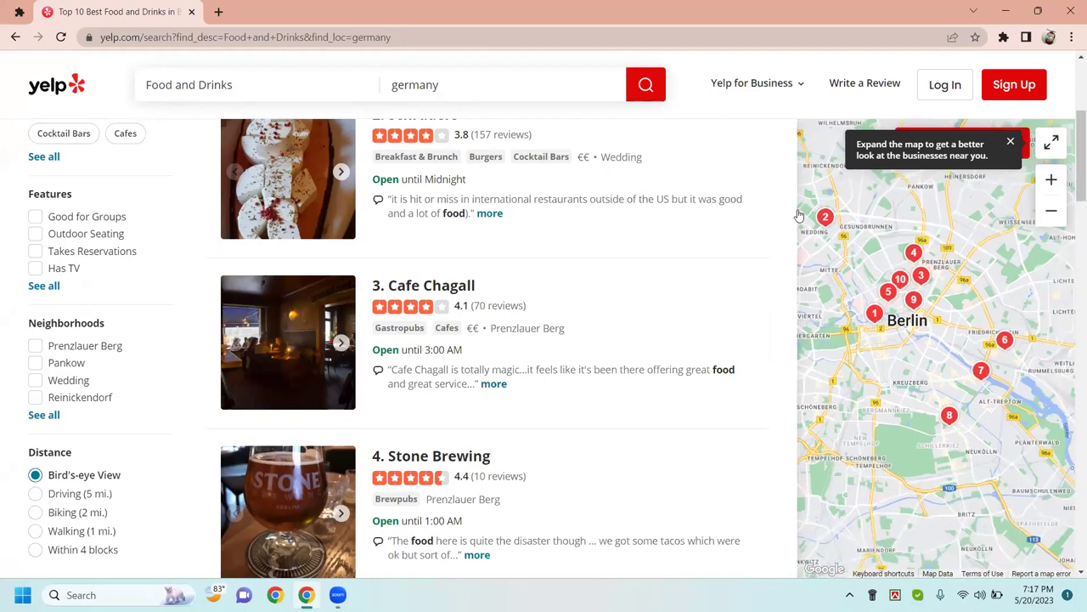
# Step: Browse the Berlin Food and Drinks results and map, then show Chrome's installed extensions list
pyautogui.scroll(-1, 773, 213)
pyautogui.scroll(-4, 774, 241)
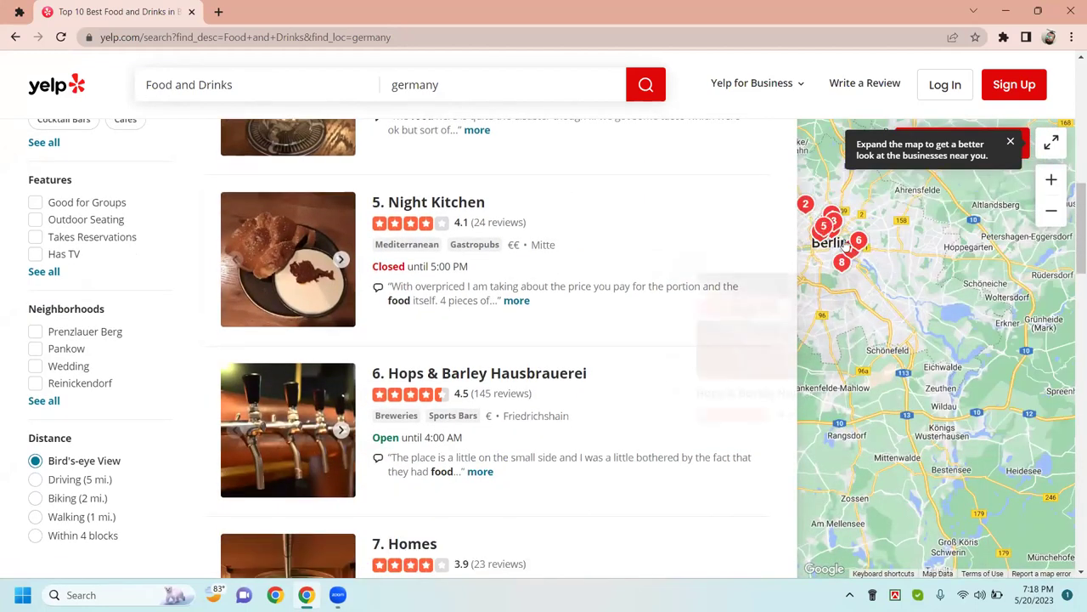
pyautogui.moveTo(915, 252); pyautogui.dragTo(989, 367)
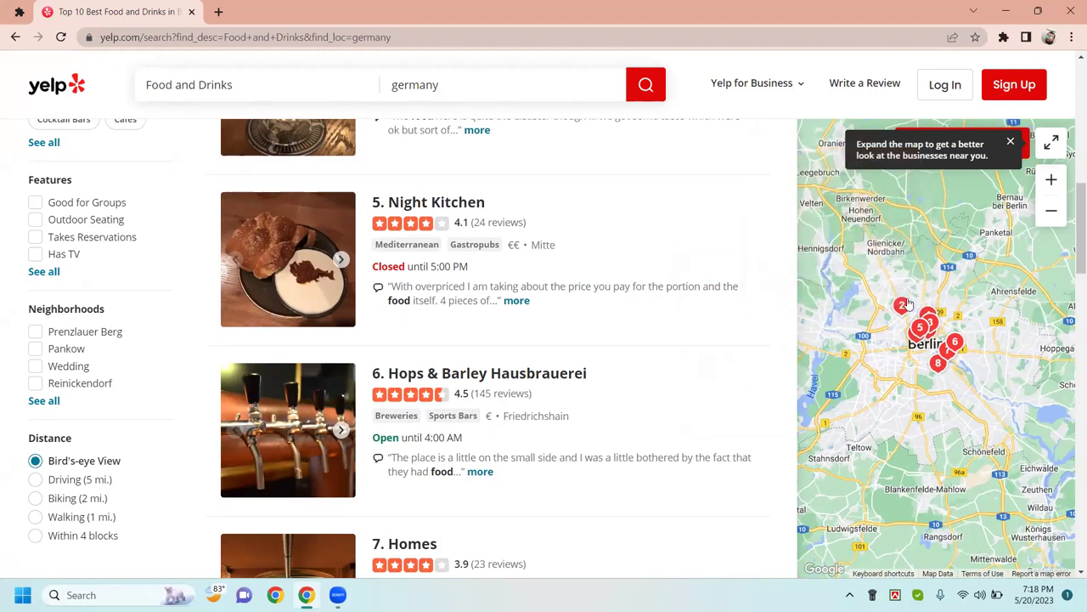
pyautogui.moveTo(919, 284)
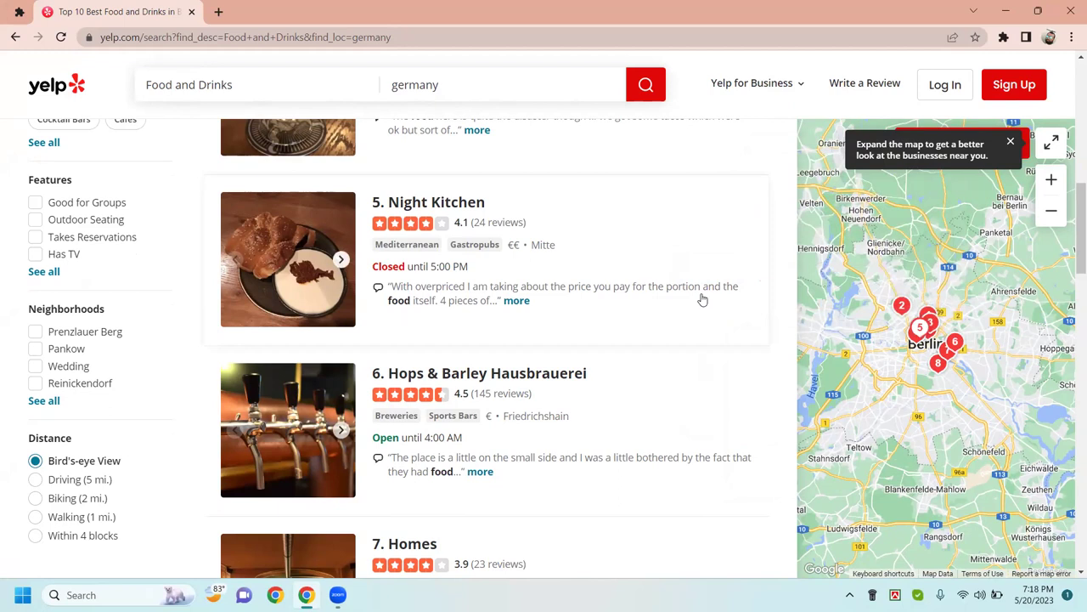
pyautogui.scroll(3, 648, 299)
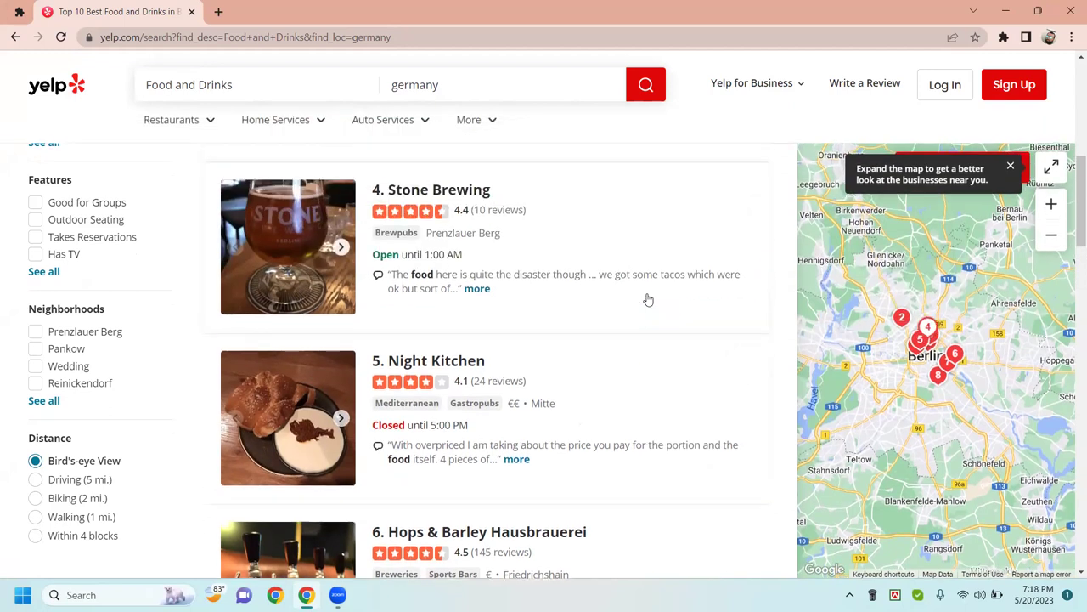
pyautogui.scroll(1, 647, 299)
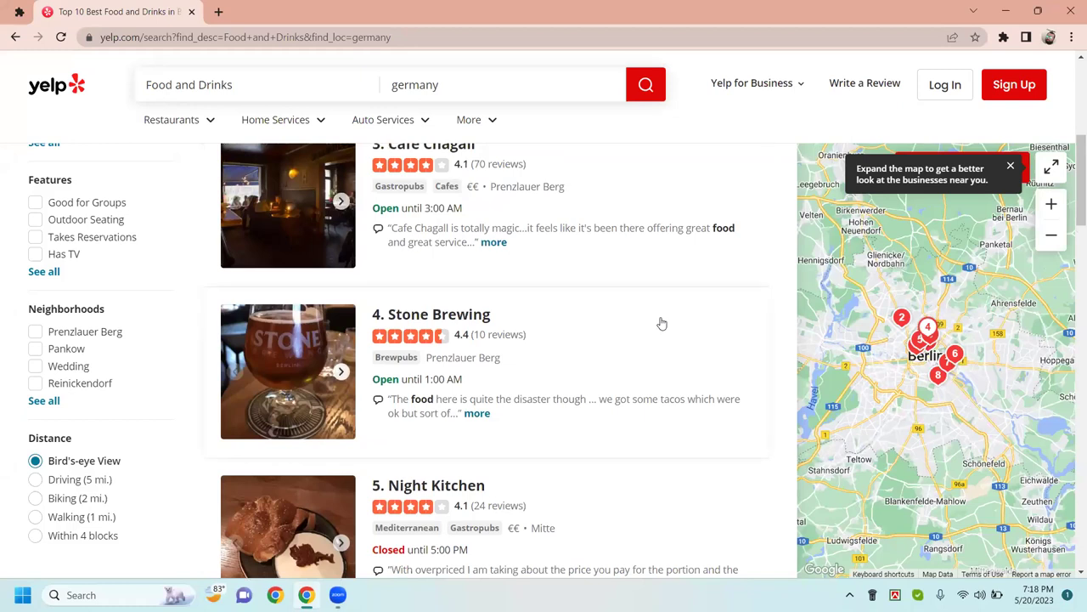
pyautogui.scroll(2, 585, 286)
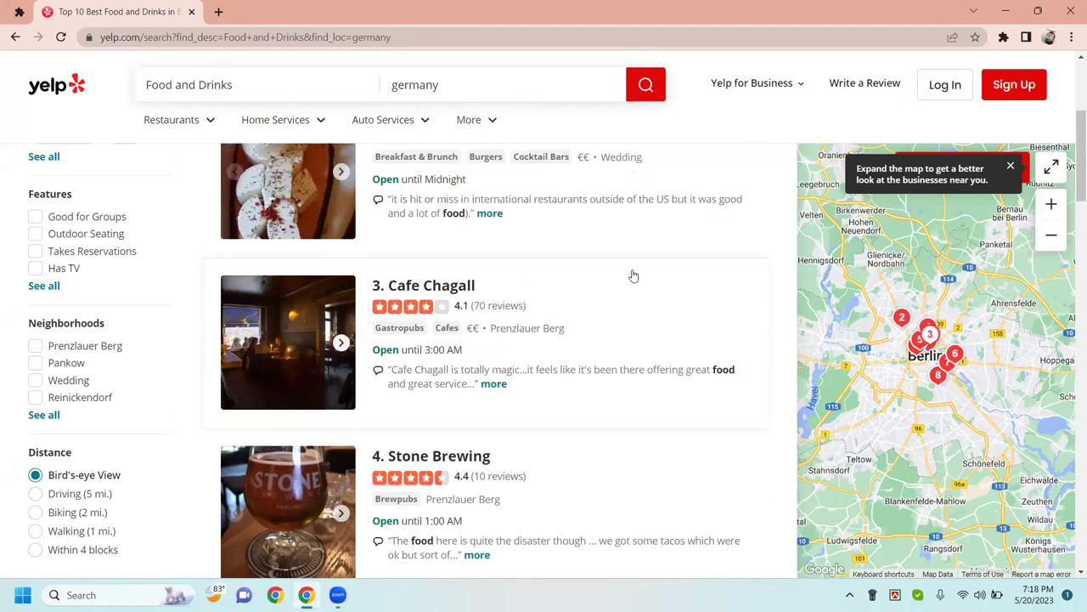
pyautogui.scroll(2, 666, 269)
pyautogui.scroll(2, 677, 268)
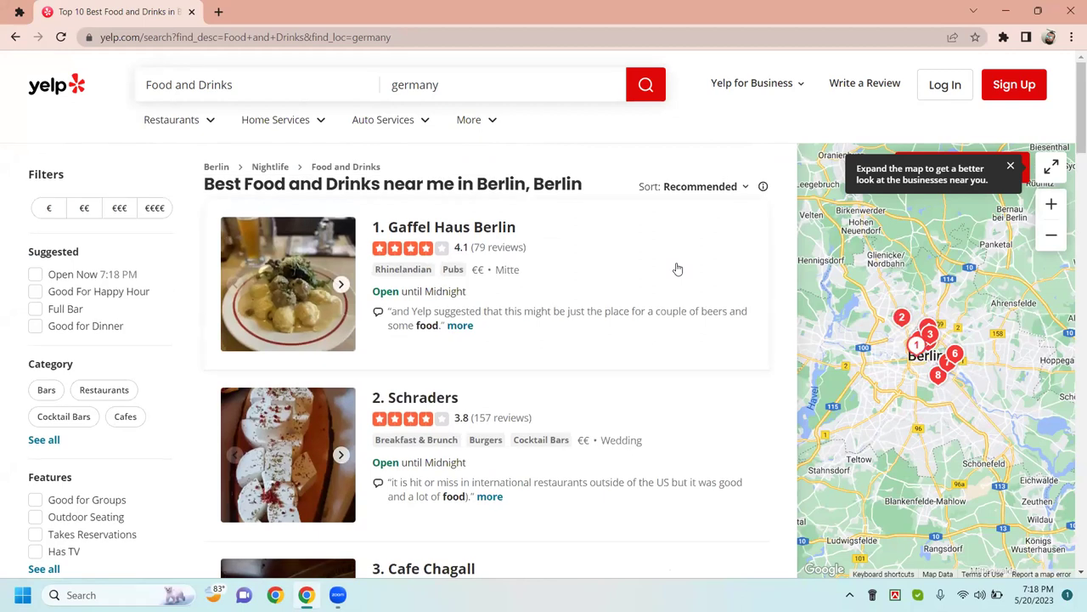
pyautogui.scroll(-3, 689, 310)
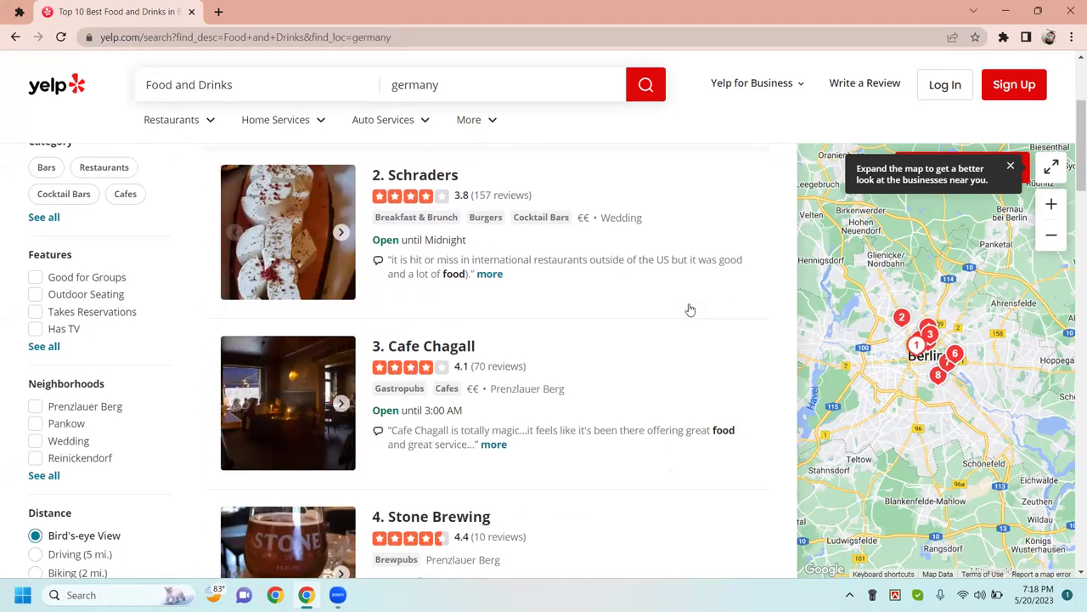
pyautogui.scroll(-8, 628, 262)
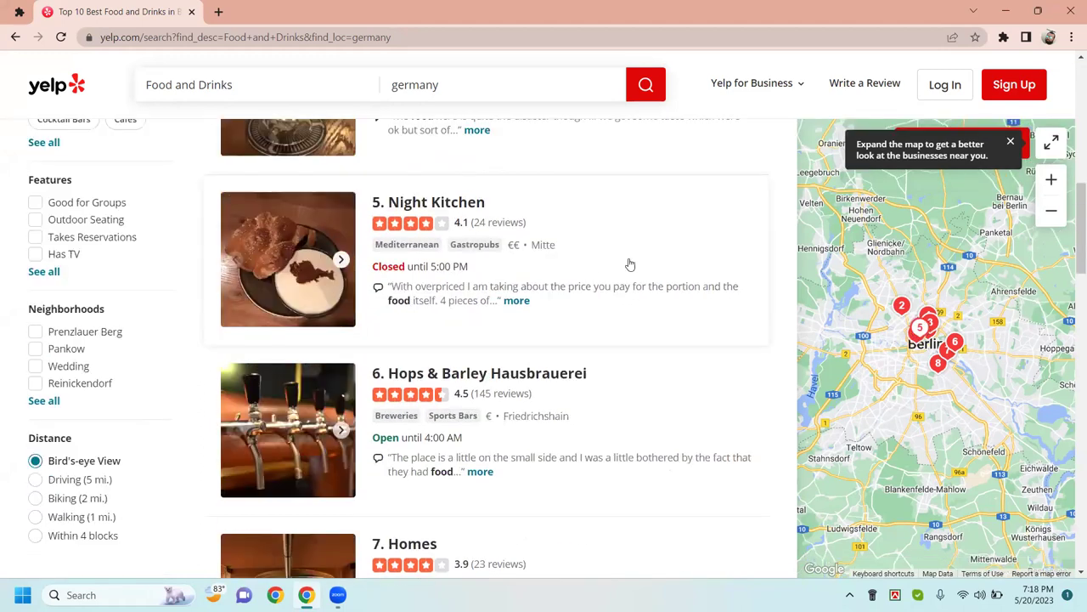
pyautogui.scroll(-2, 611, 441)
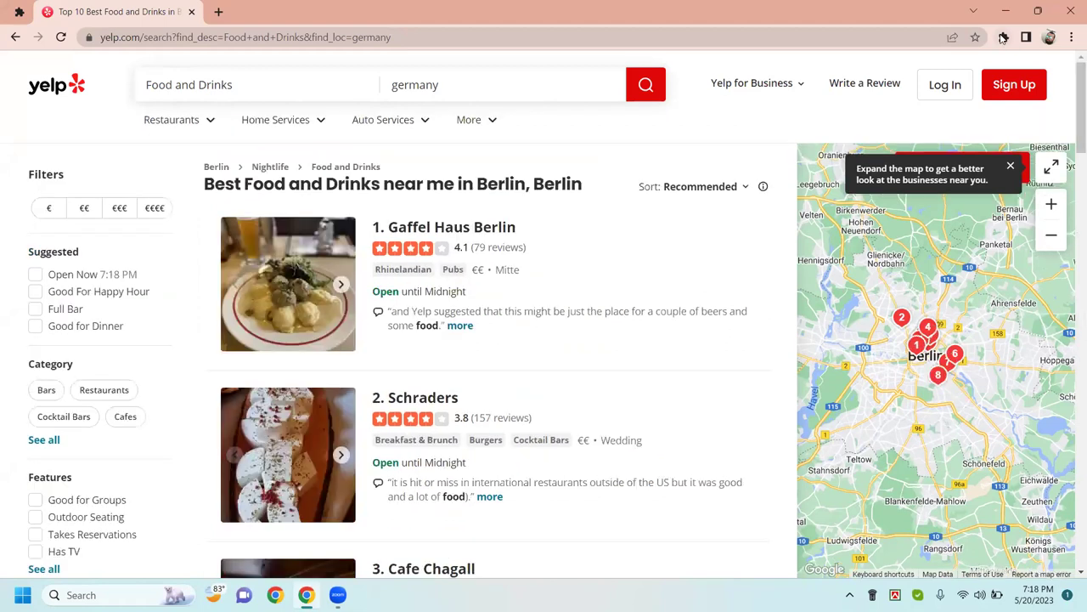
pyautogui.click(1003, 37)
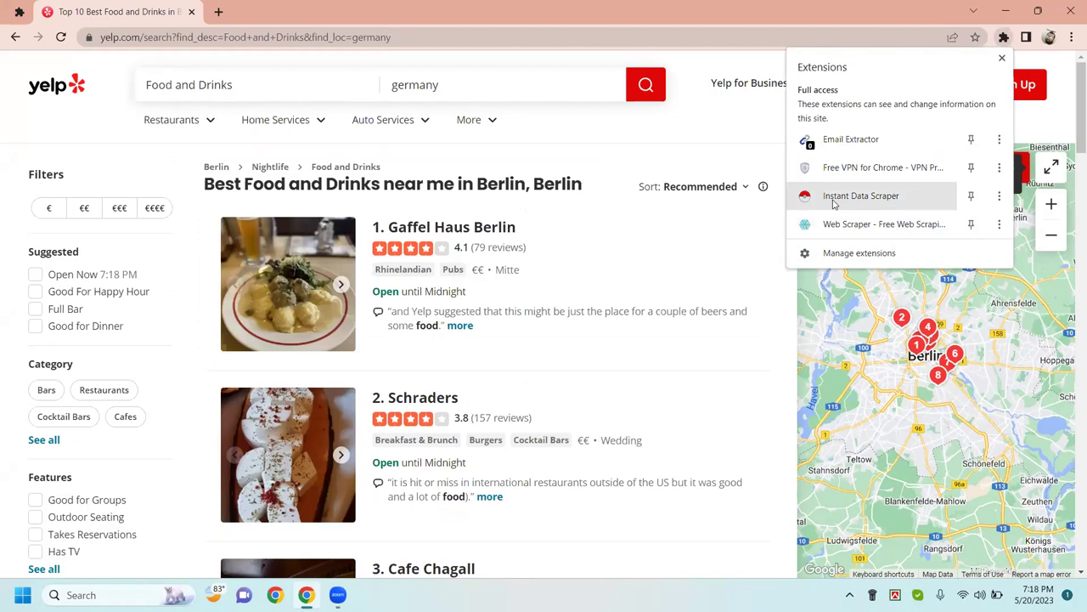
# Step: Launch Instant Data Scraper on the Yelp results, move it aside, and enable Infinite scroll
pyautogui.click(860, 196)
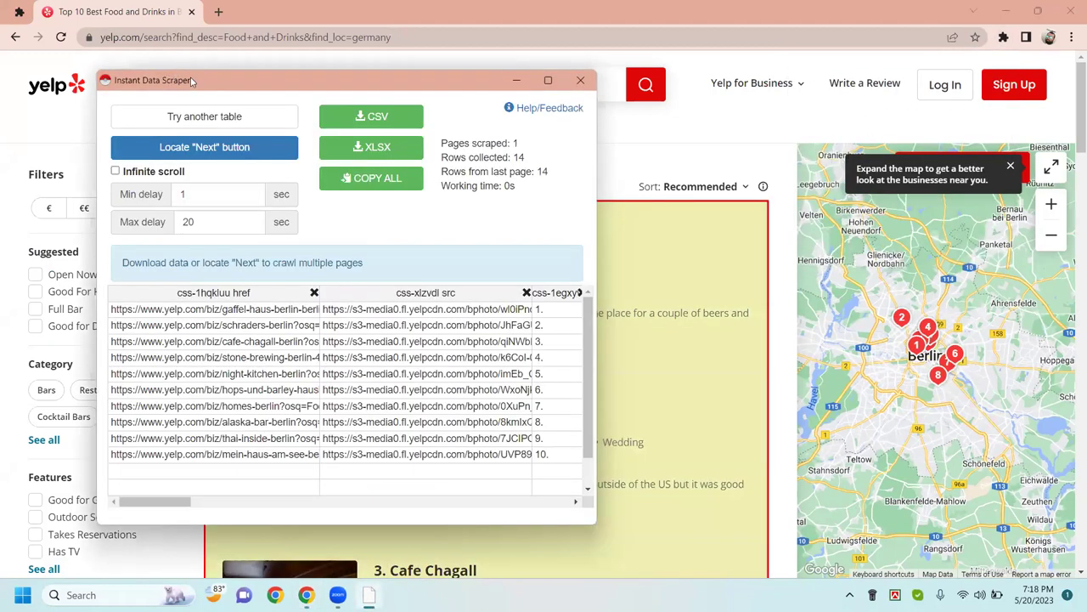
pyautogui.moveTo(195, 78); pyautogui.dragTo(783, 23)
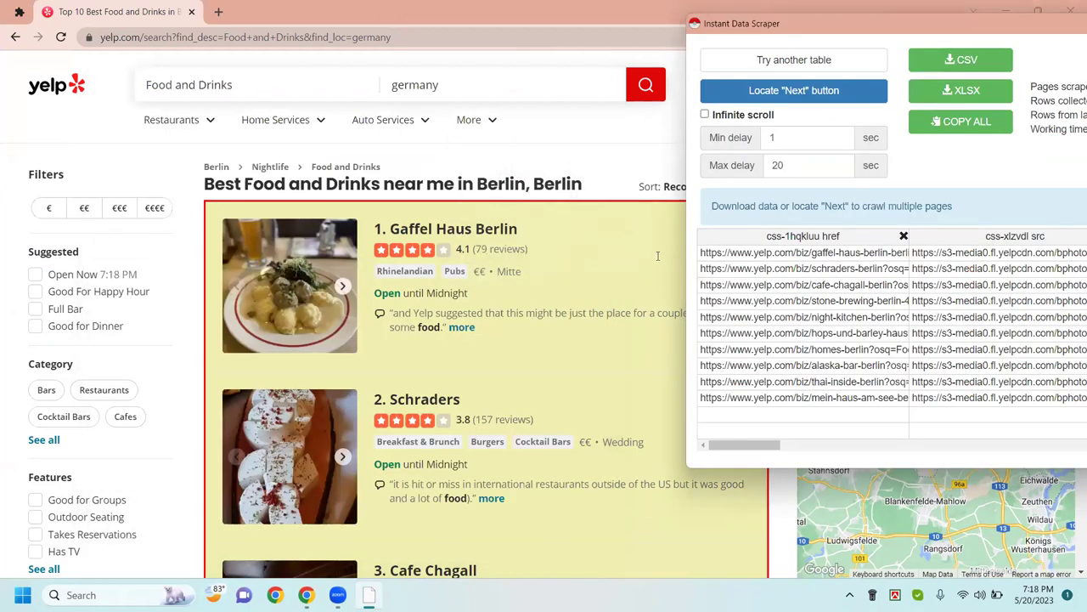
pyautogui.click(704, 116)
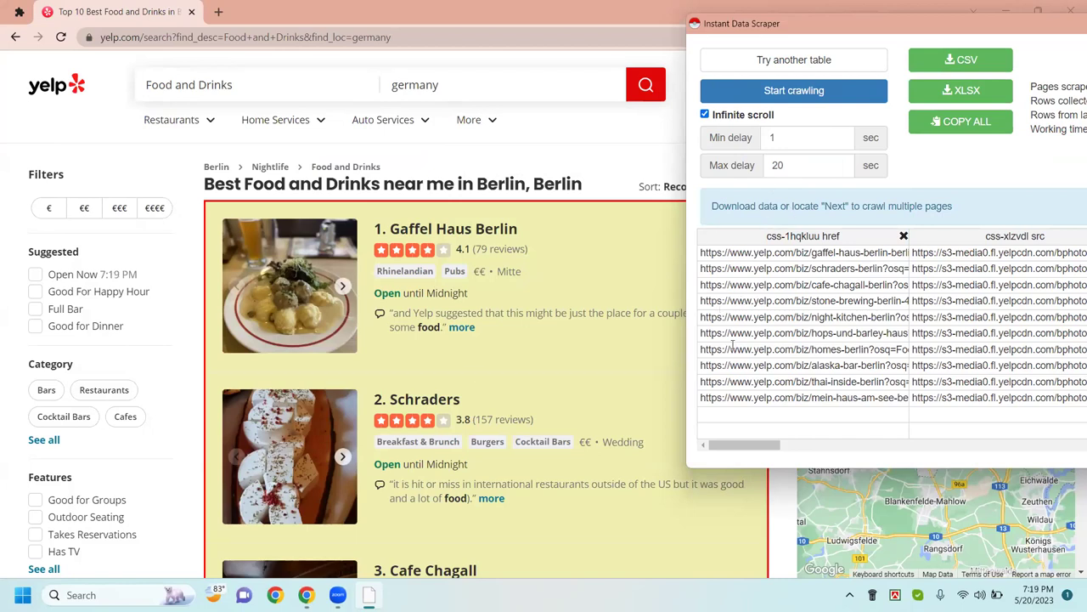
# Step: Review the detected listing-links table, then switch to another detected table
pyautogui.scroll(-1, 535, 391)
pyautogui.scroll(-8, 535, 390)
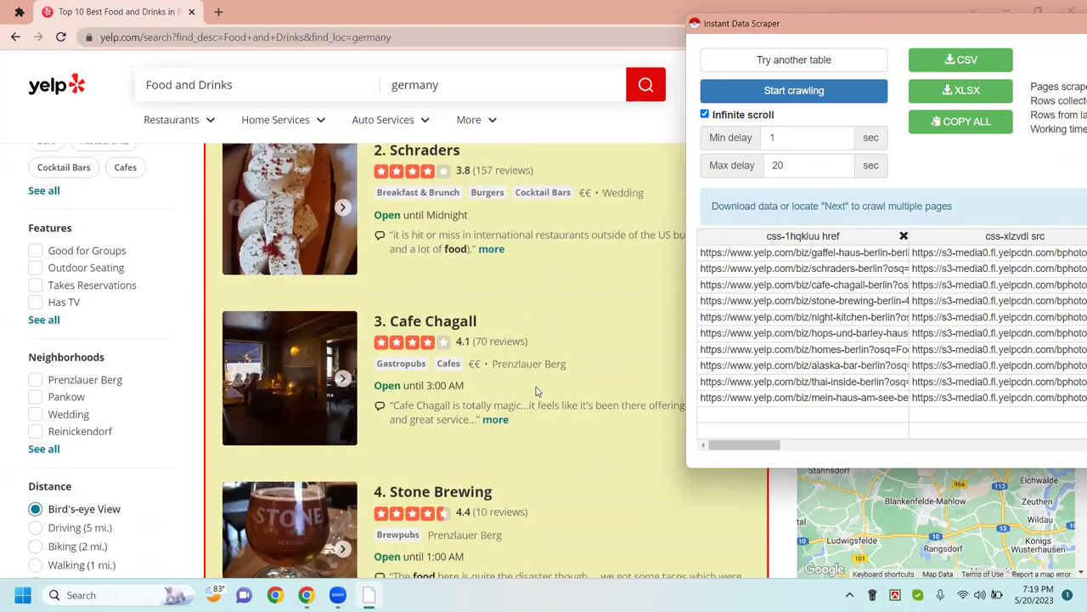
pyautogui.scroll(-1, 535, 370)
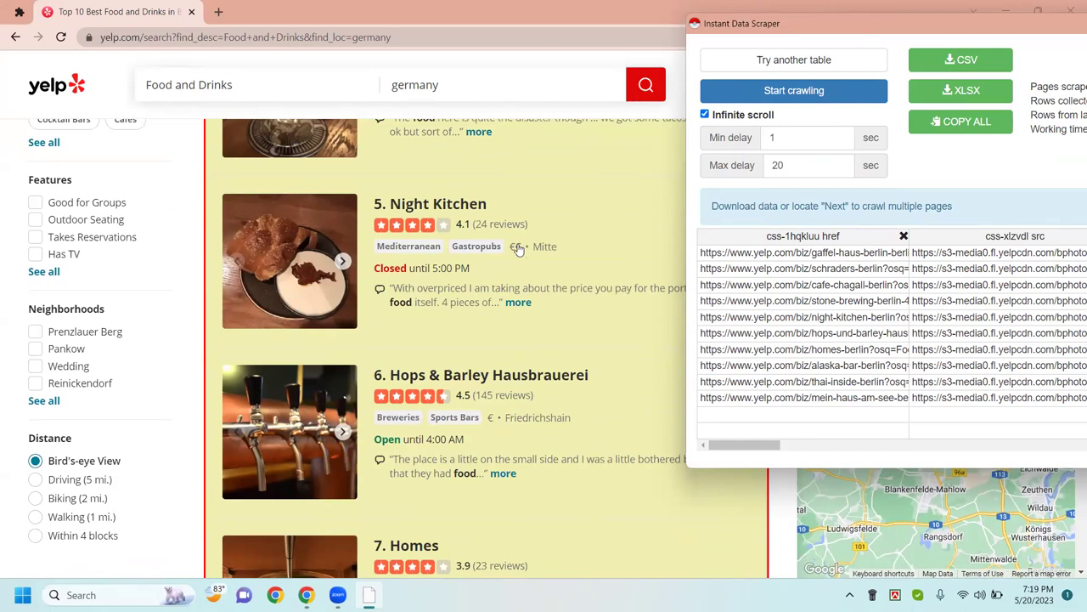
pyautogui.scroll(-1, 523, 251)
pyautogui.scroll(-5, 523, 251)
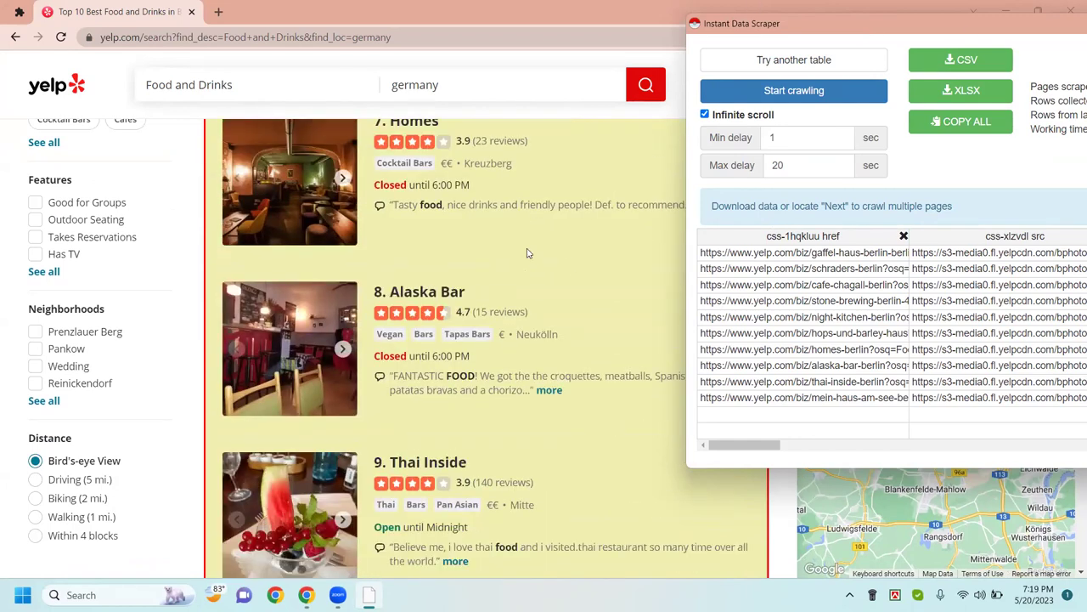
pyautogui.click(774, 67)
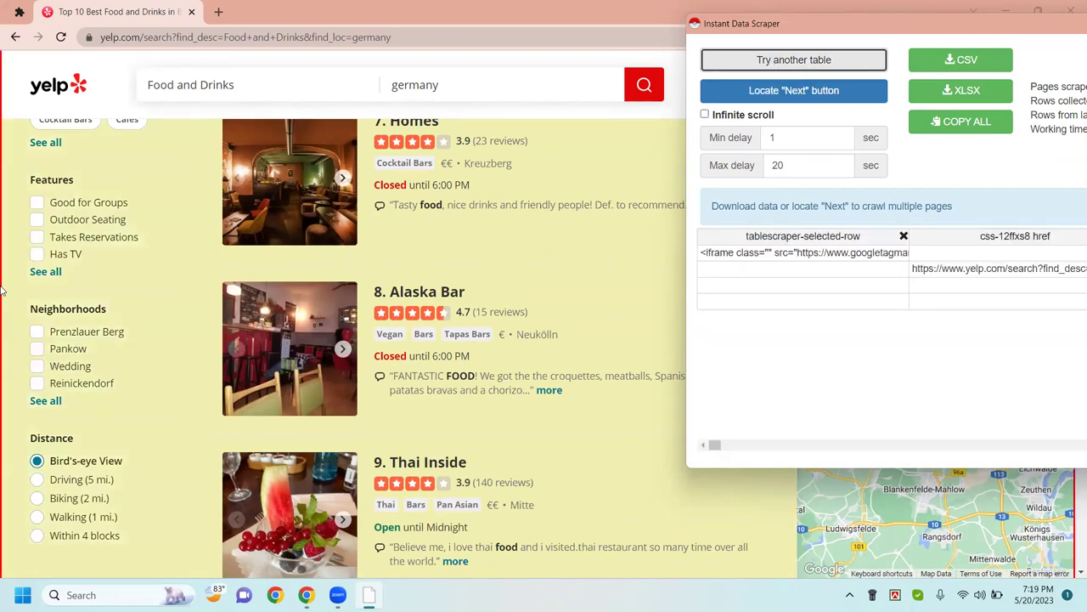
# Step: Switch to another detected table and look through its rows
pyautogui.scroll(4, 425, 233)
pyautogui.scroll(4, 204, 229)
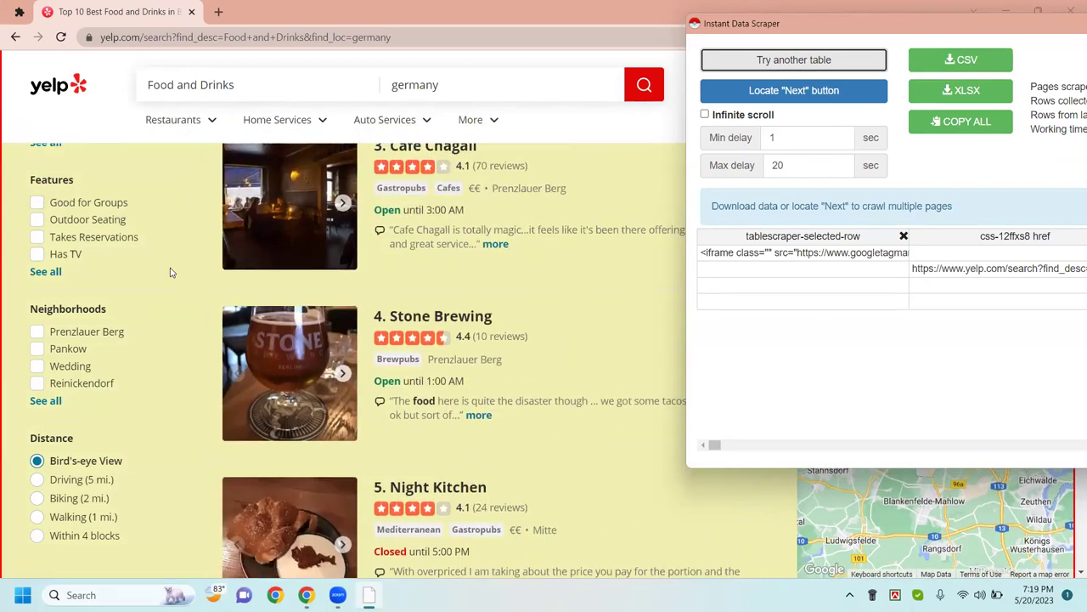
pyautogui.scroll(4, 182, 296)
pyautogui.click(788, 63)
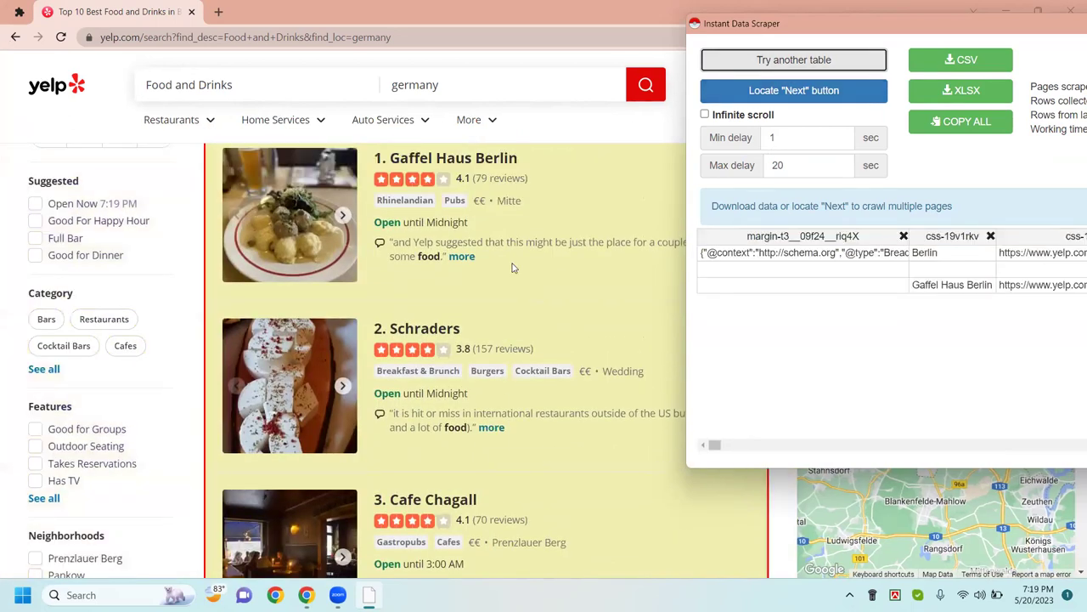
pyautogui.scroll(-1, 548, 239)
pyautogui.scroll(-12, 553, 242)
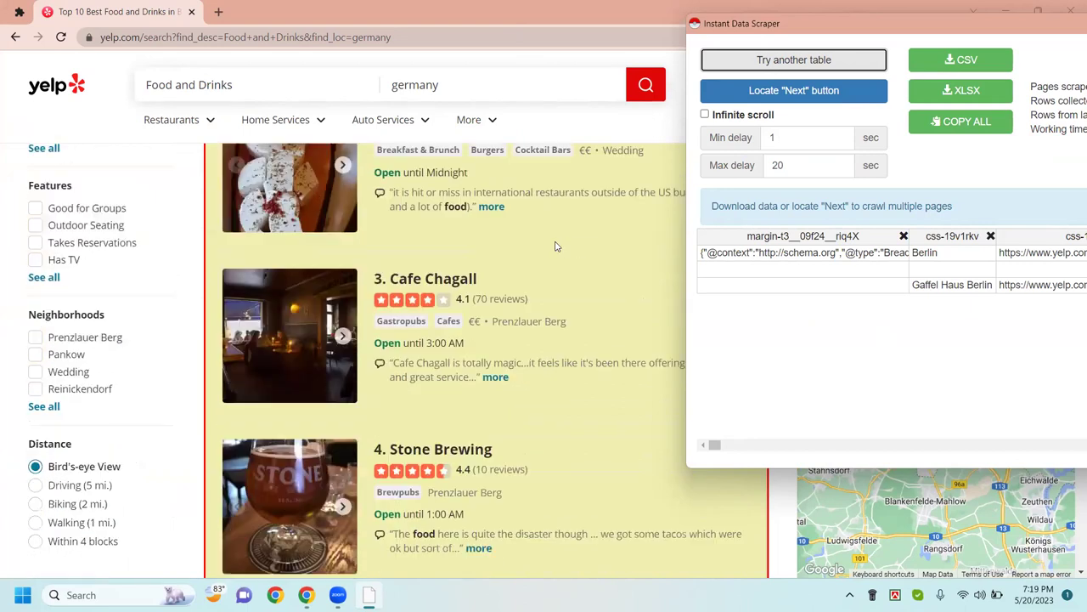
pyautogui.scroll(-15, 553, 252)
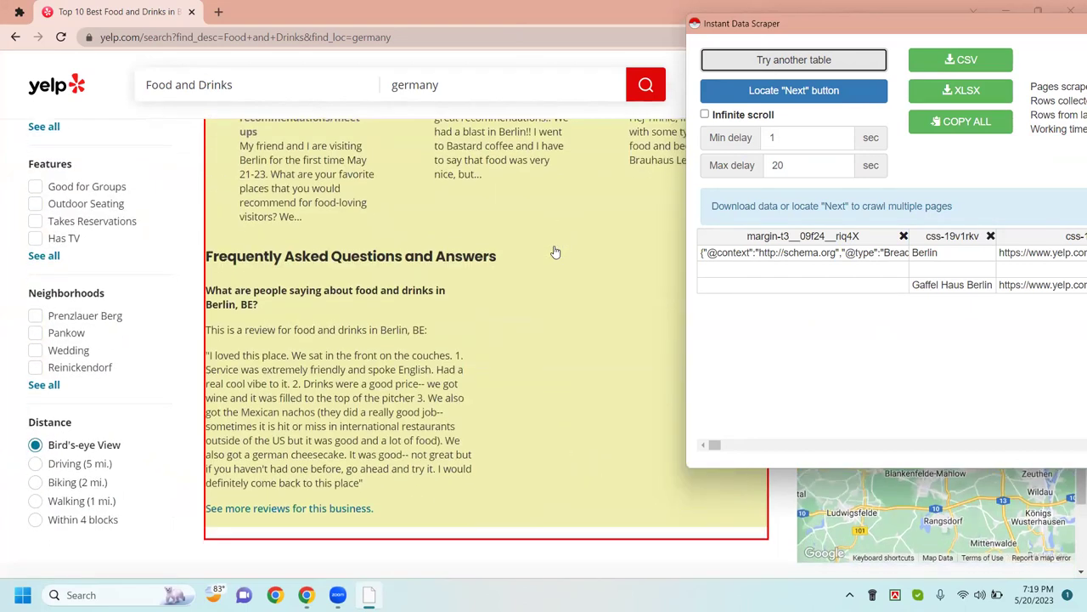
pyautogui.scroll(5, 548, 251)
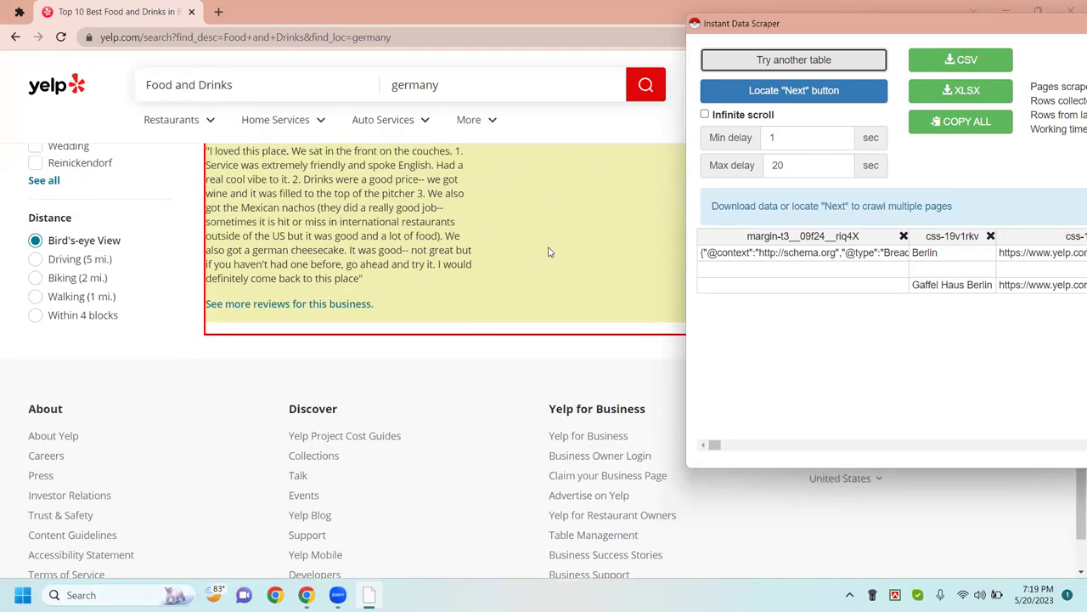
pyautogui.scroll(5, 549, 248)
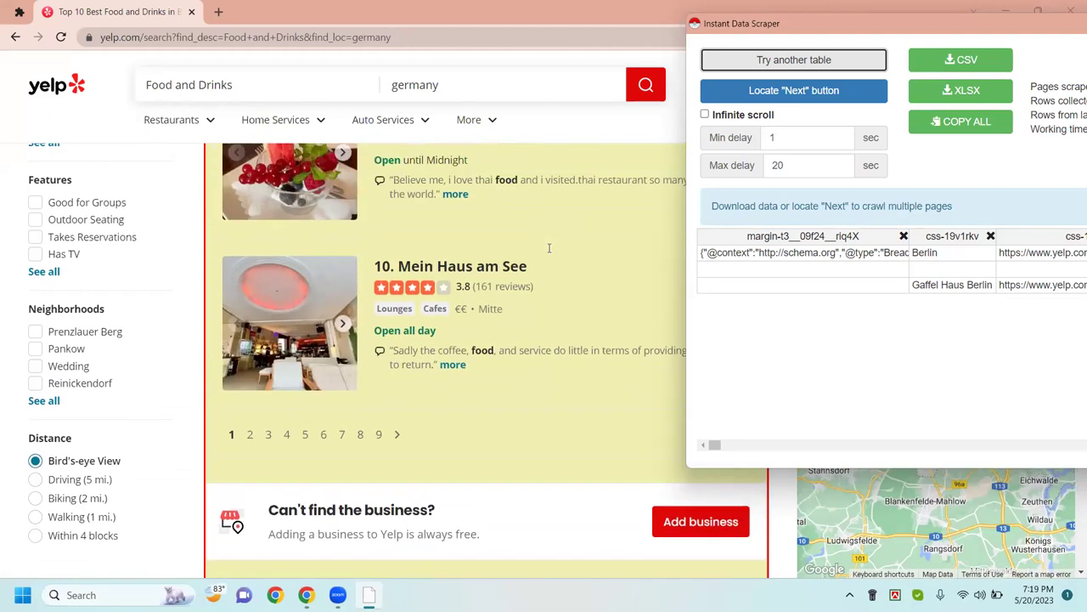
# Step: Toggle Infinite scroll, centre the scraper window, and cycle back to the 14-row listing-links table
pyautogui.click(705, 115)
pyautogui.click(705, 115)
pyautogui.click(705, 116)
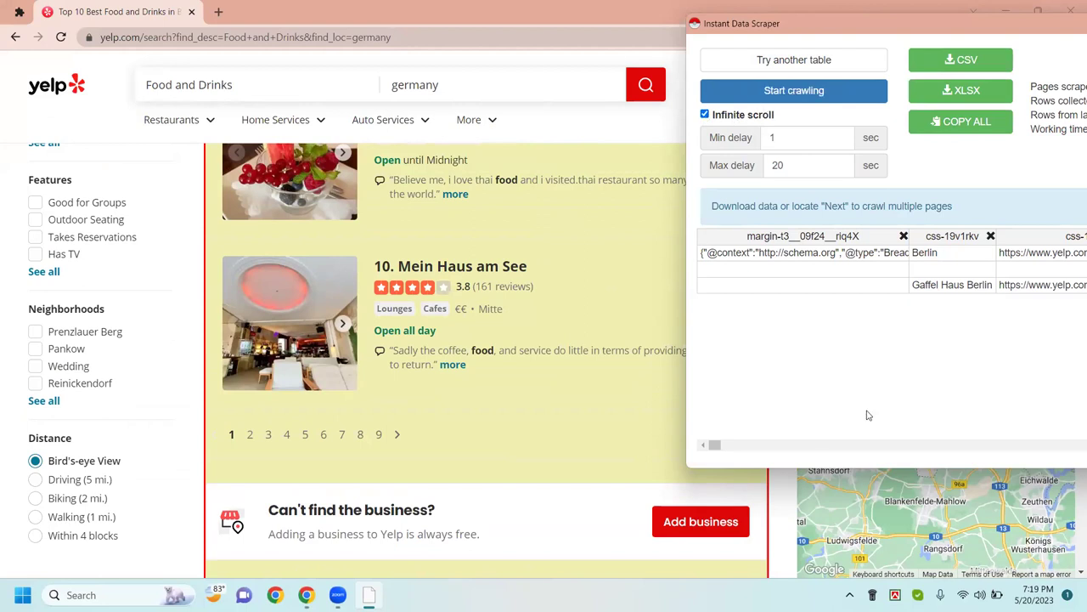
pyautogui.moveTo(869, 30); pyautogui.dragTo(598, 38)
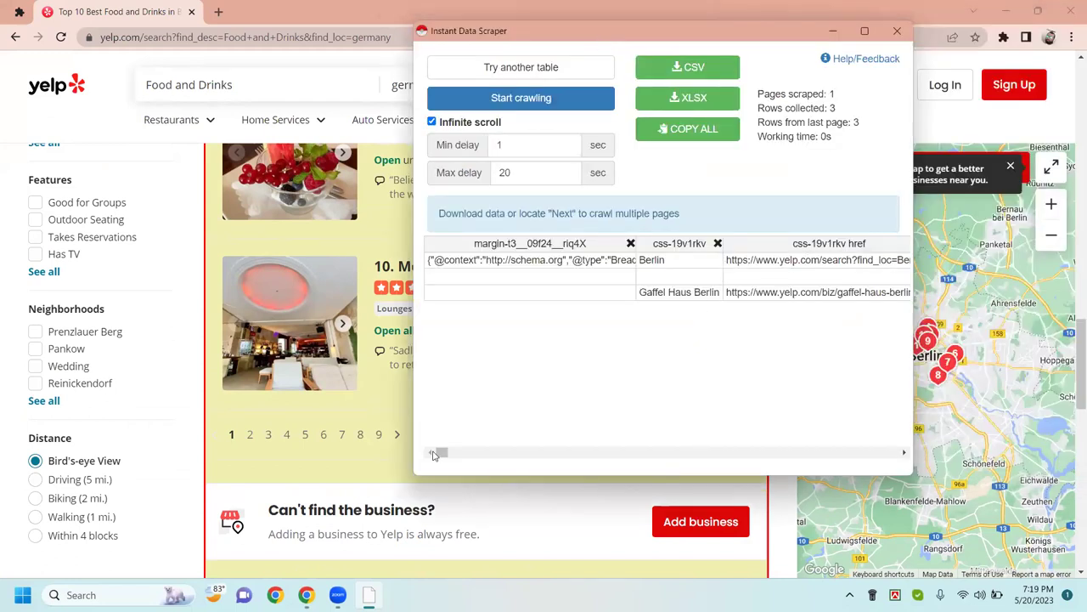
pyautogui.moveTo(439, 452); pyautogui.dragTo(531, 454)
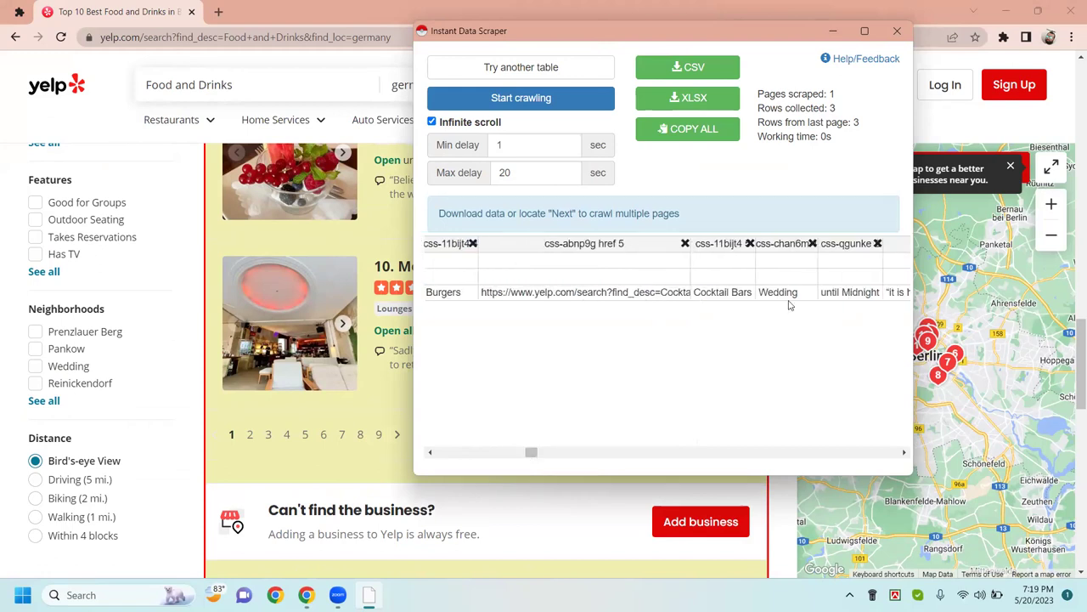
pyautogui.moveTo(531, 453); pyautogui.dragTo(422, 452)
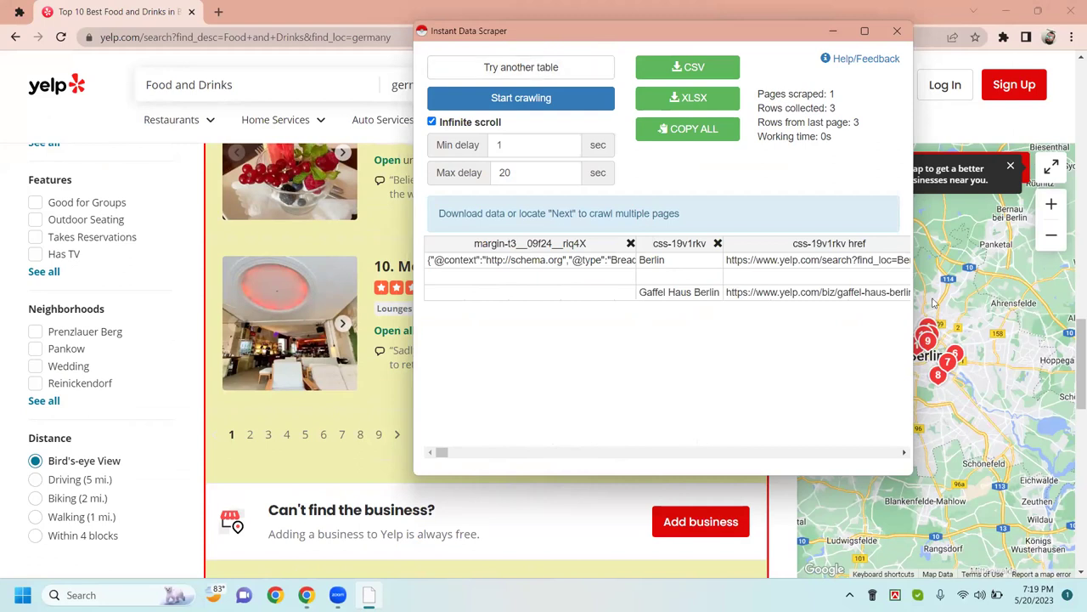
pyautogui.click(540, 68)
pyautogui.click(540, 68)
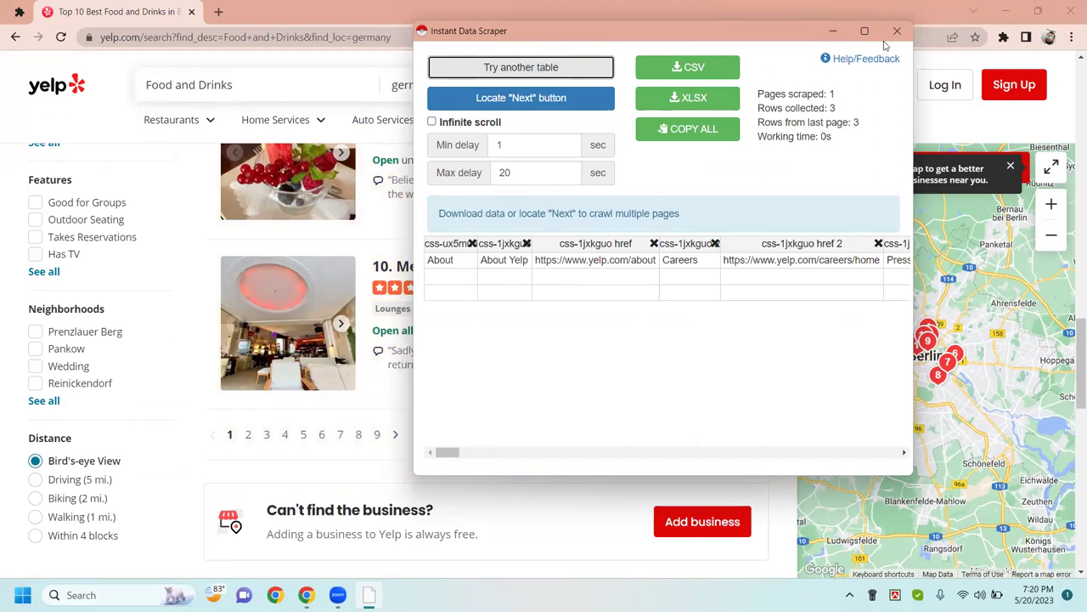
pyautogui.click(506, 68)
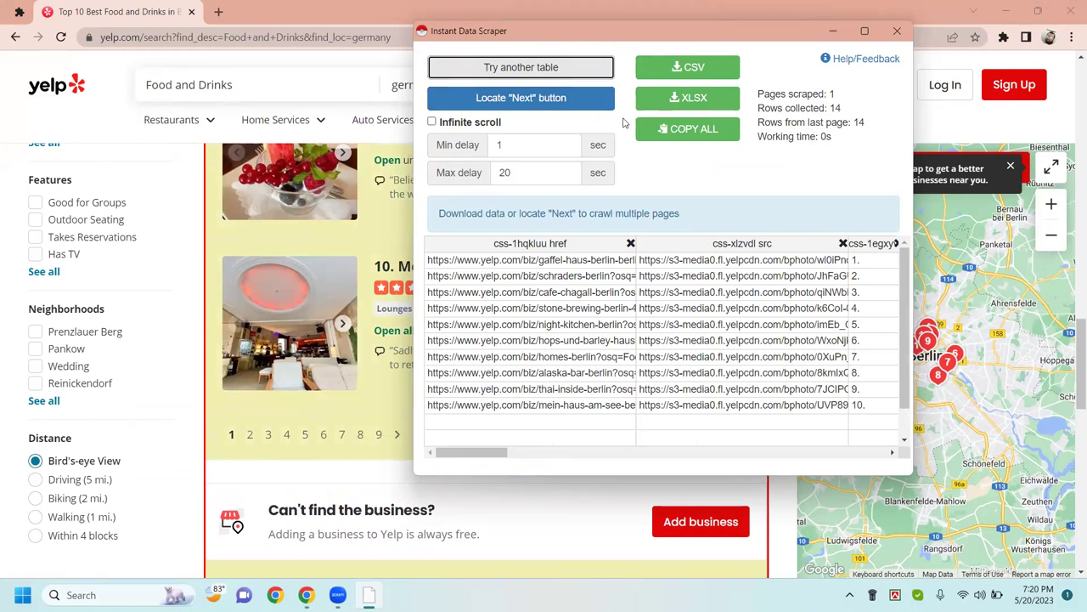
# Step: Tick Infinite scroll so the 14-row table is ready with Start crawling
pyautogui.scroll(-1, 684, 280)
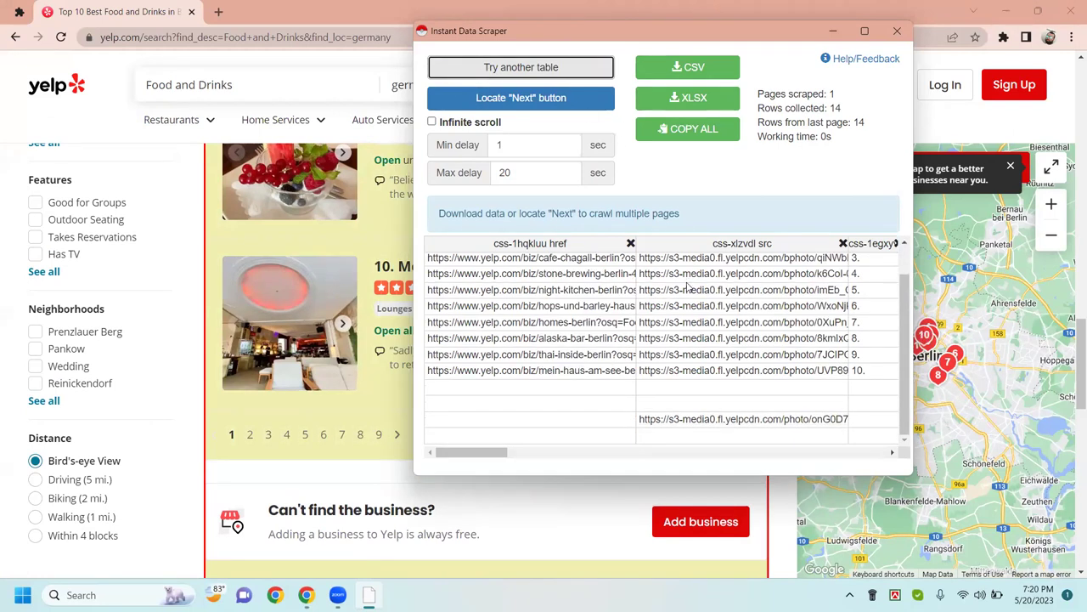
pyautogui.scroll(1, 630, 304)
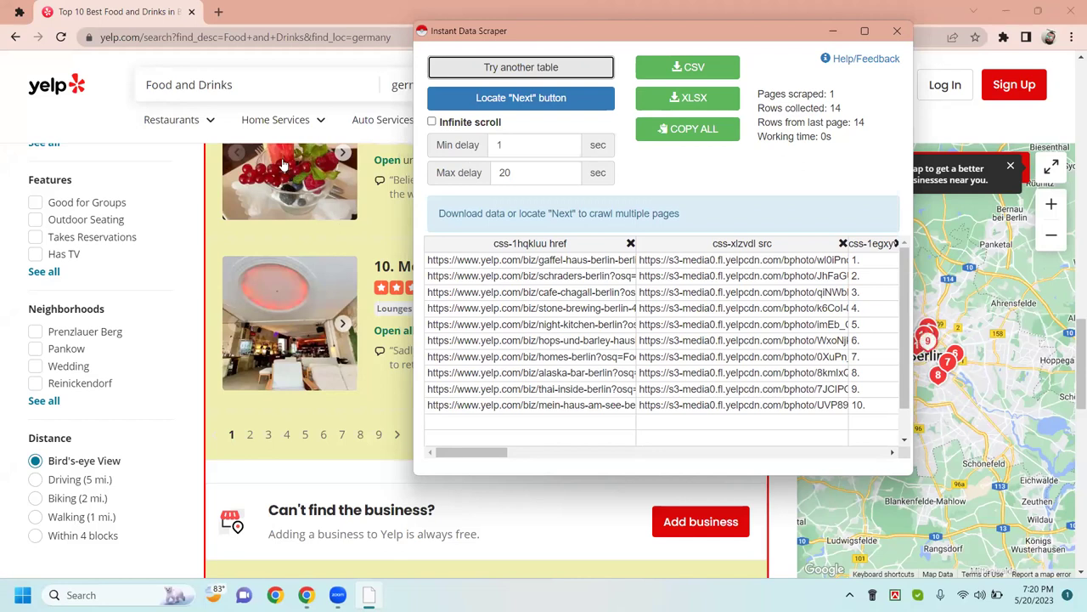
pyautogui.click(432, 122)
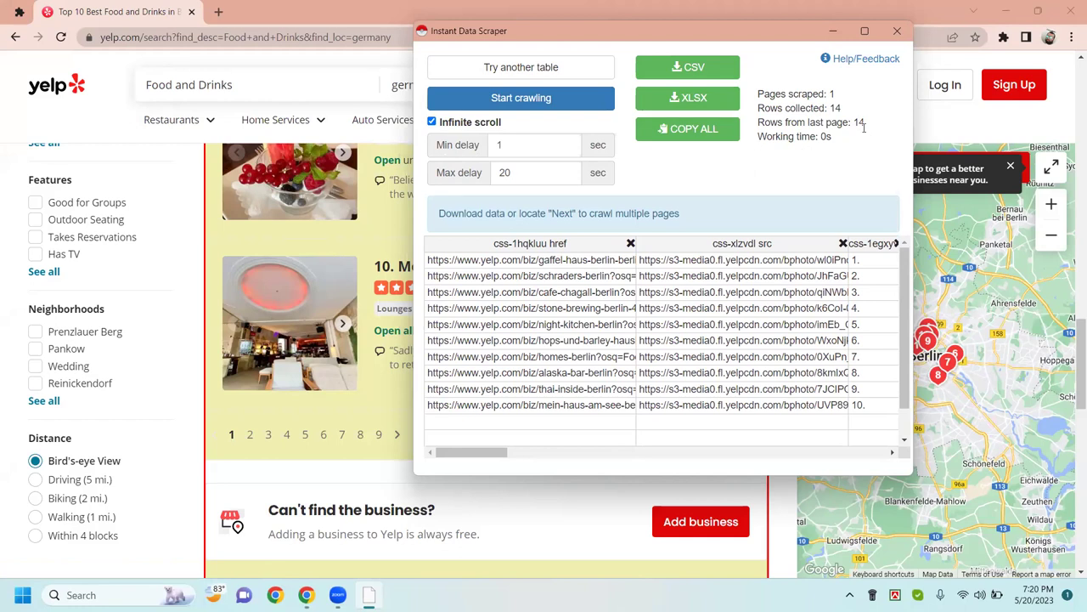
# Step: Run a first crawl, which leaves the table unchanged, then clear the 20-second max delay
pyautogui.click(525, 102)
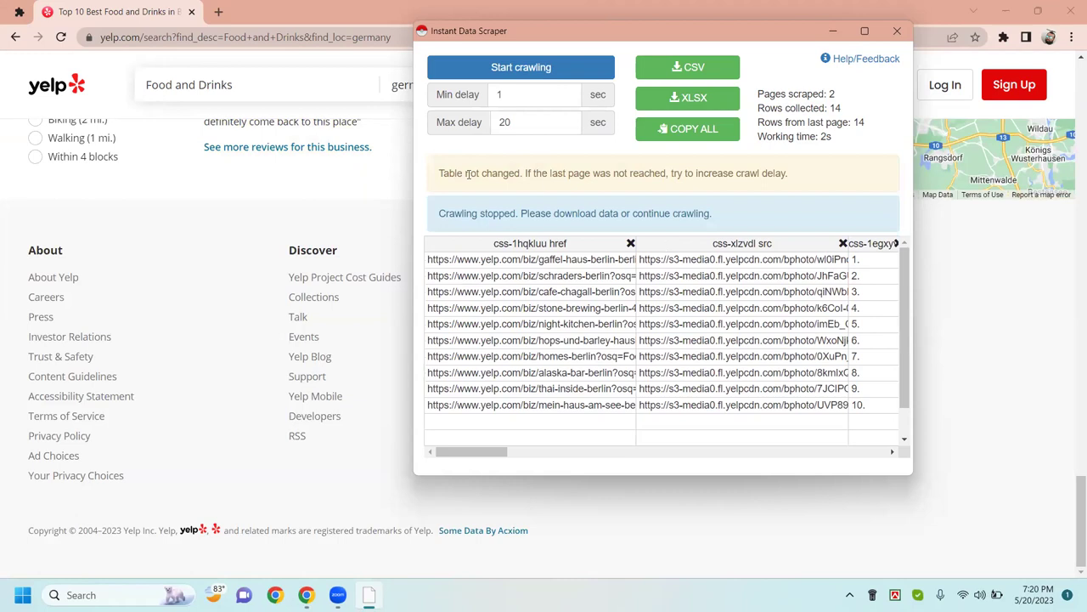
pyautogui.moveTo(448, 172); pyautogui.dragTo(834, 181)
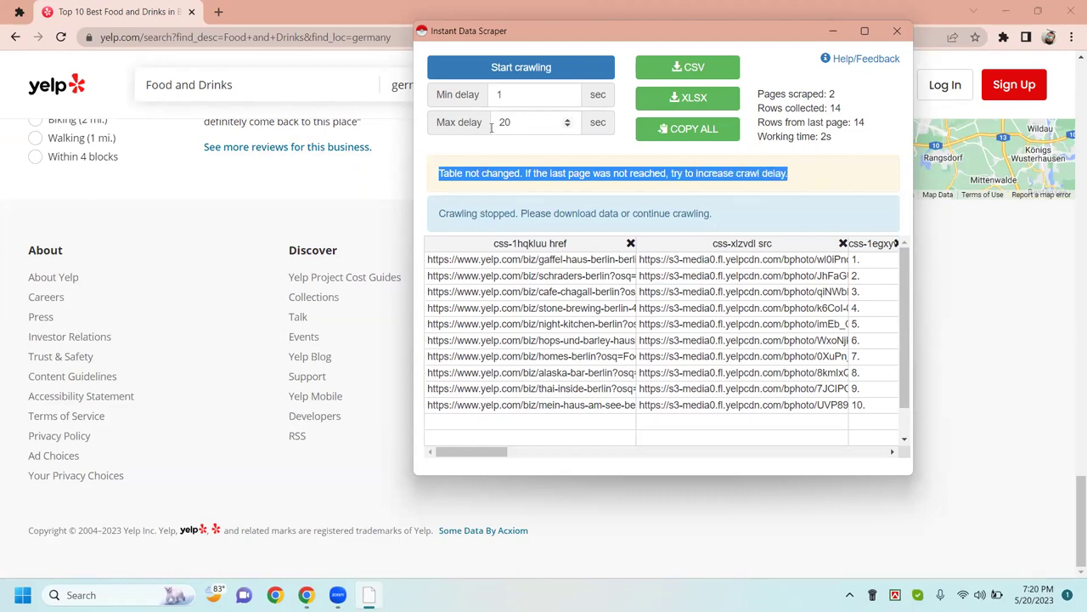
pyautogui.click(539, 123)
pyautogui.press('BackSpace')
pyautogui.press('BackSpace')
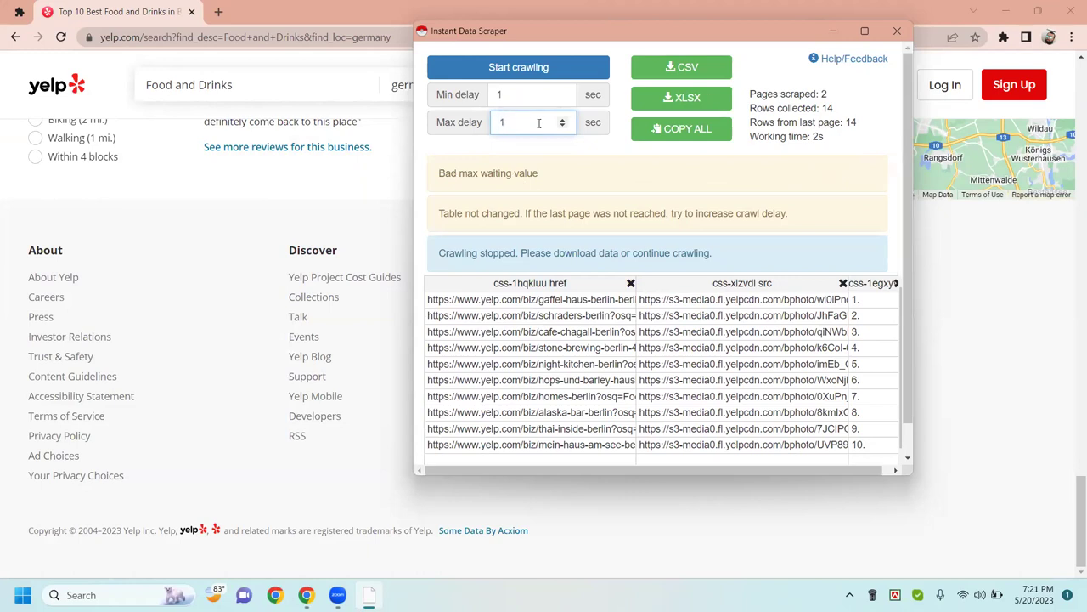
# Step: Crawl again with the 1-second delay and move the scraper window off the results
pyautogui.click(533, 72)
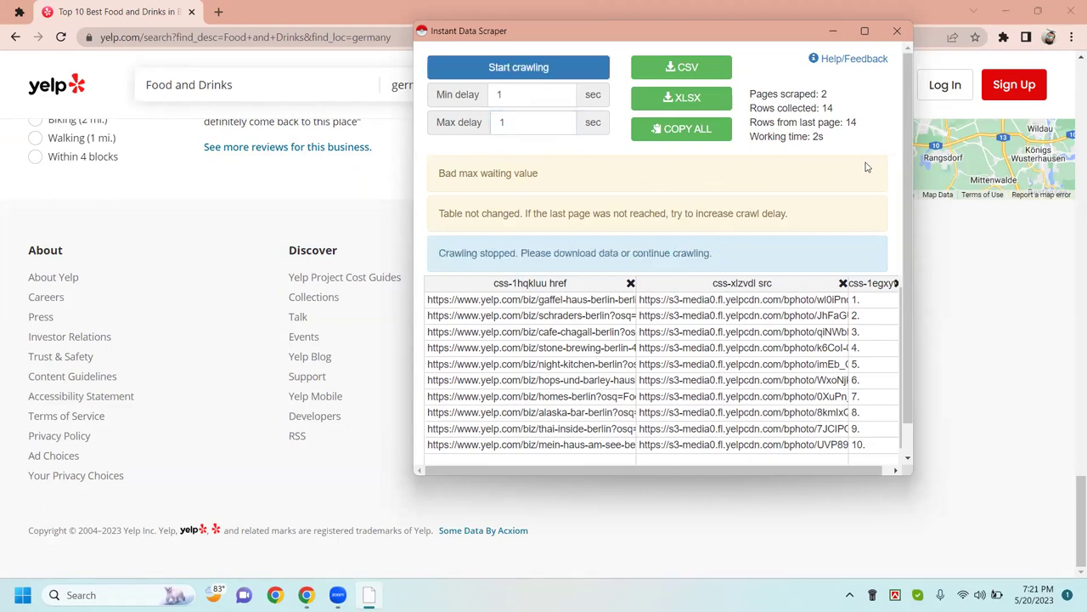
pyautogui.moveTo(914, 22); pyautogui.dragTo(708, 30)
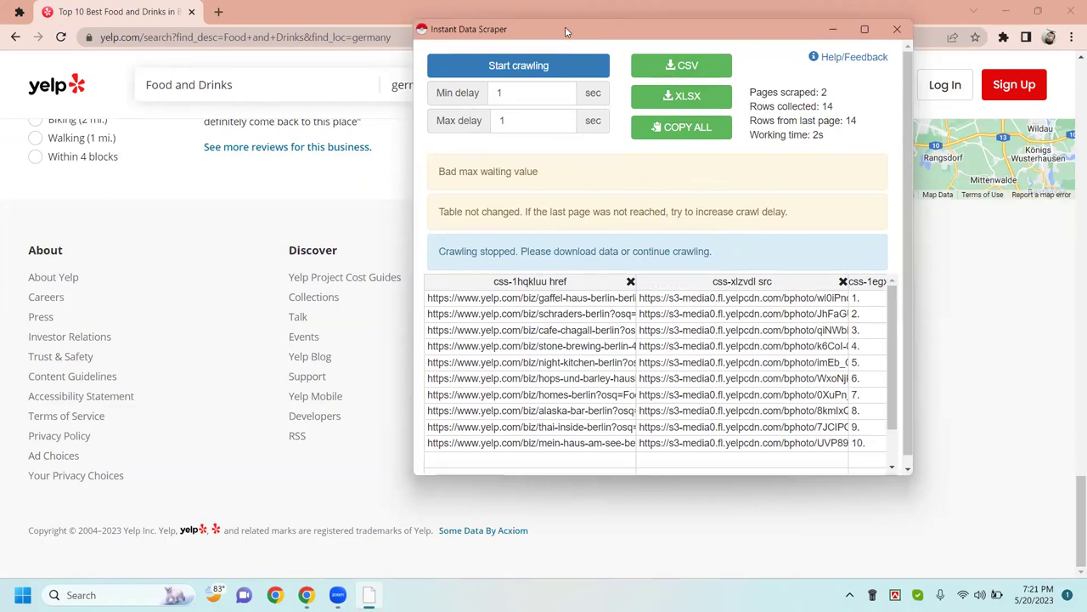
pyautogui.click(717, 66)
pyautogui.moveTo(721, 71); pyautogui.dragTo(728, 78)
pyautogui.scroll(15, 330, 204)
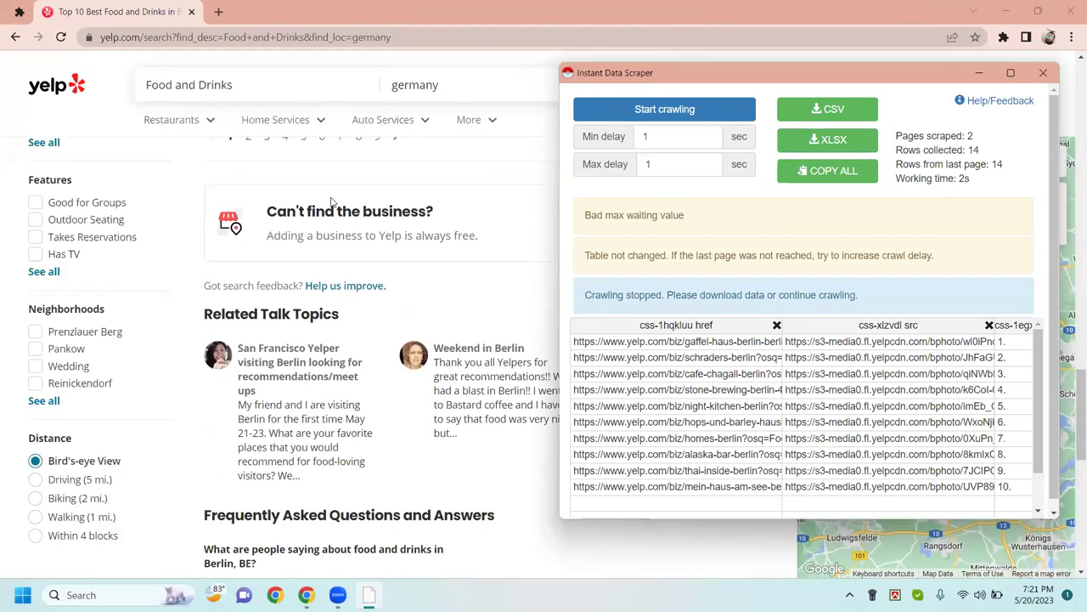
# Step: Rerun and stop the crawl, export the table as yelp.xlsx, and show Chrome's downloads
pyautogui.click(651, 109)
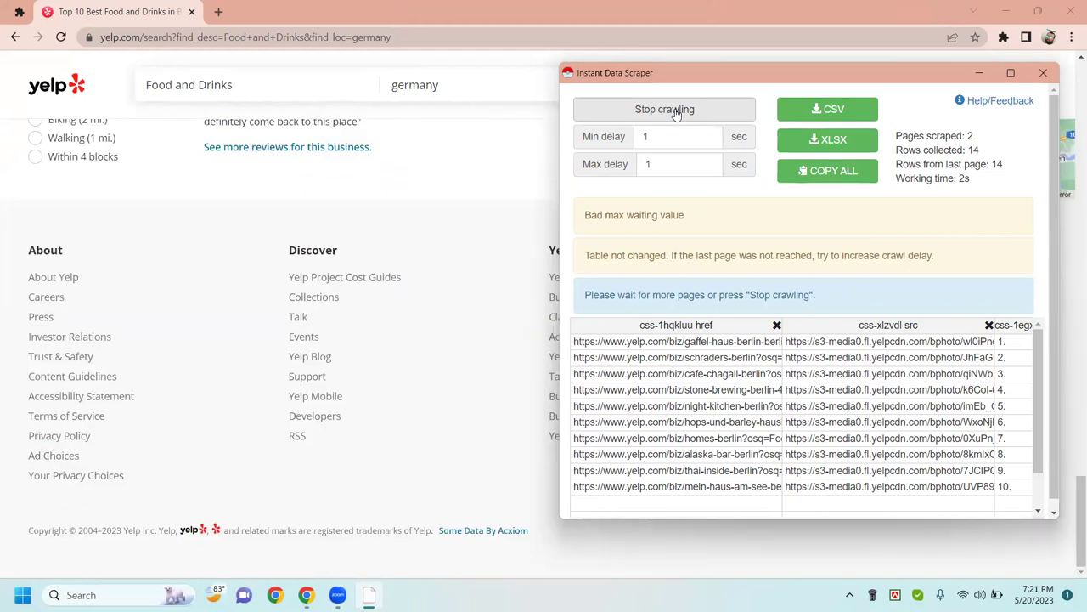
pyautogui.click(675, 112)
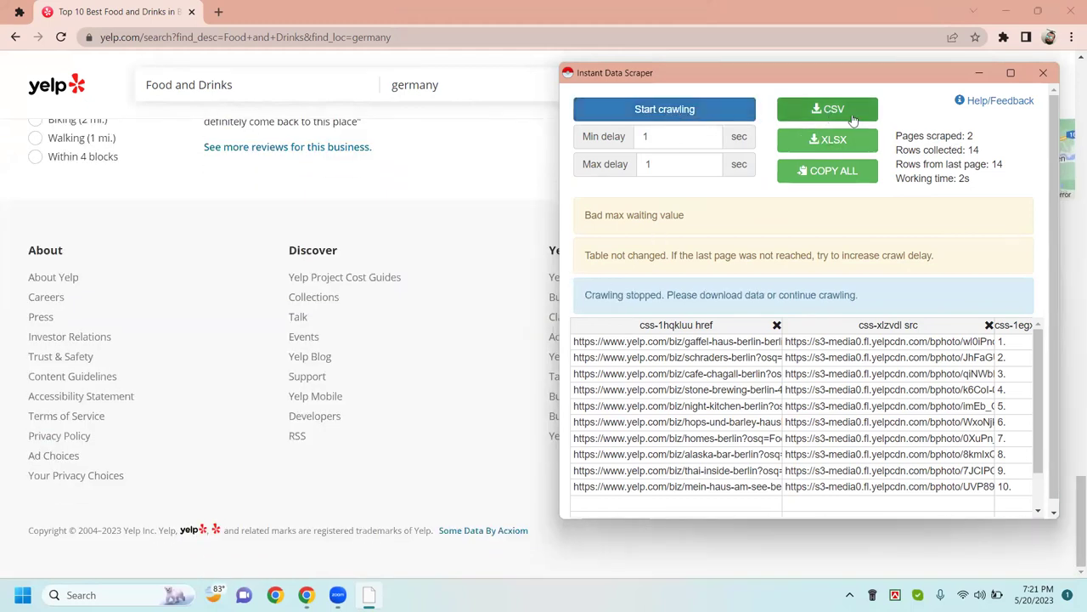
pyautogui.click(835, 142)
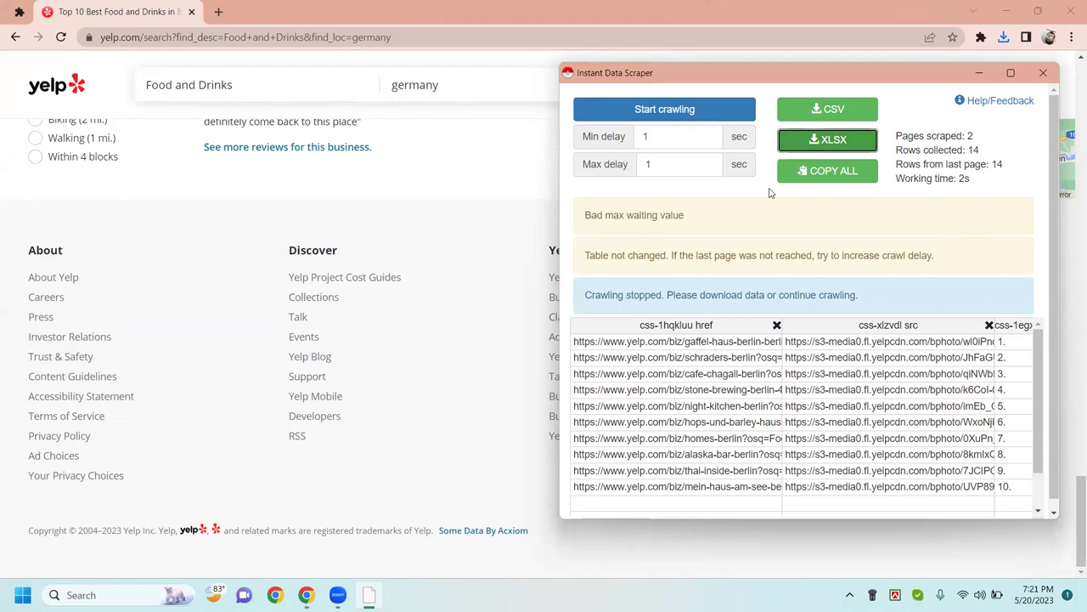
pyautogui.click(828, 150)
pyautogui.click(828, 146)
pyautogui.click(1004, 39)
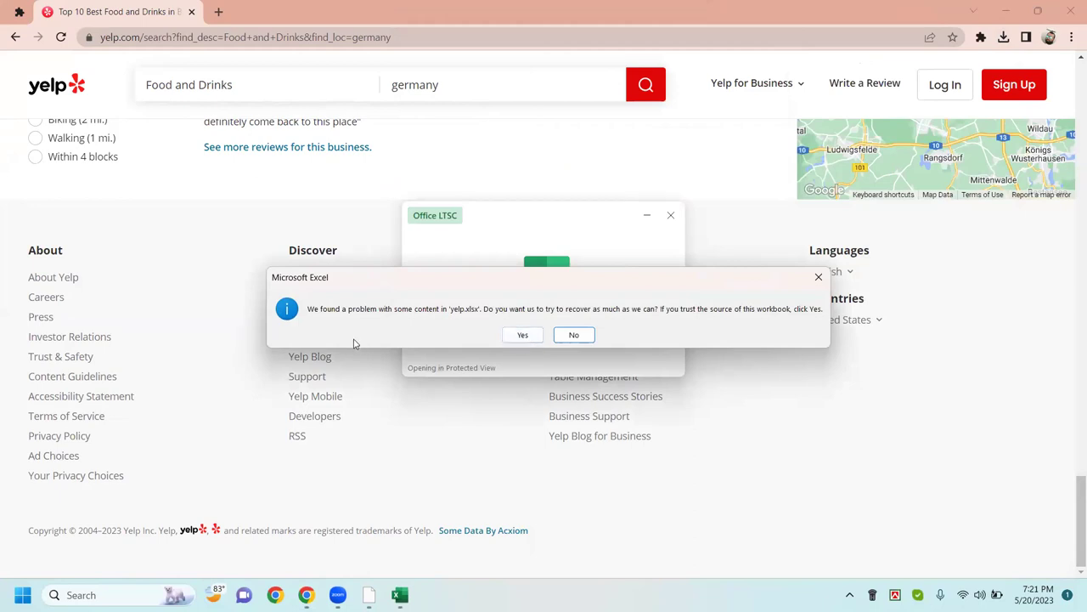
# Step: Recover yelp.xlsx, enable editing, dismiss the repair report, and auto-fit column A to the URLs
pyautogui.click(520, 336)
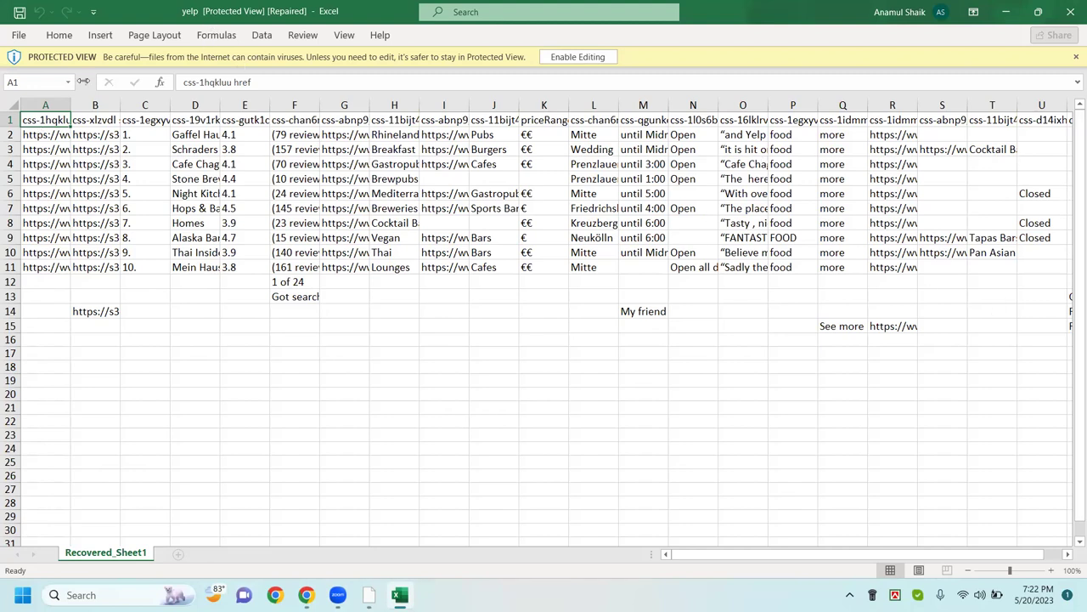
pyautogui.click(576, 57)
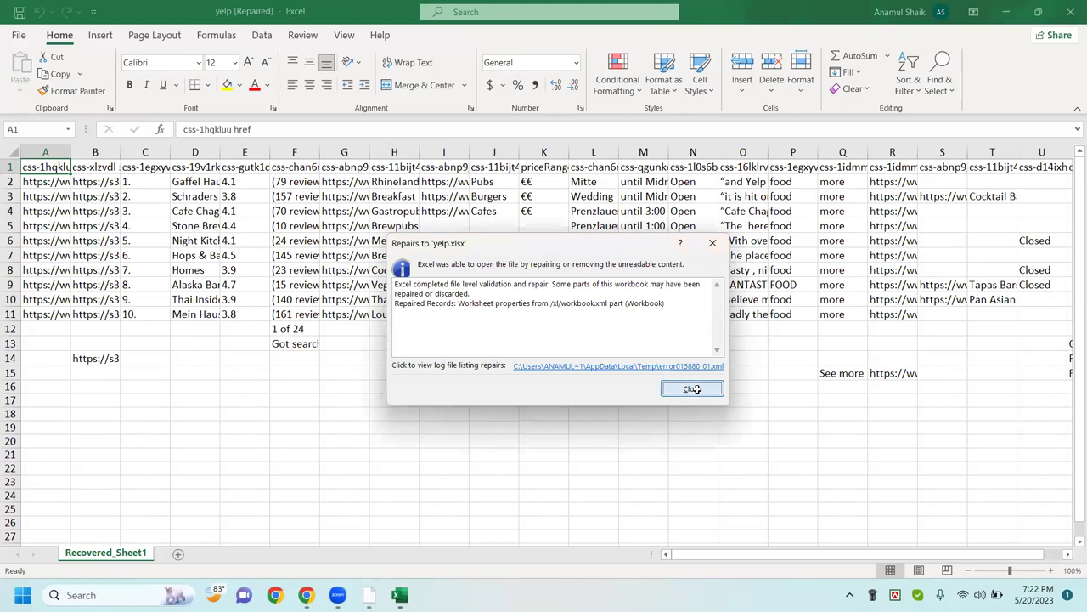
pyautogui.press('Return')
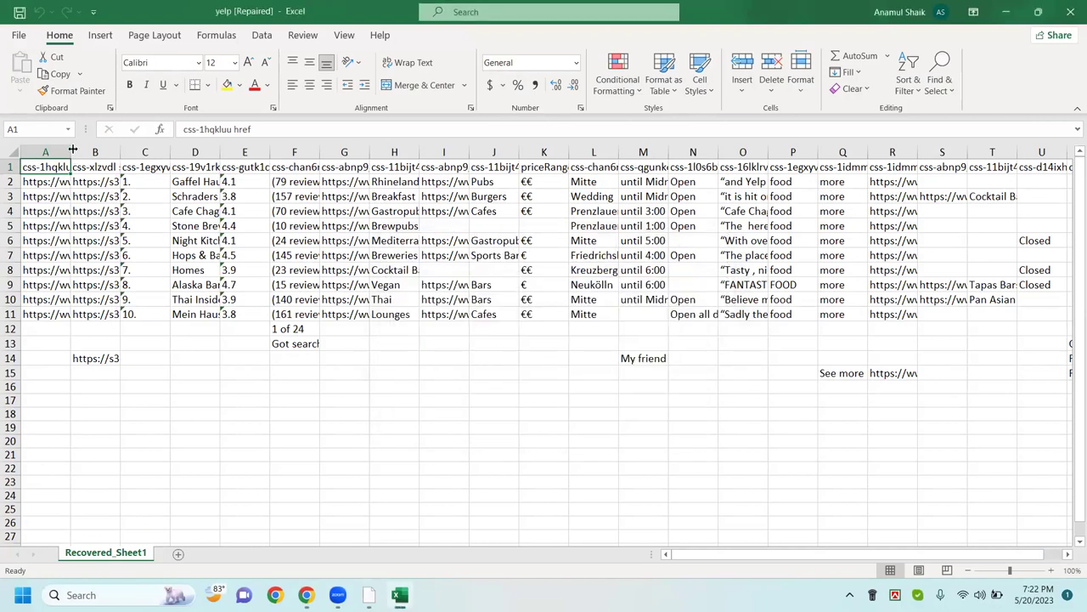
pyautogui.doubleClick(71, 152)
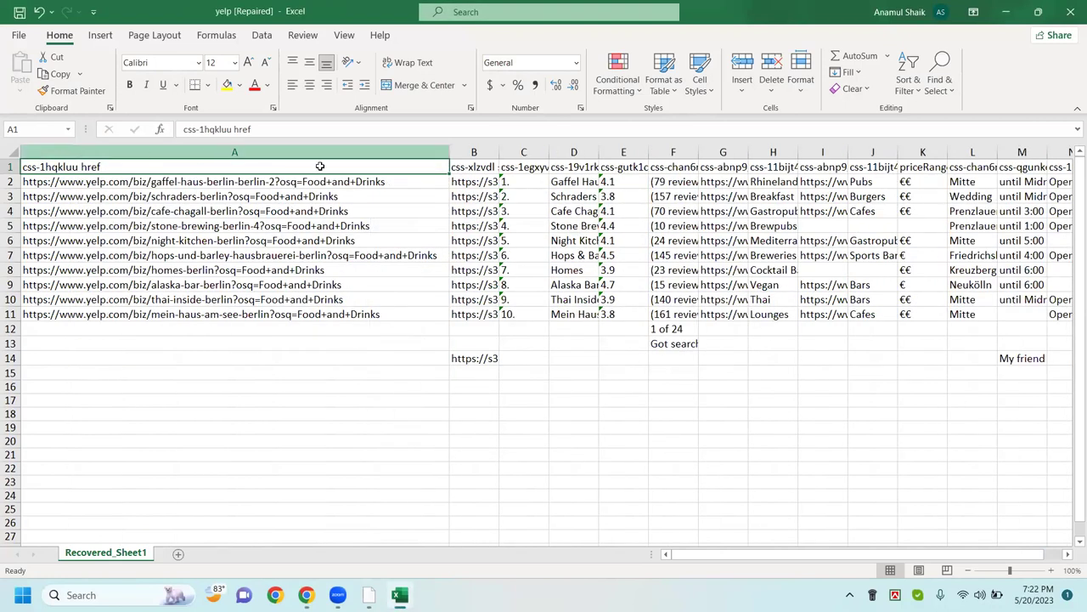
# Step: Delete the listing URL and photo URL columns, auto-fitting column A after each
pyautogui.rightClick(270, 158)
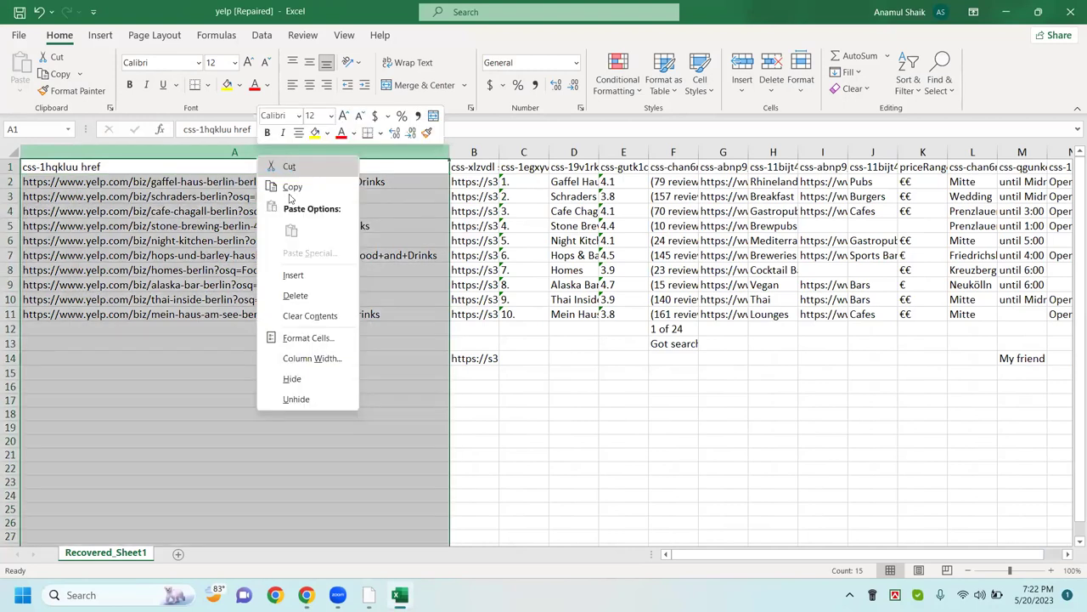
pyautogui.click(295, 296)
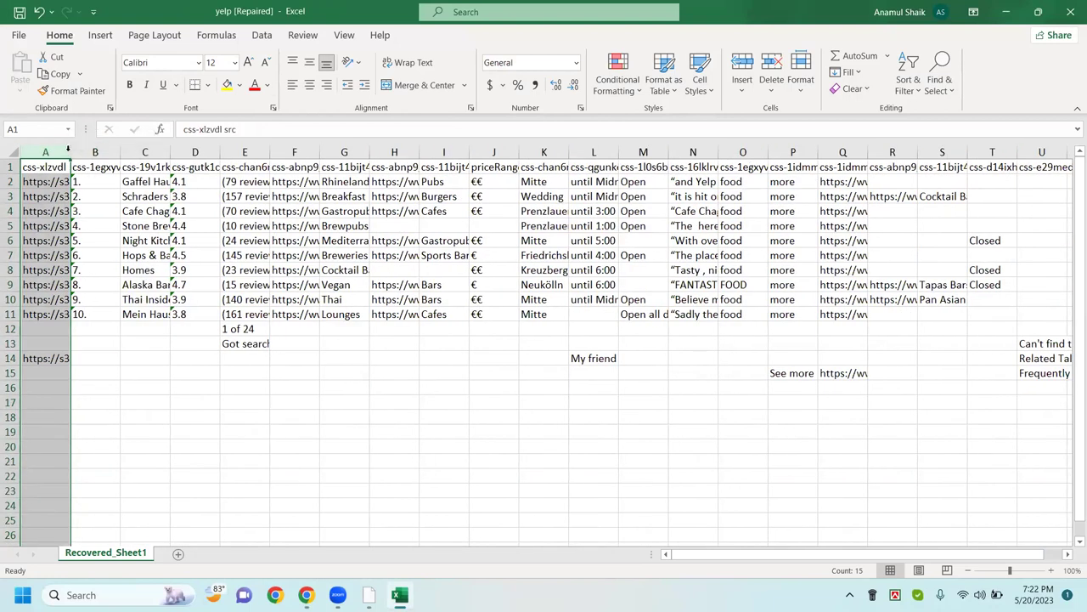
pyautogui.doubleClick(67, 152)
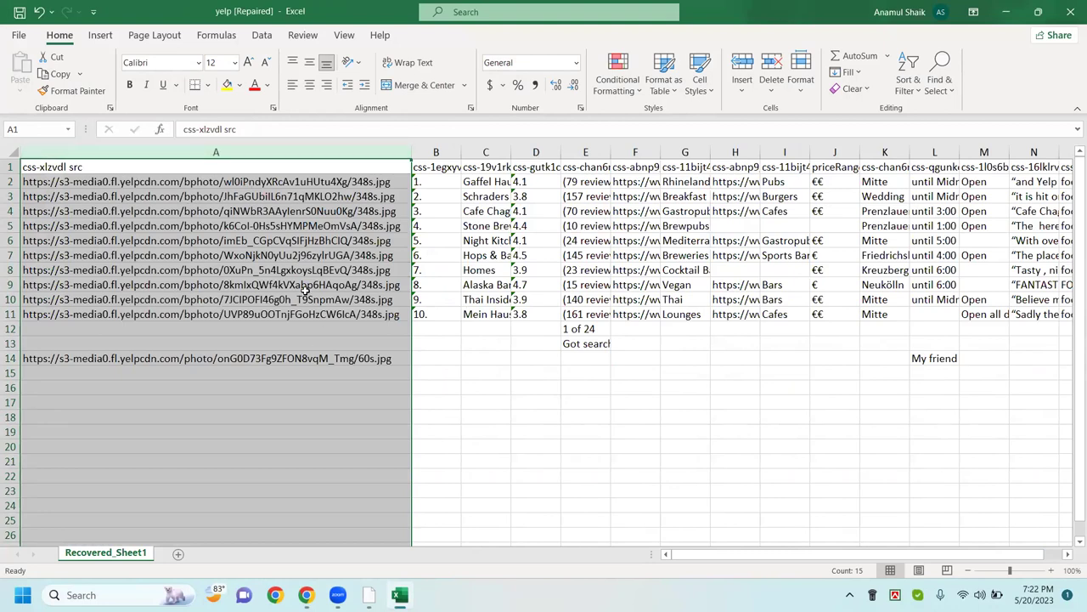
pyautogui.rightClick(181, 146)
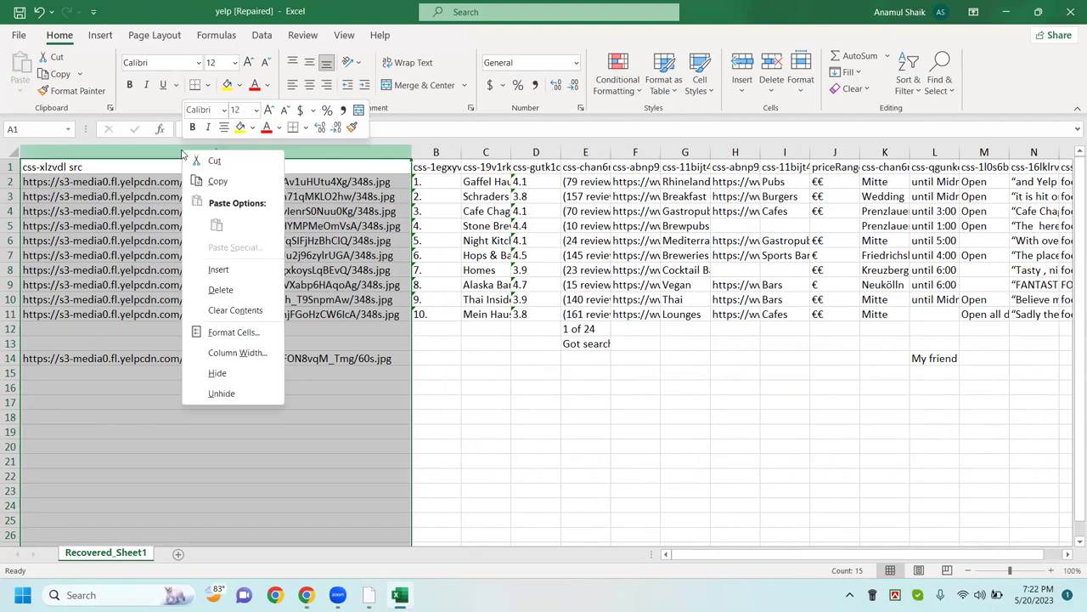
pyautogui.click(240, 291)
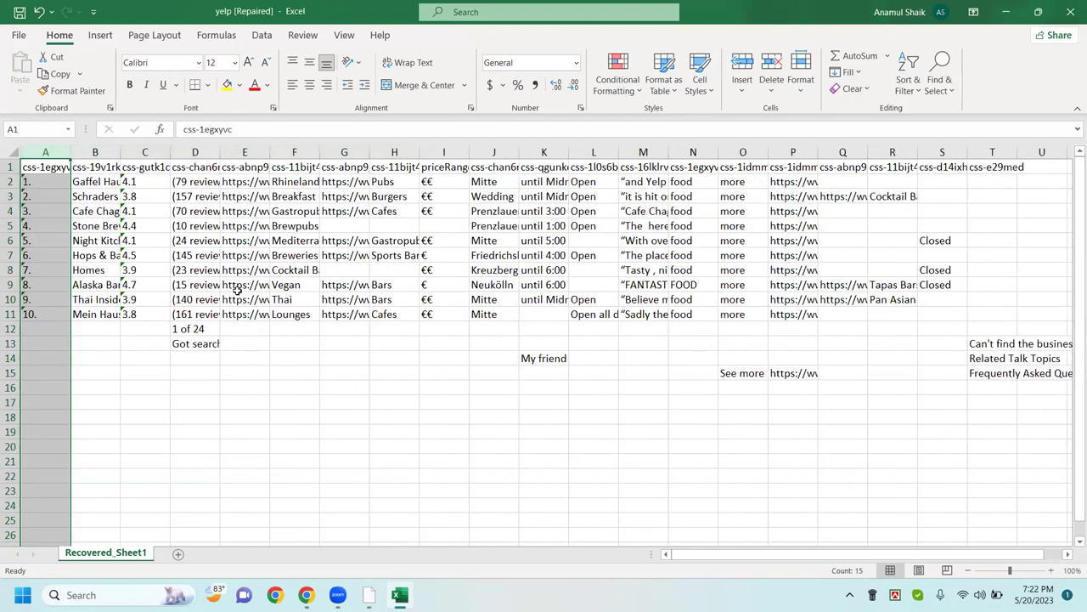
pyautogui.doubleClick(74, 151)
# Step: Delete the rank column, auto-fit the restaurant names in column A, and return to Chrome
pyautogui.rightClick(49, 153)
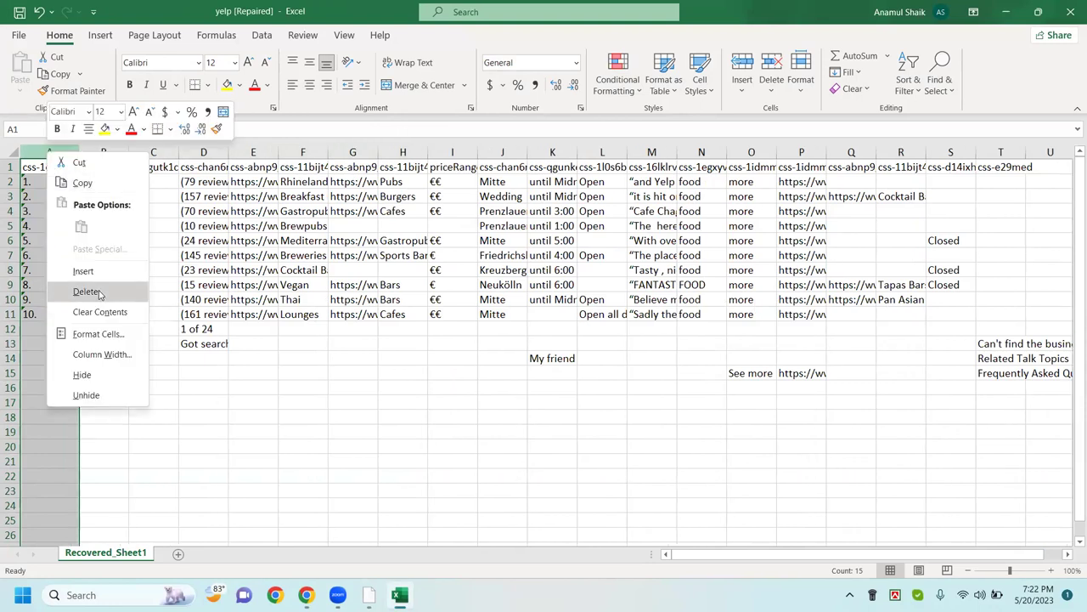
pyautogui.click(98, 293)
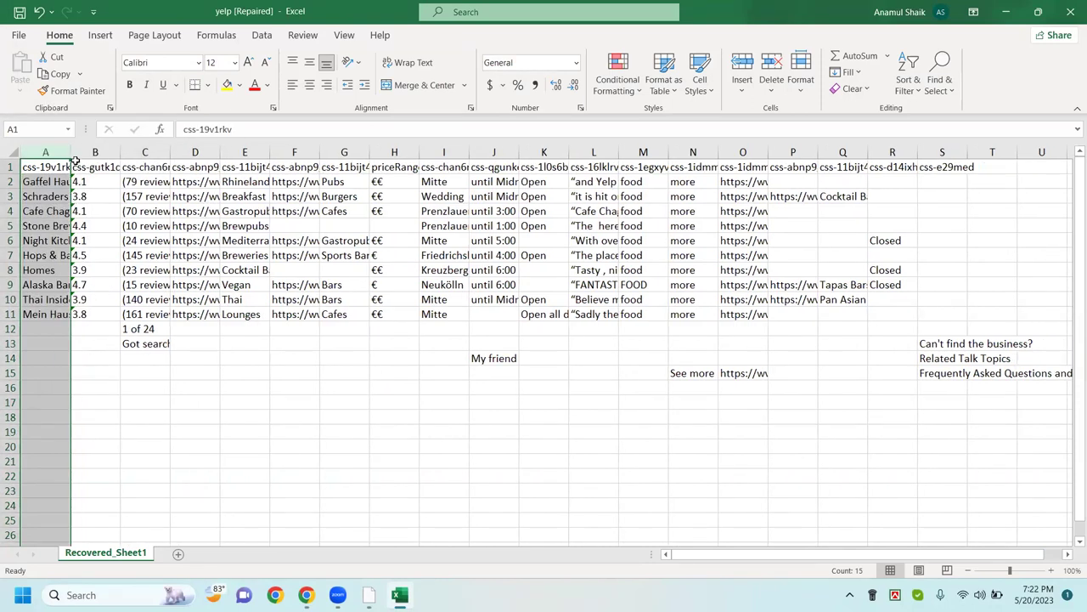
pyautogui.doubleClick(72, 153)
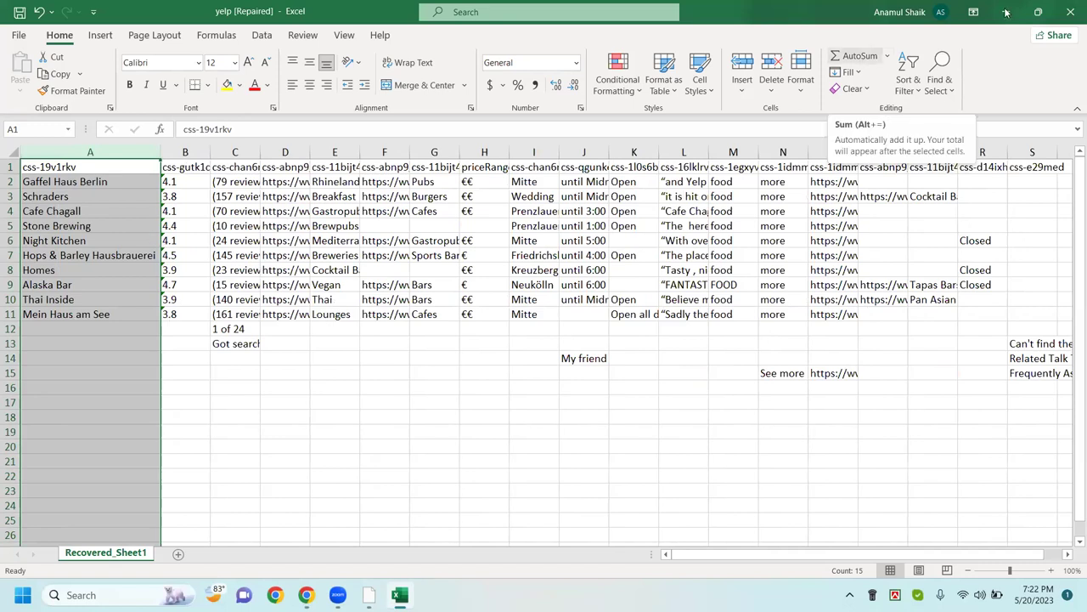
pyautogui.hotkey('alt', 'Tab')
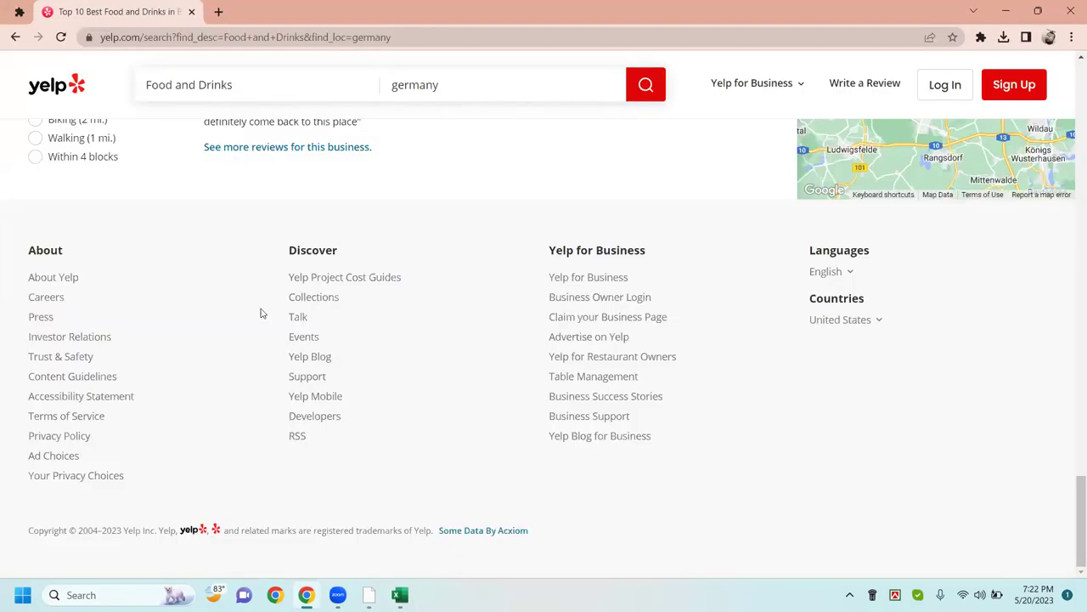
# Step: Scroll back to the top of the results headed by Gaffel Haus Berlin and return to Excel
pyautogui.scroll(5, 498, 285)
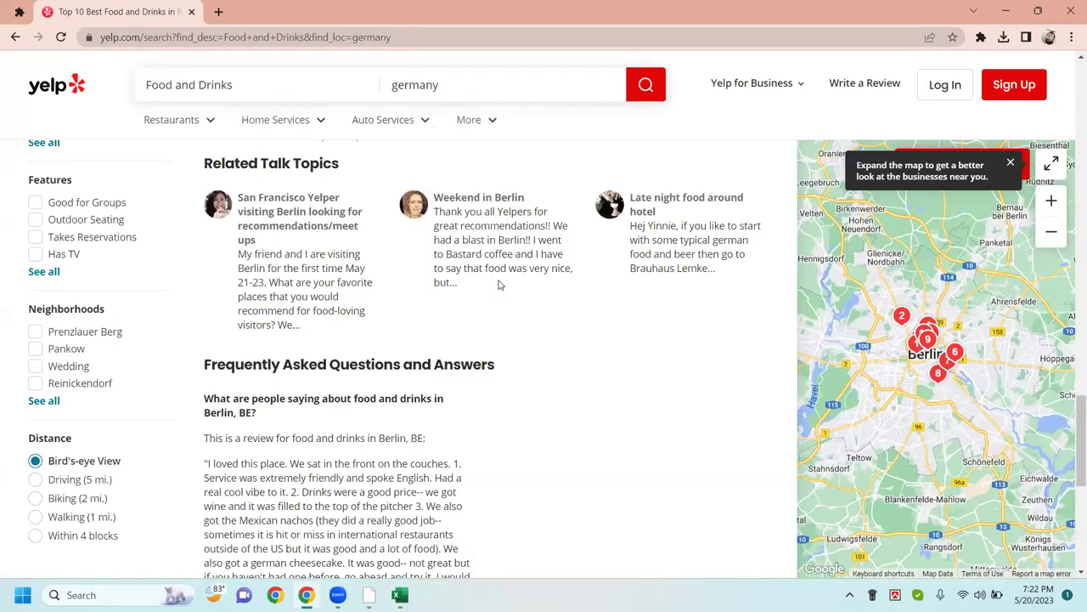
pyautogui.scroll(10, 499, 285)
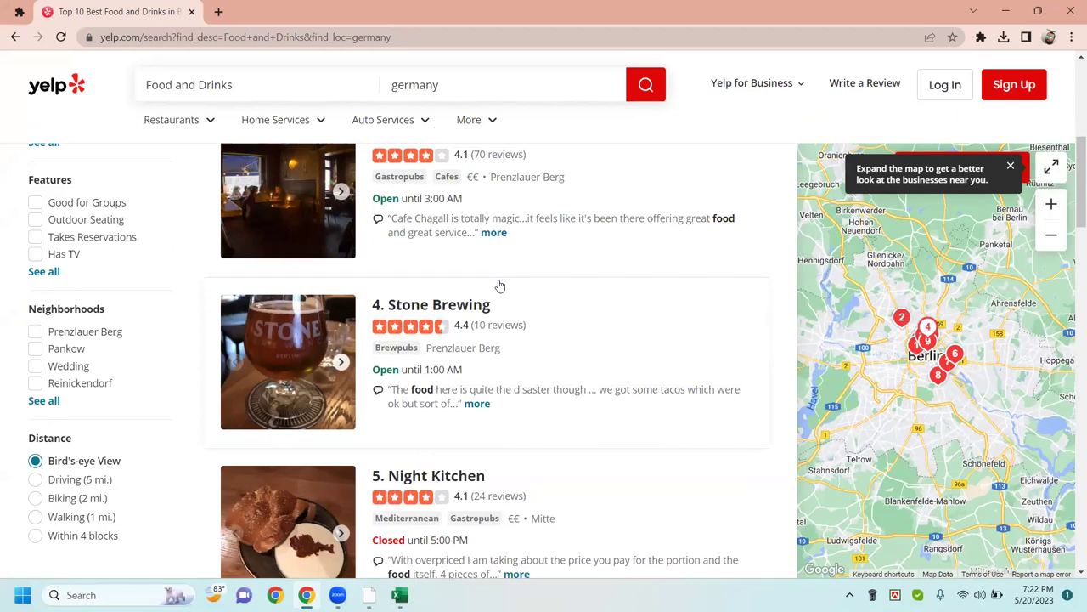
pyautogui.scroll(5, 499, 285)
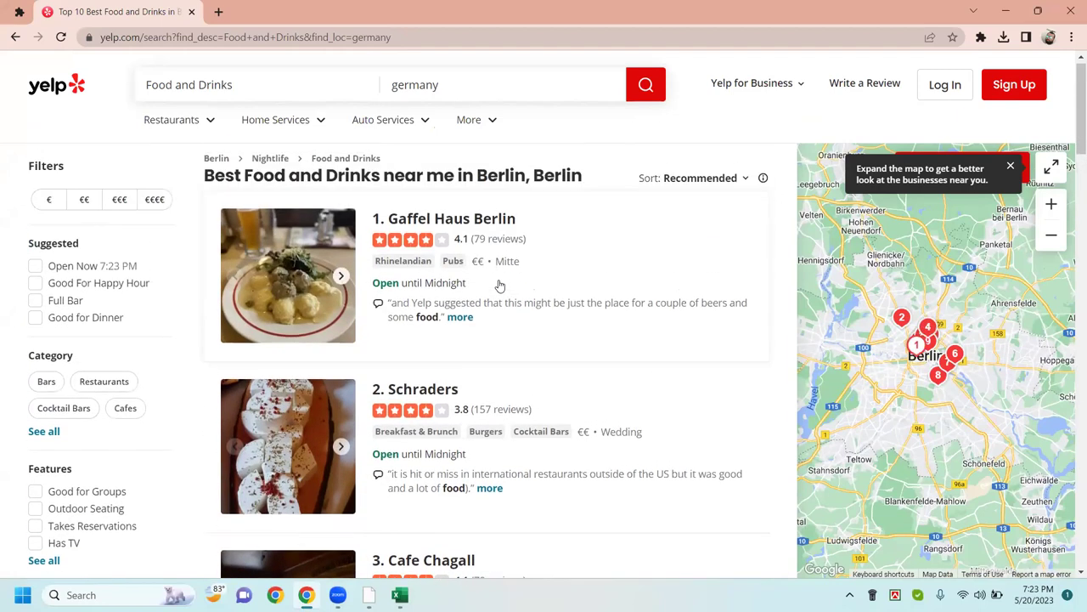
pyautogui.scroll(1, 499, 285)
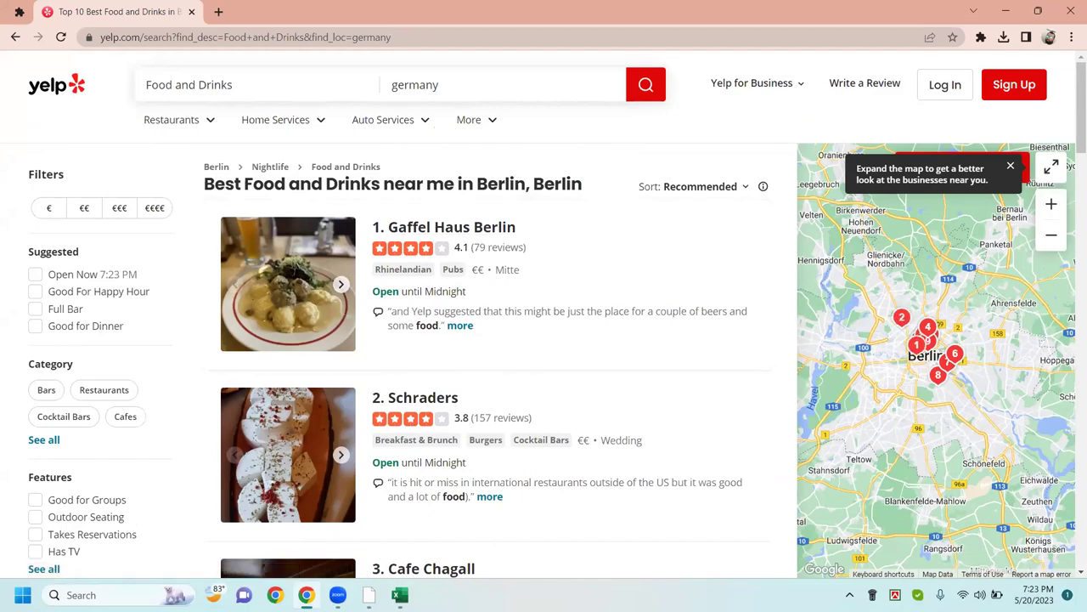
pyautogui.click(399, 594)
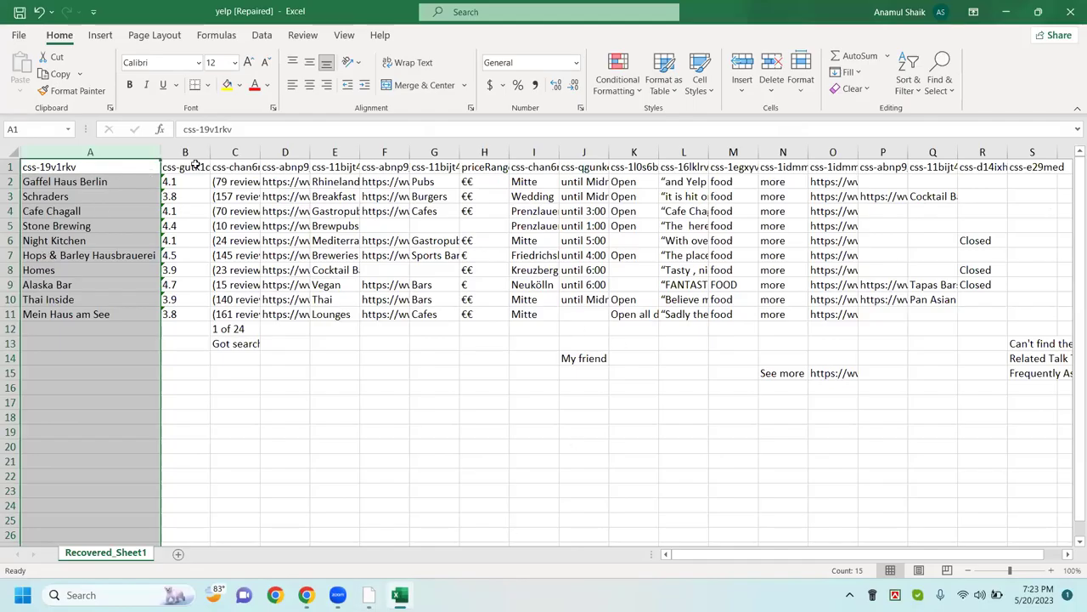
# Step: Widen the rating column B slightly, then minimize Excel
pyautogui.click(193, 152)
pyautogui.moveTo(211, 154); pyautogui.dragTo(213, 153)
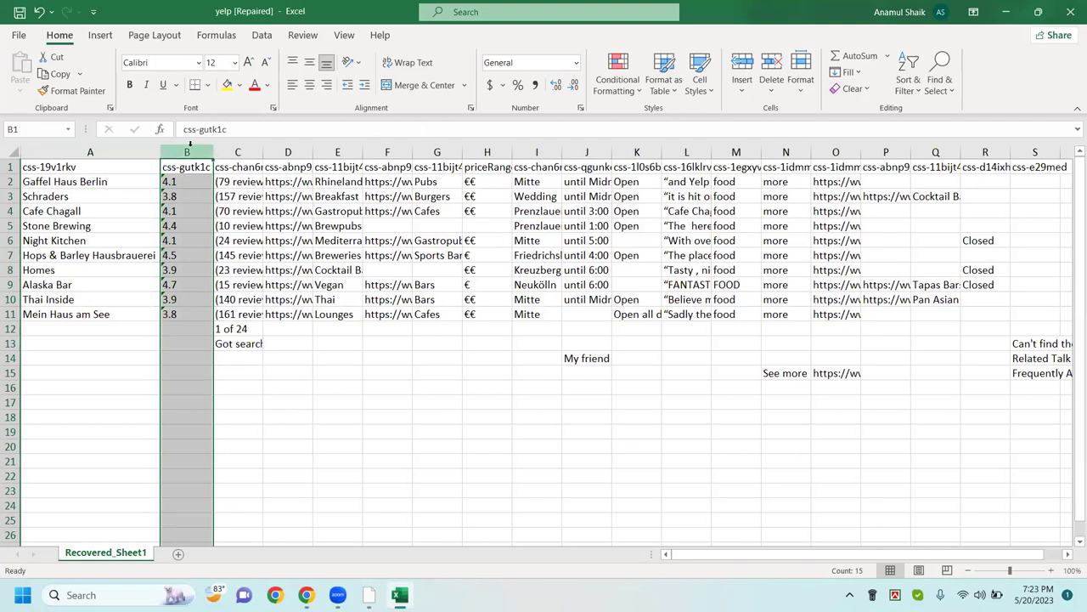
pyautogui.click(1010, 12)
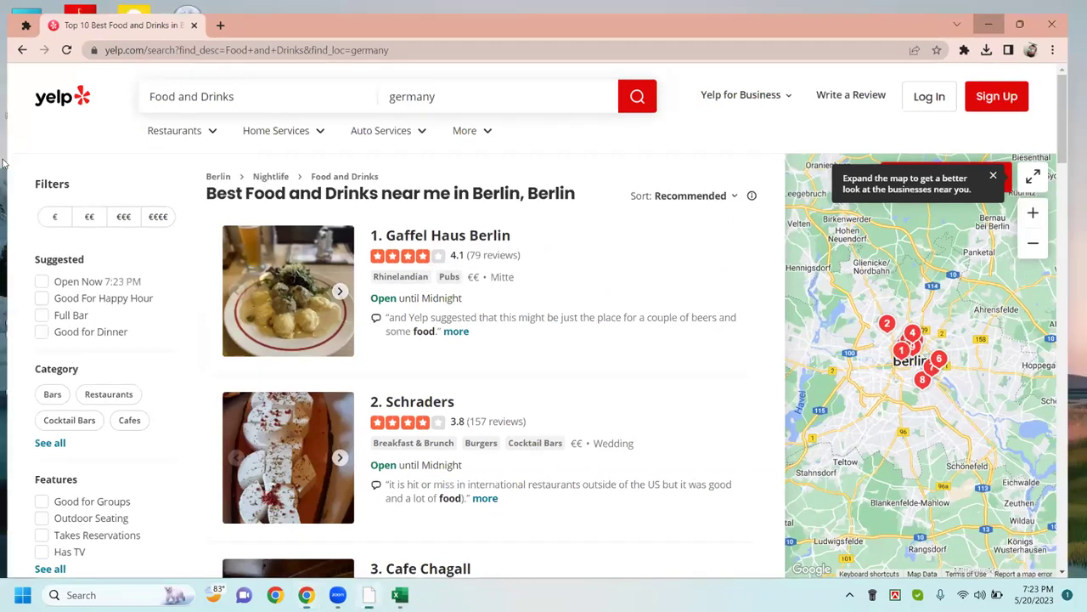
# Step: Close the Instant Data Scraper window and bring the yelp [Repaired] workbook back, selecting B1
pyautogui.click(1010, 12)
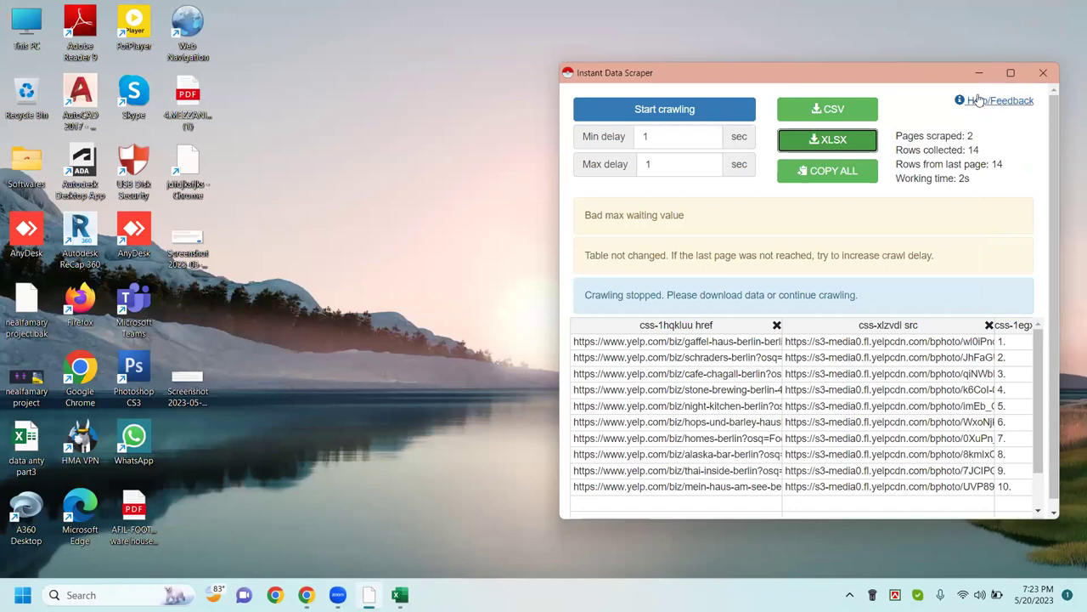
pyautogui.click(1048, 74)
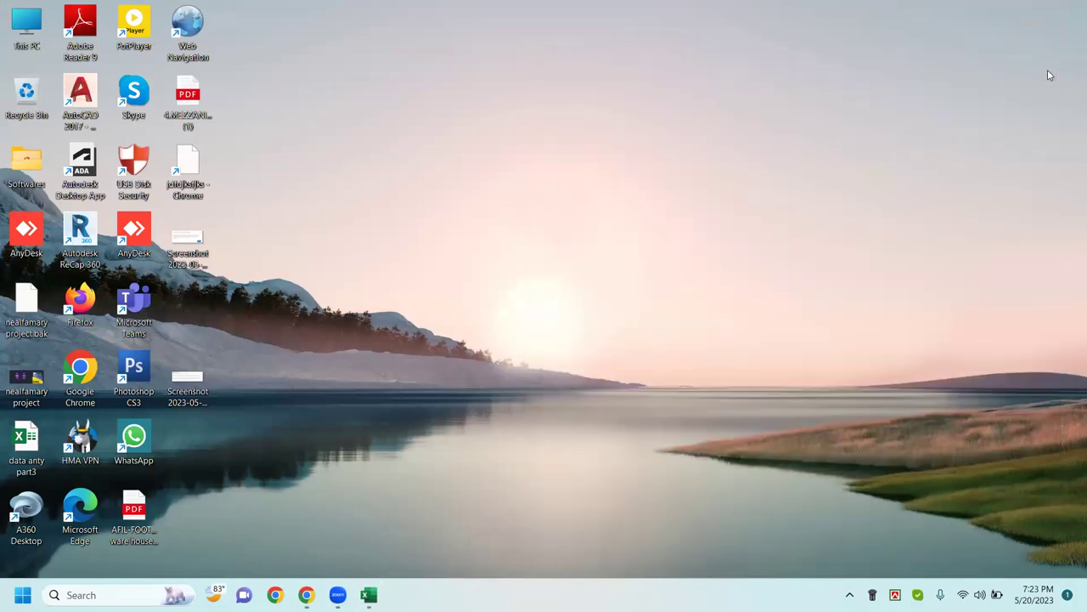
pyautogui.moveTo(368, 594)
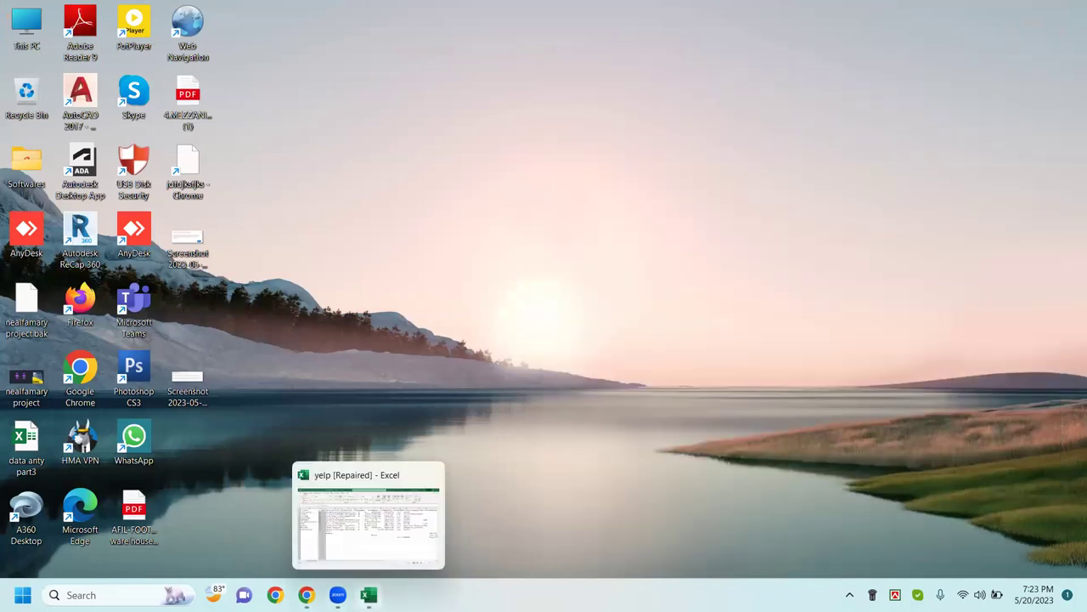
pyautogui.click(368, 518)
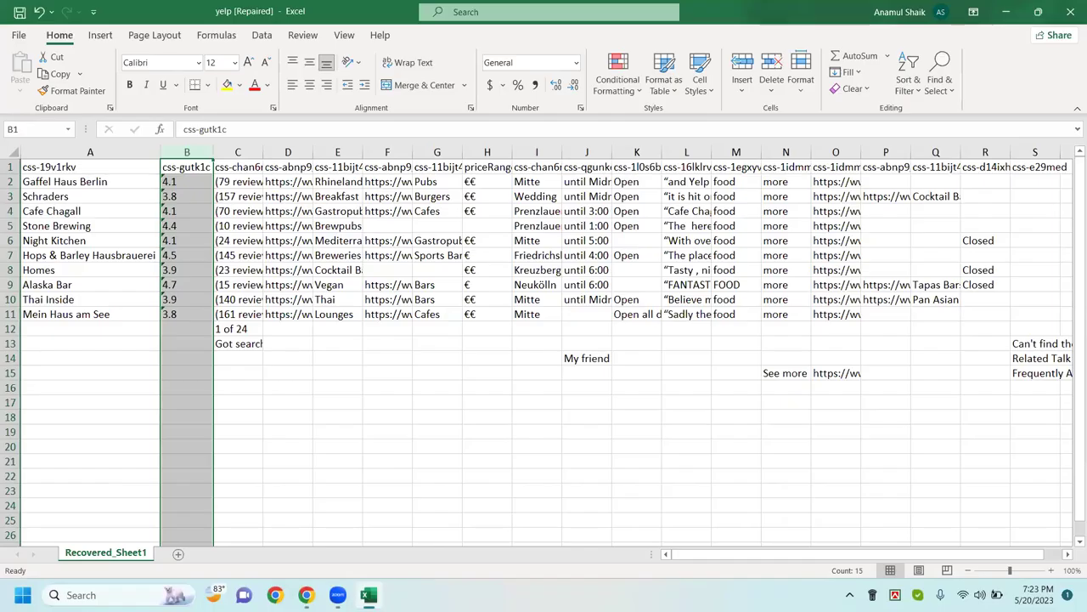
pyautogui.click(182, 167)
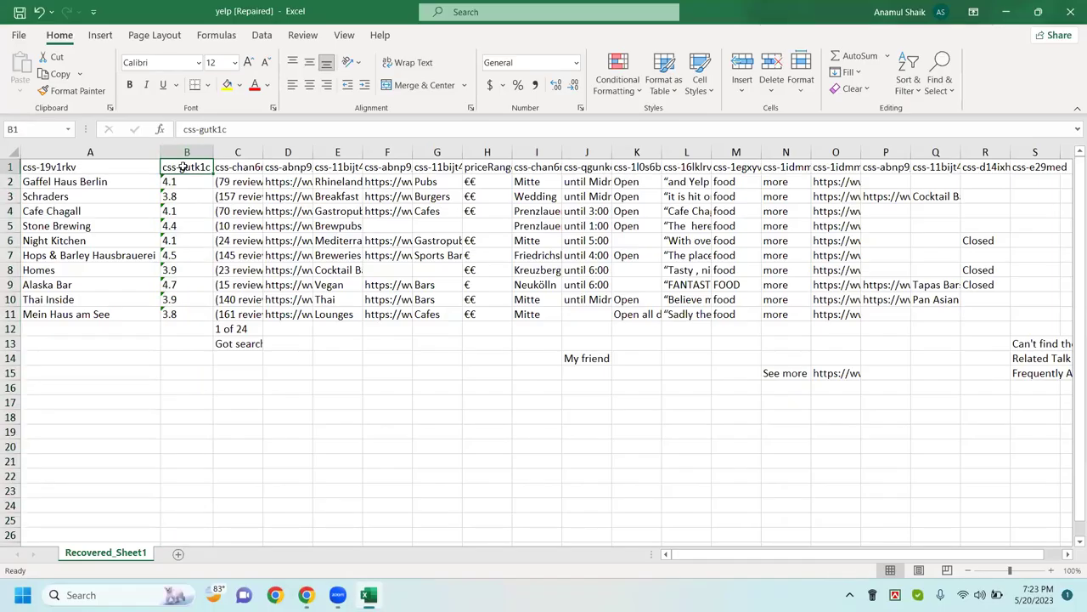
# Step: Retitle B1 as 'Review and rating' and AutoFit column B to the new header
pyautogui.doubleClick(183, 167)
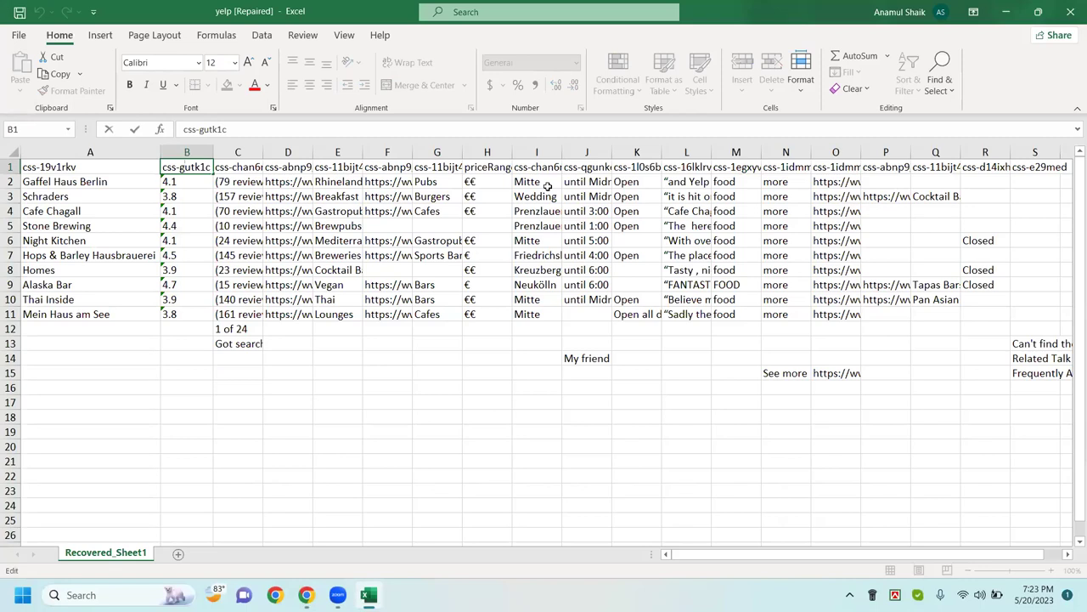
pyautogui.hotkey('shift', 'Home')
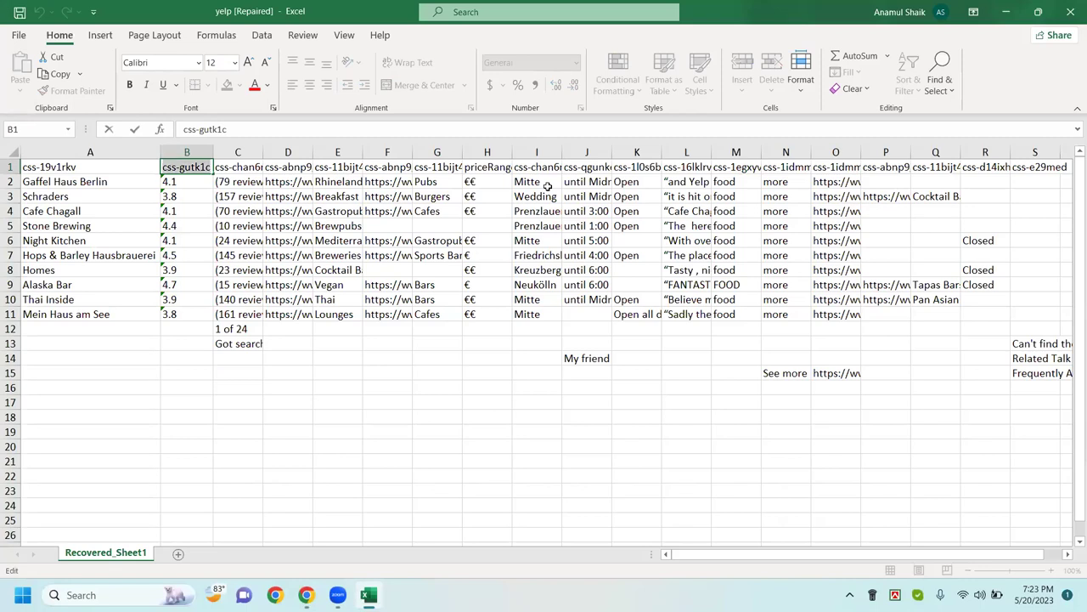
pyautogui.write('Re')
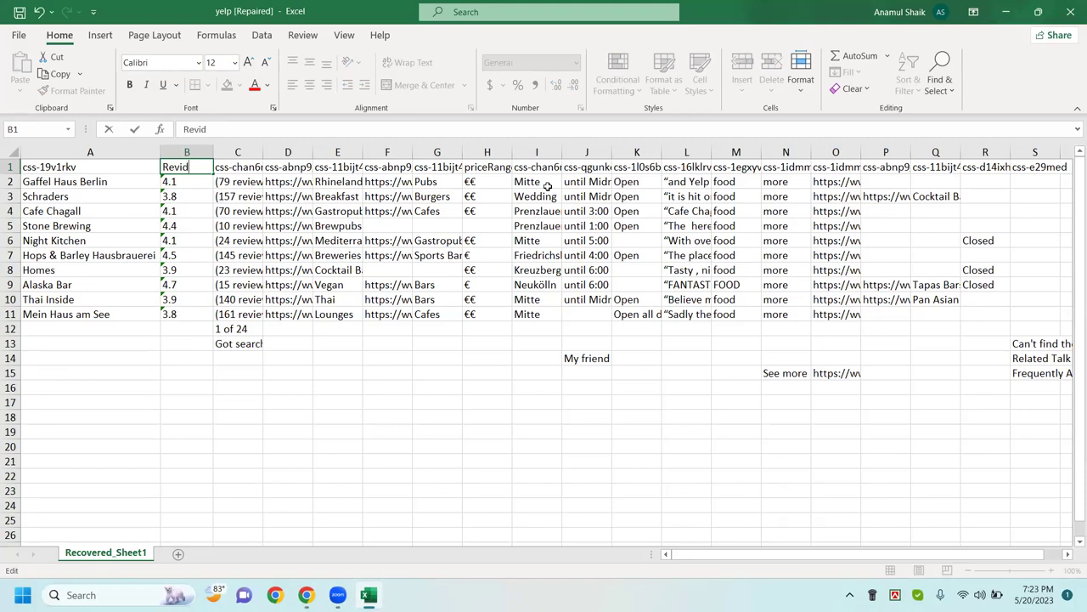
pyautogui.write('view and rating')
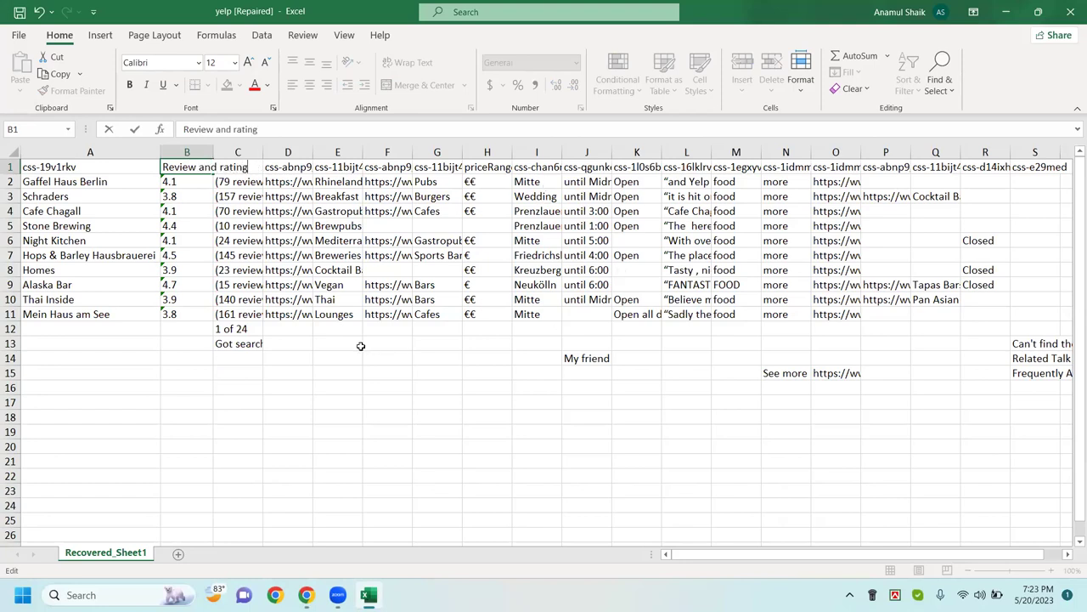
pyautogui.click(281, 332)
pyautogui.moveTo(213, 152); pyautogui.dragTo(212, 152)
pyautogui.click(215, 152)
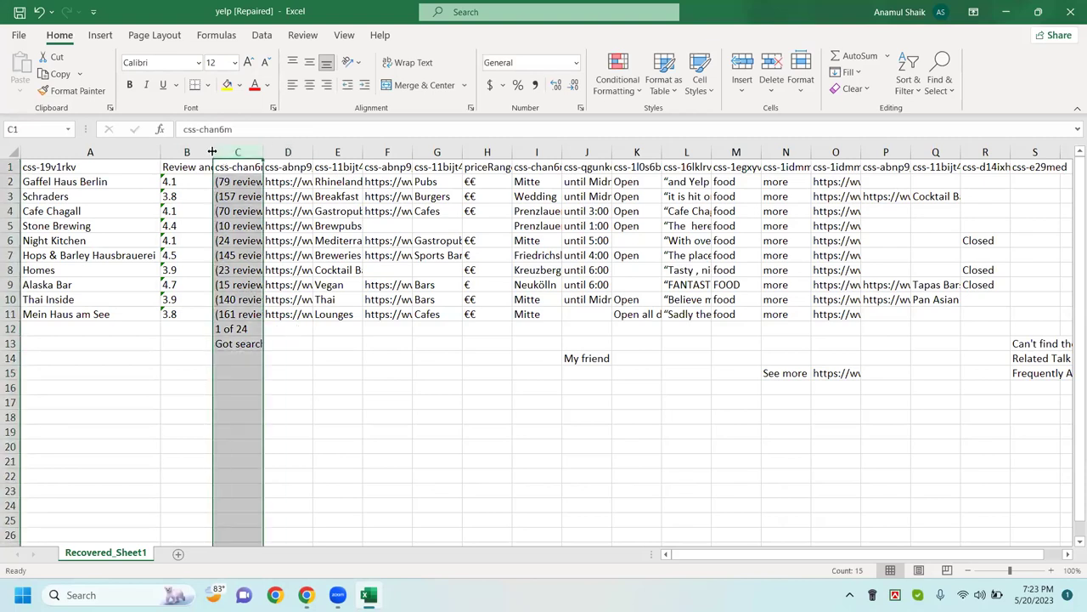
pyautogui.doubleClick(212, 152)
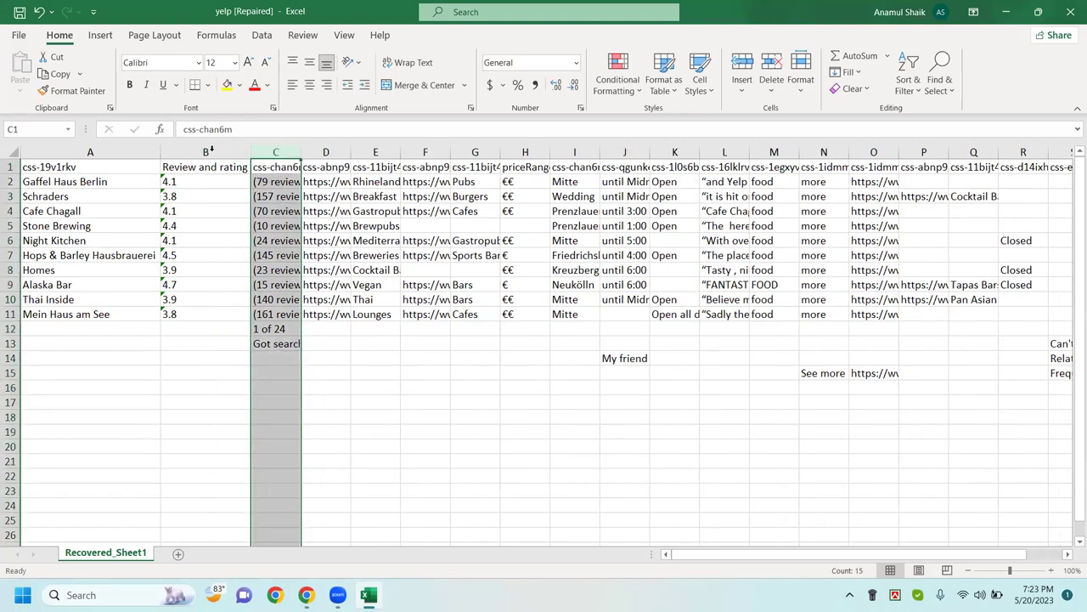
pyautogui.click(193, 182)
# Step: Replace the A1 header with 'Name' and AutoFit column C to its review counts
pyautogui.doubleClick(110, 167)
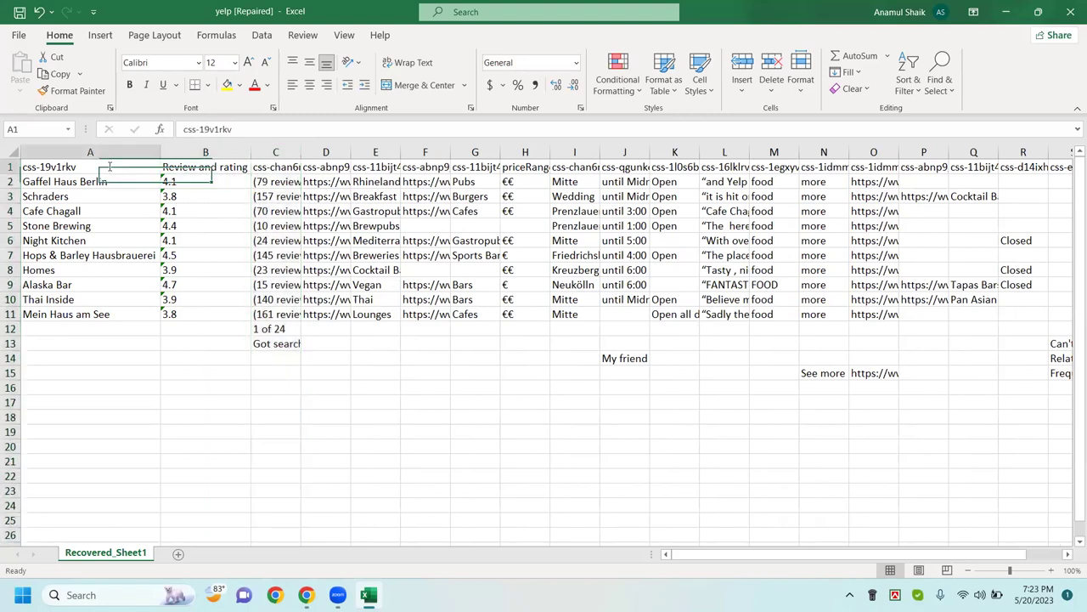
pyautogui.press('BackSpace')
pyautogui.press('BackSpace')
pyautogui.press('BackSpace')
pyautogui.press('BackSpace')
pyautogui.press('BackSpace')
pyautogui.press('BackSpace')
pyautogui.press('BackSpace')
pyautogui.press('BackSpace')
pyautogui.press('BackSpace')
pyautogui.press('BackSpace')
pyautogui.press('BackSpace')
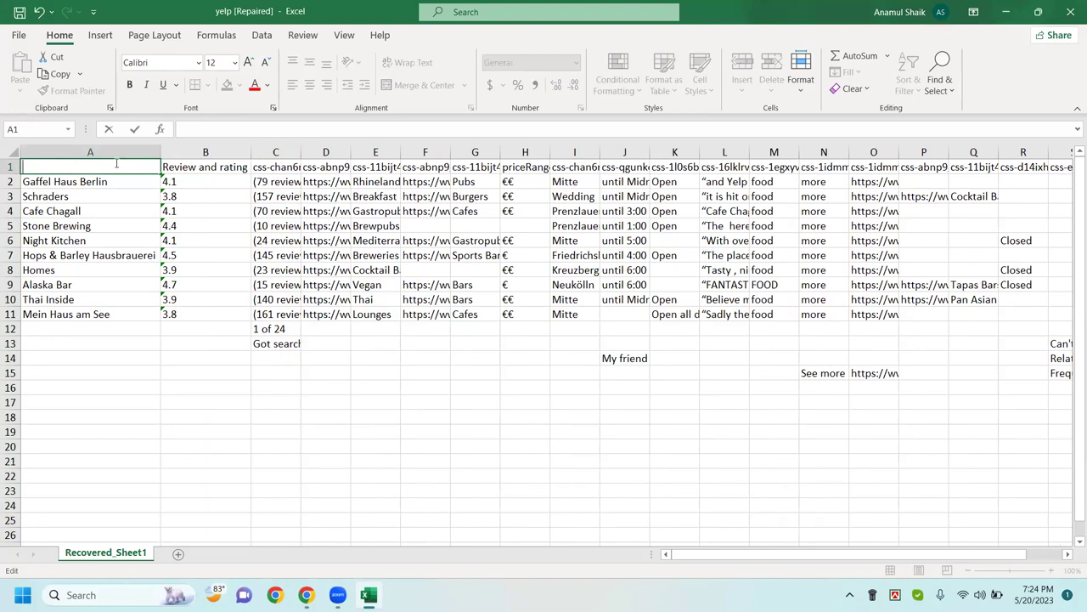
pyautogui.write('Night Kitchen')
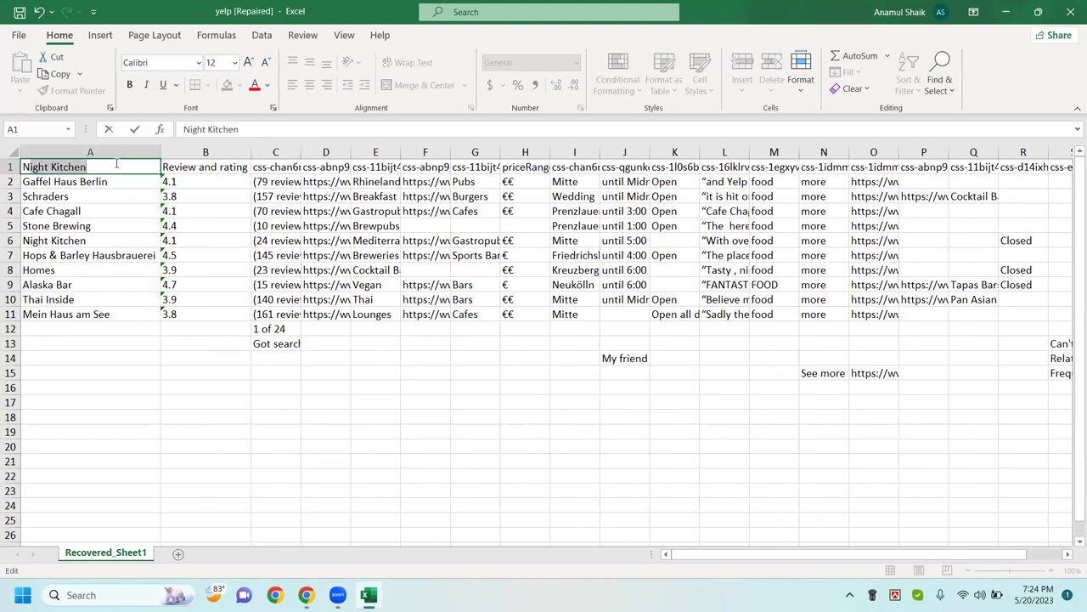
pyautogui.write('ame')
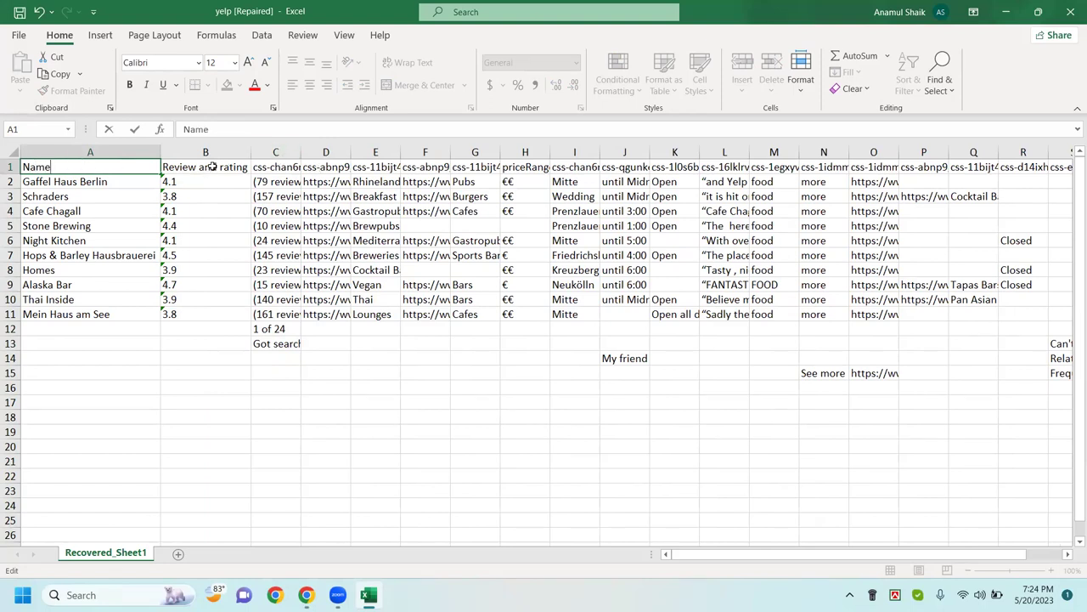
pyautogui.click(286, 153)
pyautogui.doubleClick(301, 153)
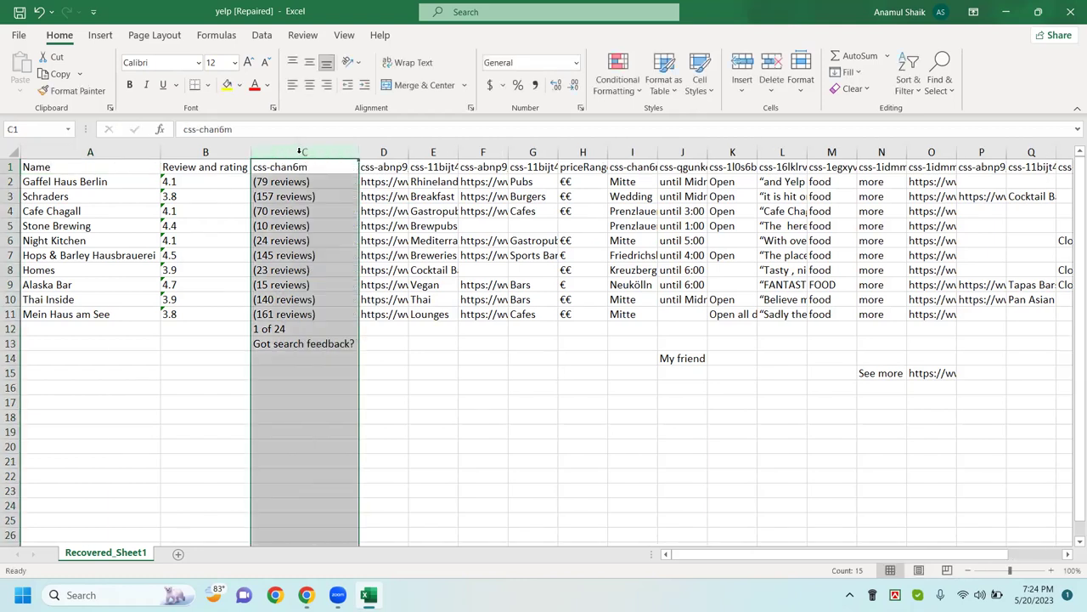
pyautogui.click(319, 181)
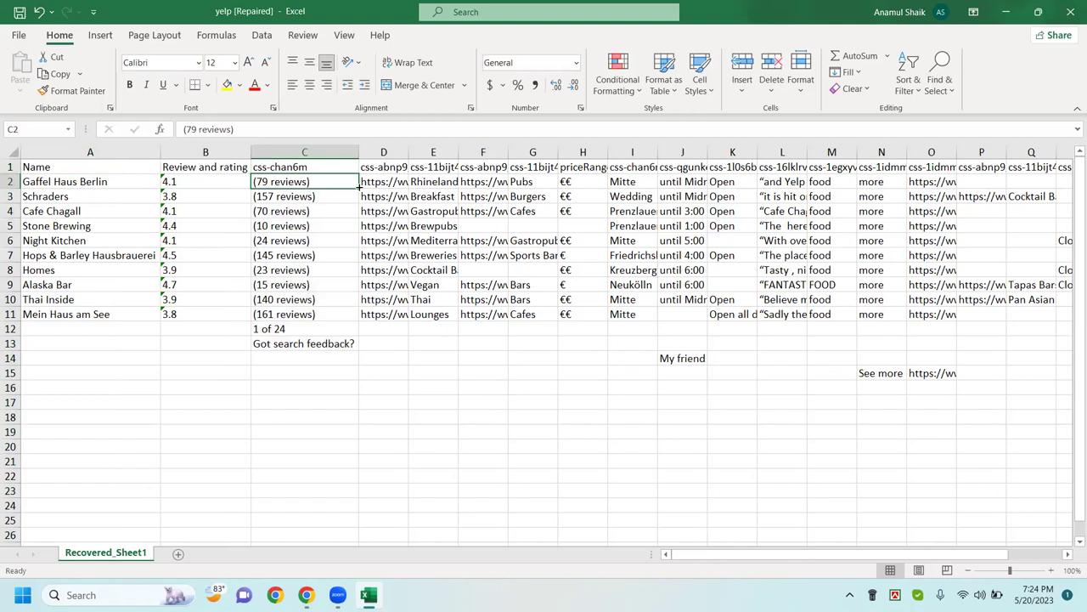
# Step: Shorten B1 to 'Rating' and replace the C1 header with 'Review'
pyautogui.click(217, 166)
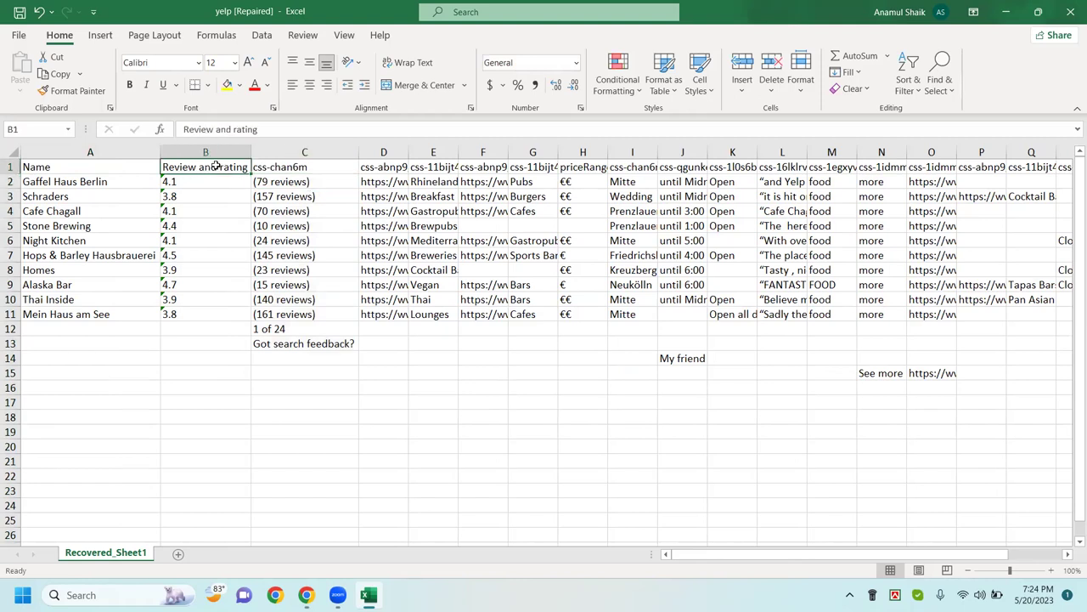
pyautogui.doubleClick(216, 166)
pyautogui.press('BackSpace')
pyautogui.press('BackSpace')
pyautogui.press('BackSpace')
pyautogui.press('BackSpace')
pyautogui.press('BackSpace')
pyautogui.press('BackSpace')
pyautogui.press('BackSpace')
pyautogui.press('BackSpace')
pyautogui.press('BackSpace')
pyautogui.press('BackSpace')
pyautogui.press('BackSpace')
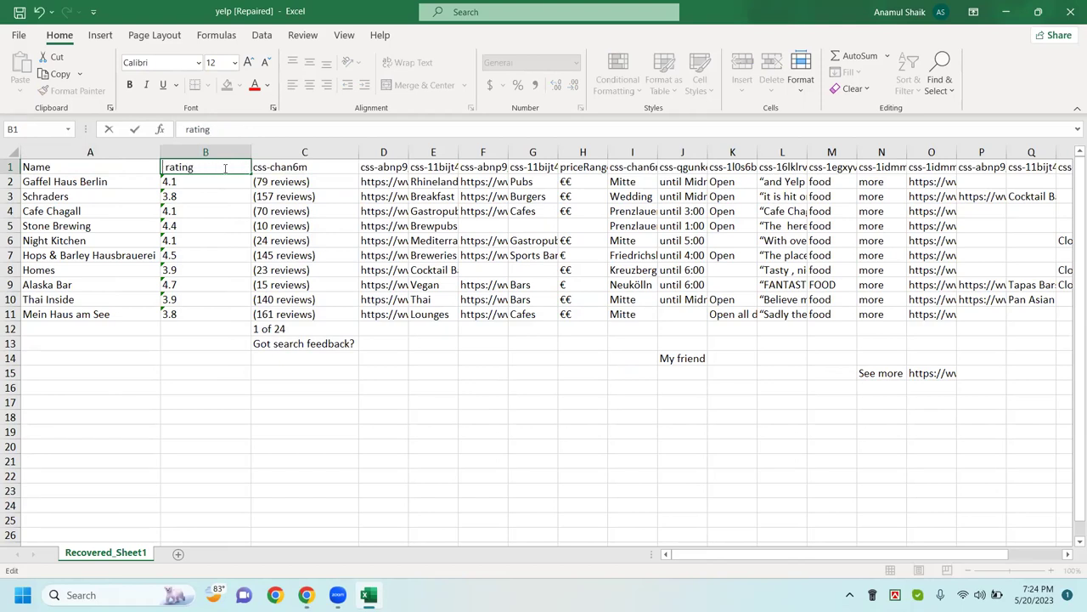
pyautogui.press('Delete')
pyautogui.write('R')
pyautogui.click(310, 167)
pyautogui.doubleClick(320, 167)
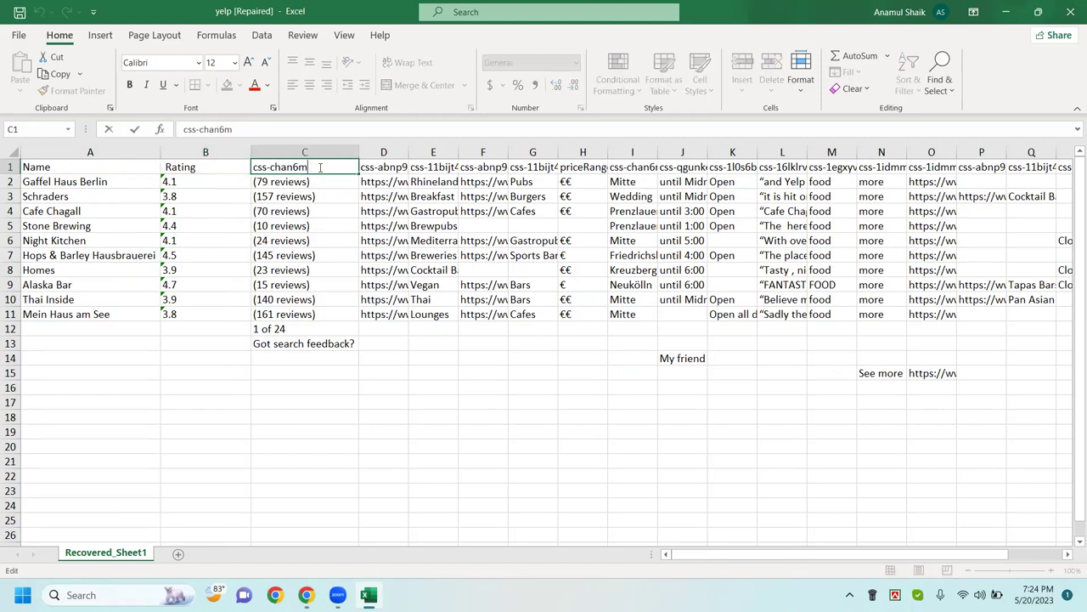
pyautogui.press('BackSpace')
pyautogui.press('BackSpace')
pyautogui.press('BackSpace')
pyautogui.press('BackSpace')
pyautogui.press('BackSpace')
pyautogui.press('BackSpace')
pyautogui.press('BackSpace')
pyautogui.press('BackSpace')
pyautogui.press('BackSpace')
pyautogui.press('BackSpace')
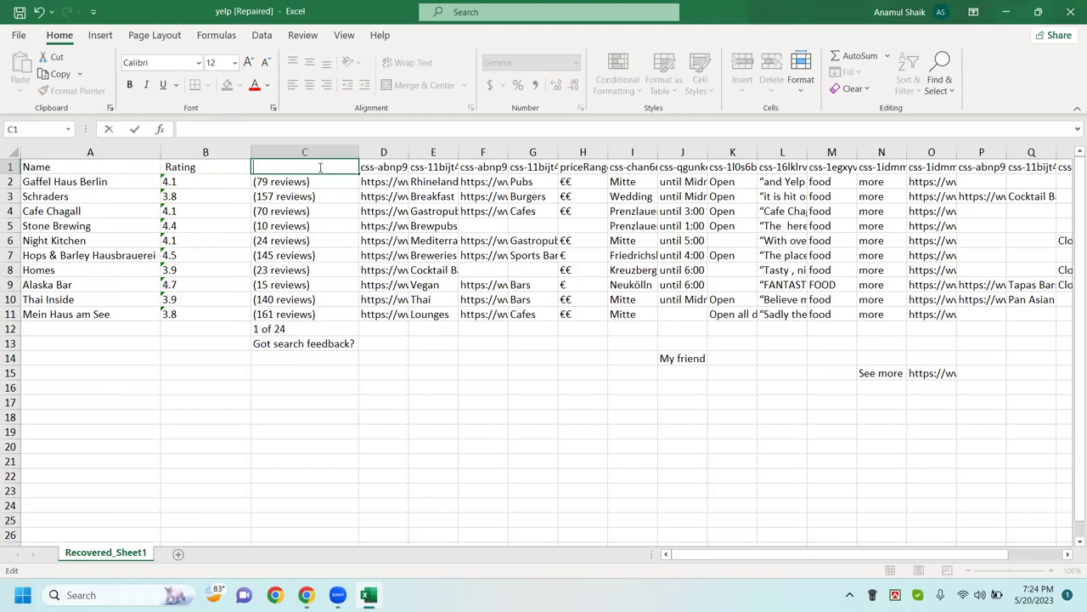
pyautogui.write('Review')
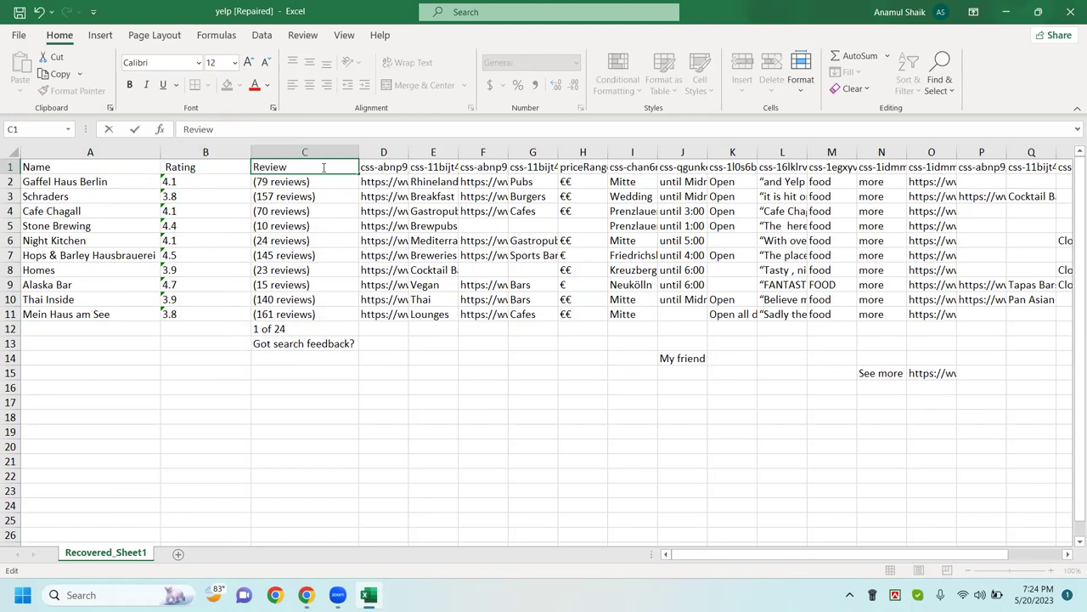
pyautogui.click(393, 152)
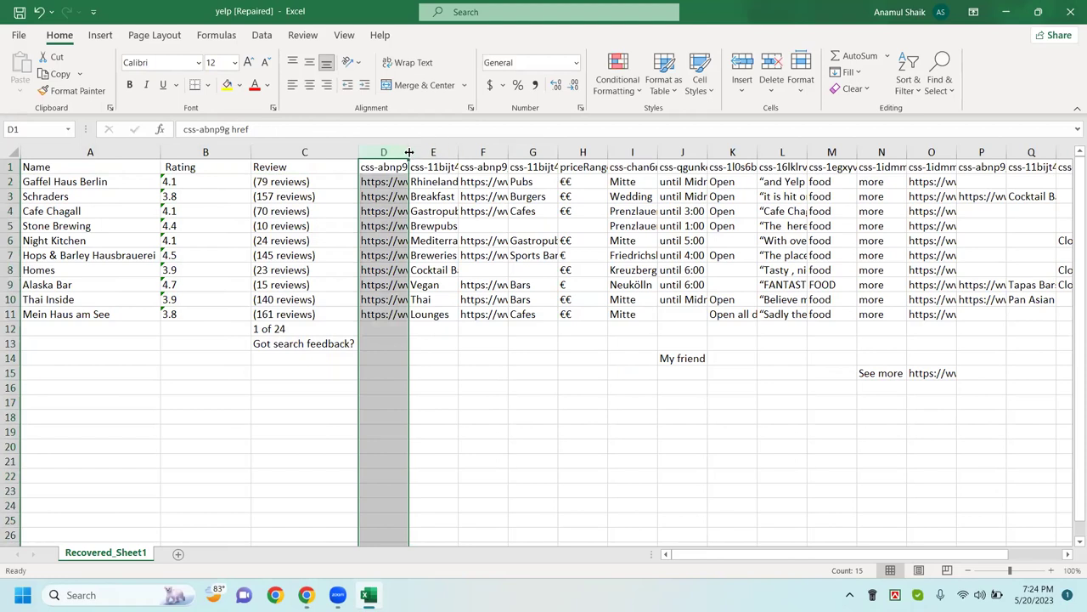
# Step: Delete column D of category search links, AutoFit the category column, then switch to Chrome
pyautogui.doubleClick(409, 152)
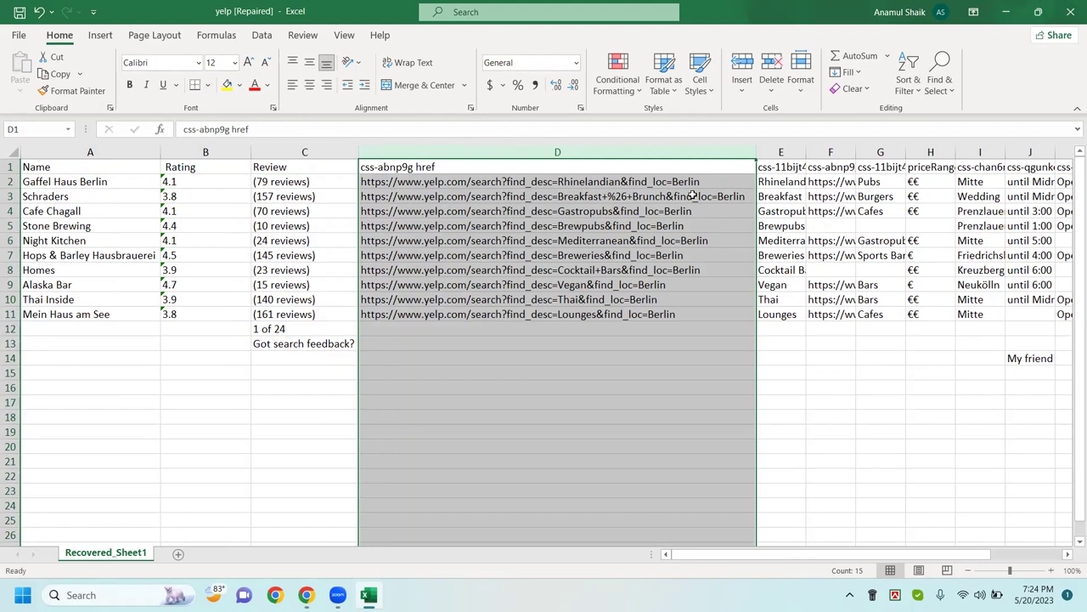
pyautogui.rightClick(572, 153)
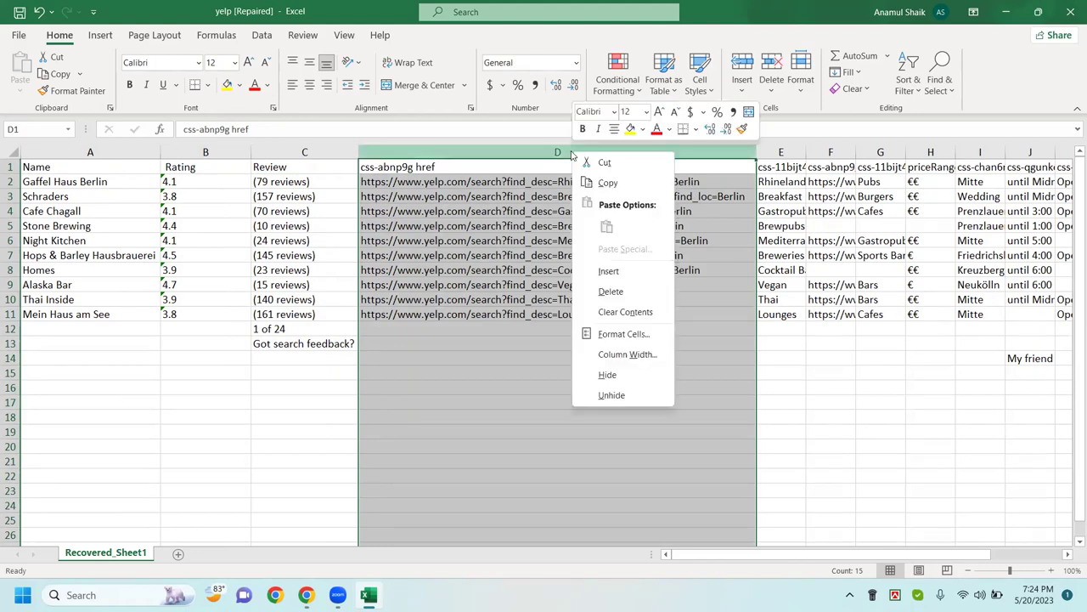
pyautogui.click(610, 292)
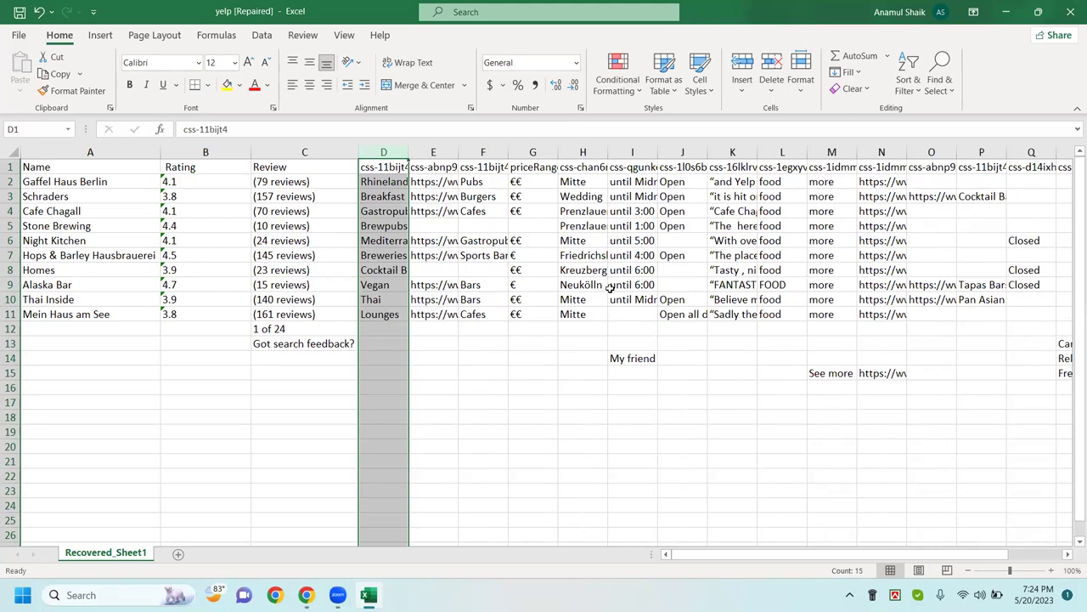
pyautogui.doubleClick(406, 152)
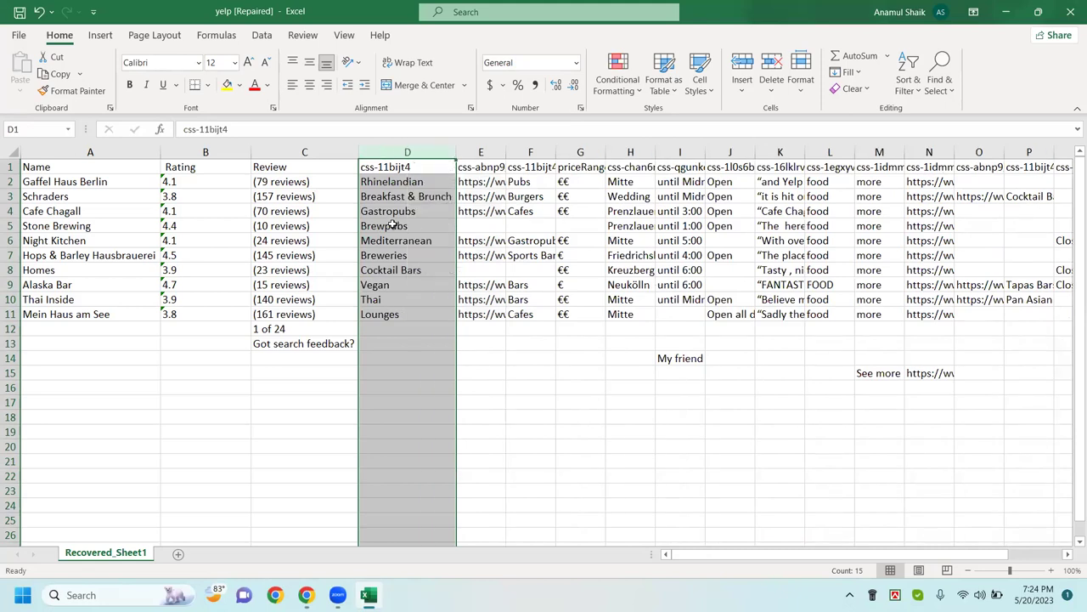
pyautogui.click(435, 182)
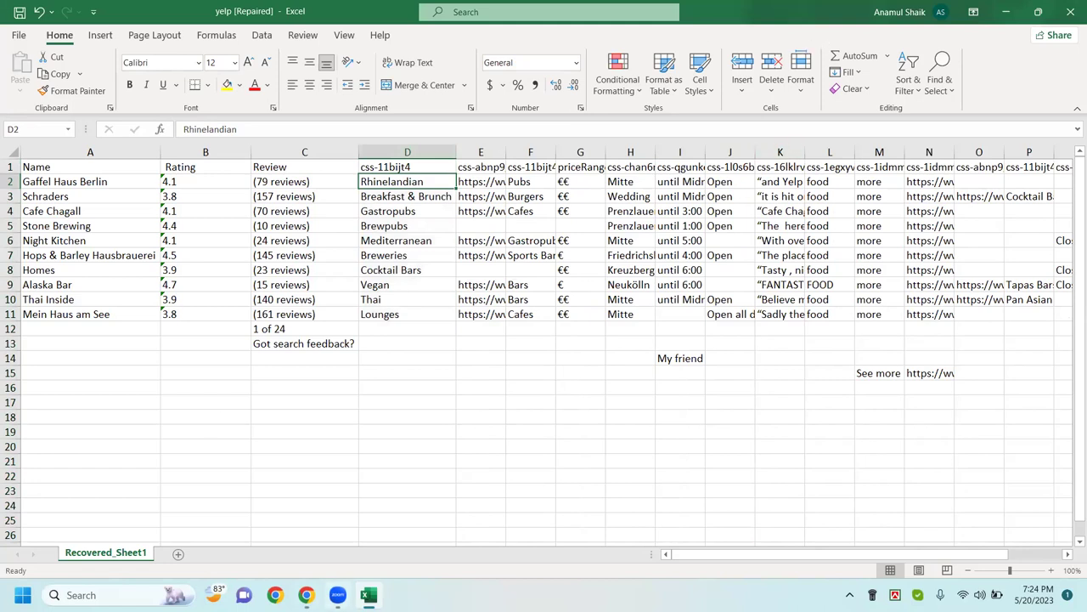
pyautogui.click(306, 594)
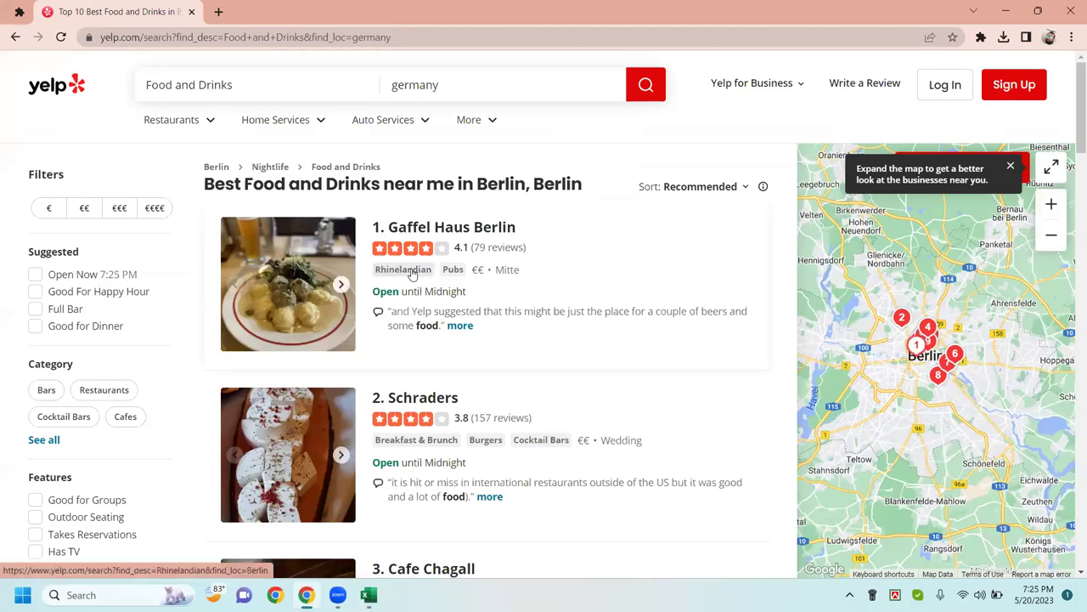
# Step: Open Gaffel Haus Berlin's Rhinelandian category search, find no results, and return to Excel
pyautogui.click(449, 229)
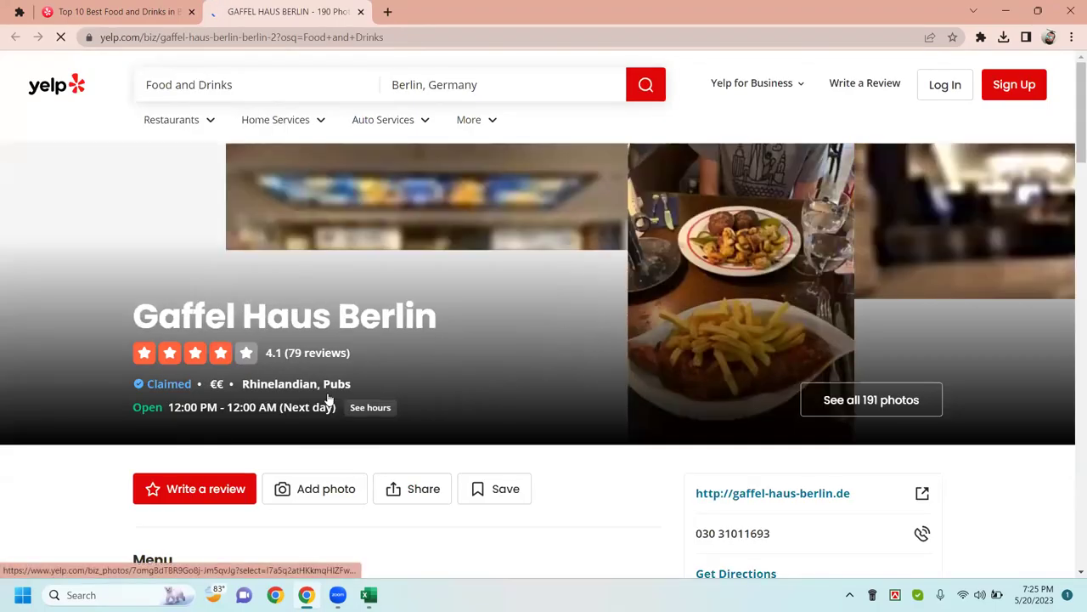
pyautogui.click(281, 387)
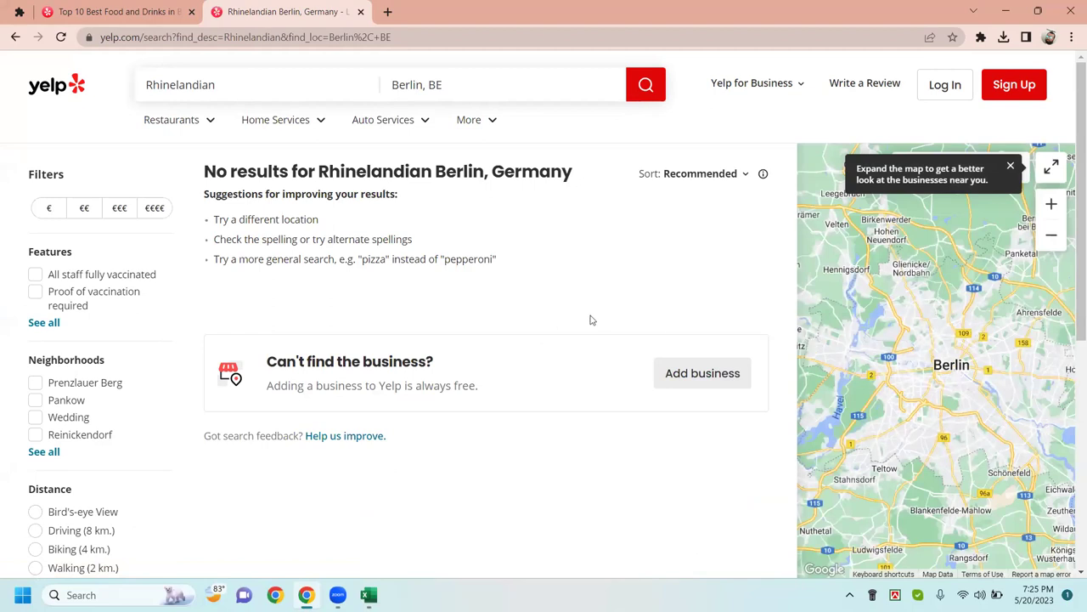
pyautogui.scroll(-4, 592, 319)
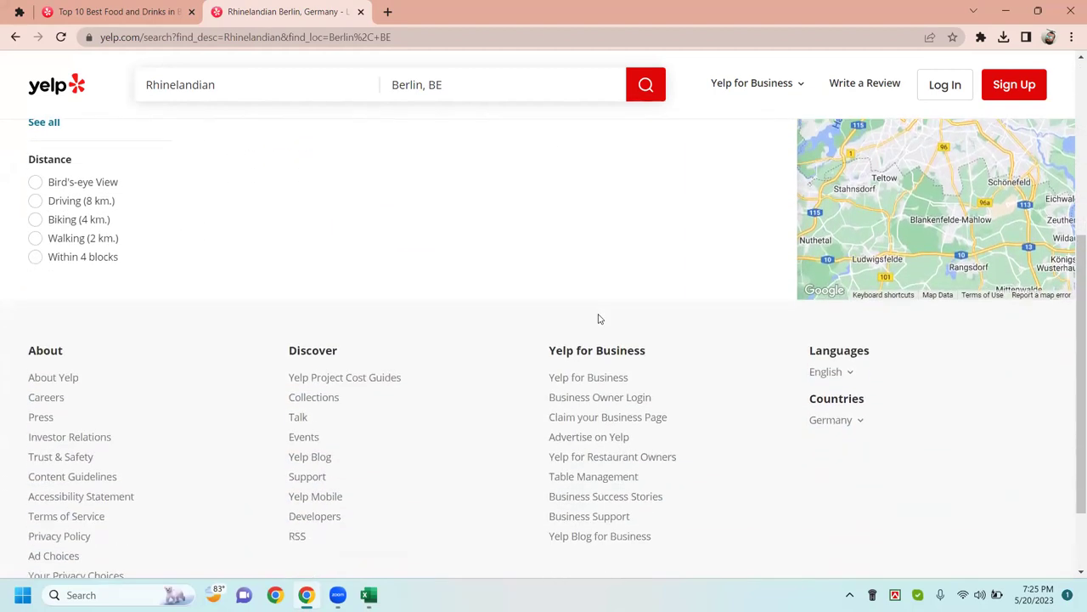
pyautogui.scroll(5, 598, 318)
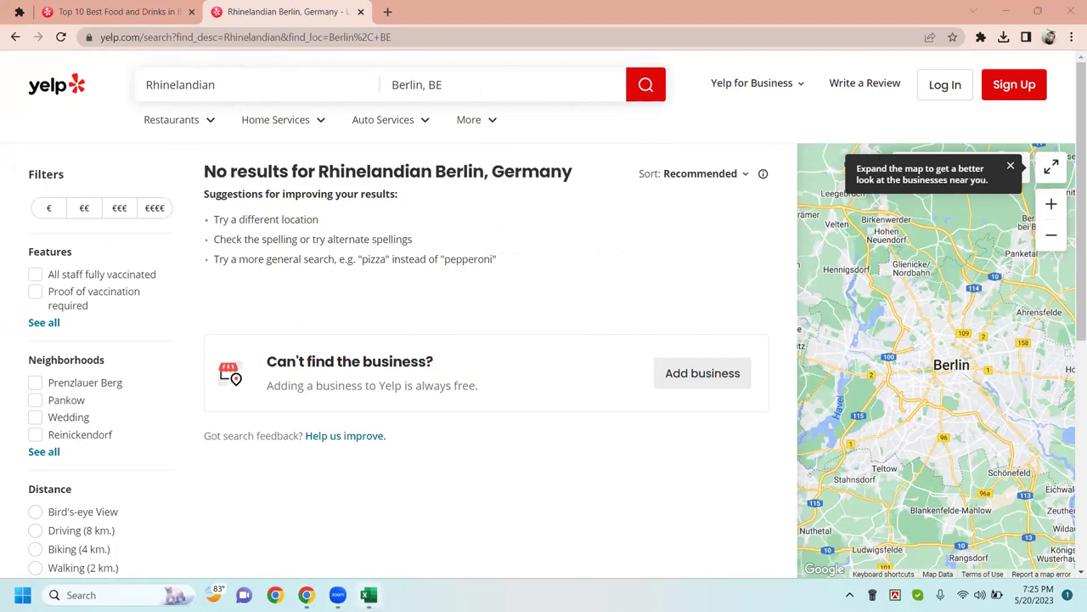
pyautogui.click(365, 586)
pyautogui.click(413, 168)
# Step: Retitle D1 as 'Location', delete the search-link column E, and AutoFit the new column E
pyautogui.doubleClick(429, 167)
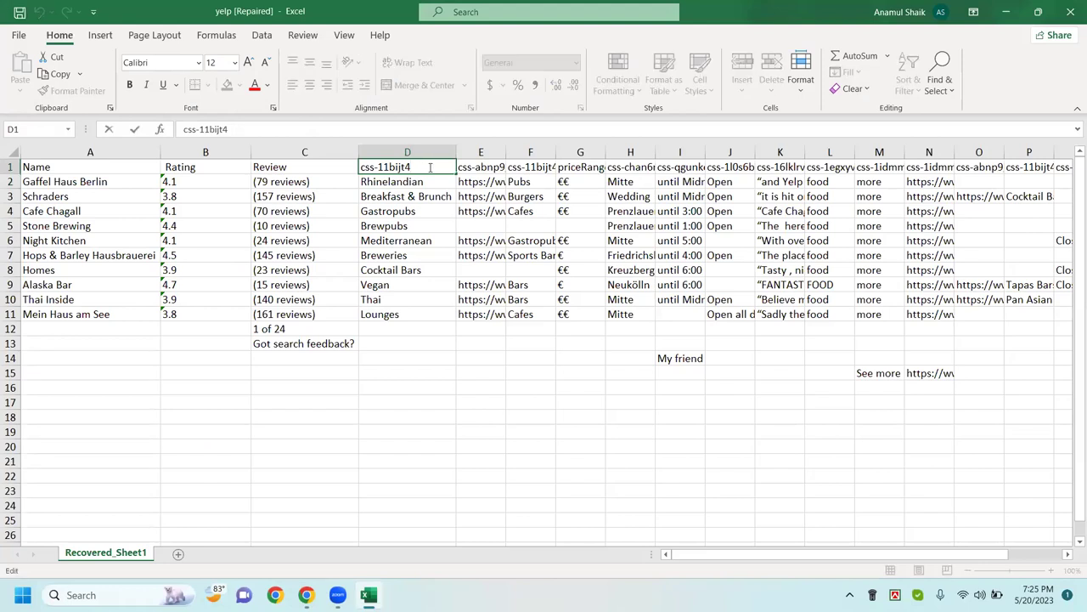
pyautogui.press('BackSpace')
pyautogui.press('BackSpace')
pyautogui.press('BackSpace')
pyautogui.press('BackSpace')
pyautogui.press('BackSpace')
pyautogui.press('BackSpace')
pyautogui.press('BackSpace')
pyautogui.press('BackSpace')
pyautogui.press('BackSpace')
pyautogui.press('BackSpace')
pyautogui.write('Loca')
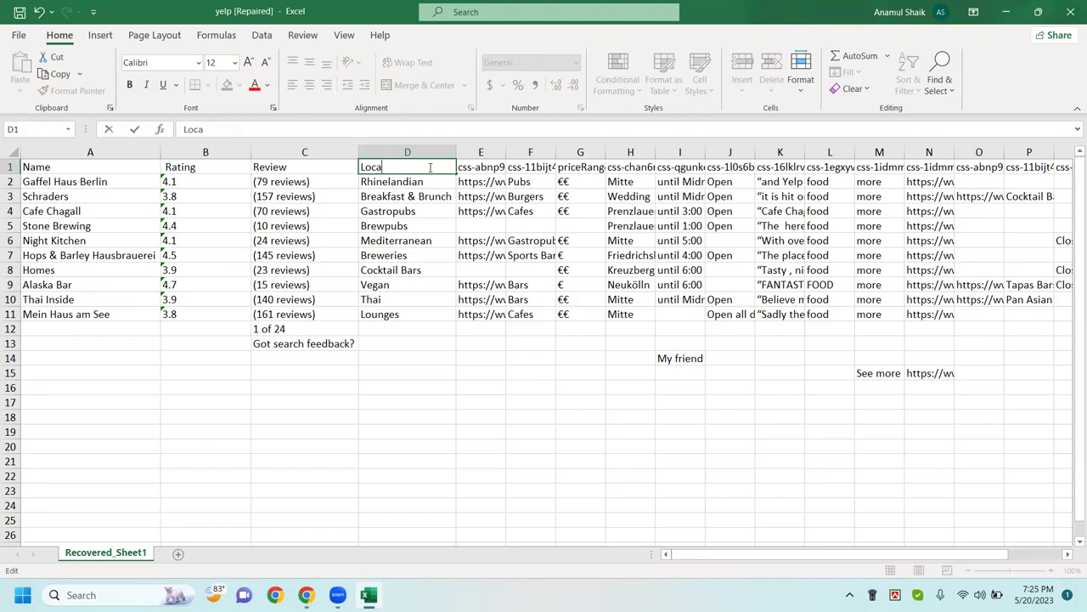
pyautogui.write('tion')
pyautogui.click(497, 151)
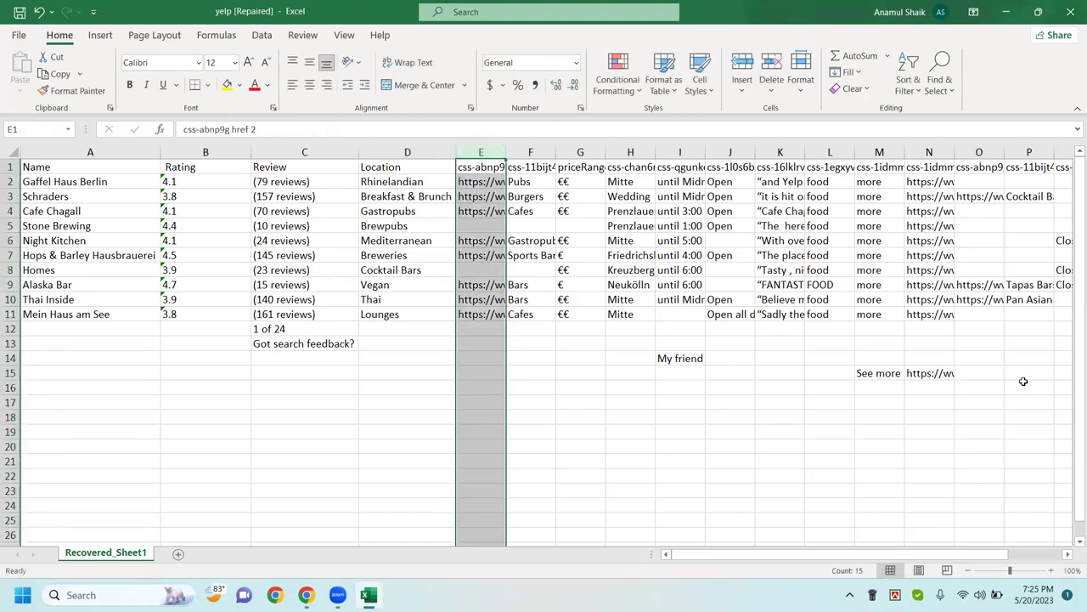
pyautogui.doubleClick(506, 151)
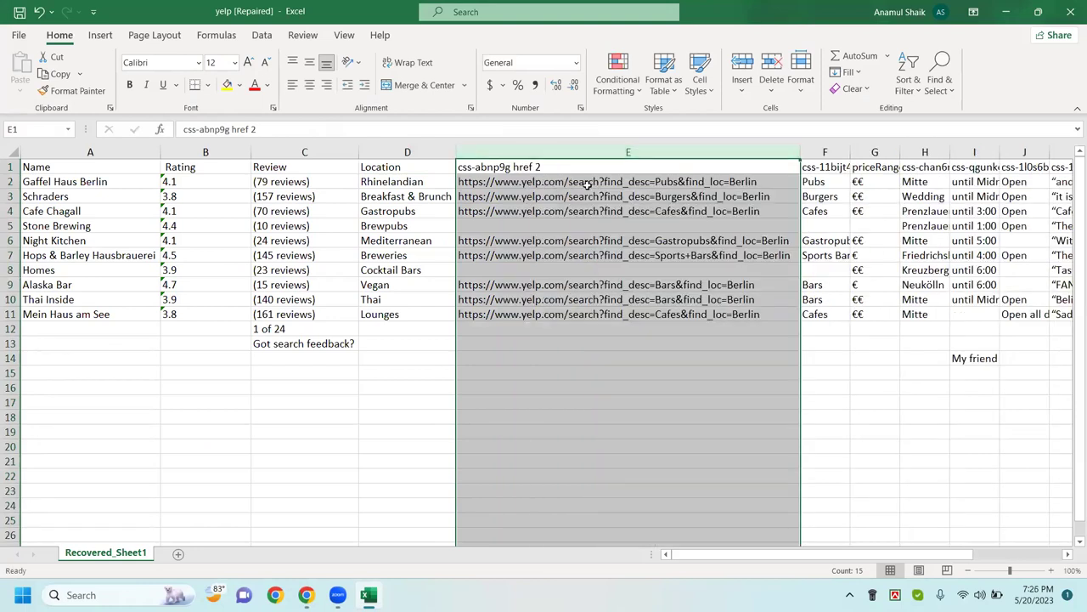
pyautogui.rightClick(626, 155)
pyautogui.click(653, 294)
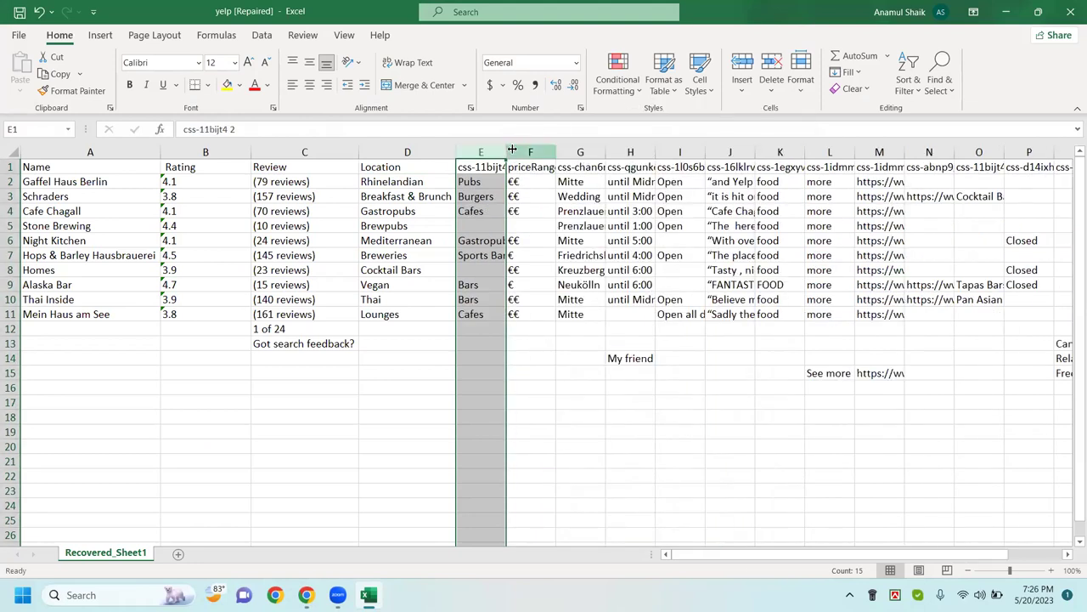
pyautogui.doubleClick(508, 151)
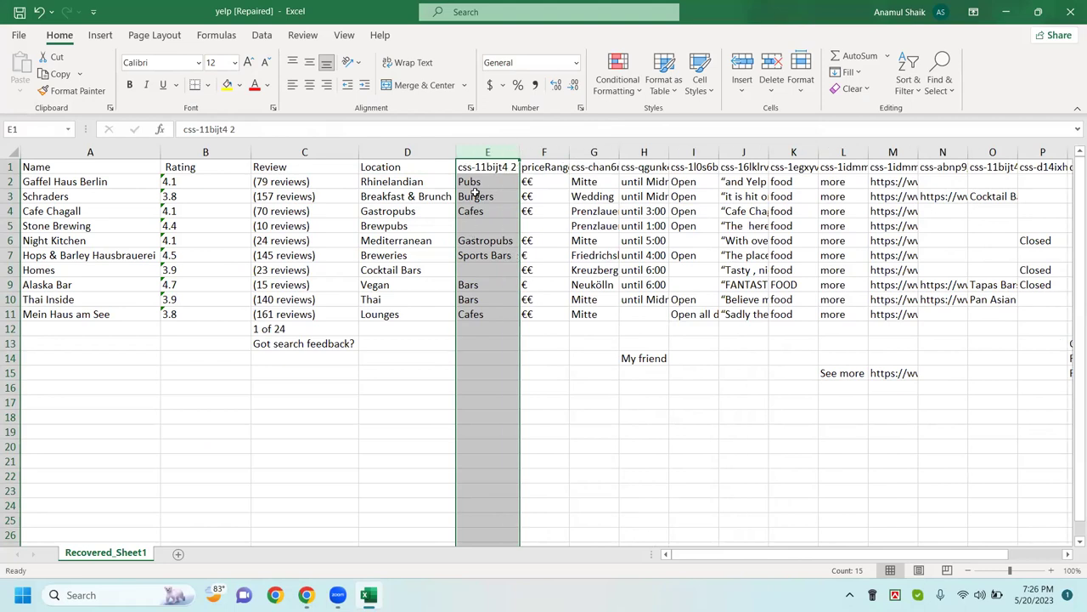
pyautogui.click(66, 184)
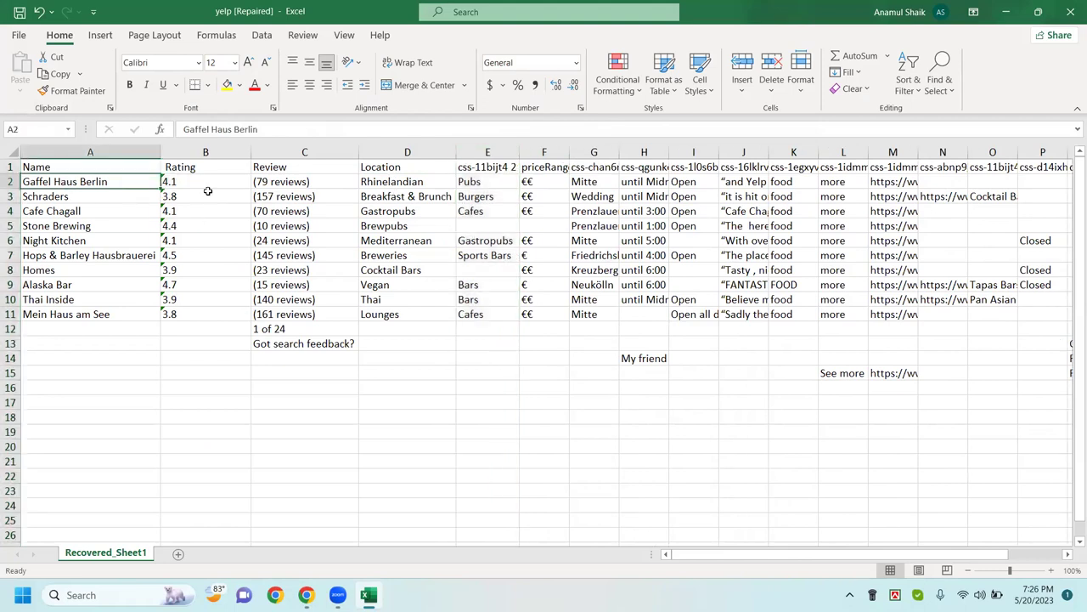
# Step: Inspect the category entries in column E, including Pubs in E2 and empty cells E5 and E8
pyautogui.click(487, 182)
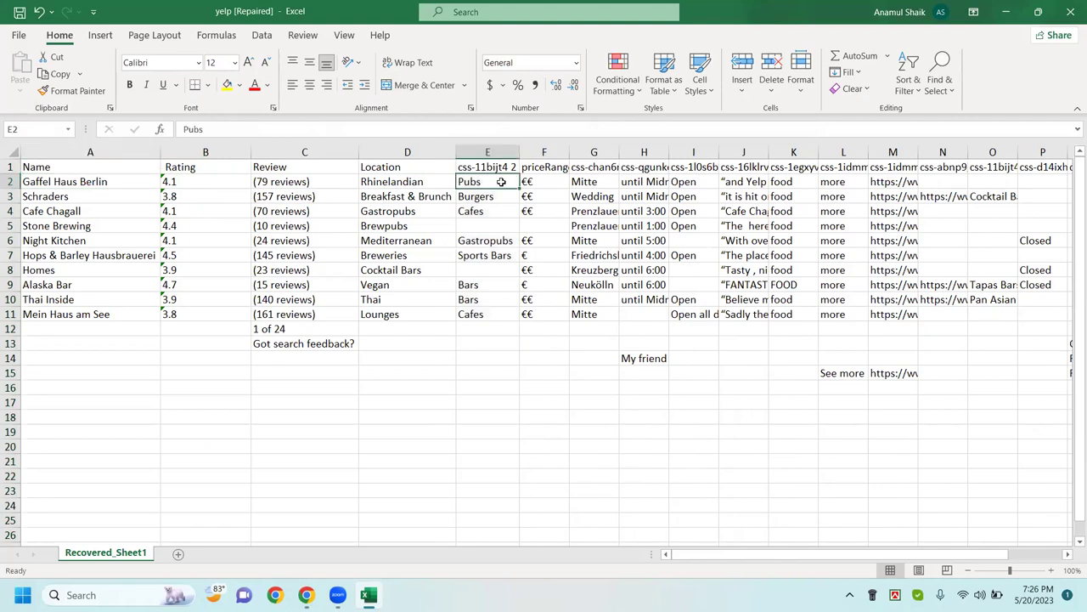
pyautogui.click(484, 197)
pyautogui.click(483, 211)
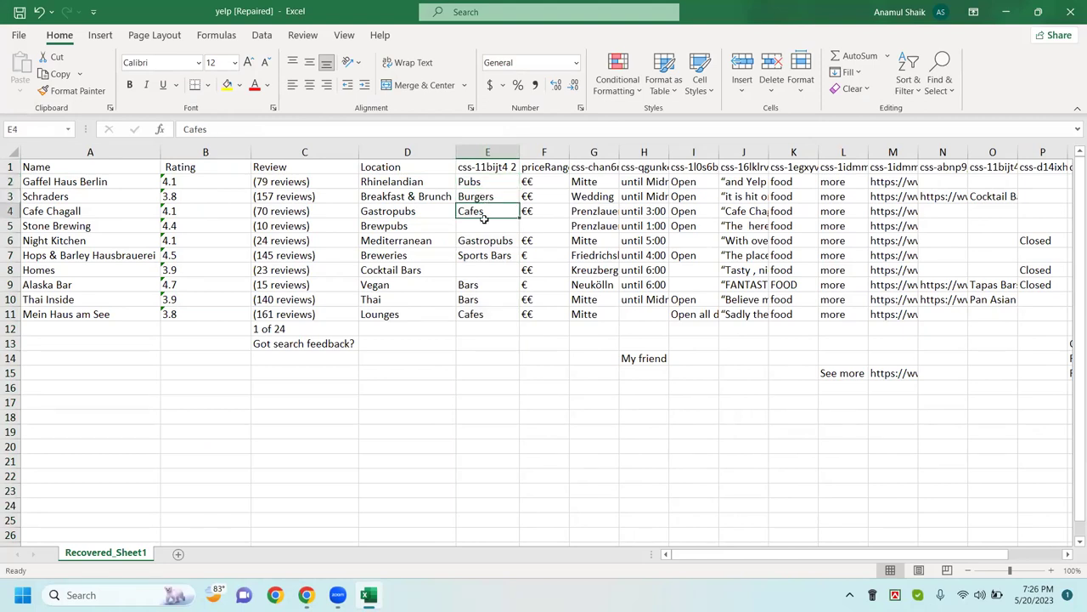
pyautogui.click(483, 225)
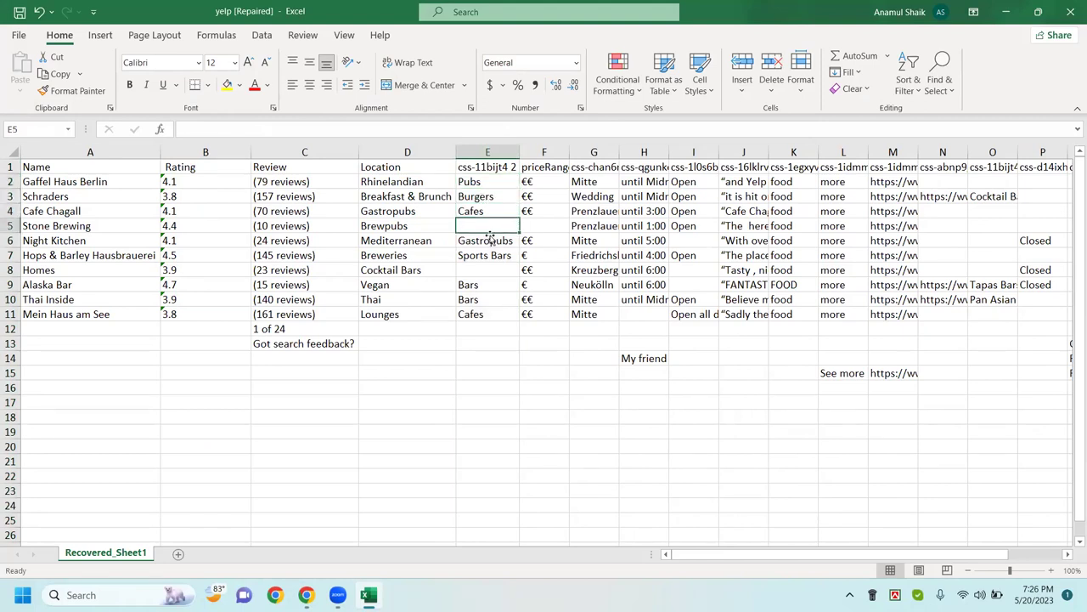
pyautogui.click(488, 272)
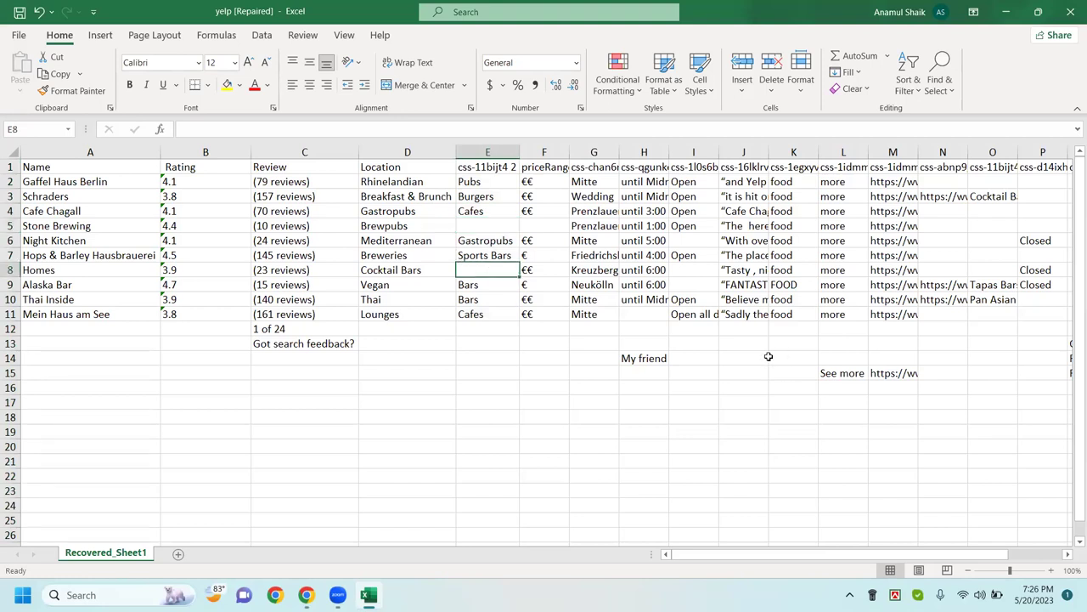
# Step: Overwrite the E1 header with 'shop type'
pyautogui.click(502, 166)
pyautogui.doubleClick(502, 167)
pyautogui.hotkey('ctrl', 'a')
pyautogui.write('sho')
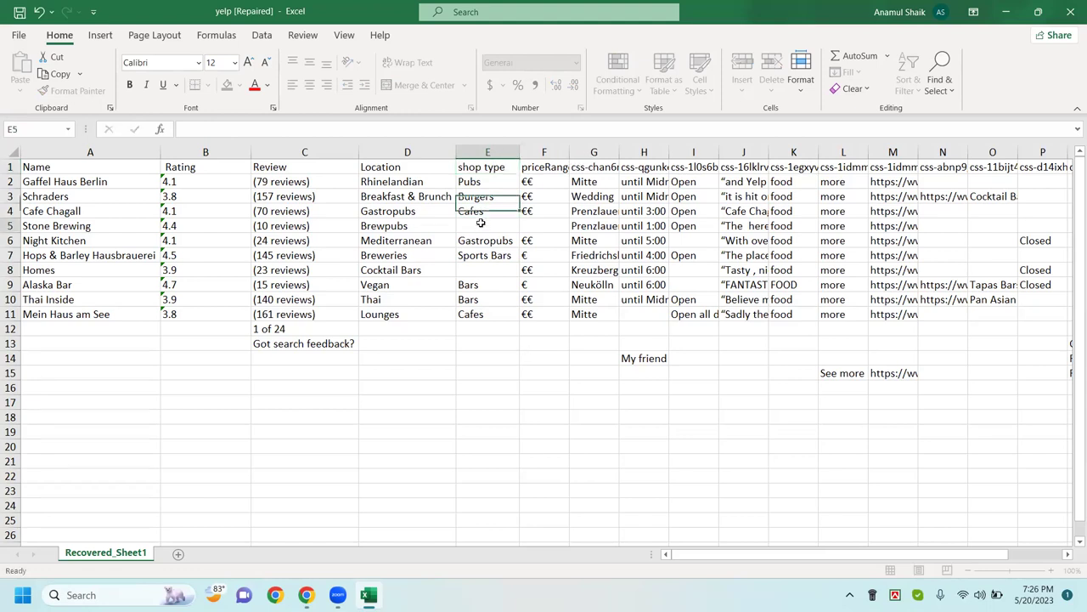
pyautogui.click(479, 226)
pyautogui.press('Down')
pyautogui.press('Down')
pyautogui.press('Down')
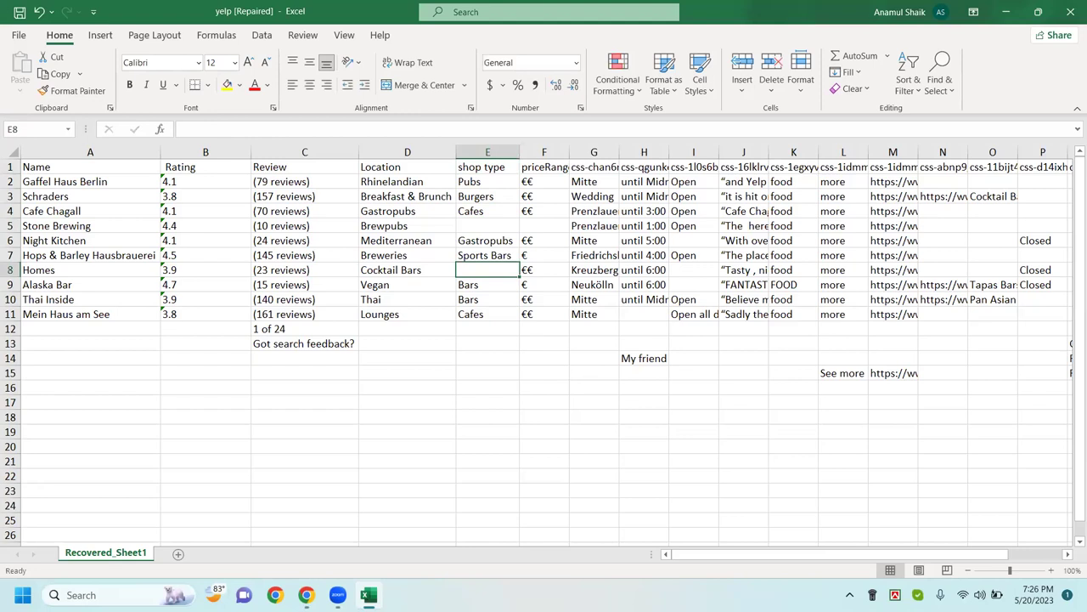
pyautogui.click(486, 226)
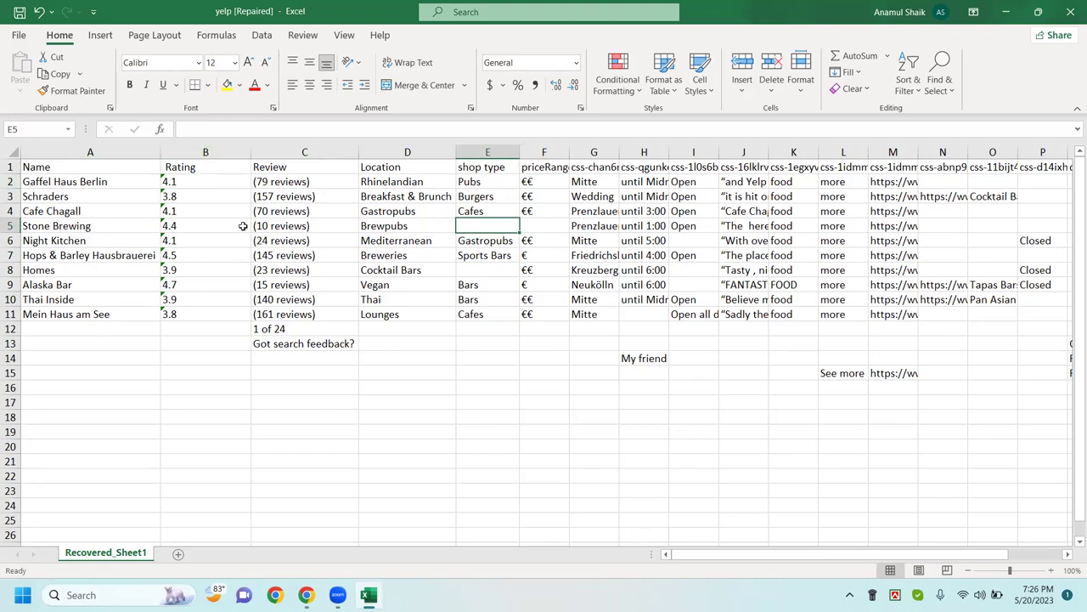
# Step: AutoFit column F and trim its F1 header to read 'priceRange'
pyautogui.click(552, 153)
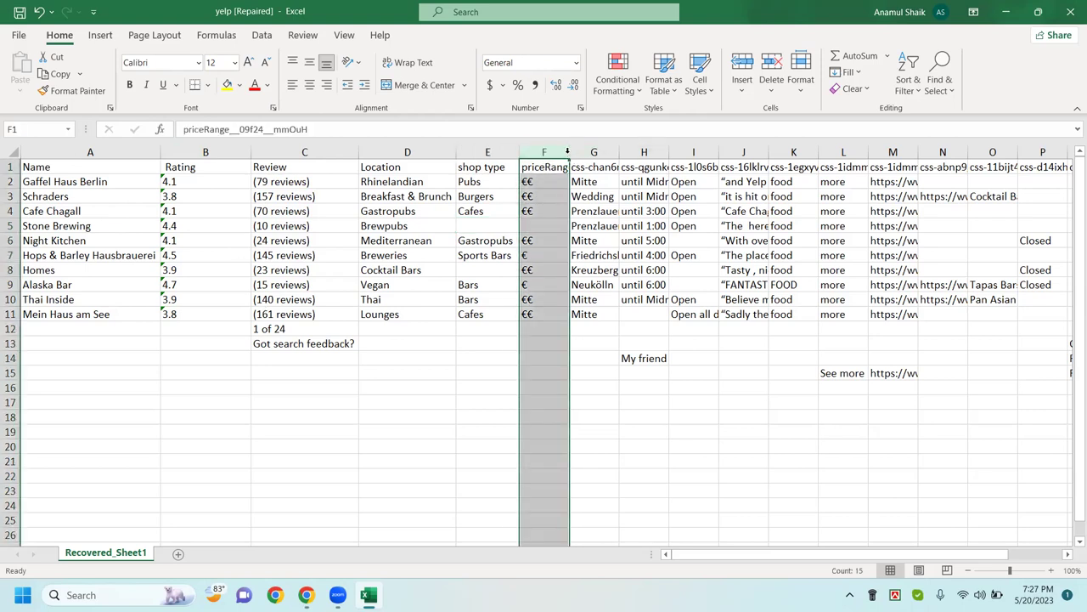
pyautogui.doubleClick(568, 153)
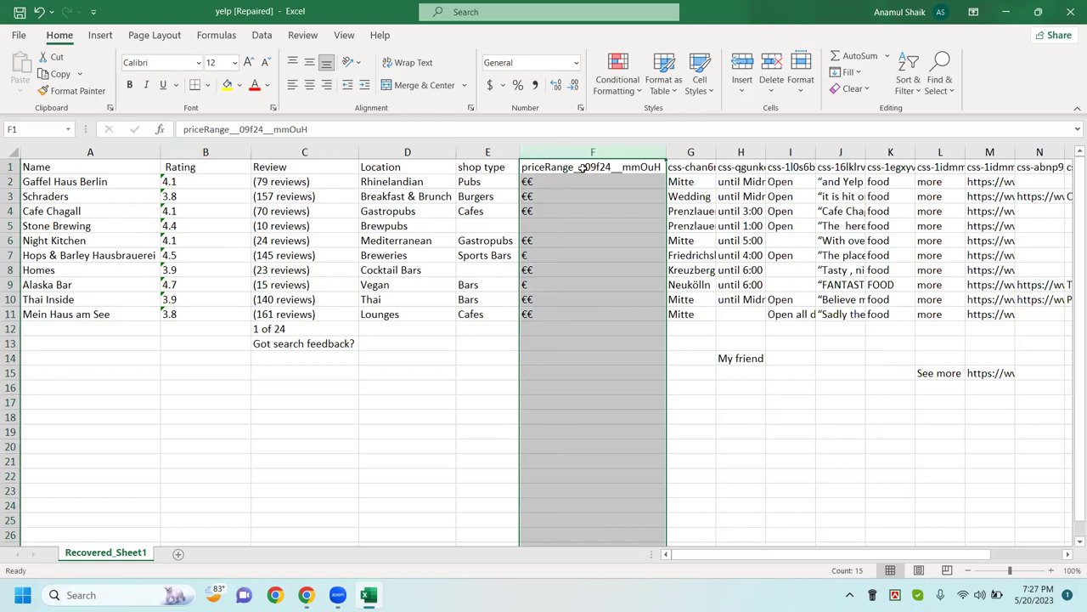
pyautogui.click(581, 167)
pyautogui.doubleClick(657, 166)
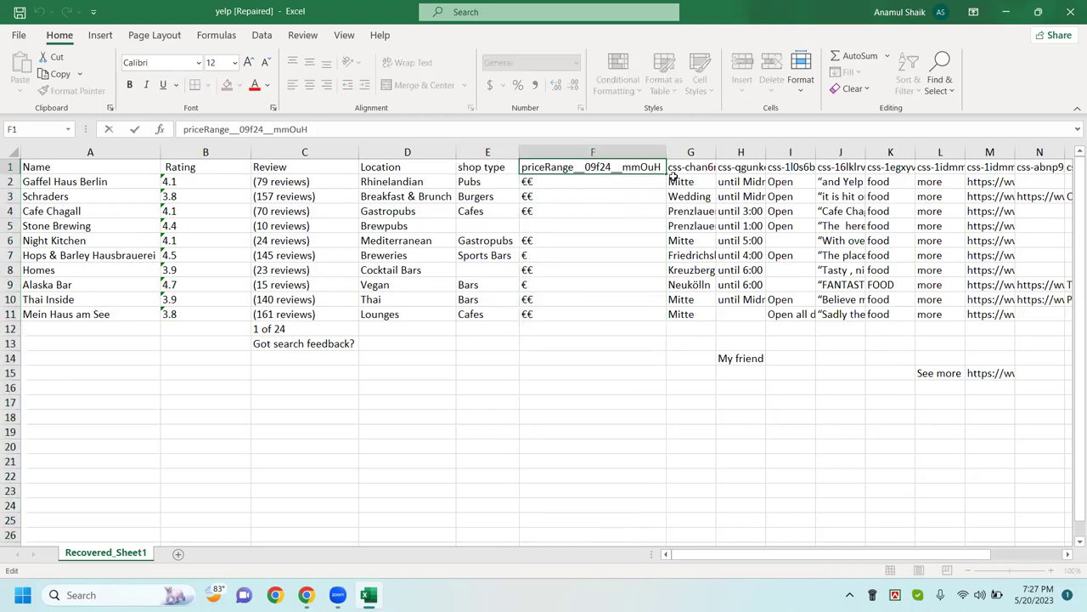
pyautogui.press('BackSpace')
pyautogui.press('BackSpace')
pyautogui.press('BackSpace')
pyautogui.press('BackSpace')
pyautogui.press('BackSpace')
pyautogui.press('BackSpace')
pyautogui.press('BackSpace')
pyautogui.press('BackSpace')
pyautogui.press('BackSpace')
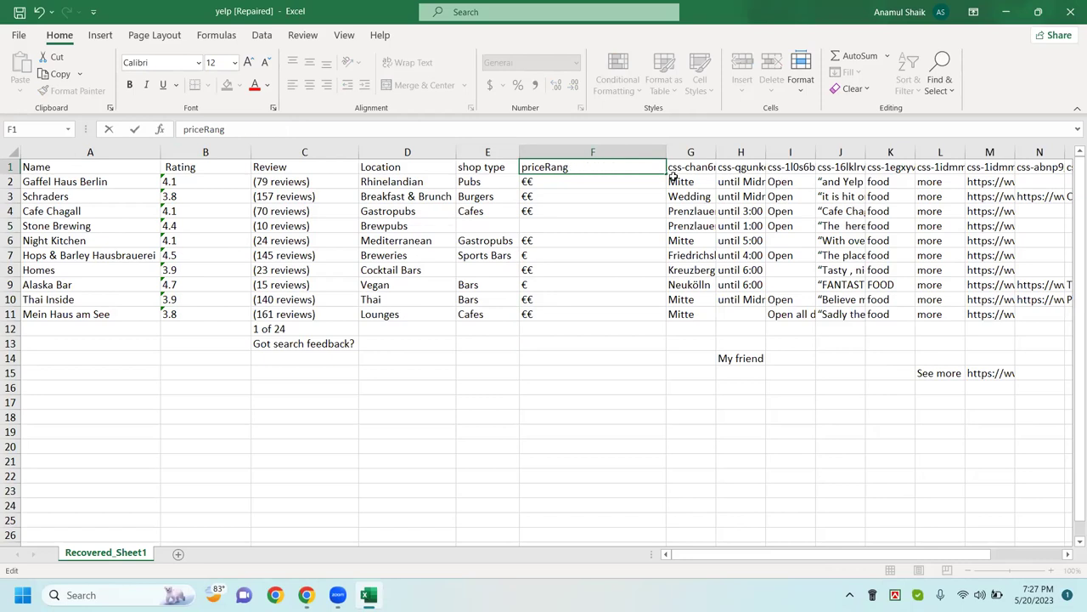
pyautogui.write('e')
pyautogui.press('Return')
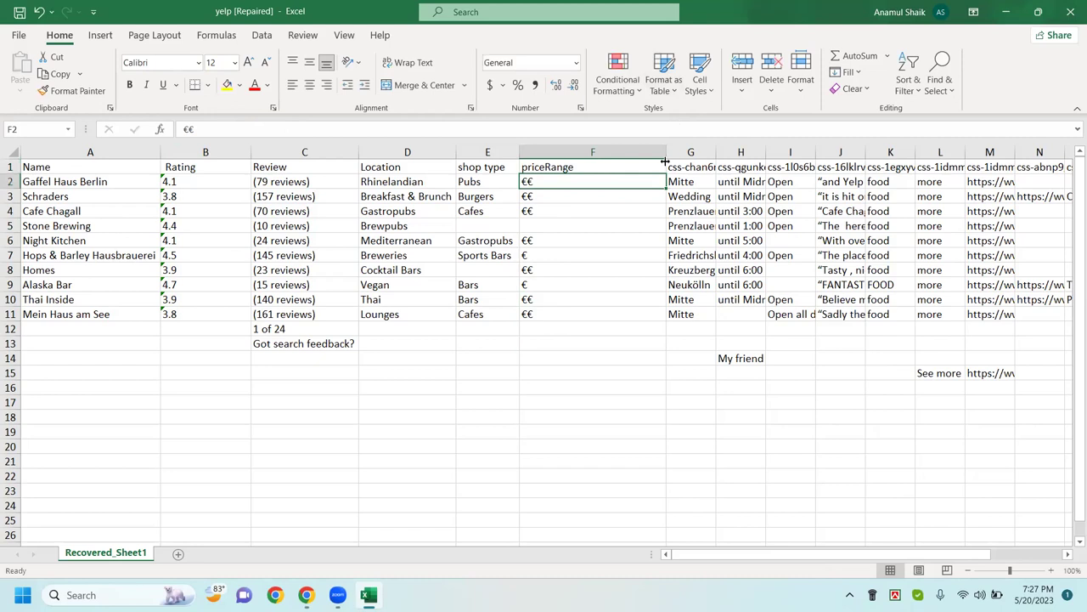
# Step: Narrow column F back to a compact width fitting its € price levels
pyautogui.click(625, 312)
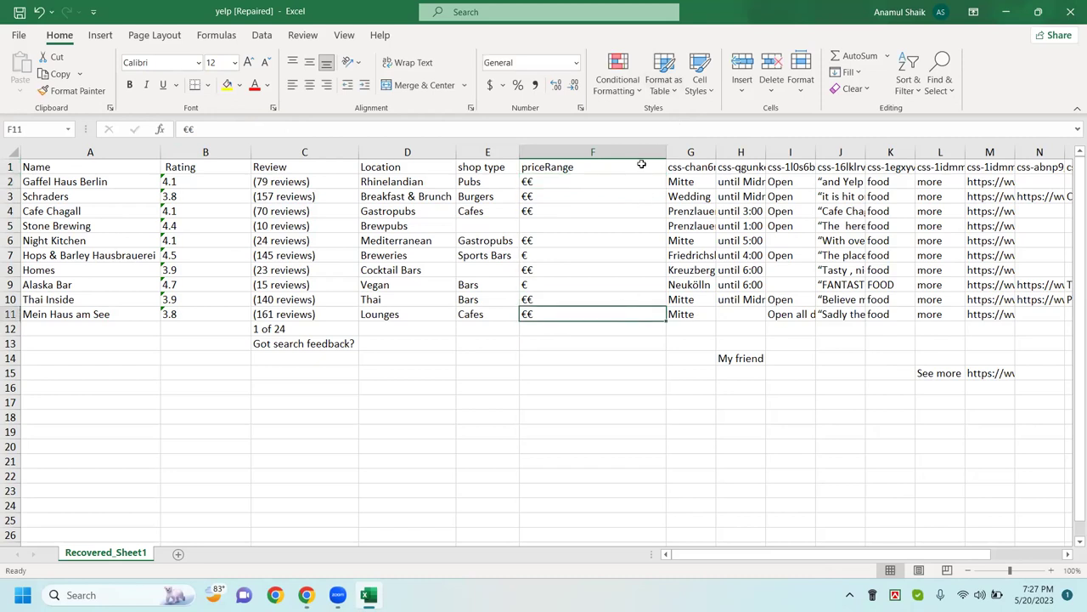
pyautogui.click(728, 316)
pyautogui.moveTo(667, 150); pyautogui.dragTo(576, 150)
pyautogui.click(664, 152)
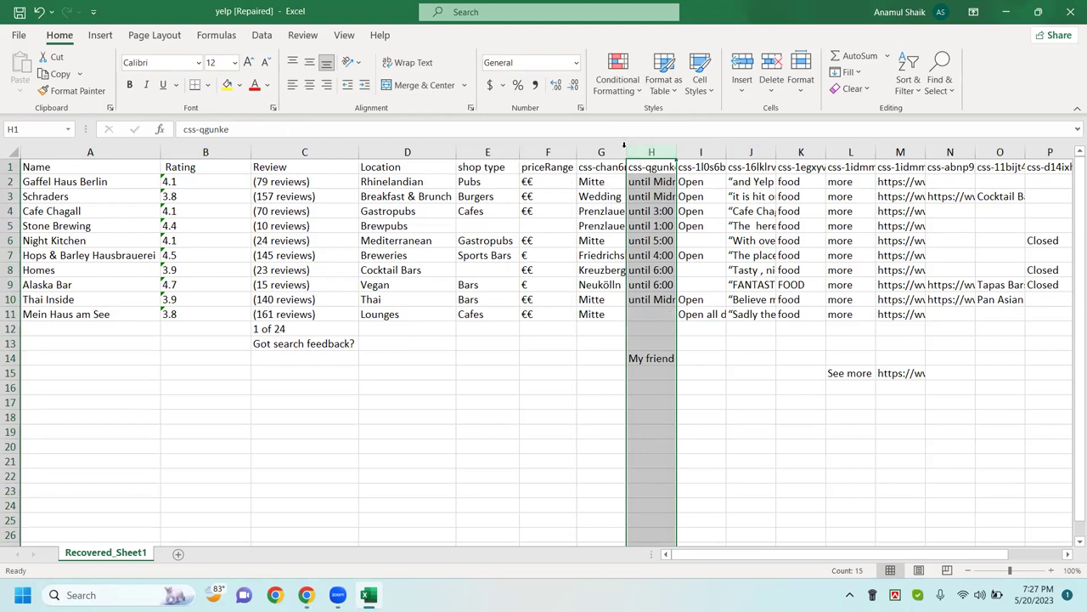
# Step: AutoFit column G to its neighborhood names and check the entries starting at Mitte
pyautogui.doubleClick(626, 151)
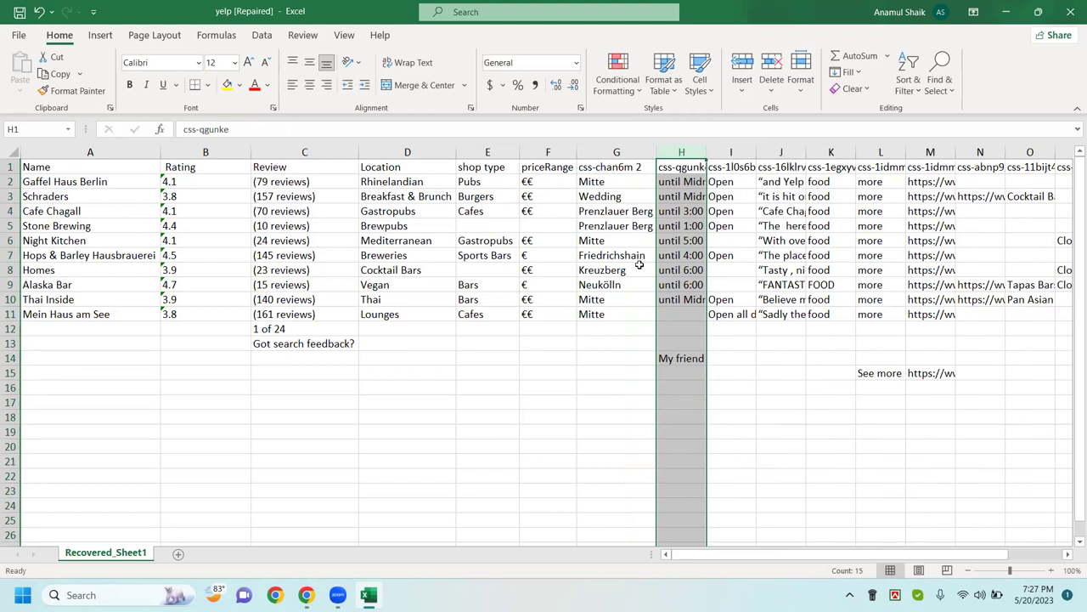
pyautogui.click(610, 181)
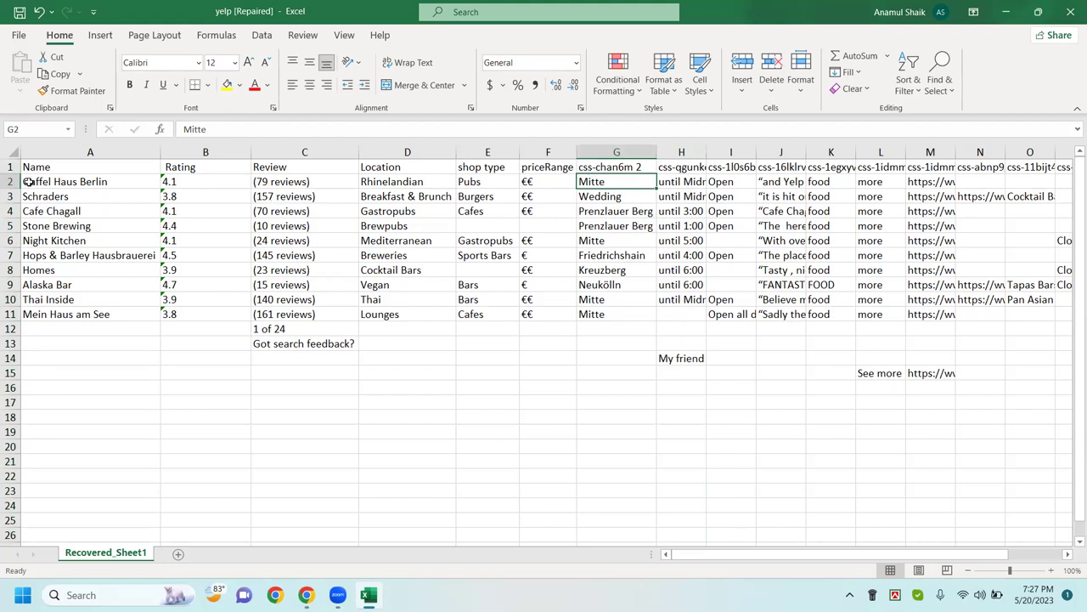
pyautogui.press('Down')
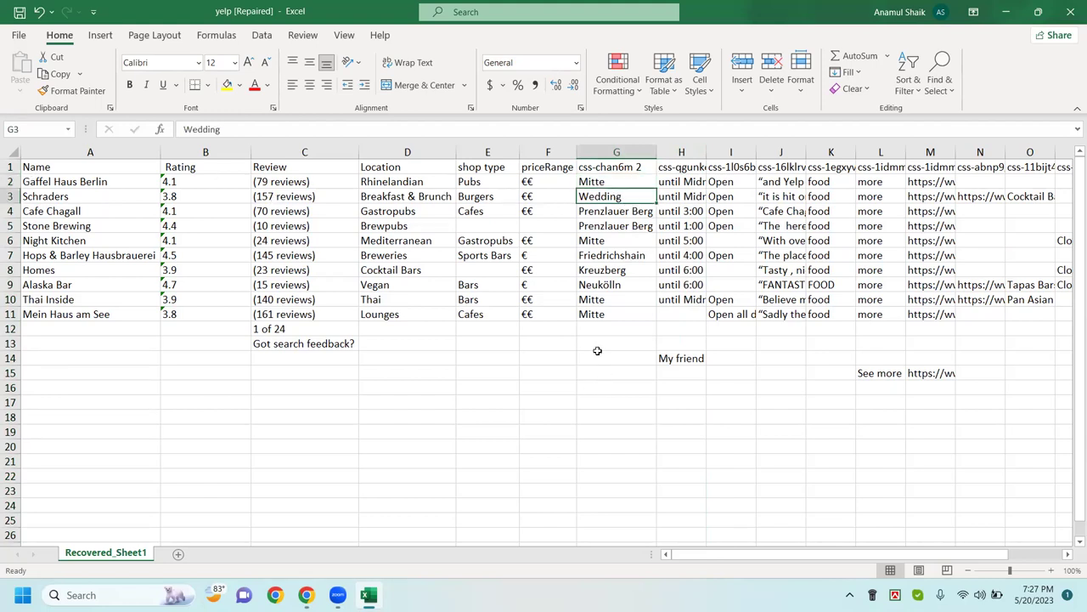
pyautogui.press('Down')
pyautogui.click(637, 168)
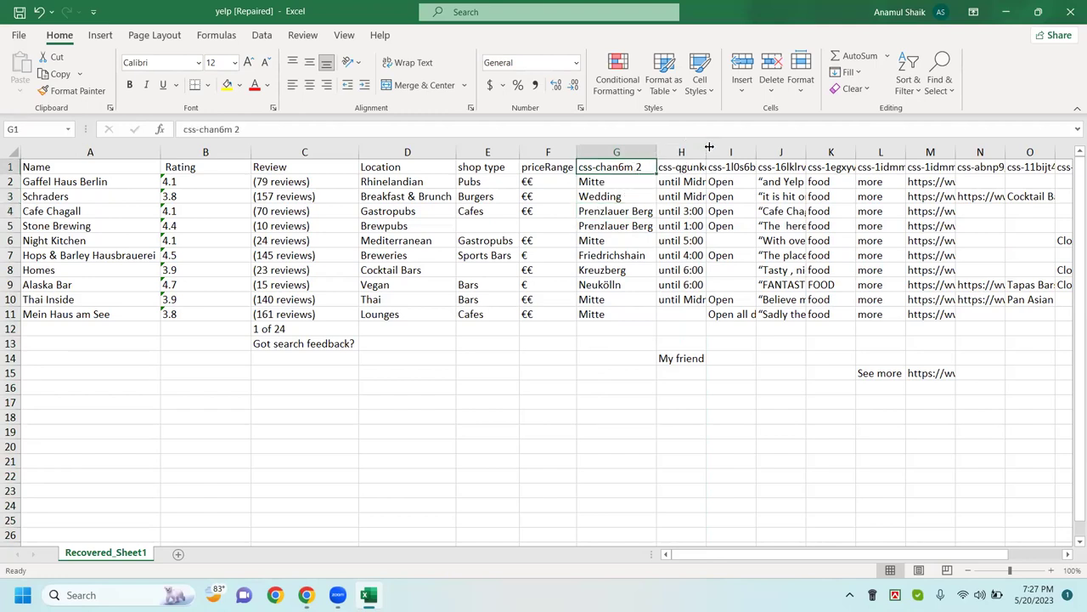
# Step: Delete the stray comment text from H14 and AutoFit column H to its hours
pyautogui.doubleClick(709, 151)
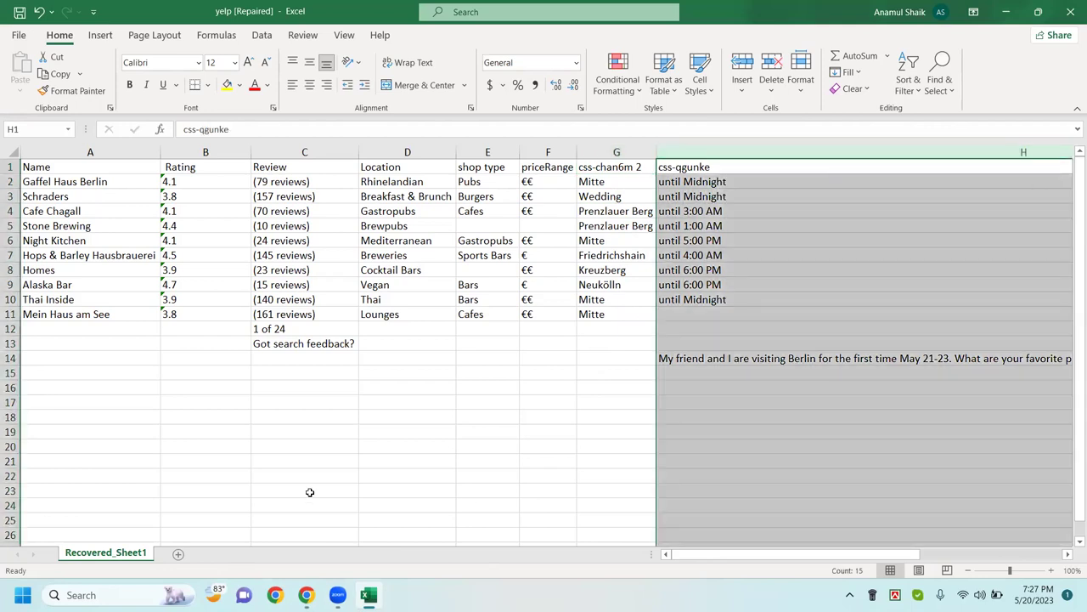
pyautogui.moveTo(899, 560); pyautogui.dragTo(953, 558)
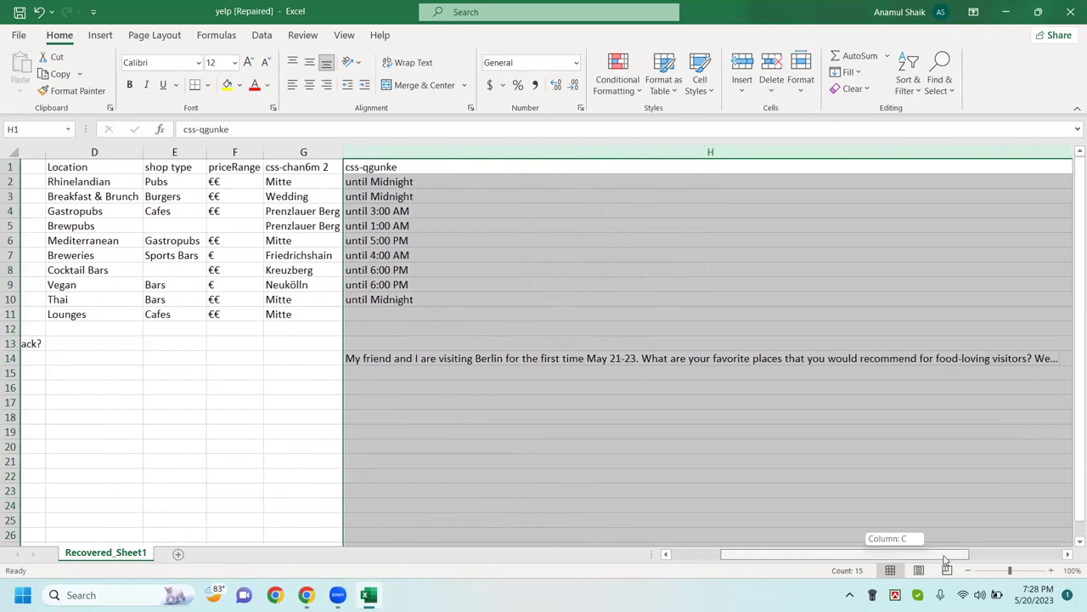
pyautogui.click(394, 359)
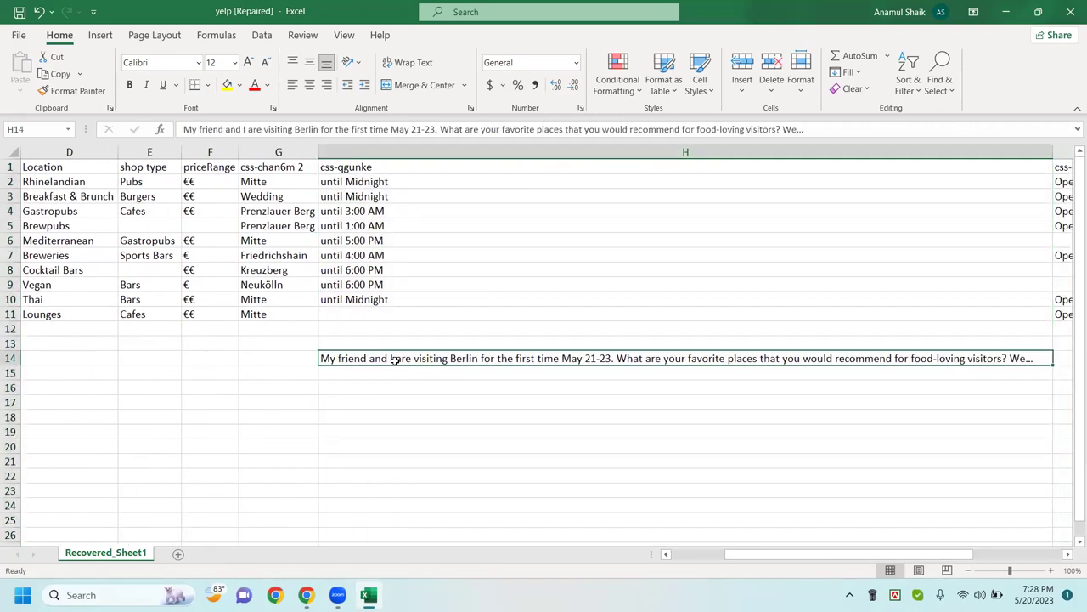
pyautogui.press('Delete')
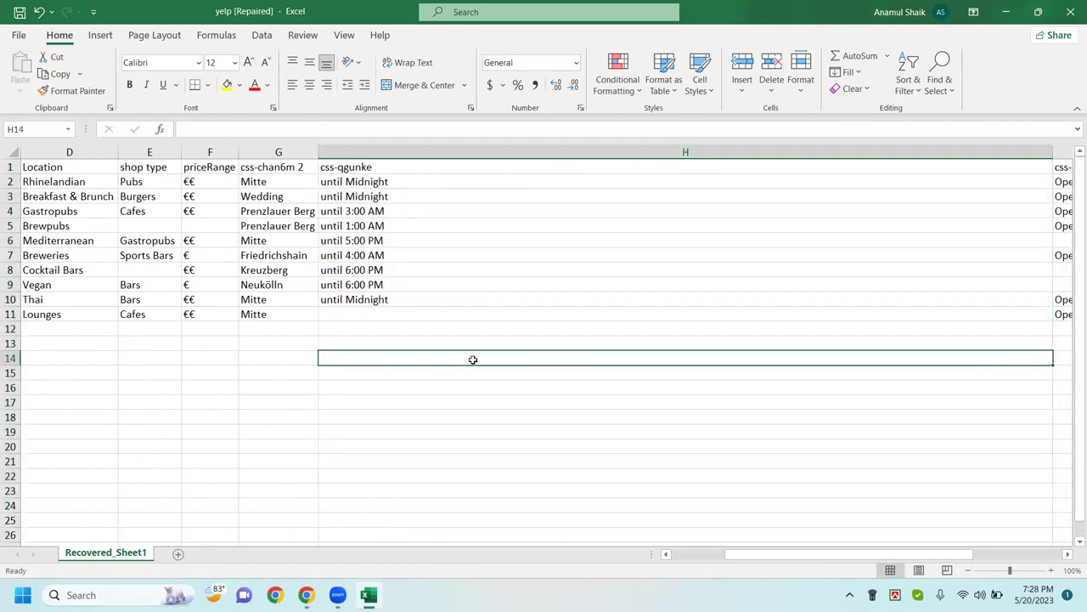
pyautogui.doubleClick(1051, 151)
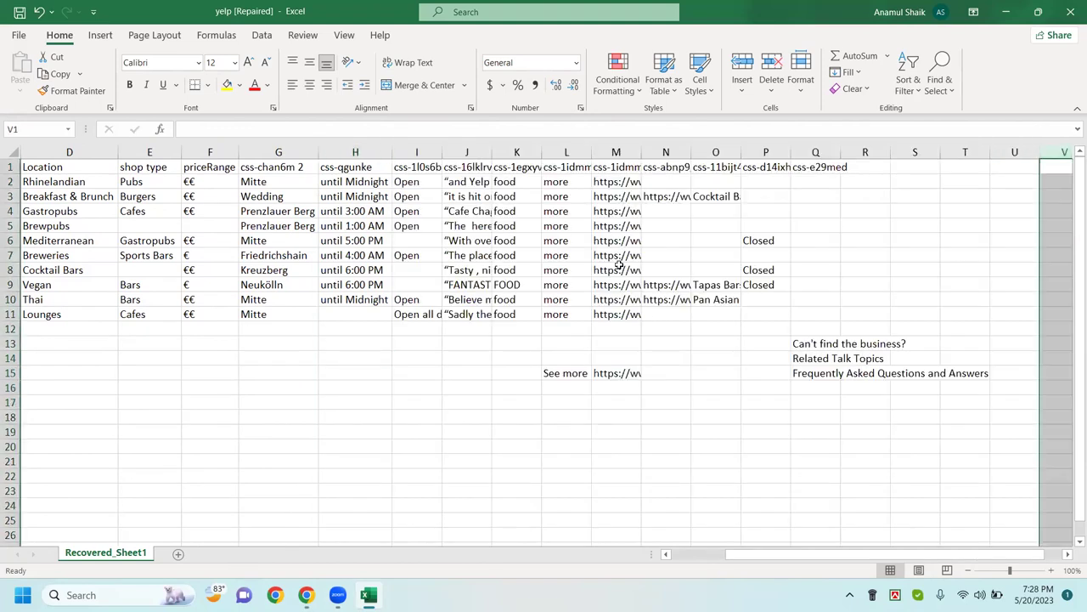
# Step: Delete the opening-status column I and AutoFit the new column I to the review quotes
pyautogui.click(417, 150)
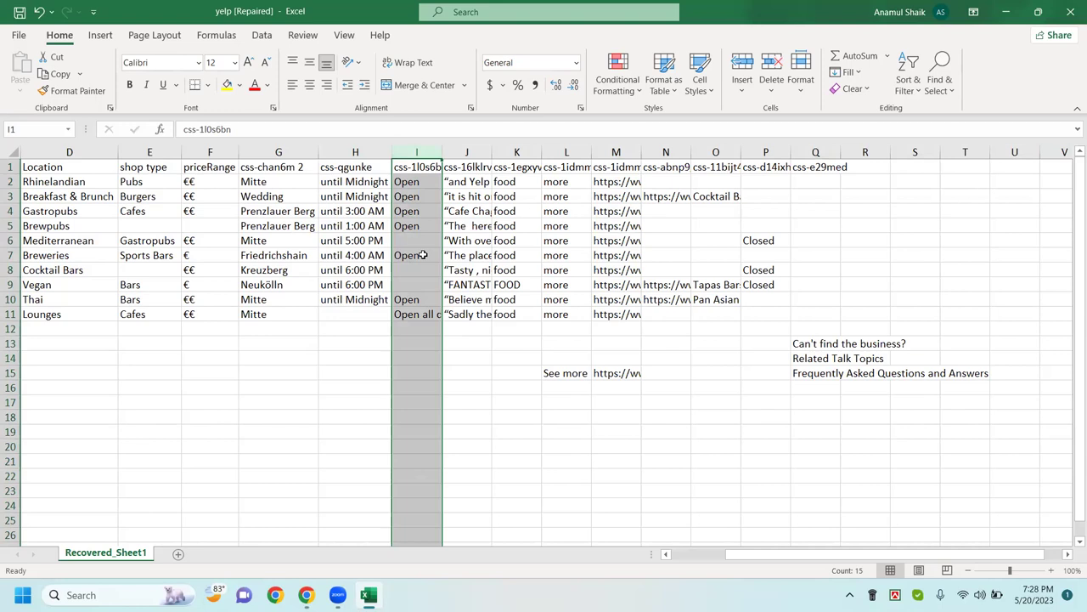
pyautogui.rightClick(417, 151)
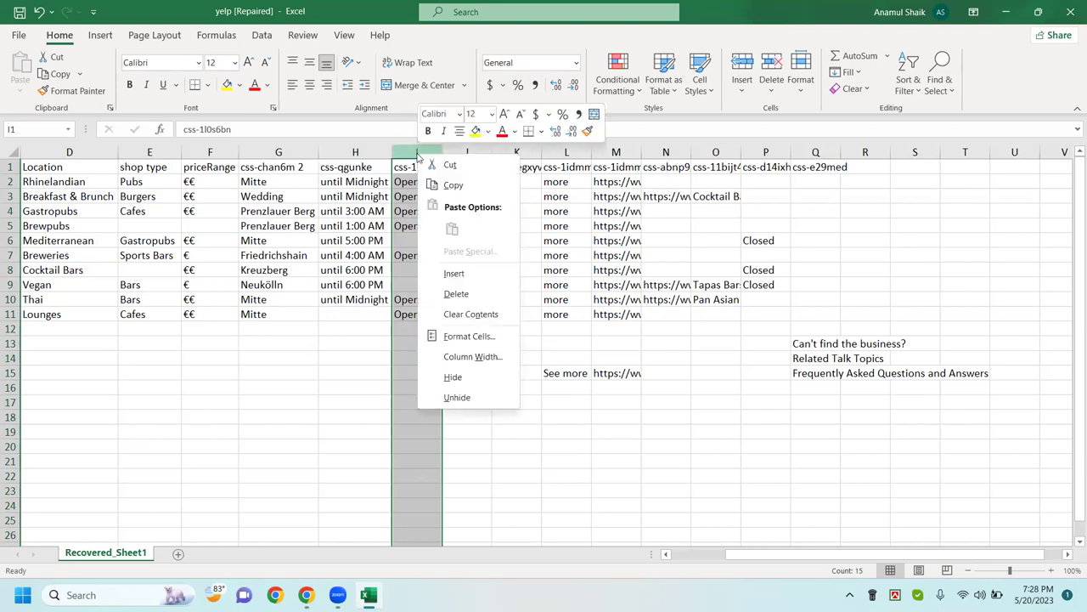
pyautogui.click(455, 293)
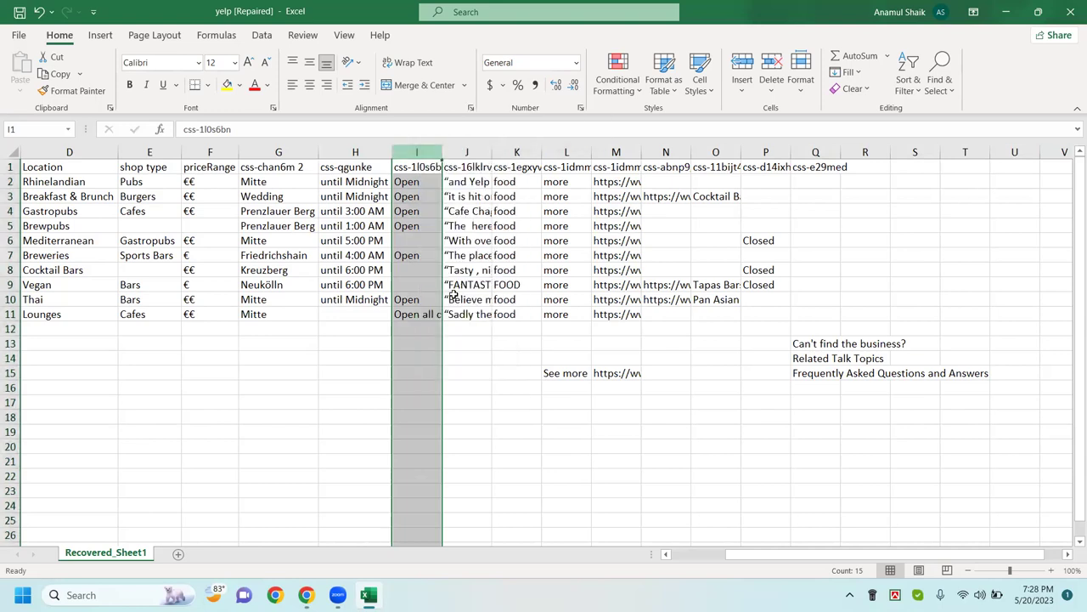
pyautogui.doubleClick(438, 151)
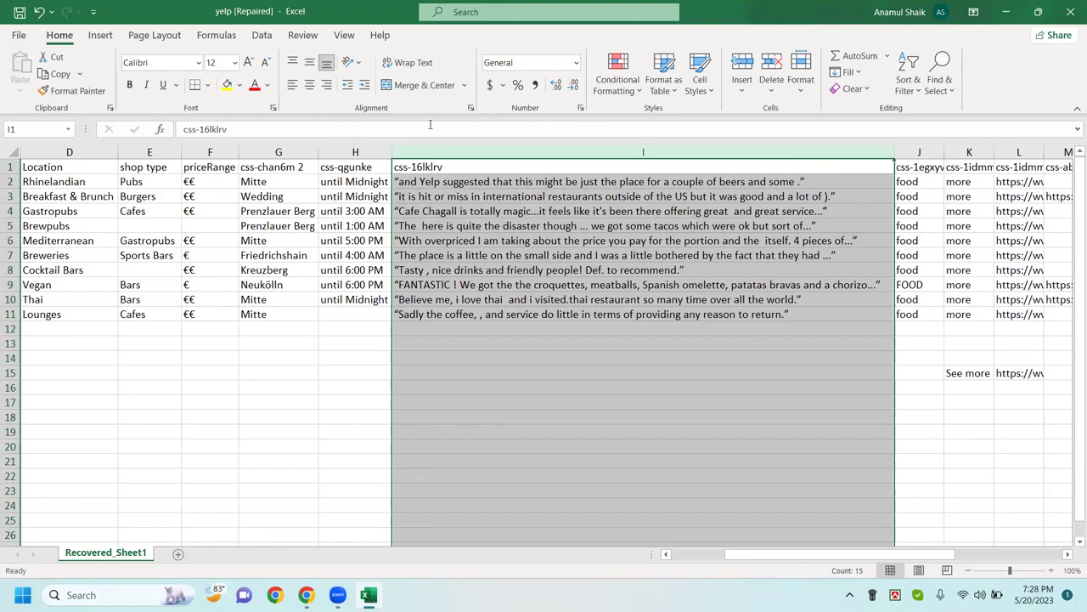
pyautogui.moveTo(306, 595)
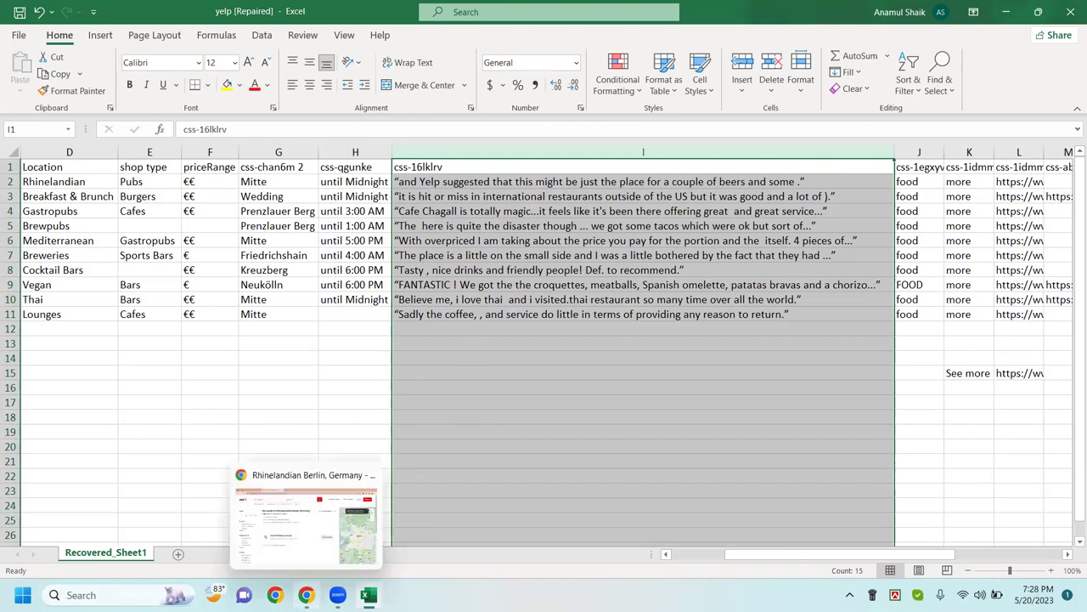
pyautogui.click(369, 478)
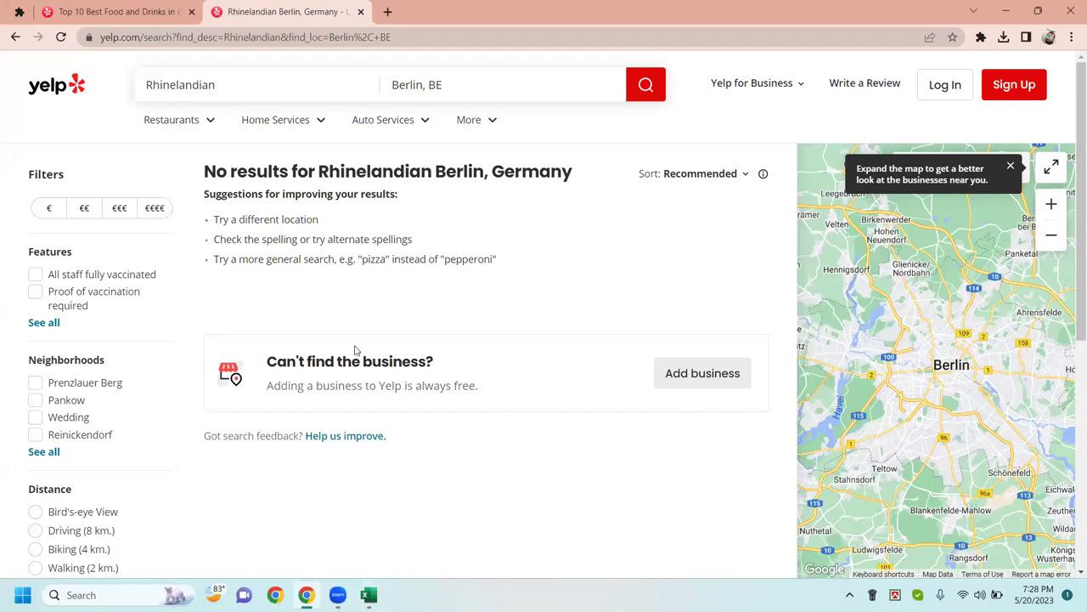
pyautogui.click(119, 11)
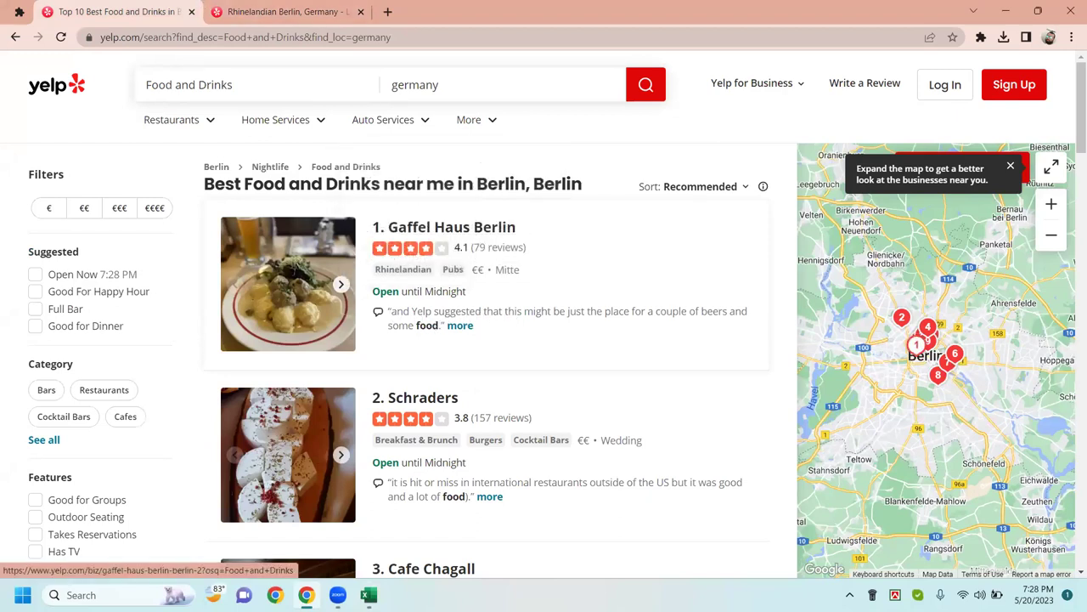
pyautogui.moveTo(368, 594)
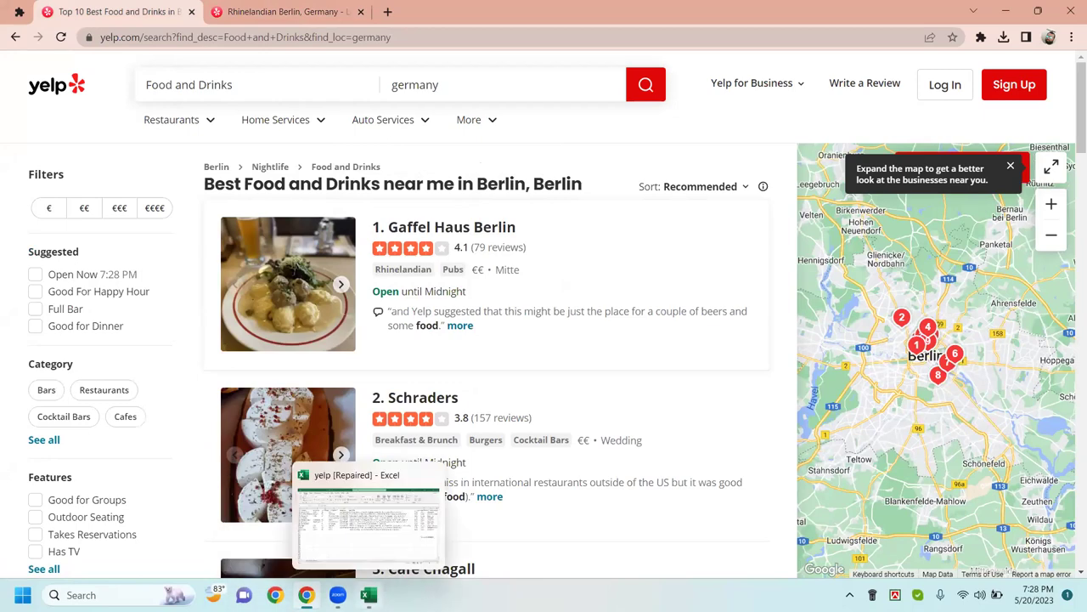
pyautogui.hotkey('alt', 'Tab')
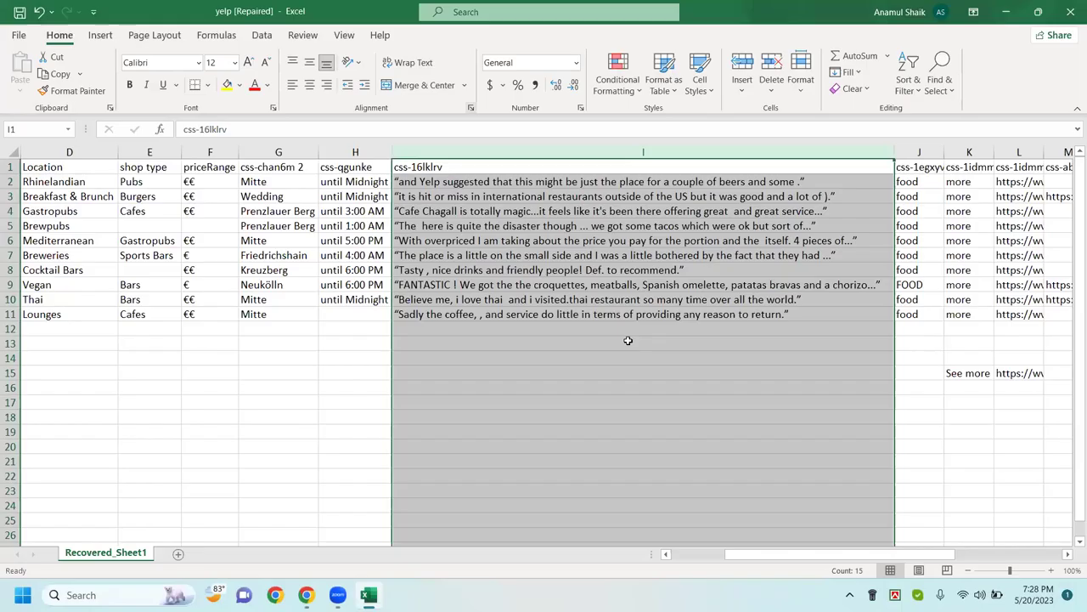
# Step: Delete the review-text column, AutoFit columns I and J, and clear the stray note in J15
pyautogui.rightClick(632, 161)
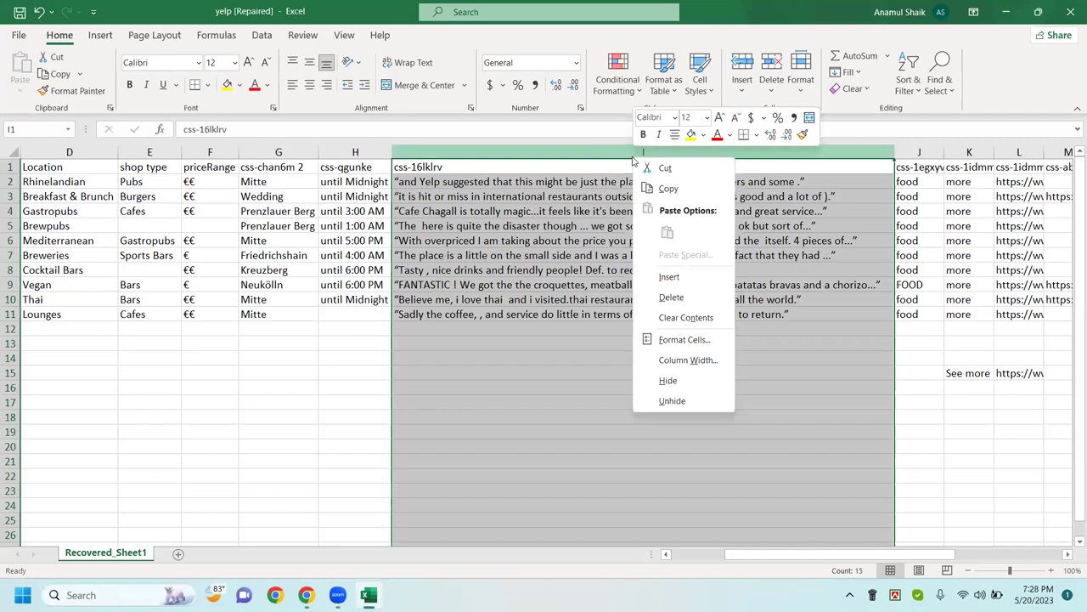
pyautogui.click(673, 298)
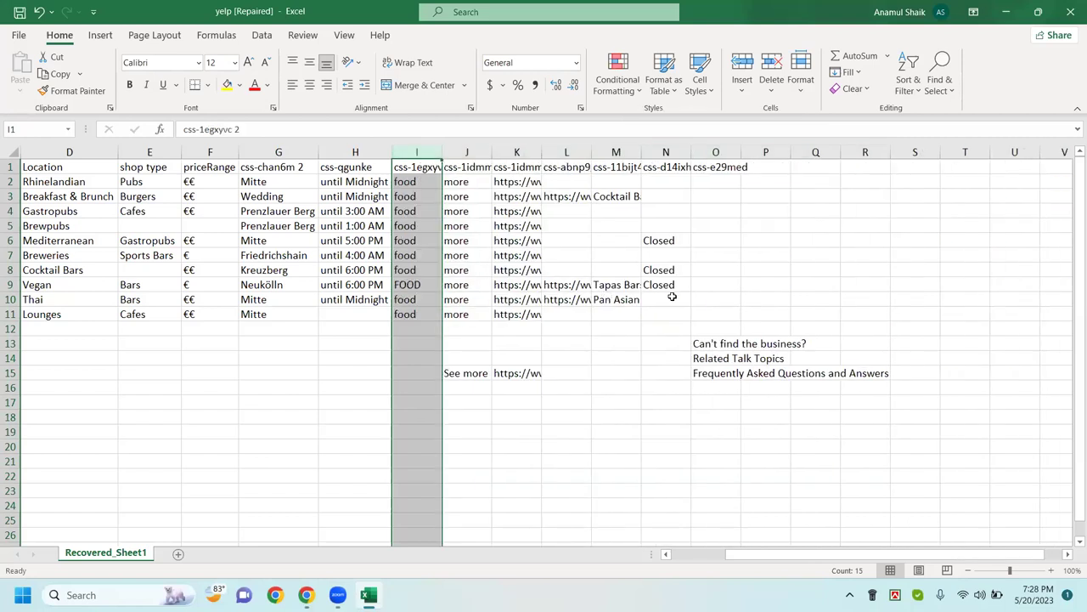
pyautogui.doubleClick(442, 151)
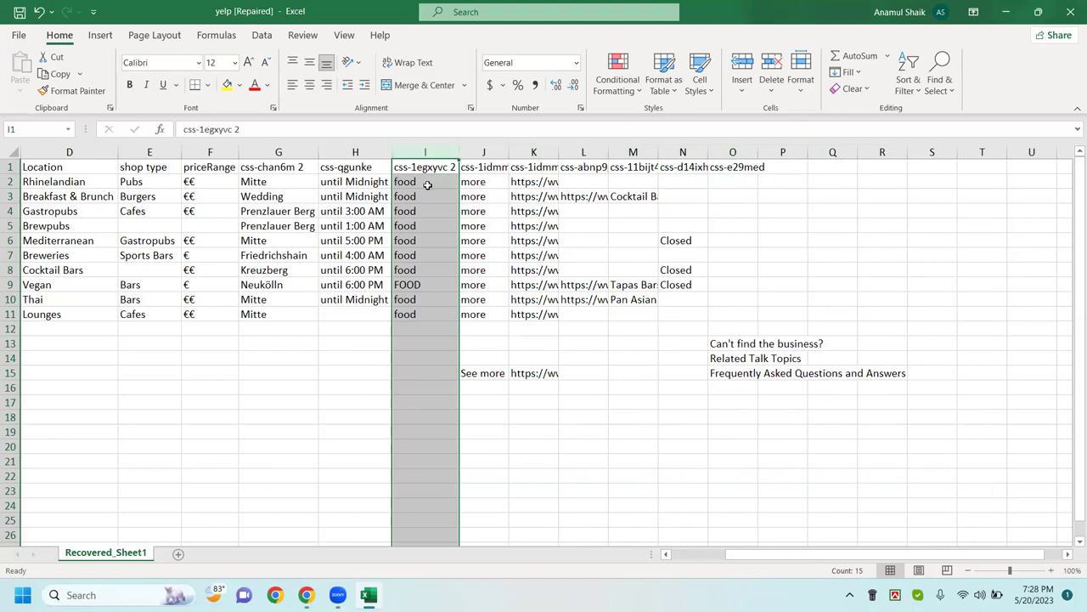
pyautogui.doubleClick(508, 153)
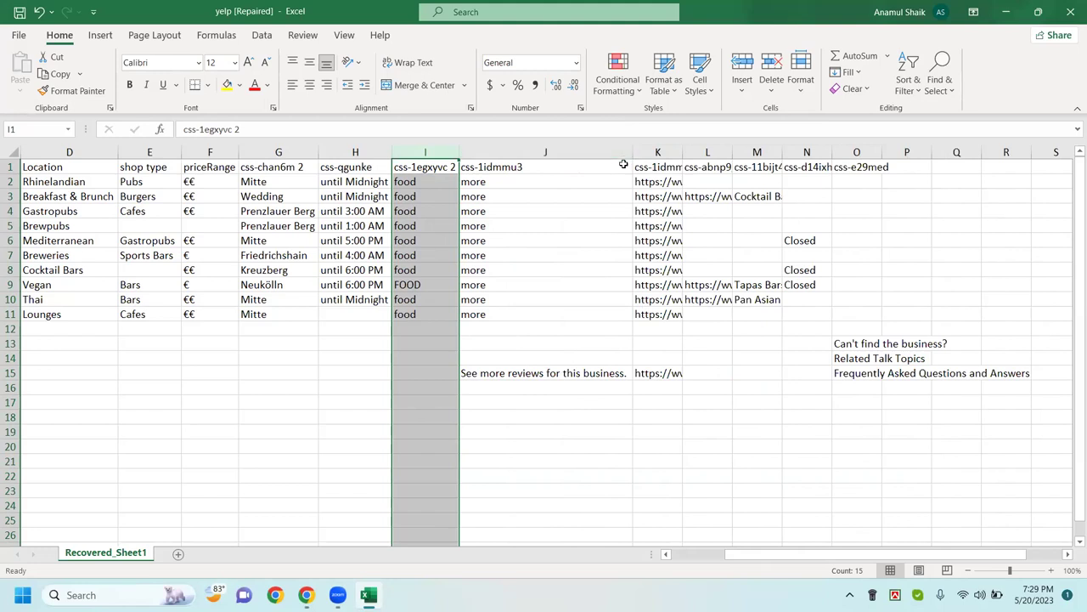
pyautogui.click(526, 372)
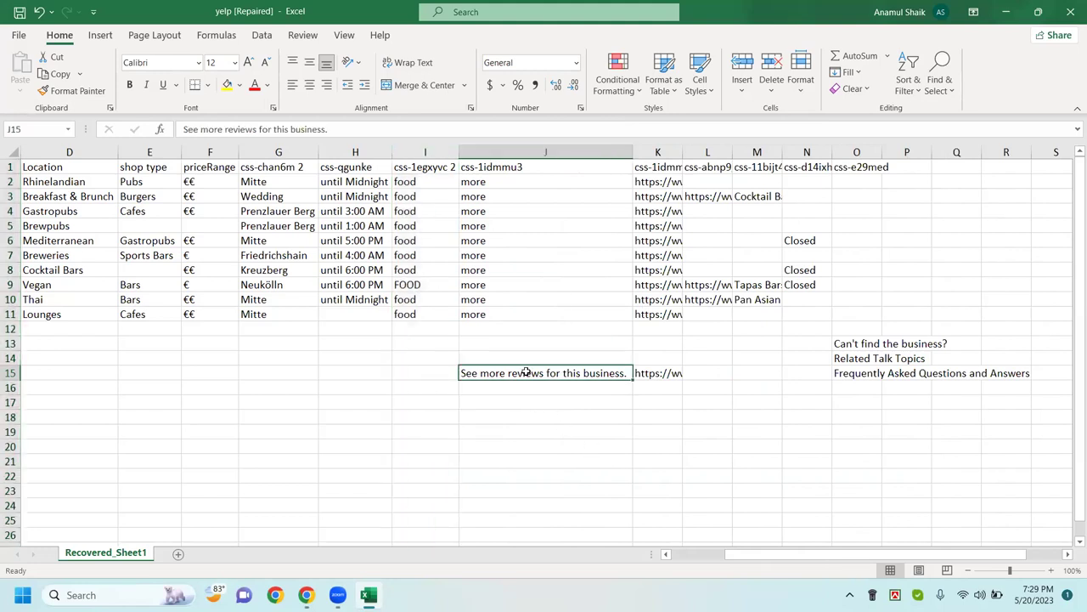
pyautogui.press('Delete')
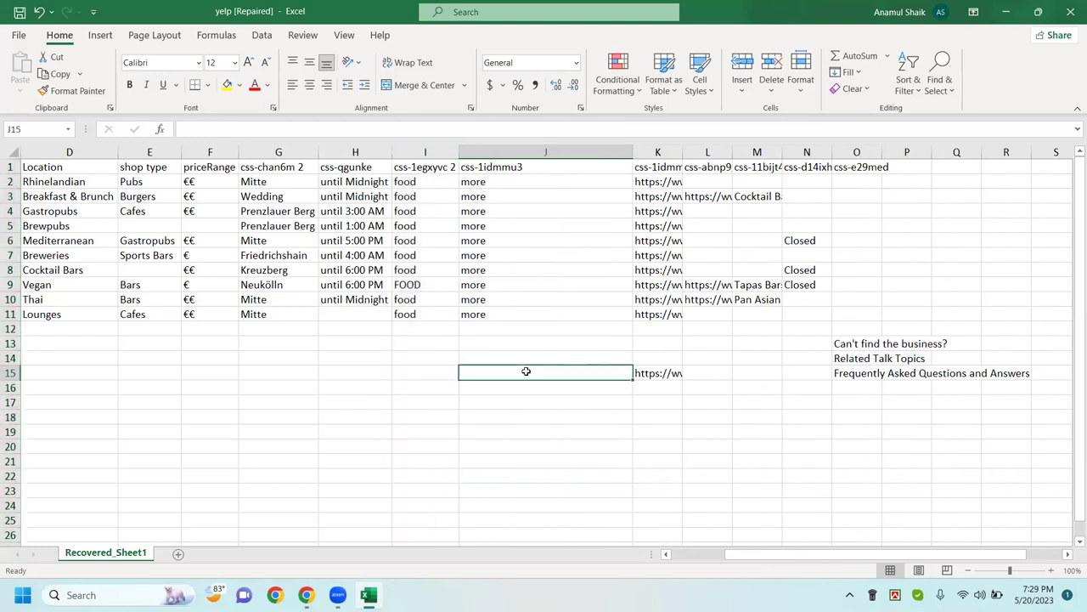
# Step: Delete the 'more' labels column, AutoFit column J to the full Yelp URLs, then switch to Chrome
pyautogui.click(575, 153)
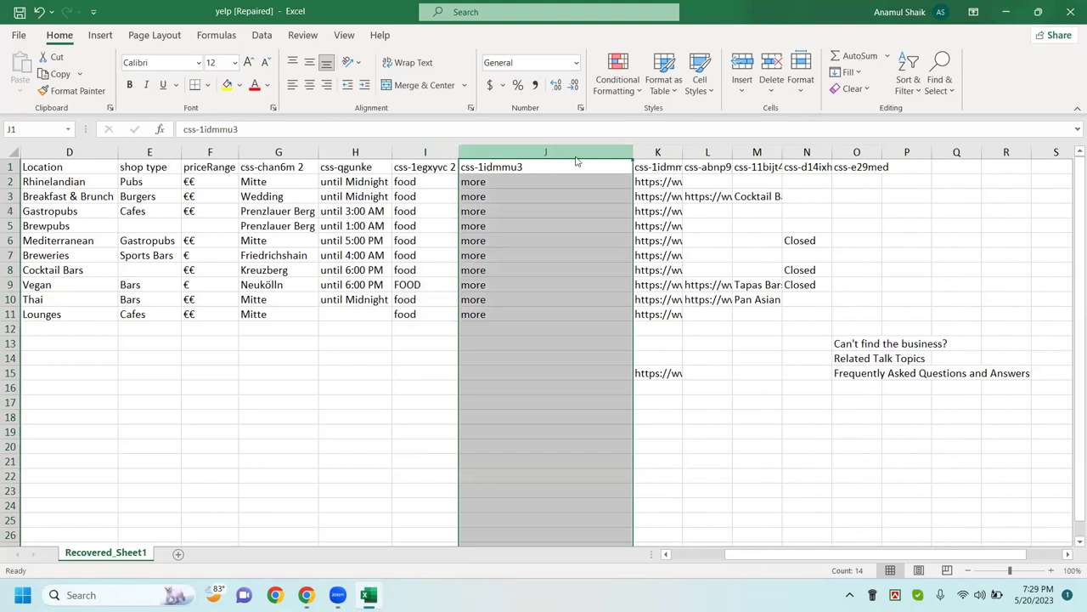
pyautogui.rightClick(575, 161)
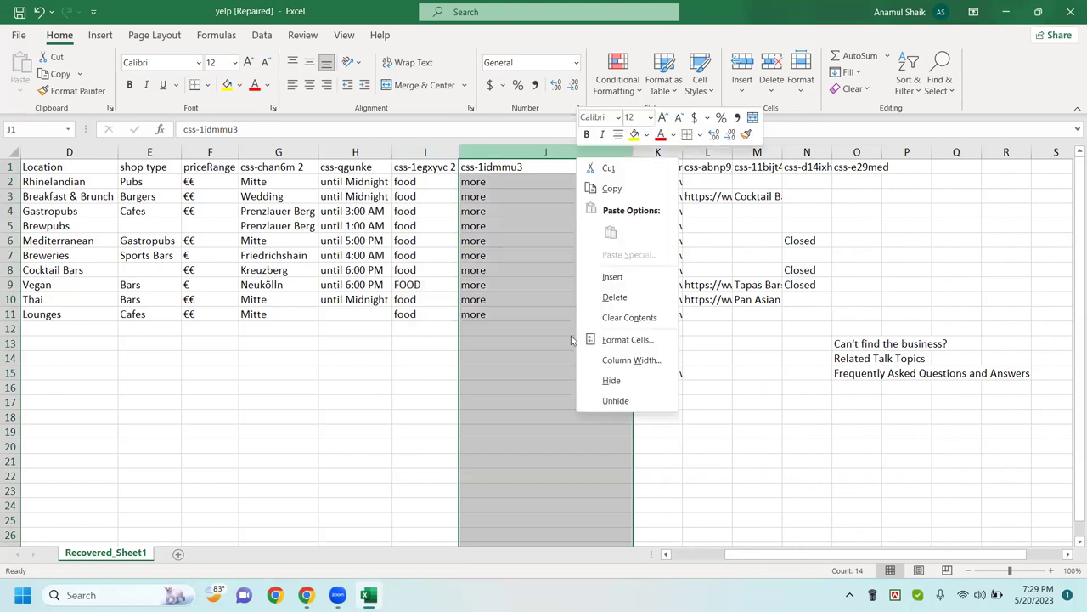
pyautogui.click(616, 299)
pyautogui.moveTo(510, 152); pyautogui.dragTo(509, 149)
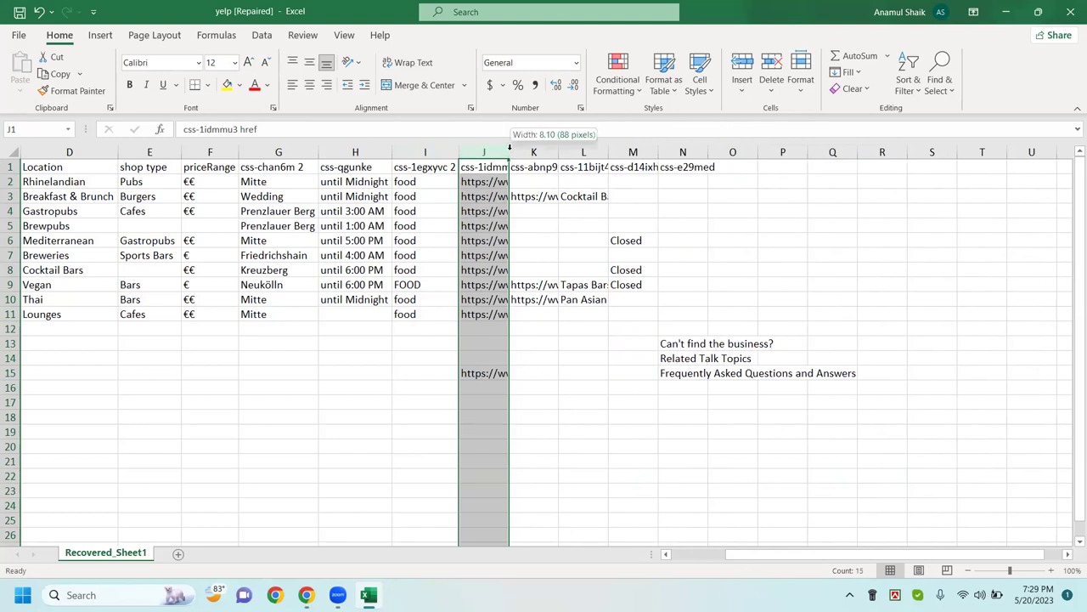
pyautogui.doubleClick(510, 151)
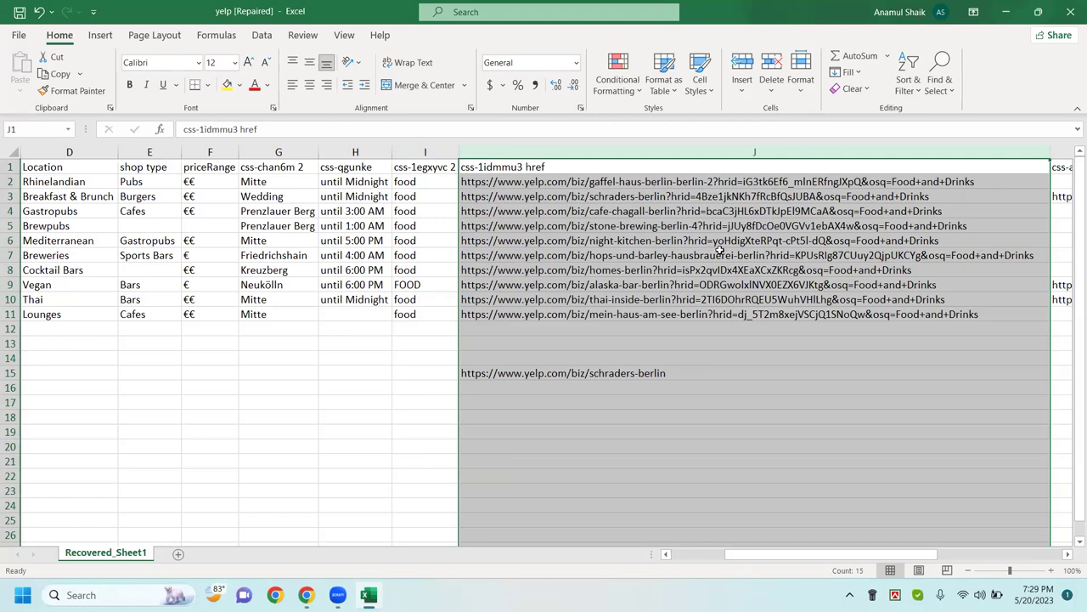
pyautogui.click(721, 181)
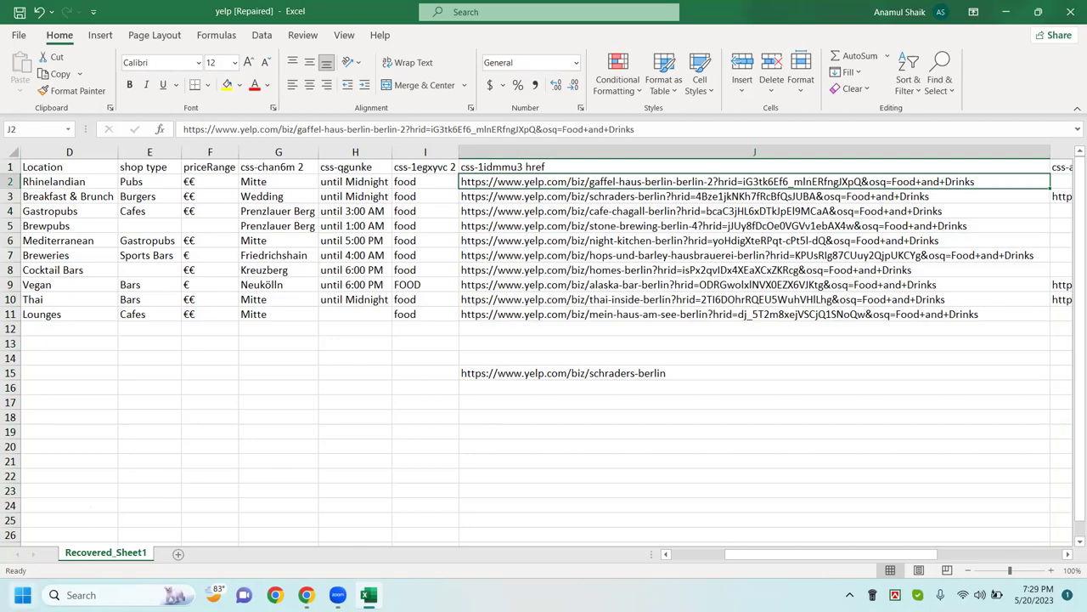
pyautogui.click(306, 595)
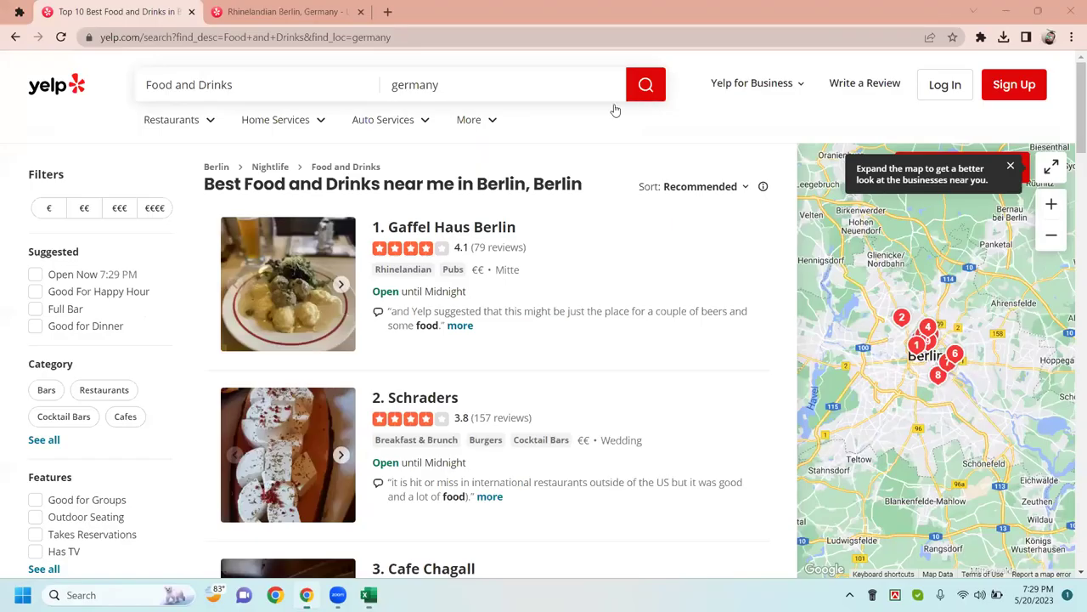
# Step: Go back to the Gaffel Haus Berlin listing, open gaffel-haus-berlin.de, then return to Excel
pyautogui.click(246, 11)
pyautogui.click(13, 36)
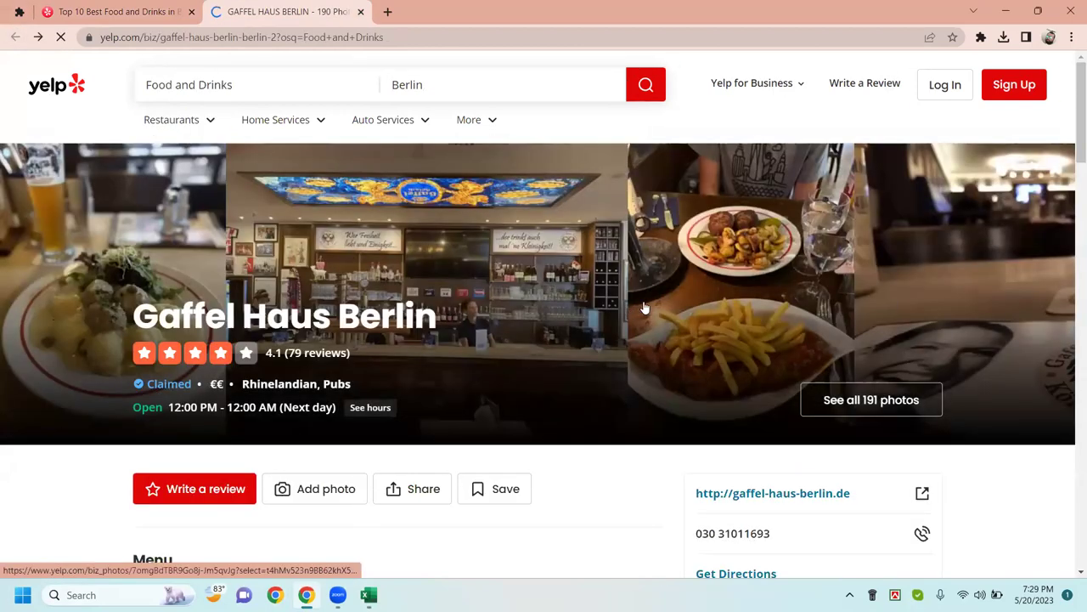
pyautogui.scroll(-1, 644, 308)
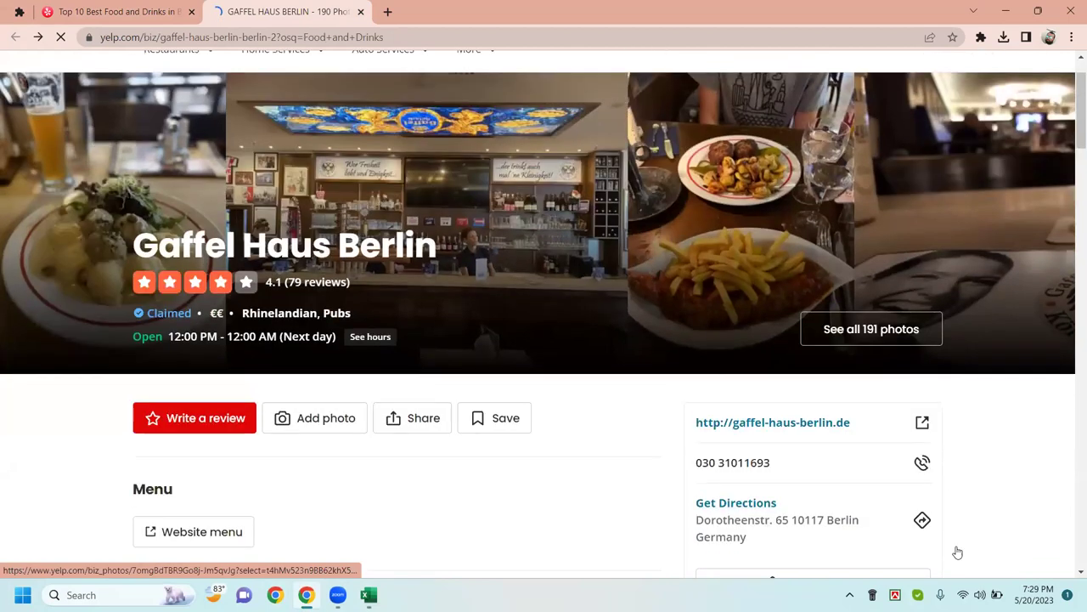
pyautogui.click(756, 428)
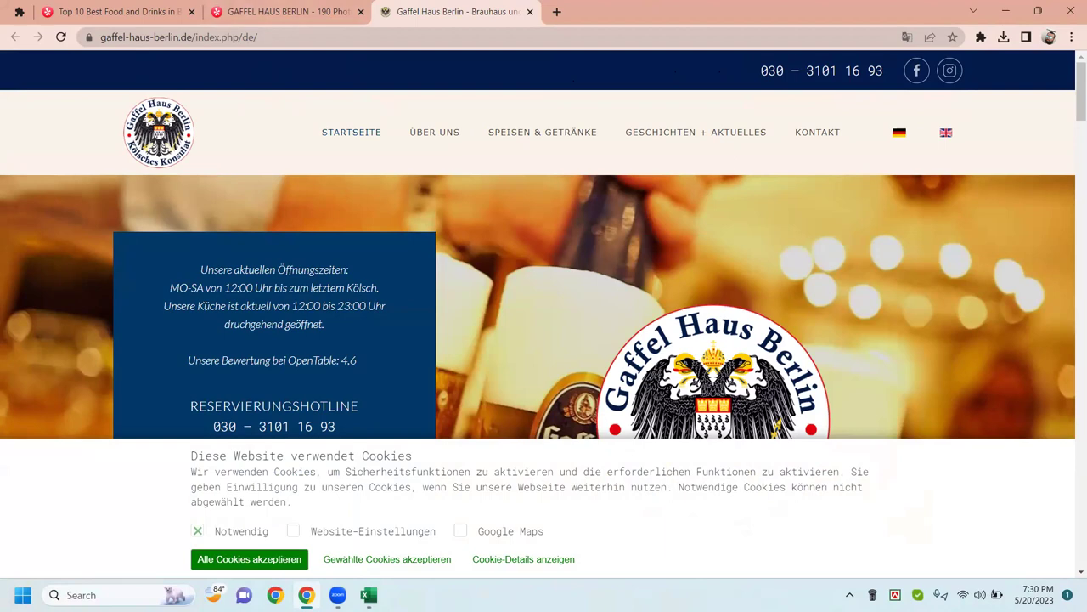
pyautogui.click(369, 595)
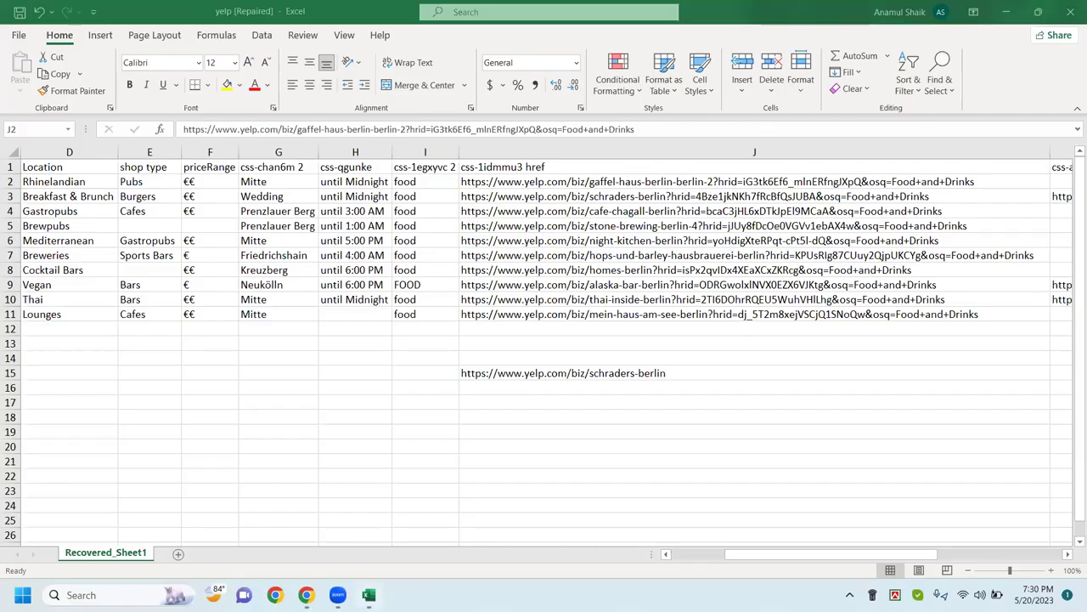
# Step: Trim the Yelp path from the Gaffel Haus link in J2 and attempt to save
pyautogui.click(595, 182)
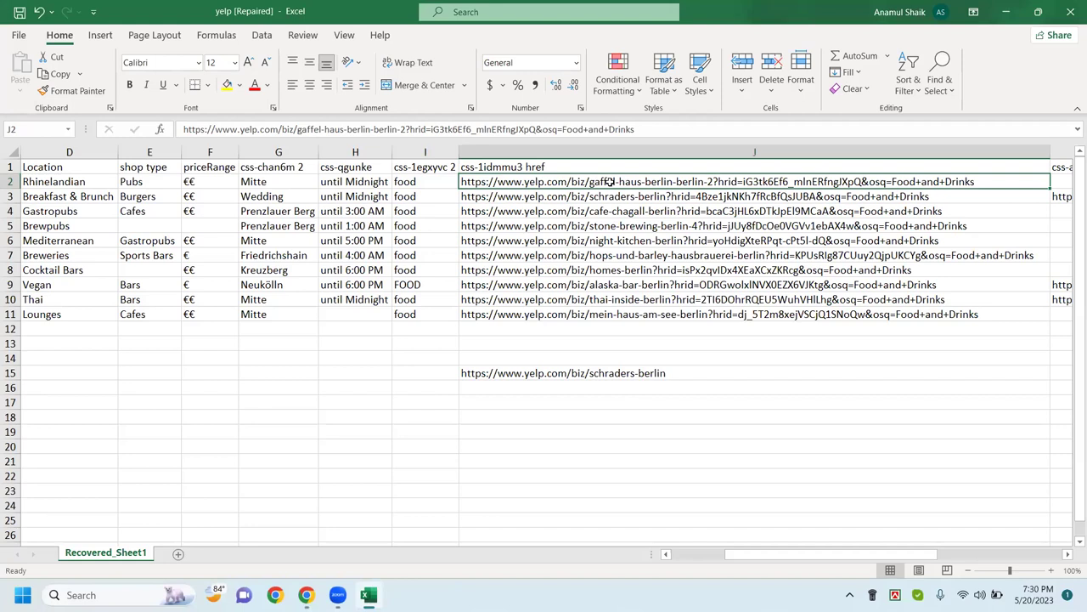
pyautogui.doubleClick(985, 182)
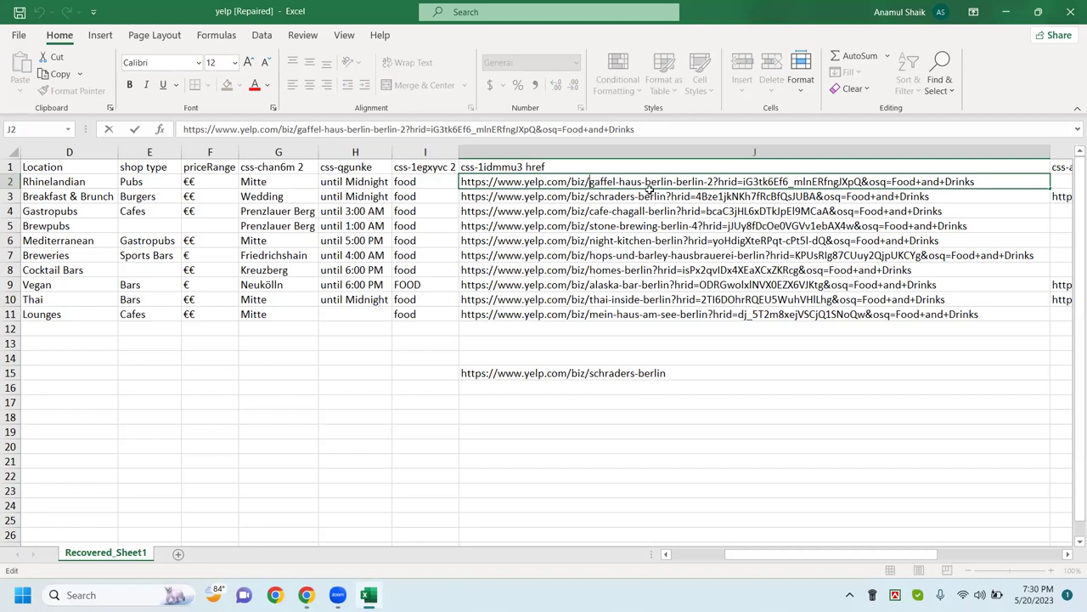
pyautogui.press('BackSpace')
pyautogui.press('BackSpace')
pyautogui.press('BackSpace')
pyautogui.press('BackSpace')
pyautogui.press('BackSpace')
pyautogui.press('BackSpace')
pyautogui.press('BackSpace')
pyautogui.press('BackSpace')
pyautogui.press('BackSpace')
pyautogui.press('BackSpace')
pyautogui.press('BackSpace')
pyautogui.press('BackSpace')
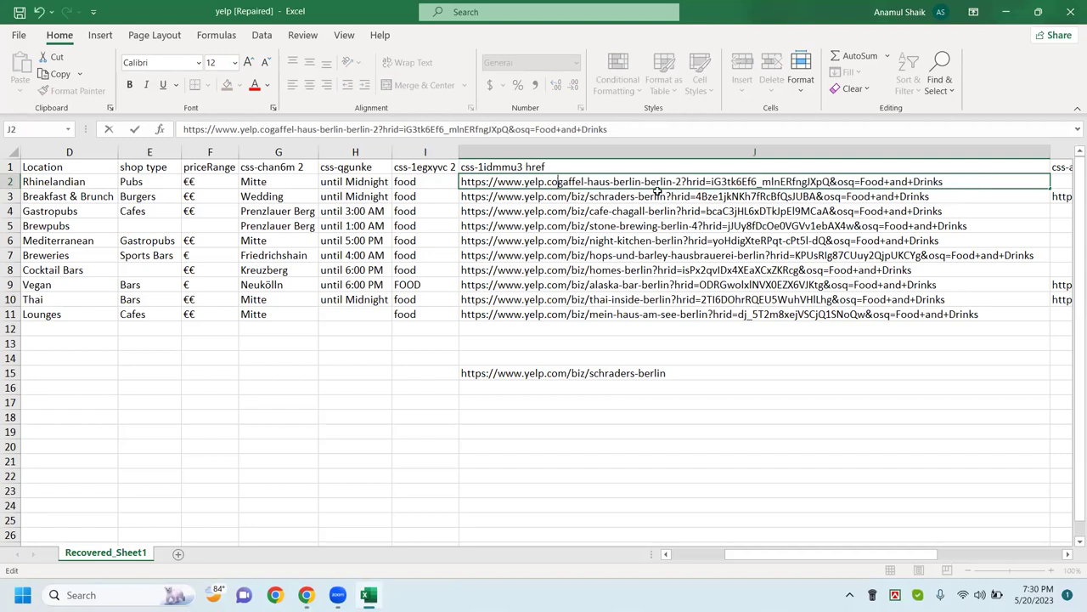
pyautogui.press('BackSpace')
pyautogui.press('BackSpace')
pyautogui.press('BackSpace')
pyautogui.press('BackSpace')
pyautogui.press('BackSpace')
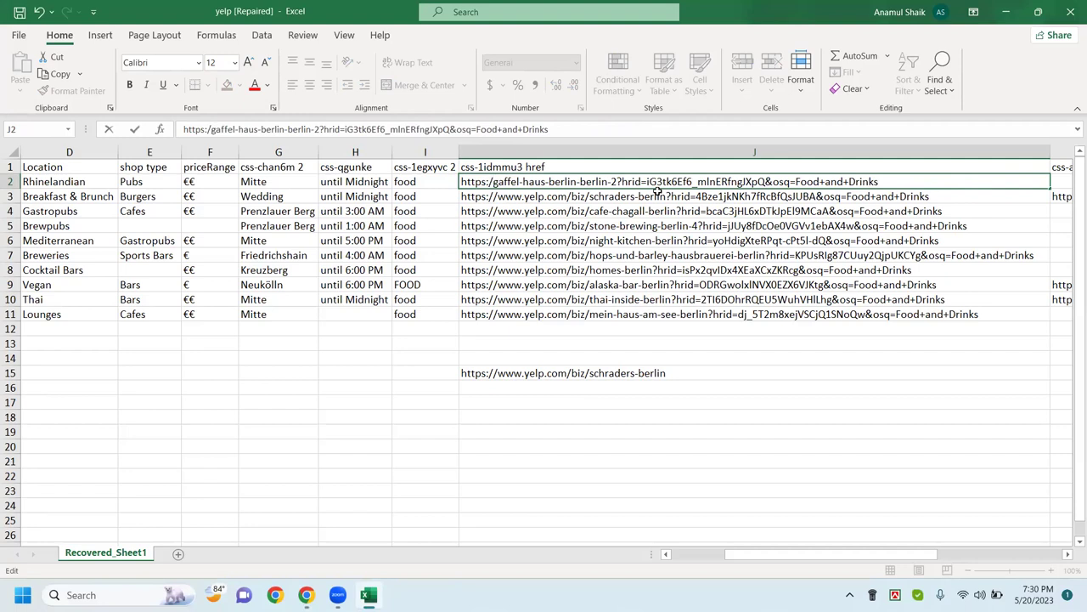
pyautogui.press('Return')
pyautogui.hotkey('ctrl', 's')
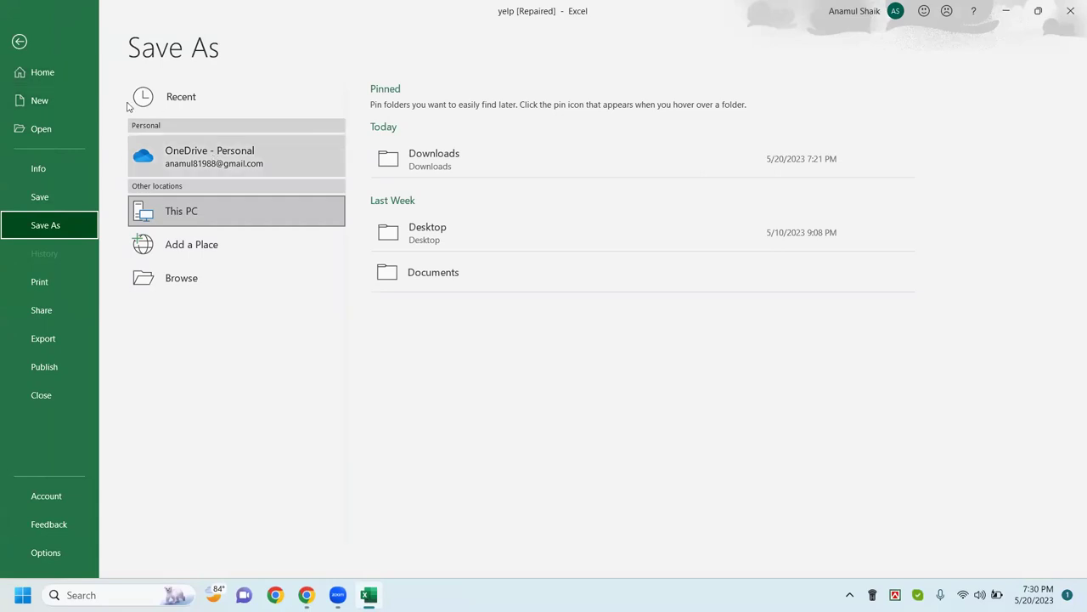
pyautogui.click(17, 43)
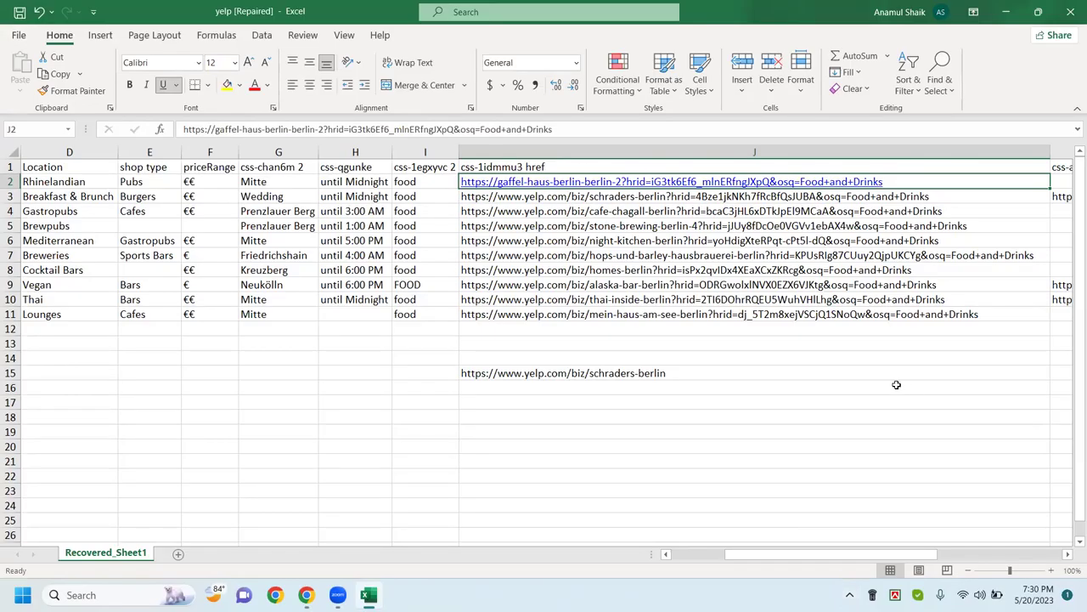
# Step: Test the edited J2 link, close the unreachable page, and undo it back to plain text
pyautogui.click(864, 385)
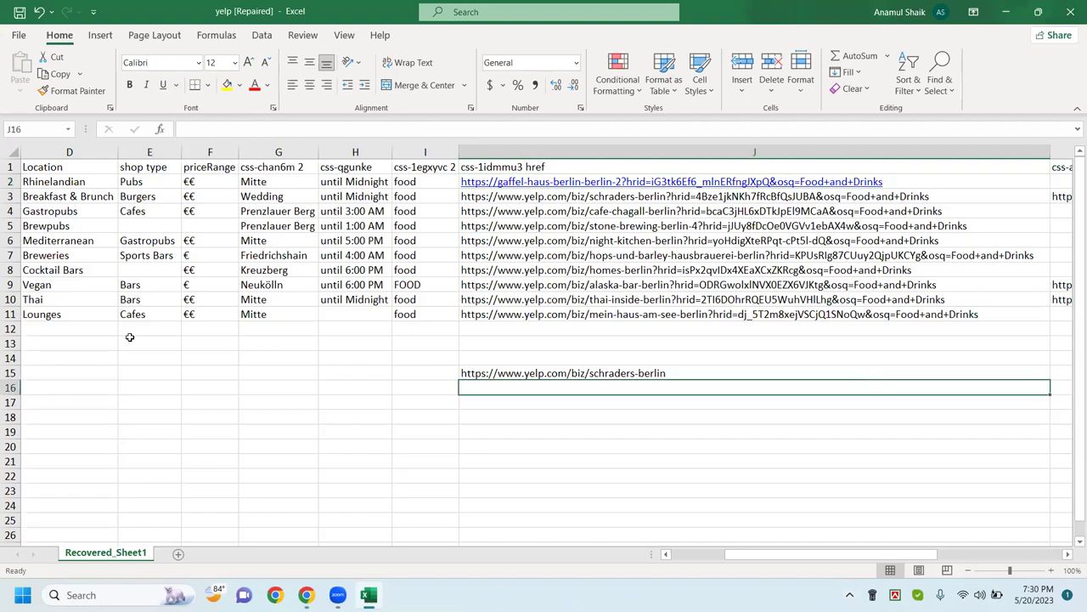
pyautogui.click(601, 181)
pyautogui.click(602, 181)
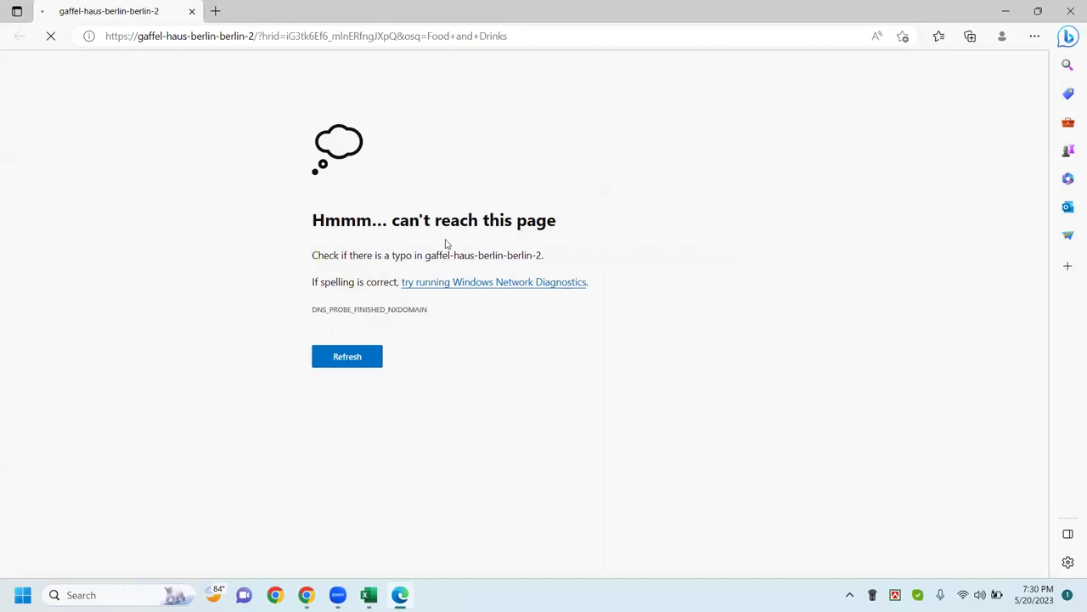
pyautogui.click(344, 360)
pyautogui.click(1070, 10)
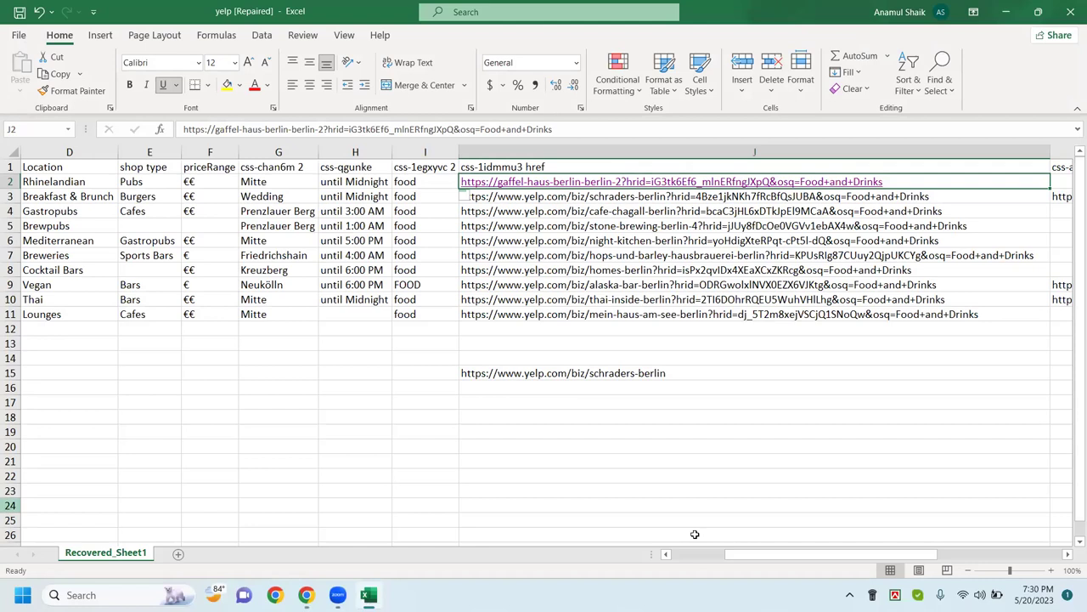
pyautogui.hotkey('ctrl', 'z')
pyautogui.hotkey('ctrl', 'z')
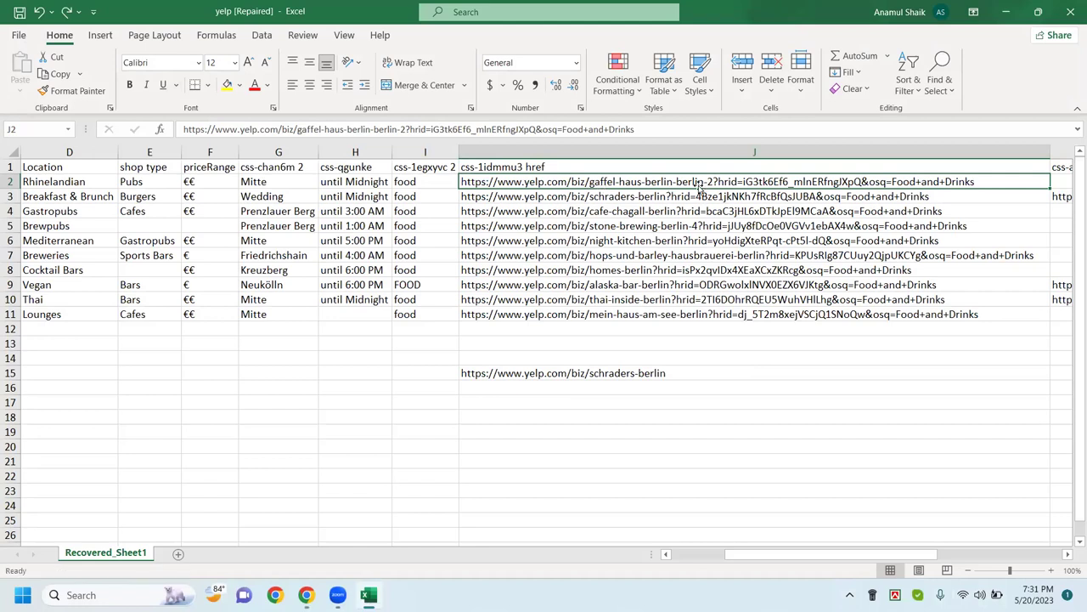
# Step: Copy the full Gaffel Haus Berlin Yelp URL from J2 and open a new Chrome tab
pyautogui.doubleClick(998, 180)
pyautogui.tripleClick(998, 180)
pyautogui.click(998, 180)
pyautogui.doubleClick(998, 181)
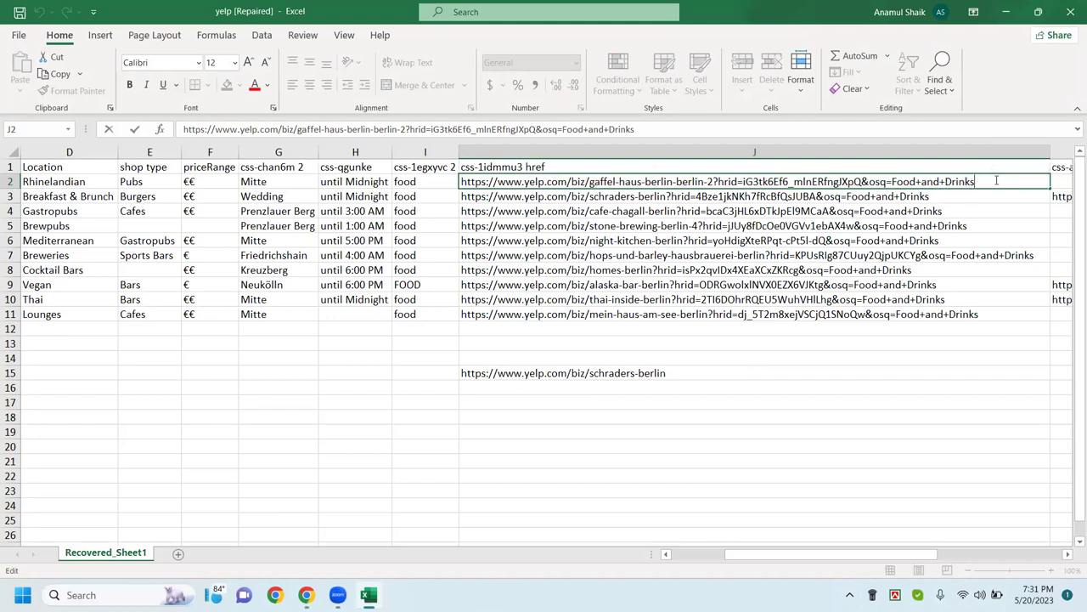
pyautogui.tripleClick(996, 180)
pyautogui.hotkey('ctrl', 'c')
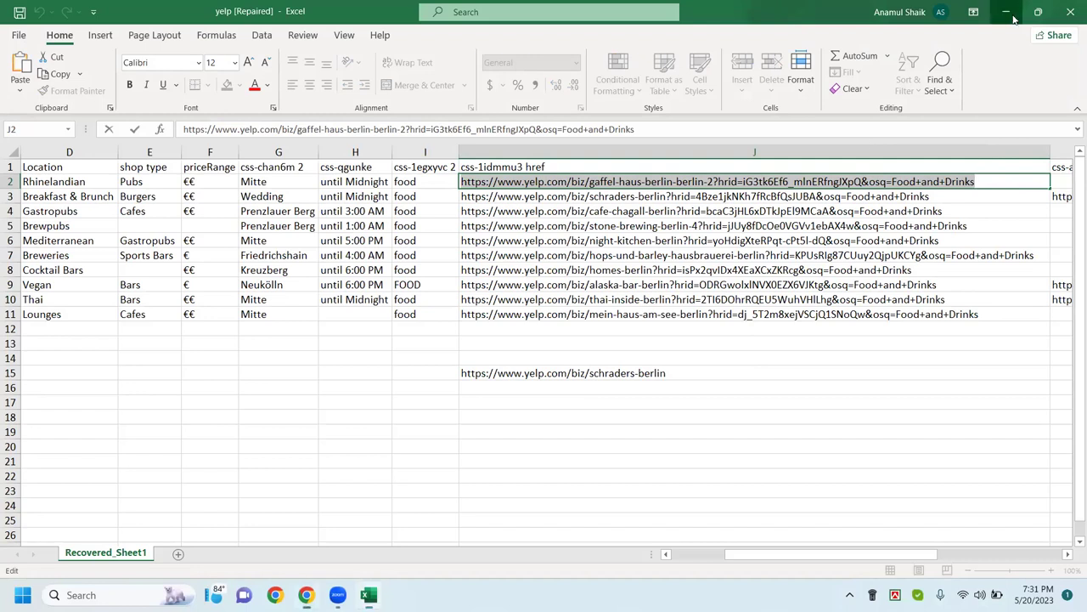
pyautogui.click(1038, 12)
pyautogui.hotkey('alt', 'Tab')
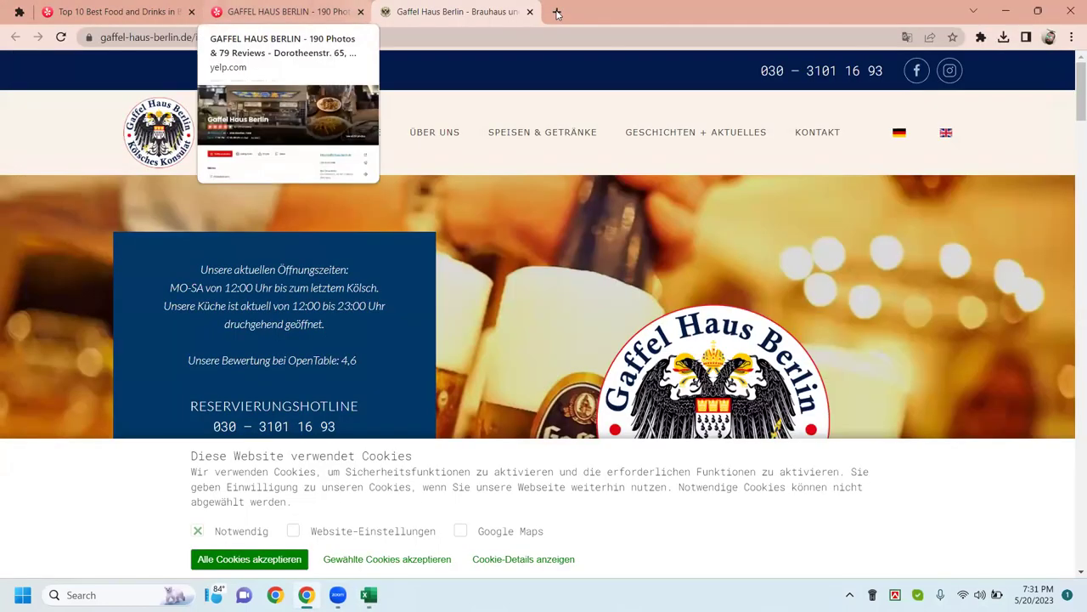
pyautogui.hotkey('ctrl', 't')
pyautogui.click(215, 34)
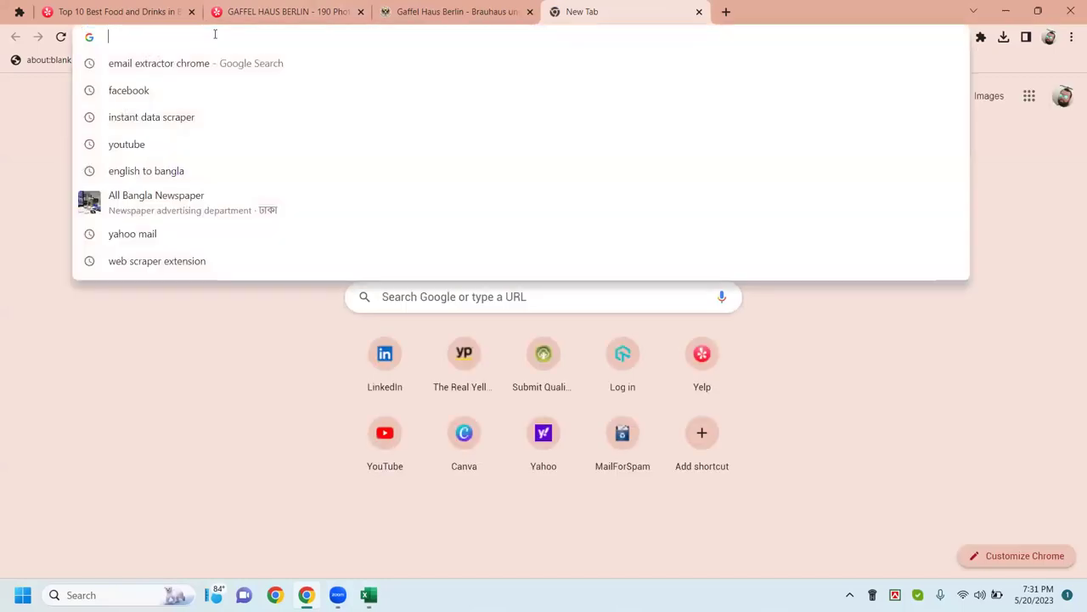
pyautogui.hotkey('ctrl', 'v')
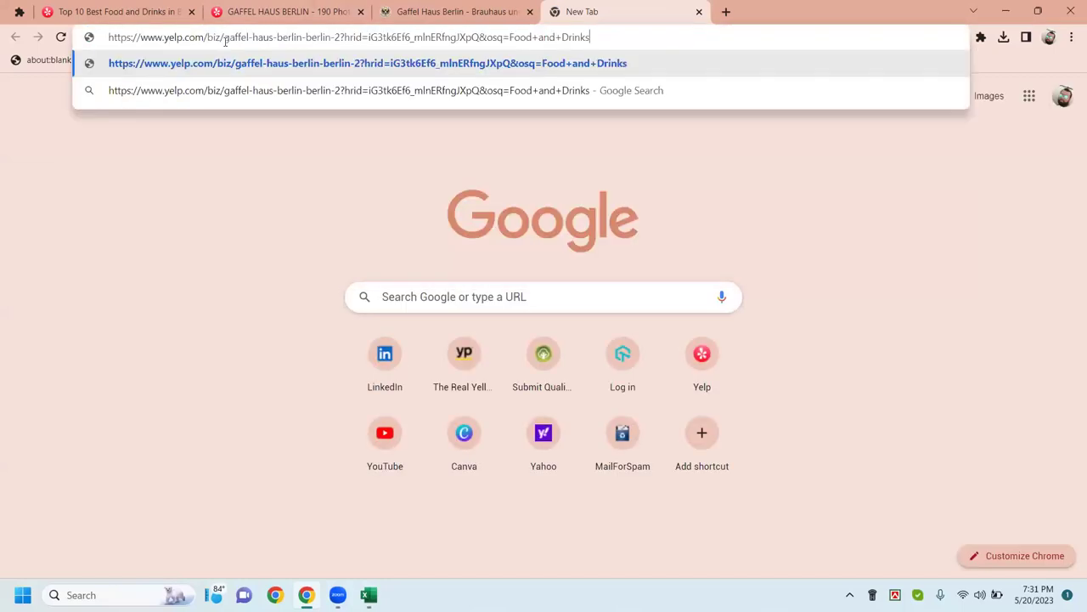
pyautogui.press('Return')
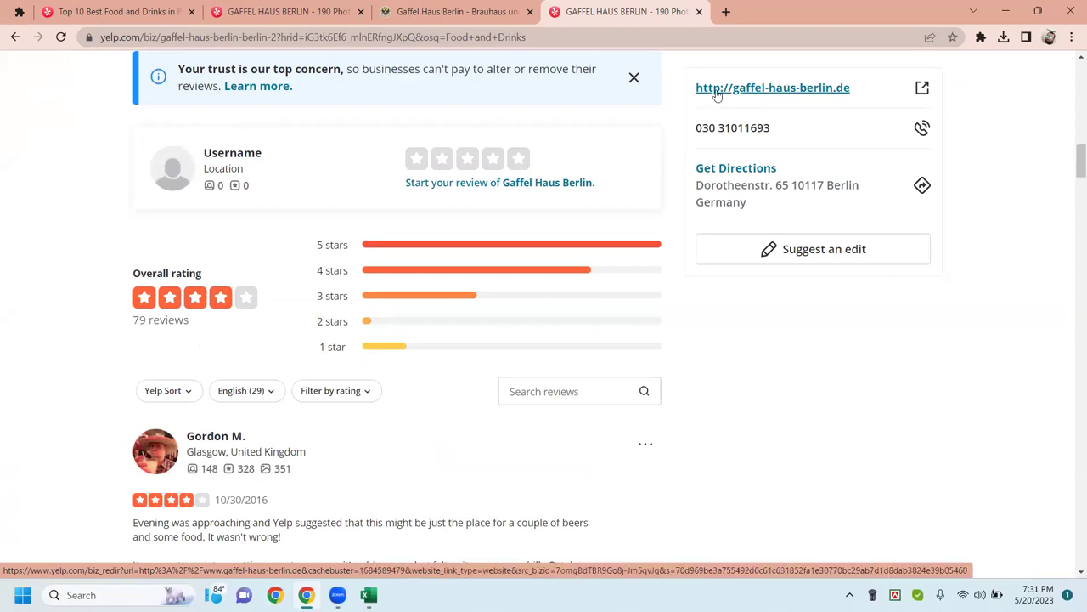
pyautogui.moveTo(850, 87); pyautogui.dragTo(690, 89)
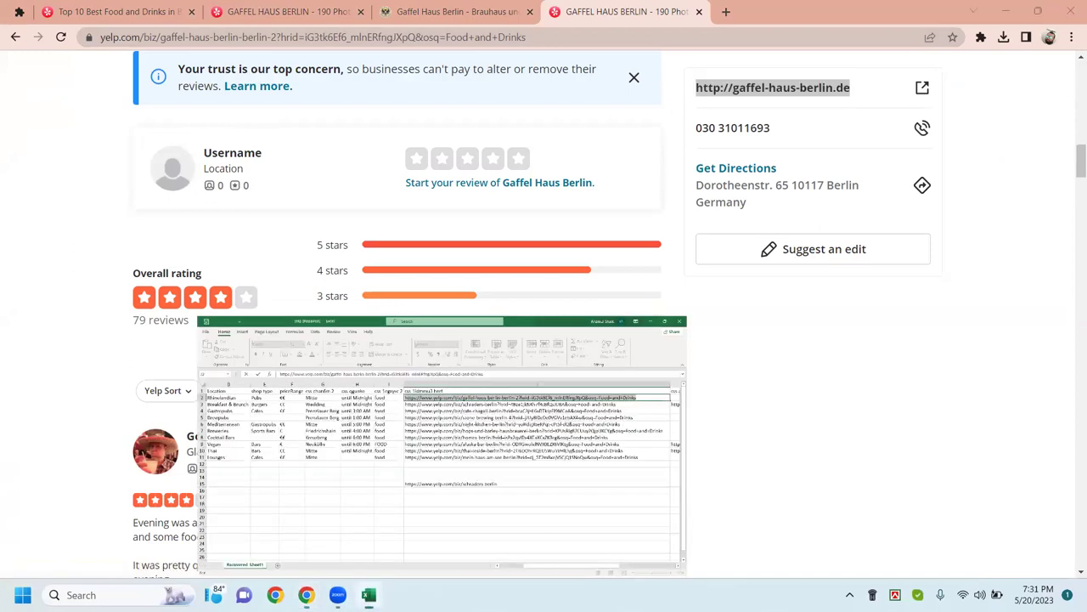
pyautogui.click(420, 407)
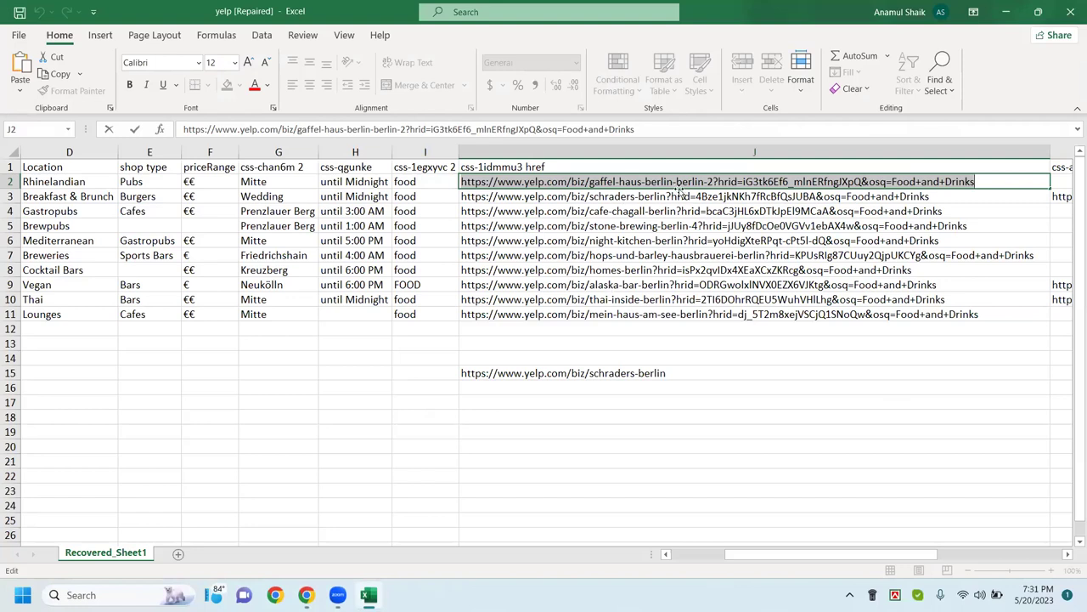
pyautogui.hotkey('ctrl', 'v')
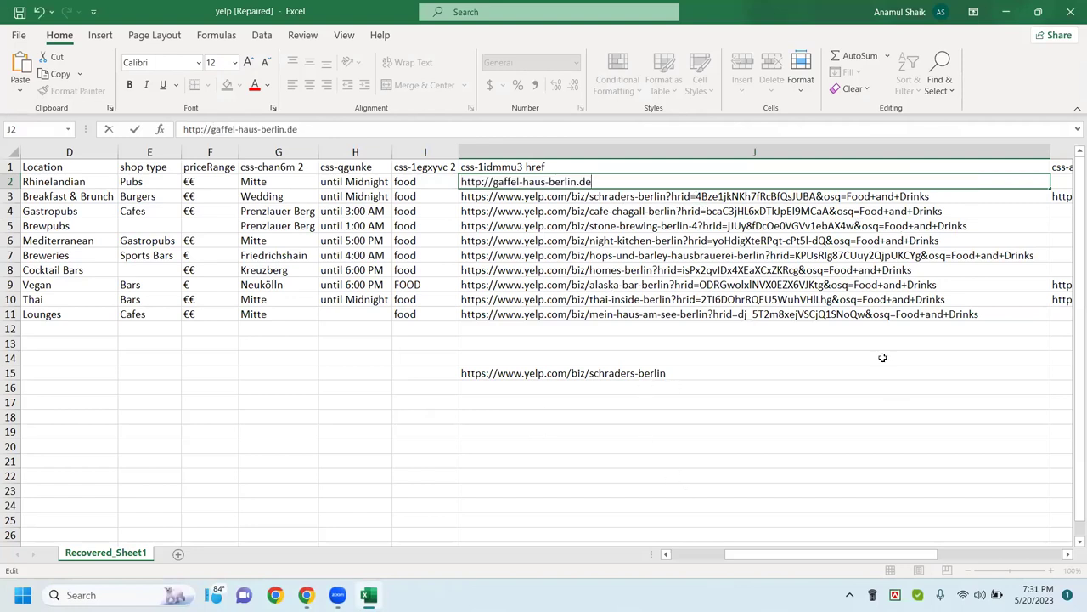
pyautogui.click(754, 385)
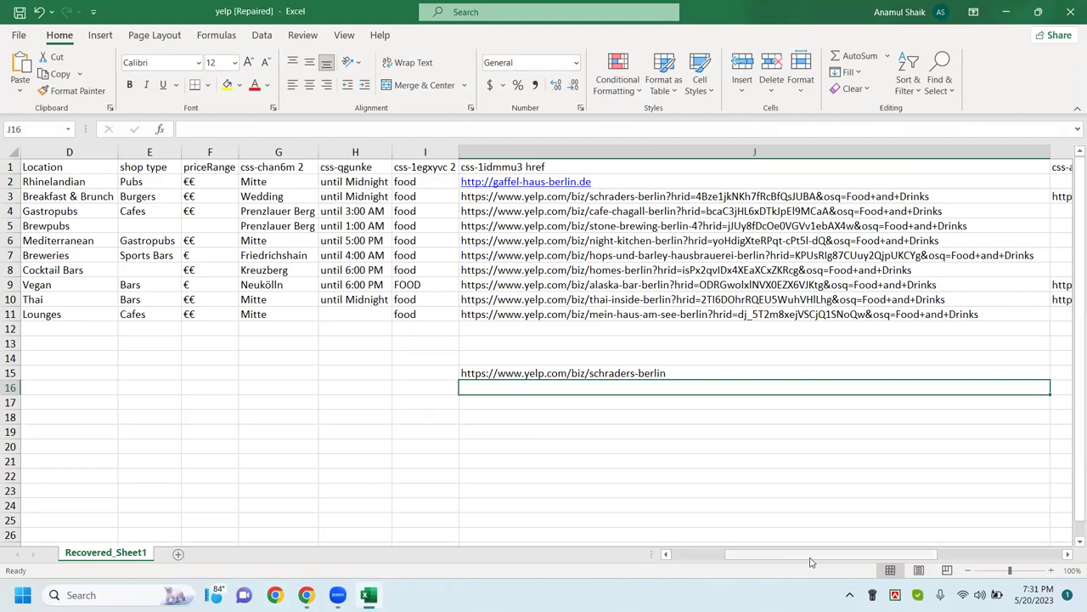
pyautogui.moveTo(811, 561); pyautogui.dragTo(880, 556)
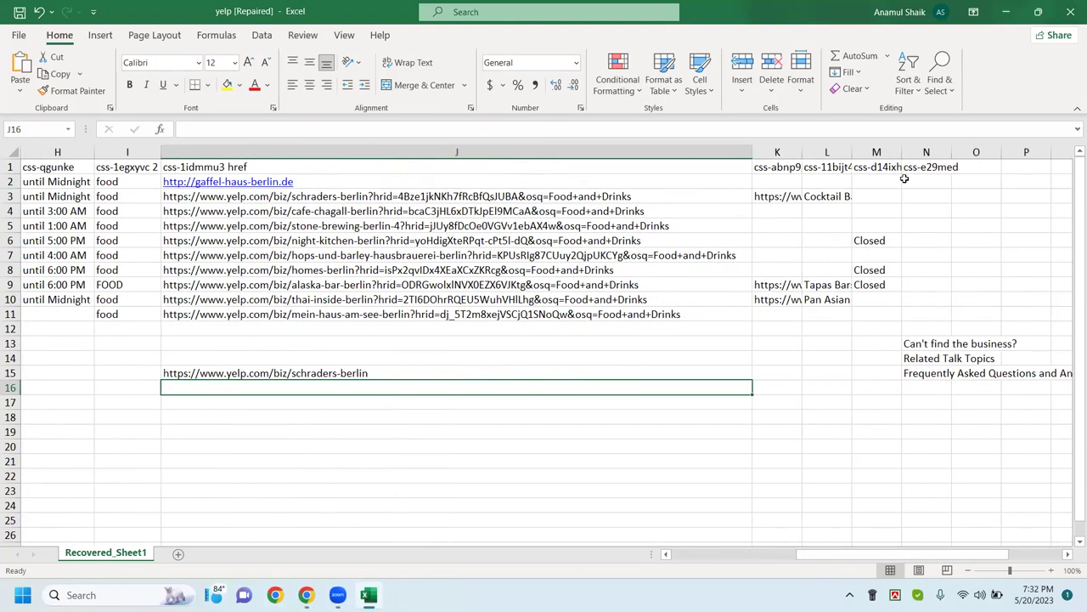
# Step: Delete column K with its search URLs and autofit the new column K
pyautogui.click(785, 151)
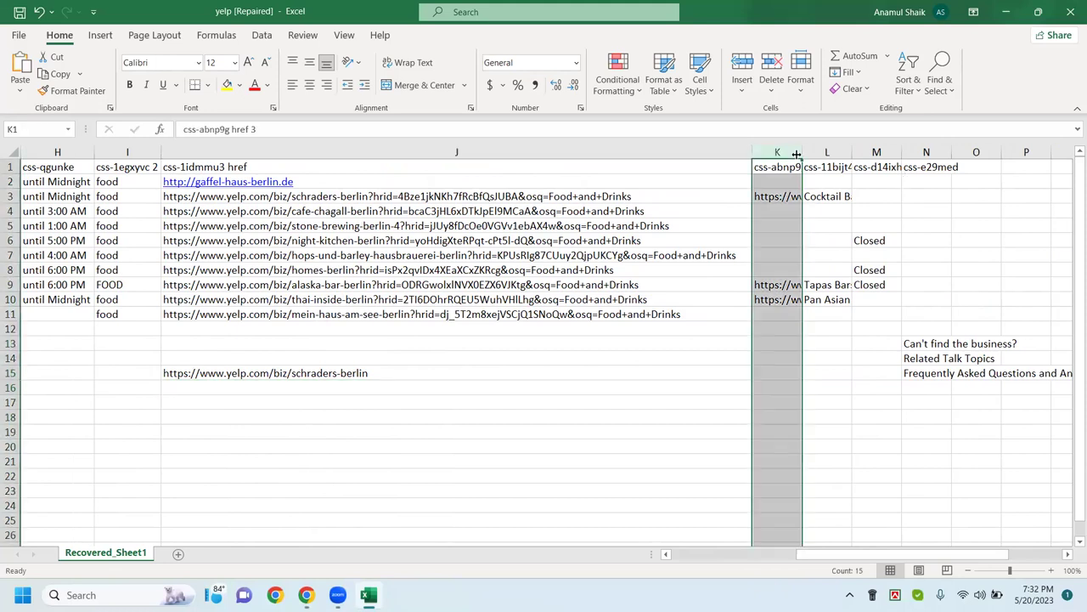
pyautogui.doubleClick(798, 153)
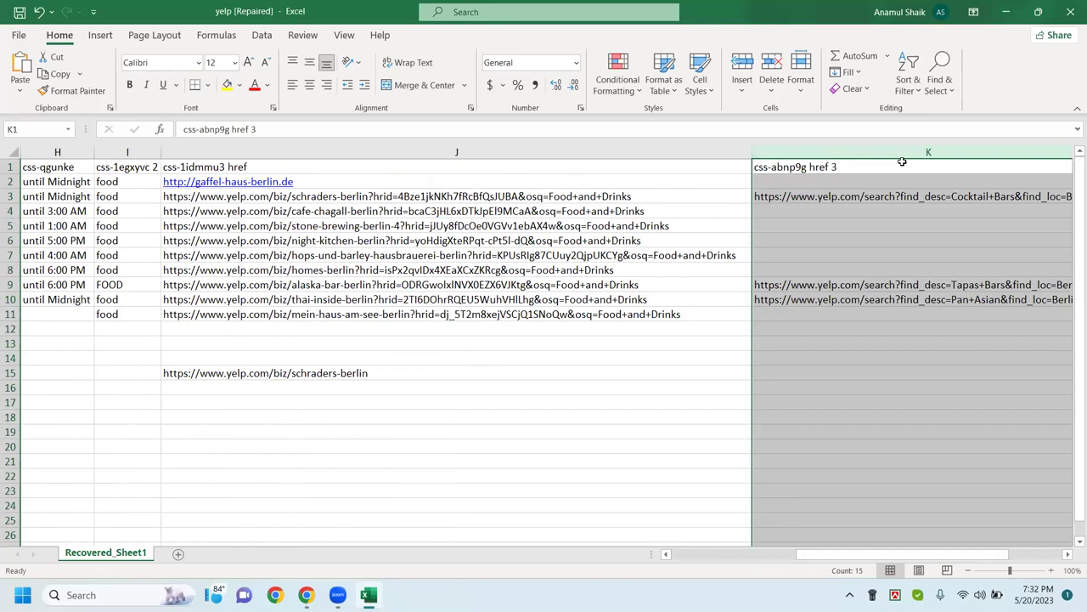
pyautogui.rightClick(871, 154)
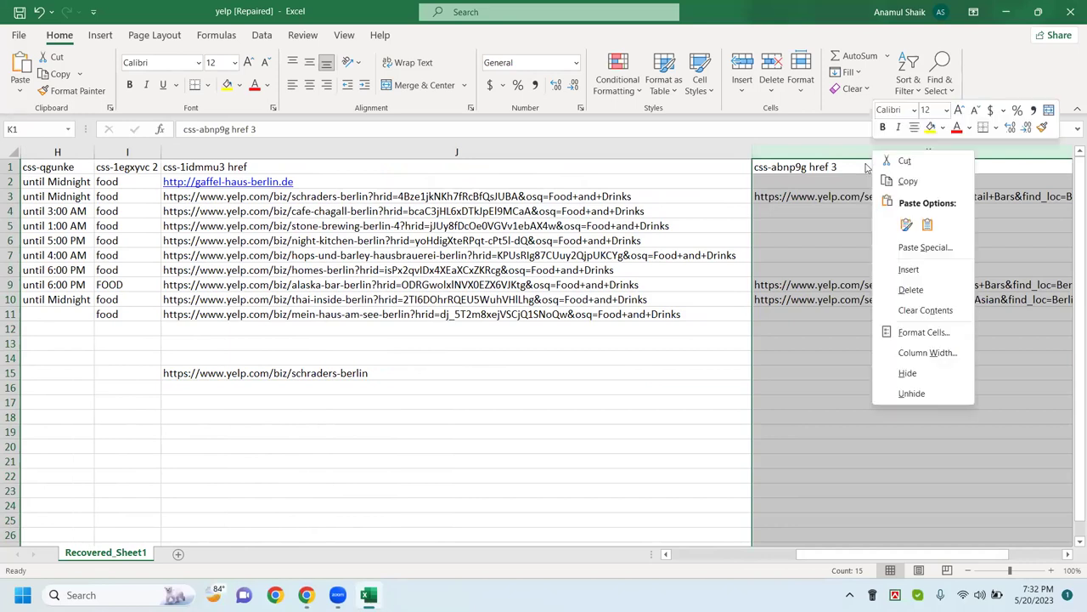
pyautogui.click(910, 289)
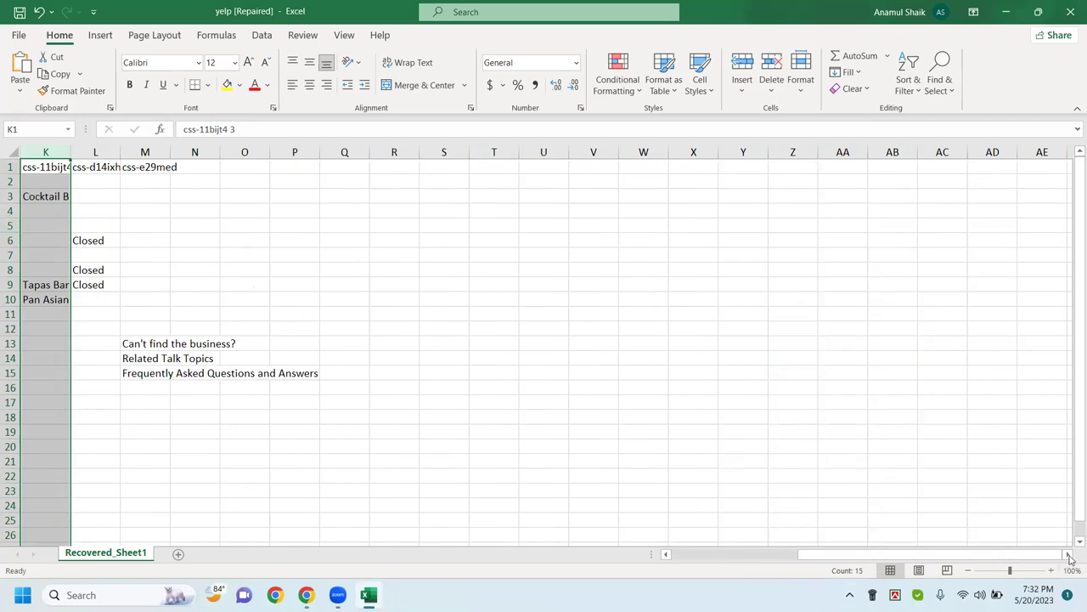
pyautogui.moveTo(990, 556); pyautogui.dragTo(937, 556)
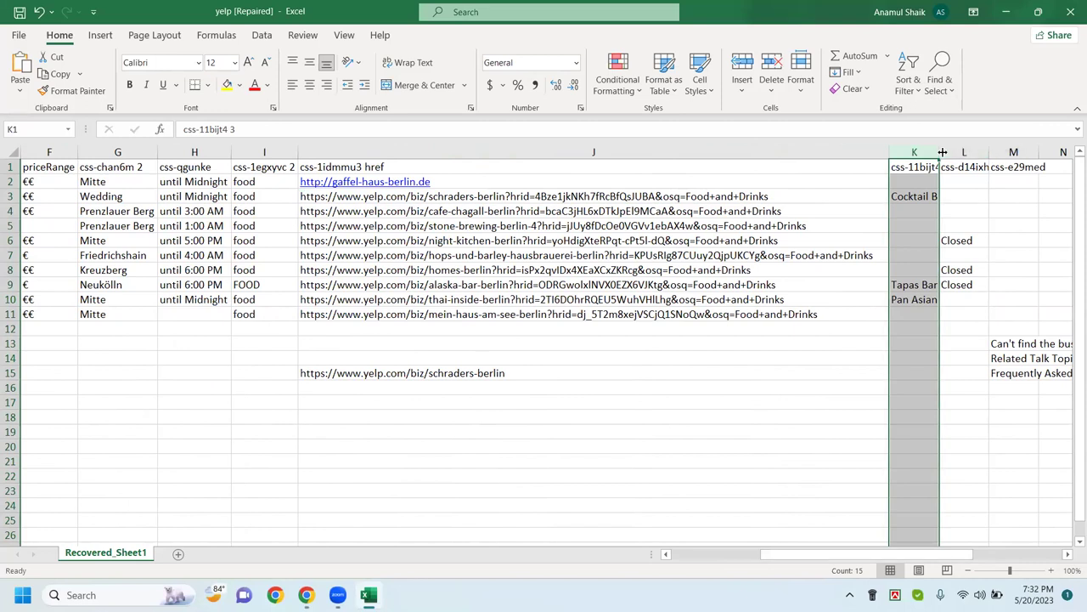
pyautogui.doubleClick(940, 152)
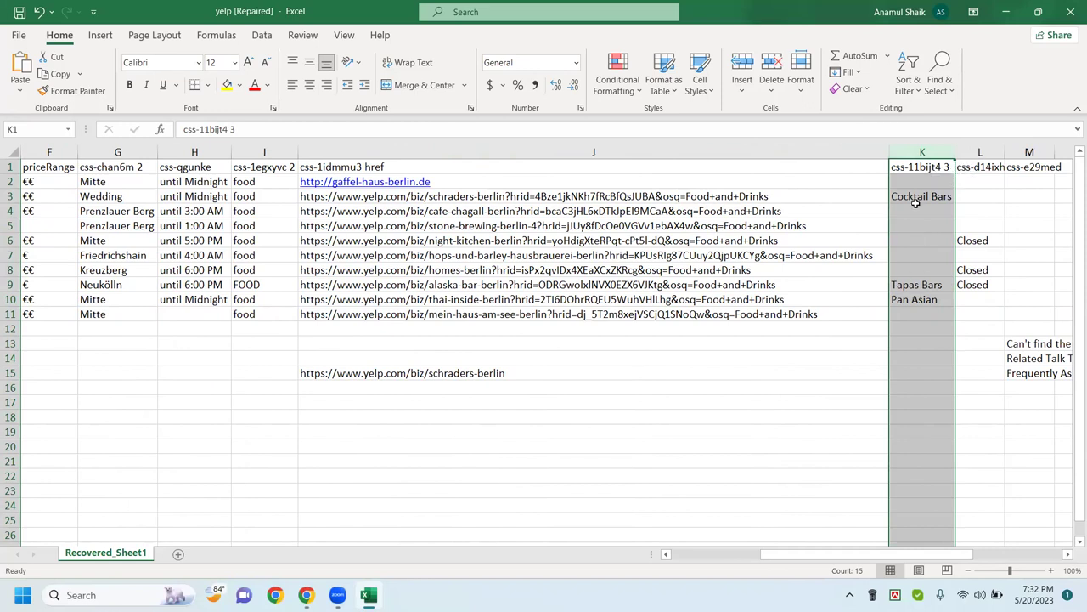
pyautogui.moveTo(918, 558); pyautogui.dragTo(331, 553)
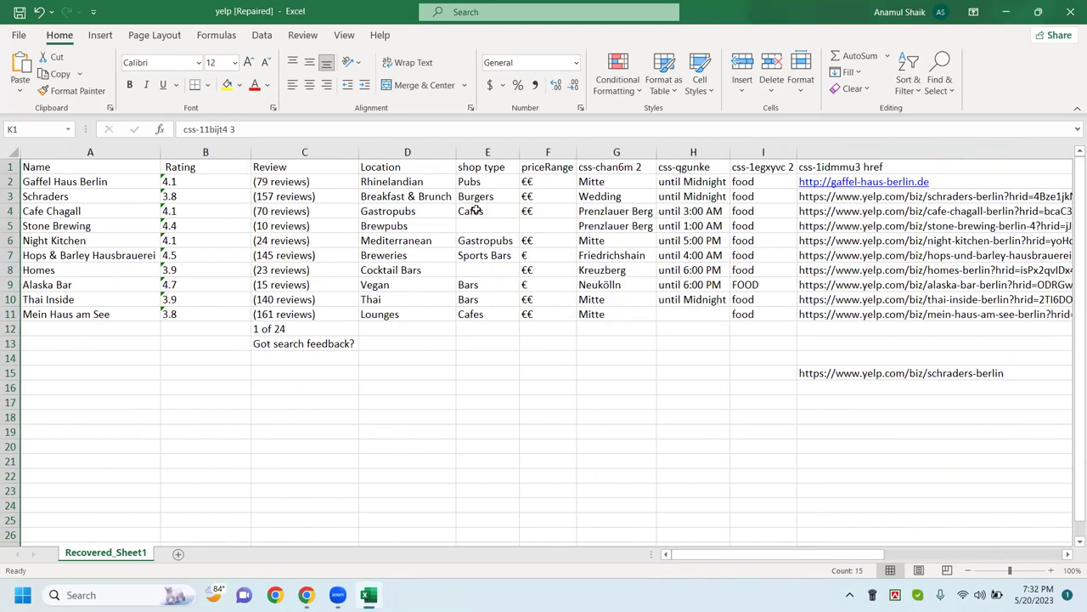
pyautogui.moveTo(777, 559); pyautogui.dragTo(1037, 561)
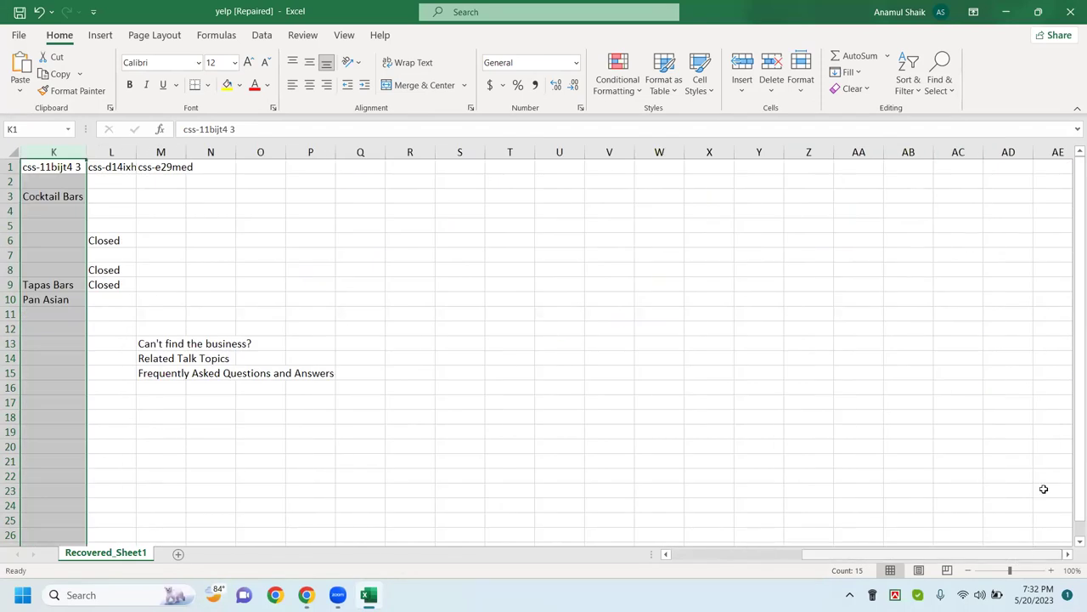
pyautogui.moveTo(858, 559); pyautogui.dragTo(818, 571)
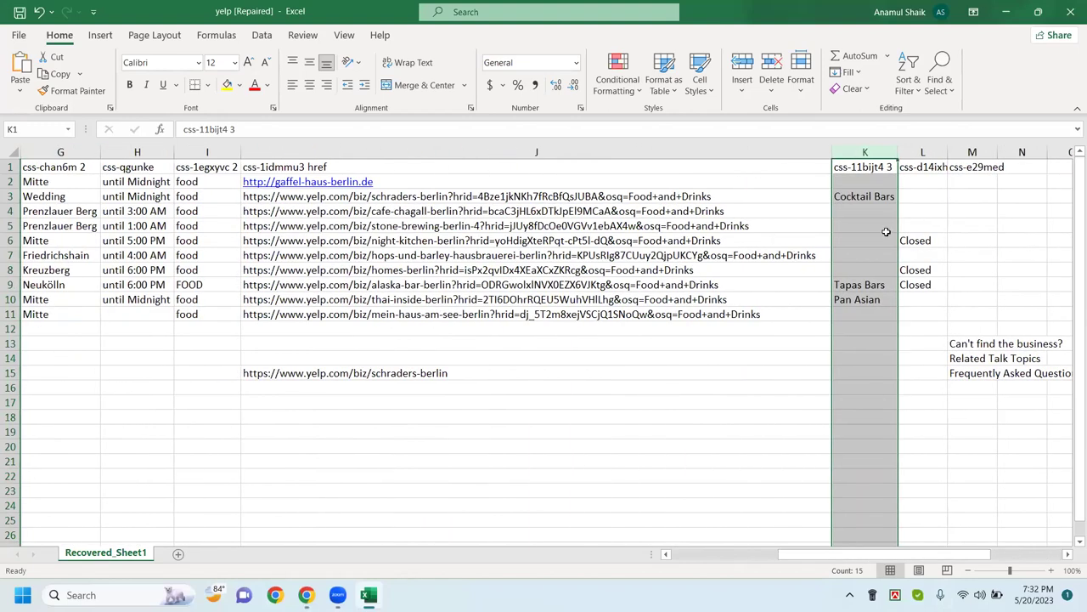
# Step: Delete column L with the Closed labels, then the next column of leftover page text
pyautogui.click(937, 151)
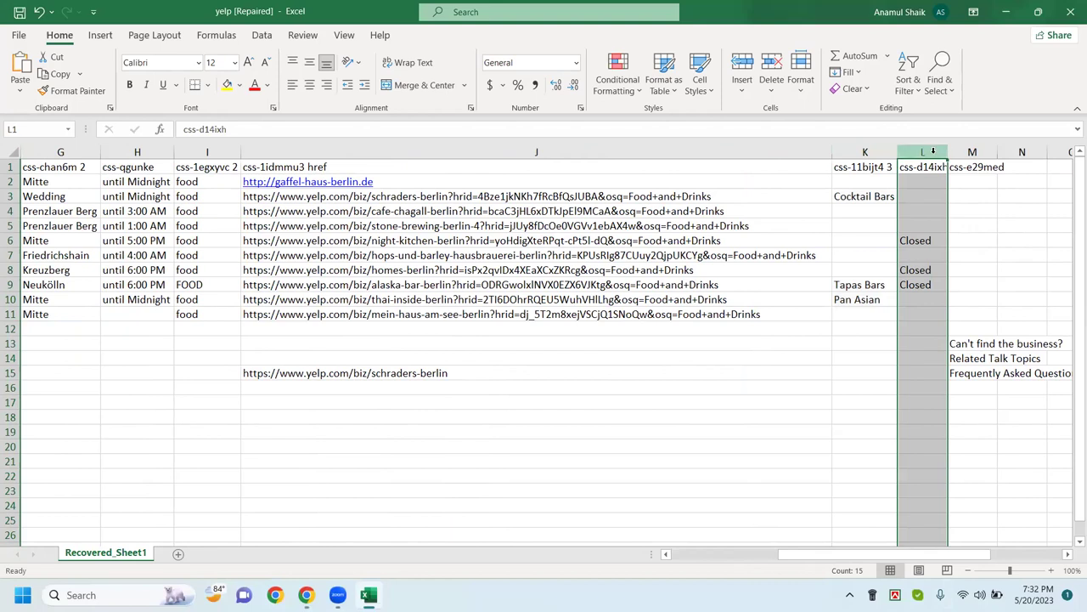
pyautogui.rightClick(934, 156)
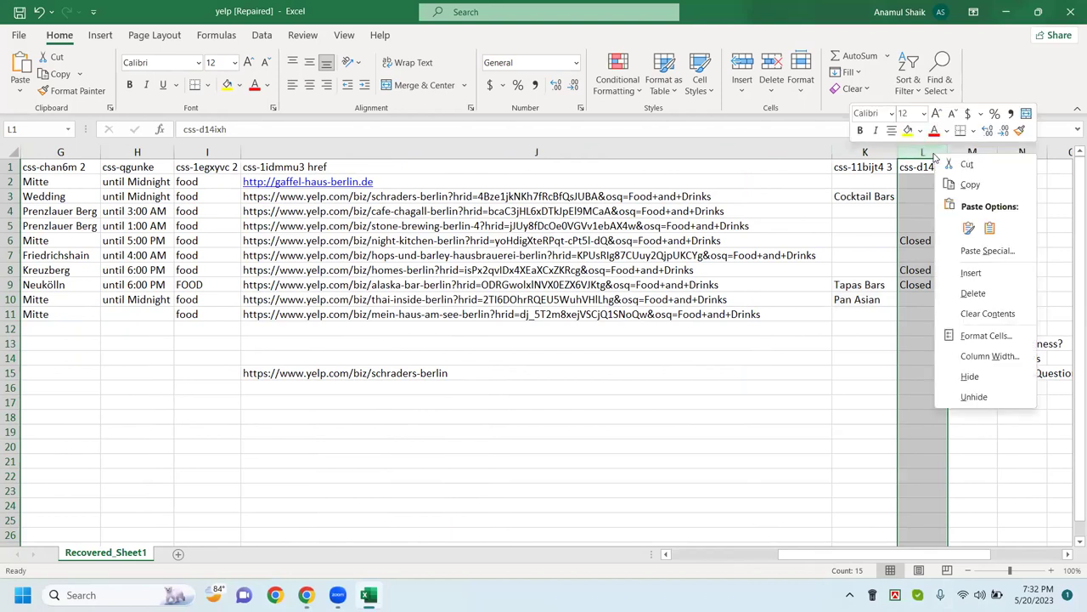
pyautogui.click(973, 292)
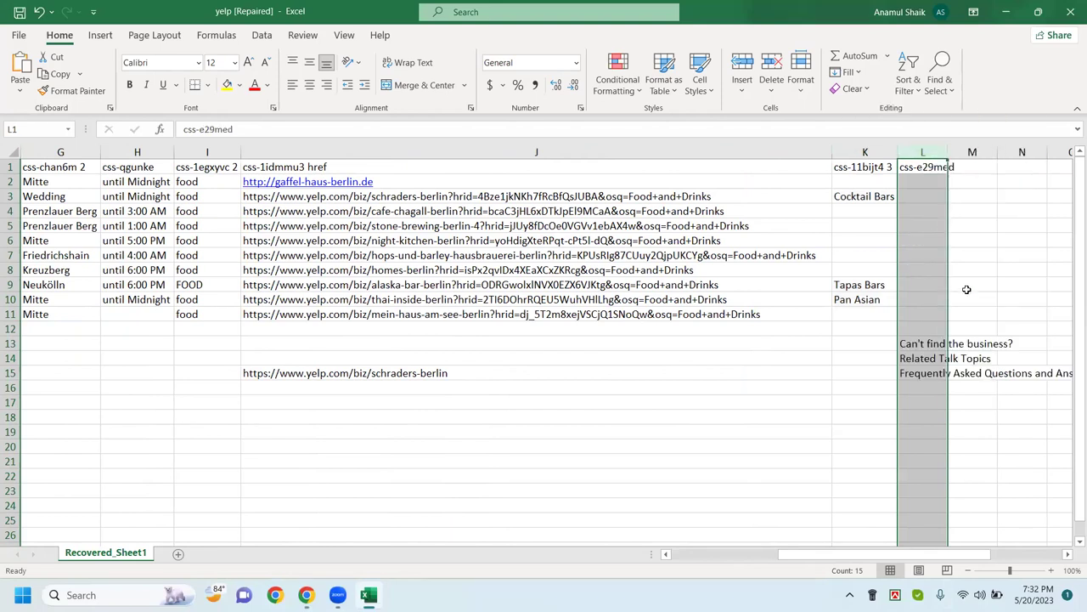
pyautogui.doubleClick(947, 151)
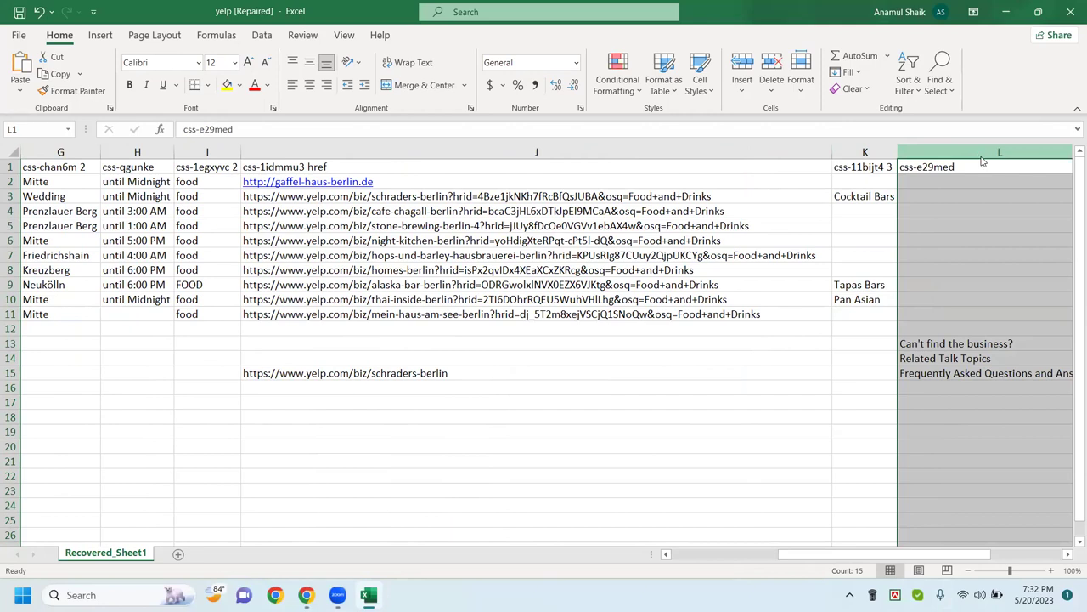
pyautogui.rightClick(982, 161)
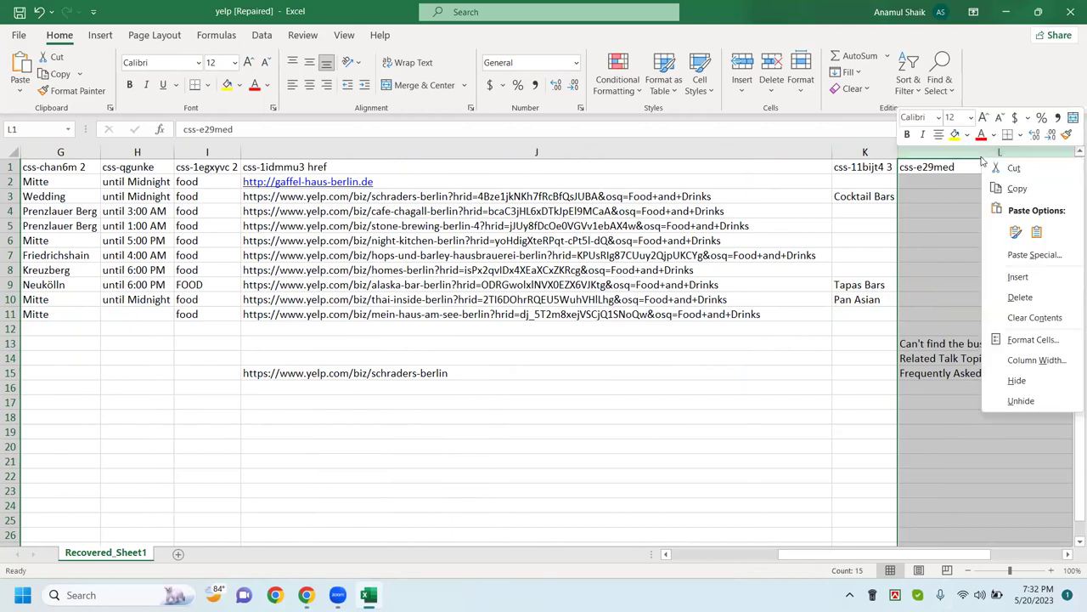
pyautogui.click(1021, 297)
pyautogui.moveTo(875, 562); pyautogui.dragTo(675, 563)
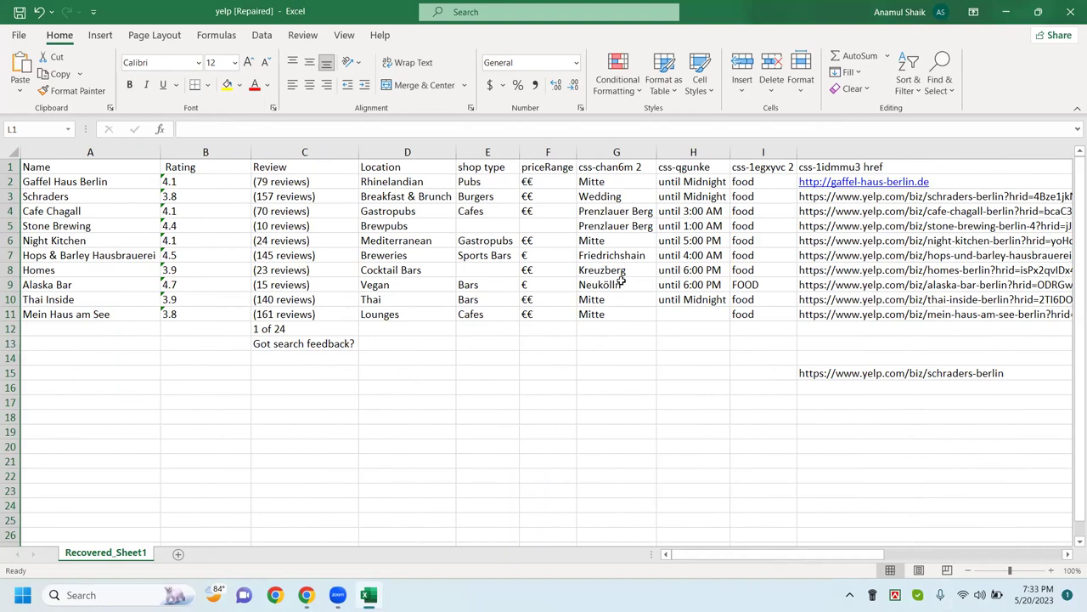
# Step: Clear the stray Schraders URL in J15 and the 'Got search feedback?' and '1 of 24' text in C13 and C12
pyautogui.click(869, 375)
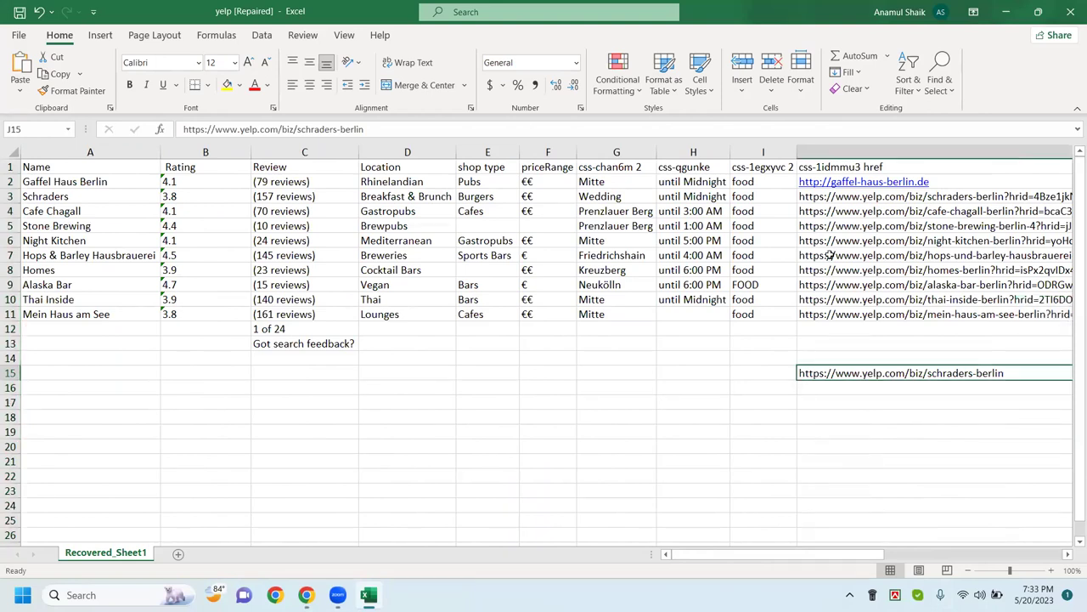
pyautogui.press('Delete')
pyautogui.hscroll(3, 912, 408)
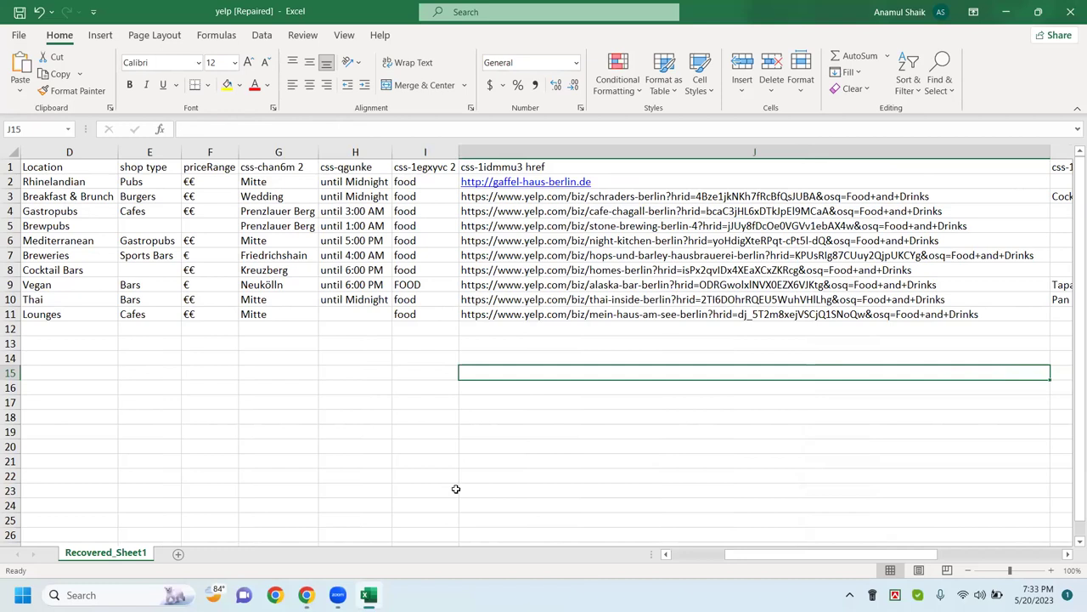
pyautogui.moveTo(793, 557); pyautogui.dragTo(646, 565)
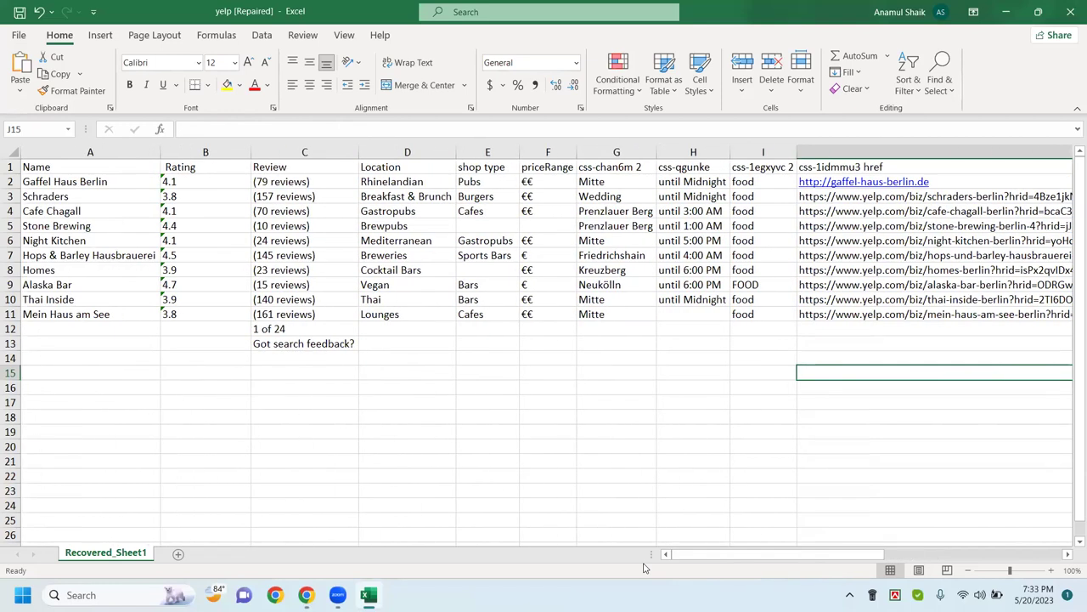
pyautogui.click(291, 344)
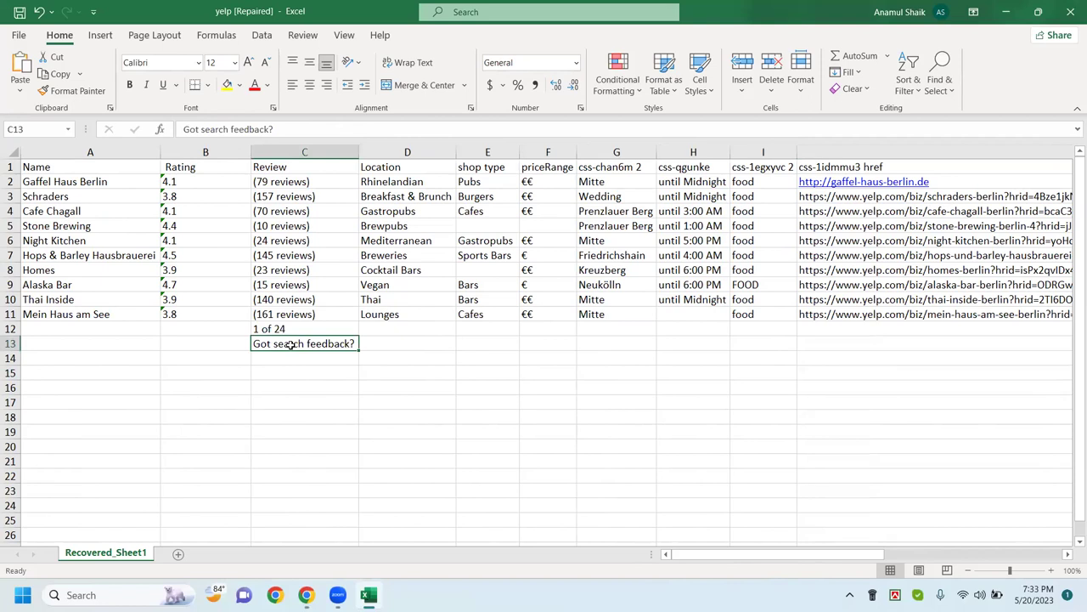
pyautogui.press('Delete')
pyautogui.click(292, 328)
pyautogui.press('Delete')
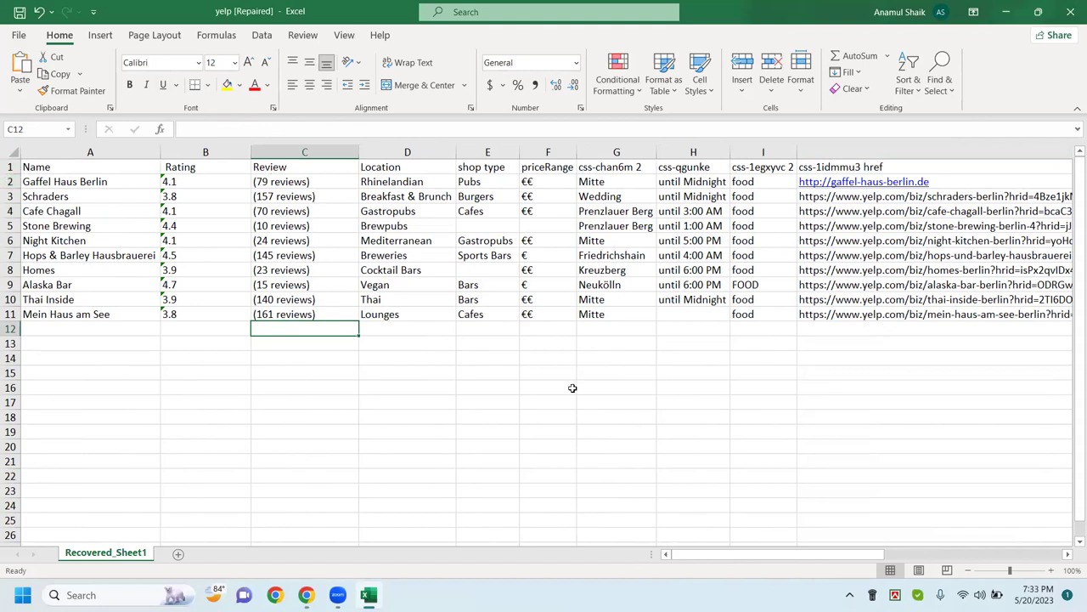
pyautogui.moveTo(798, 556); pyautogui.dragTo(949, 558)
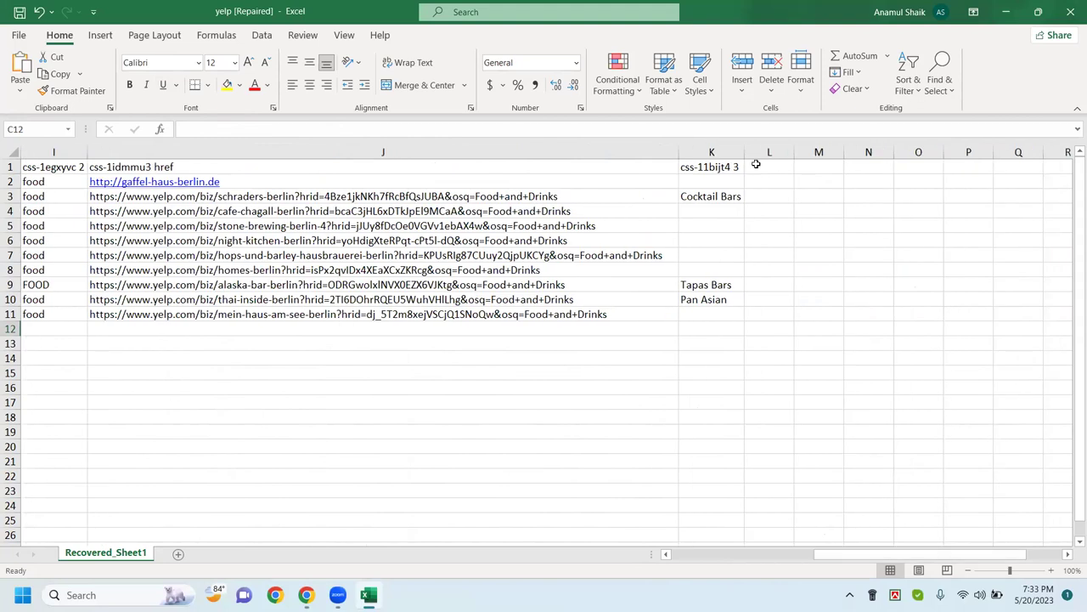
# Step: Delete the leftover column K
pyautogui.click(707, 166)
pyautogui.click(712, 151)
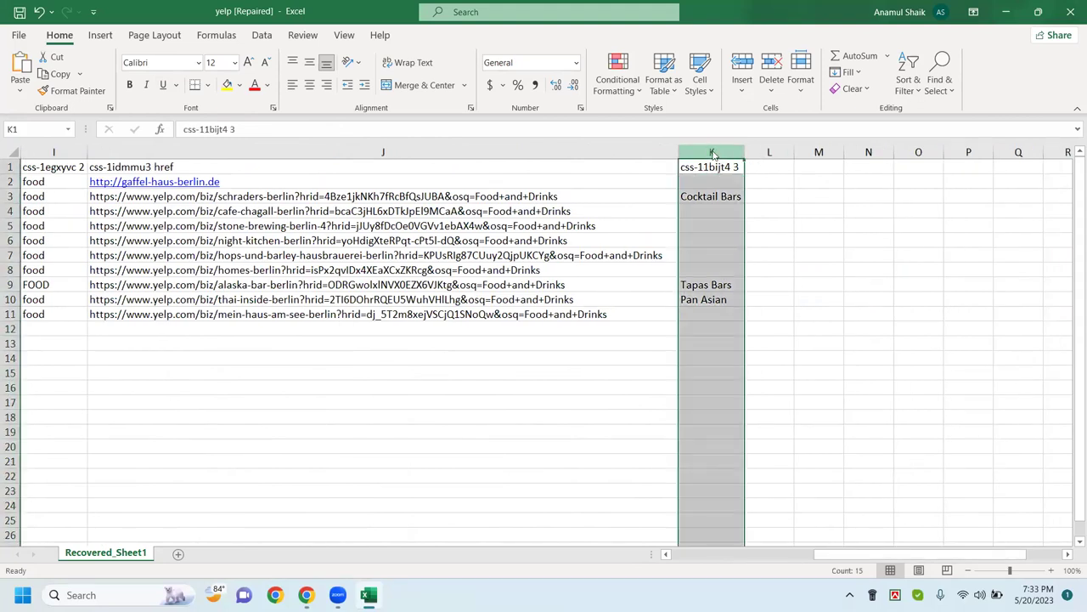
pyautogui.rightClick(712, 152)
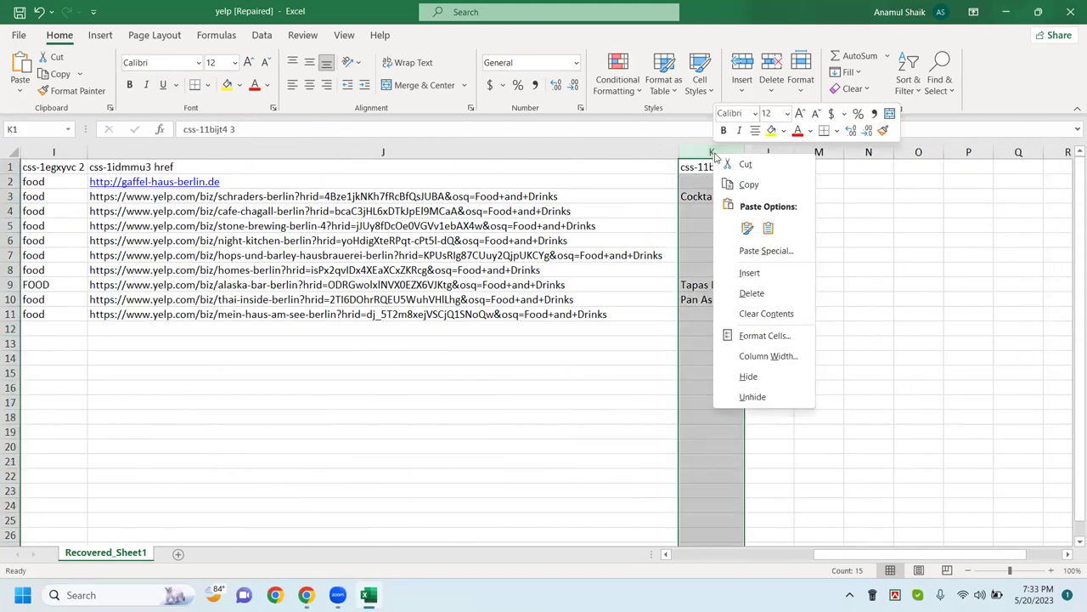
pyautogui.click(750, 293)
# Step: Enter the header 'email' in K1 and minimize the workbook
pyautogui.click(703, 164)
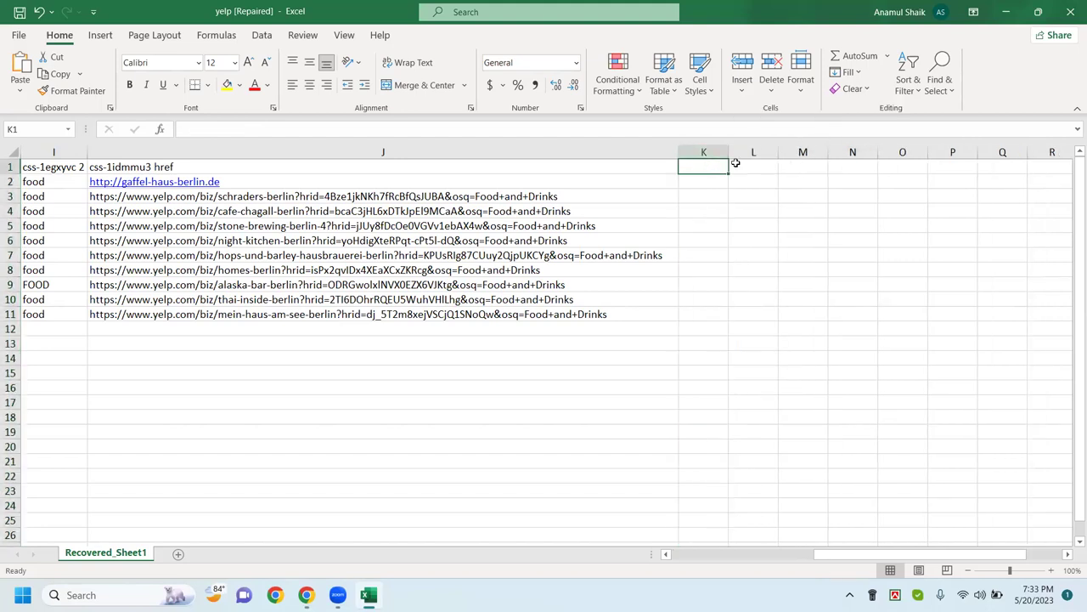
pyautogui.write('email')
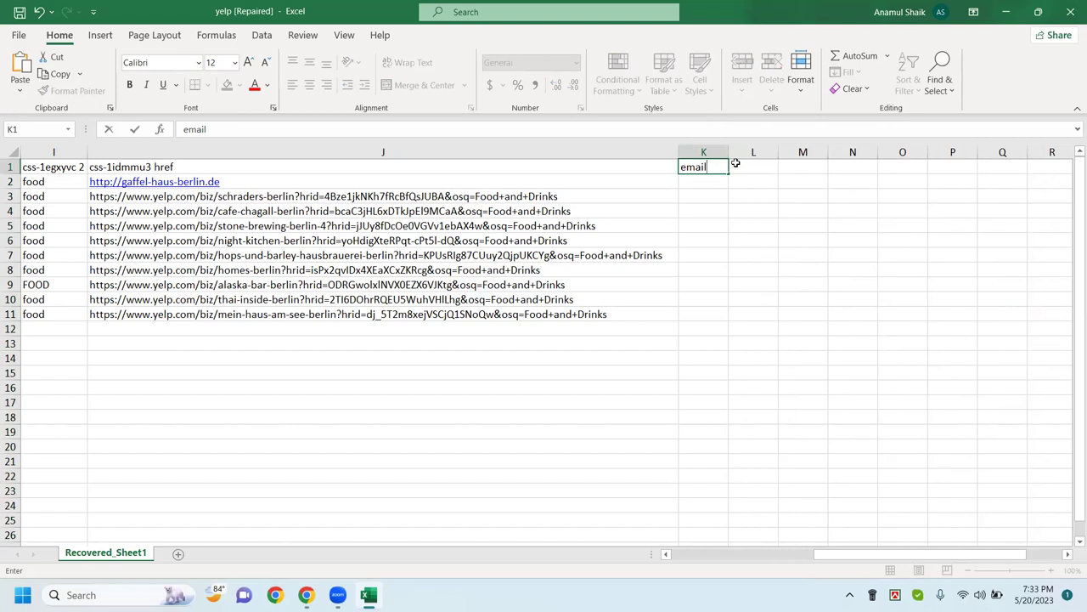
pyautogui.press('Return')
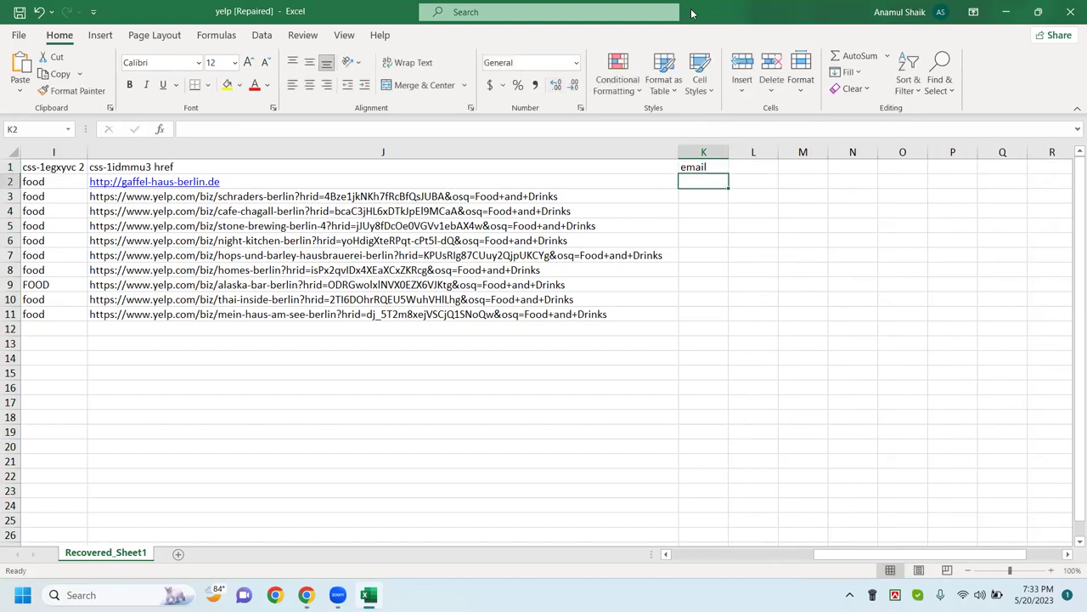
pyautogui.click(1004, 11)
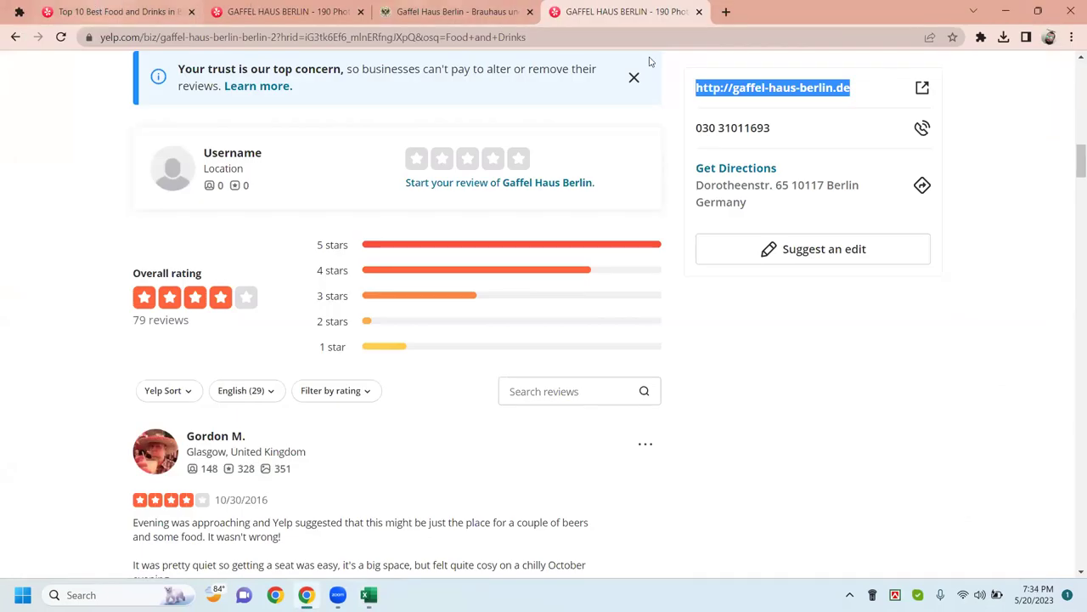
# Step: From the Yelp Berlin results, open the Gaffel Haus Berlin listing in a new tab
pyautogui.click(119, 12)
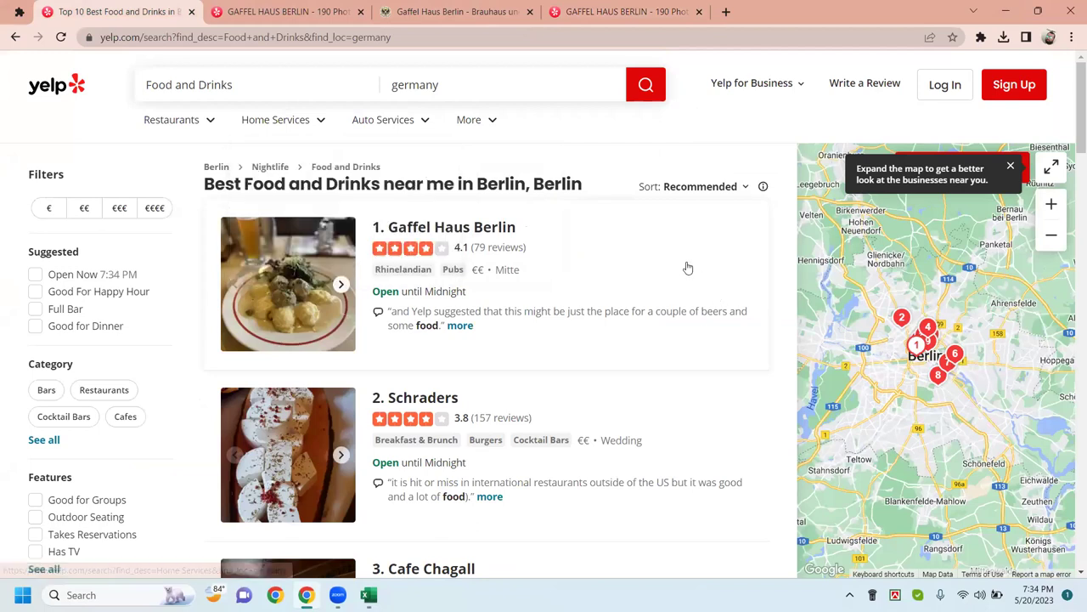
pyautogui.scroll(-3, 688, 268)
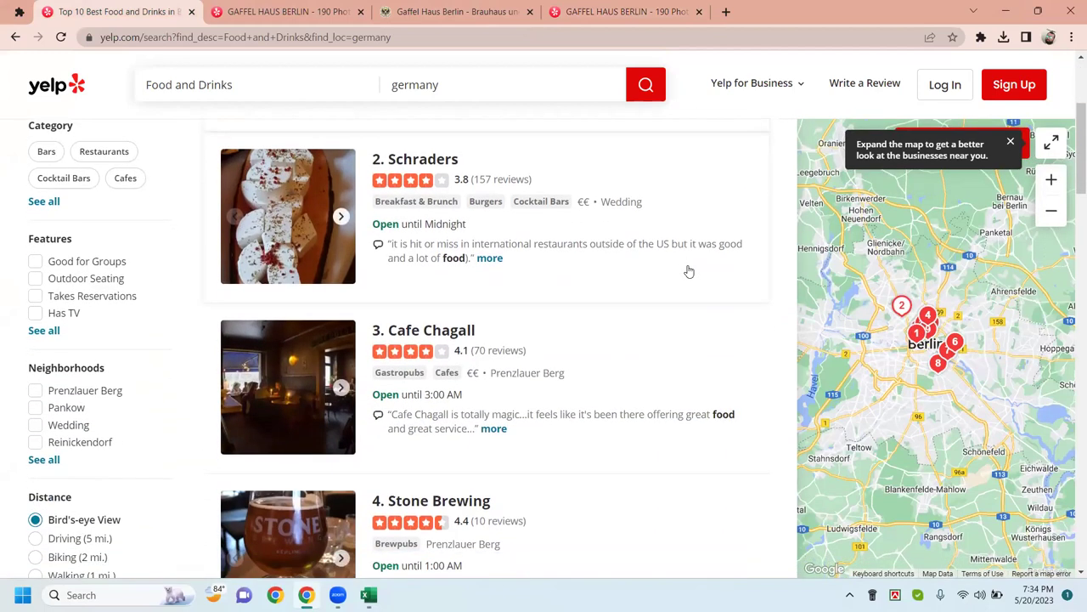
pyautogui.scroll(-6, 689, 271)
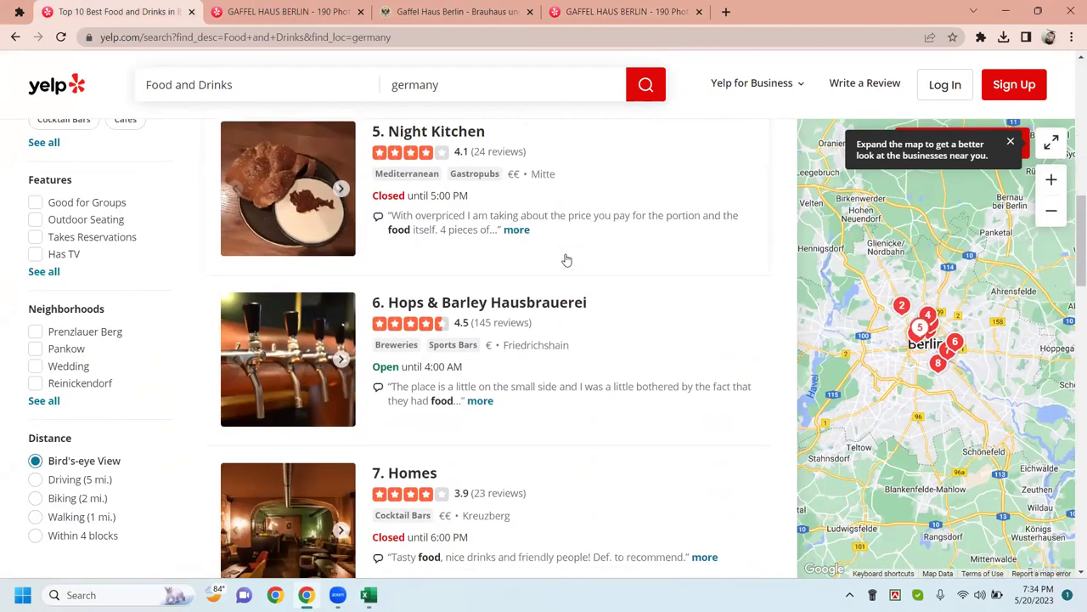
pyautogui.scroll(-5, 566, 259)
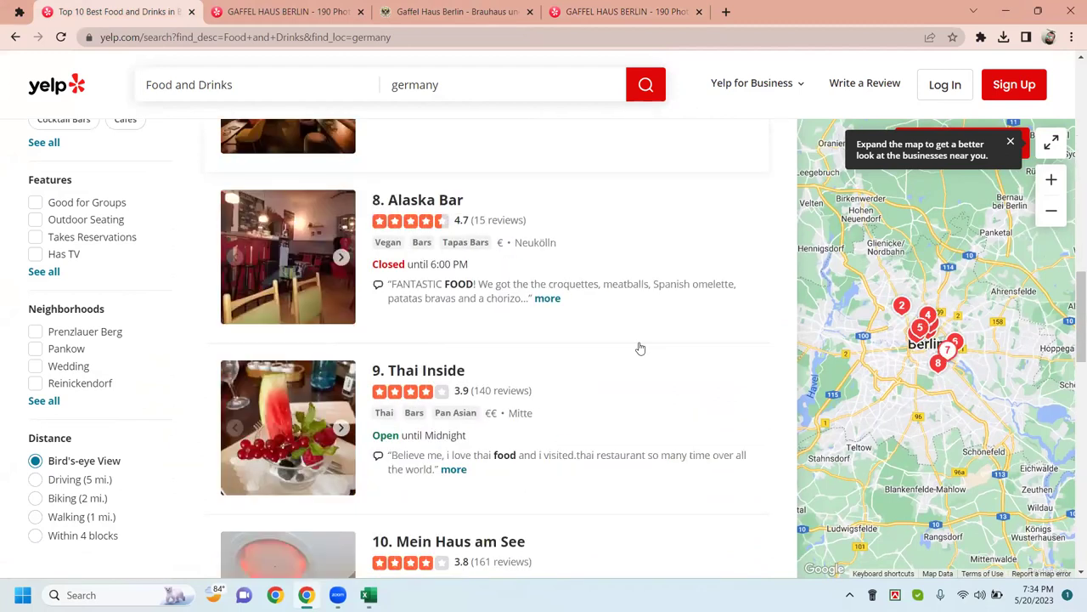
pyautogui.scroll(-5, 561, 350)
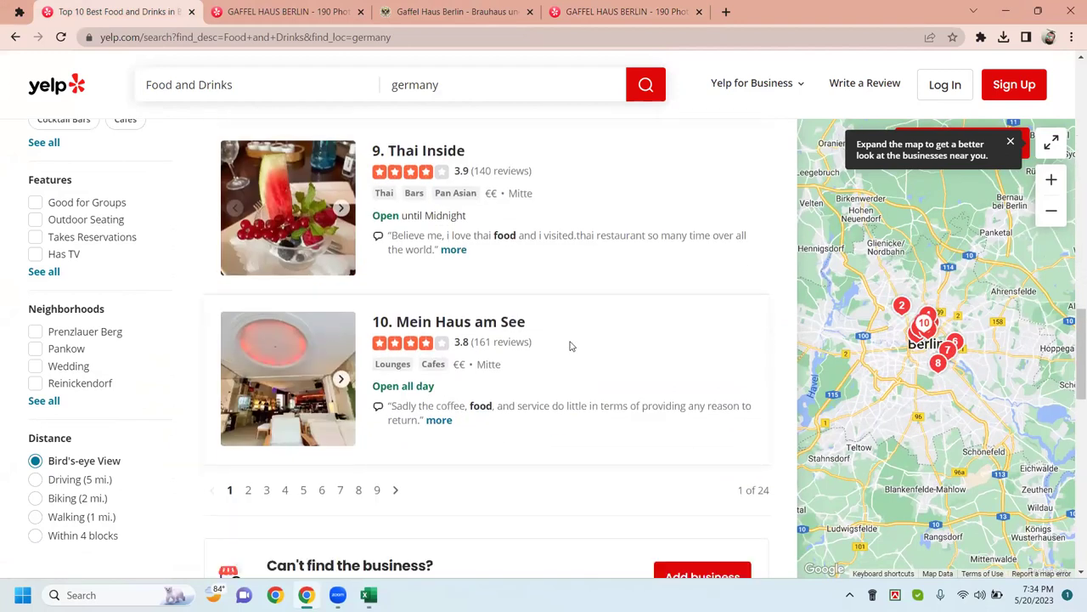
pyautogui.scroll(7, 570, 344)
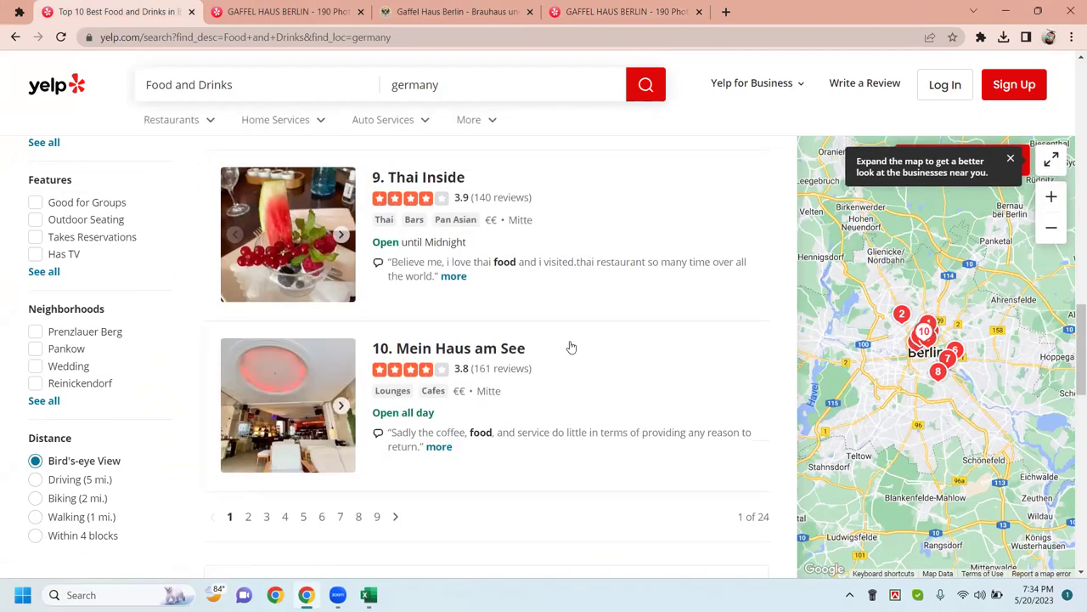
pyautogui.scroll(10, 434, 316)
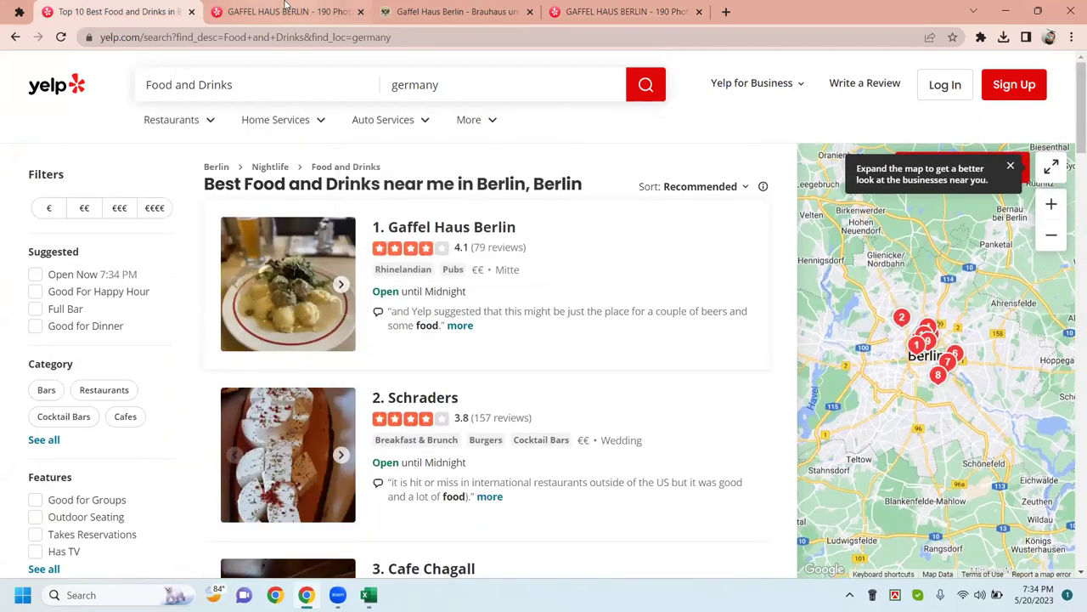
pyautogui.rightClick(431, 231)
pyautogui.click(459, 237)
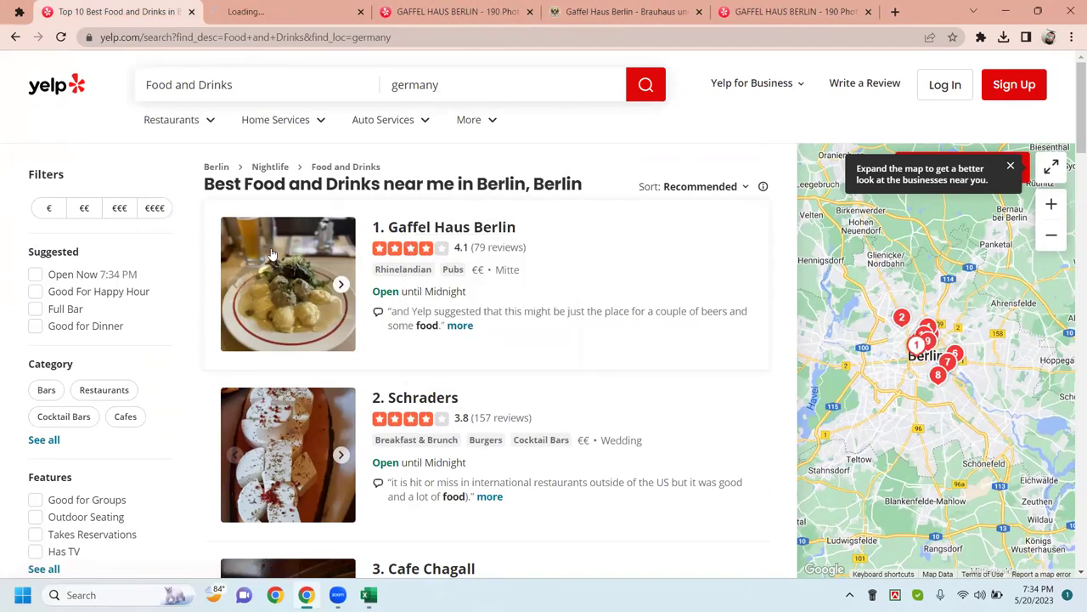
# Step: Close the three duplicate Gaffel Haus tabs and switch to the fresh listing
pyautogui.click(529, 12)
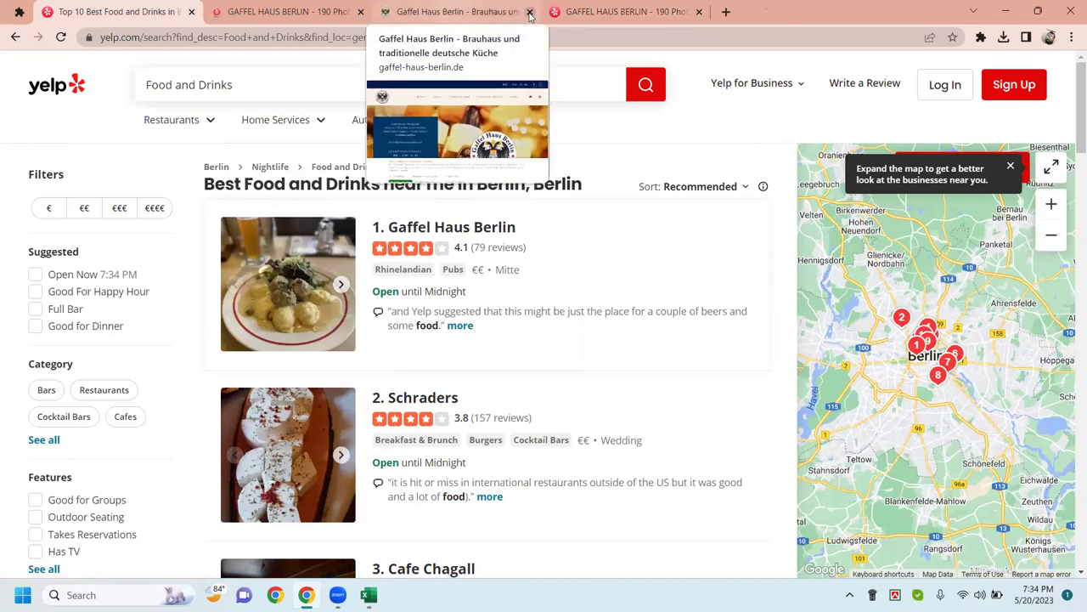
pyautogui.click(530, 12)
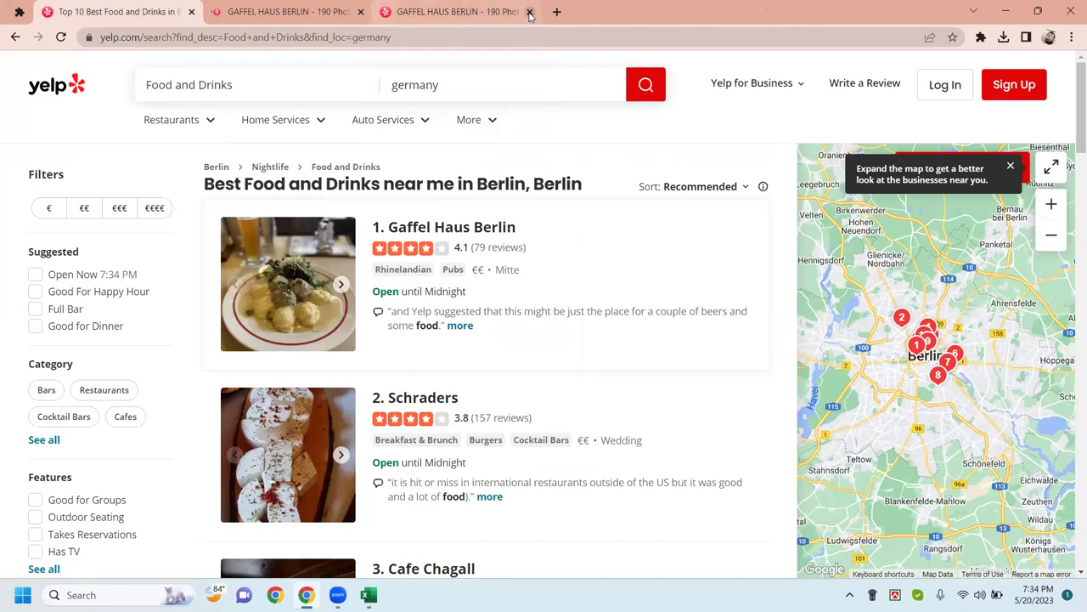
pyautogui.click(529, 12)
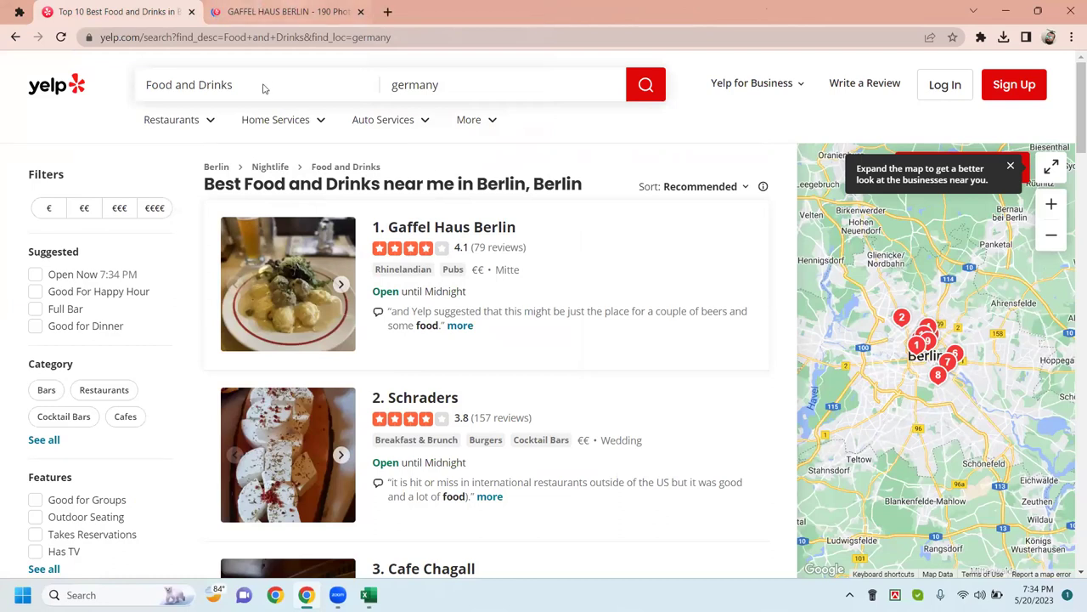
pyautogui.click(287, 12)
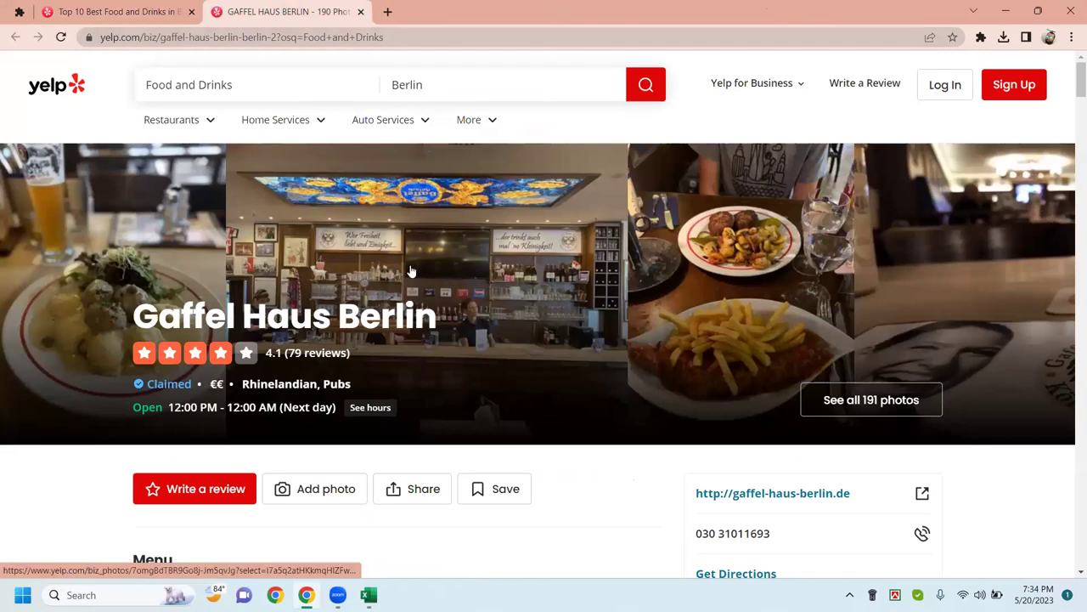
pyautogui.scroll(-2, 618, 260)
pyautogui.scroll(-3, 705, 278)
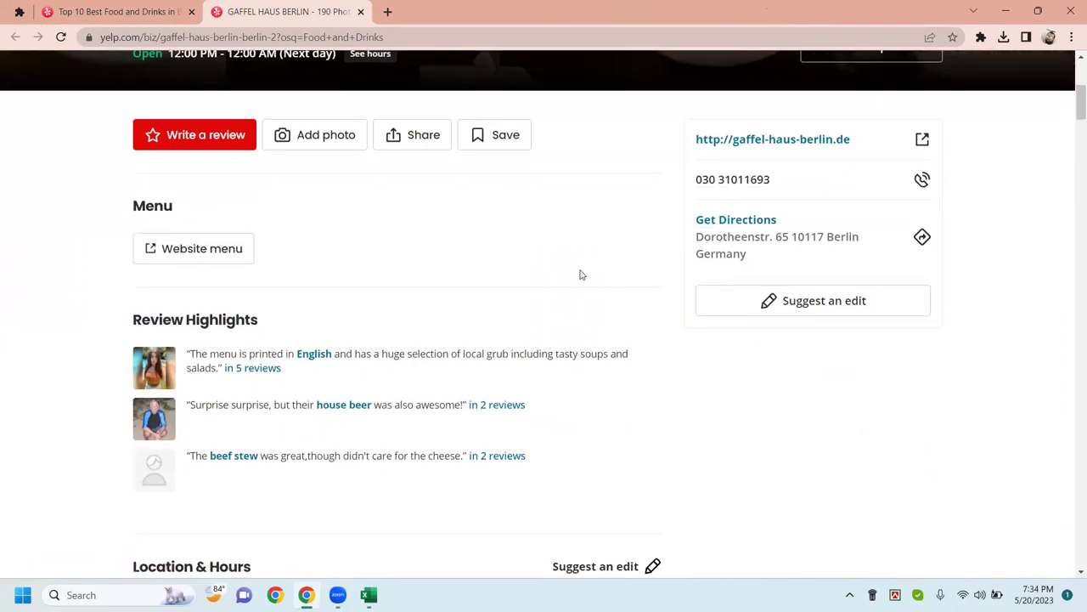
pyautogui.scroll(-6, 605, 273)
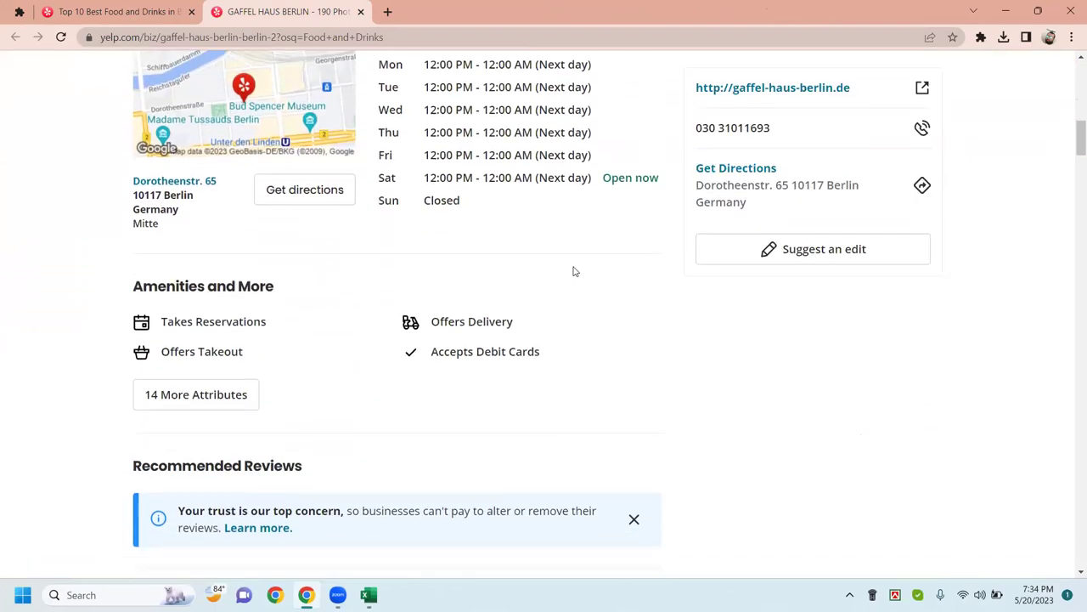
pyautogui.scroll(-5, 575, 272)
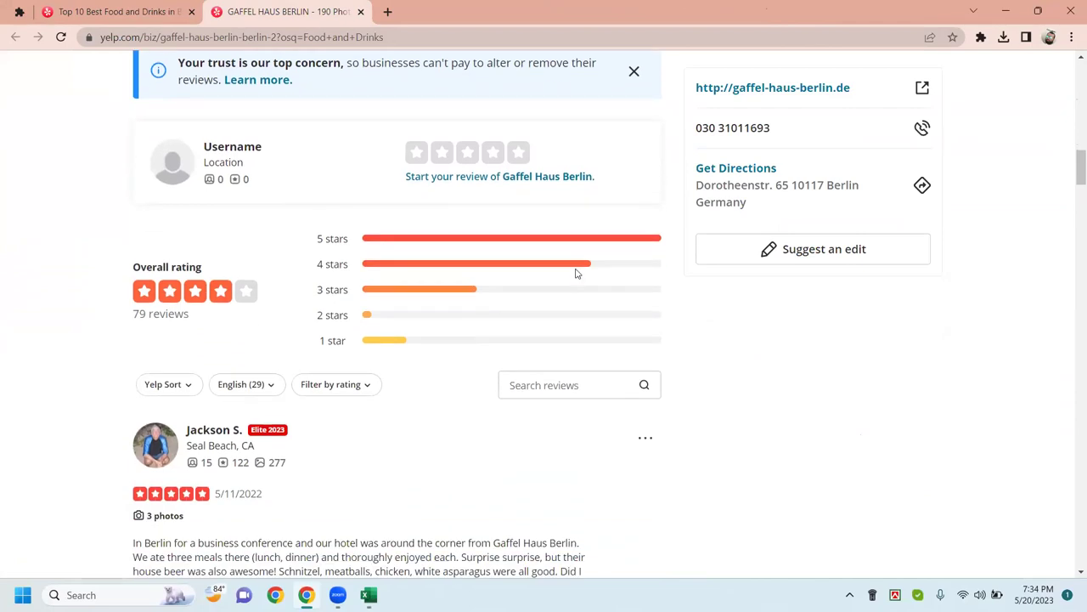
pyautogui.scroll(-12, 578, 280)
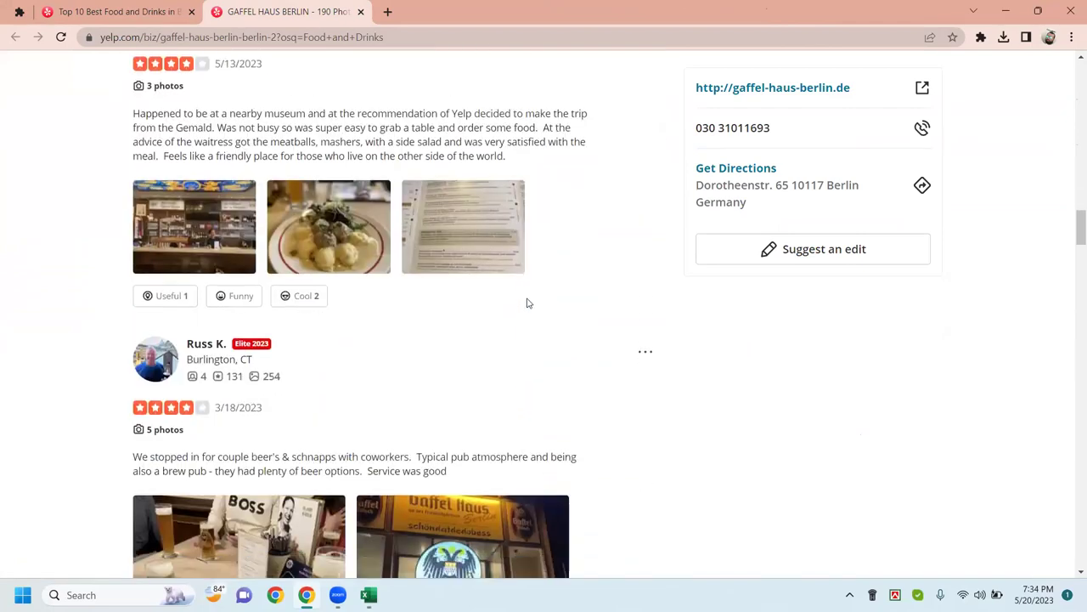
pyautogui.scroll(3, 527, 303)
pyautogui.scroll(9, 529, 298)
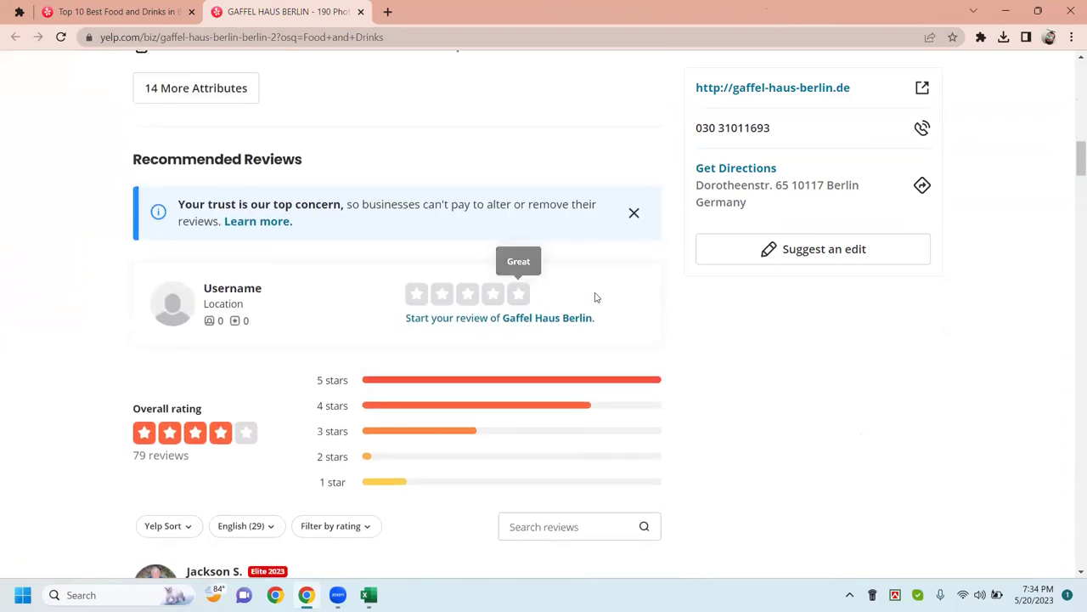
pyautogui.scroll(4, 596, 293)
pyautogui.scroll(7, 596, 290)
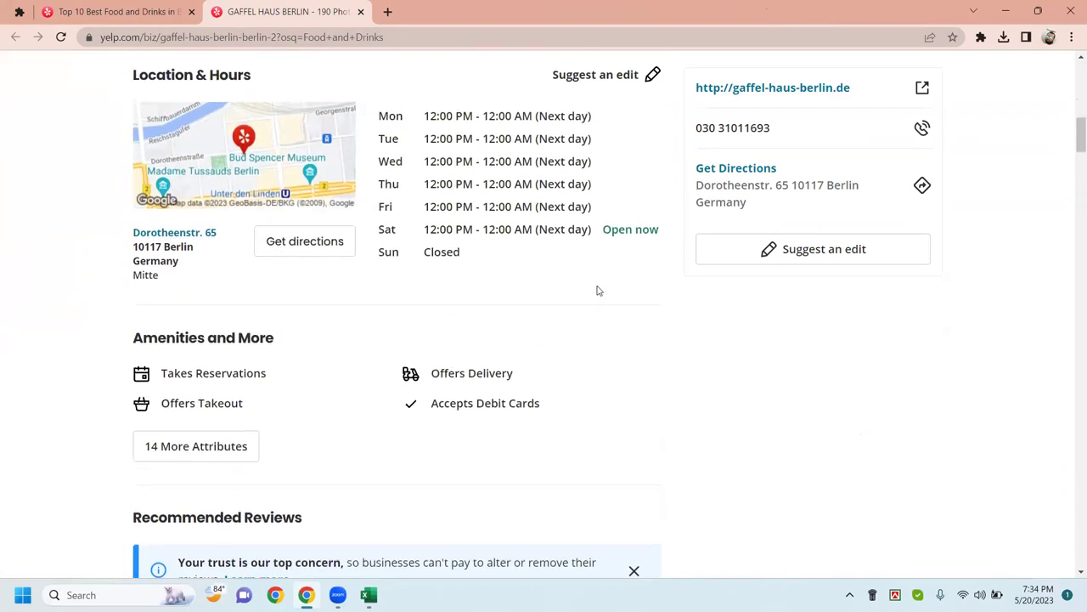
pyautogui.scroll(1, 596, 290)
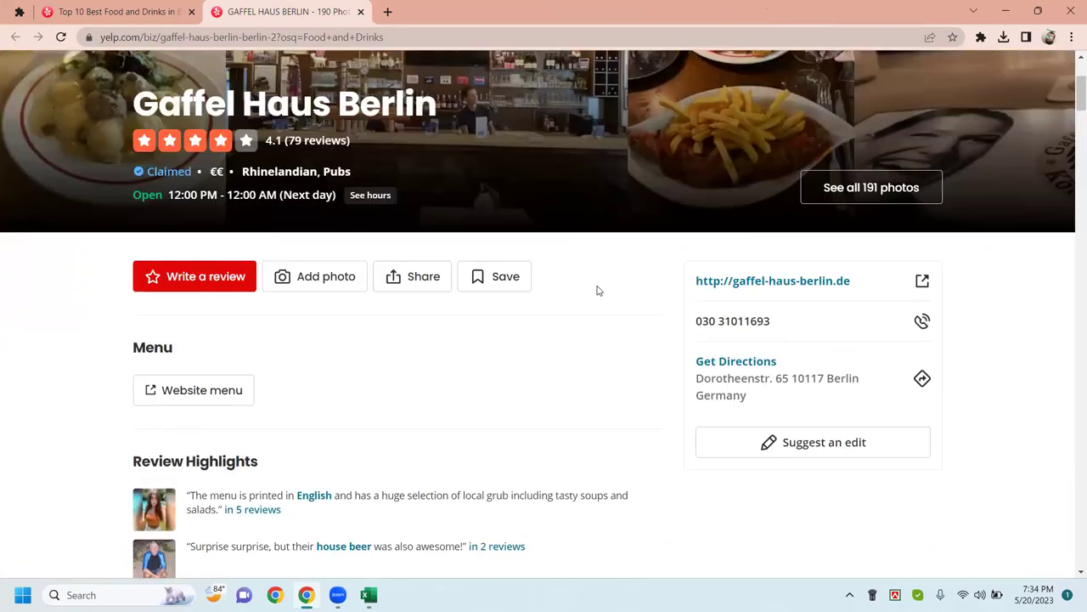
pyautogui.scroll(3, 598, 291)
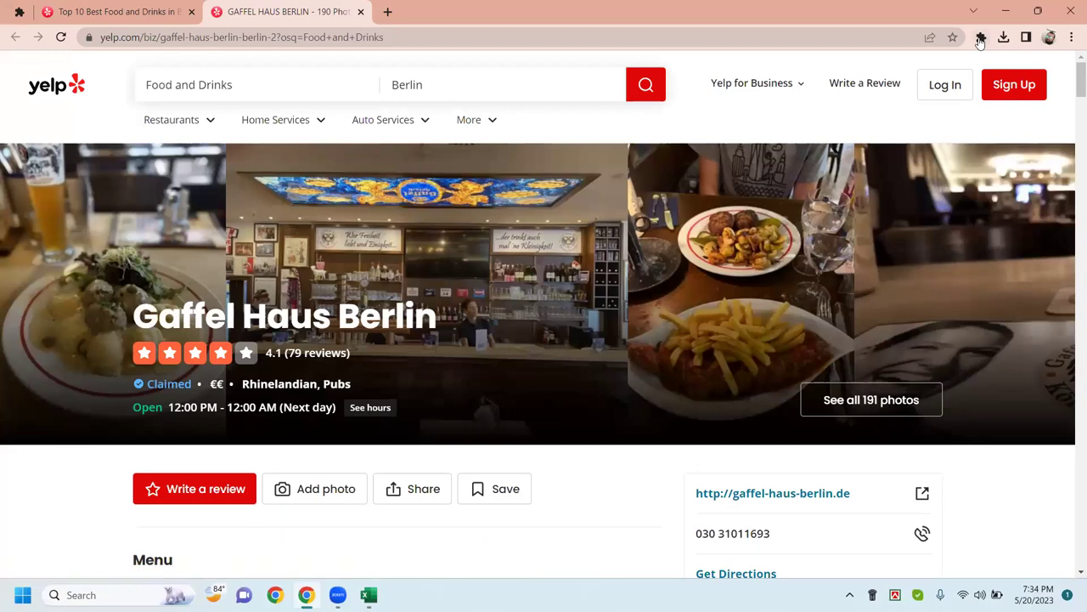
# Step: Run Email Extractor on the Yelp page, turn on autosave, then close the extractor's tab
pyautogui.click(980, 37)
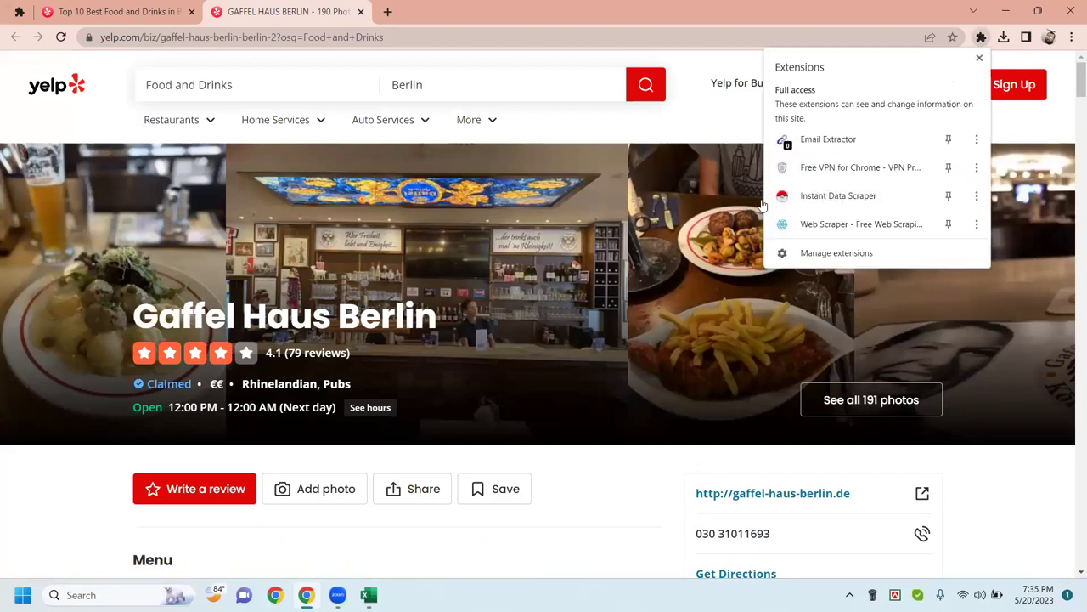
pyautogui.click(825, 140)
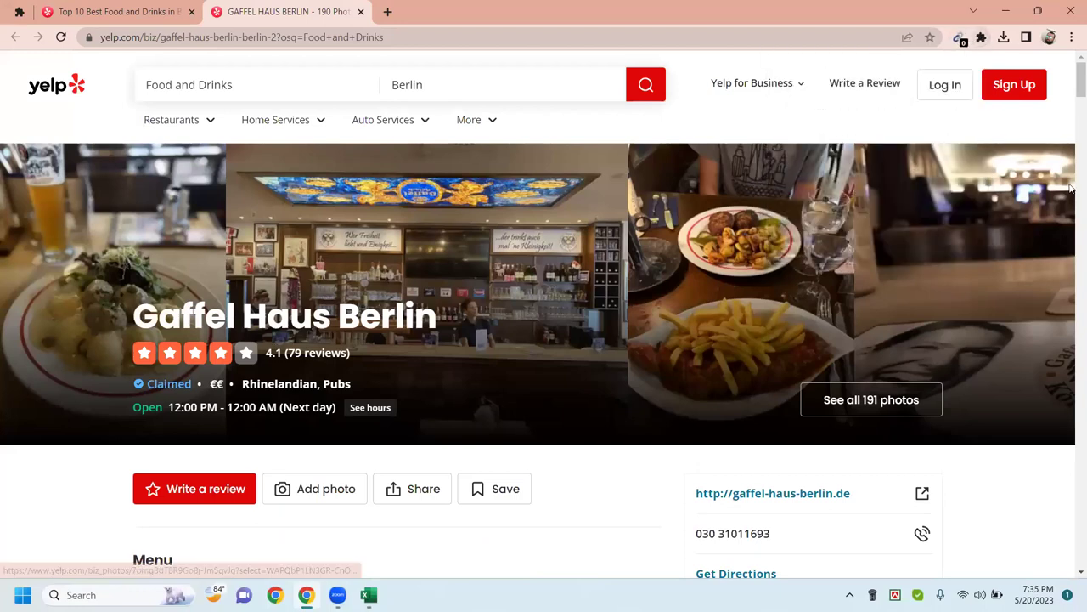
pyautogui.click(960, 38)
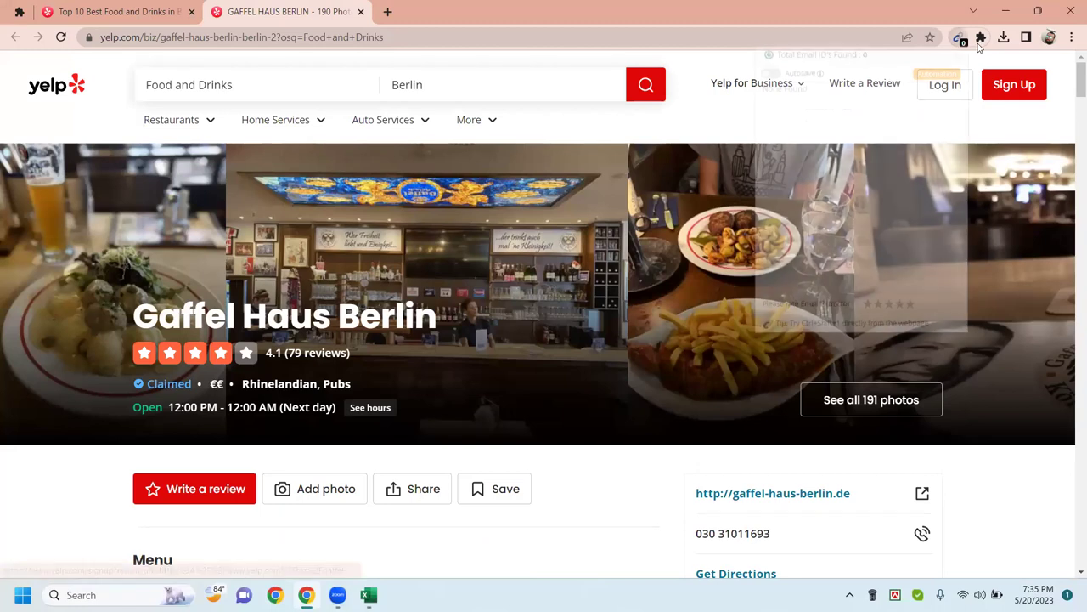
pyautogui.click(770, 75)
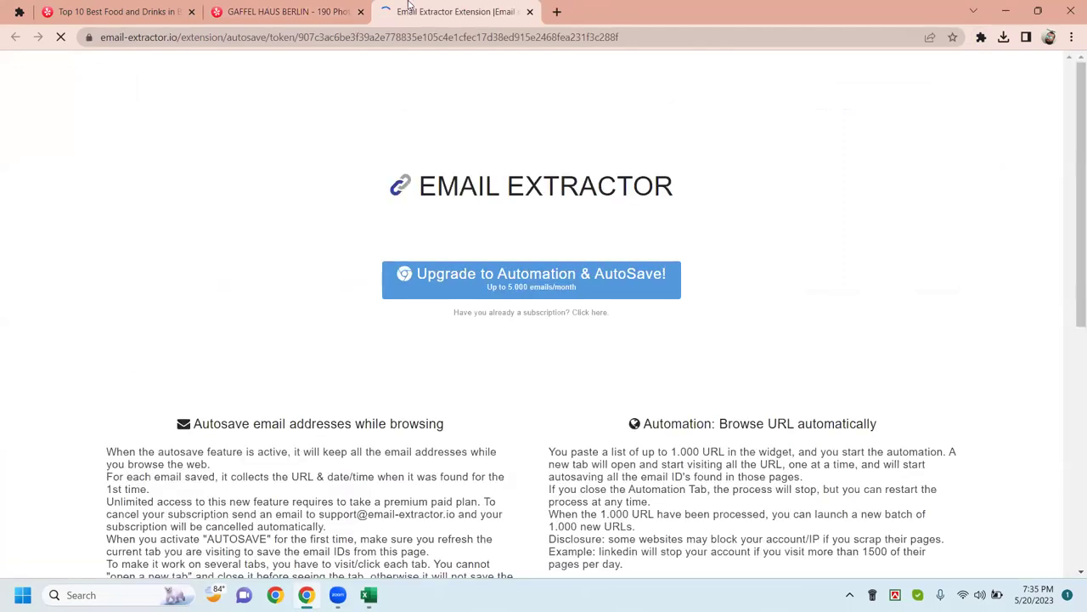
pyautogui.click(528, 12)
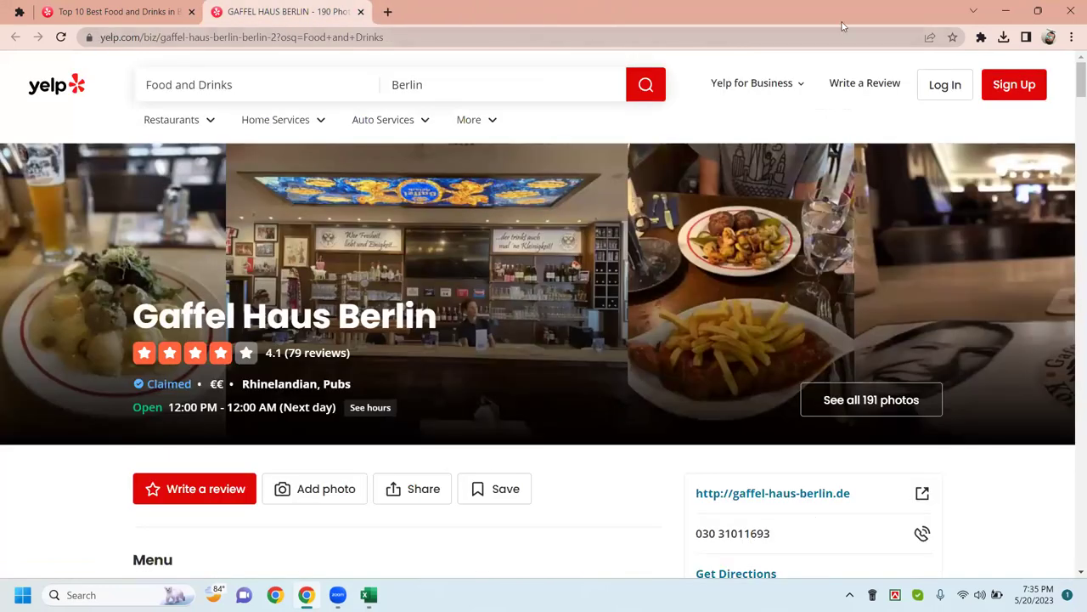
# Step: Open the gaffel-haus-berlin.de link from the Yelp listing in a new tab and view it
pyautogui.scroll(-1, 575, 385)
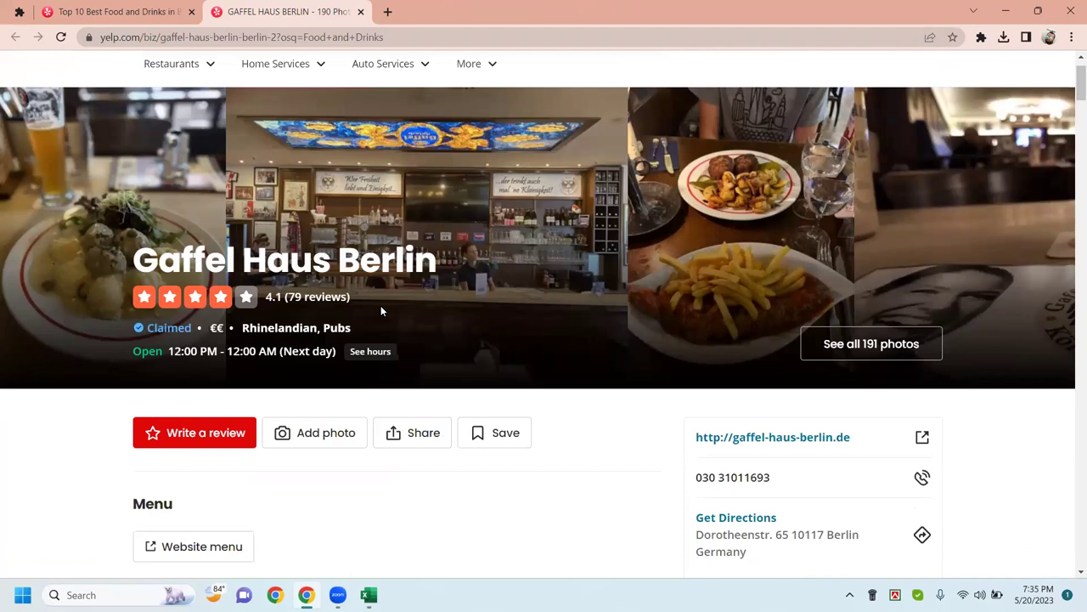
pyautogui.scroll(-1, 281, 373)
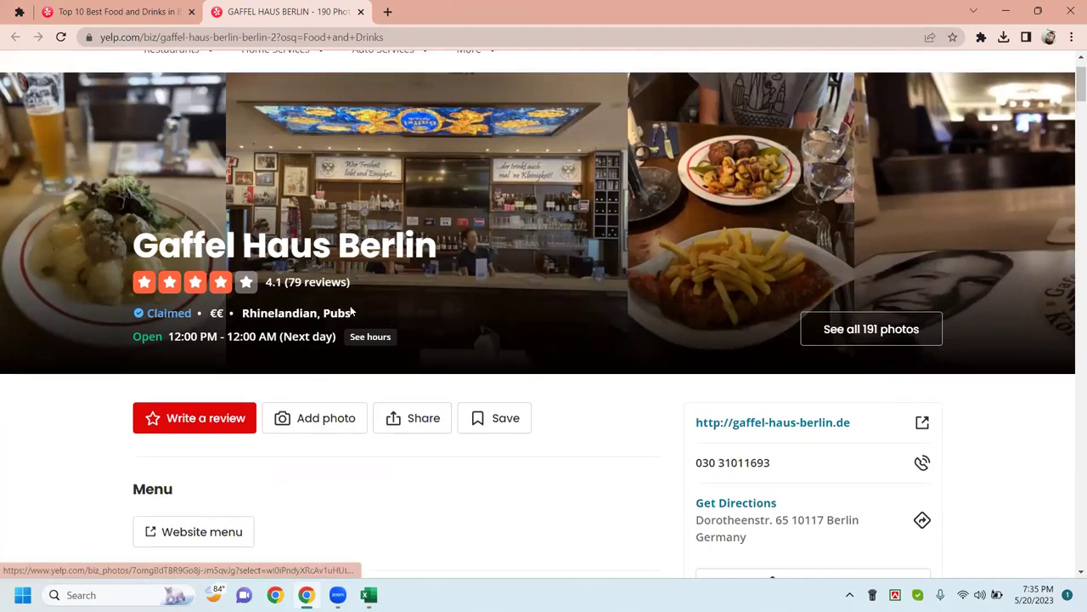
pyautogui.rightClick(761, 424)
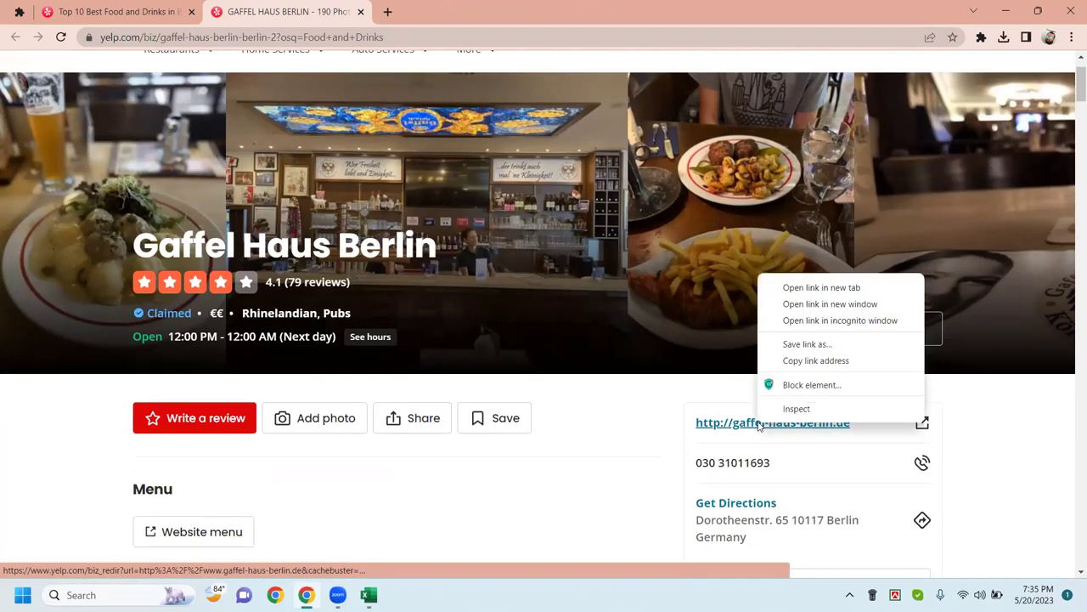
pyautogui.click(804, 288)
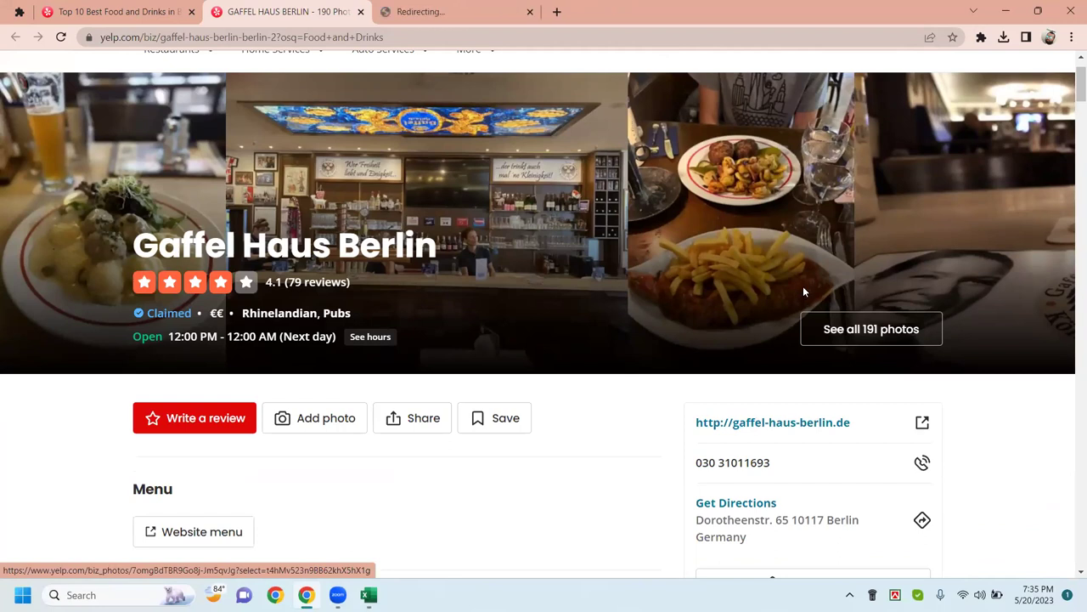
pyautogui.click(416, 9)
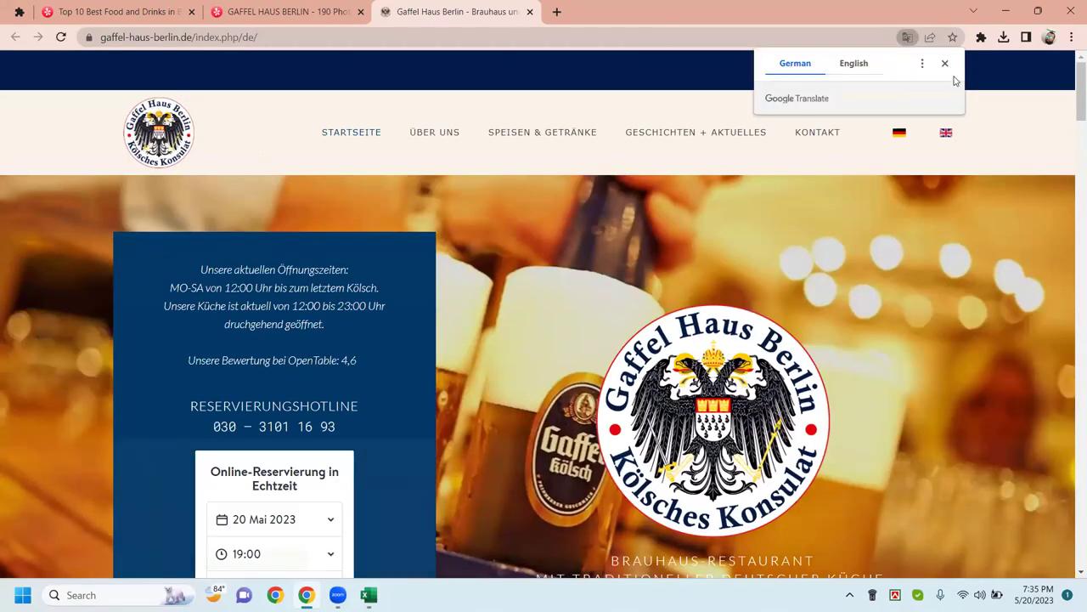
# Step: Dismiss the translation offer and accept all cookies on the Gaffel Haus website
pyautogui.click(330, 105)
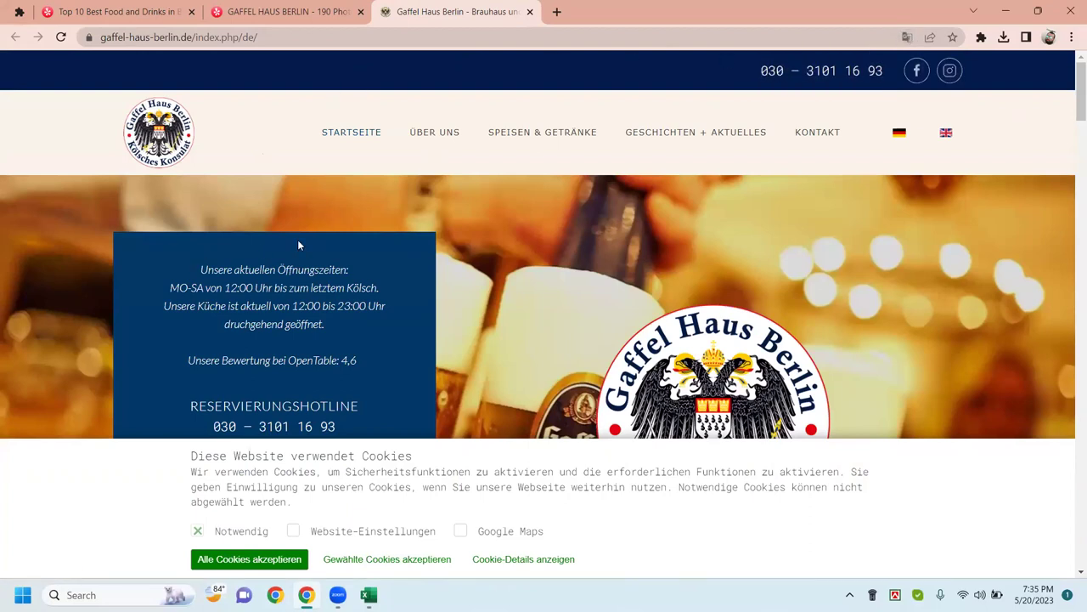
pyautogui.click(229, 559)
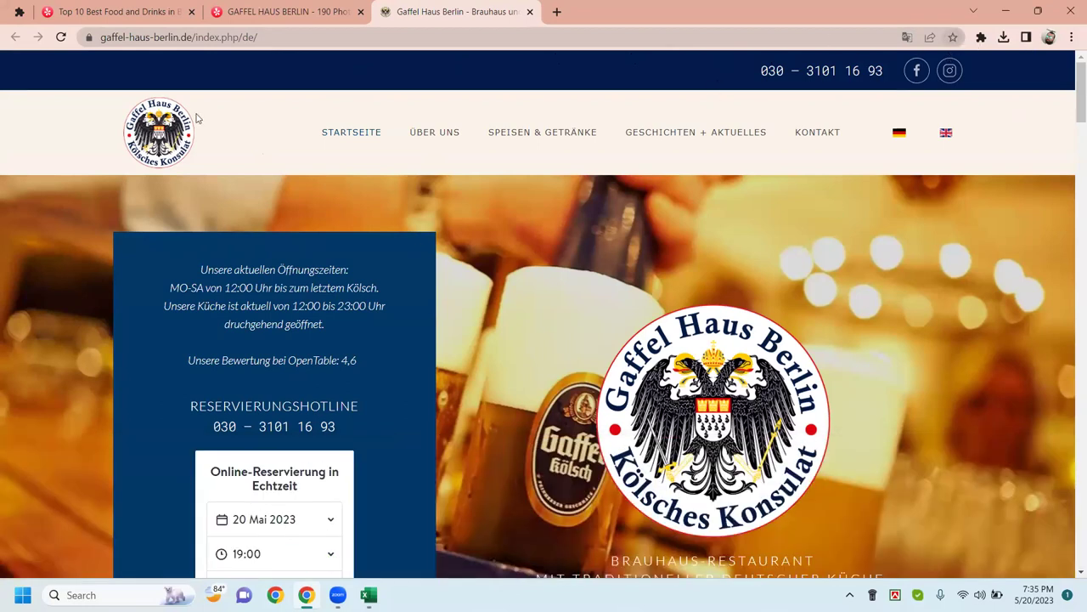
pyautogui.click(980, 38)
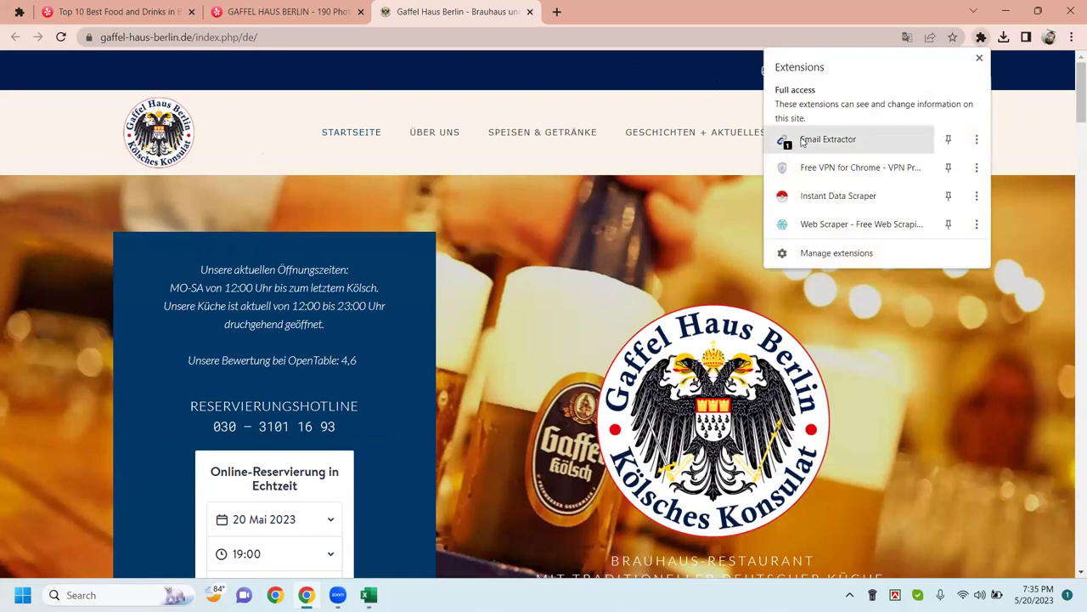
pyautogui.click(646, 4)
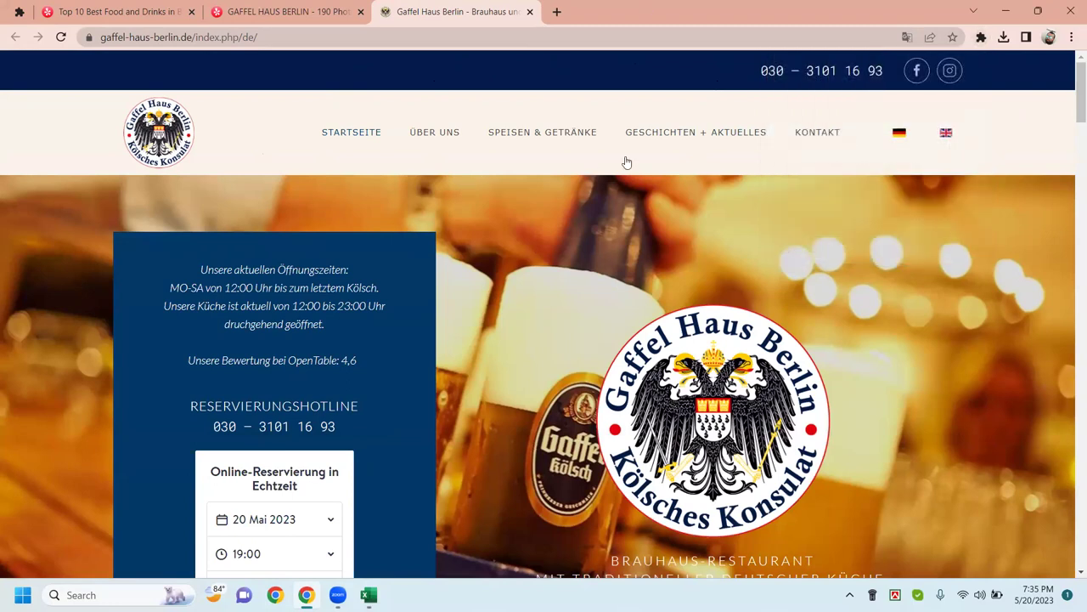
# Step: Scroll down to the PHONE/EMAIL contact section beside the OpenTable reservation form
pyautogui.scroll(-1, 446, 240)
pyautogui.scroll(-10, 586, 238)
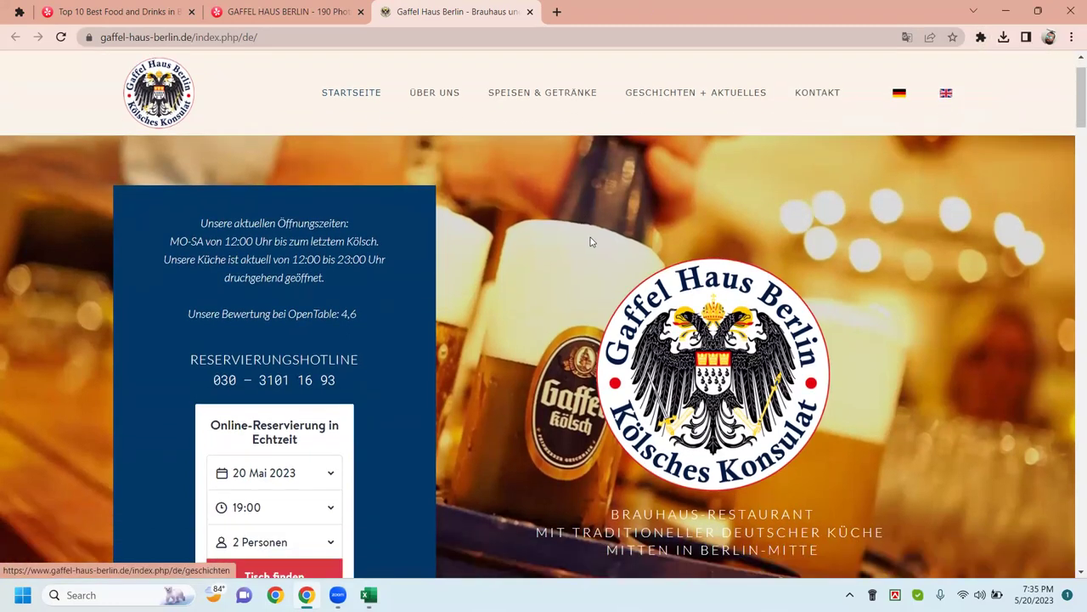
pyautogui.scroll(-3, 596, 242)
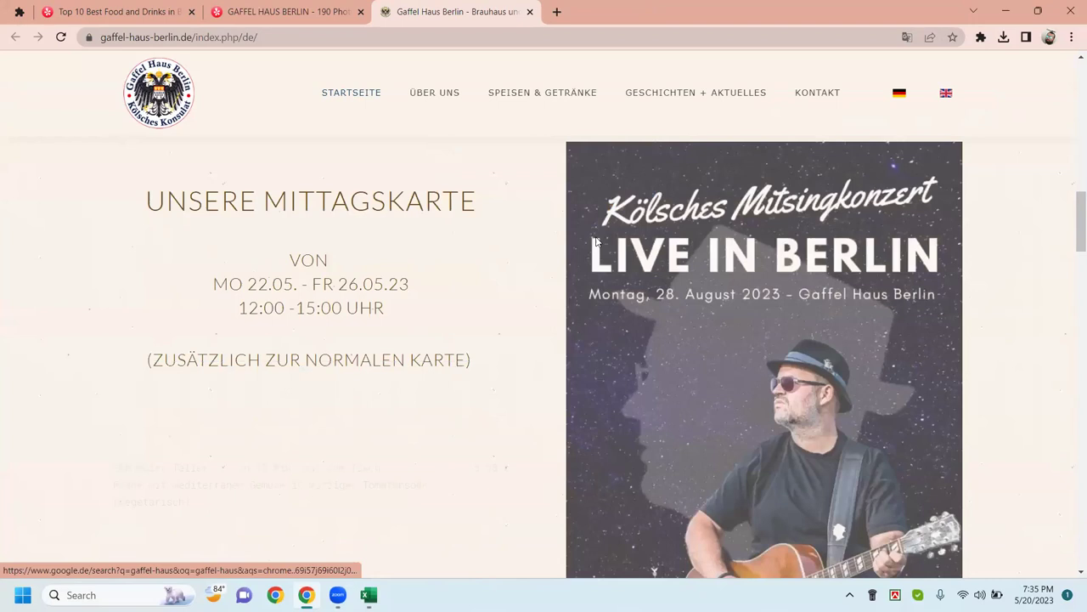
pyautogui.scroll(-7, 596, 242)
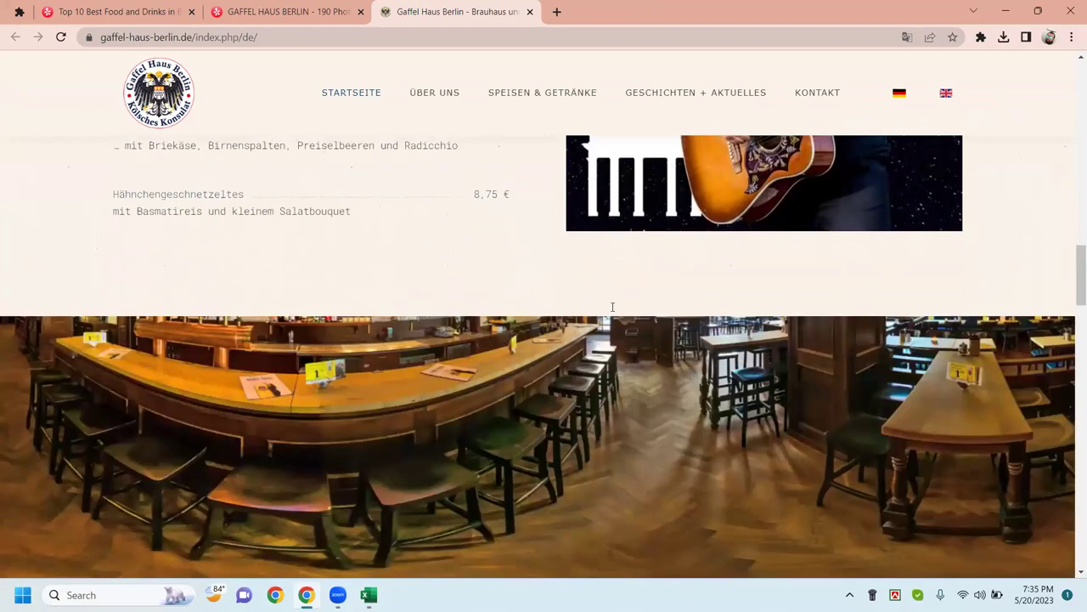
pyautogui.scroll(-2, 613, 306)
pyautogui.scroll(-7, 382, 303)
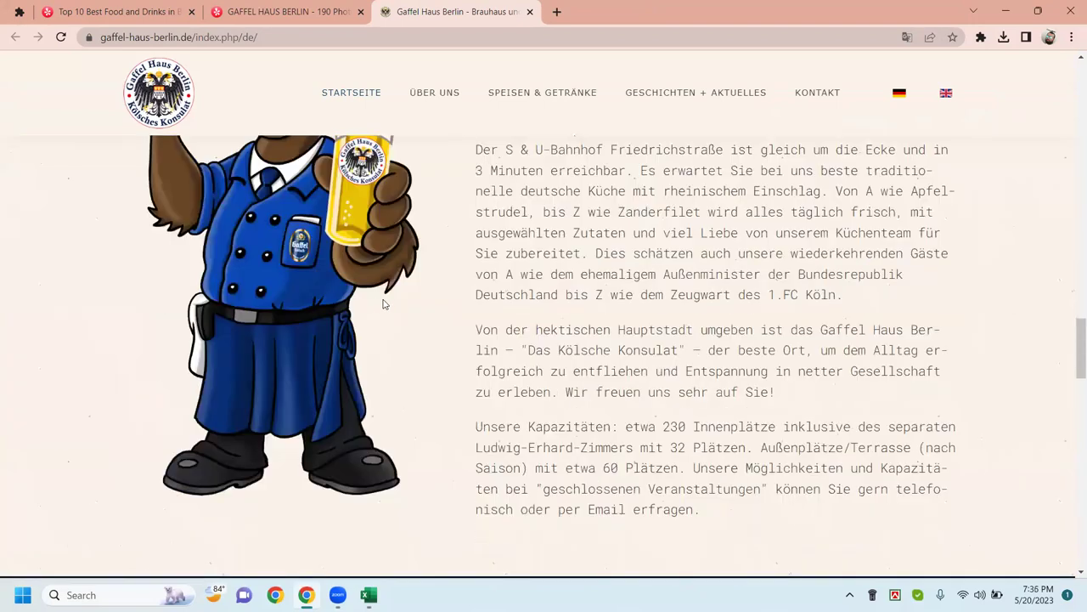
pyautogui.scroll(-2, 695, 291)
pyautogui.scroll(-10, 695, 291)
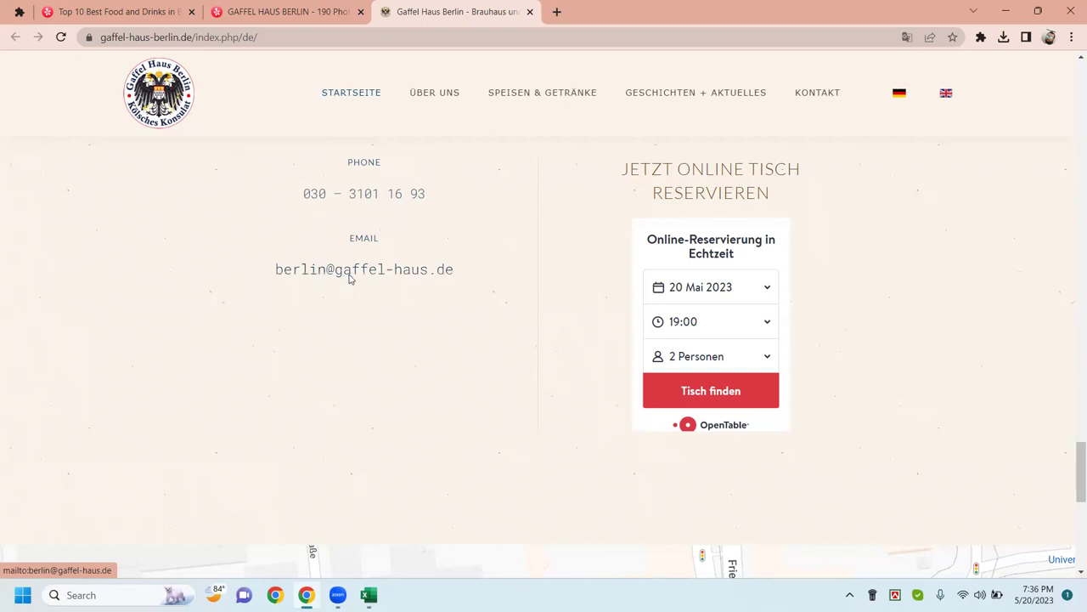
# Step: Run Email Extractor on the Gaffel Haus site, select the found email and enable autosave
pyautogui.click(982, 37)
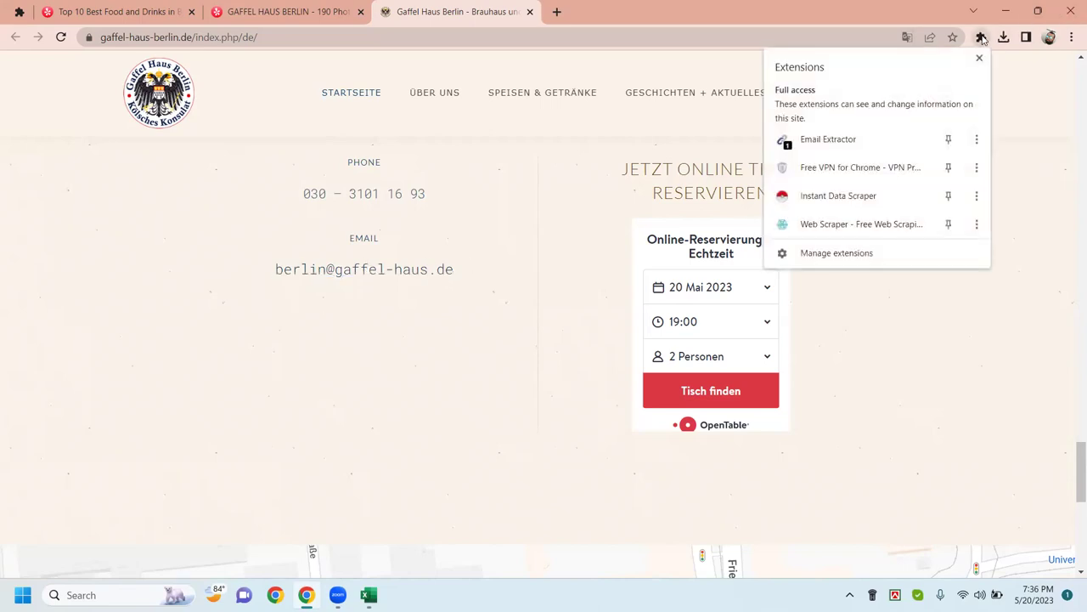
pyautogui.click(811, 140)
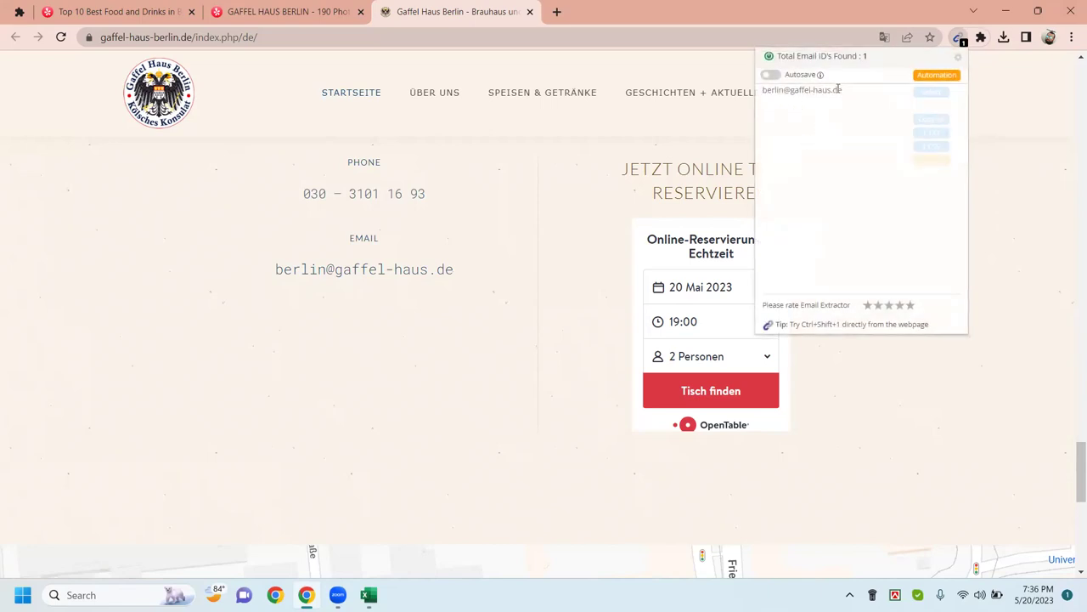
pyautogui.moveTo(842, 90); pyautogui.dragTo(772, 90)
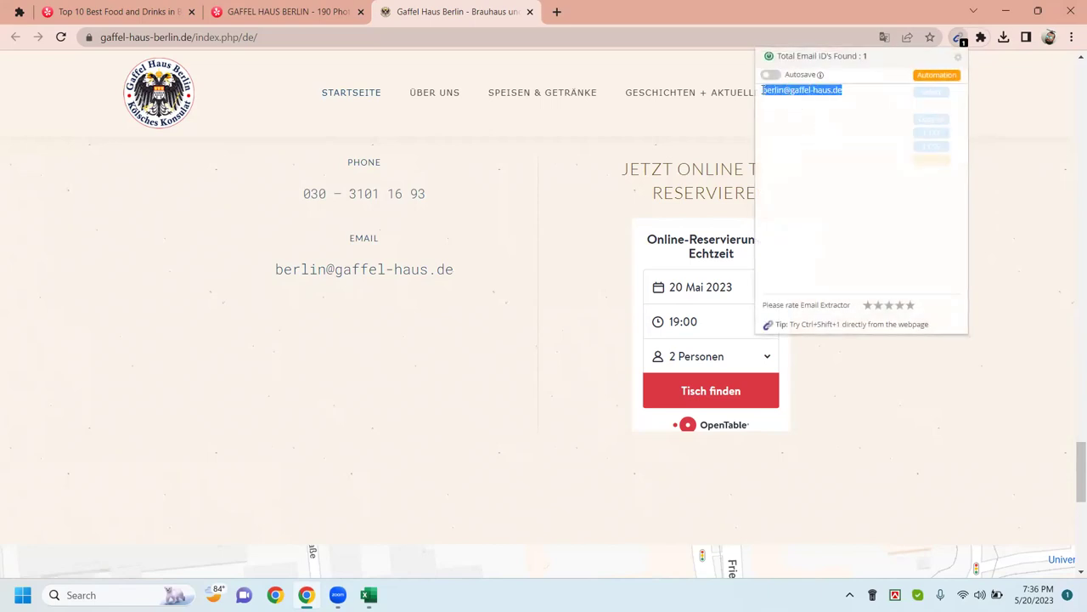
pyautogui.click(767, 76)
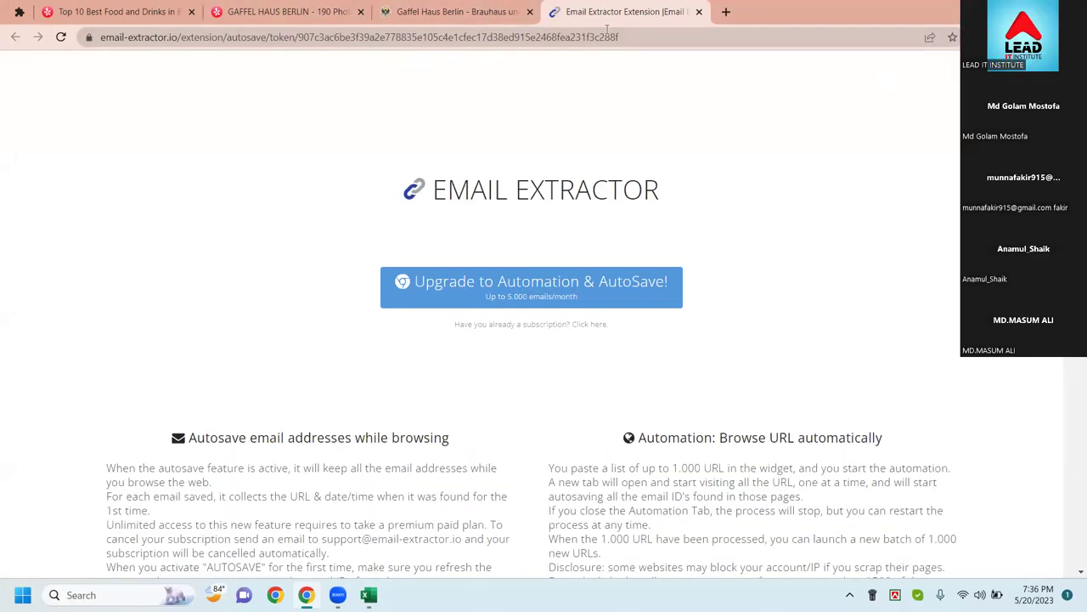
# Step: Dismiss the page's context menu and return to the Gaffel Haus Berlin Yelp tab
pyautogui.rightClick(545, 69)
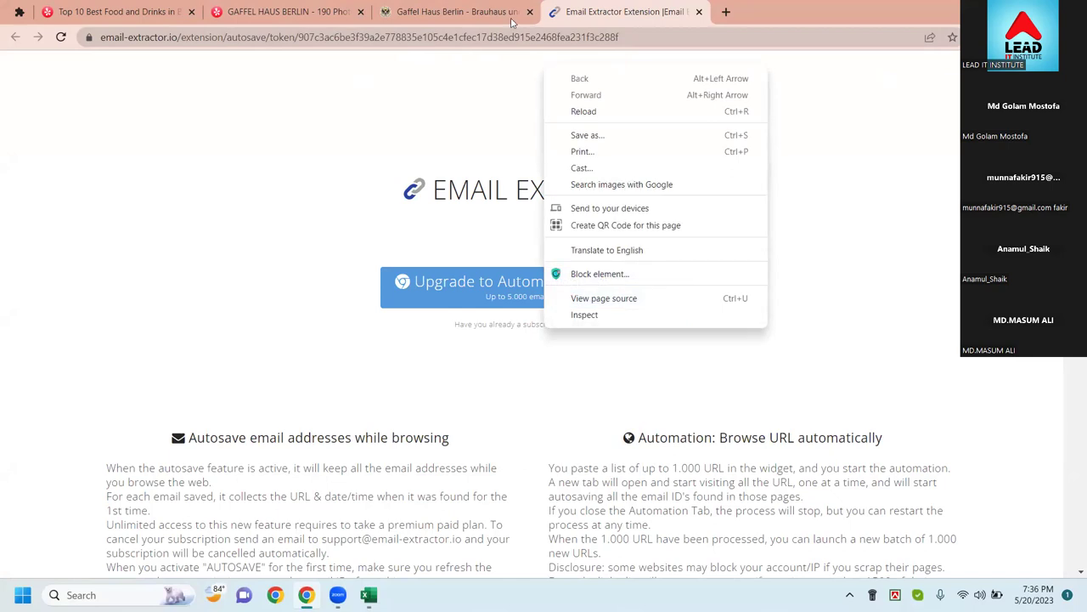
pyautogui.click(485, 121)
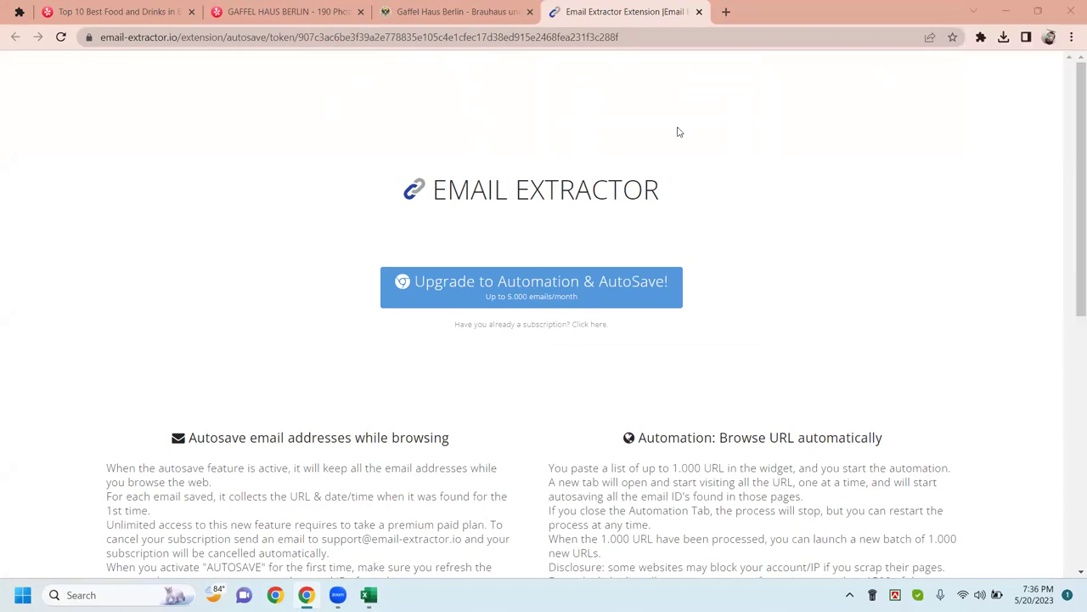
pyautogui.click(288, 11)
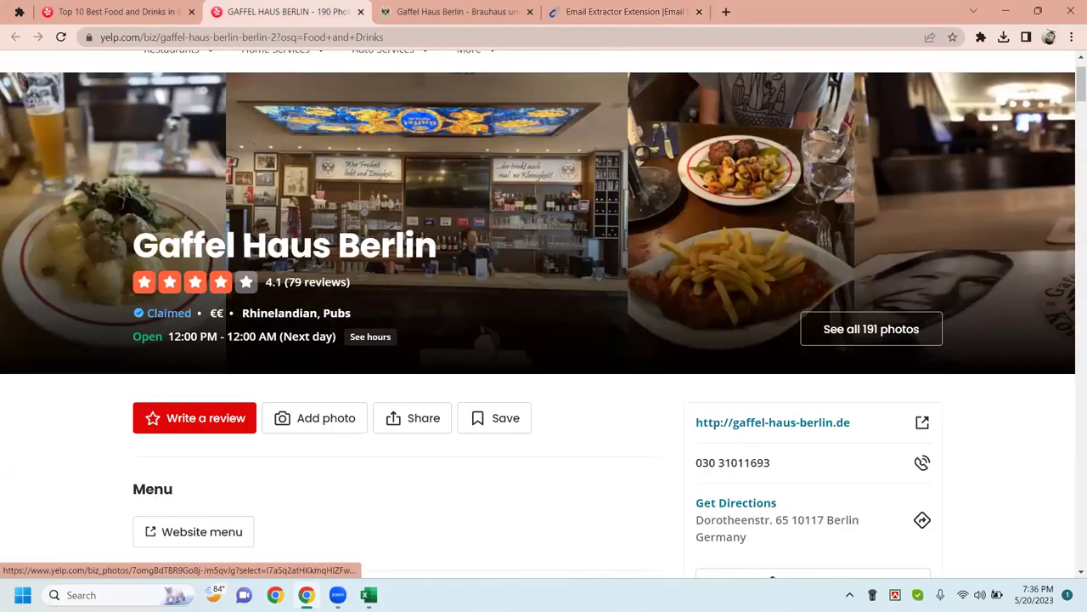
# Step: Paste into email cell K2, then undo the mistakenly pasted website link
pyautogui.click(368, 594)
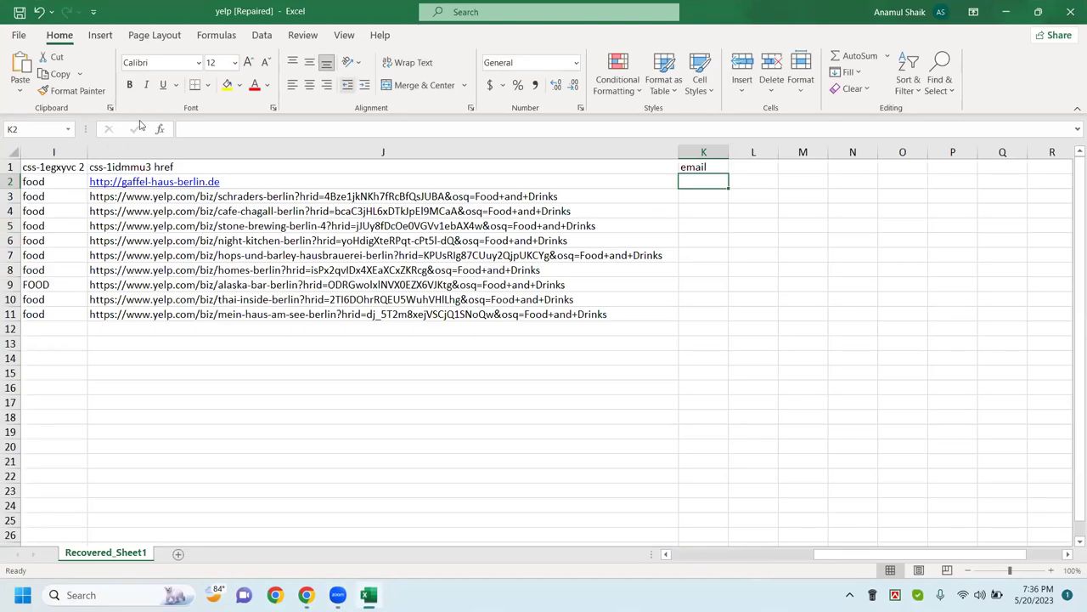
pyautogui.moveTo(859, 554); pyautogui.dragTo(1024, 556)
pyautogui.hscroll(1, 756, 302)
pyautogui.doubleClick(704, 179)
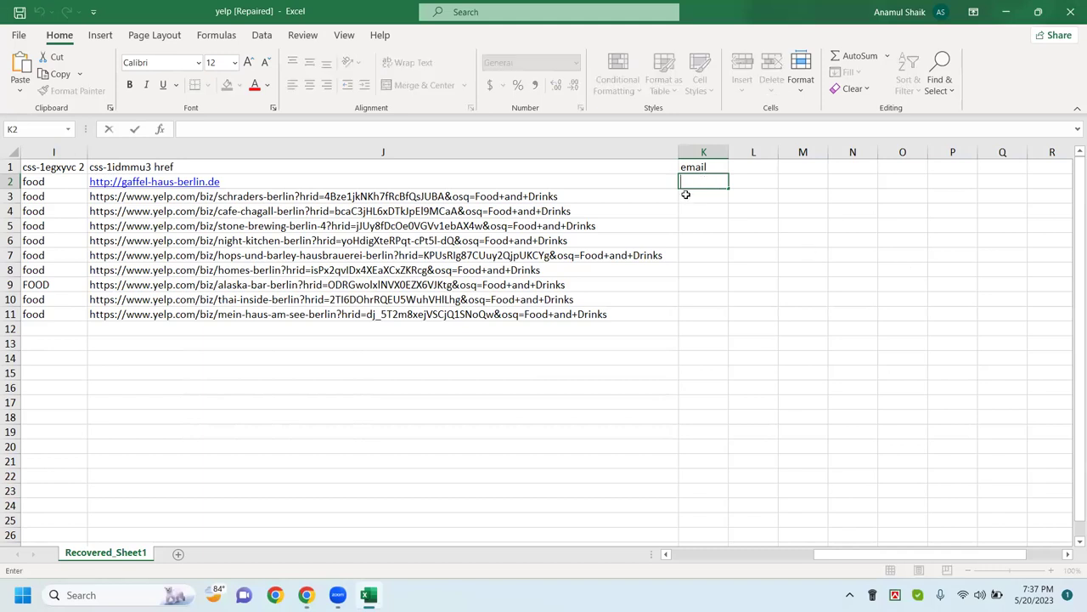
pyautogui.write('http://gaffel-haus-berlin.de')
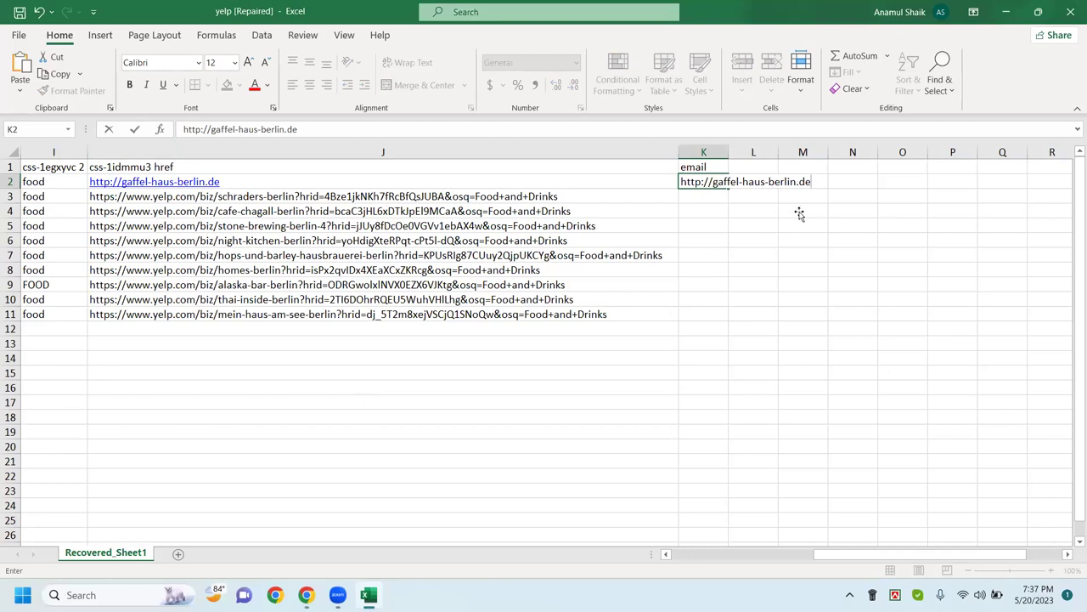
pyautogui.hotkey('ctrl', 'z')
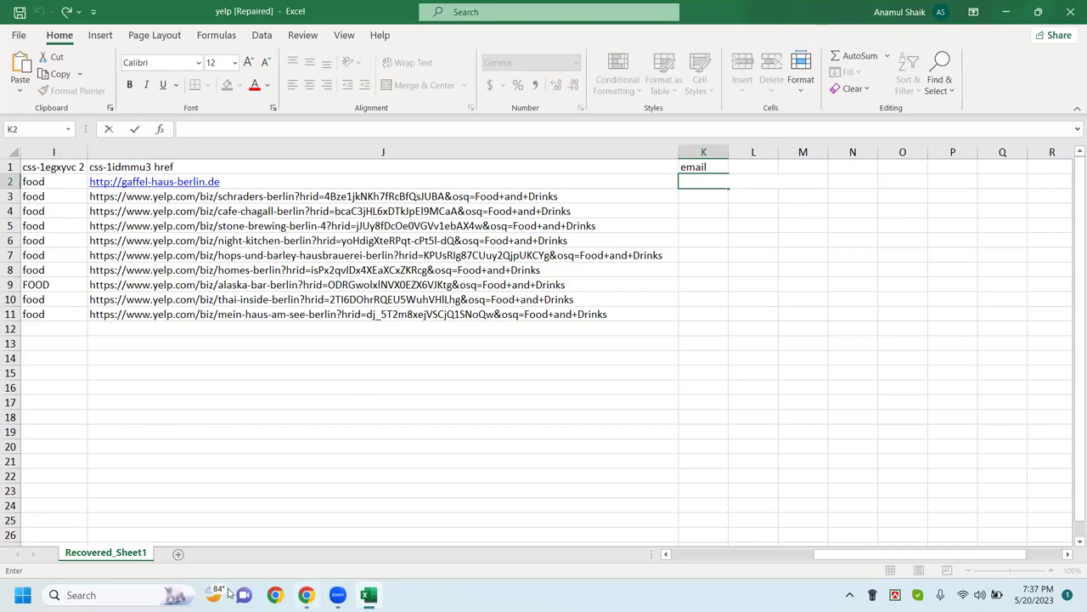
pyautogui.click(322, 547)
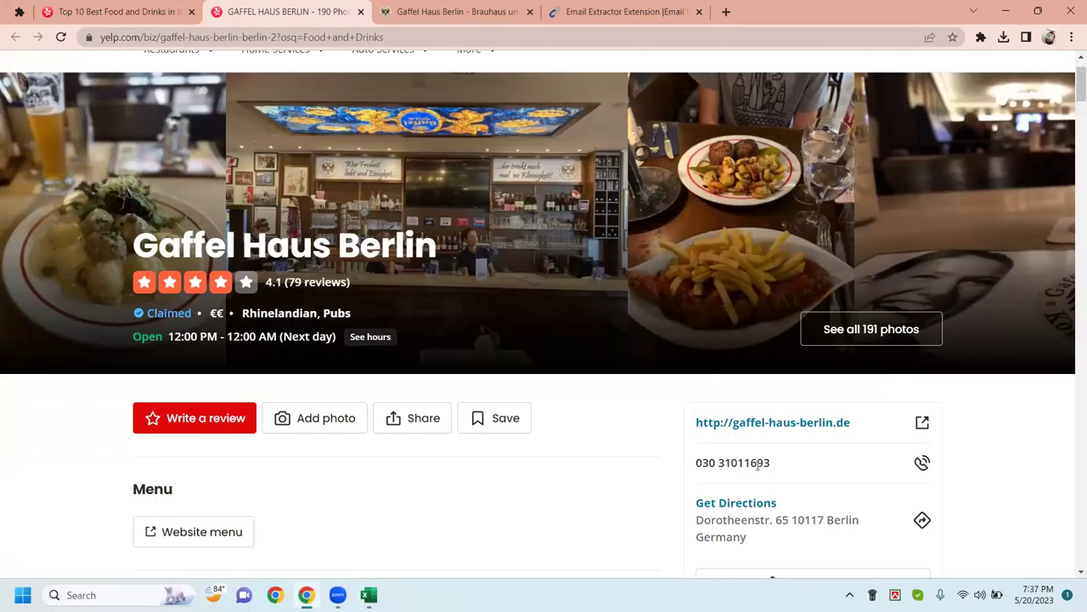
pyautogui.moveTo(772, 465); pyautogui.dragTo(693, 468)
pyautogui.hotkey('ctrl', 'c')
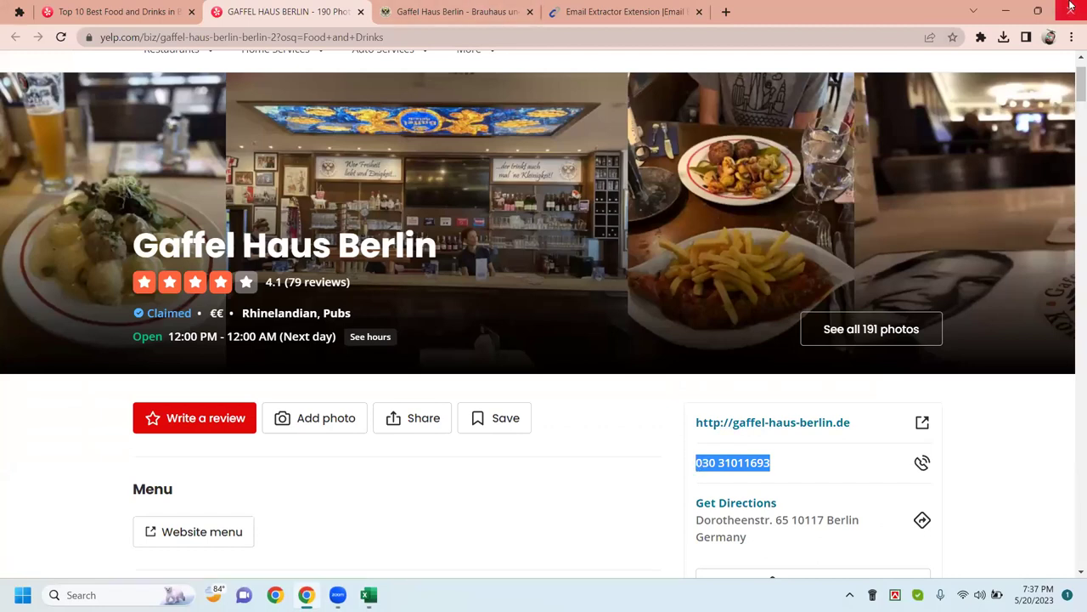
pyautogui.click(1007, 10)
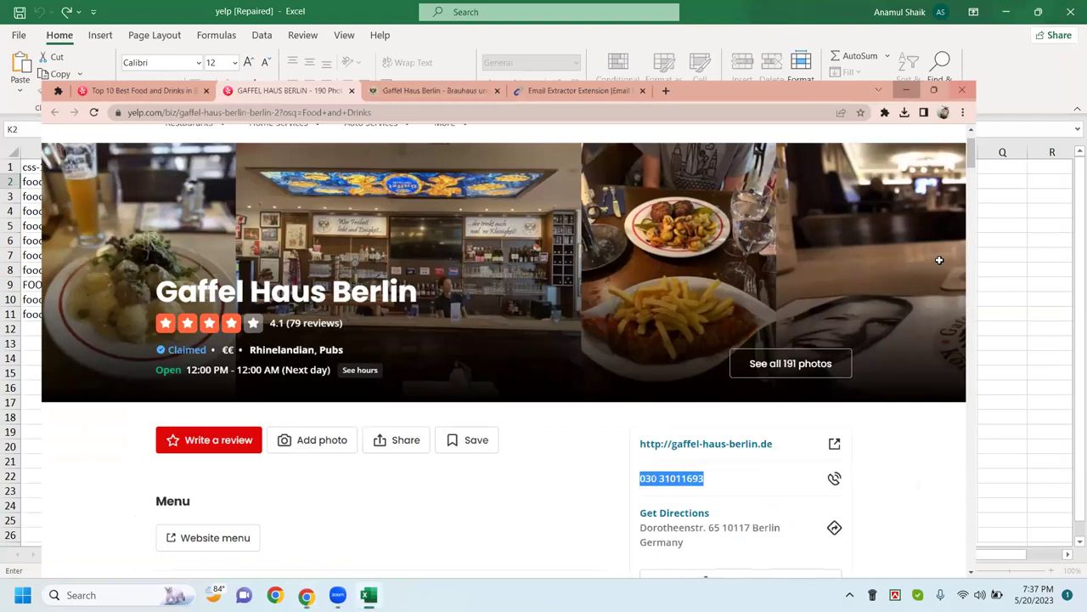
# Step: Head column L with 'phone number' in L1 and autofit the column
pyautogui.click(758, 169)
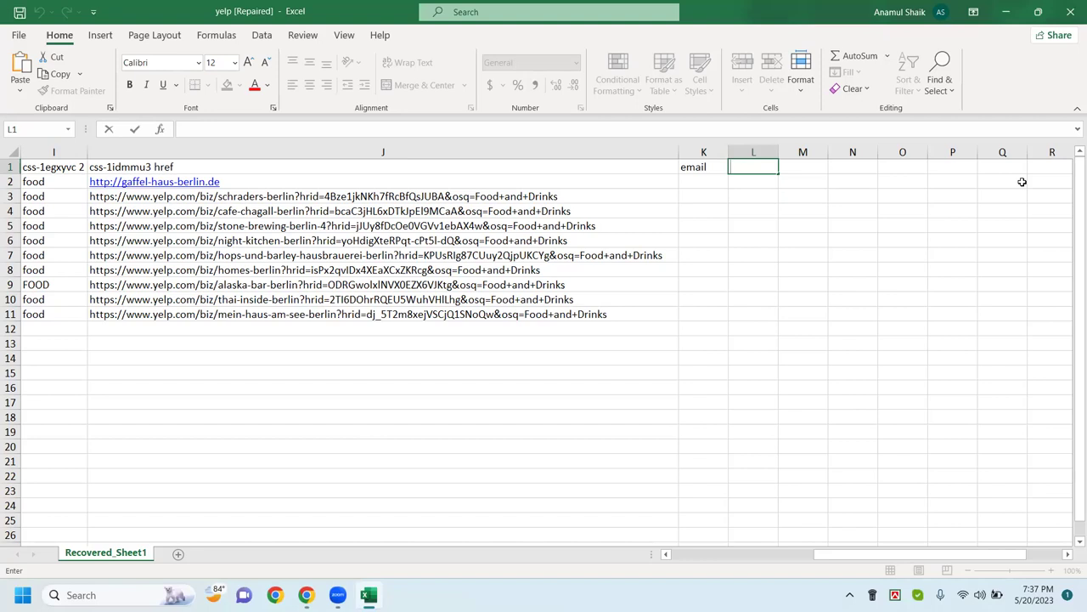
pyautogui.write('phone number')
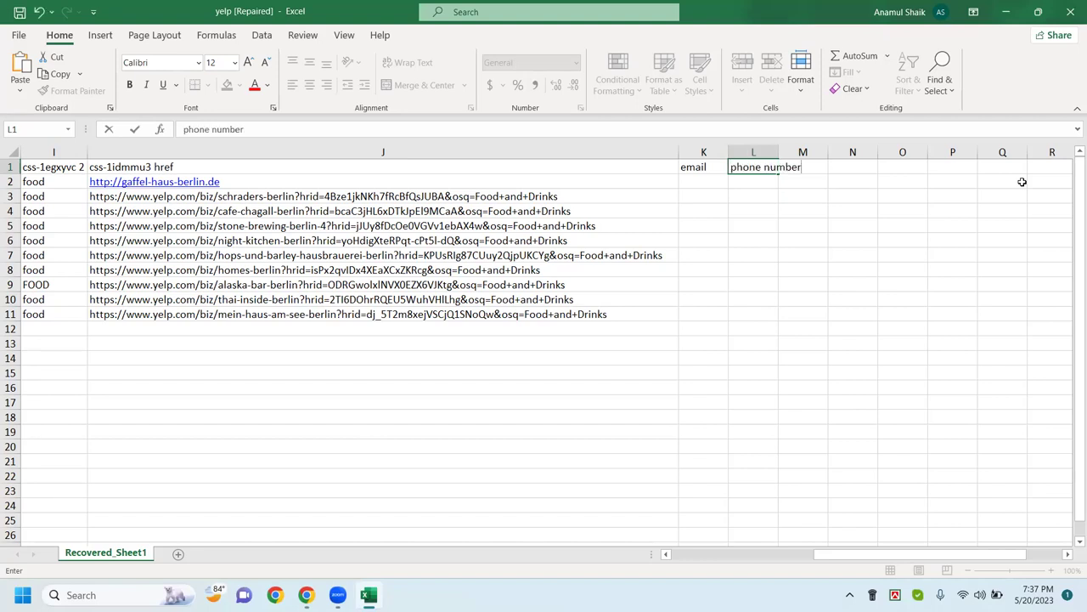
pyautogui.hotkey('ctrl', 'v')
pyautogui.hotkey('ctrl', 'z')
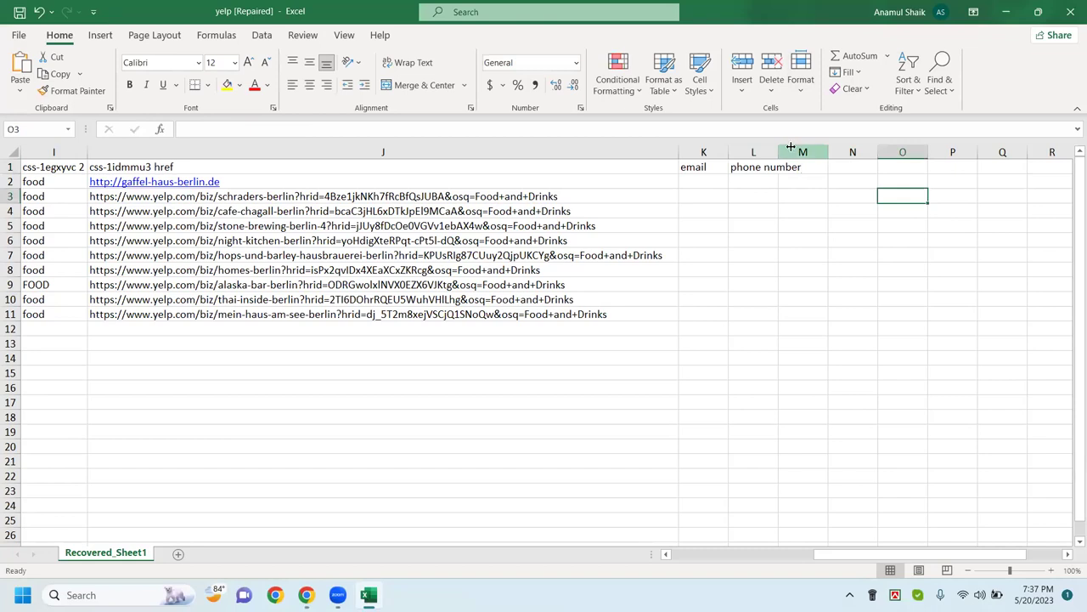
pyautogui.doubleClick(782, 150)
pyautogui.click(764, 184)
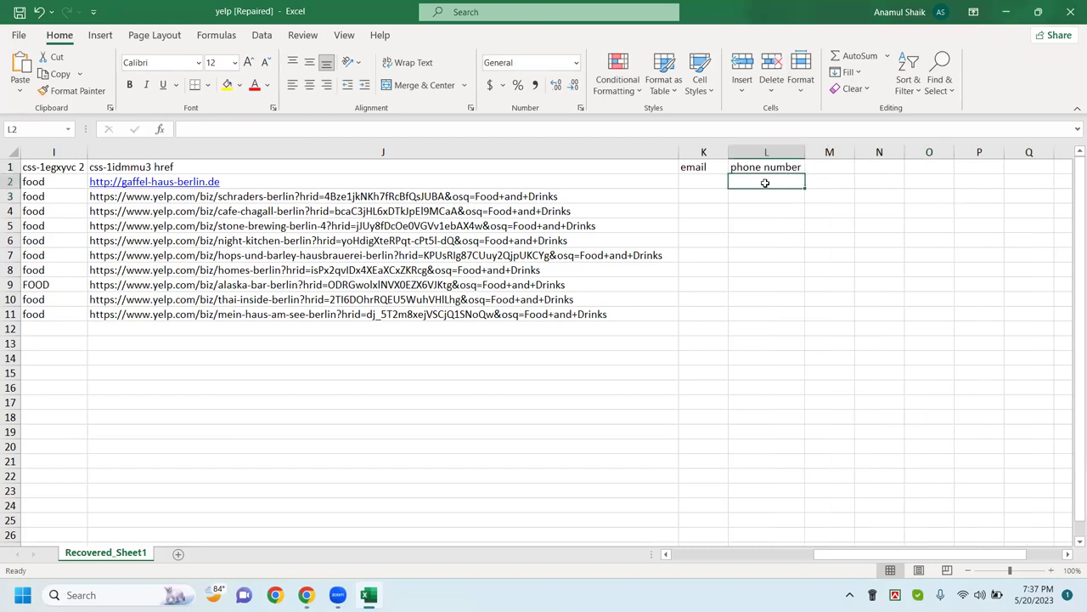
pyautogui.doubleClick(767, 181)
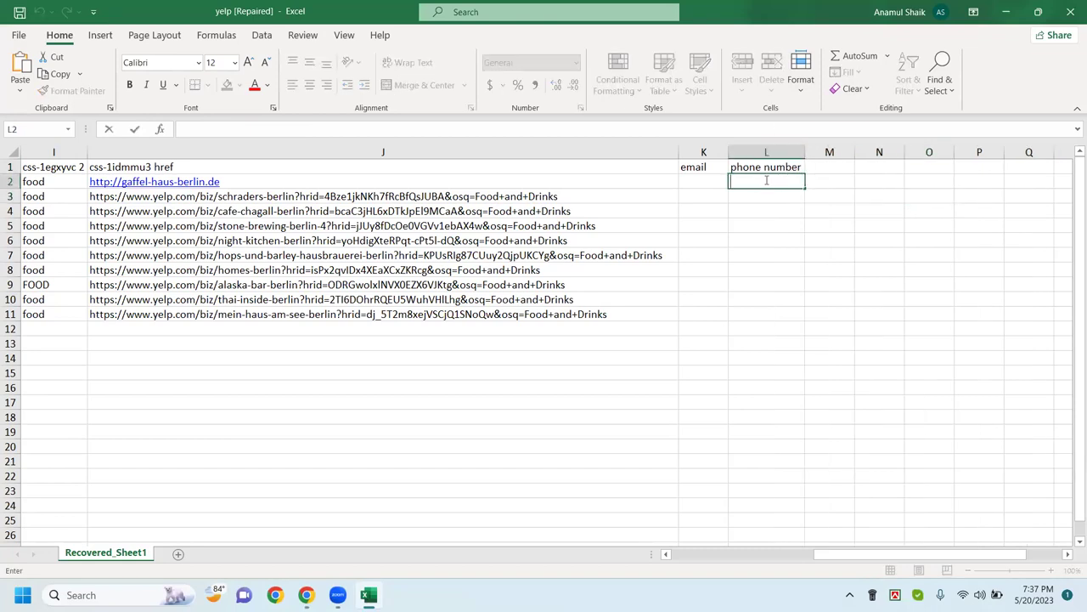
pyautogui.hotkey('ctrl', 'v')
pyautogui.press('Return')
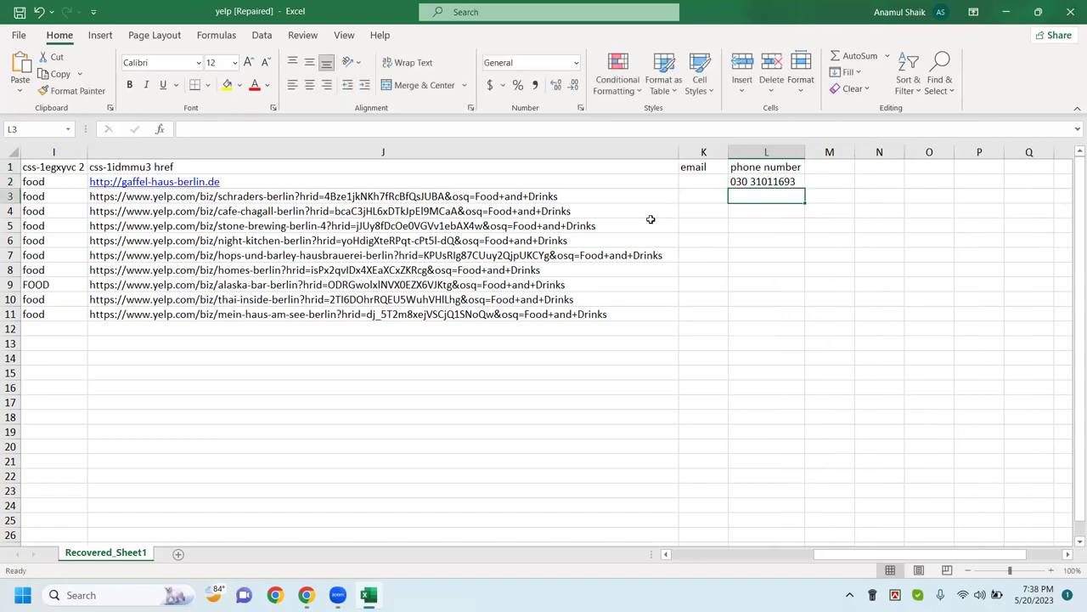
pyautogui.press('Up')
pyautogui.press('Left')
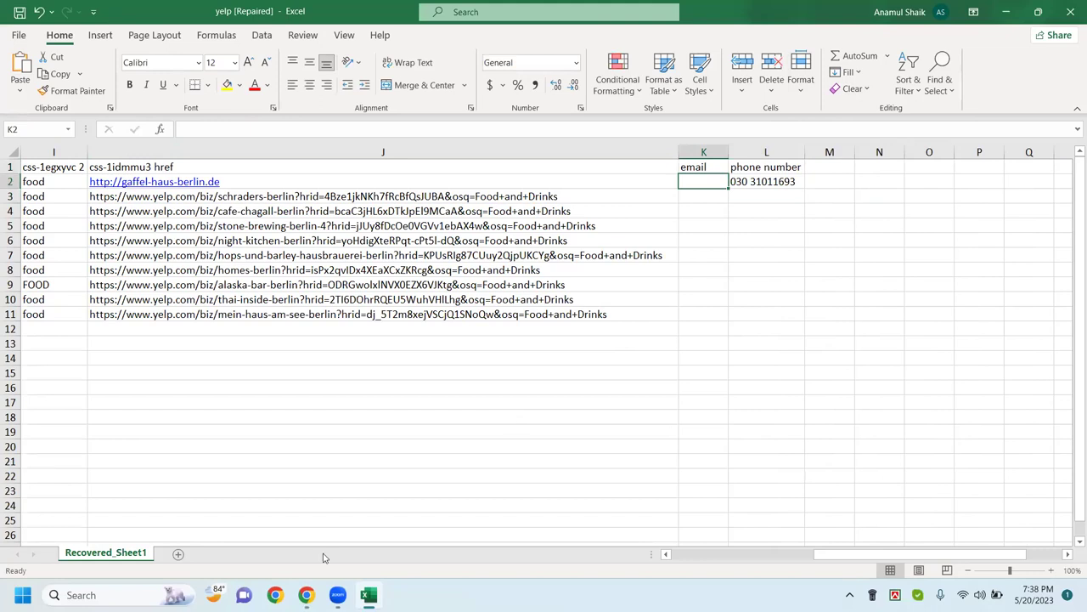
pyautogui.click(303, 510)
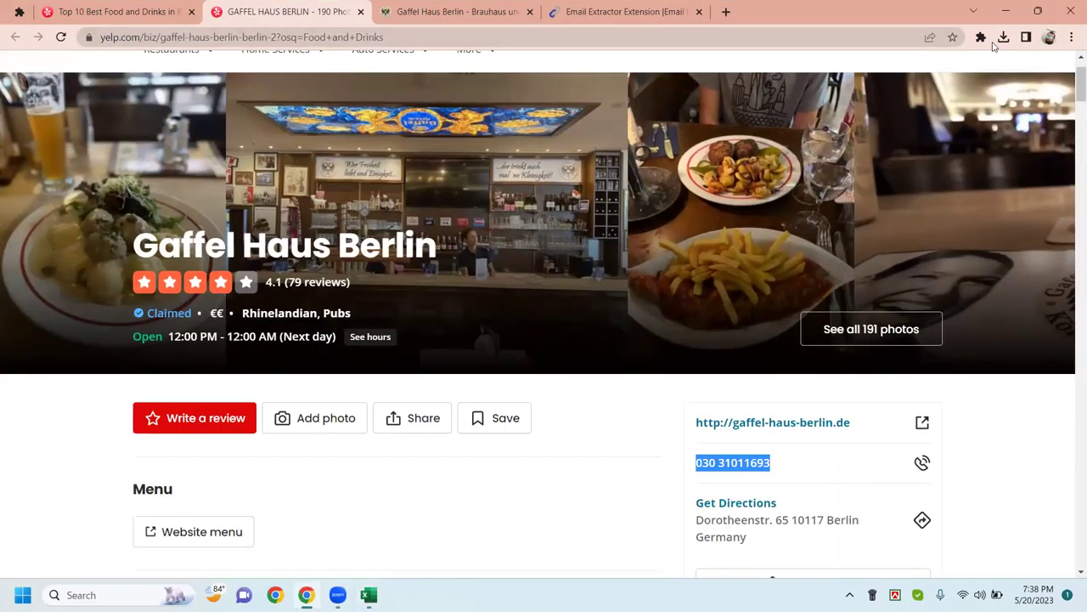
# Step: Run Email Extractor on the Gaffel Haus Berlin website with Autosave turned on
pyautogui.click(980, 40)
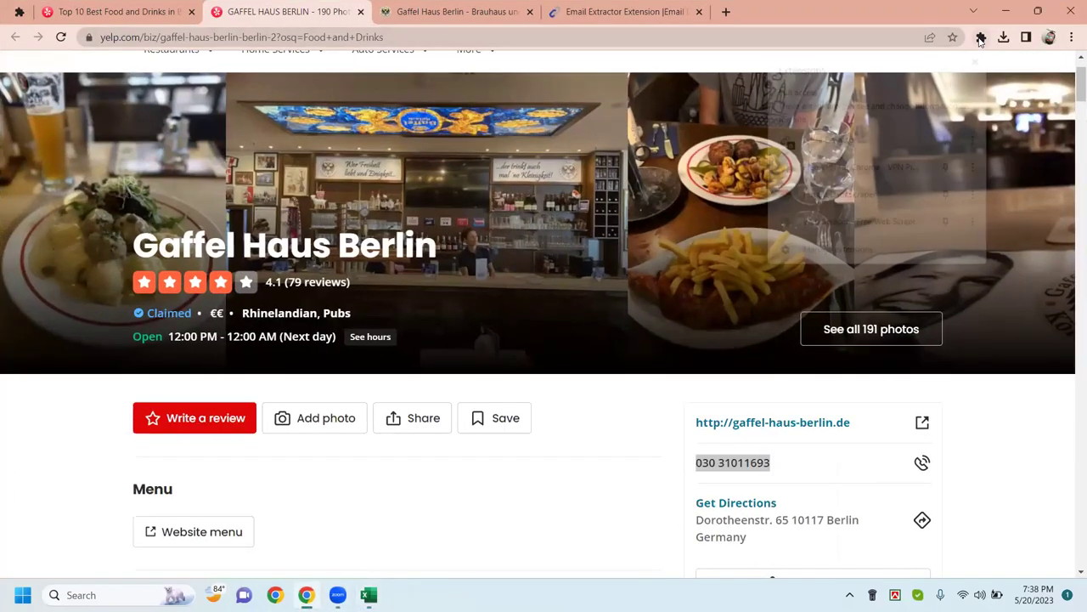
pyautogui.click(808, 144)
pyautogui.click(959, 38)
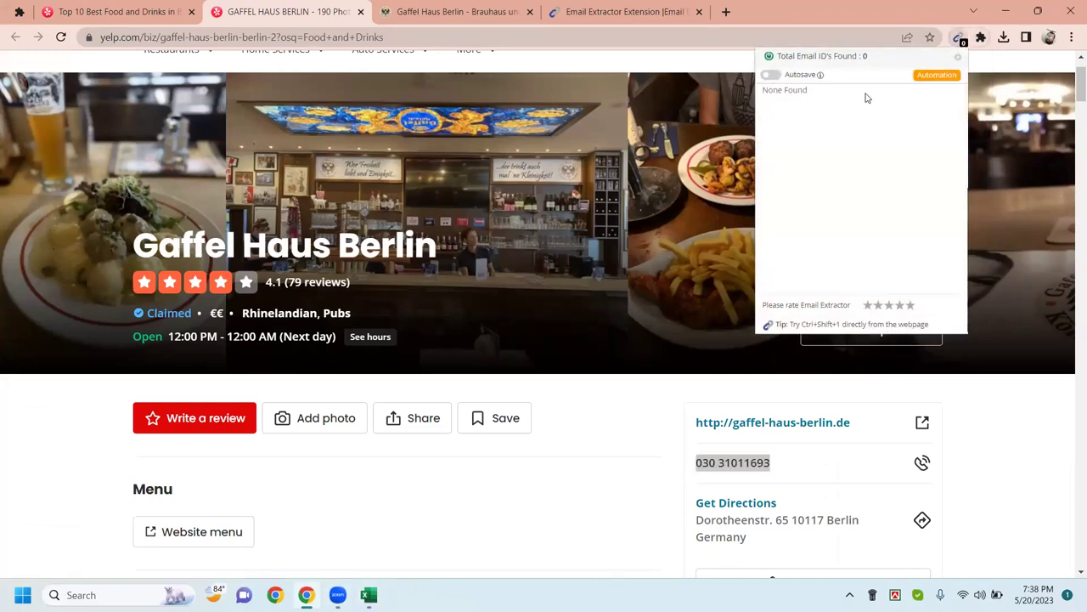
pyautogui.click(771, 75)
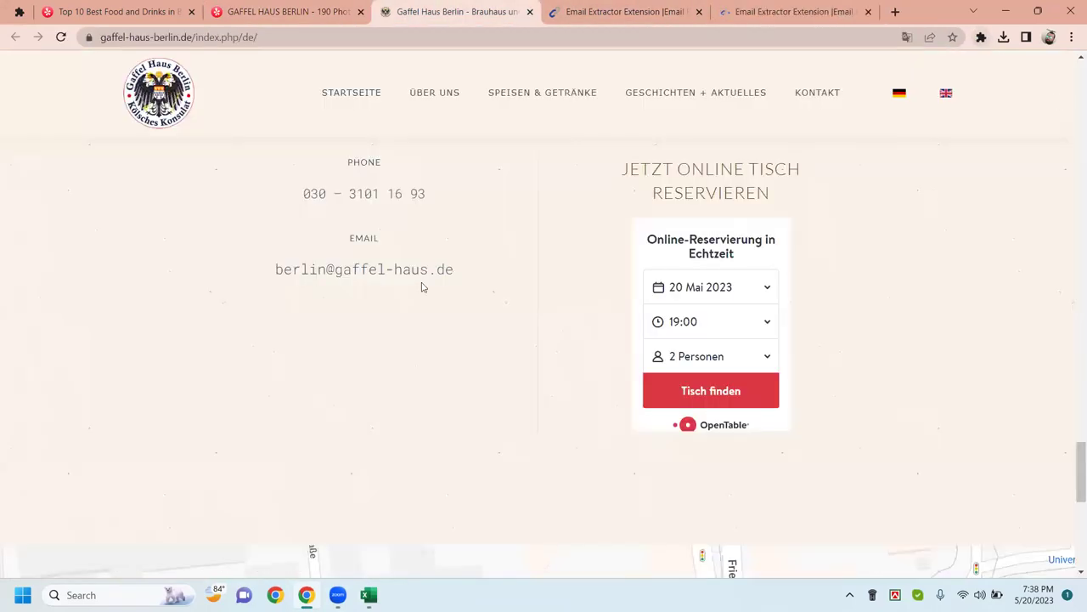
pyautogui.click(981, 37)
pyautogui.click(808, 143)
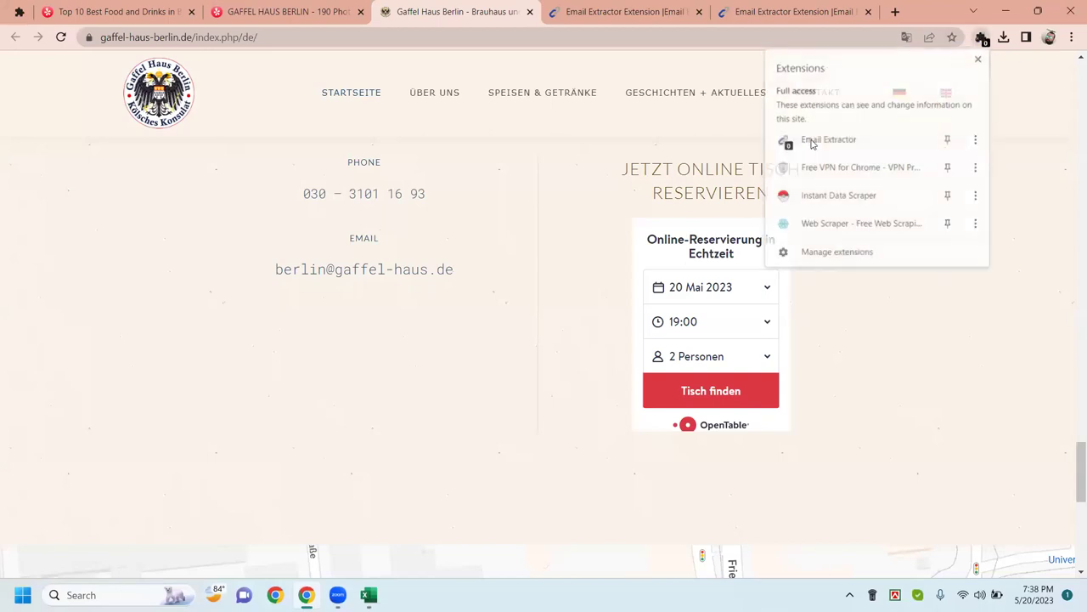
pyautogui.click(770, 73)
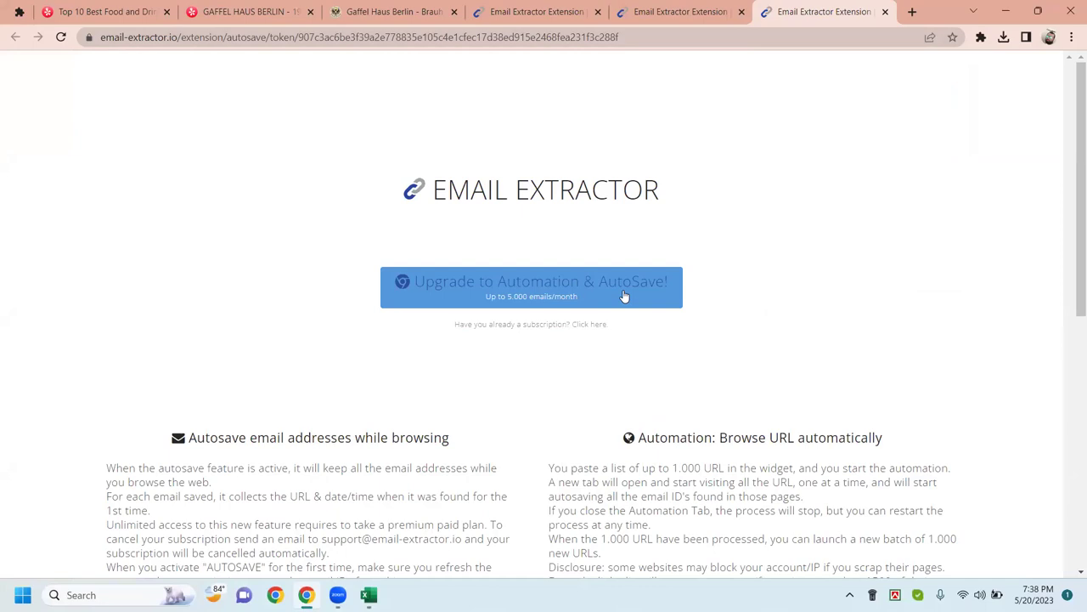
# Step: Try the Automation & AutoSave upgrade, then dismiss the Stripe subscription payment form
pyautogui.scroll(-3, 625, 295)
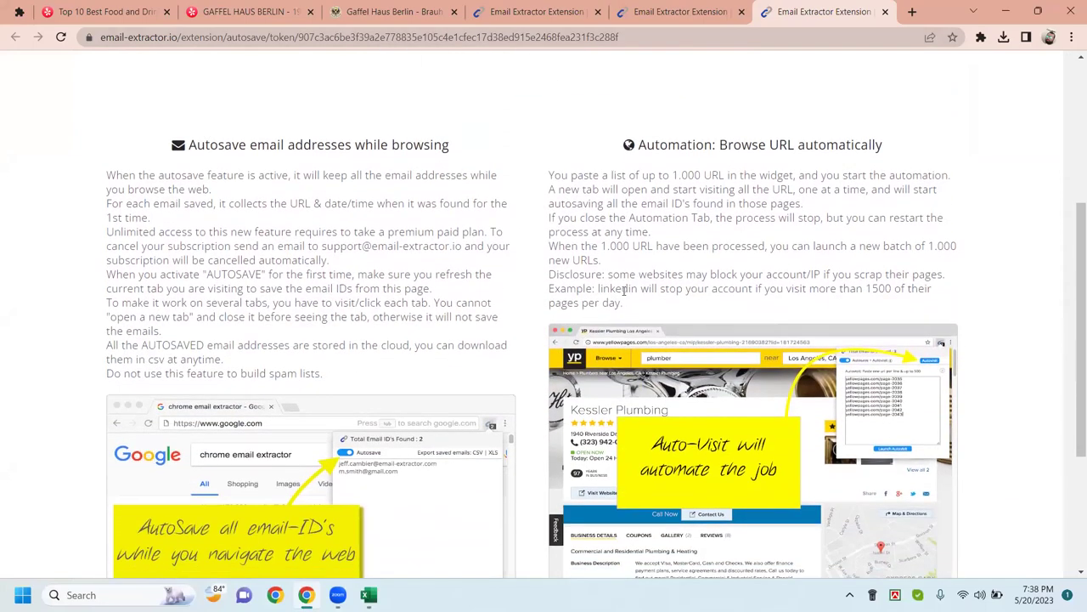
pyautogui.scroll(-2, 624, 289)
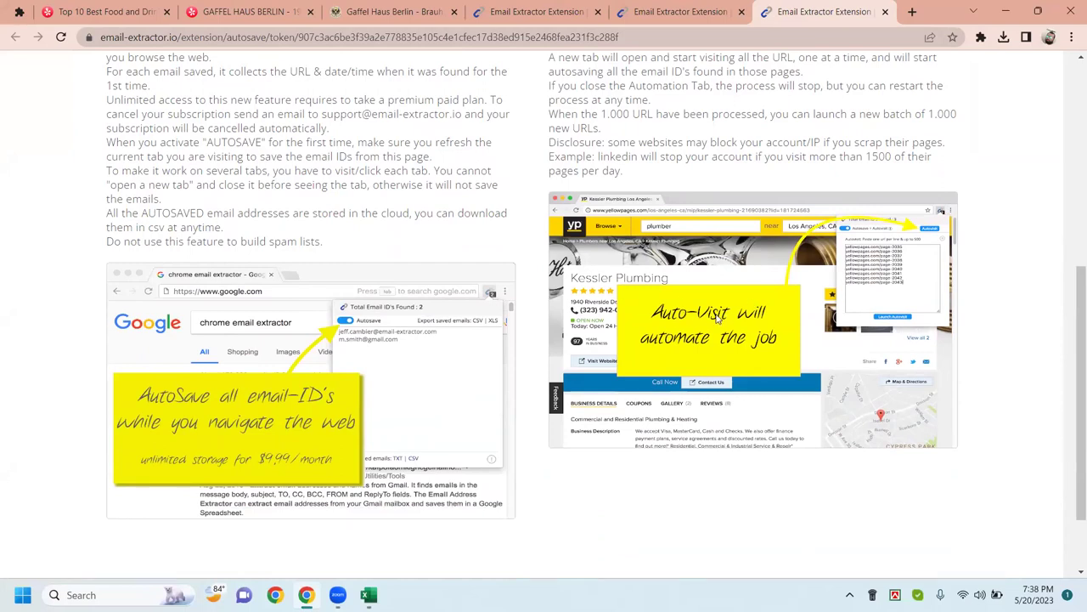
pyautogui.scroll(-1, 703, 321)
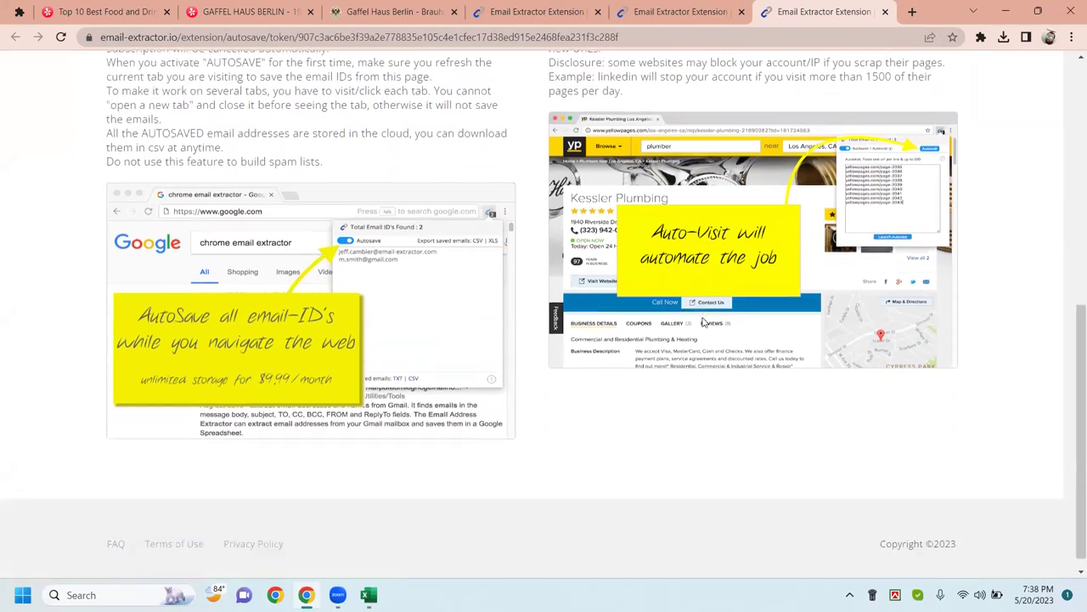
pyautogui.scroll(6, 688, 314)
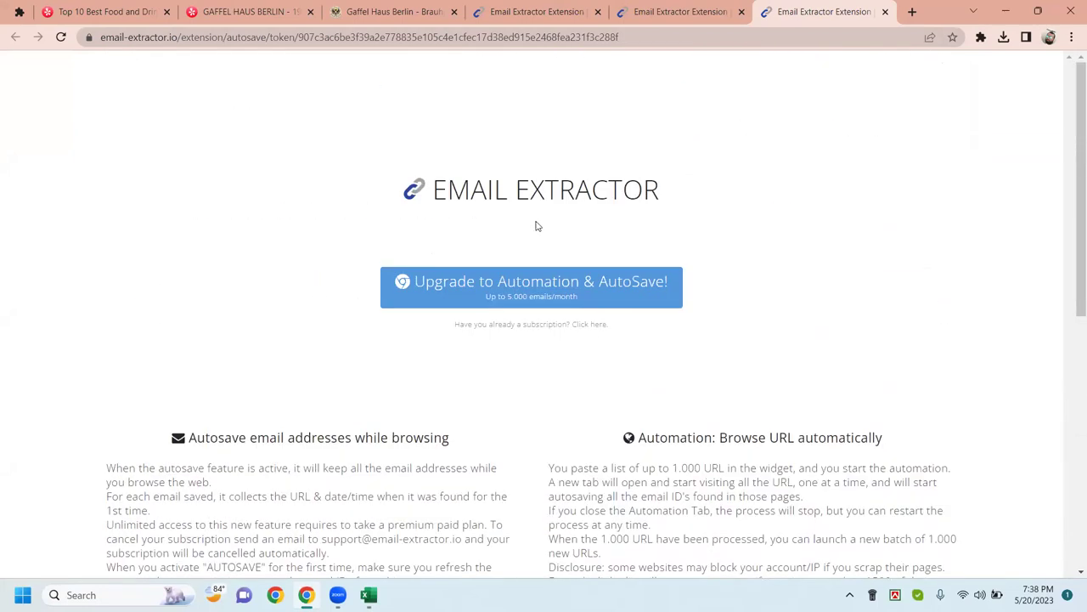
pyautogui.click(498, 288)
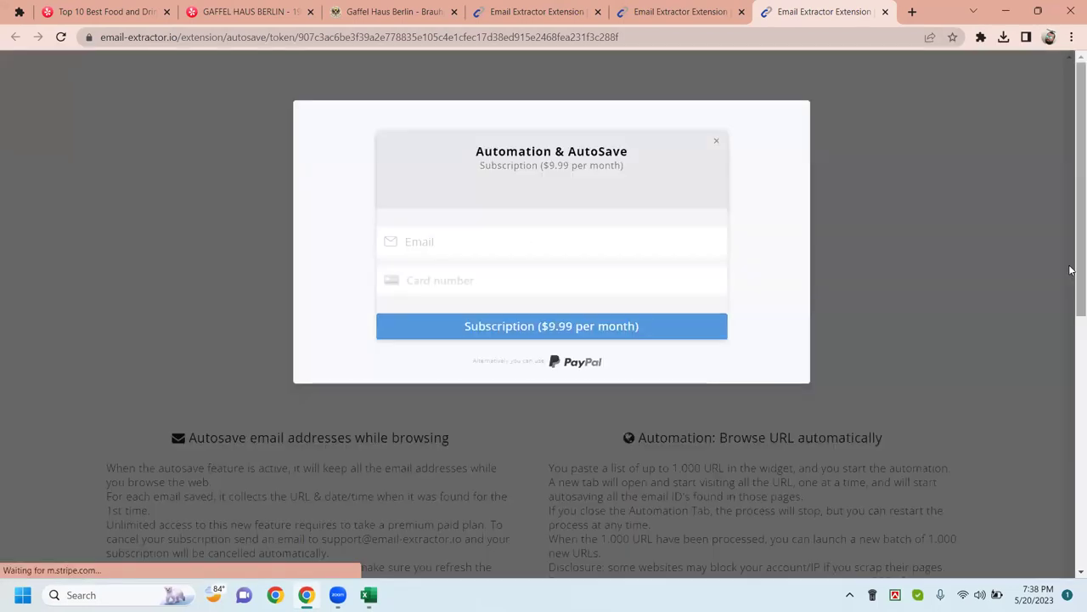
pyautogui.click(717, 145)
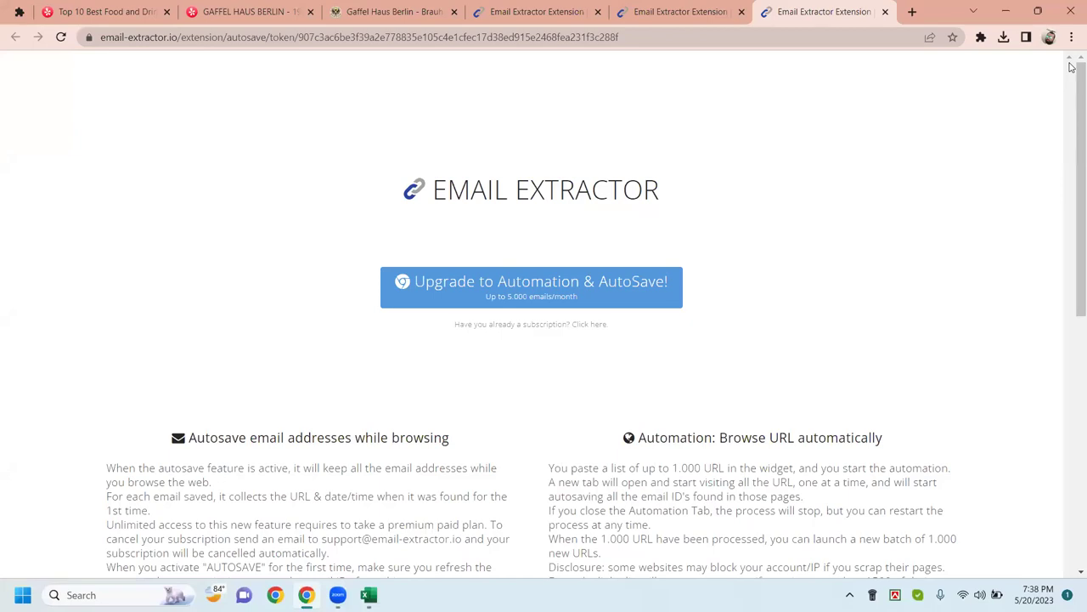
# Step: Close the three extra Email Extractor tabs to return to the restaurant's contact details
pyautogui.click(885, 11)
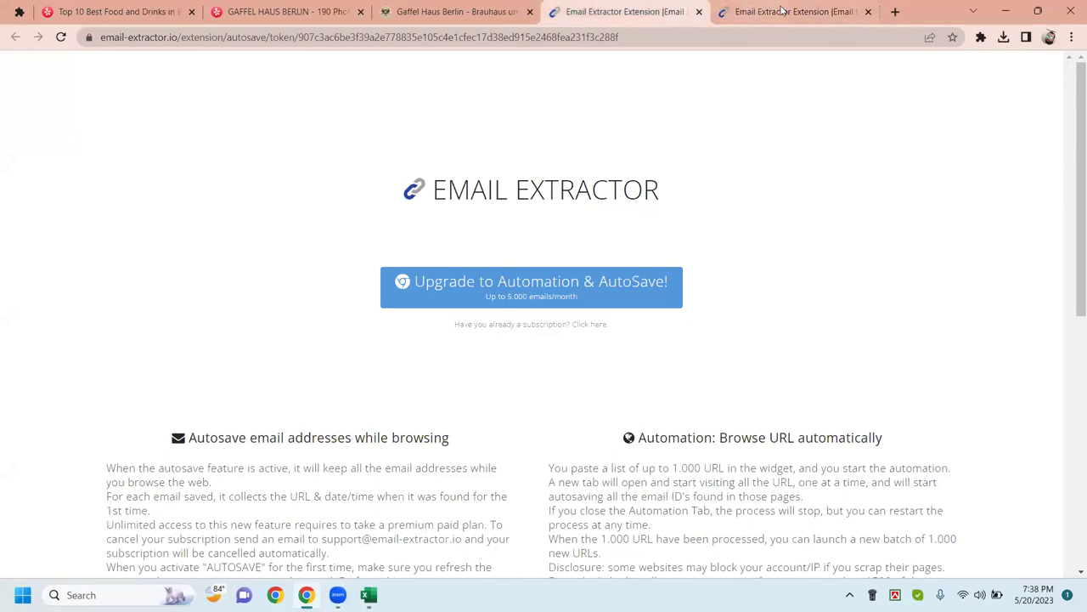
pyautogui.click(867, 11)
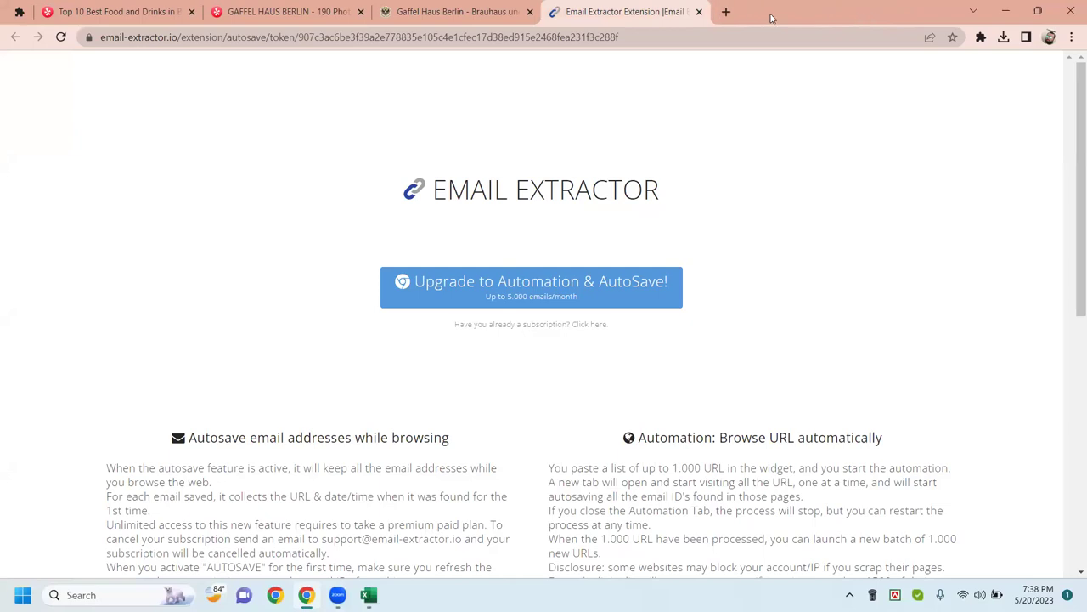
pyautogui.click(698, 12)
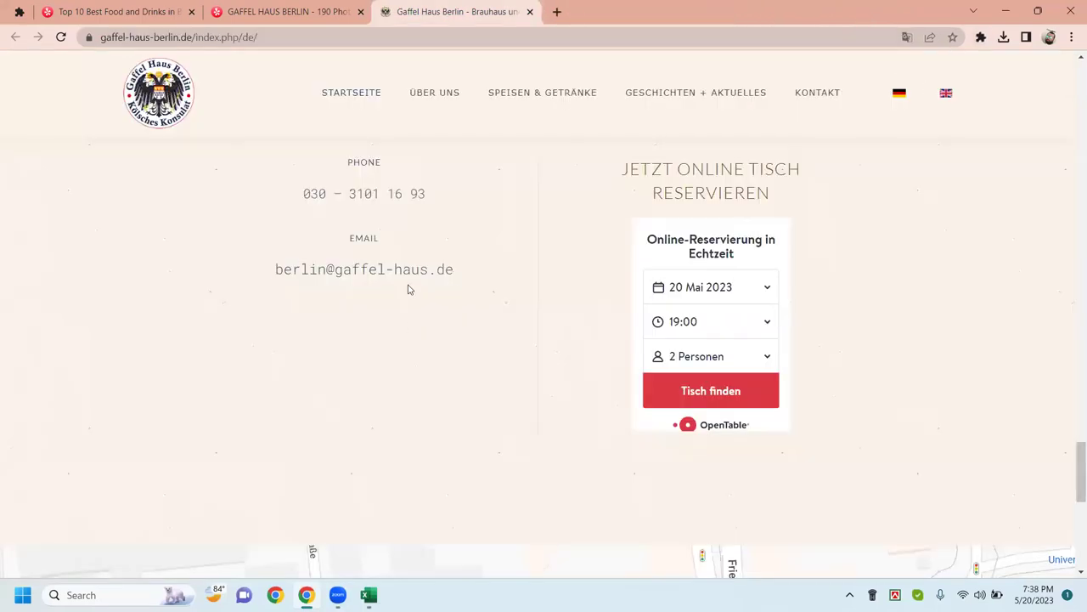
# Step: Paste the restaurant's website email address into cell K2 and autofit column K
pyautogui.moveTo(459, 271); pyautogui.dragTo(255, 269)
pyautogui.hotkey('ctrl', 'c')
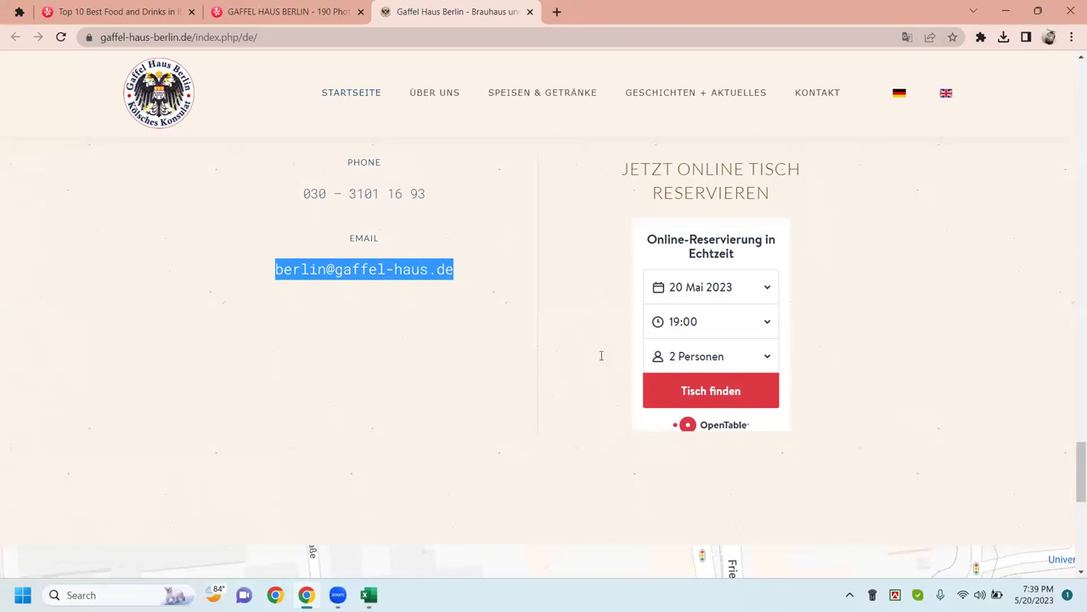
pyautogui.click(368, 594)
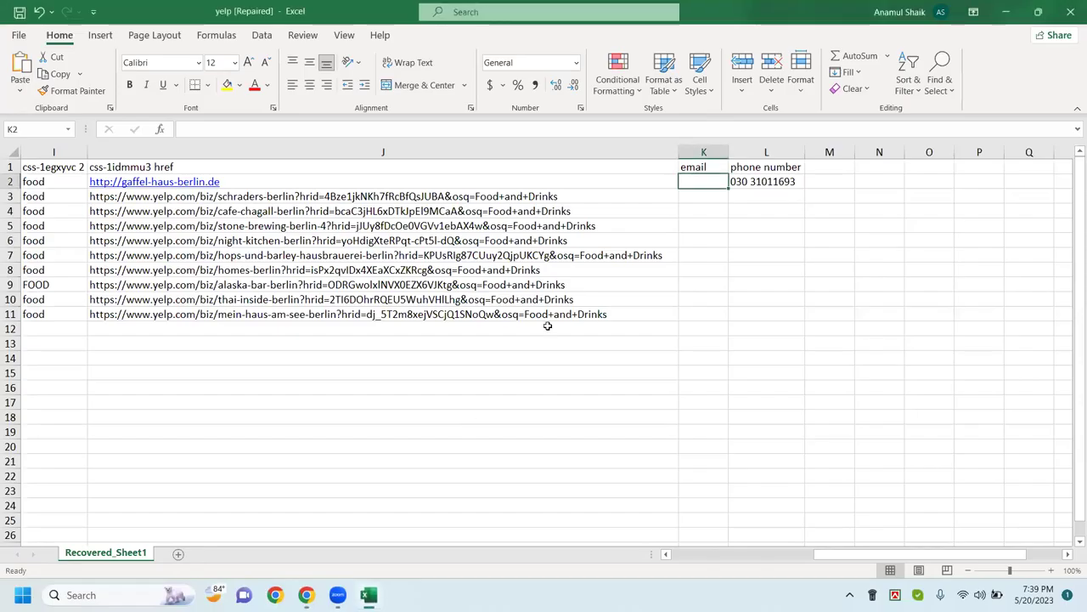
pyautogui.doubleClick(691, 182)
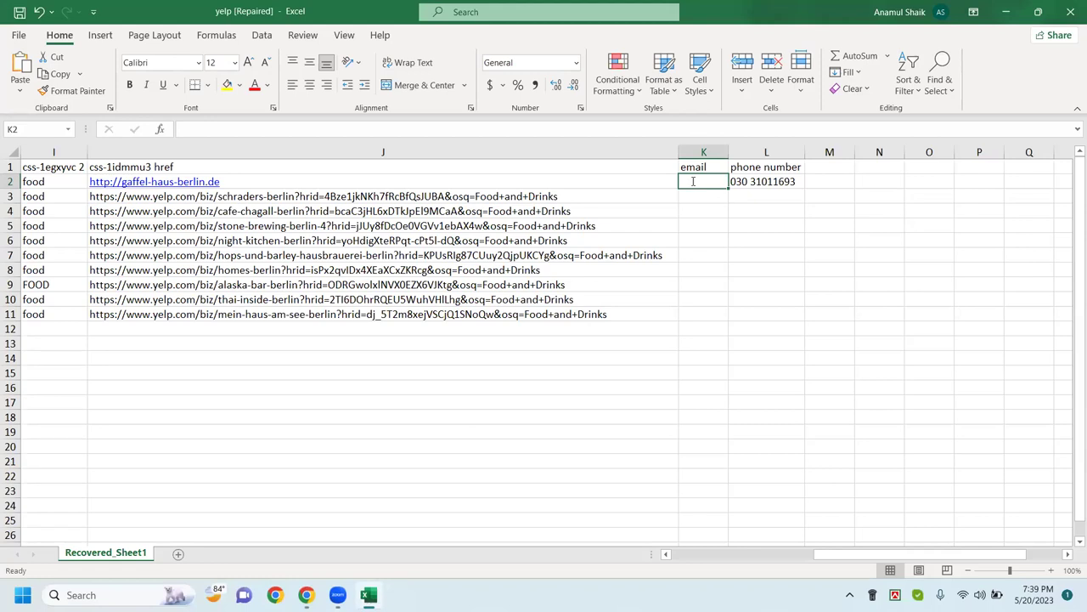
pyautogui.hotkey('ctrl', 'v')
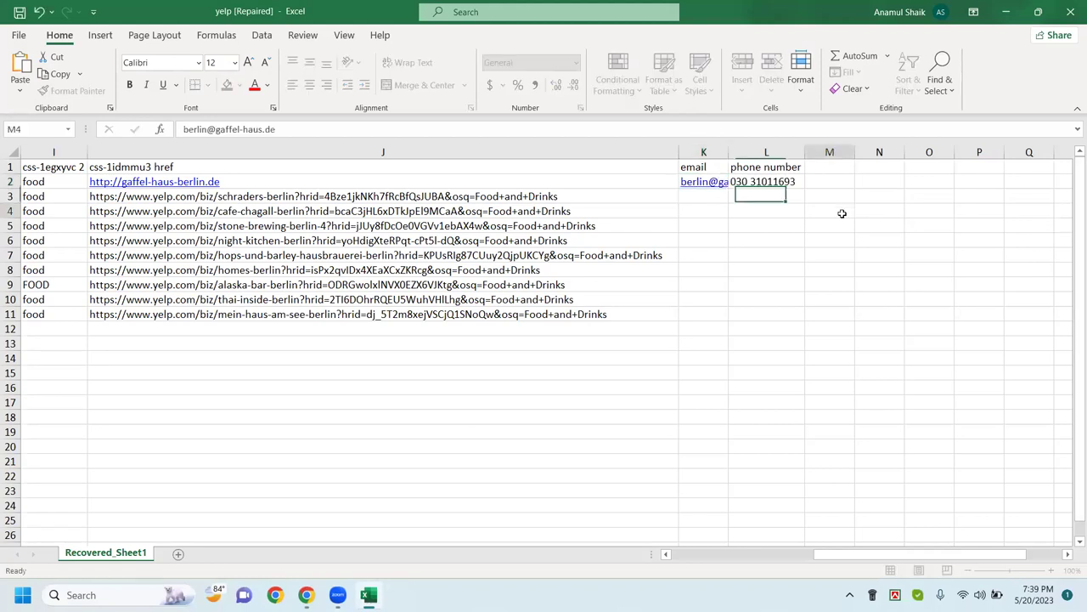
pyautogui.click(841, 212)
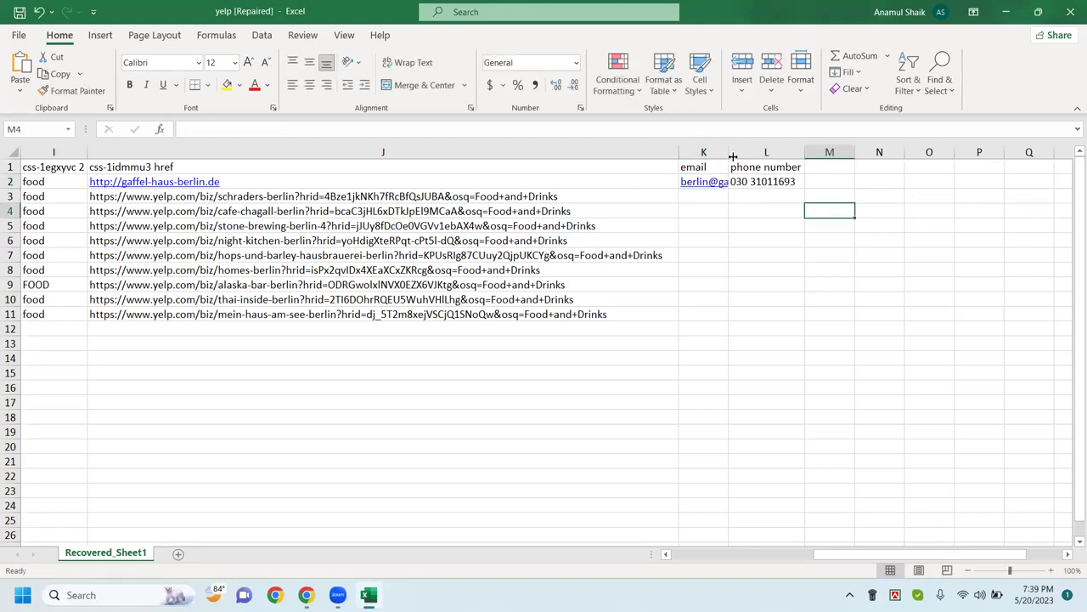
pyautogui.doubleClick(727, 151)
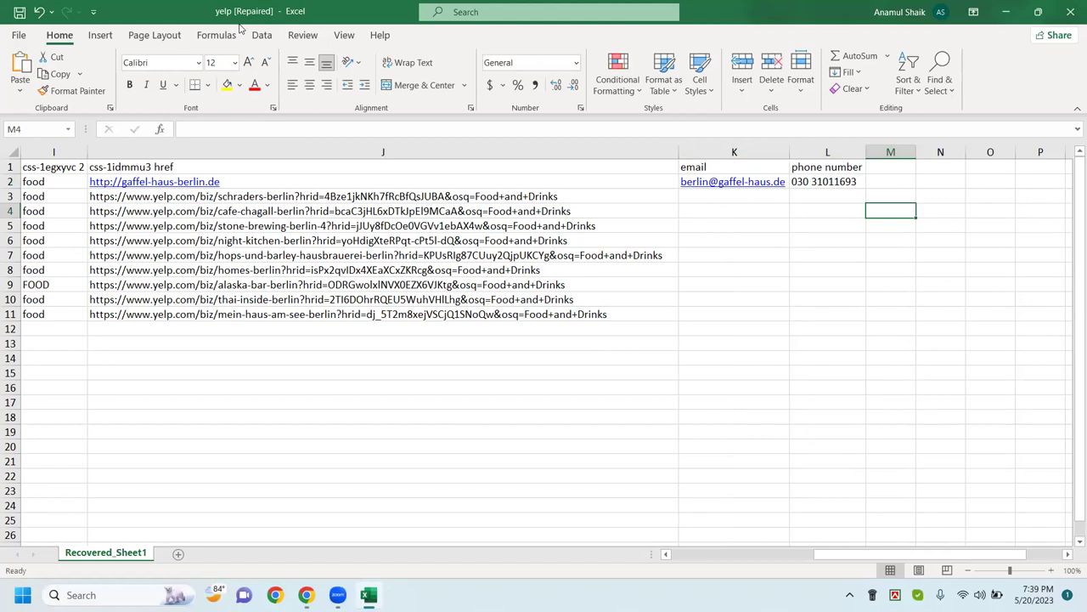
pyautogui.moveTo(869, 554); pyautogui.dragTo(611, 548)
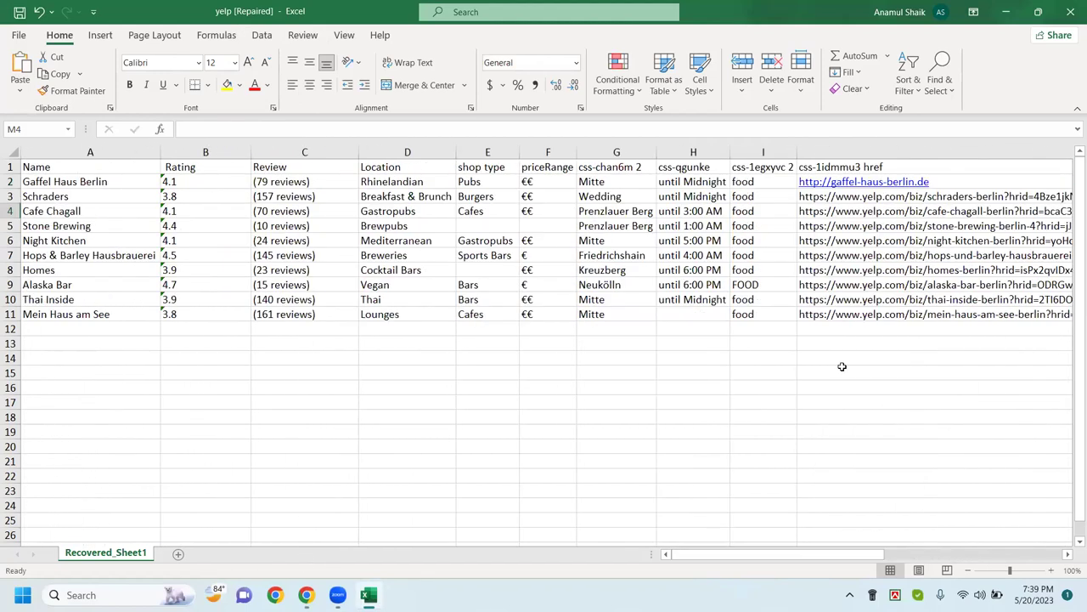
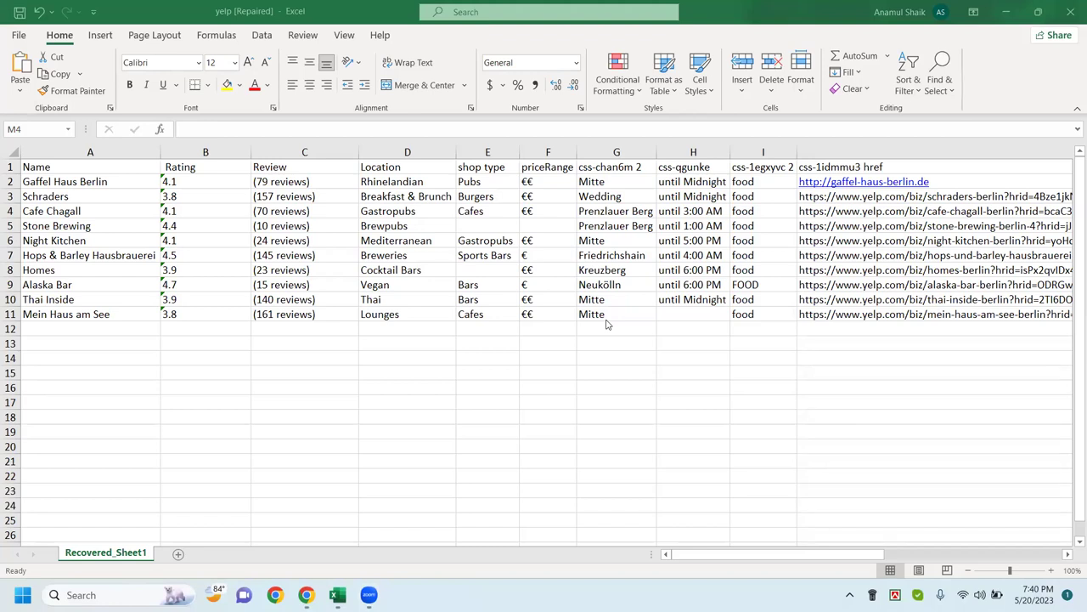
# Step: Set the spreadsheet aside and open Schraders from the Yelp Food and Drinks results in a new tab
pyautogui.click(1005, 14)
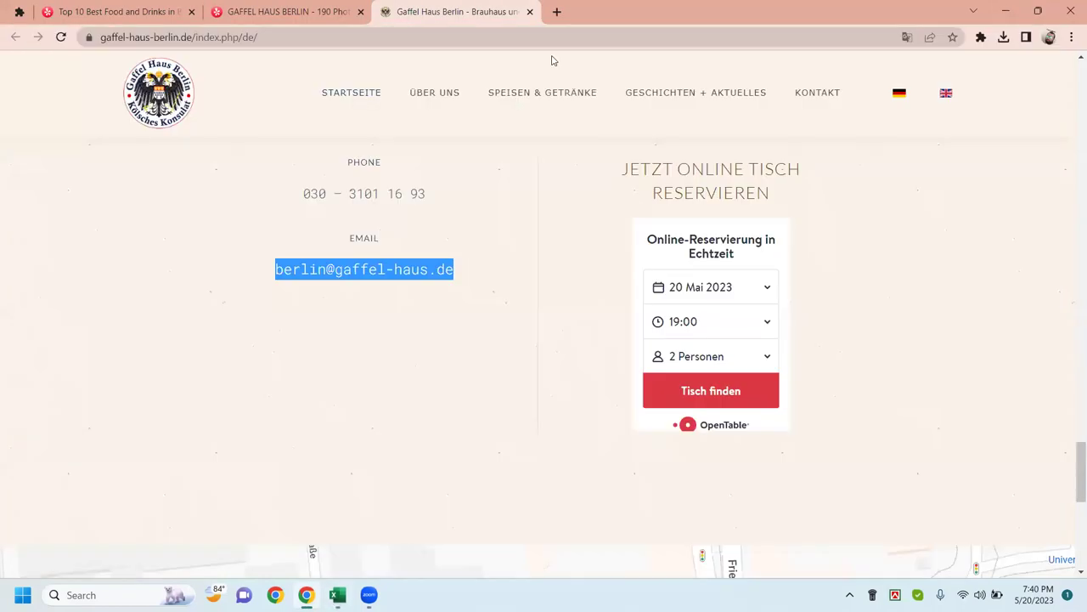
pyautogui.click(89, 11)
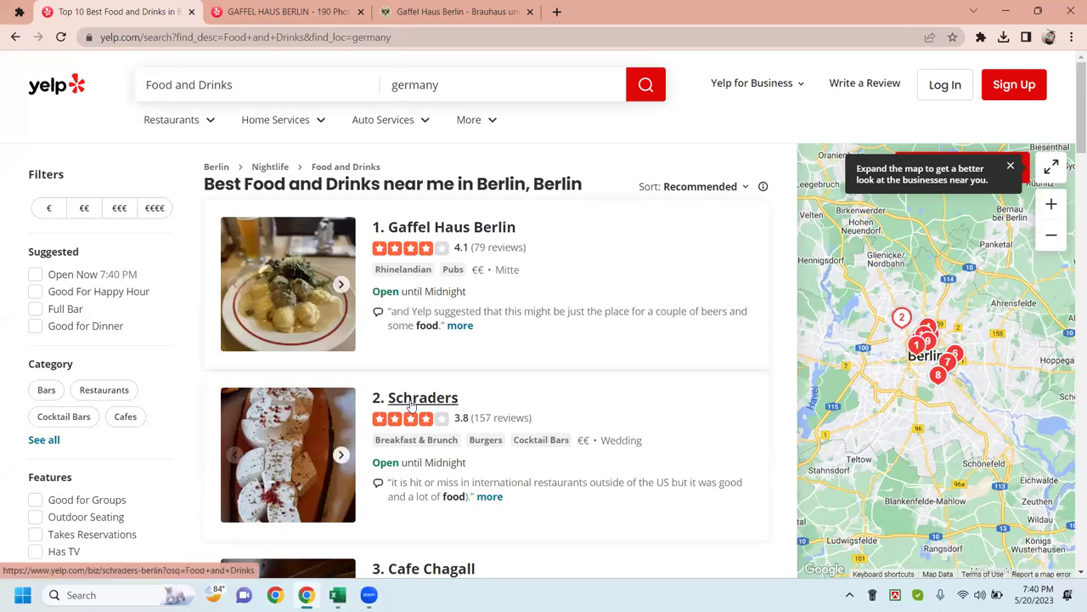
pyautogui.rightClick(415, 401)
pyautogui.click(474, 414)
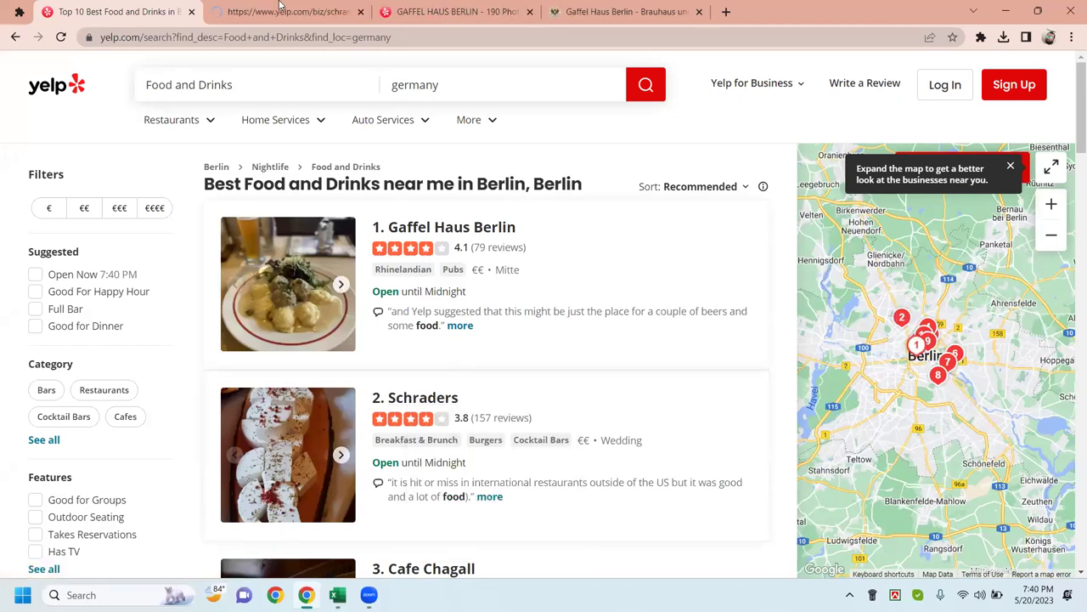
# Step: Close both Gaffel Haus tabs and switch to the Schraders tab
pyautogui.middleClick(401, 23)
pyautogui.click(530, 13)
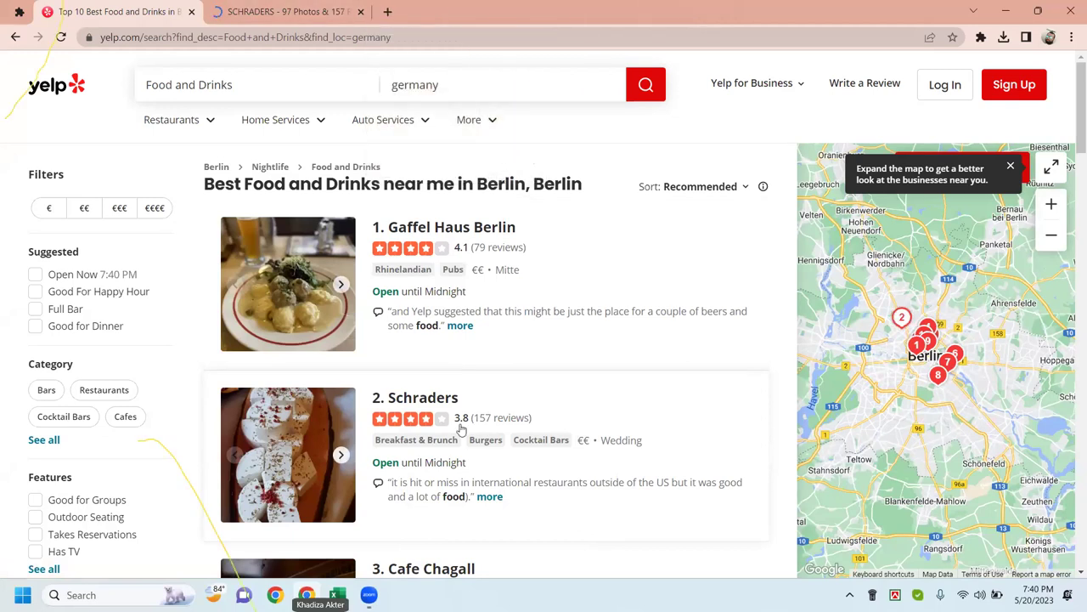
pyautogui.hotkey('ctrl', 'Tab')
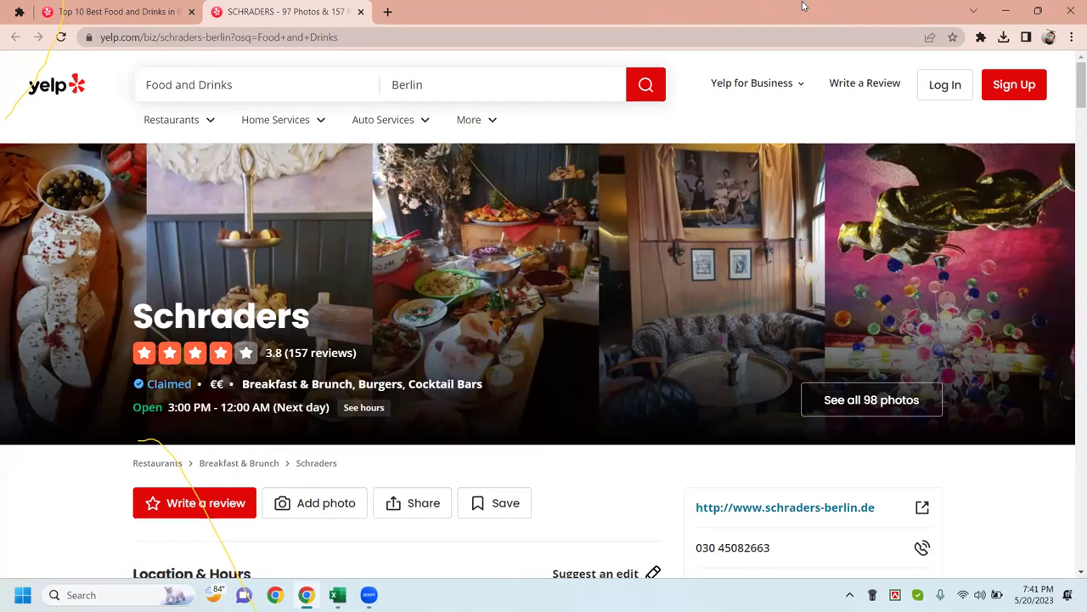
# Step: Re-maximize Chrome and open the Schraders business page in a new tab
pyautogui.moveTo(802, 6); pyautogui.dragTo(633, 80)
pyautogui.doubleClick(633, 80)
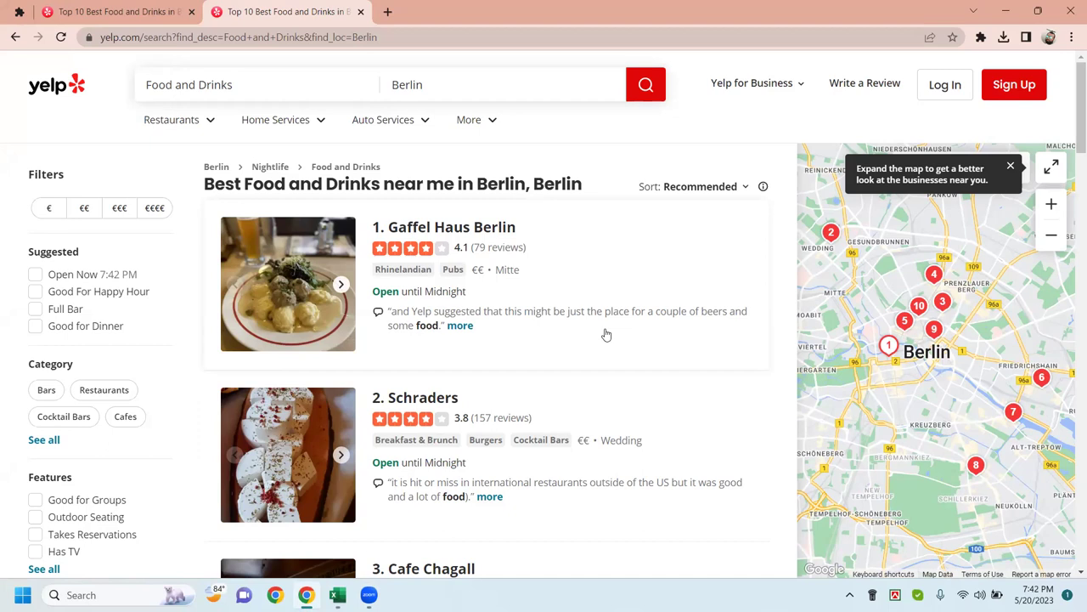
pyautogui.click(415, 399)
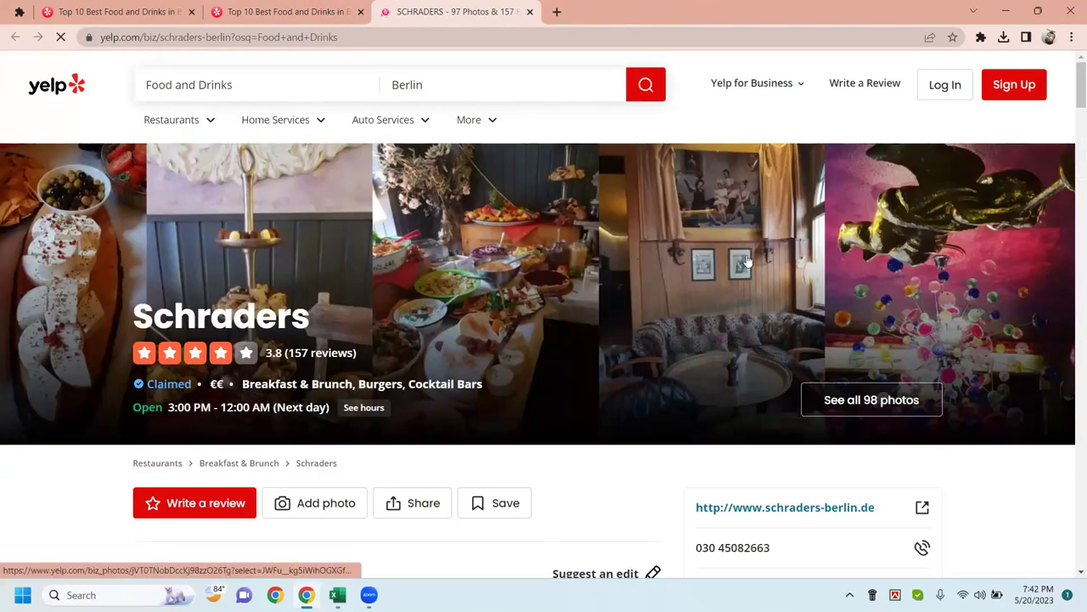
# Step: Scroll through Schraders' 3.8 rating, 157 reviews and Tuesday–Saturday 3:00 PM–12:00 AM hours
pyautogui.scroll(-1, 580, 328)
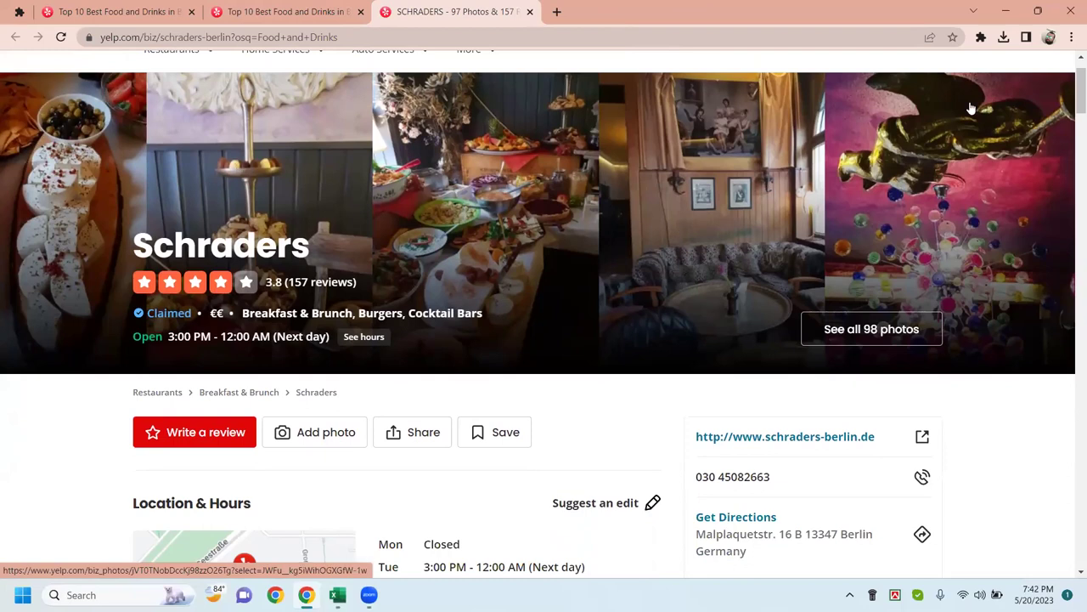
pyautogui.scroll(-2, 670, 254)
pyautogui.scroll(-2, 633, 272)
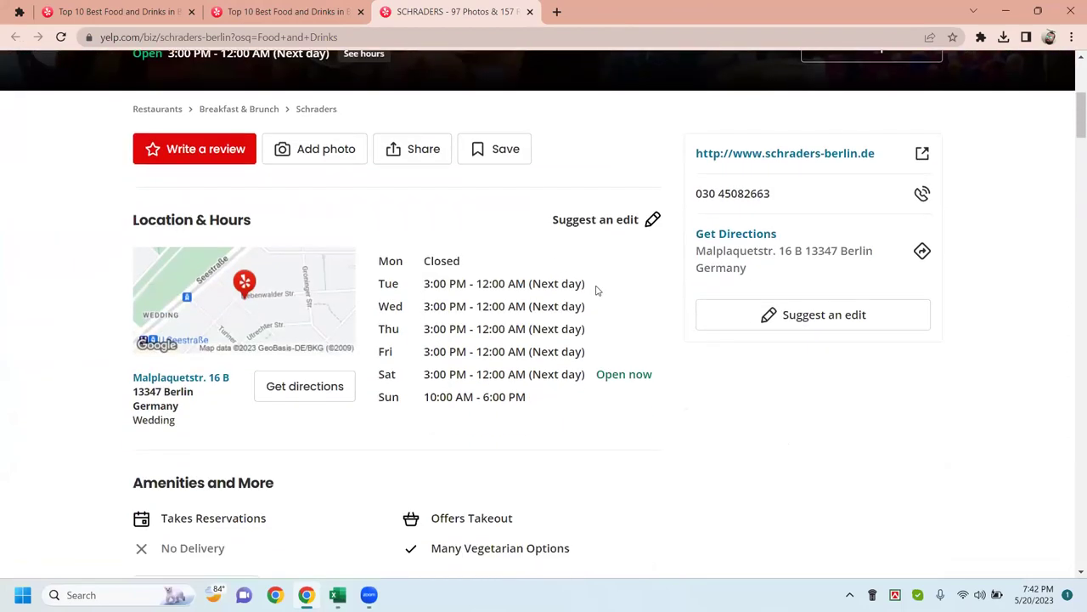
pyautogui.scroll(-7, 692, 315)
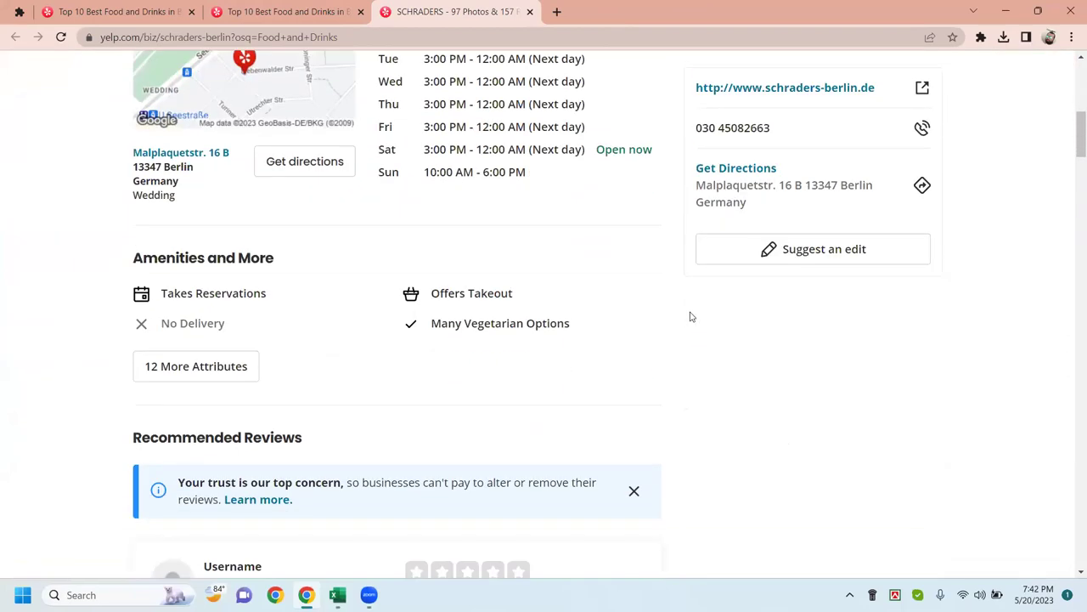
pyautogui.scroll(-7, 671, 343)
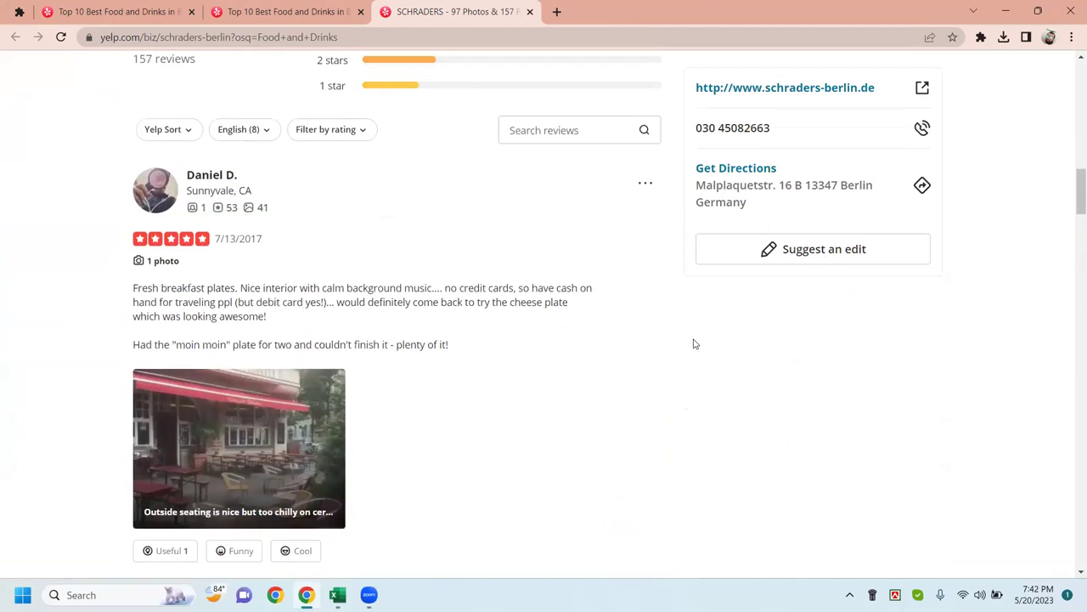
pyautogui.scroll(-6, 698, 343)
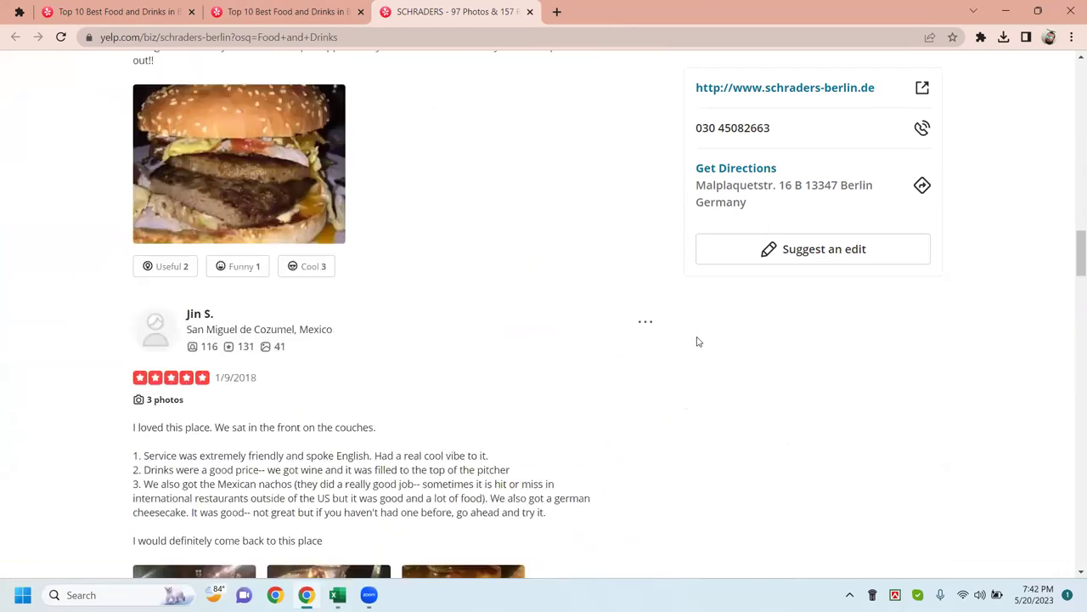
pyautogui.scroll(20, 698, 341)
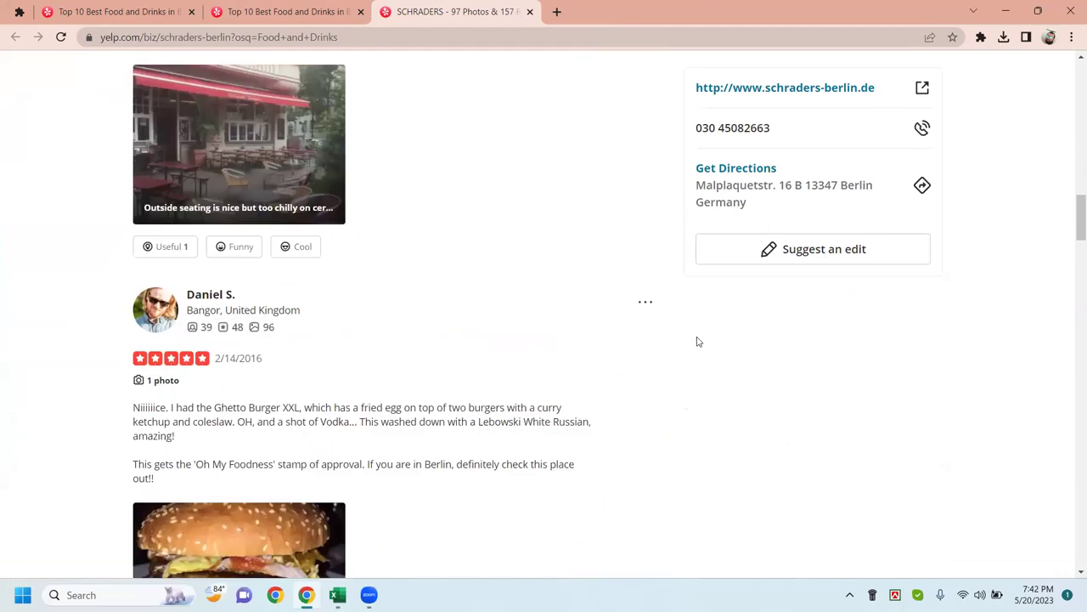
pyautogui.scroll(5, 698, 341)
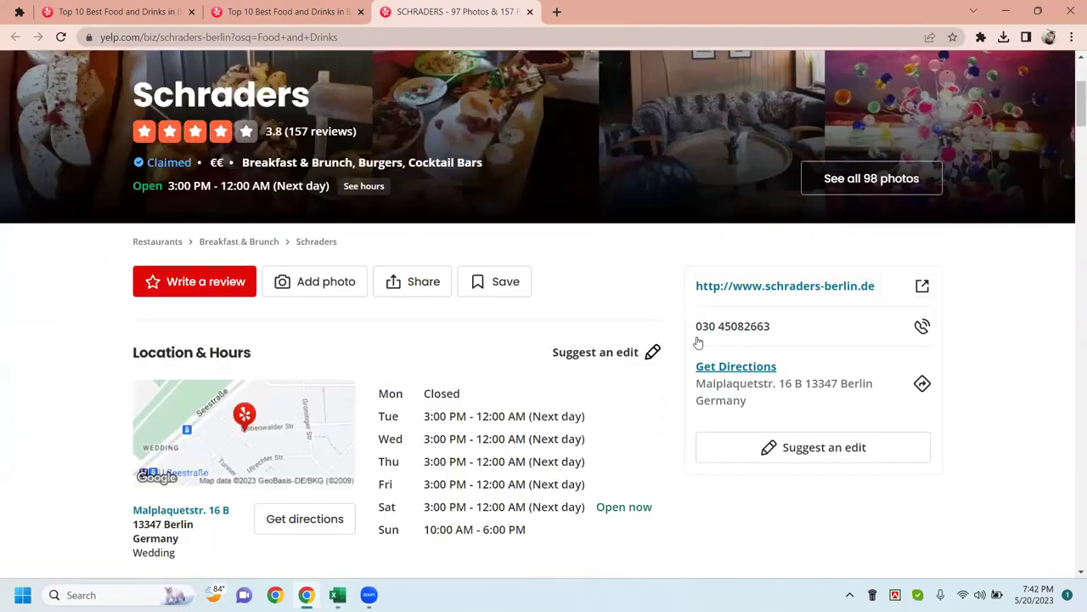
pyautogui.scroll(-1, 854, 405)
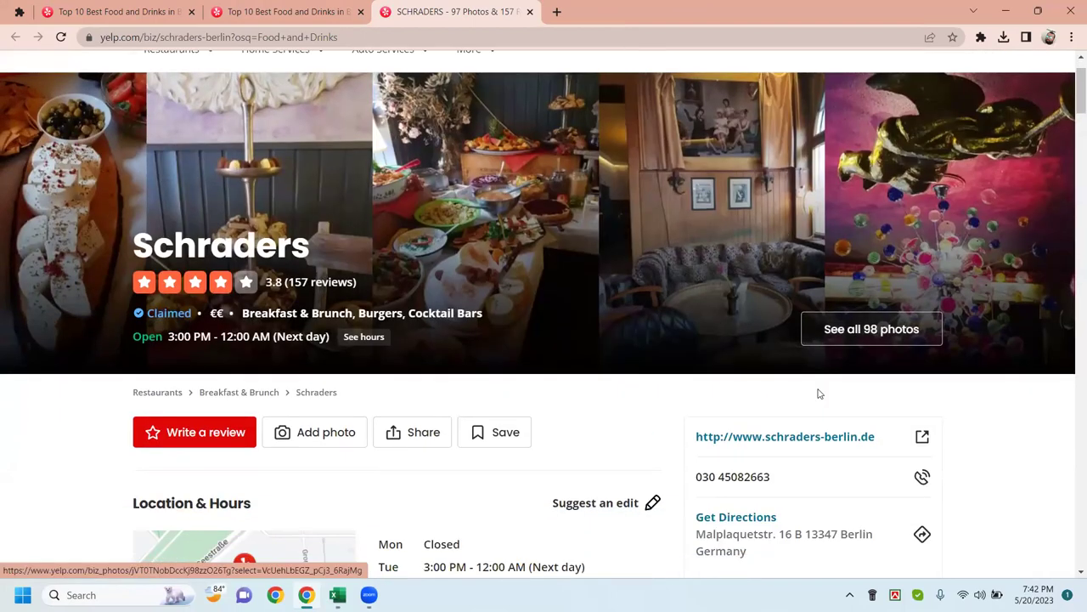
pyautogui.click(777, 438)
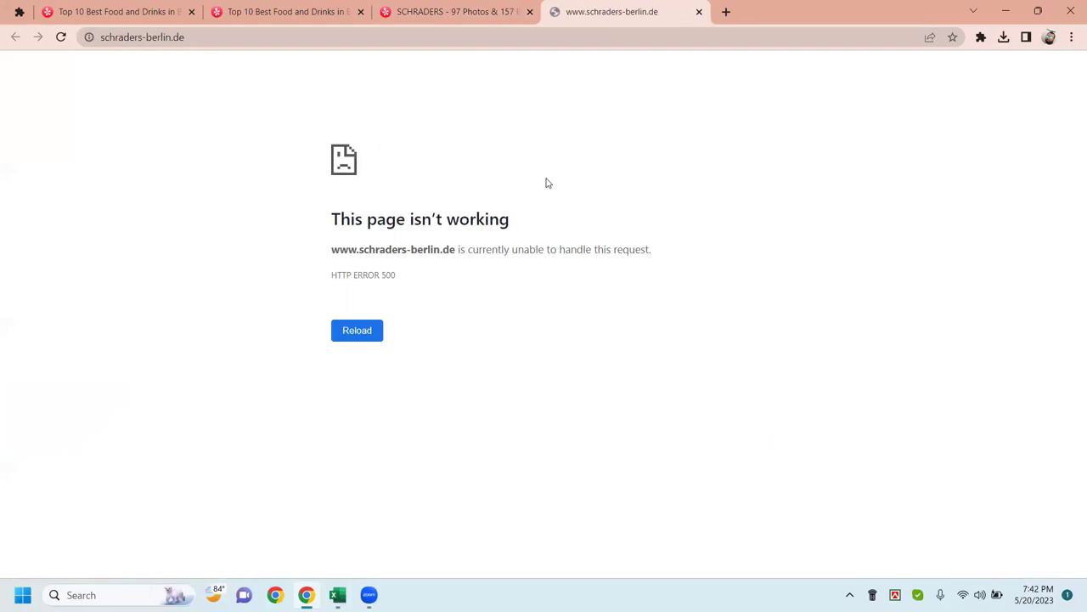
pyautogui.click(357, 332)
pyautogui.click(192, 11)
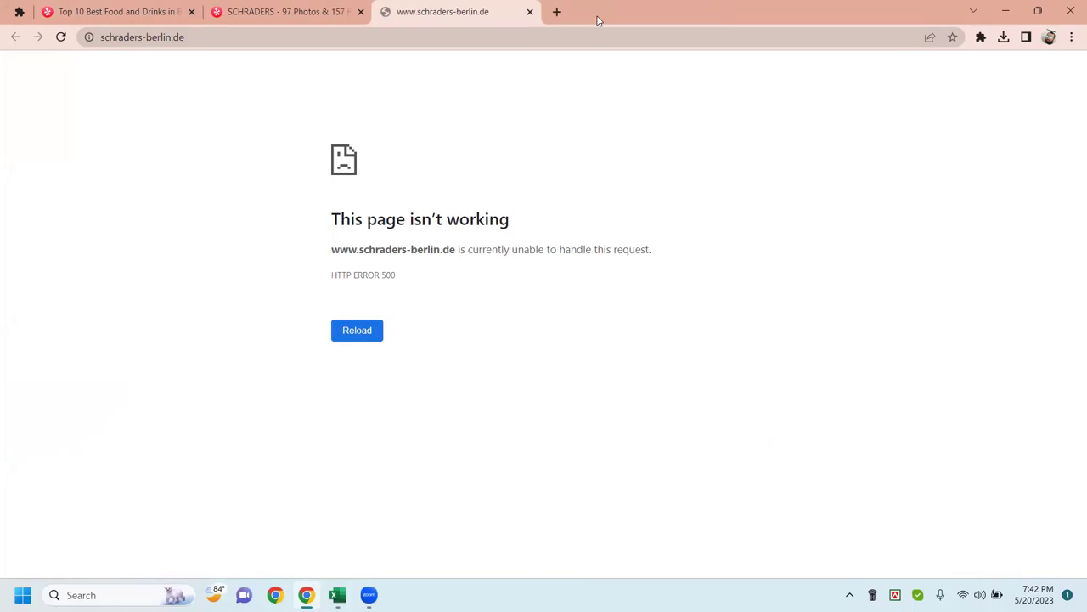
# Step: Turn on the Free VPN extension and return to the Schraders Yelp page
pyautogui.click(981, 37)
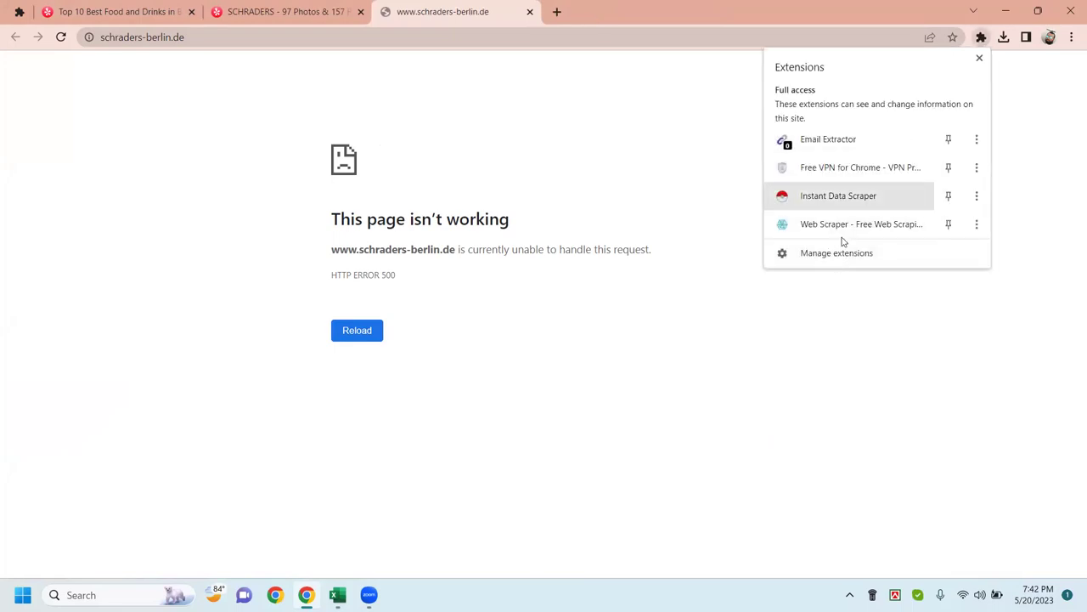
pyautogui.click(855, 175)
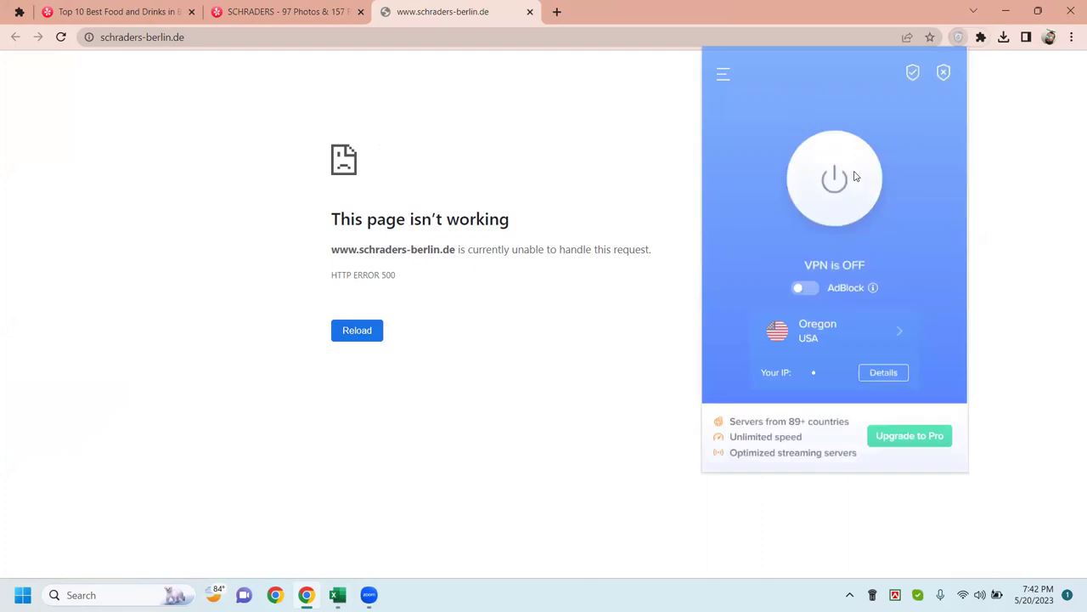
pyautogui.click(836, 177)
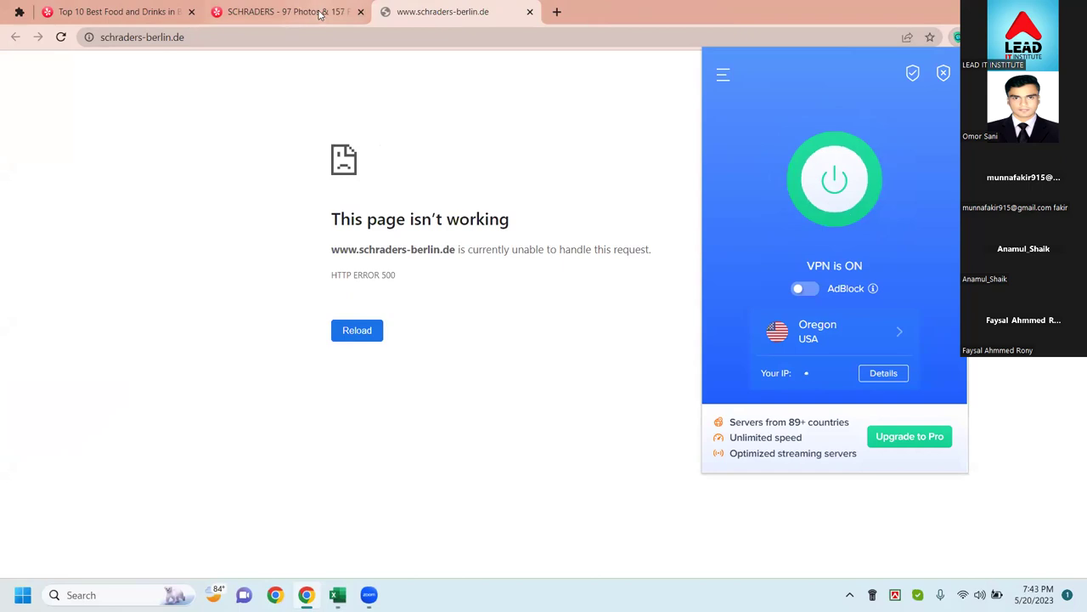
pyautogui.click(275, 19)
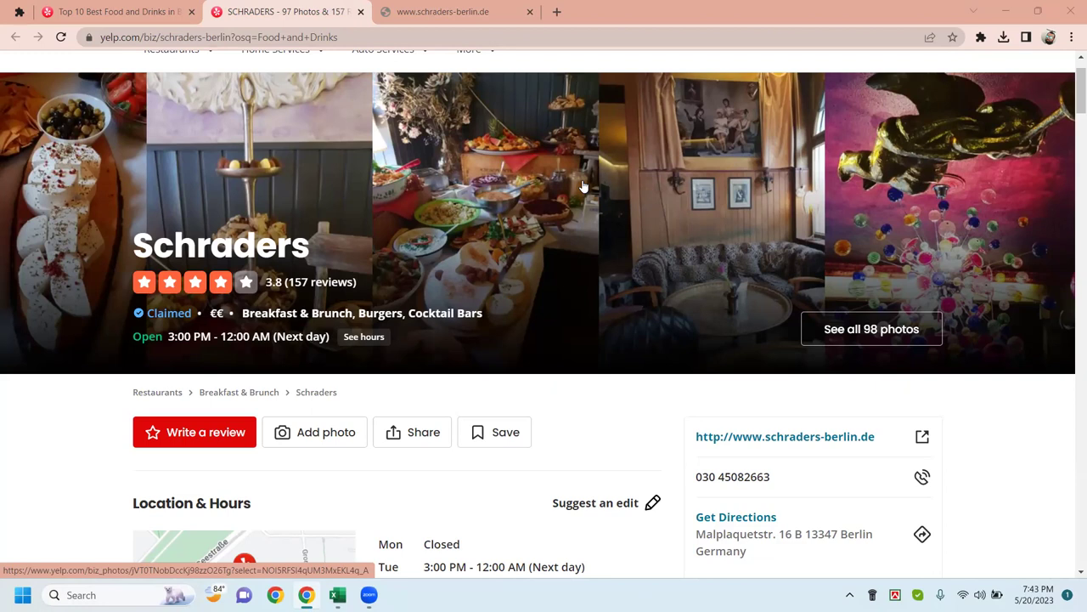
# Step: Retry the Schraders website with two reloads and a fresh link, then close both HTTP 500 tabs
pyautogui.click(446, 12)
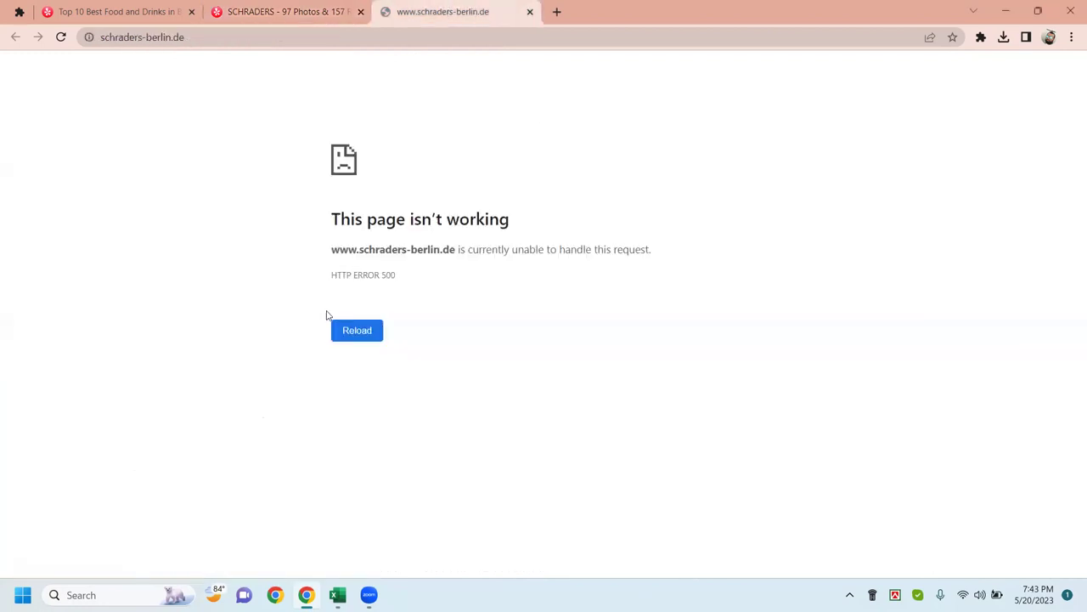
pyautogui.click(355, 336)
pyautogui.click(355, 339)
pyautogui.click(271, 11)
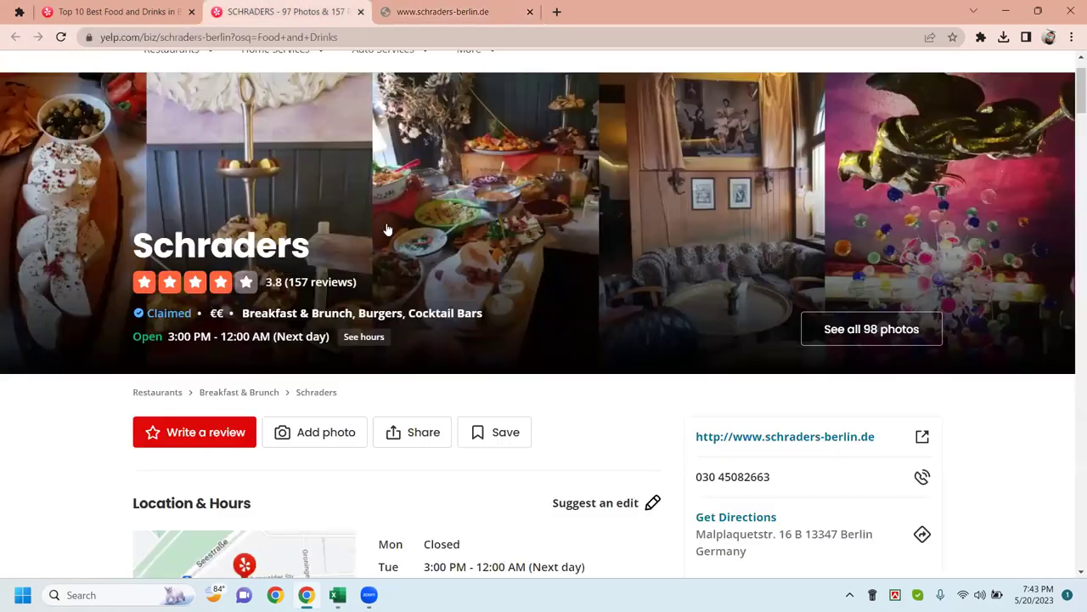
pyautogui.click(796, 444)
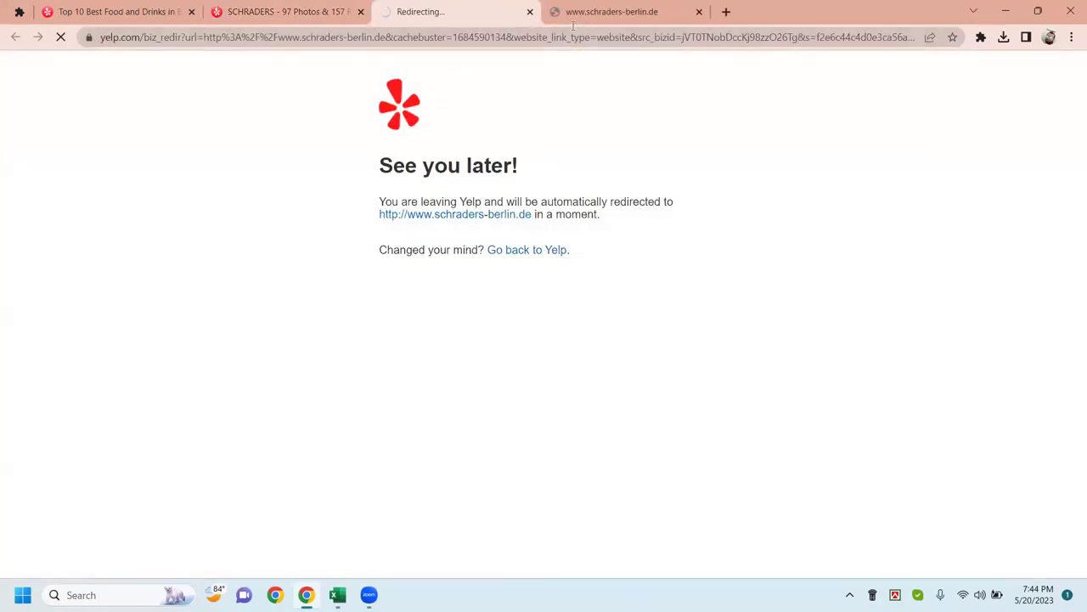
pyautogui.click(530, 13)
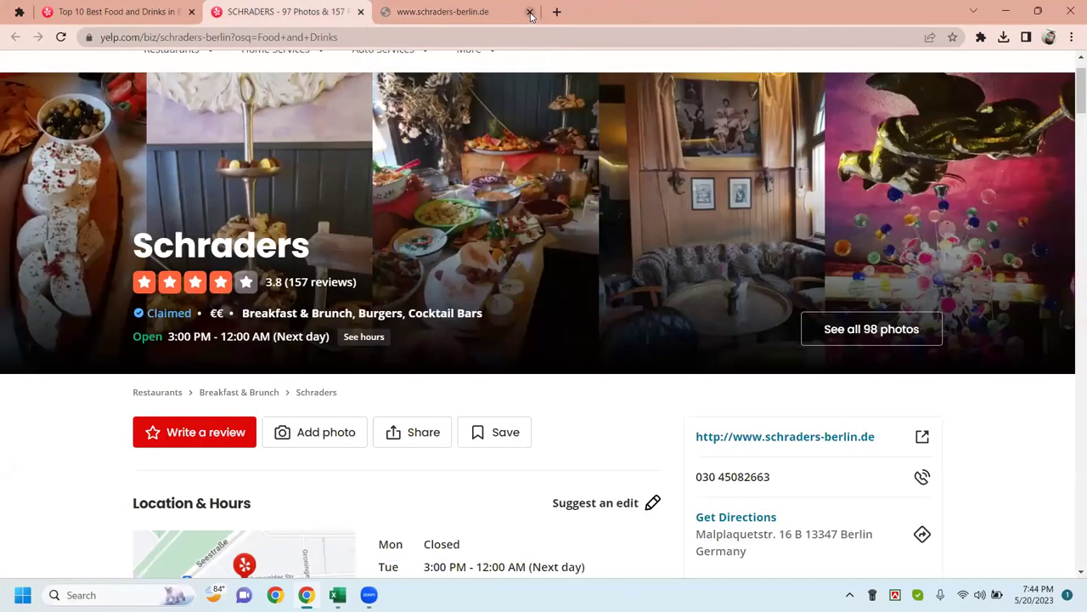
pyautogui.click(530, 14)
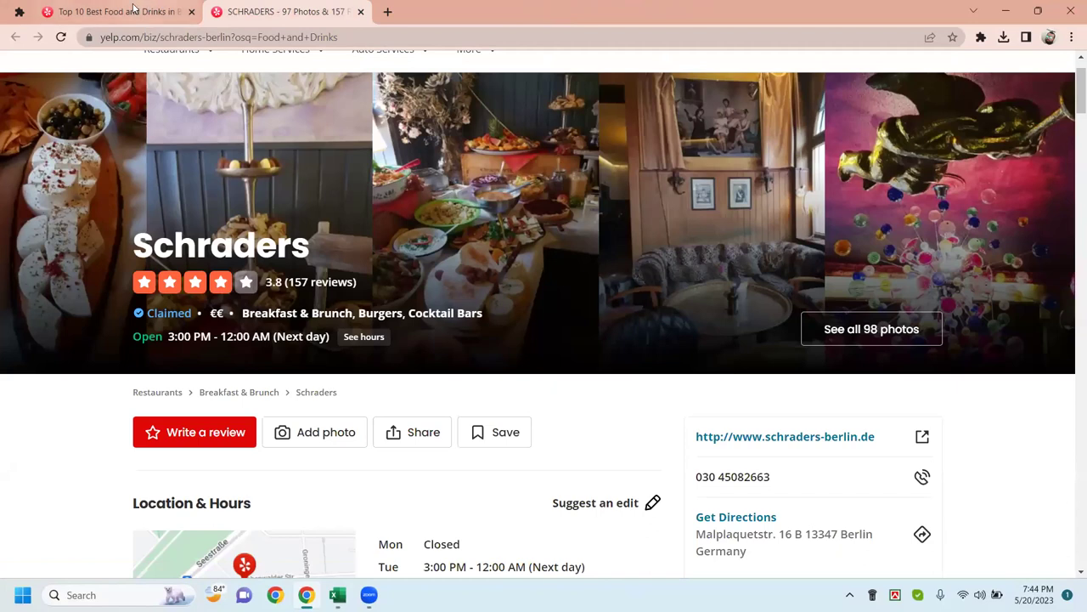
# Step: Open the Cafe Chagall listing, close the Schraders tab, and follow the cafe-chagall.com link
pyautogui.hotkey('ctrl', 'shift', 'Tab')
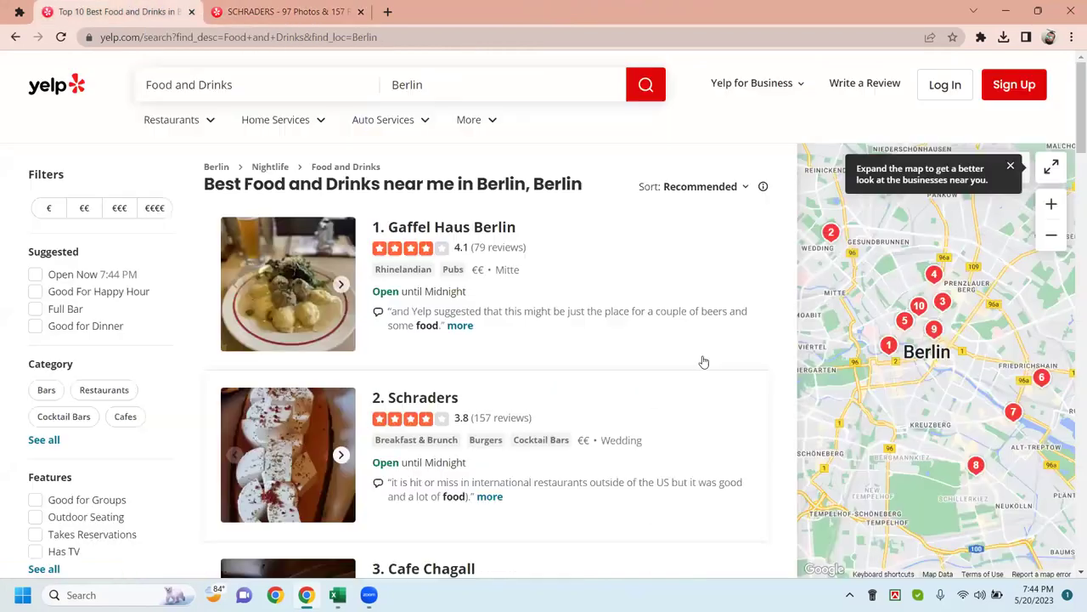
pyautogui.scroll(-3, 512, 389)
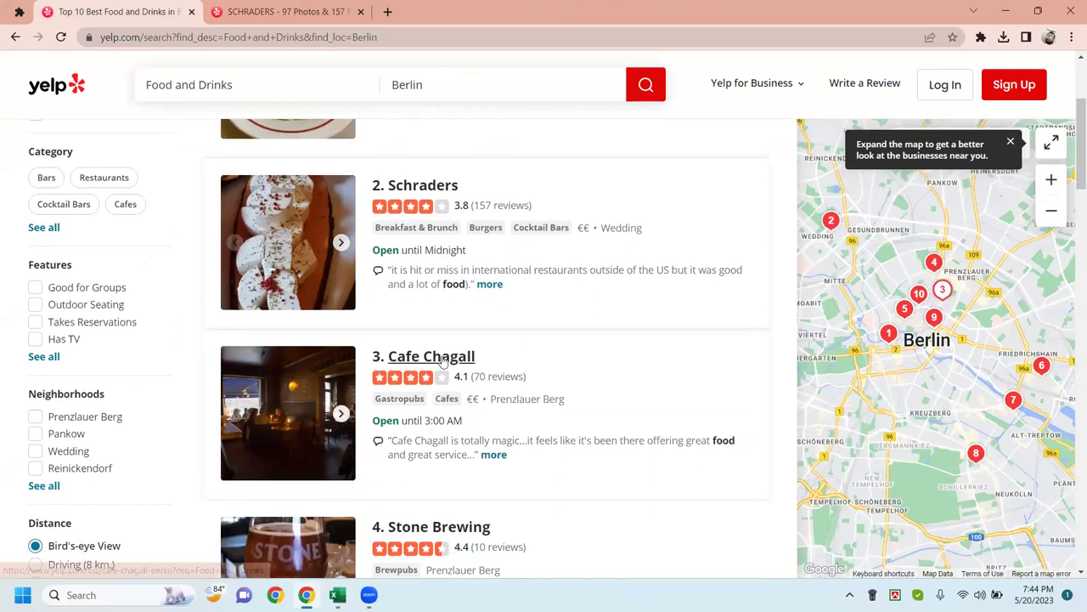
pyautogui.click(442, 357)
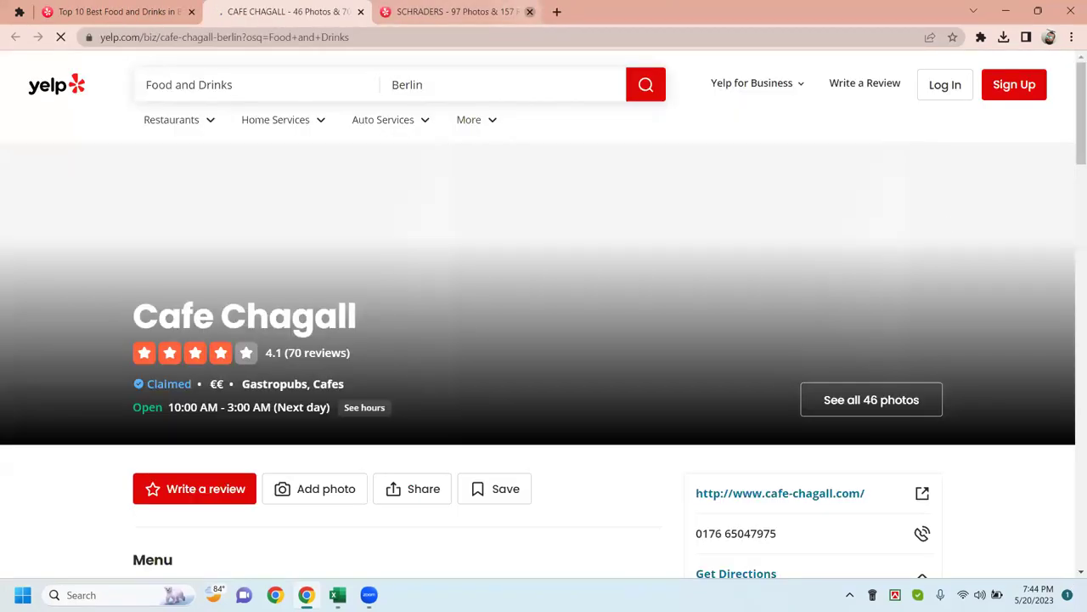
pyautogui.click(529, 12)
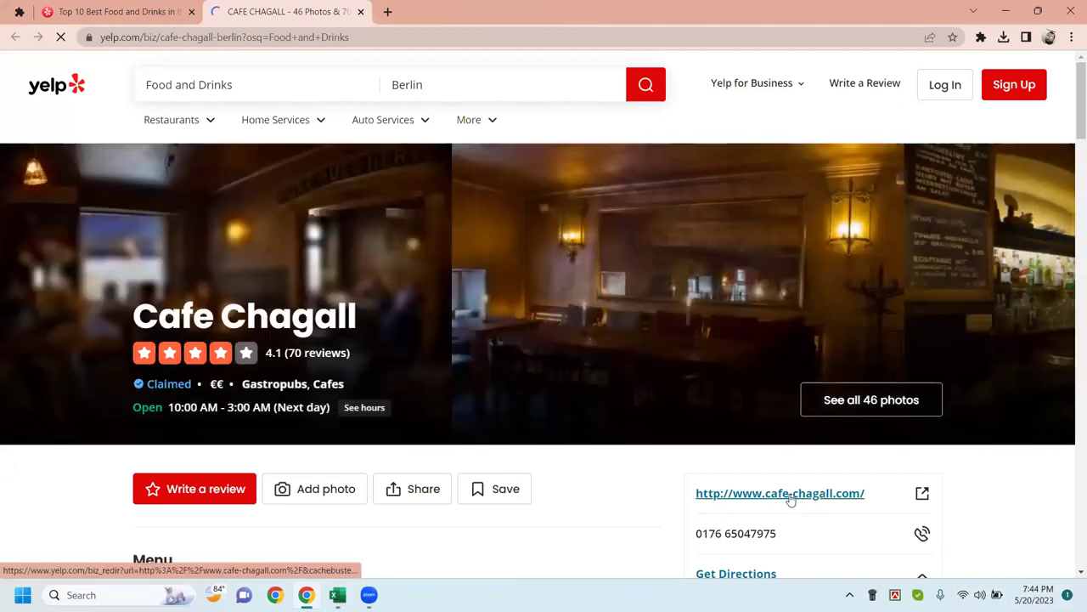
pyautogui.click(785, 501)
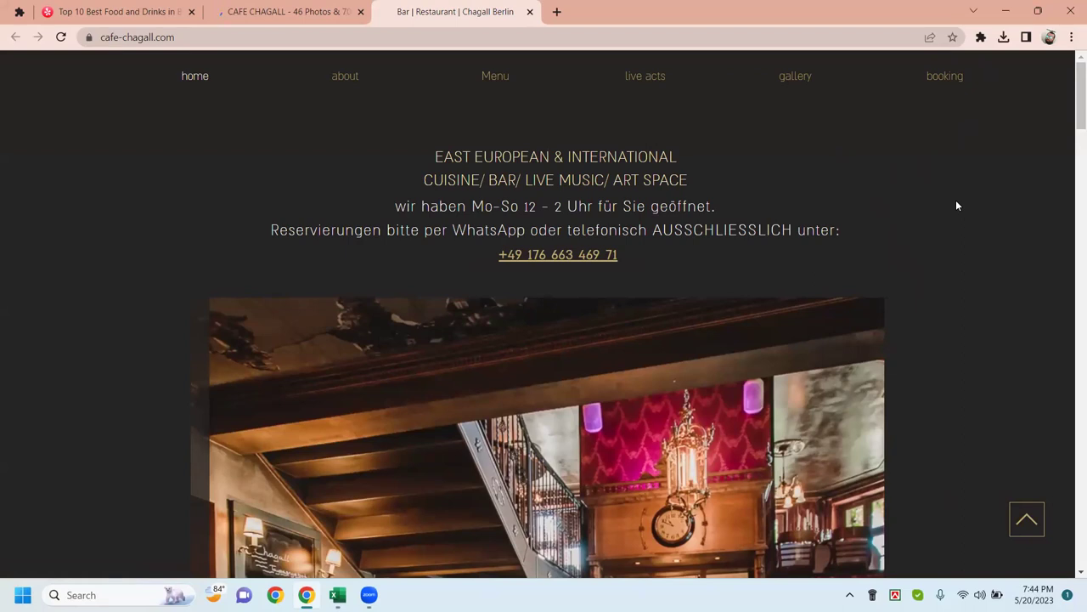
# Step: Run the Email Extractor on cafe-chagall.com and select the email address it finds
pyautogui.scroll(-2, 955, 206)
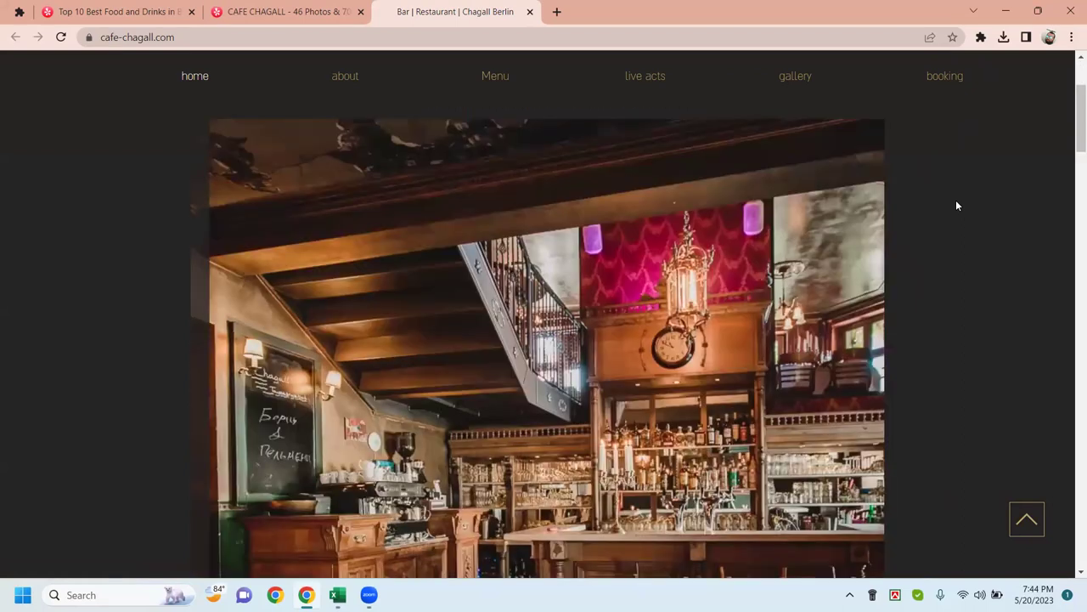
pyautogui.scroll(-9, 956, 206)
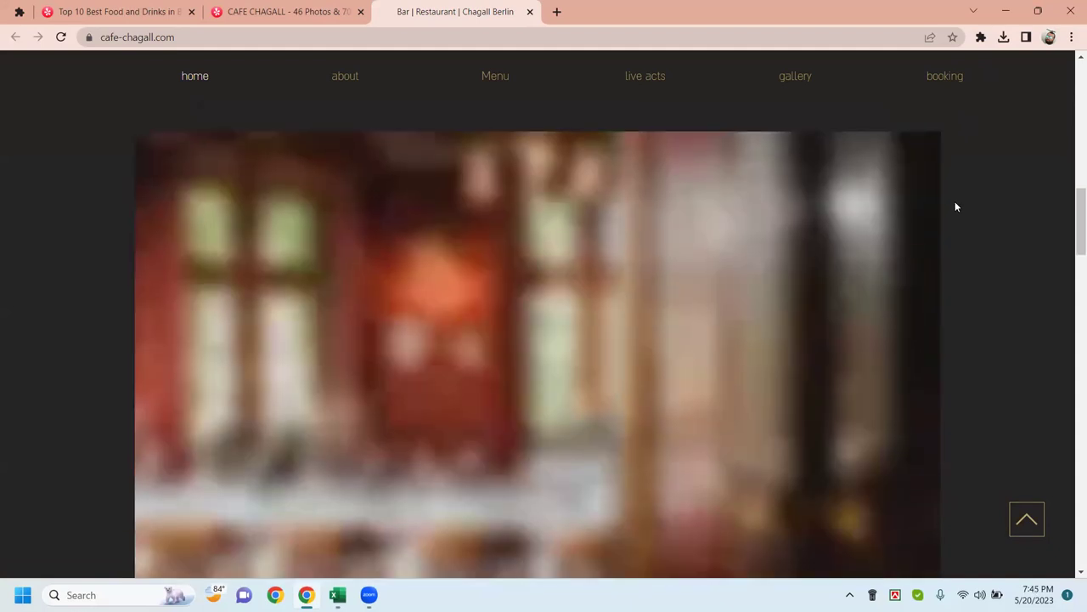
pyautogui.scroll(12, 955, 207)
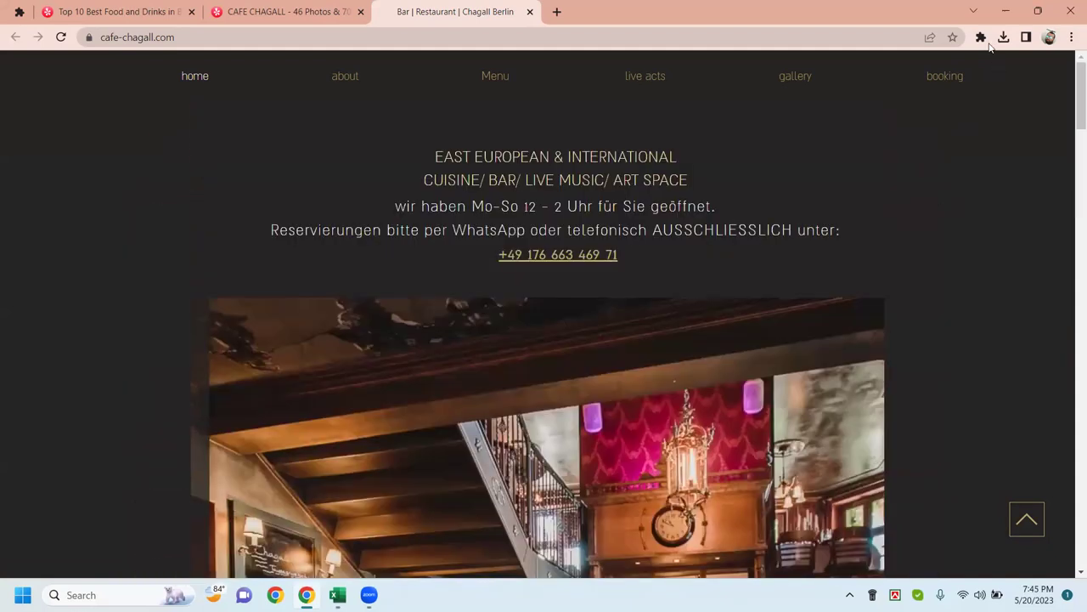
pyautogui.click(981, 38)
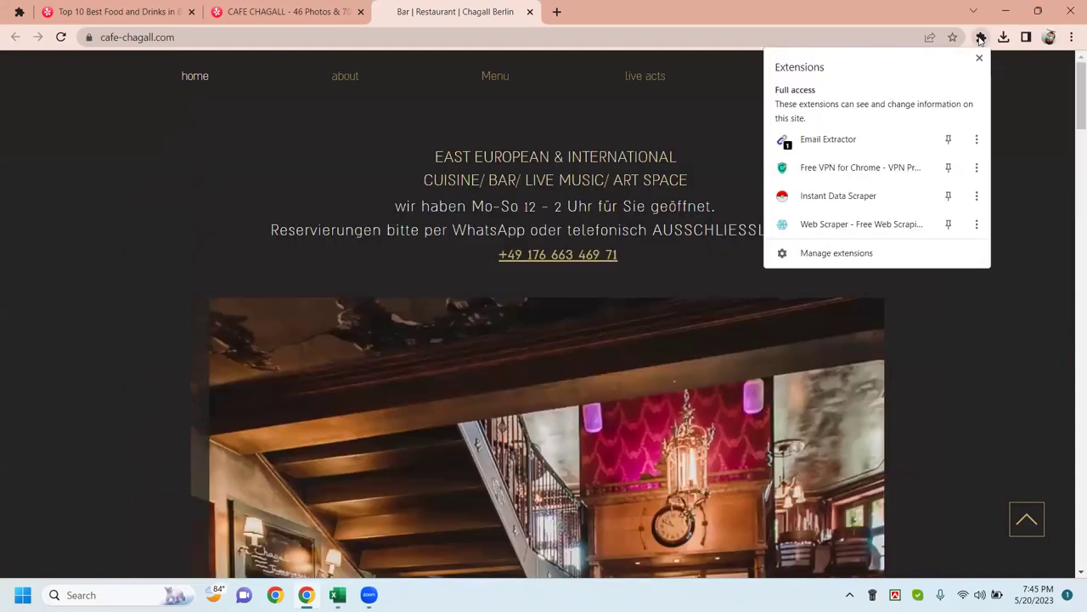
pyautogui.click(820, 145)
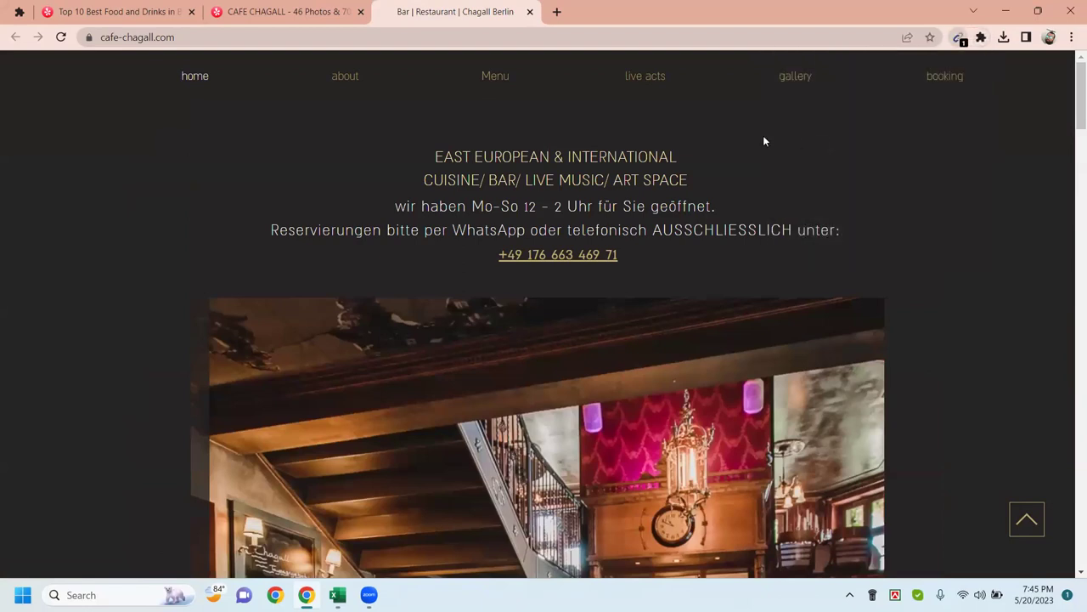
pyautogui.click(959, 37)
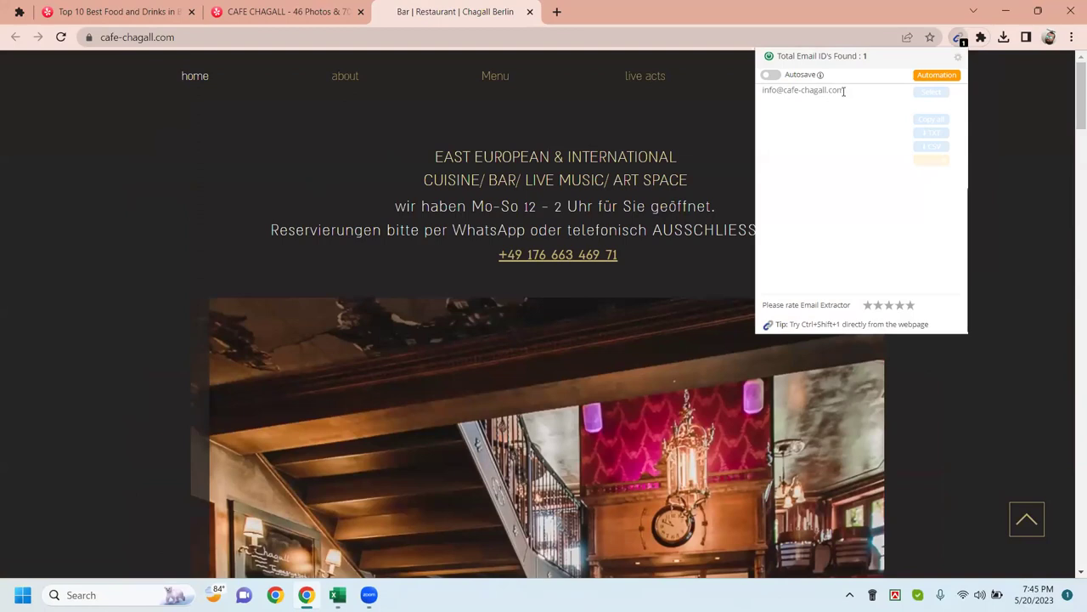
pyautogui.moveTo(844, 90); pyautogui.dragTo(761, 90)
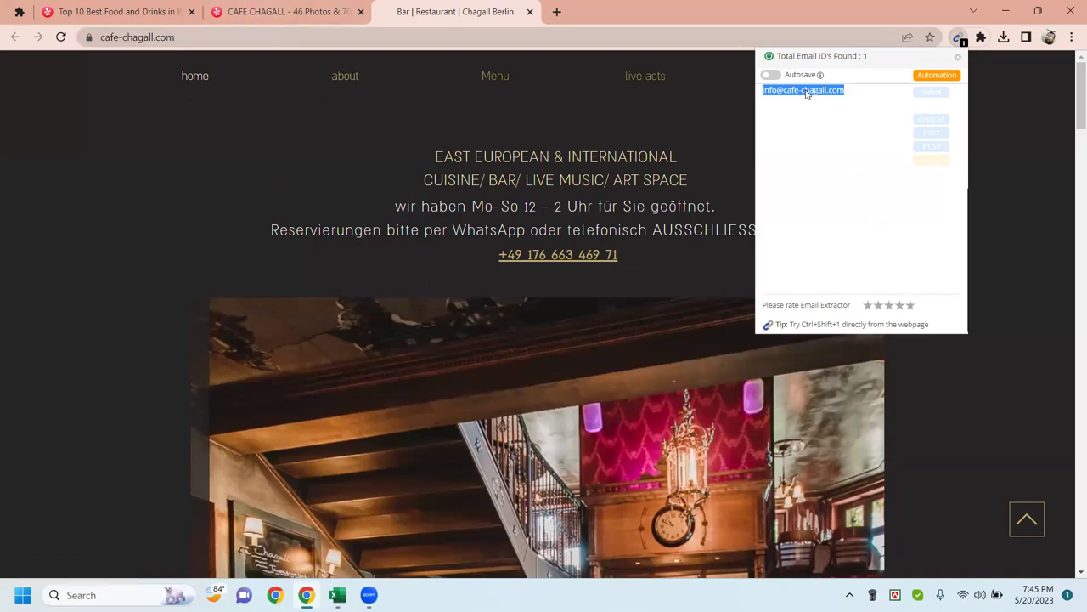
pyautogui.click(1041, 196)
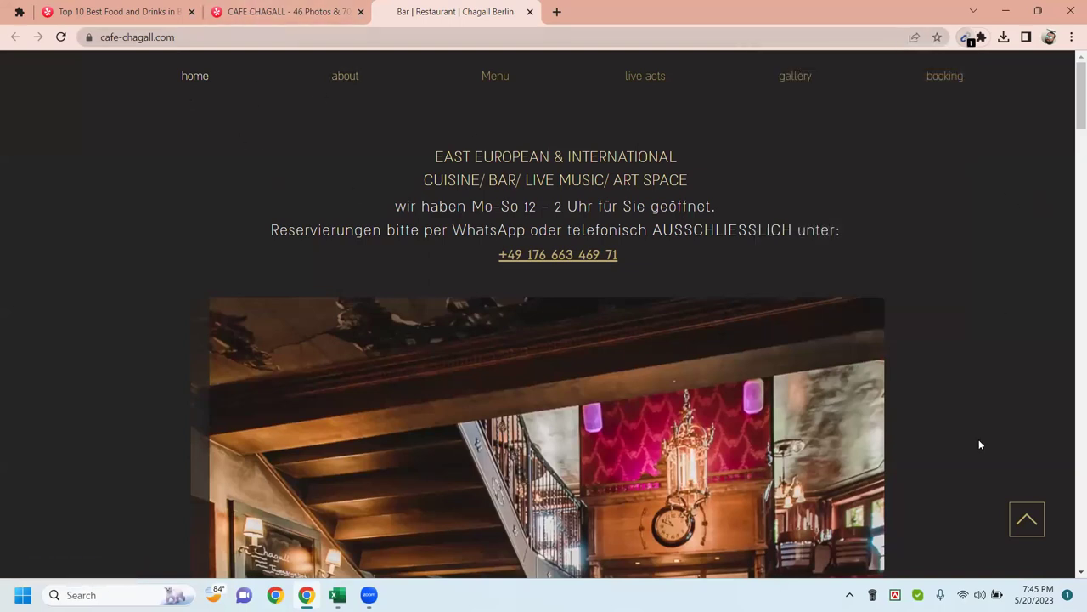
# Step: Open the cafe's About page and read through it
pyautogui.scroll(-5, 914, 183)
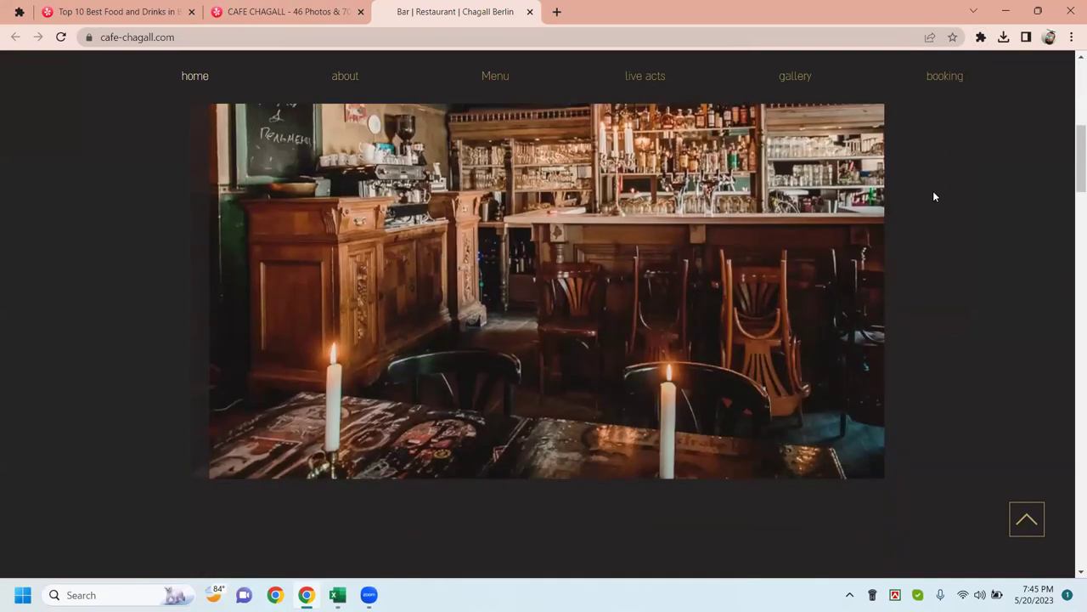
pyautogui.scroll(-4, 938, 196)
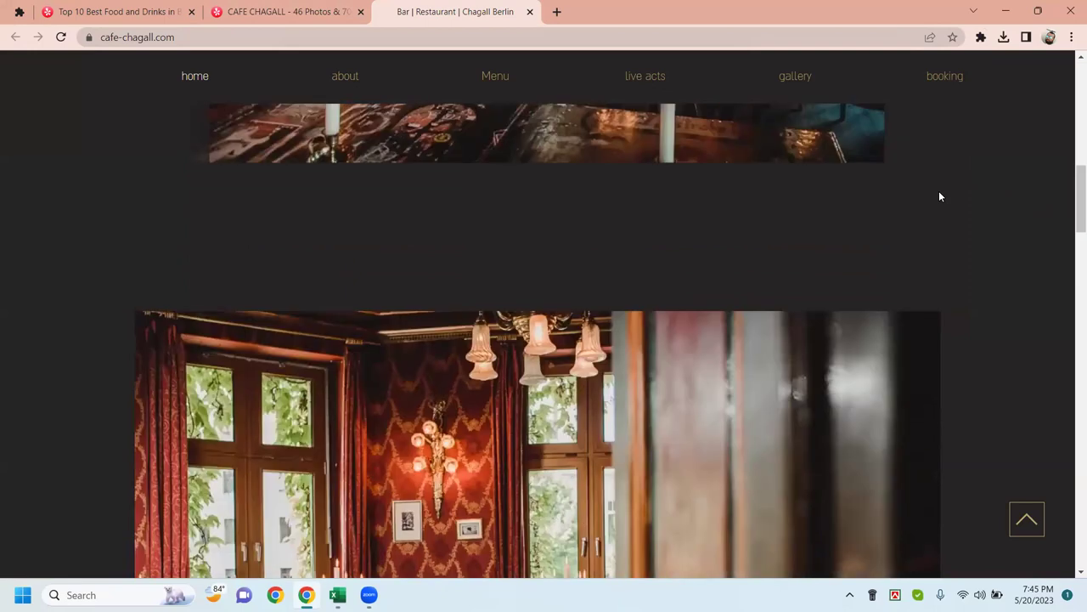
pyautogui.scroll(-6, 939, 196)
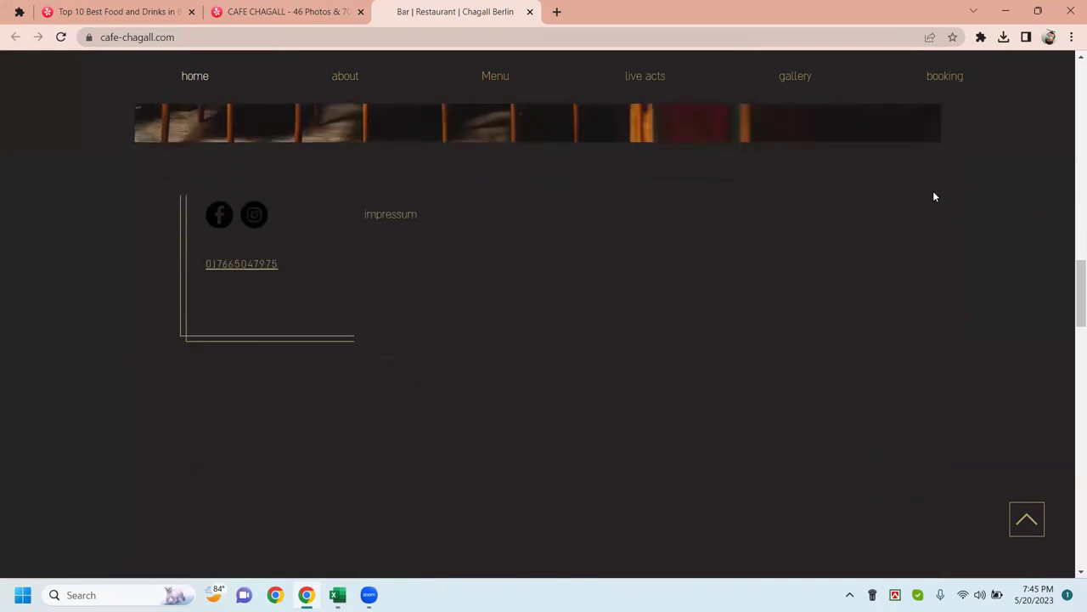
pyautogui.click(345, 77)
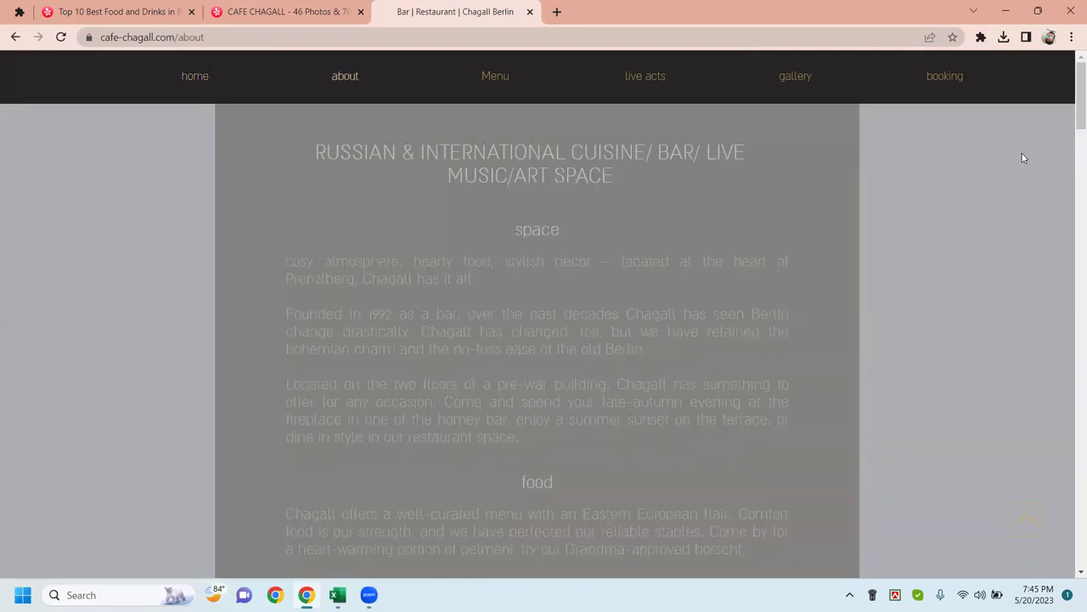
pyautogui.scroll(-8, 934, 260)
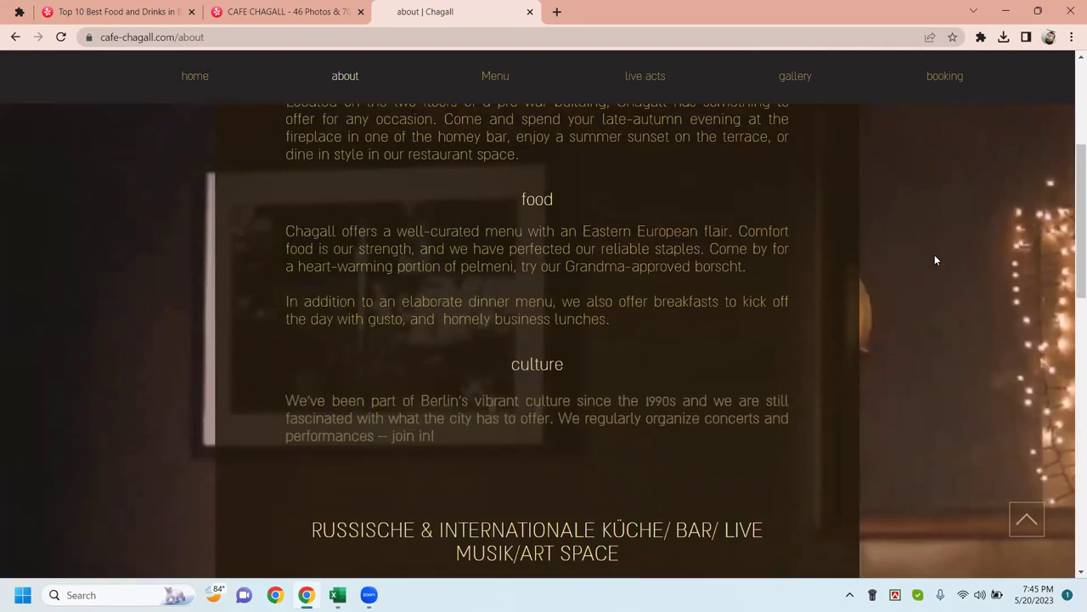
pyautogui.scroll(-7, 934, 260)
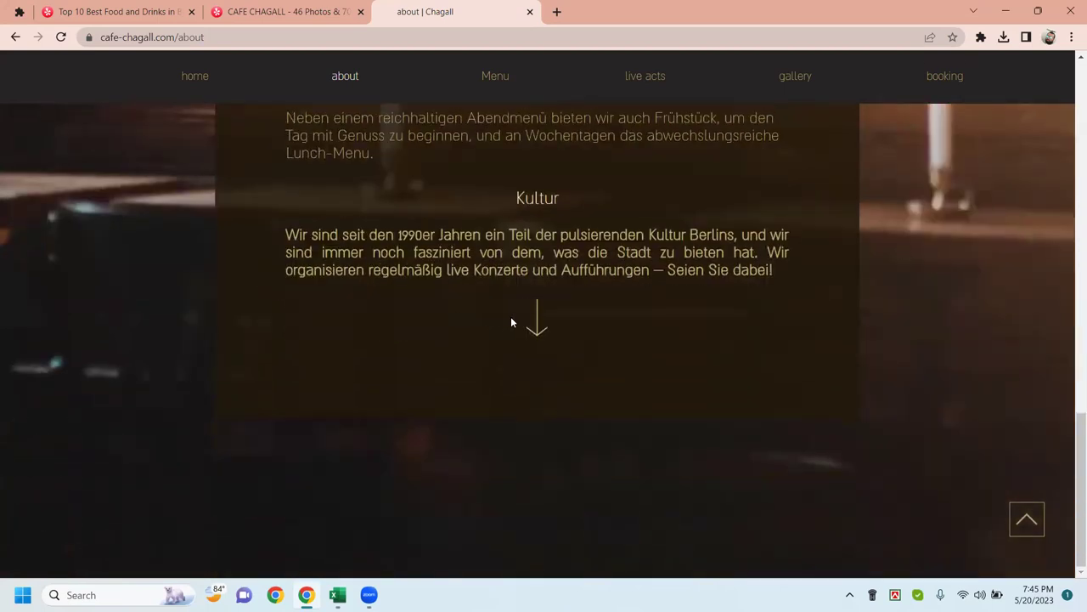
# Step: Return to the Chagall Berlin home page and browse its bar interior photos
pyautogui.click(538, 317)
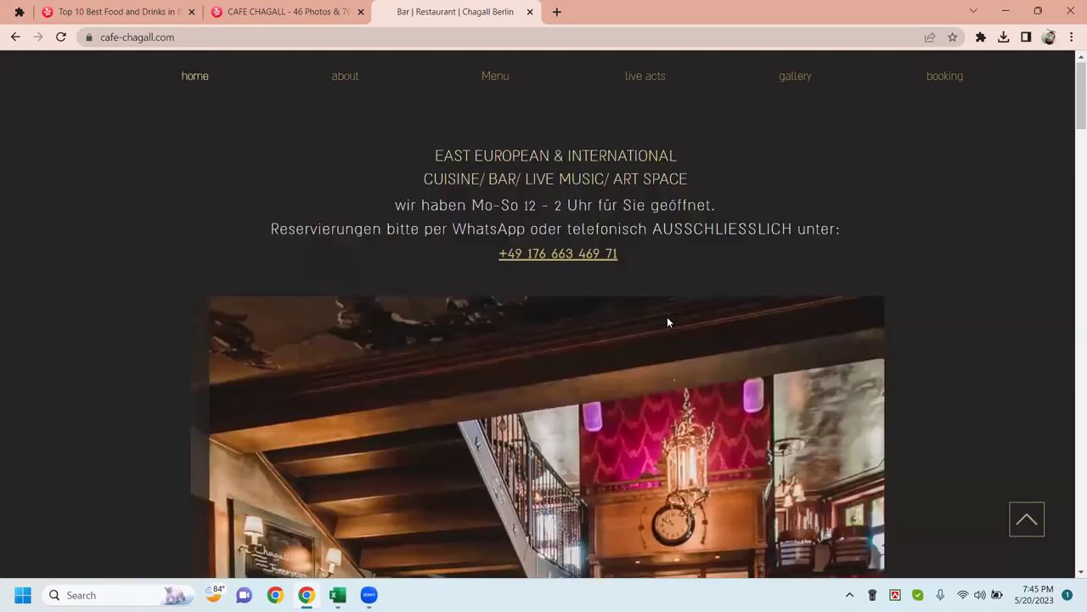
pyautogui.scroll(-6, 804, 312)
pyautogui.scroll(-2, 807, 316)
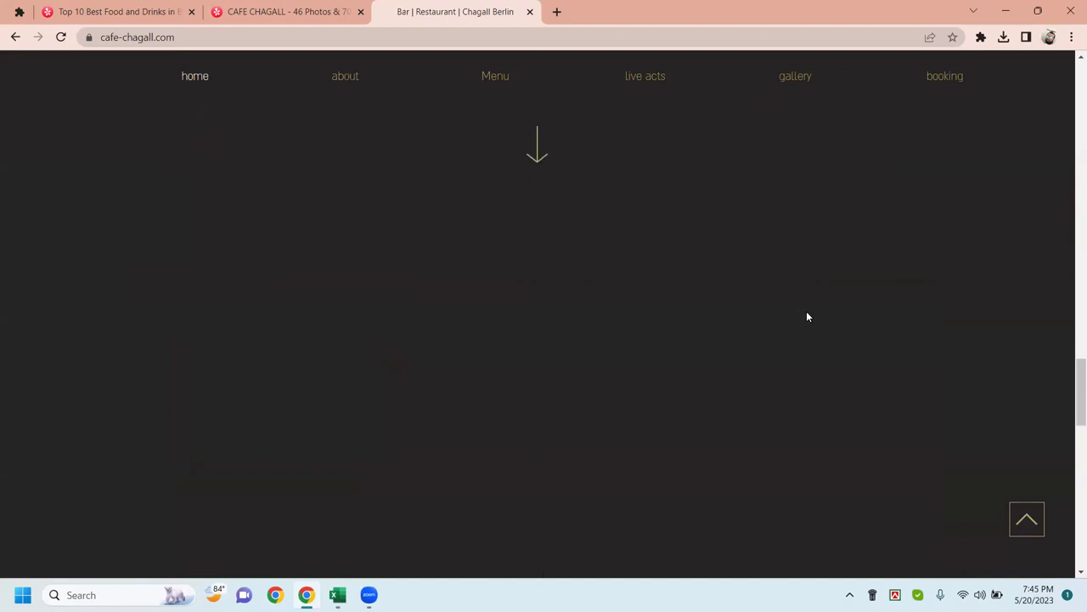
pyautogui.scroll(-7, 807, 317)
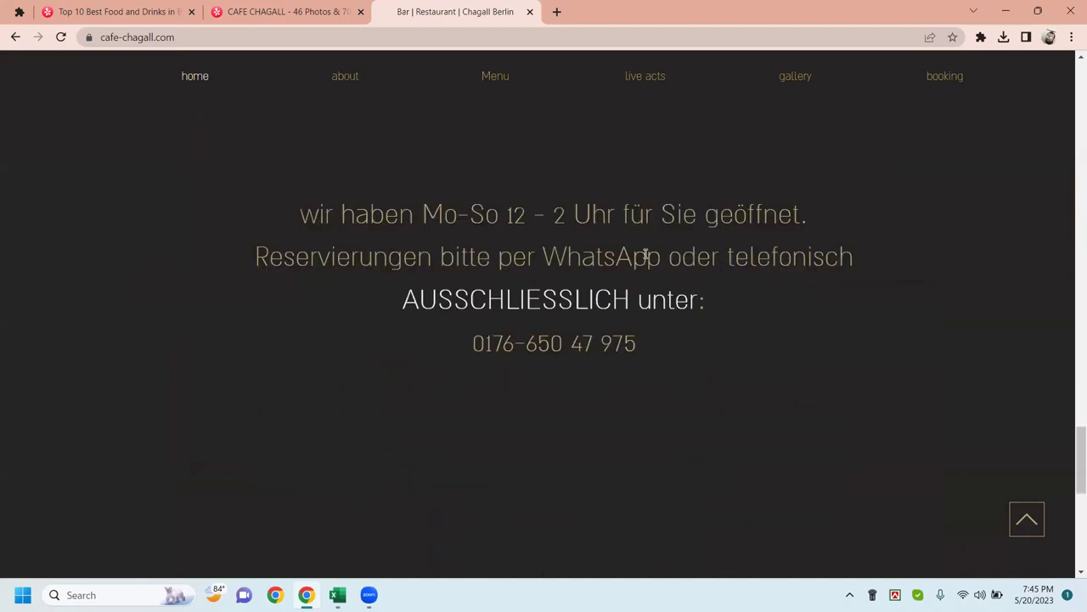
pyautogui.scroll(2, 650, 255)
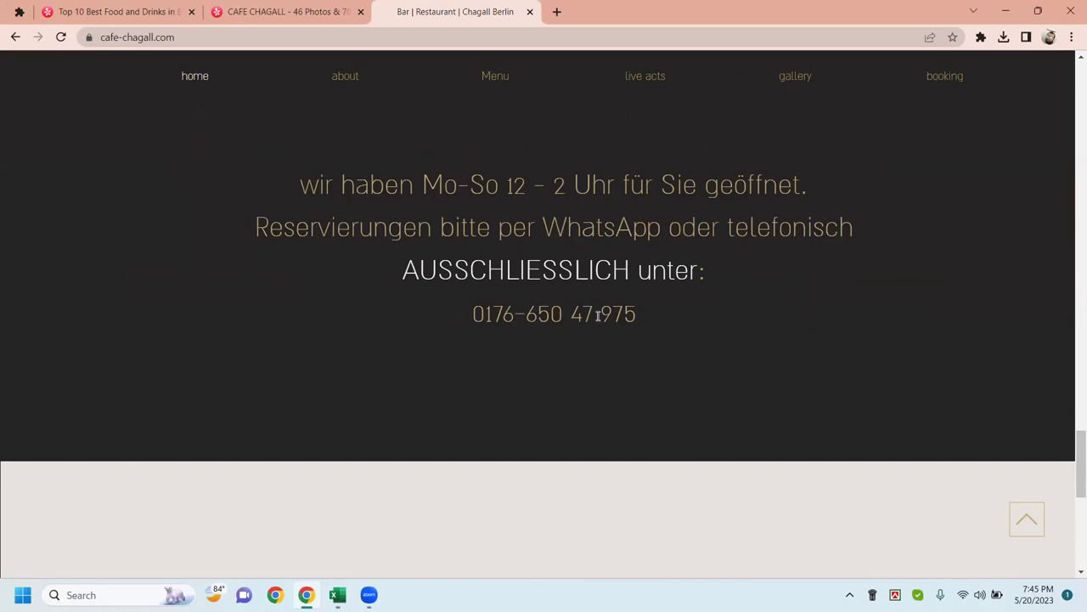
pyautogui.scroll(-6, 740, 256)
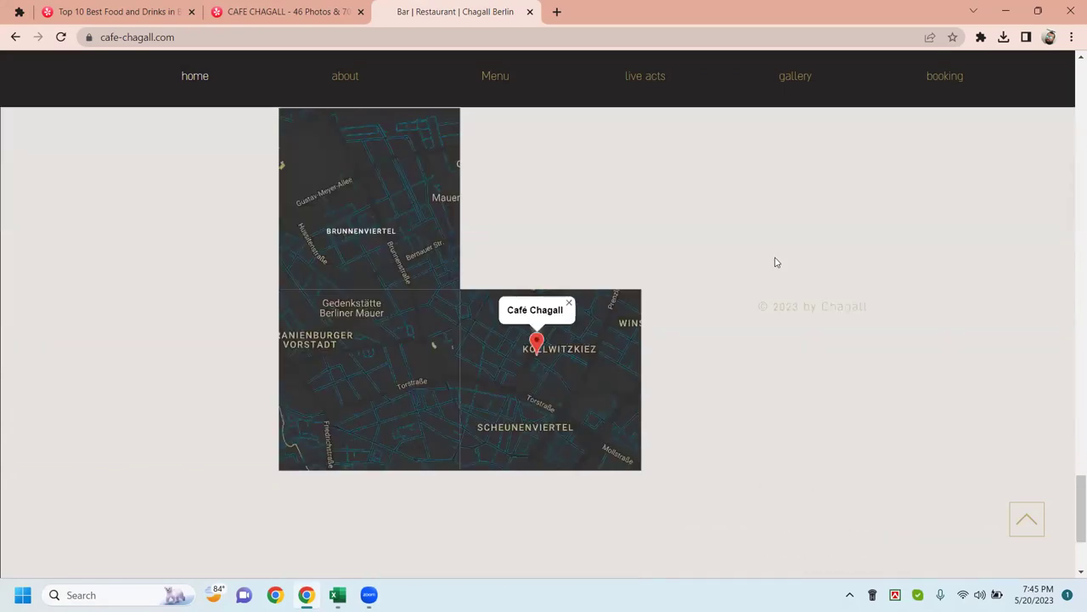
pyautogui.scroll(-1, 775, 261)
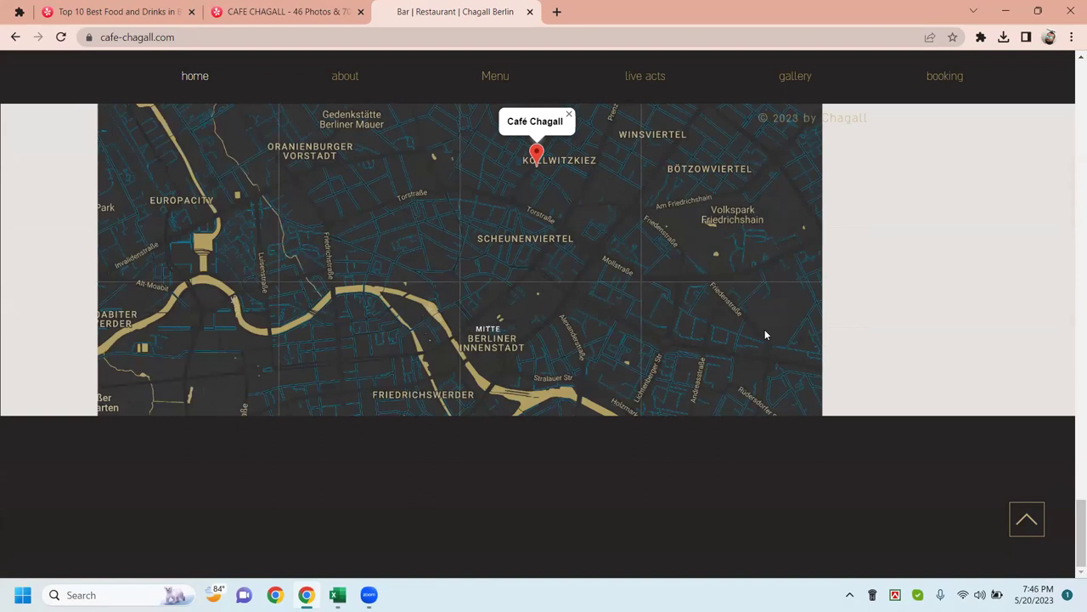
pyautogui.scroll(1, 822, 342)
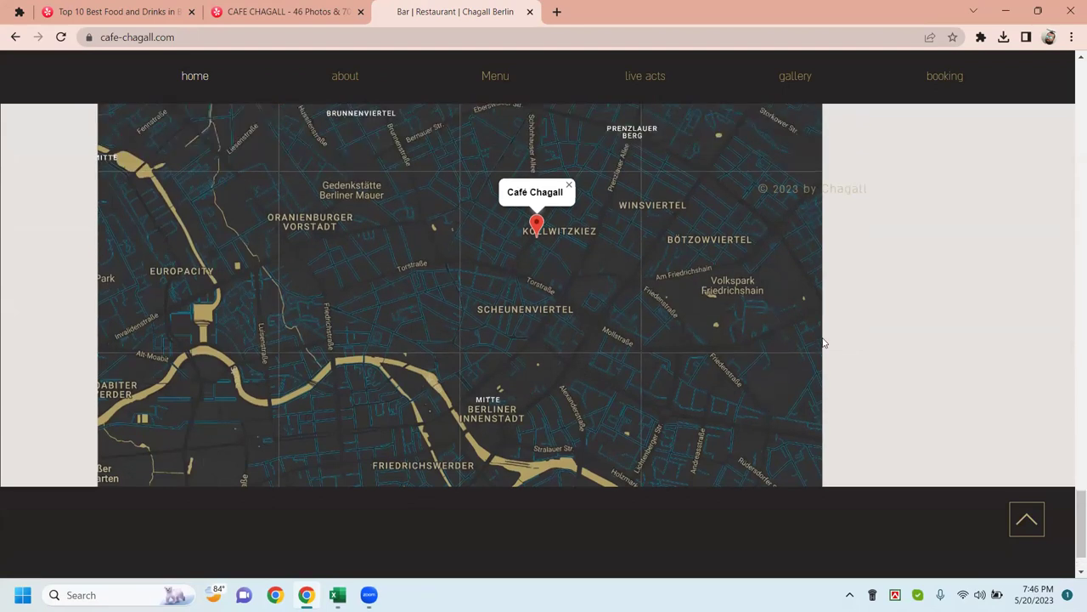
pyautogui.scroll(3, 822, 343)
pyautogui.scroll(3, 822, 343)
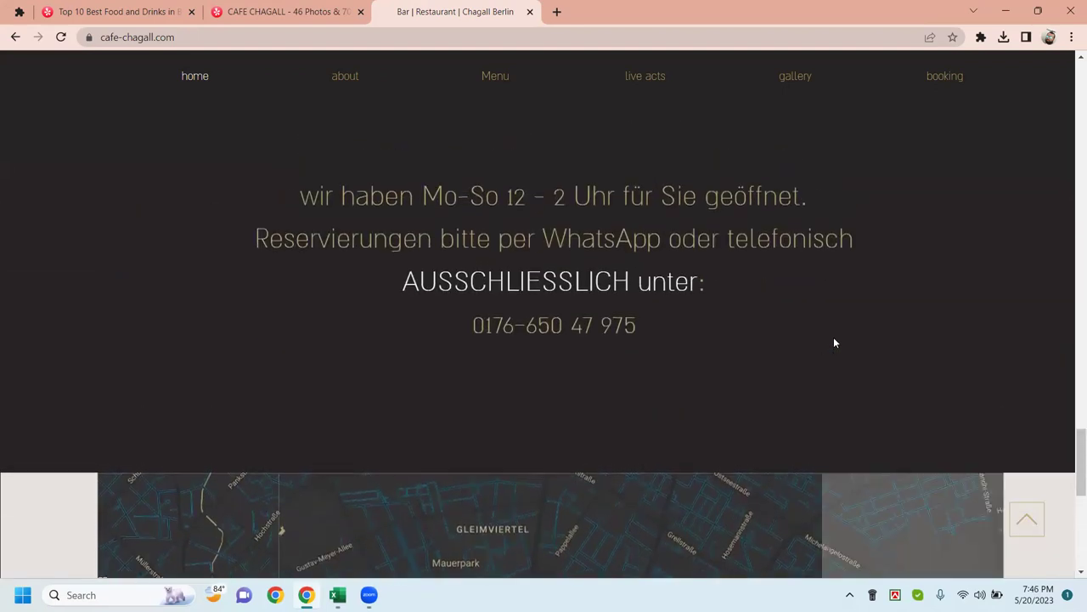
pyautogui.scroll(5, 834, 338)
pyautogui.scroll(6, 834, 342)
pyautogui.scroll(4, 835, 342)
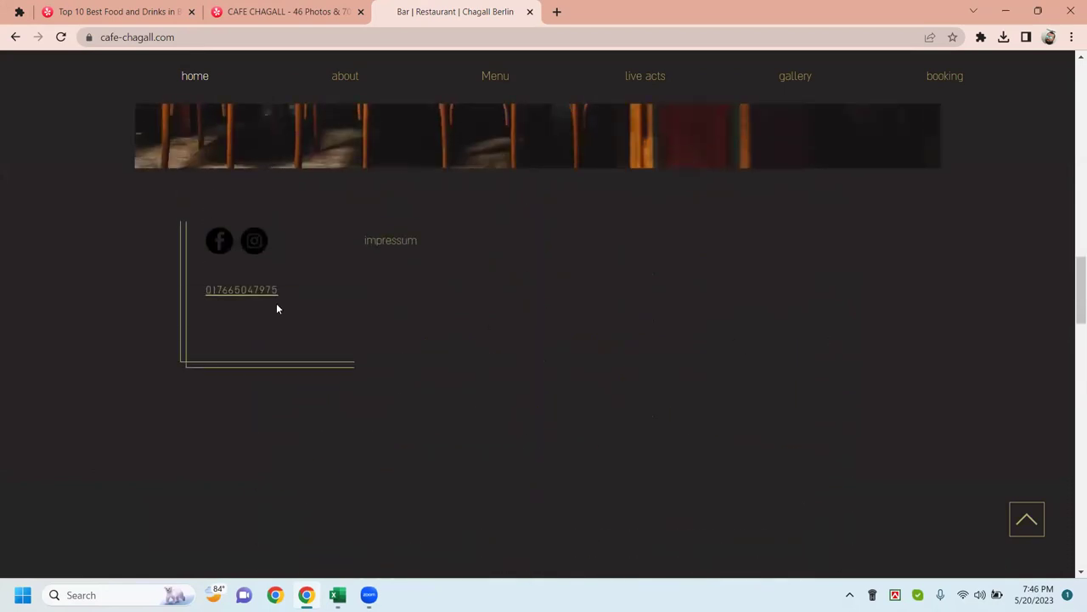
pyautogui.scroll(3, 847, 305)
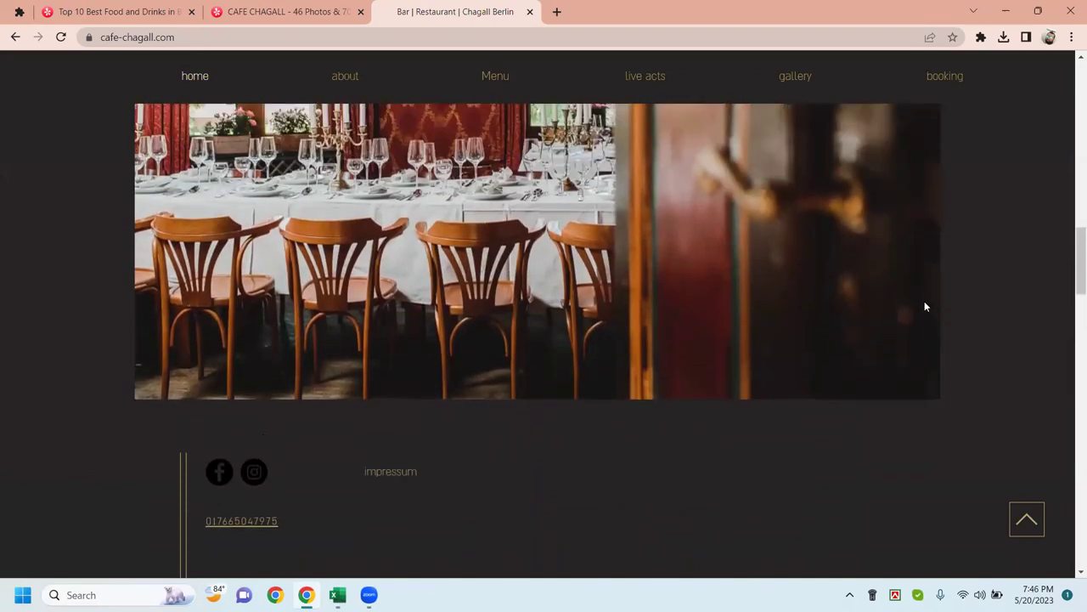
pyautogui.scroll(4, 925, 306)
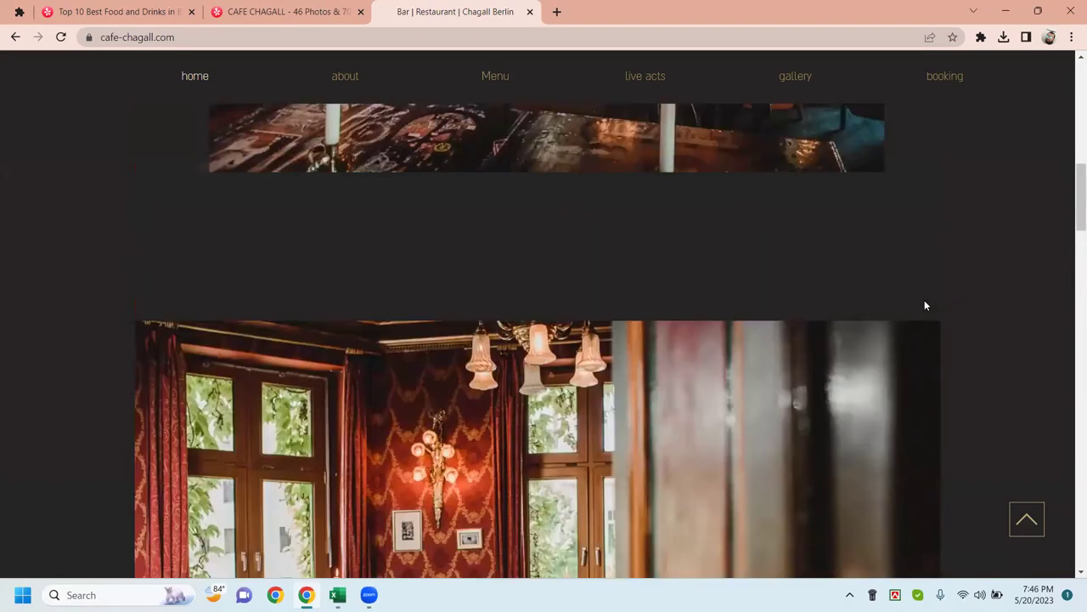
pyautogui.scroll(3, 924, 304)
pyautogui.scroll(3, 382, 170)
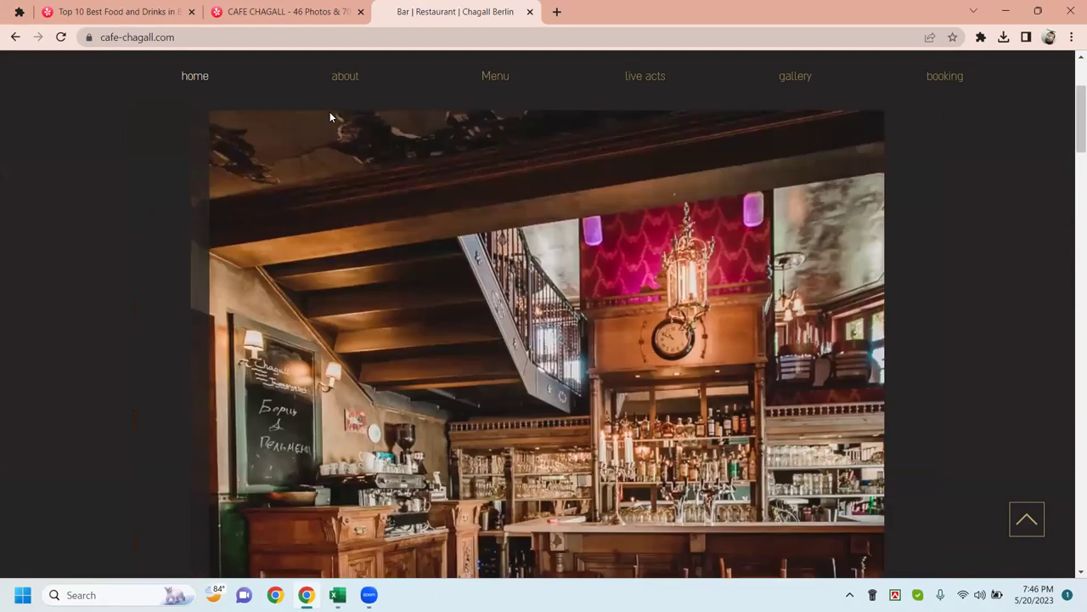
pyautogui.scroll(3, 932, 172)
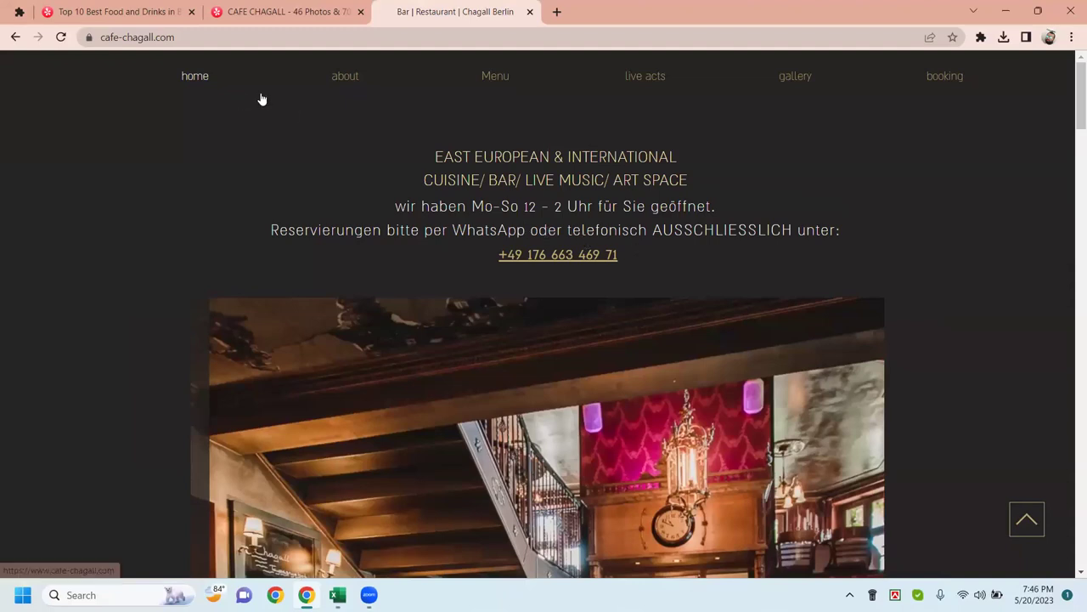
pyautogui.click(338, 79)
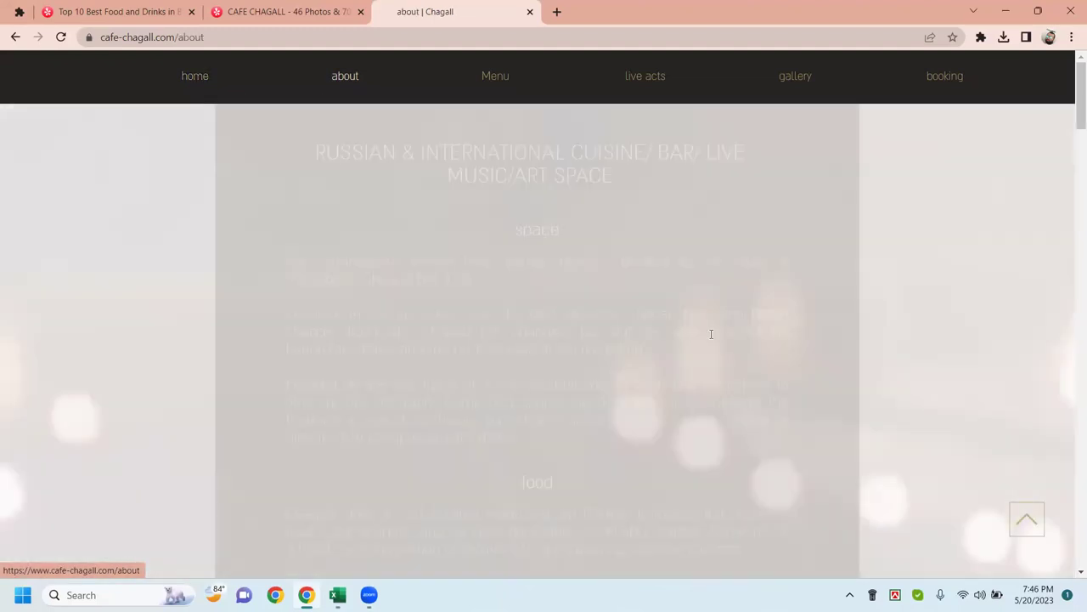
pyautogui.scroll(-6, 850, 267)
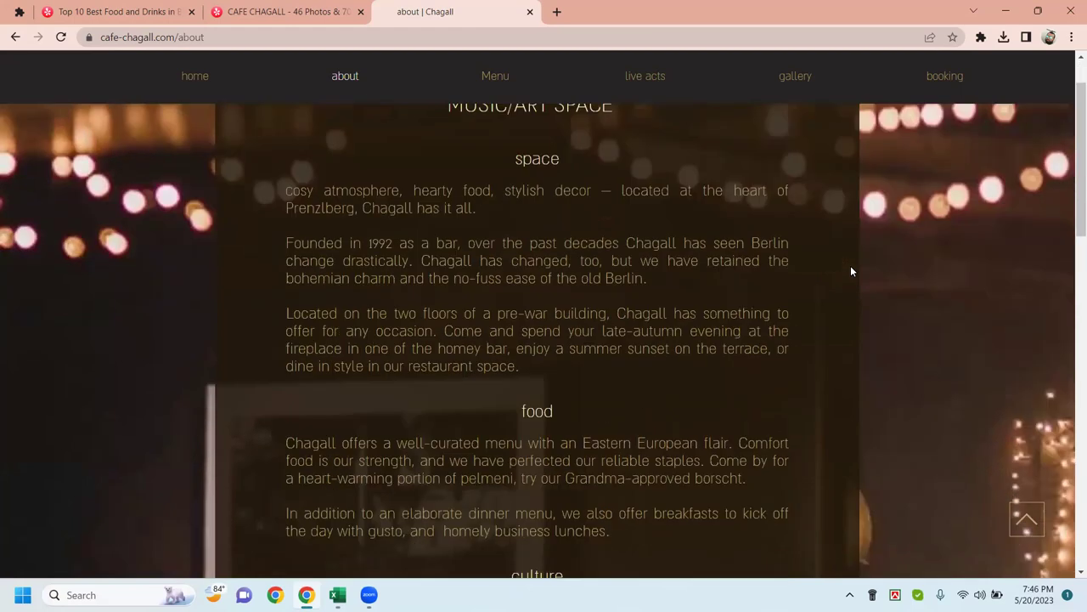
pyautogui.scroll(-7, 851, 270)
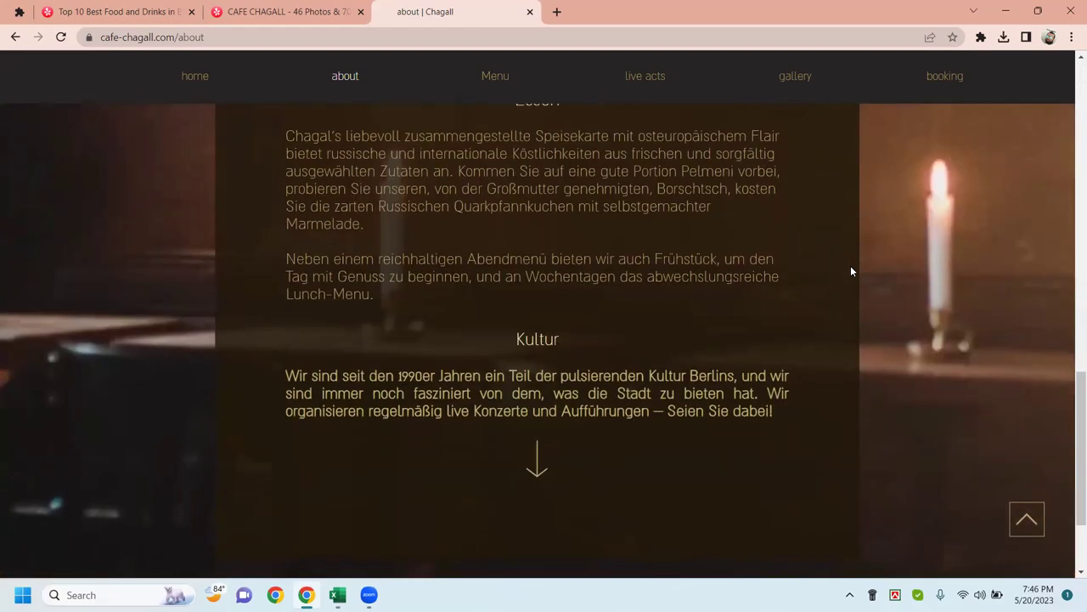
pyautogui.scroll(-2, 850, 265)
pyautogui.moveTo(488, 91)
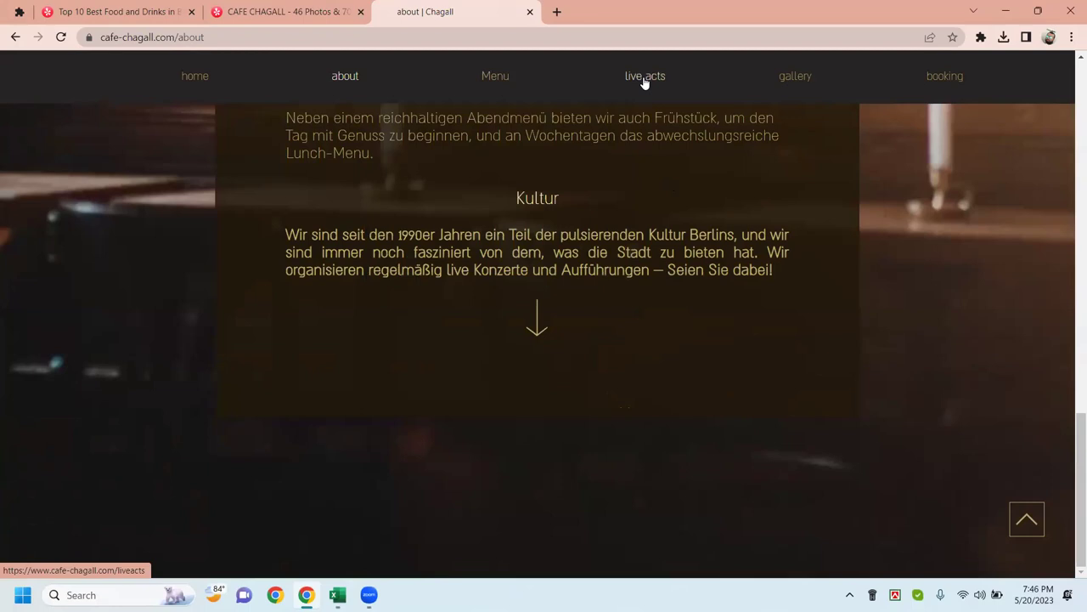
pyautogui.click(950, 79)
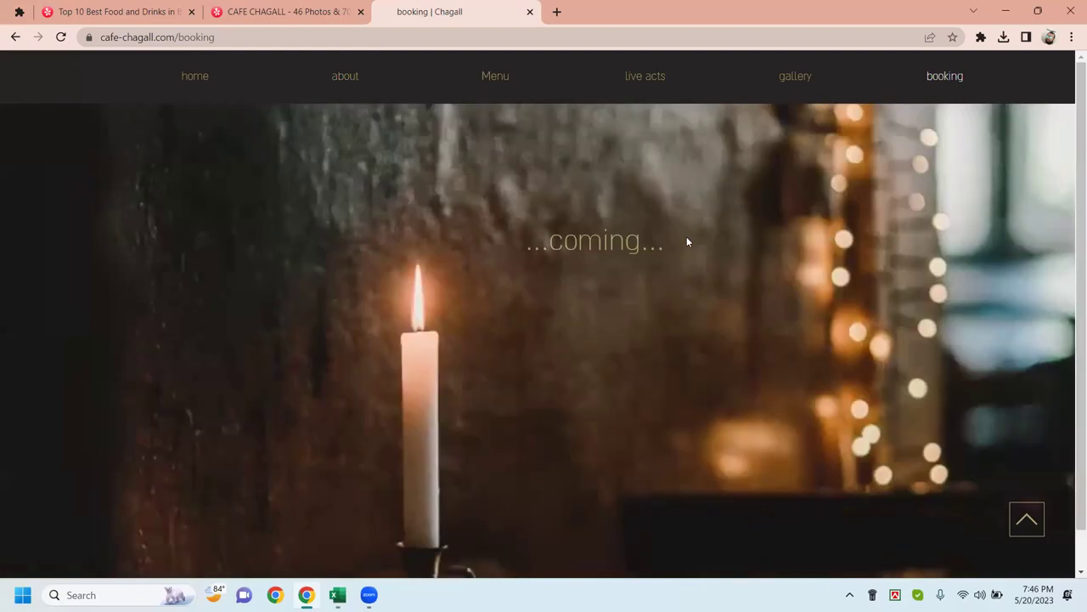
pyautogui.scroll(-1, 687, 236)
pyautogui.scroll(1, 613, 217)
pyautogui.scroll(-1, 691, 214)
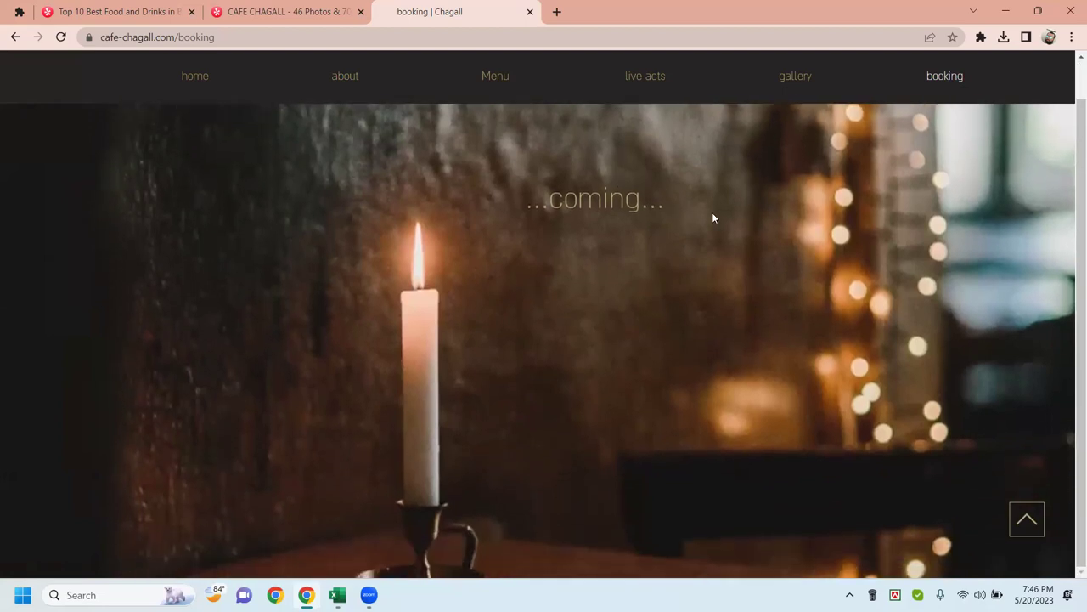
pyautogui.scroll(1, 714, 218)
pyautogui.scroll(-1, 714, 217)
pyautogui.click(798, 76)
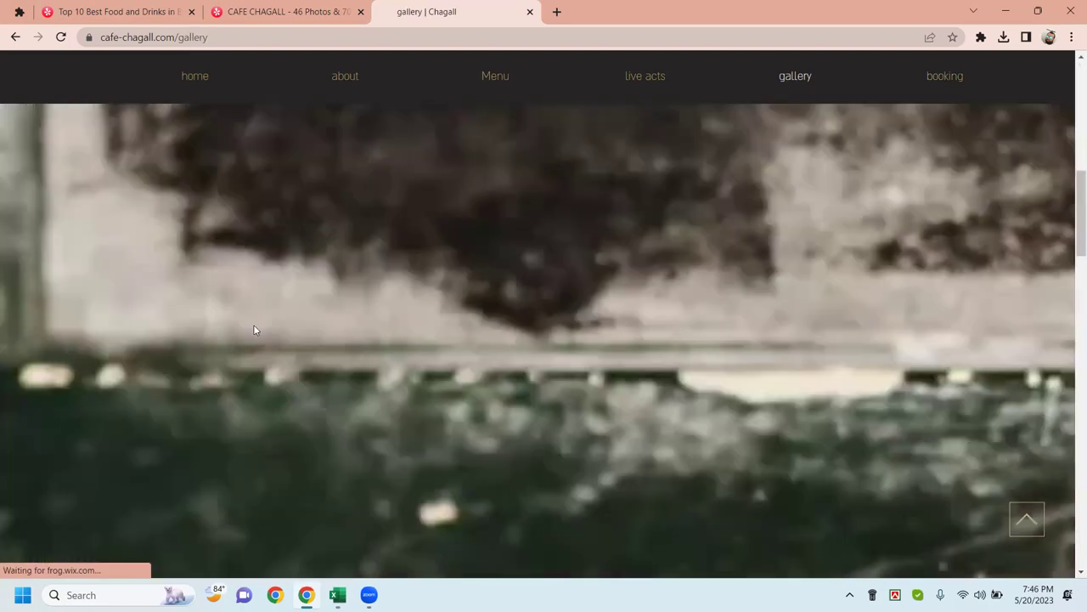
pyautogui.scroll(-10, 515, 389)
pyautogui.scroll(-3, 596, 386)
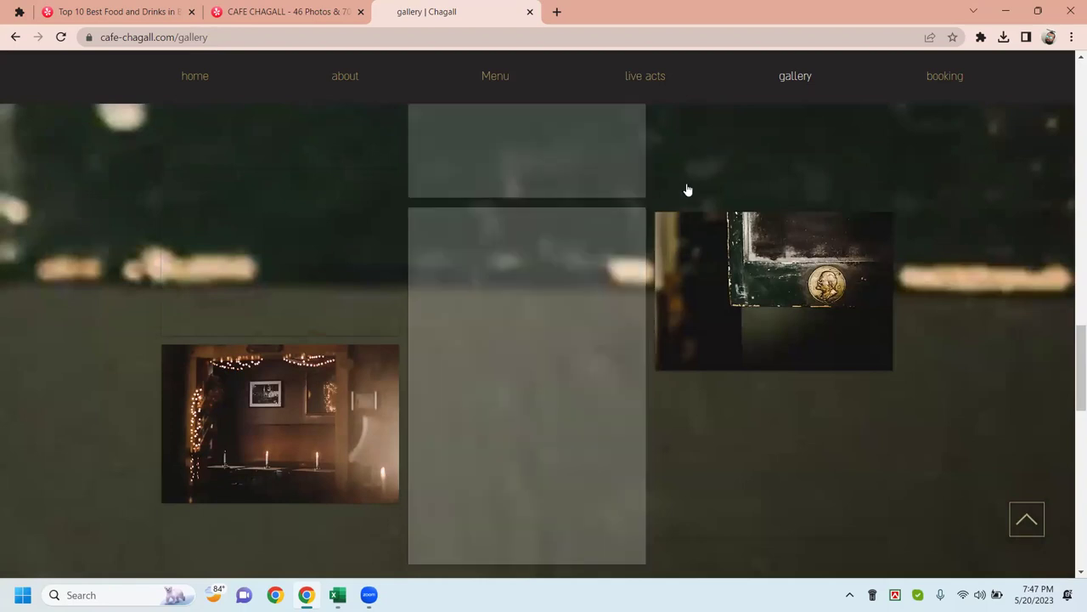
pyautogui.click(655, 76)
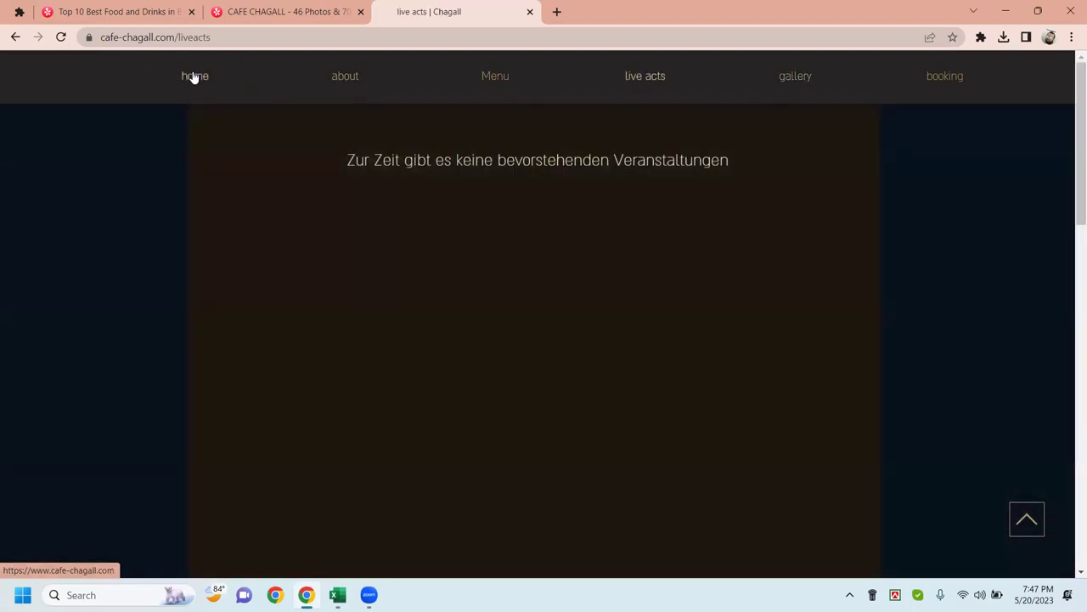
pyautogui.click(192, 76)
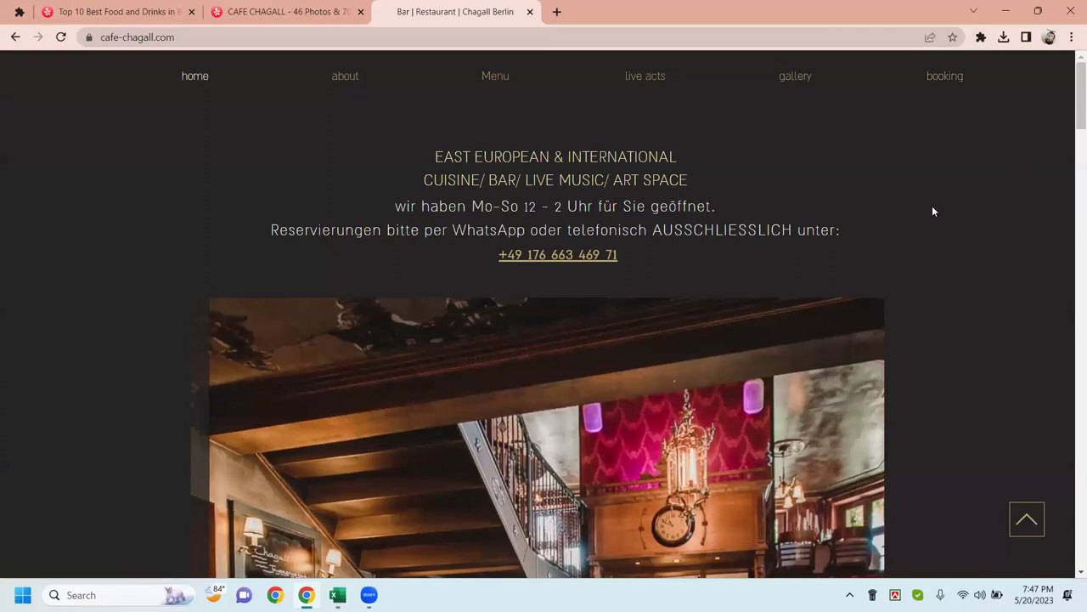
pyautogui.scroll(-2, 932, 211)
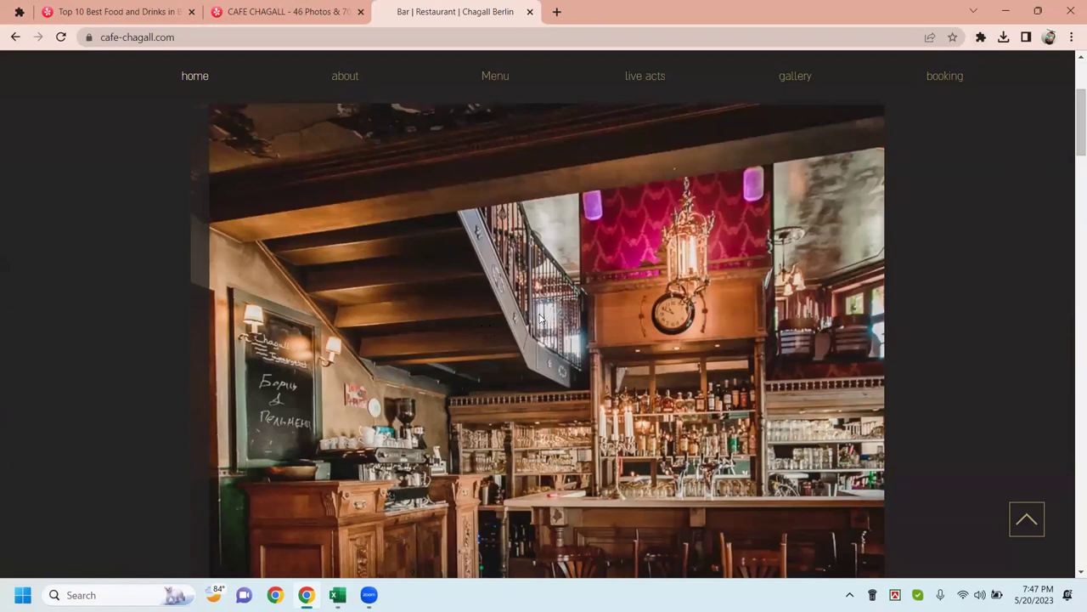
pyautogui.click(557, 12)
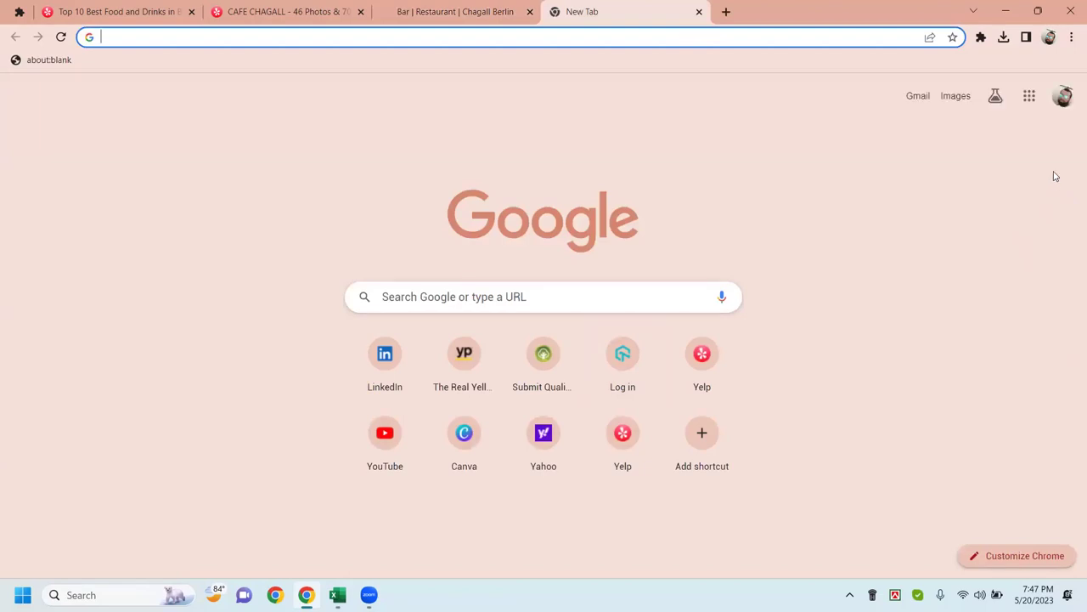
# Step: Go to a2zbookmarking.com by entering a2zbook in the new tab's address bar
pyautogui.write('a2zbookmarking.com')
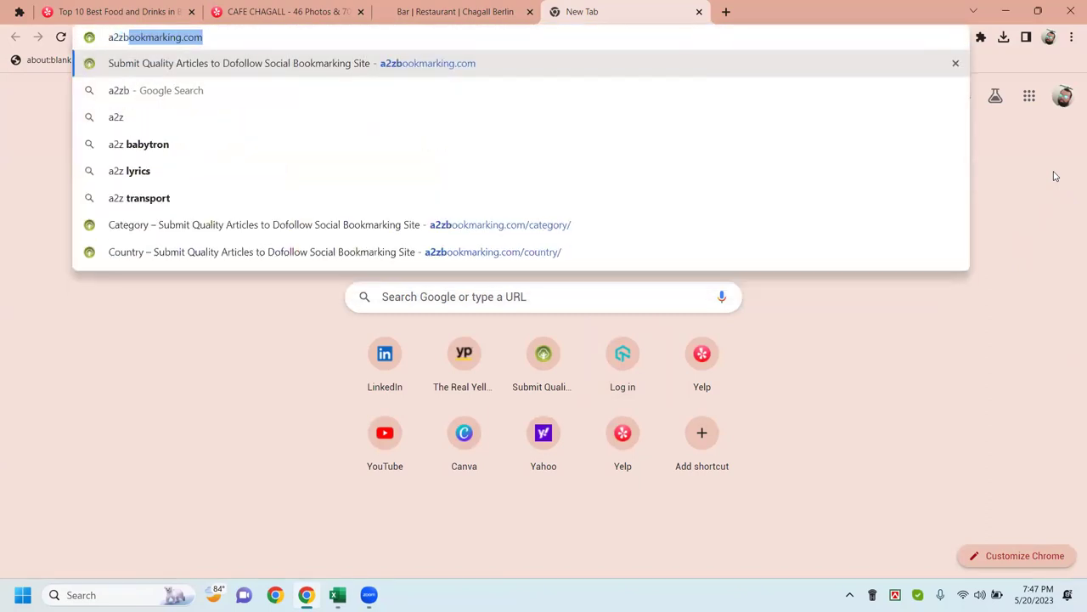
pyautogui.press('Return')
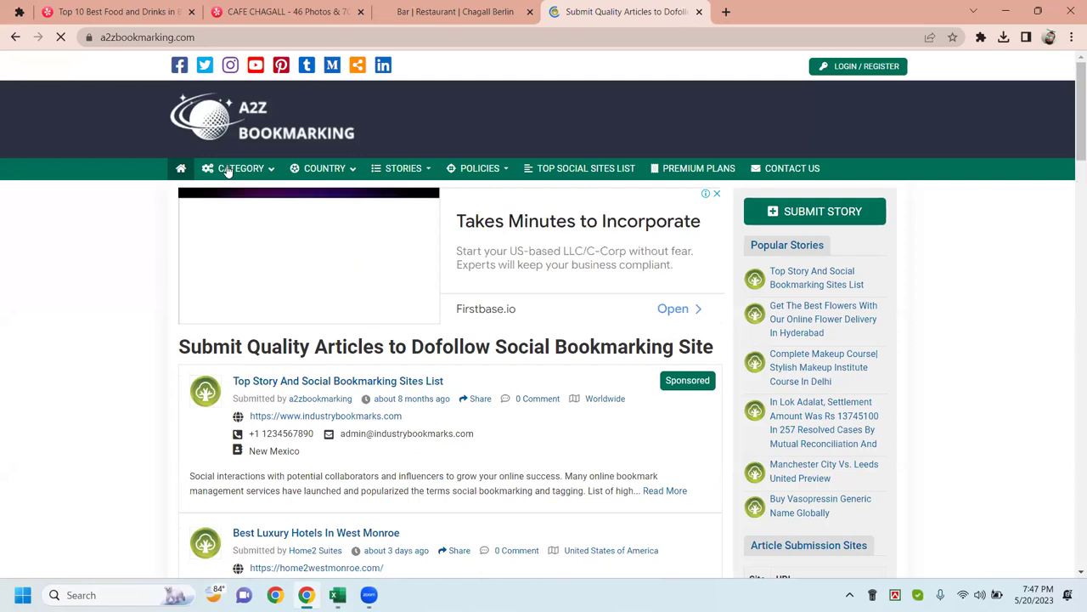
# Step: Open the Food & Beverages category from the CATEGORY menu and dismiss the full-page ad
pyautogui.moveTo(219, 170)
pyautogui.click(219, 198)
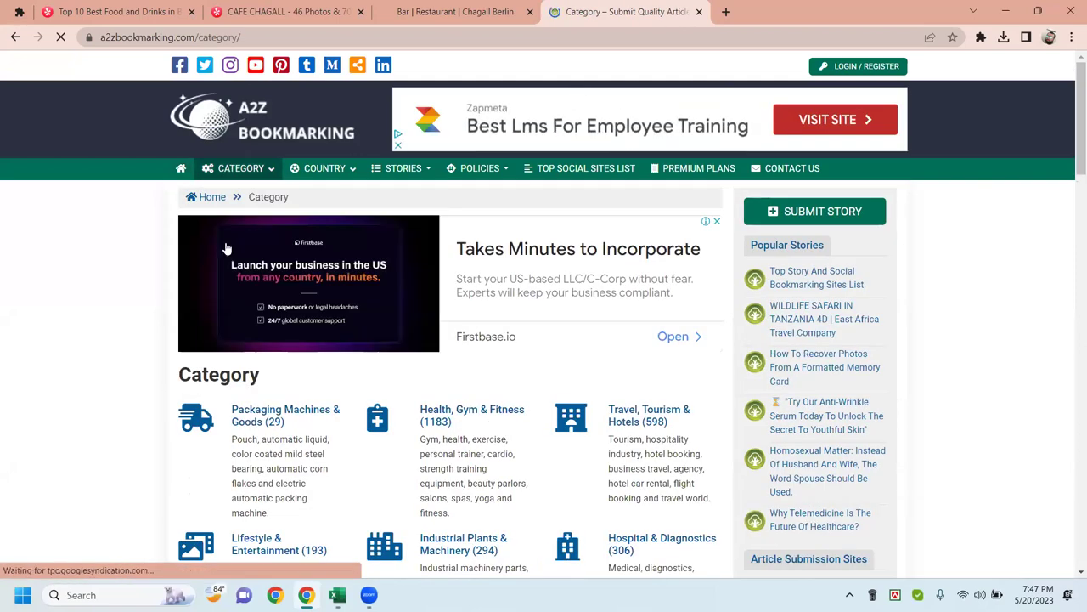
pyautogui.moveTo(238, 170)
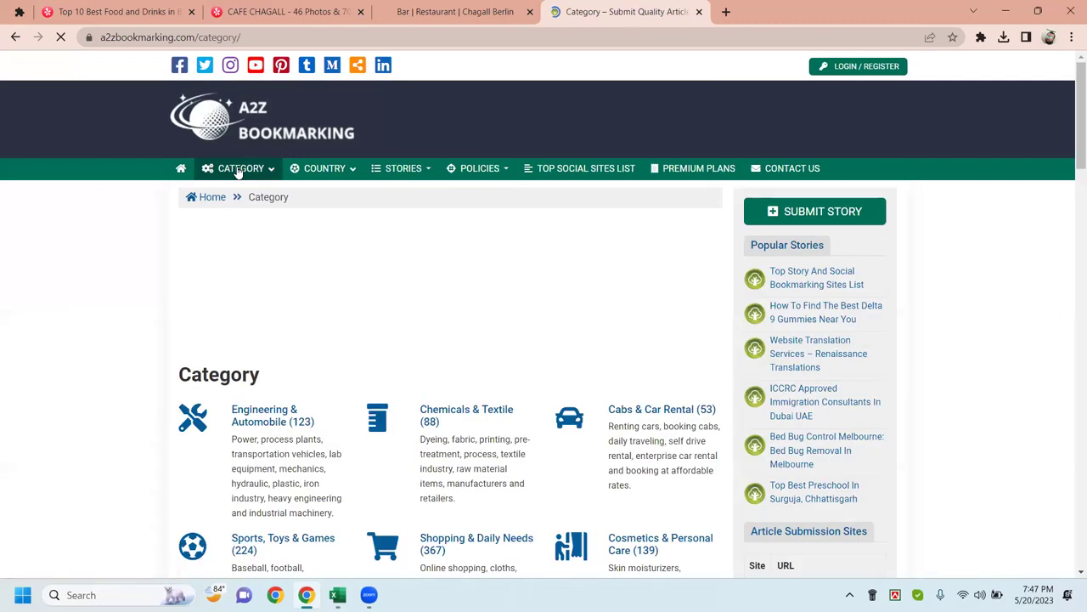
pyautogui.moveTo(241, 173)
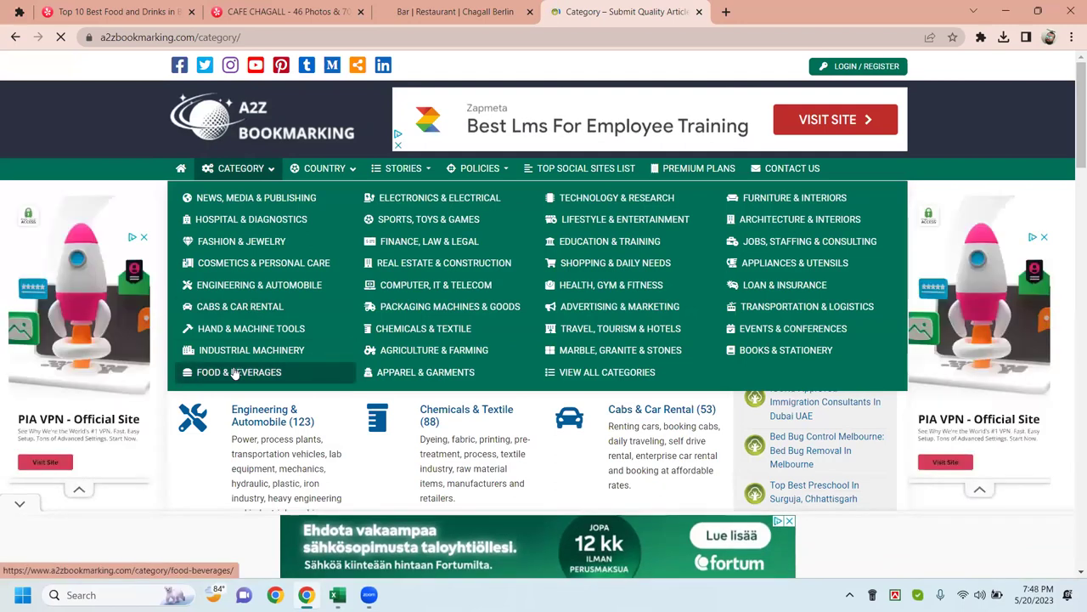
pyautogui.click(238, 372)
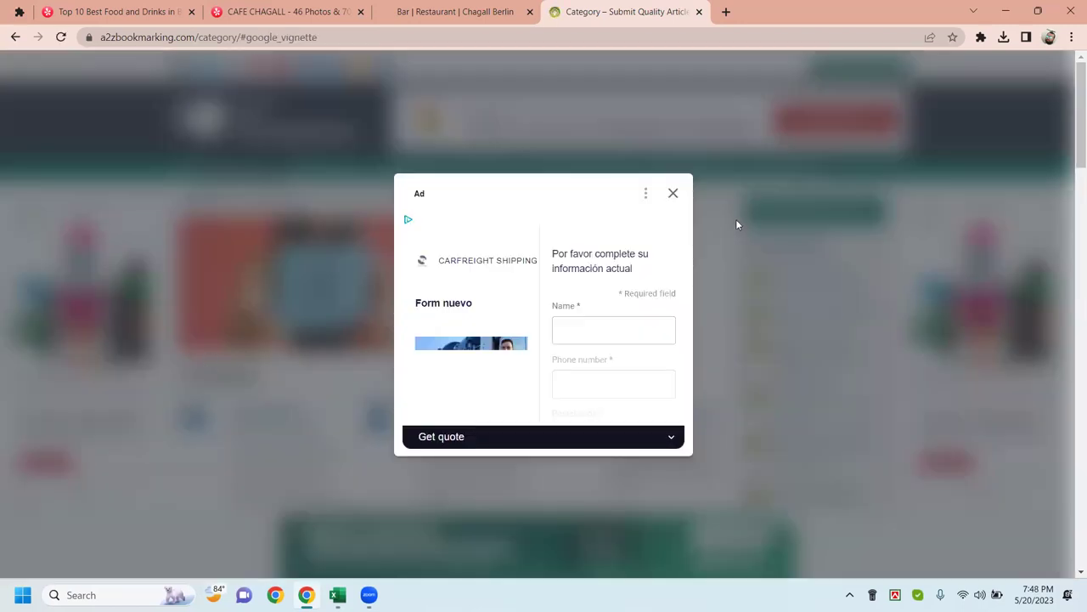
pyautogui.click(673, 192)
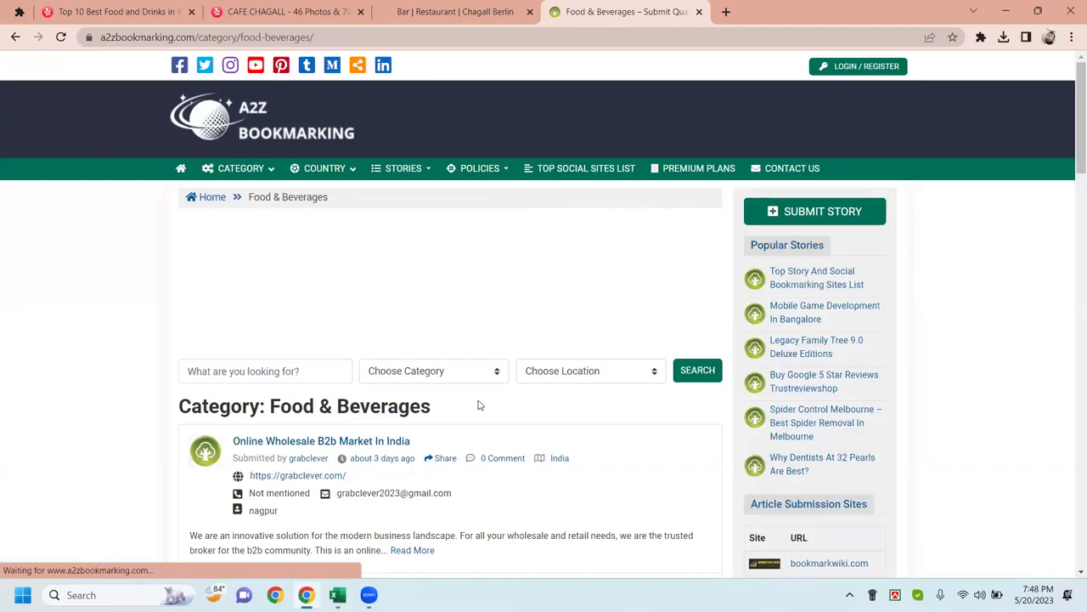
# Step: Close the sticky banner ad, highlight the first listing's email, and browse the listings and extensions
pyautogui.scroll(-1, 595, 379)
pyautogui.scroll(-2, 21, 365)
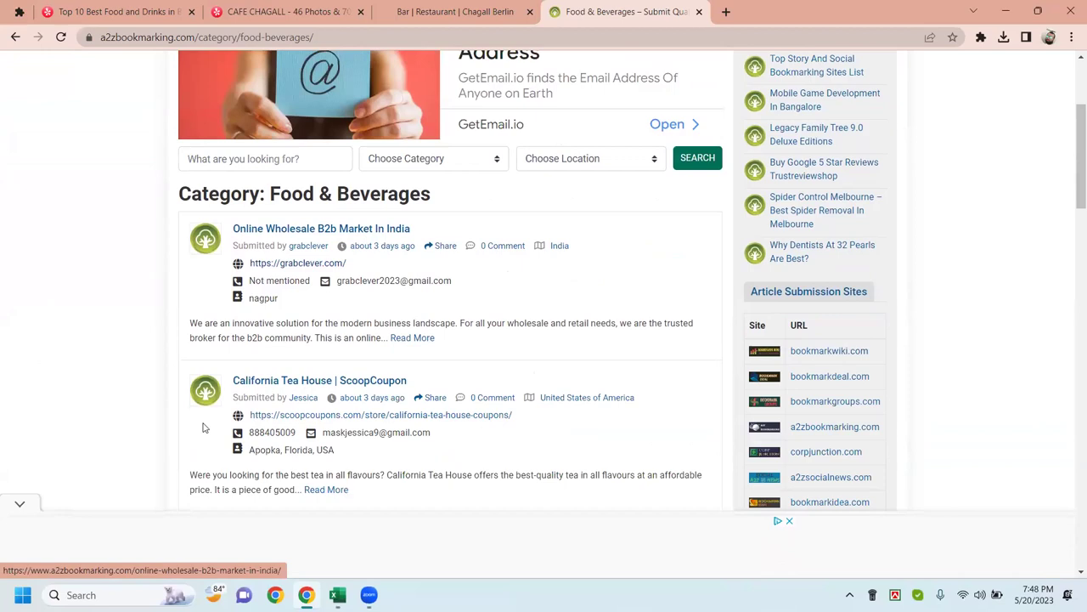
pyautogui.click(22, 505)
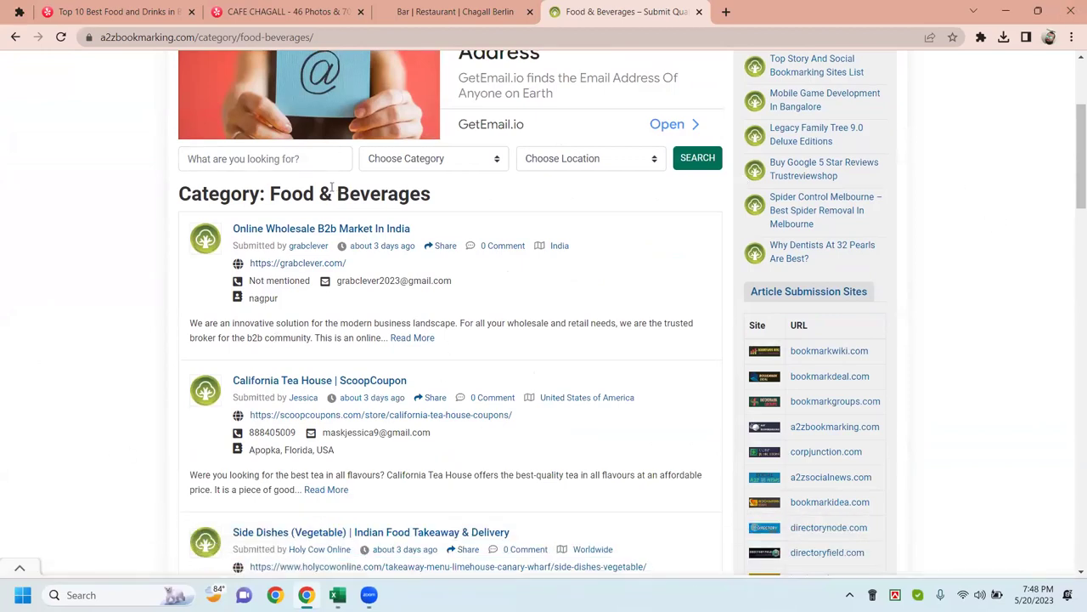
pyautogui.moveTo(337, 280); pyautogui.dragTo(460, 281)
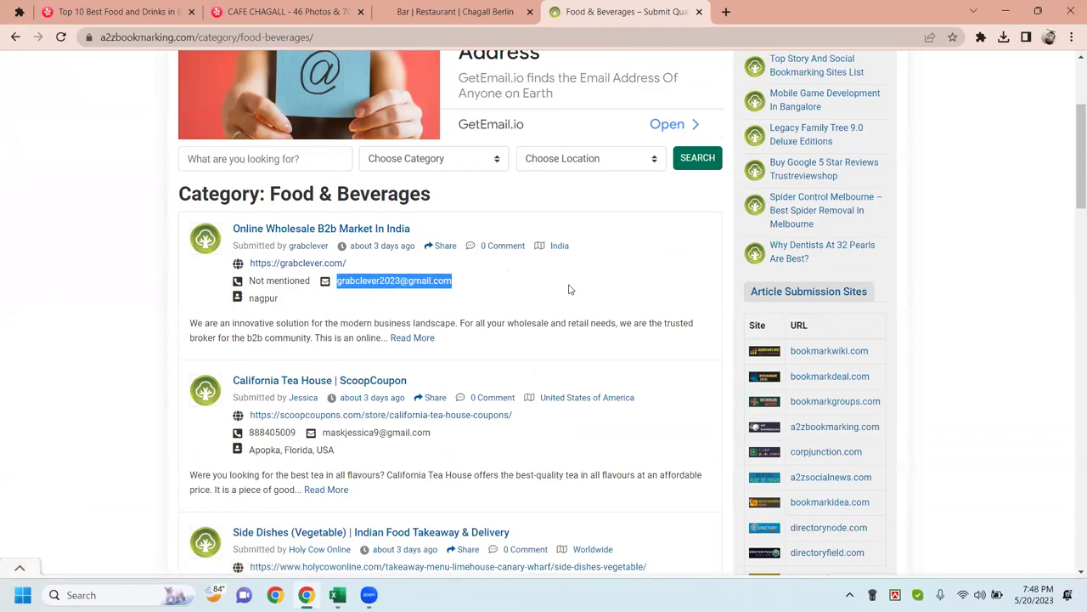
pyautogui.scroll(-2, 570, 289)
pyautogui.scroll(-3, 615, 291)
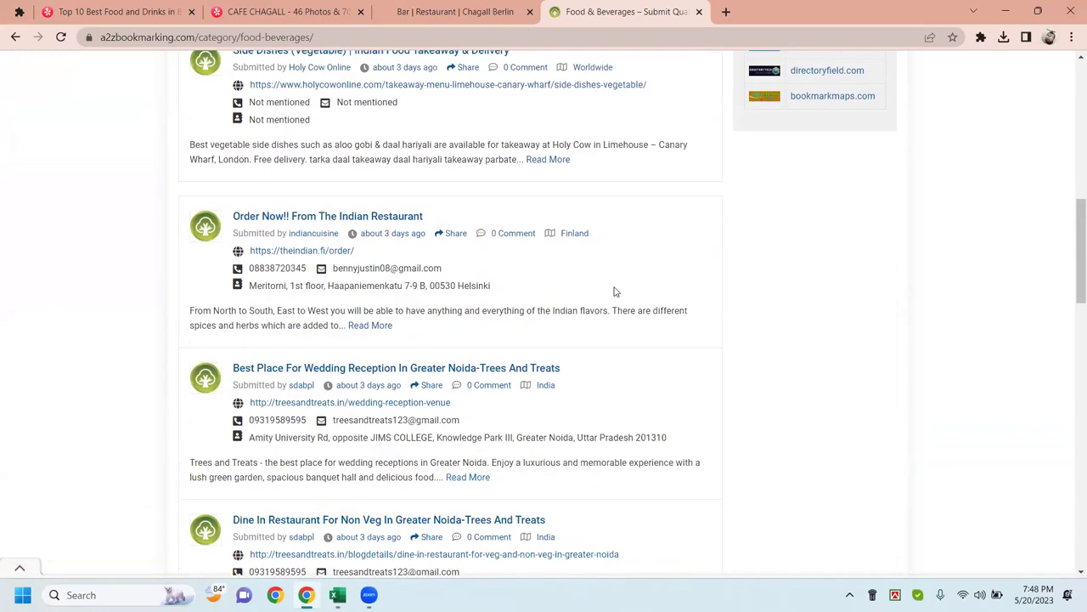
pyautogui.scroll(-2, 510, 250)
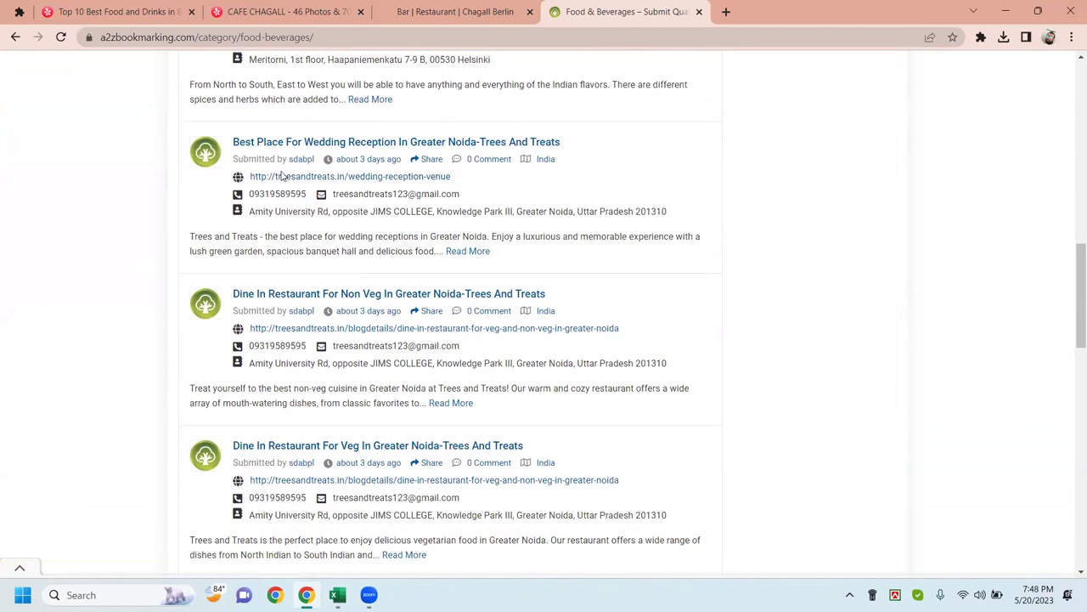
pyautogui.scroll(-4, 570, 214)
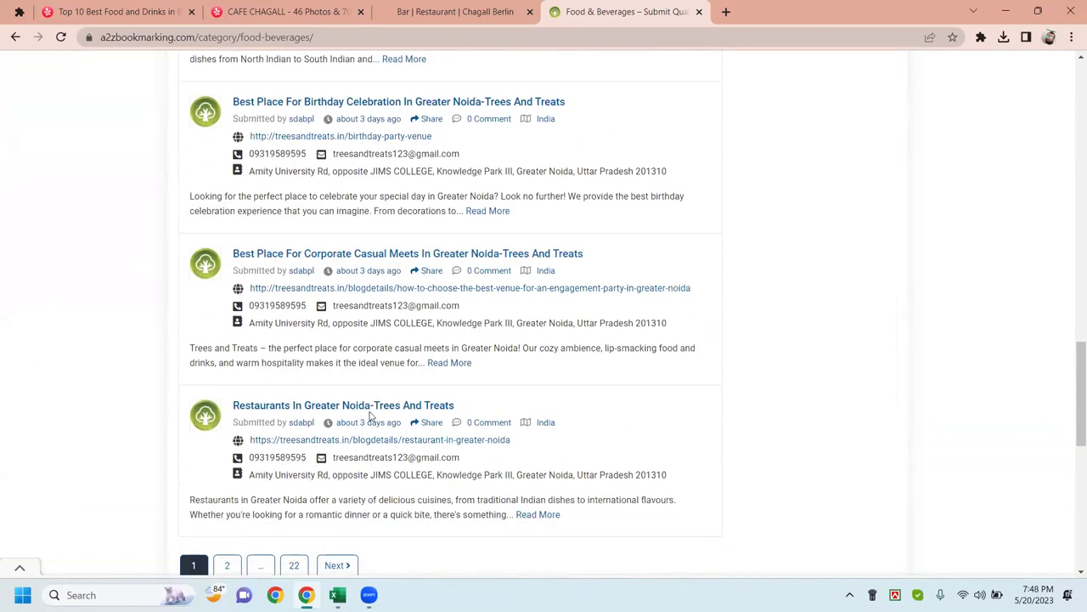
pyautogui.click(981, 38)
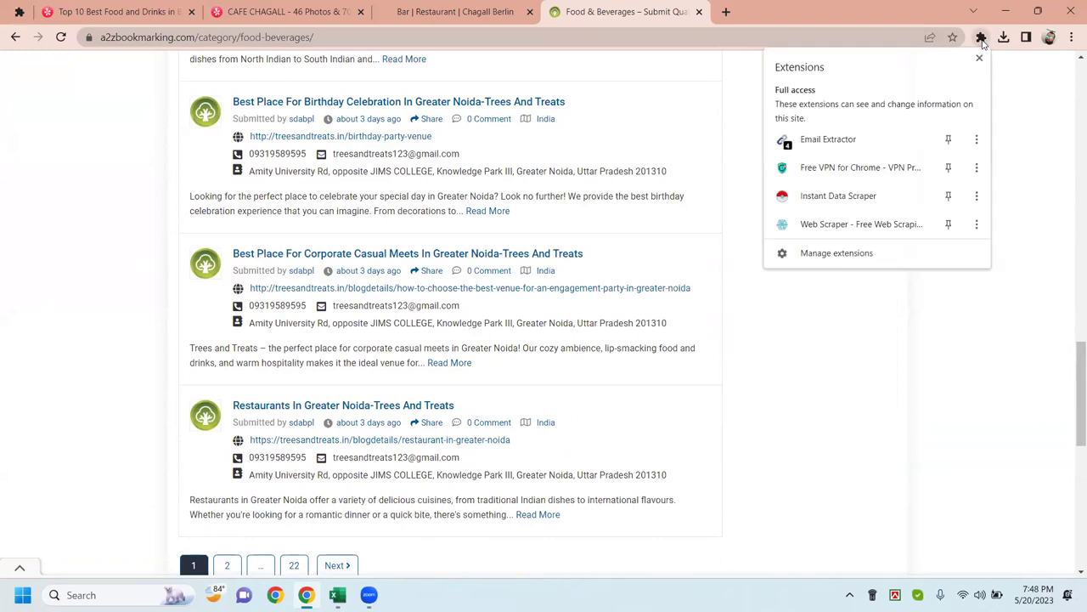
# Step: Pin Email Extractor and select several listings' contact emails, including Dine In Restaurant For Veg
pyautogui.click(846, 150)
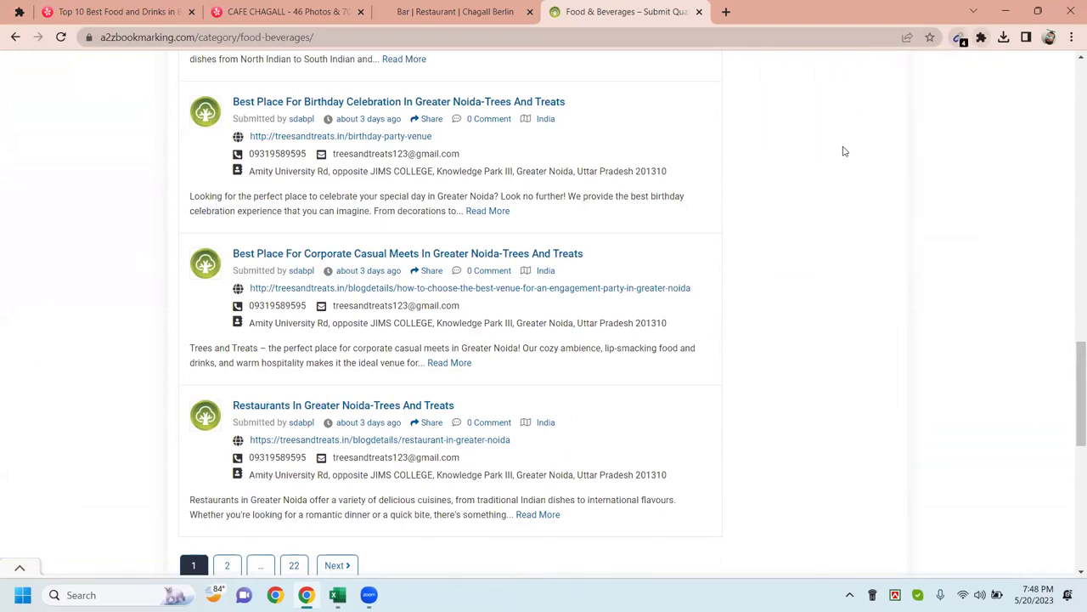
pyautogui.click(958, 39)
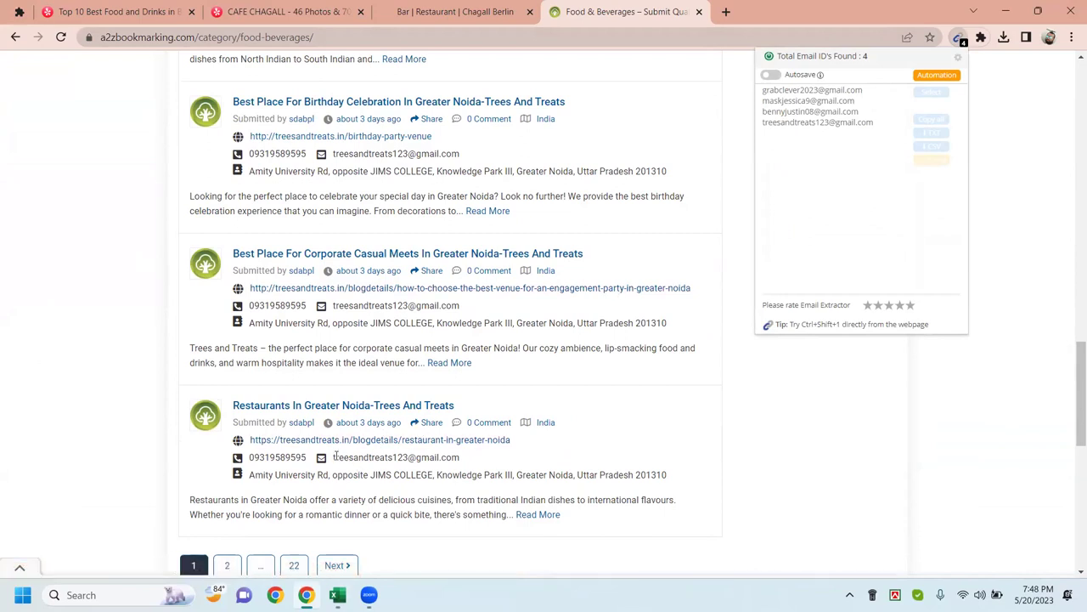
pyautogui.moveTo(334, 456); pyautogui.dragTo(505, 446)
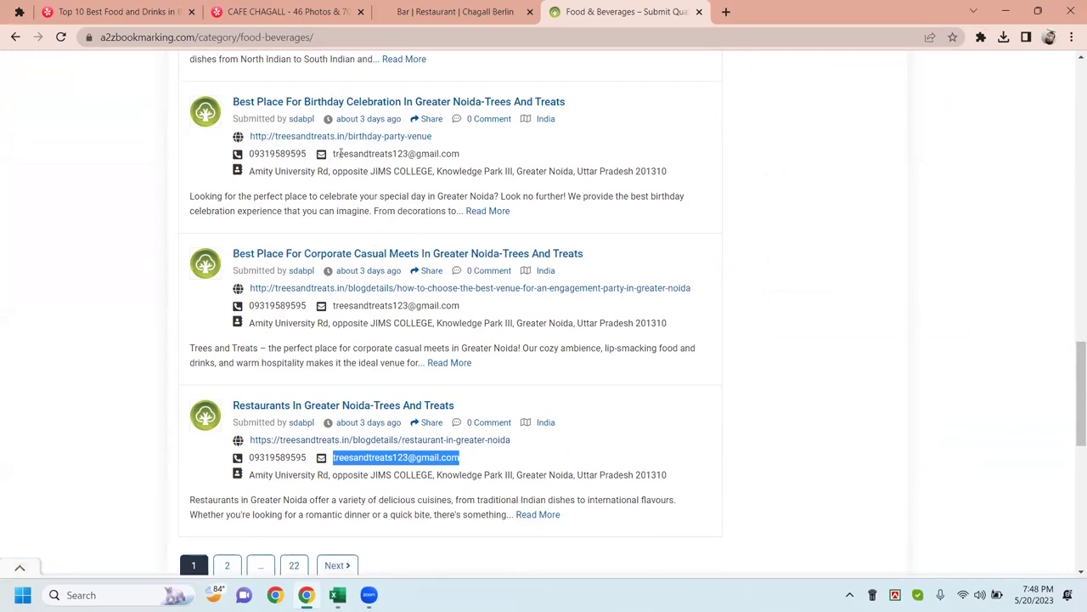
pyautogui.moveTo(334, 153); pyautogui.dragTo(476, 160)
pyautogui.scroll(1, 567, 199)
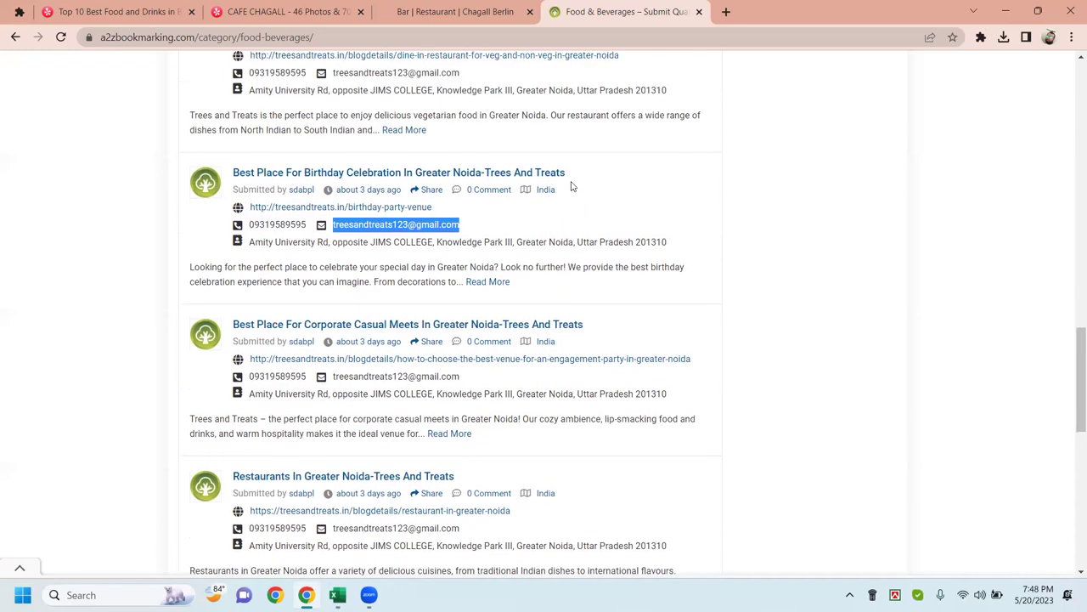
pyautogui.scroll(1, 574, 183)
pyautogui.moveTo(327, 145); pyautogui.dragTo(486, 151)
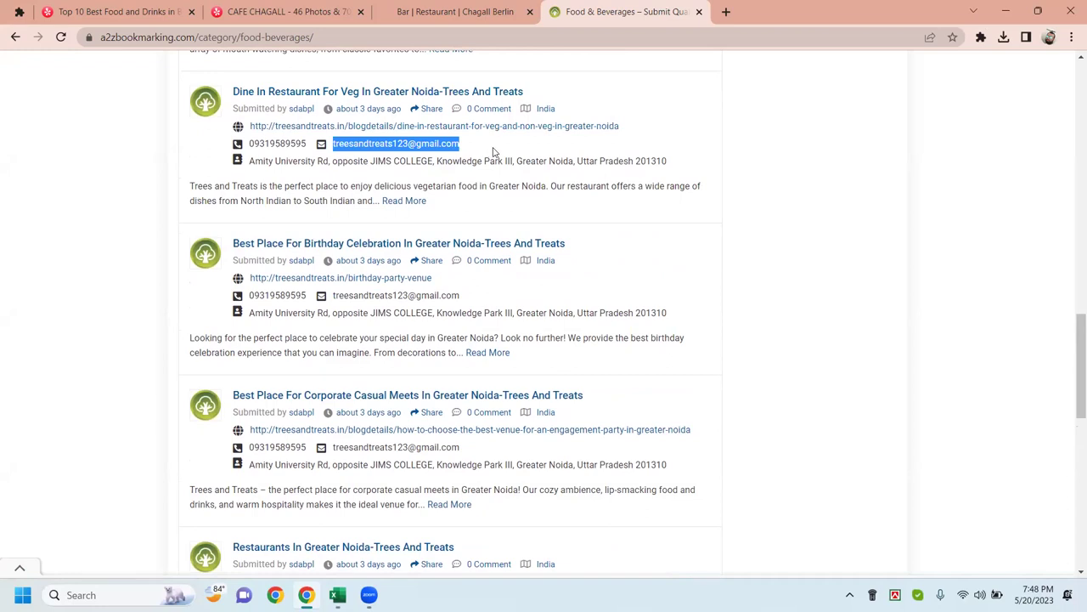
pyautogui.scroll(4, 444, 284)
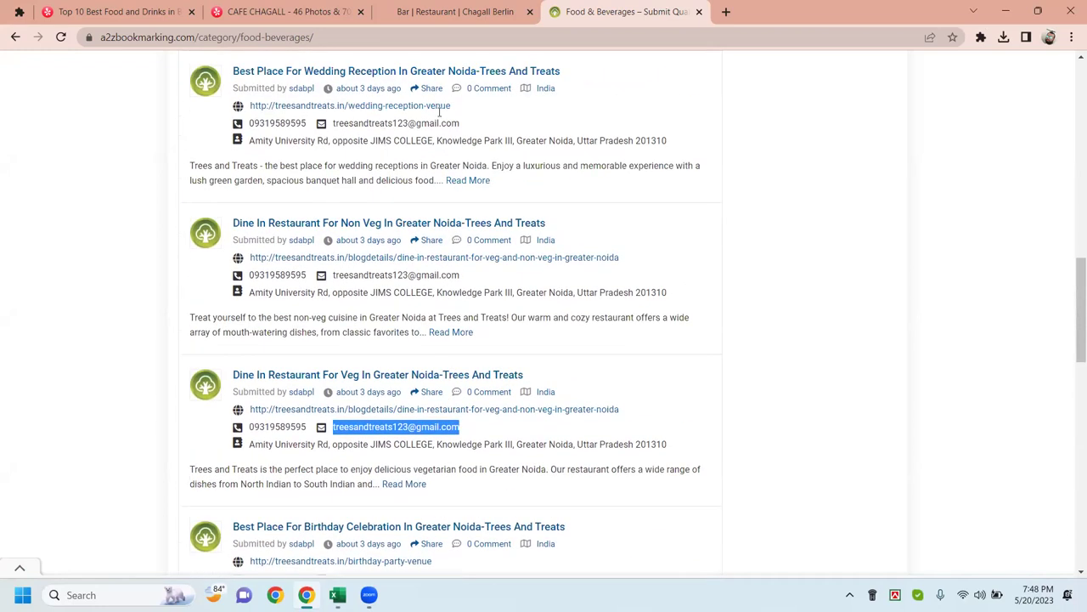
pyautogui.scroll(3, 439, 111)
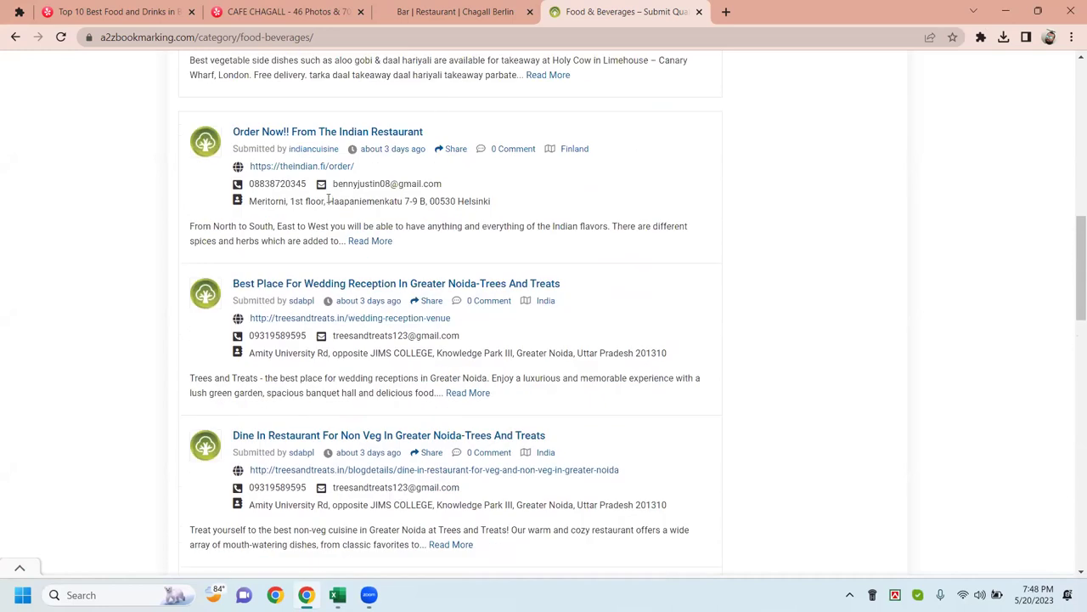
# Step: Run the Email Extractor on the Food & Beverages page and select one of the 4 found addresses
pyautogui.click(980, 38)
pyautogui.click(813, 139)
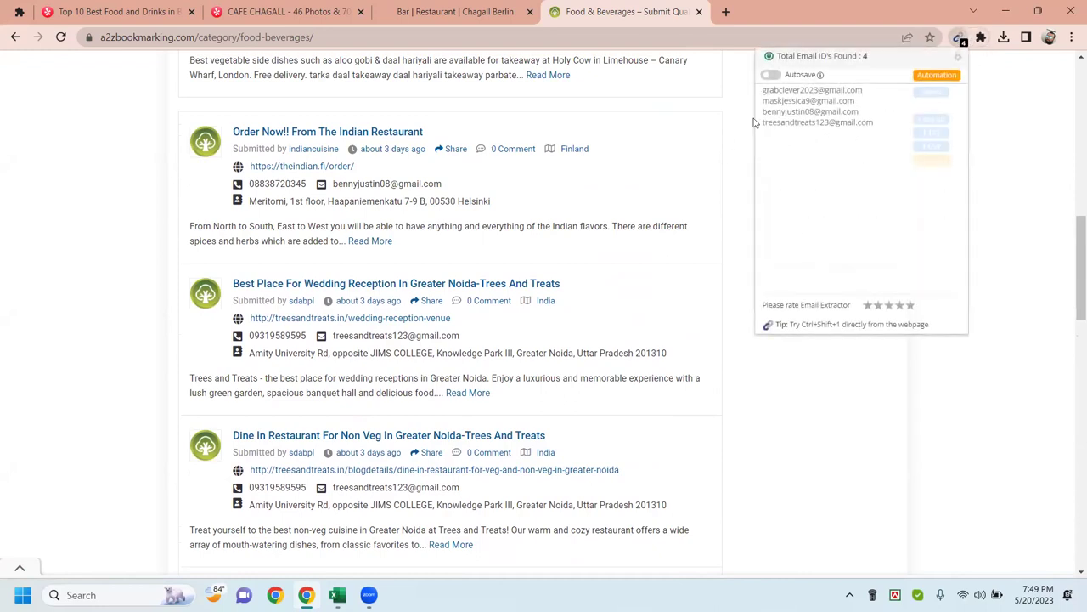
pyautogui.moveTo(761, 114); pyautogui.dragTo(861, 115)
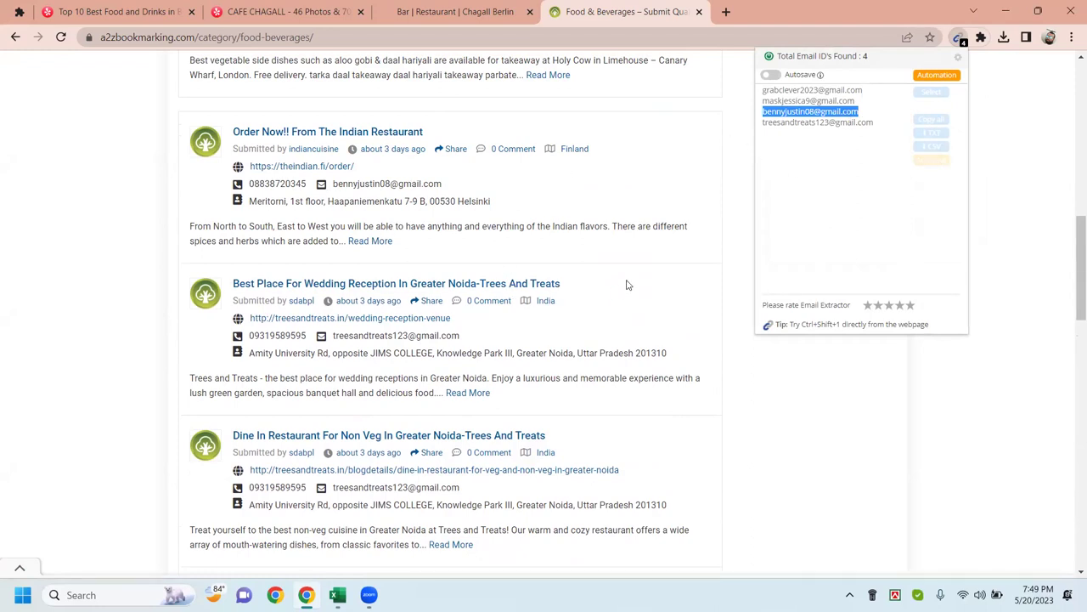
pyautogui.scroll(1, 629, 285)
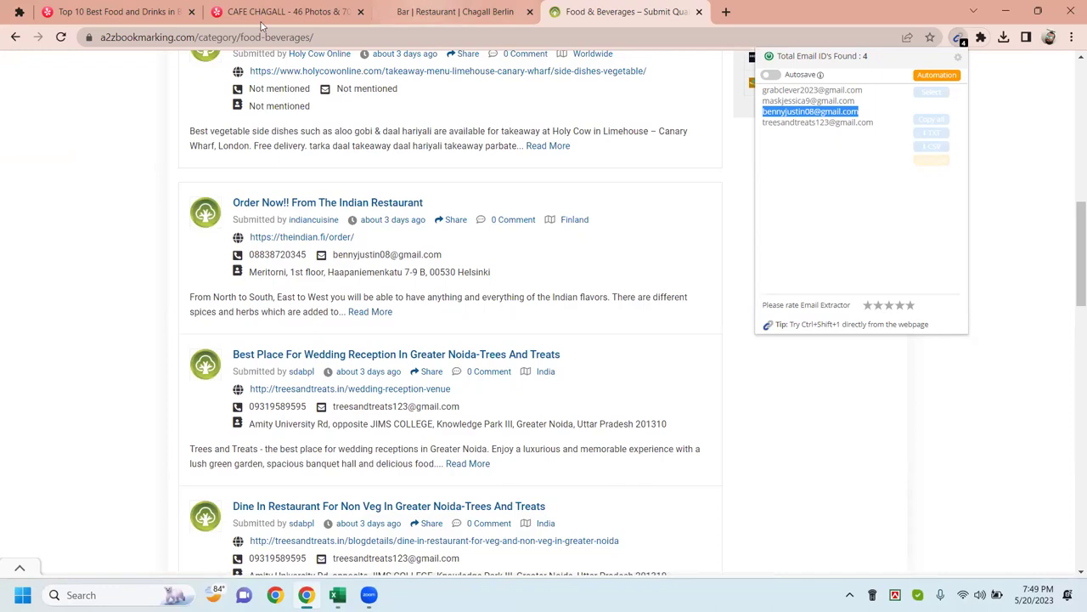
# Step: Close the Food & Beverages, Chagall Berlin and both Yelp tabs, leaving a new blank tab
pyautogui.click(698, 12)
pyautogui.click(529, 12)
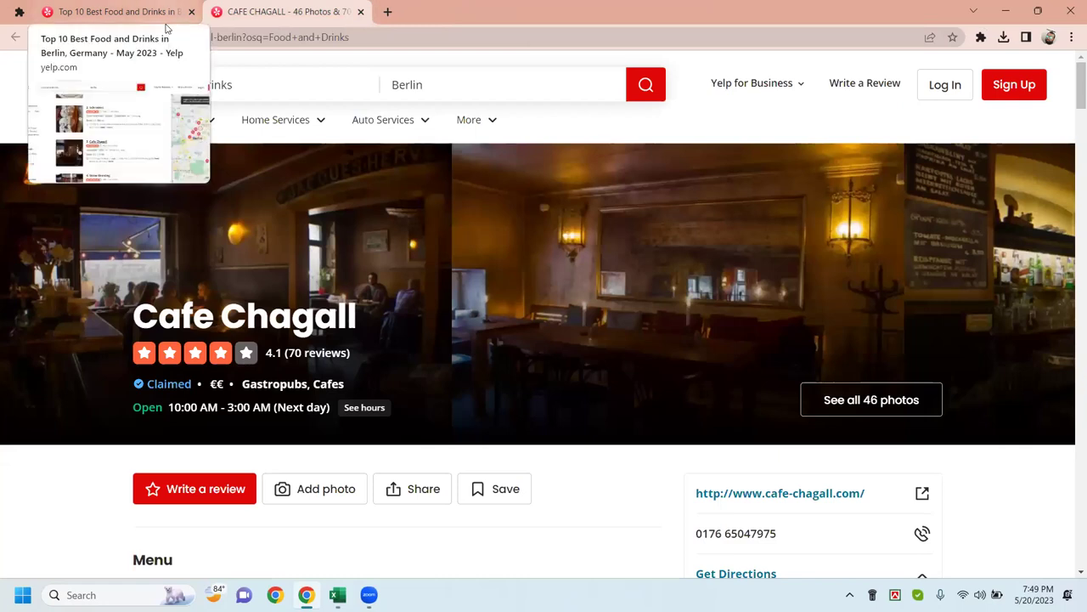
pyautogui.hotkey('ctrl', 't')
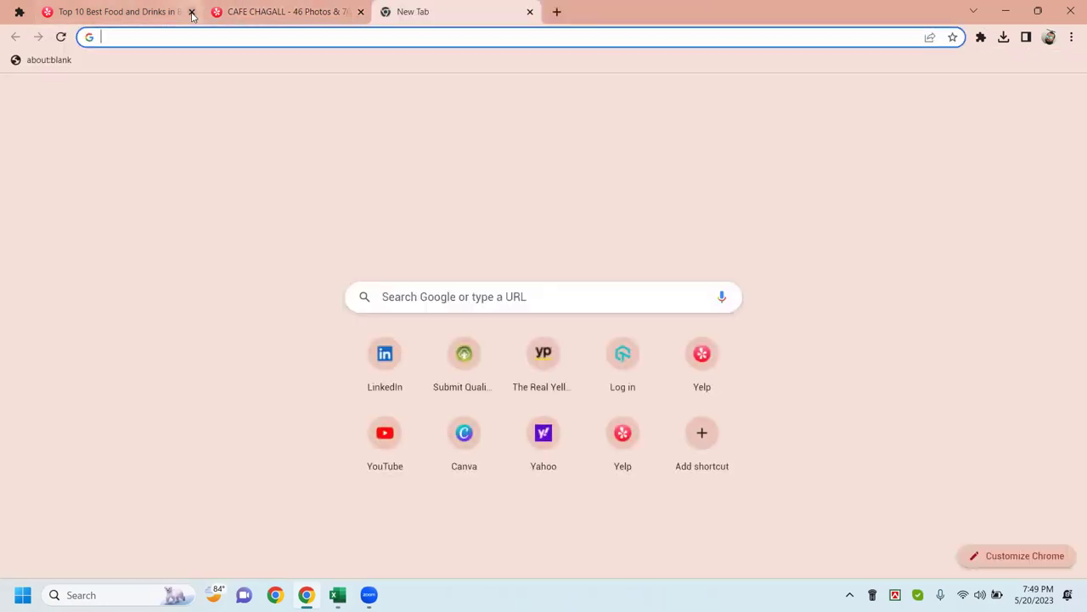
pyautogui.click(191, 12)
pyautogui.click(192, 13)
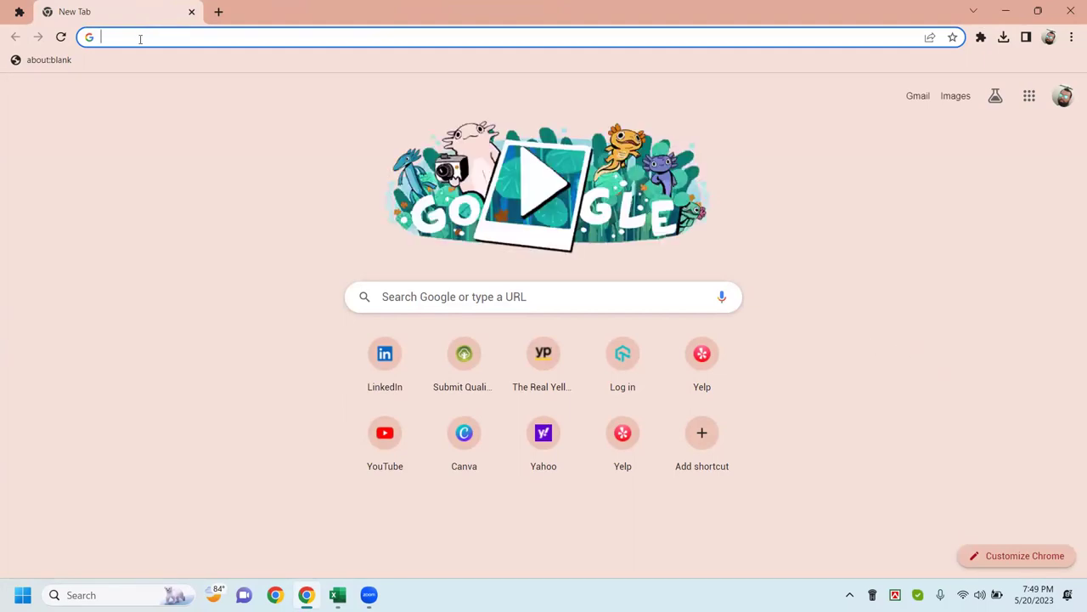
# Step: Enter signal.com, then close the Digimedia page that loaded, keeping a blank new tab
pyautogui.write('sig')
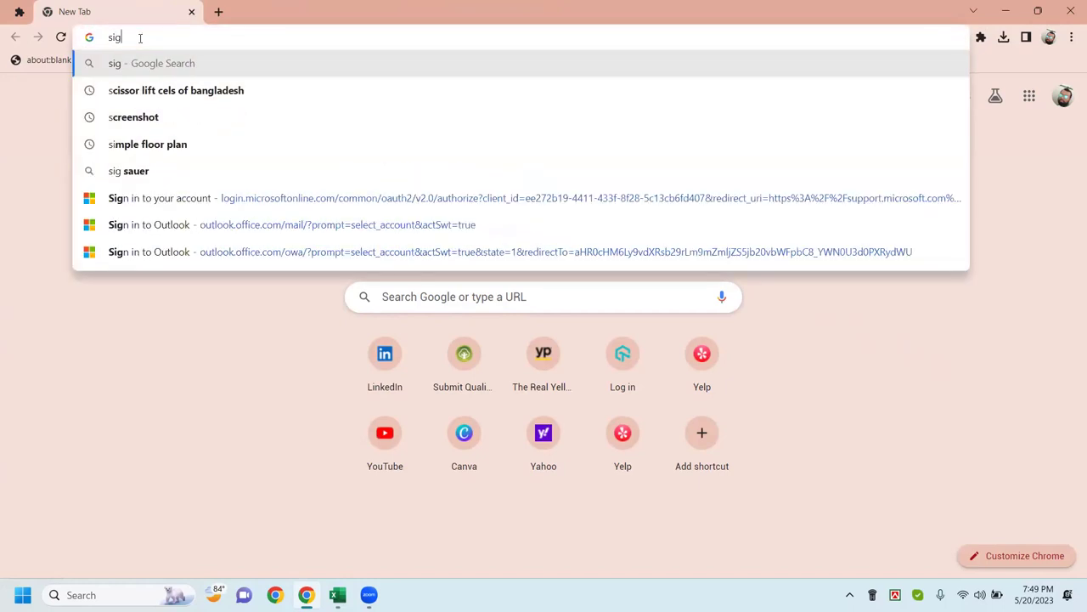
pyautogui.write('nal')
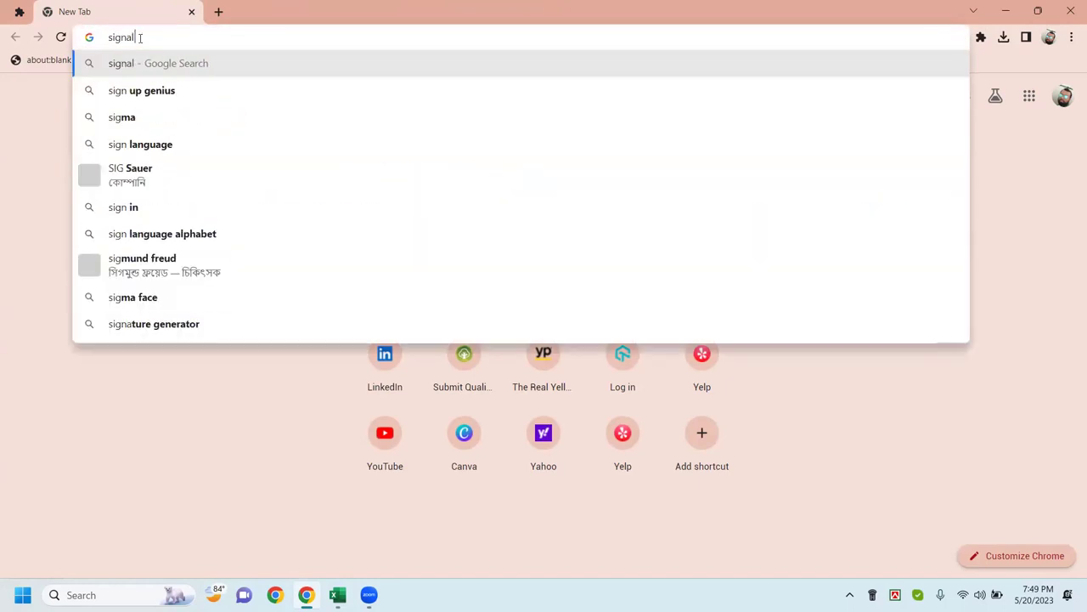
pyautogui.write('.com')
pyautogui.press('Return')
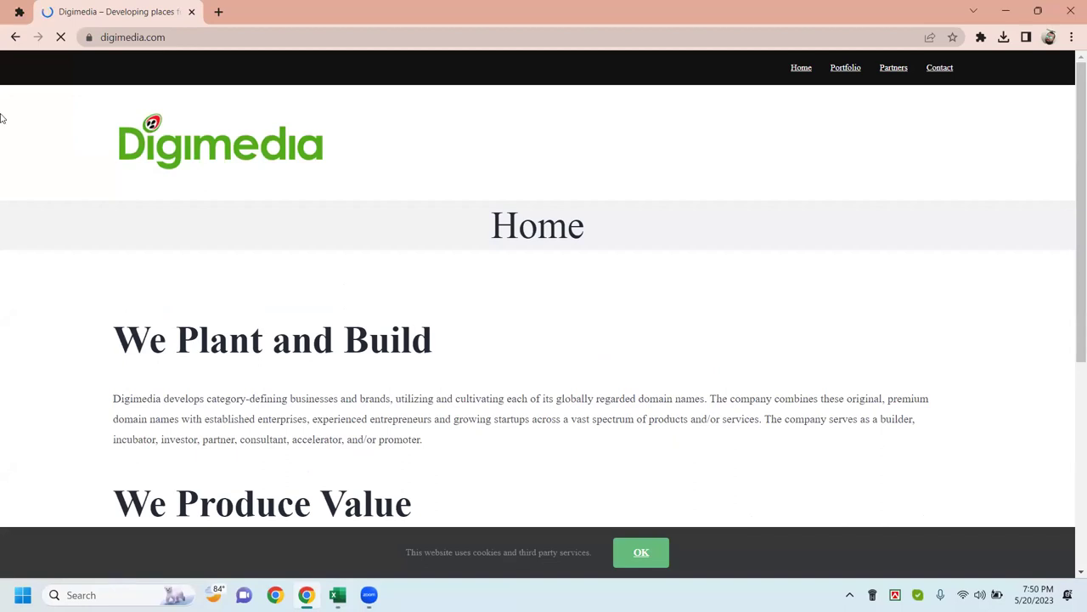
pyautogui.click(218, 12)
pyautogui.click(191, 12)
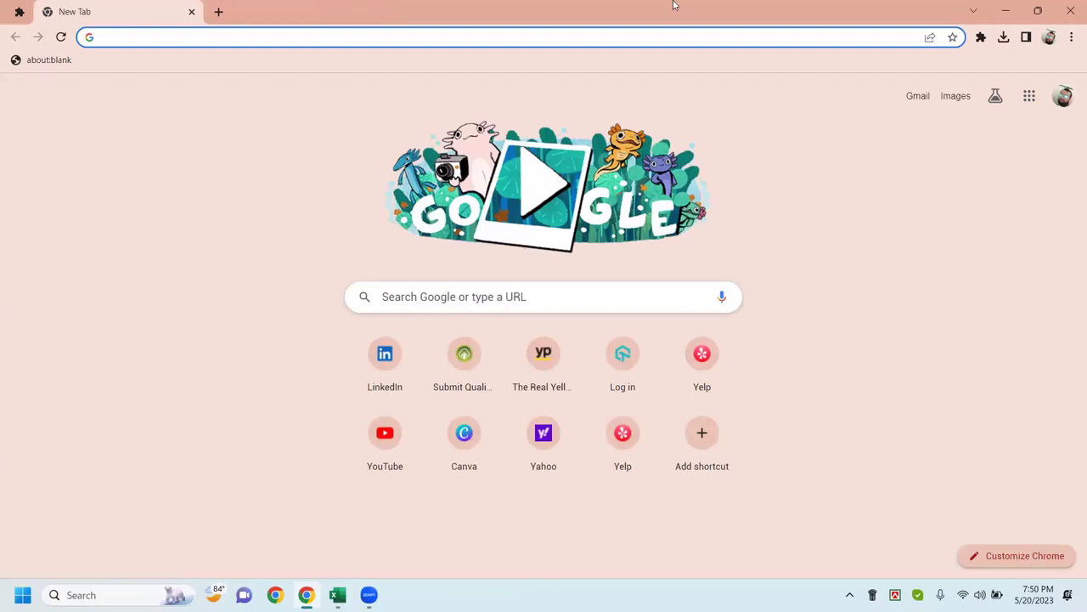
pyautogui.click(674, 5)
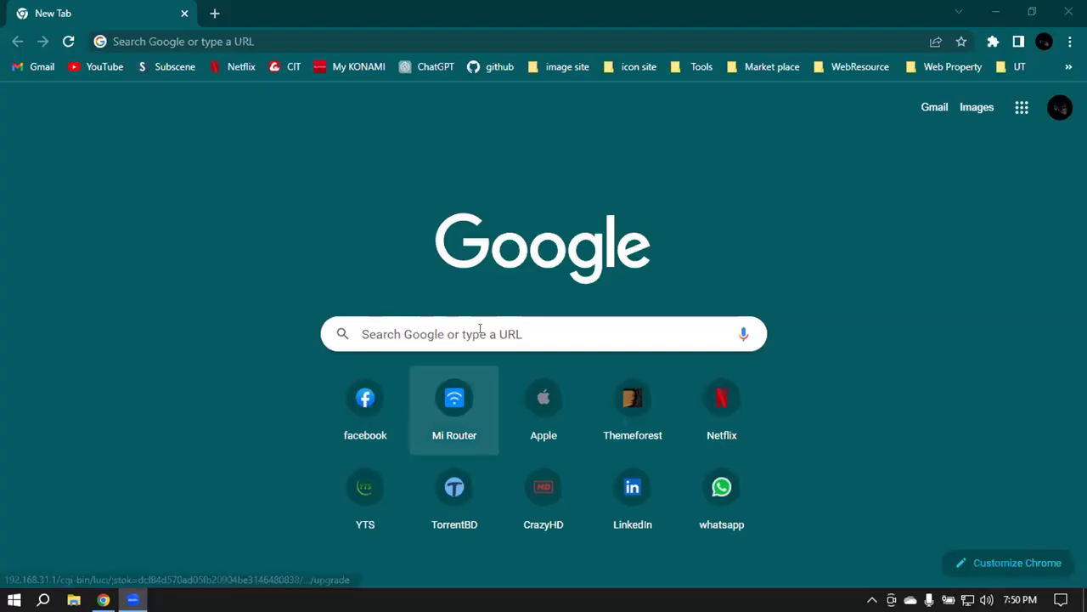
# Step: Go to signal.nfx.com/login using the Web Property bookmarks folder
pyautogui.click(946, 66)
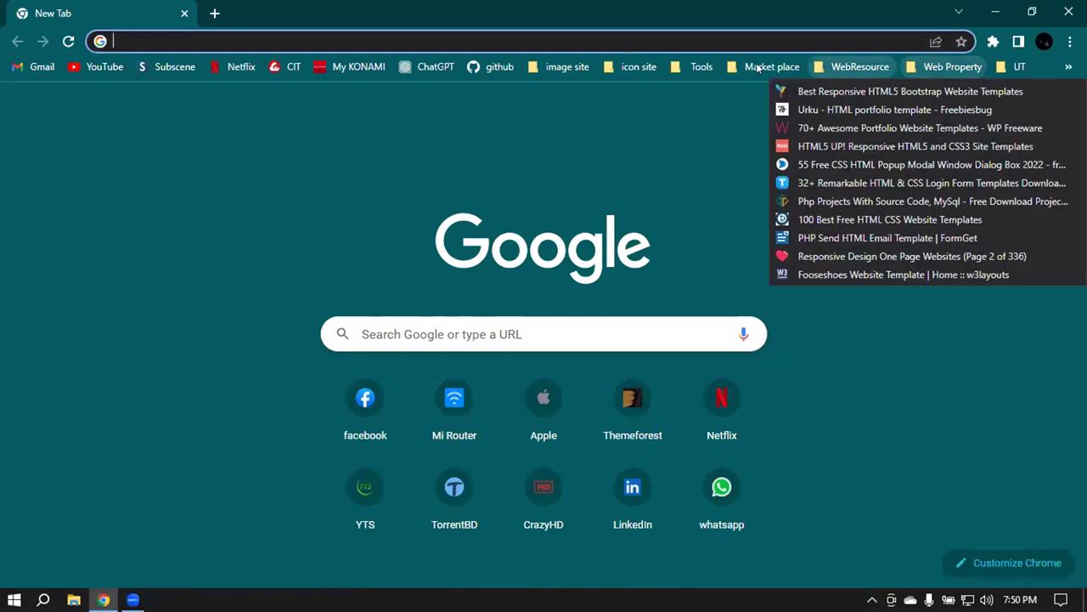
pyautogui.moveTo(771, 68)
pyautogui.moveTo(973, 69)
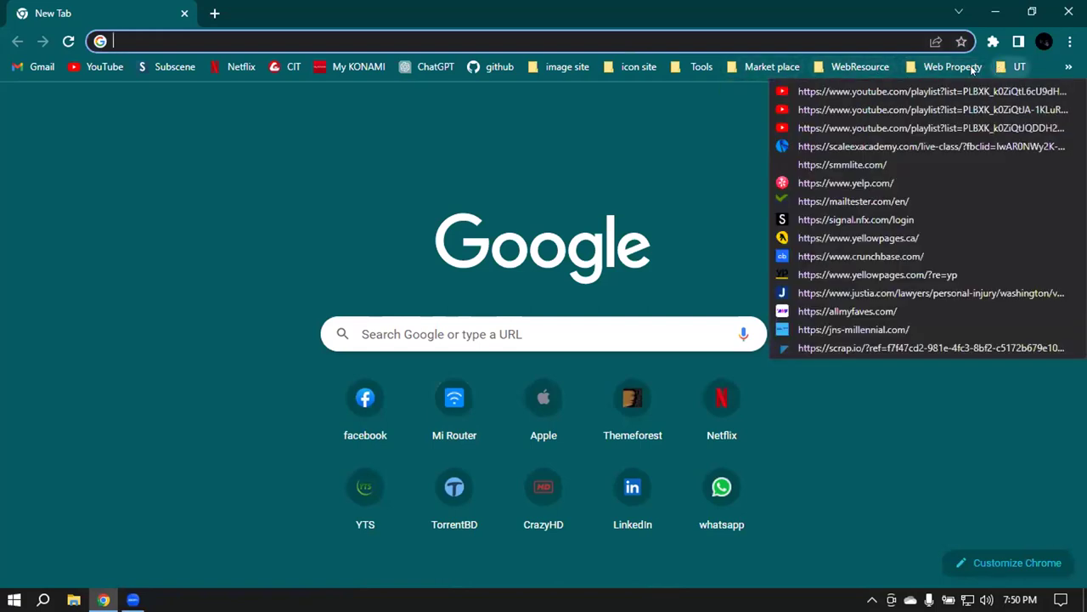
pyautogui.click(844, 218)
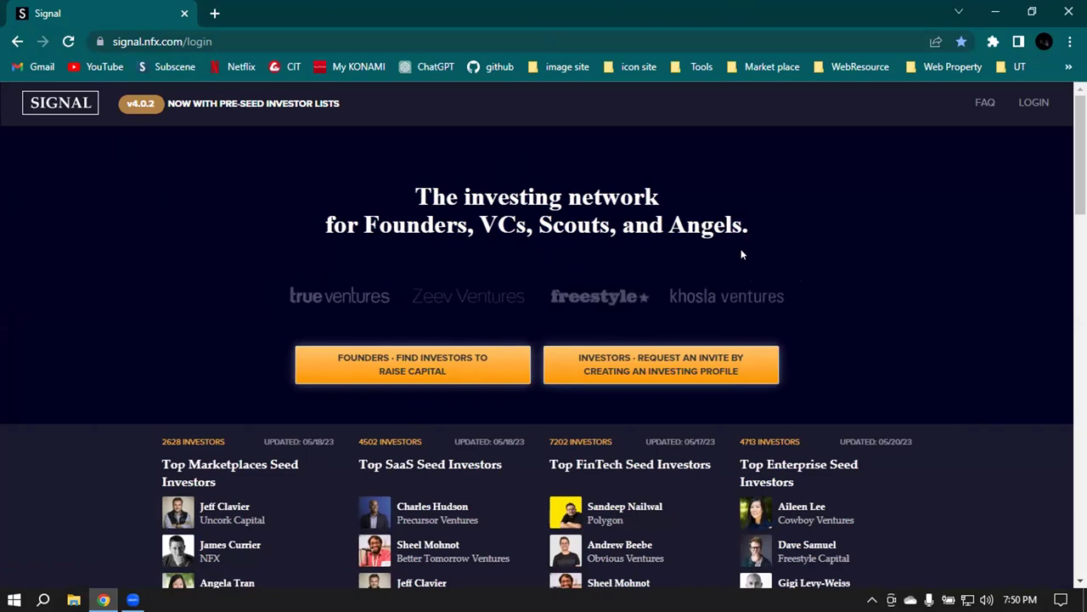
# Step: Scroll to the Pre-Seed categories and open Food and Beverage (531)
pyautogui.scroll(-5, 942, 259)
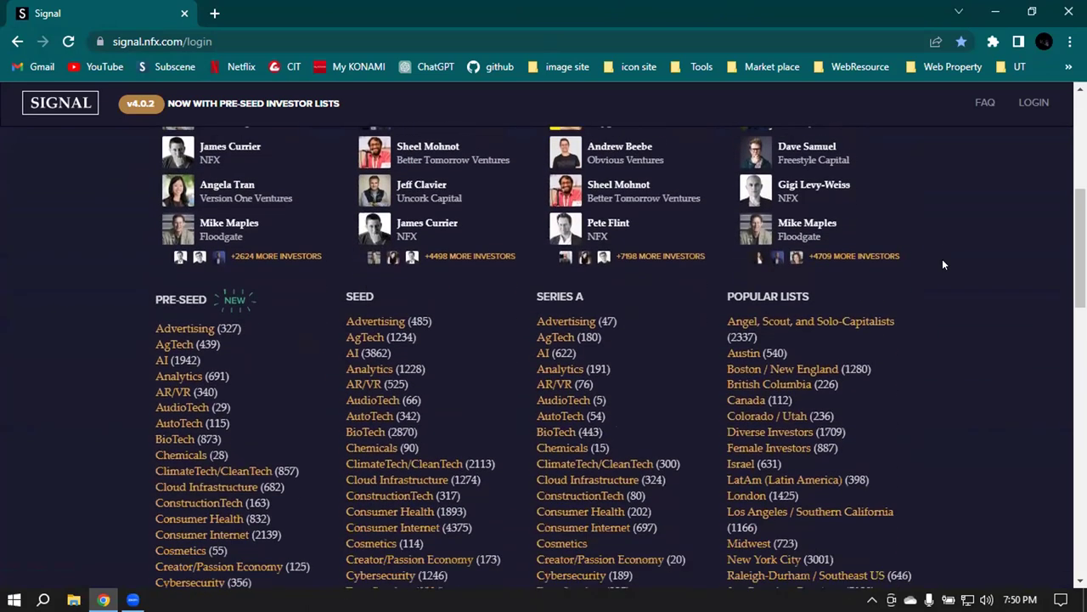
pyautogui.scroll(-2, 942, 260)
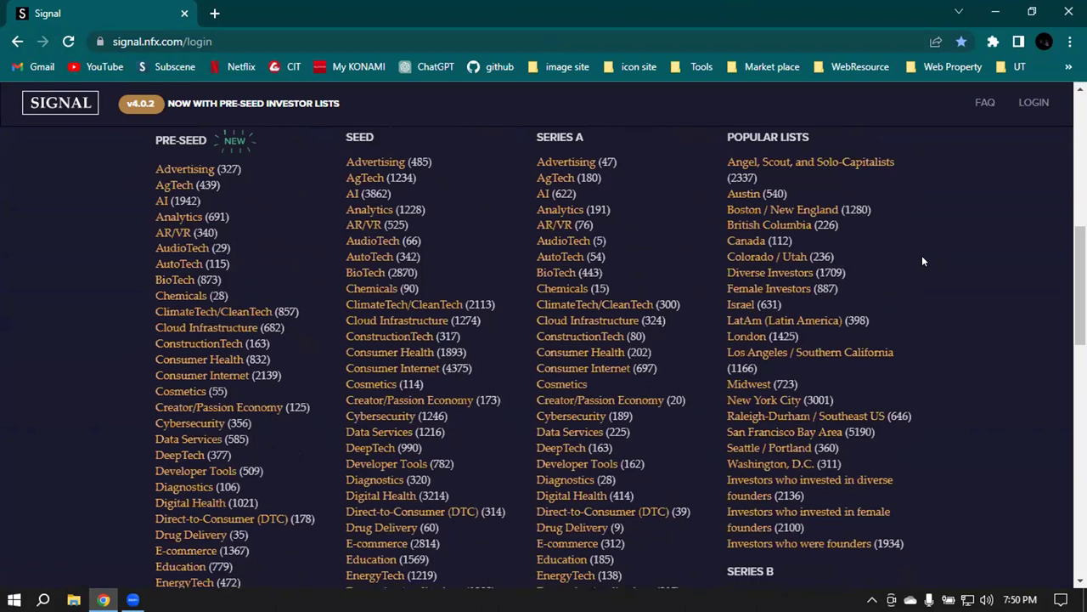
pyautogui.scroll(-7, 868, 232)
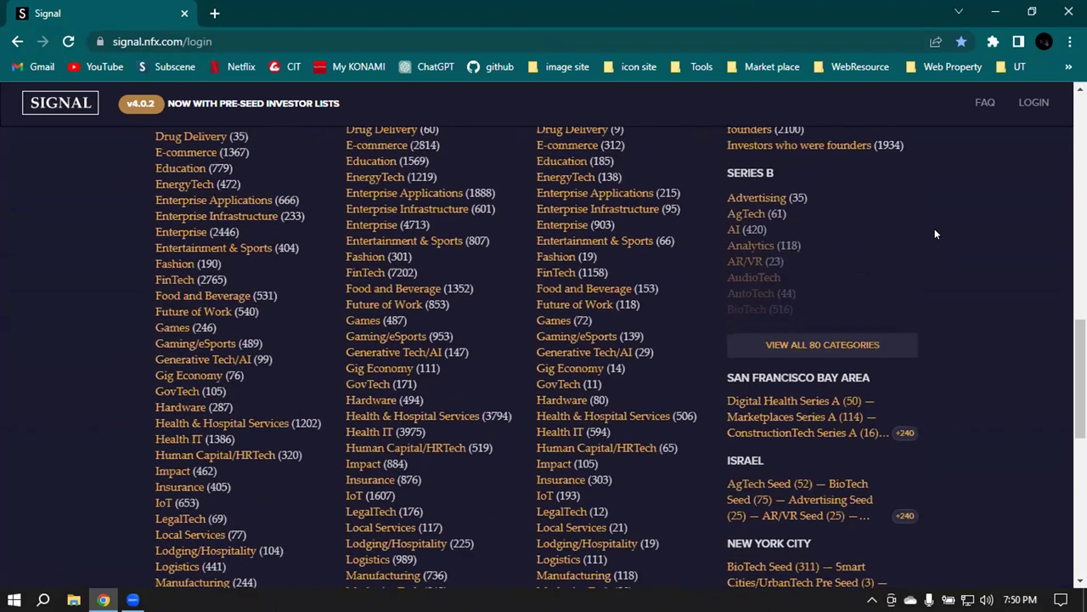
pyautogui.scroll(-1, 929, 232)
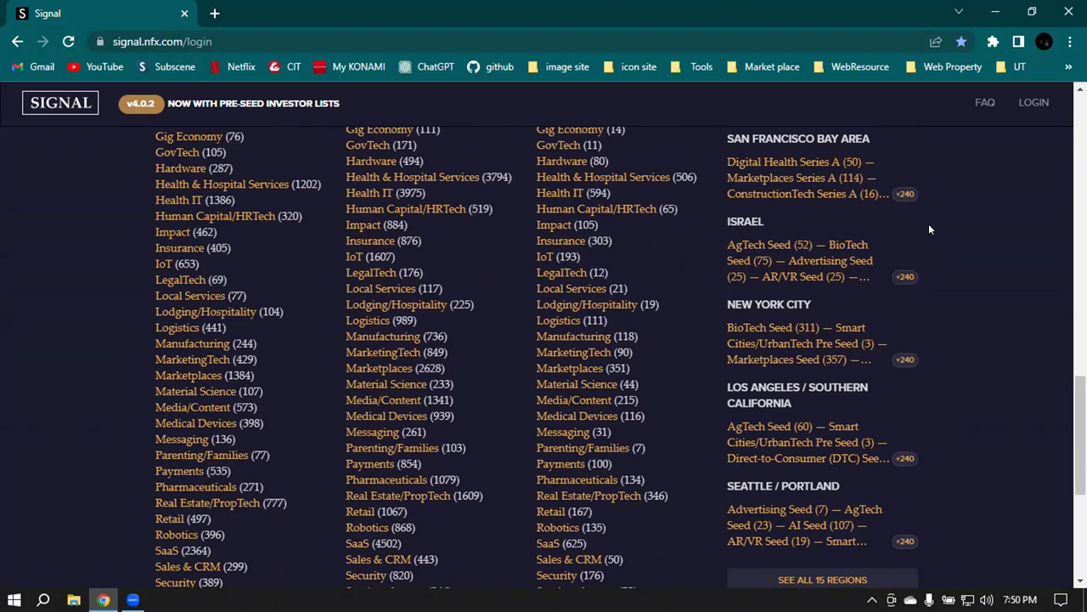
pyautogui.scroll(-4, 361, 228)
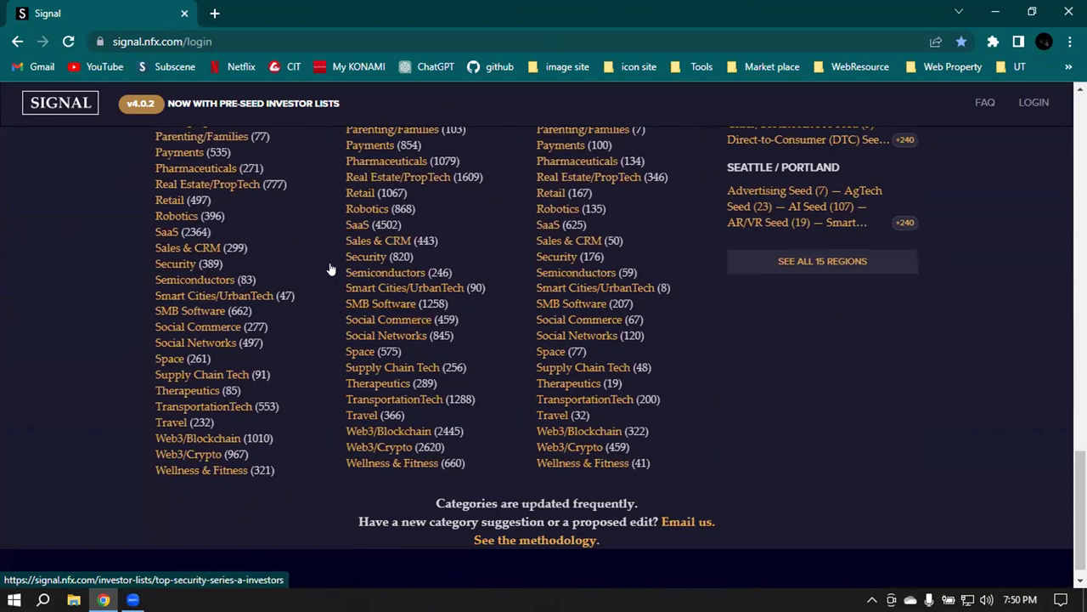
pyautogui.scroll(5, 196, 251)
pyautogui.scroll(4, 196, 252)
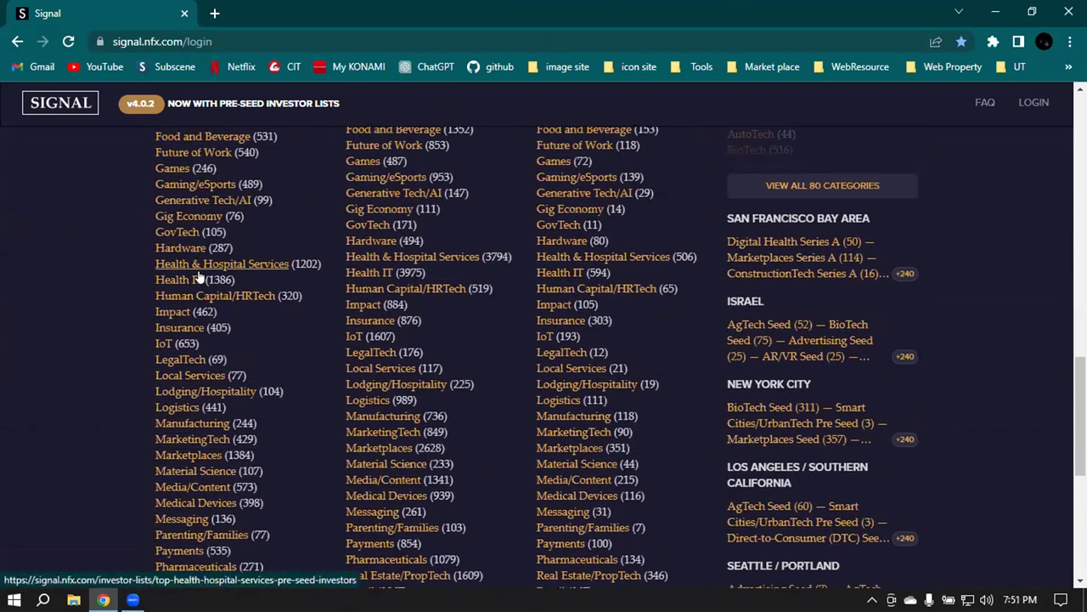
pyautogui.scroll(1, 210, 248)
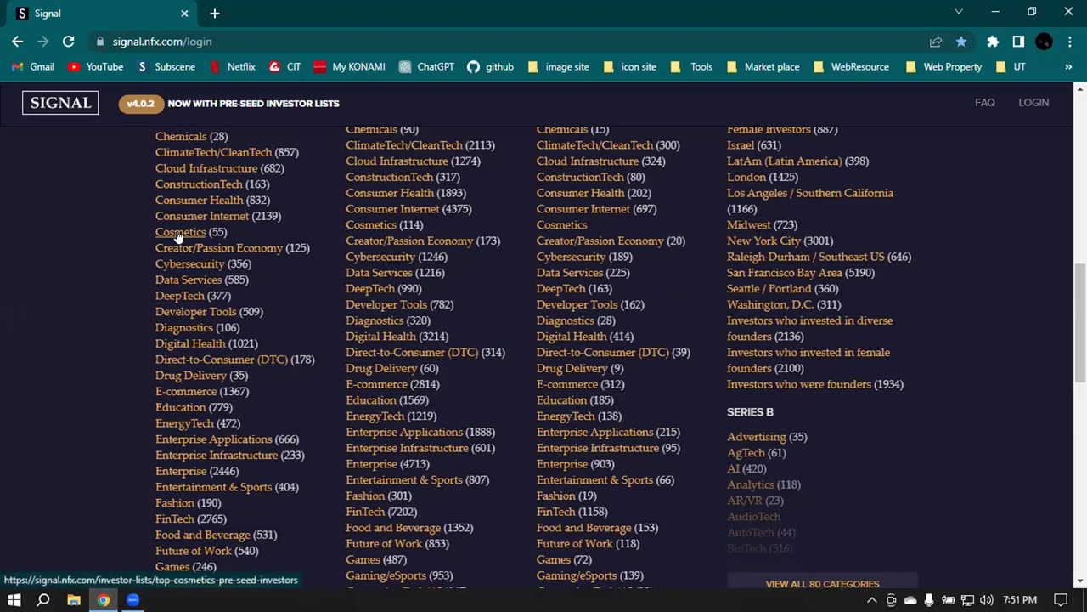
pyautogui.scroll(2, 204, 250)
pyautogui.scroll(-1, 209, 248)
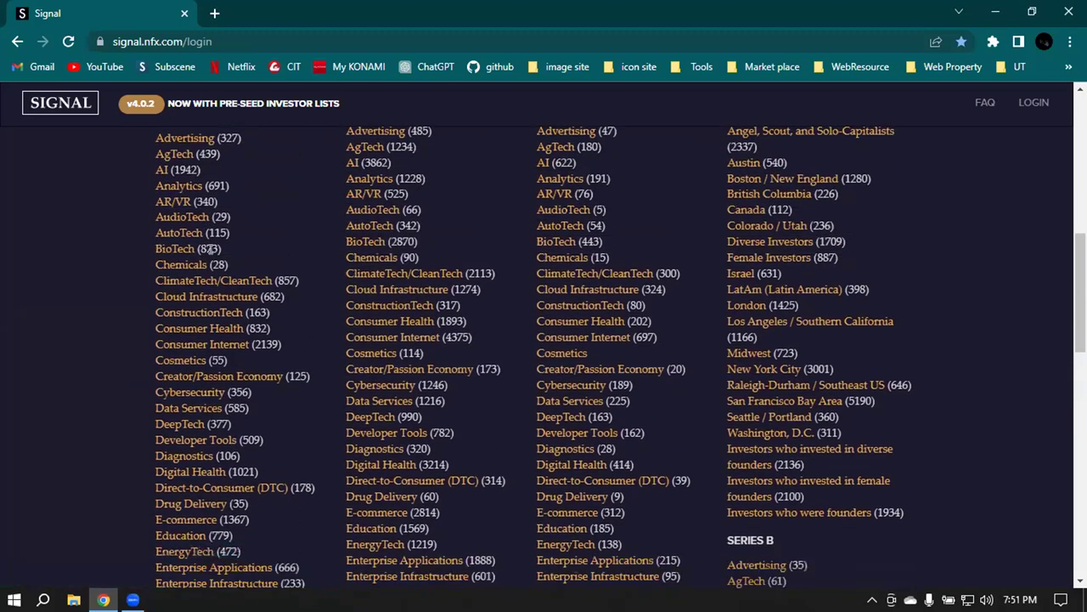
pyautogui.scroll(-3, 210, 248)
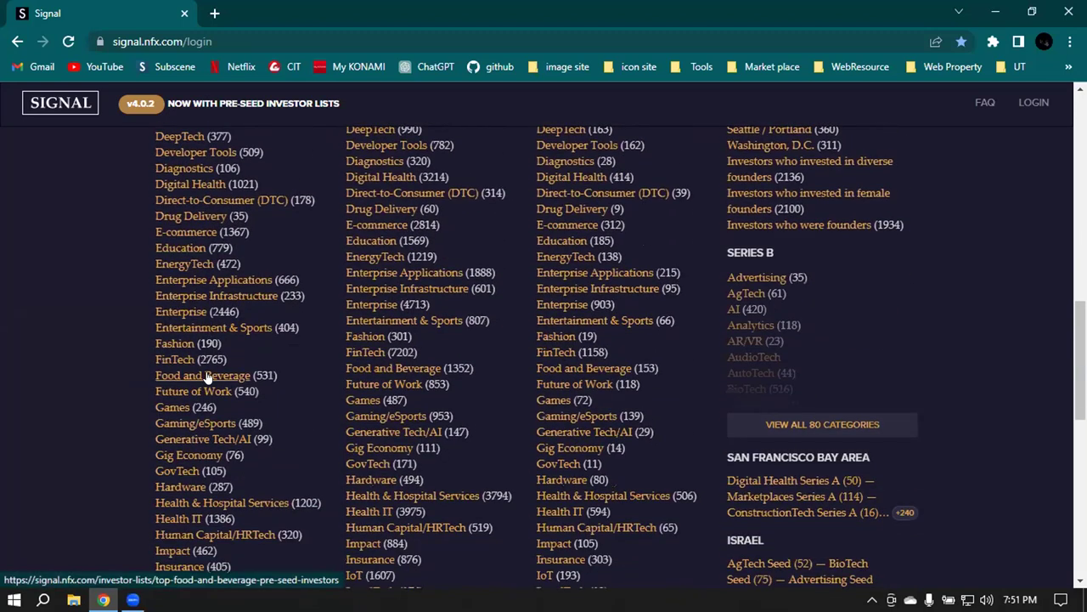
pyautogui.click(206, 377)
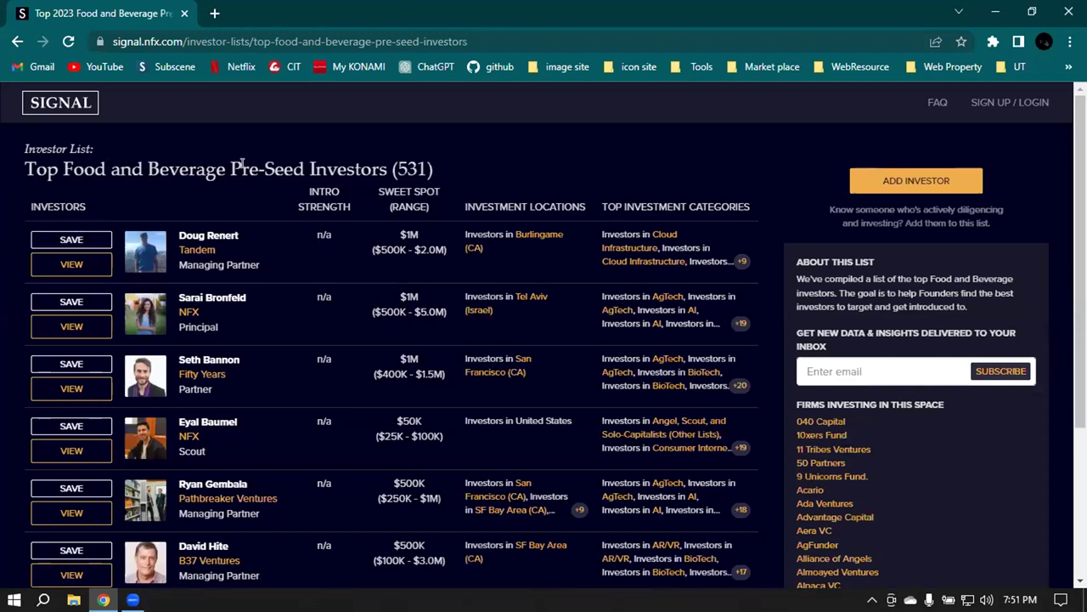
# Step: Open the profile of the first listed investor, the Tandem partner with a $1M sweet spot
pyautogui.moveTo(232, 167); pyautogui.dragTo(387, 183)
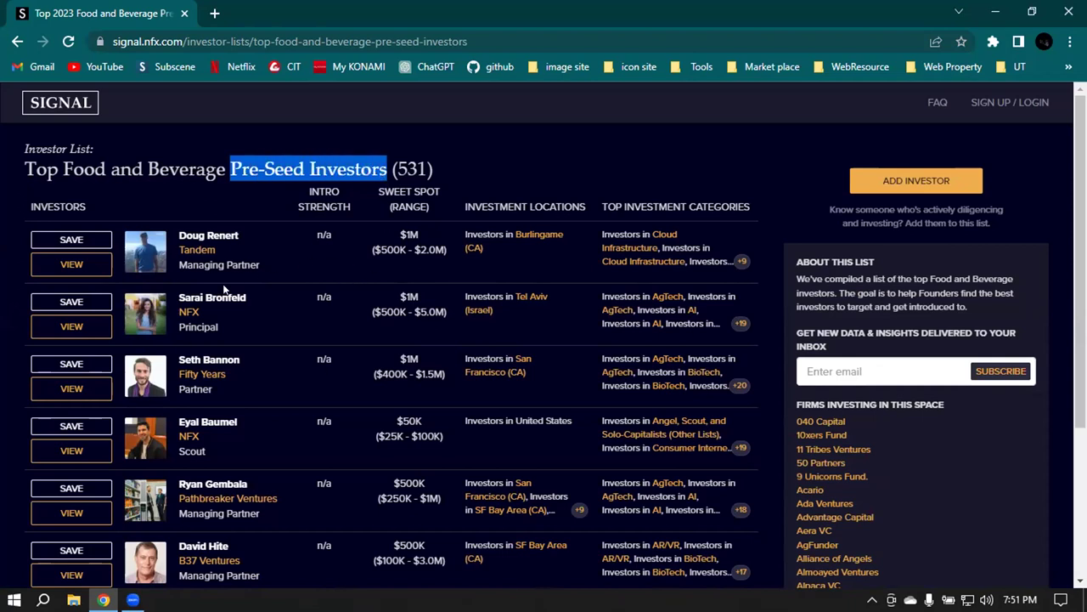
pyautogui.scroll(-3, 550, 255)
pyautogui.scroll(3, 548, 250)
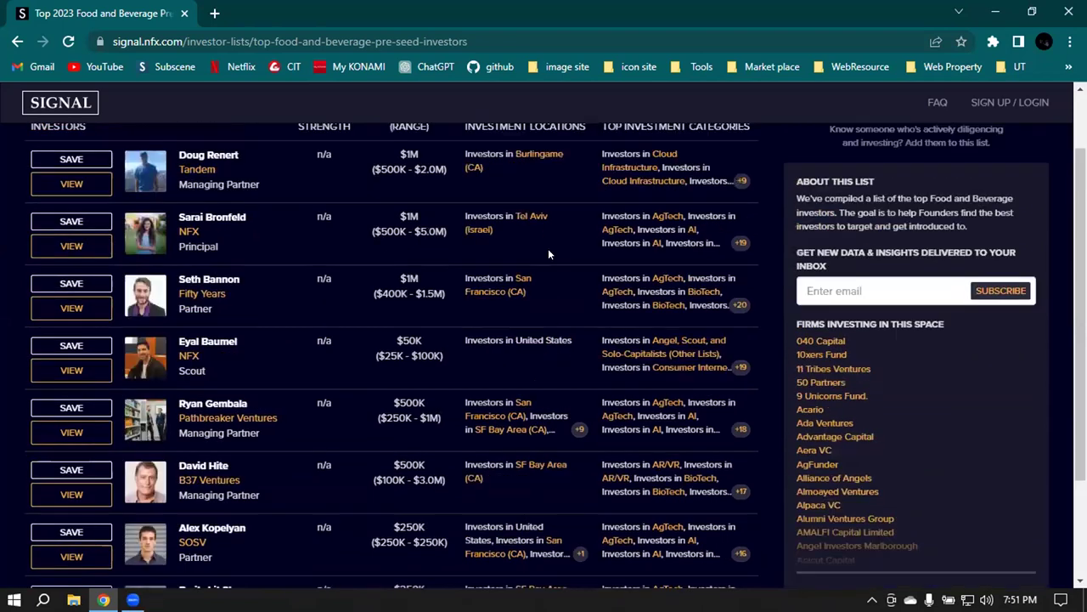
pyautogui.click(93, 268)
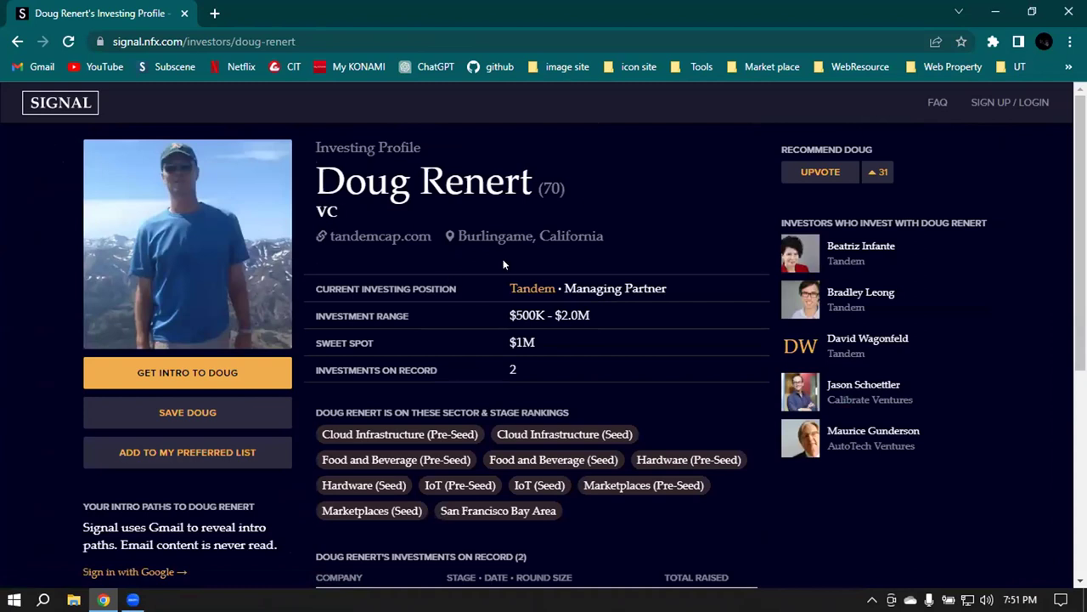
# Step: Open the firm website tandemcap.com in a new tab
pyautogui.rightClick(367, 240)
pyautogui.click(399, 249)
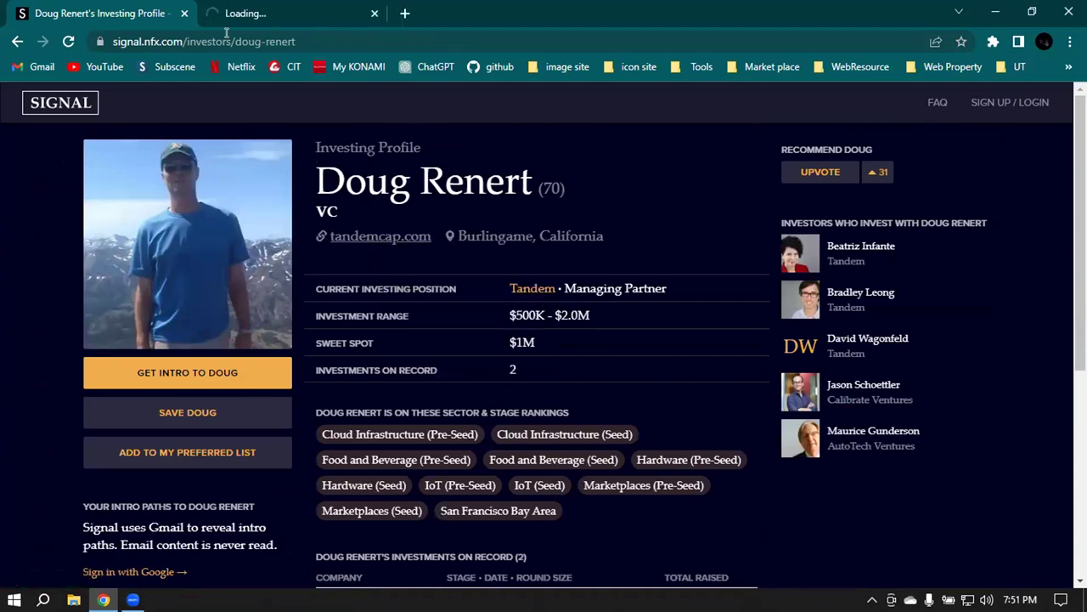
pyautogui.click(293, 7)
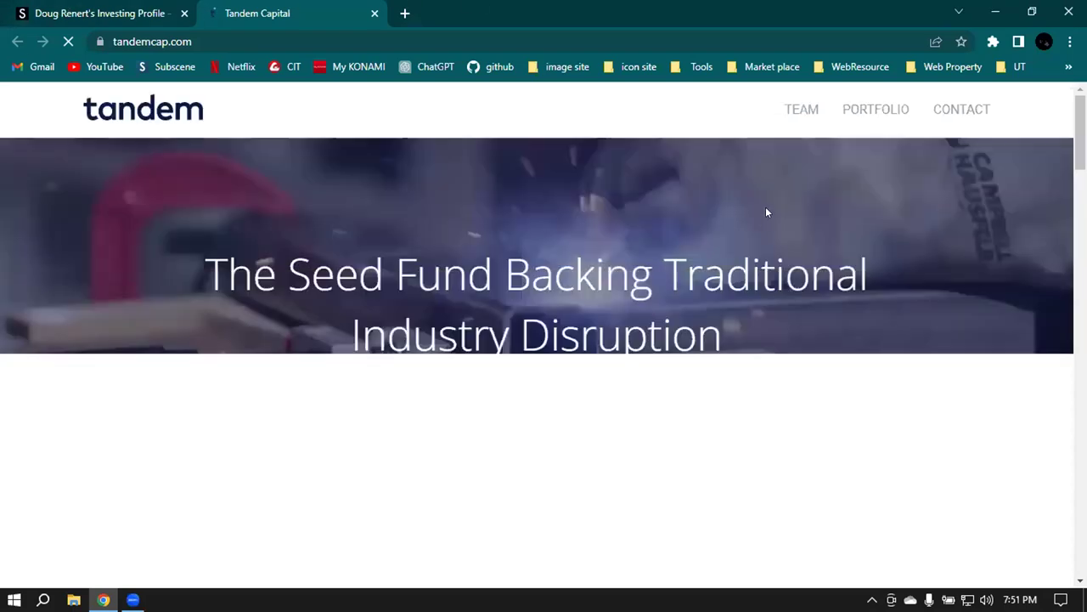
# Step: Back on the Signal profile, select the investor's name and open a blank tab
pyautogui.click(83, 7)
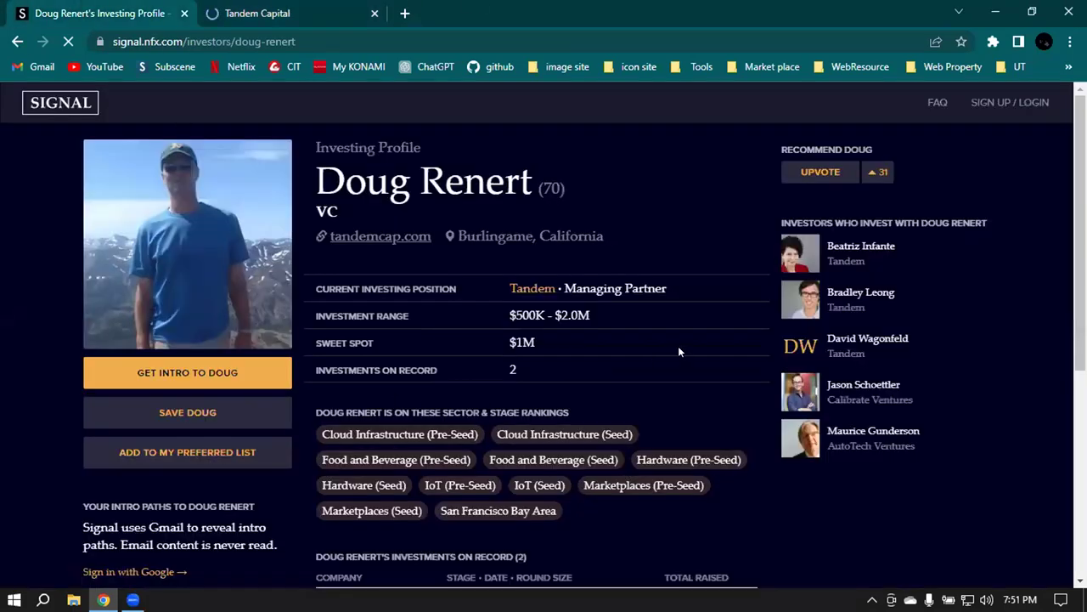
pyautogui.scroll(-2, 680, 340)
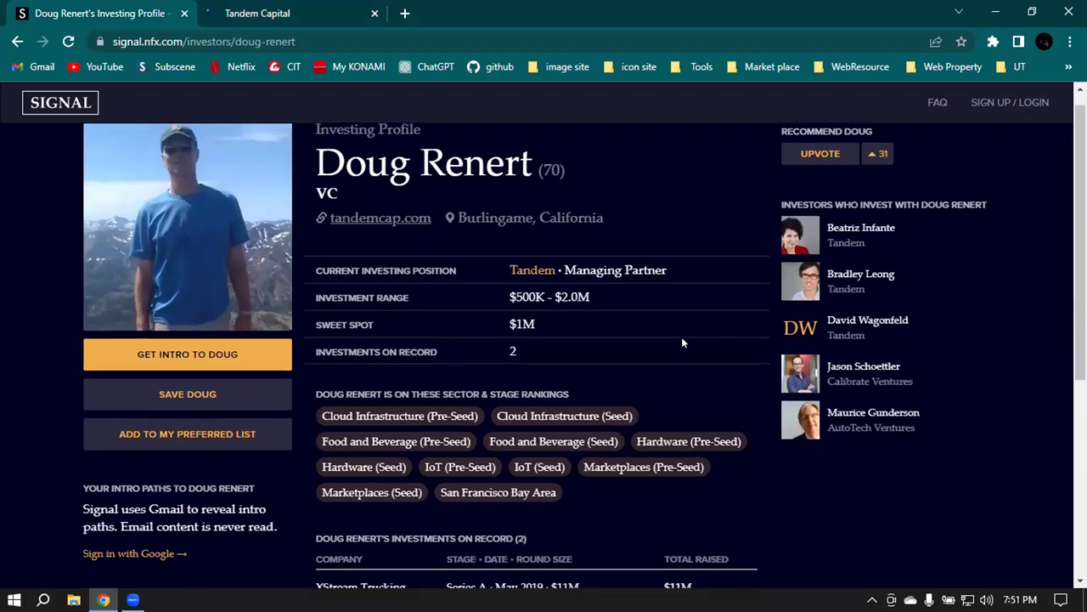
pyautogui.scroll(2, 714, 346)
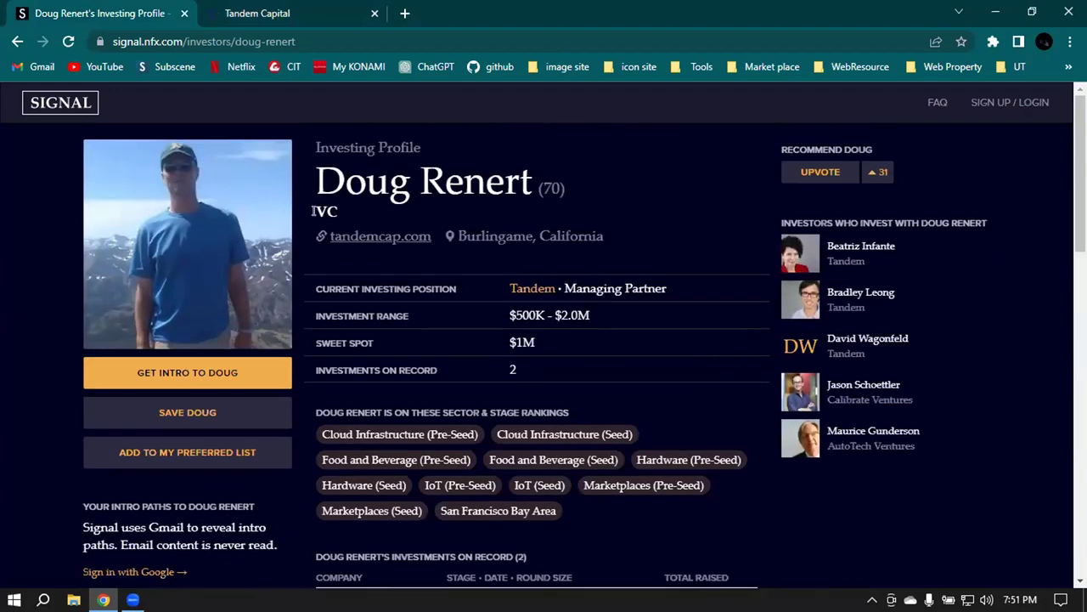
pyautogui.moveTo(314, 183); pyautogui.dragTo(522, 196)
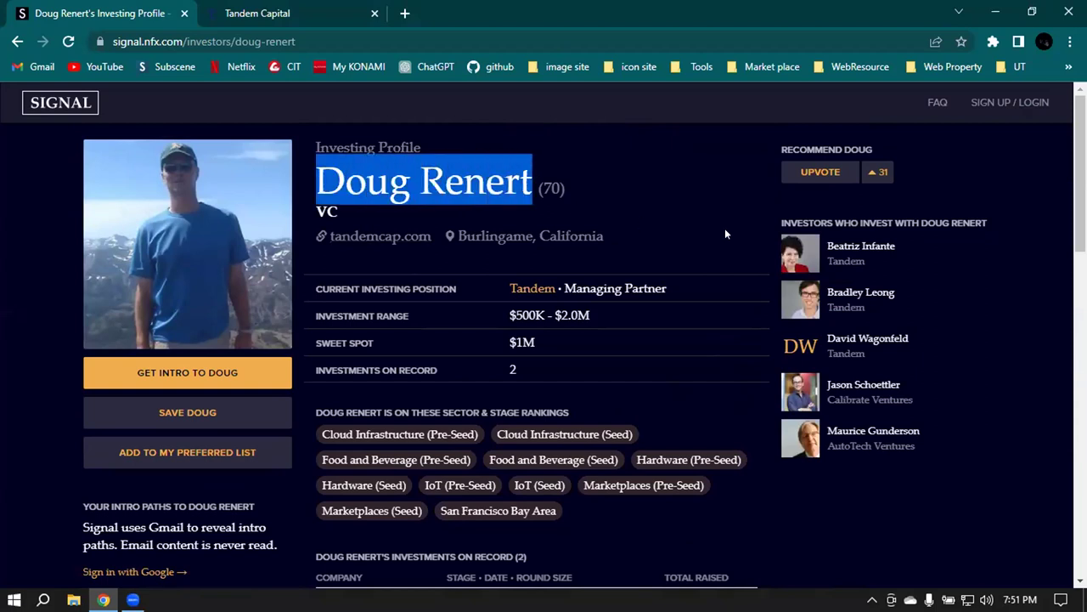
pyautogui.click(404, 12)
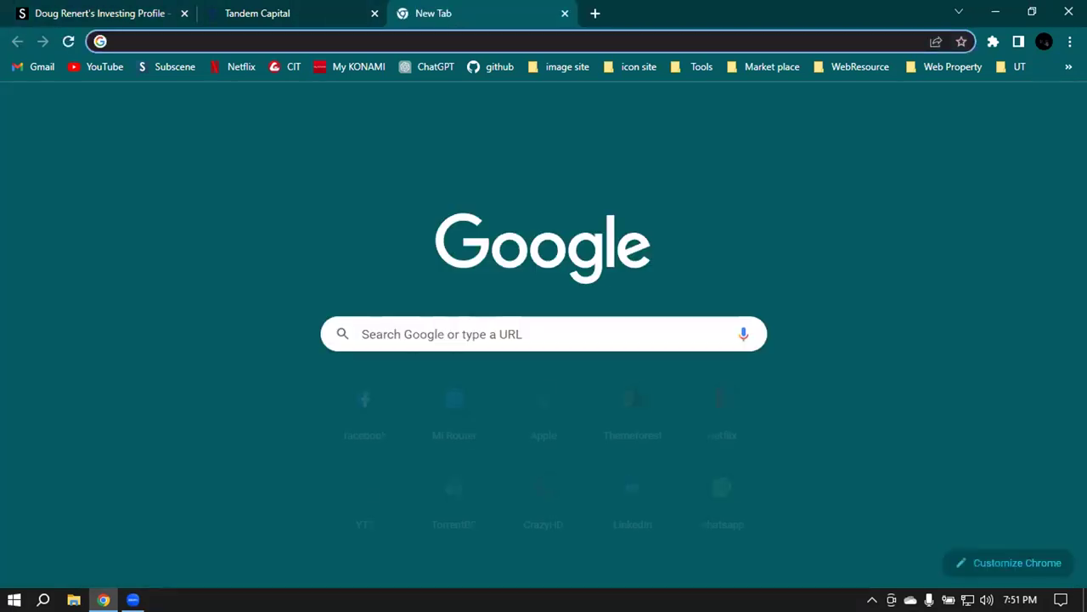
pyautogui.write('"')
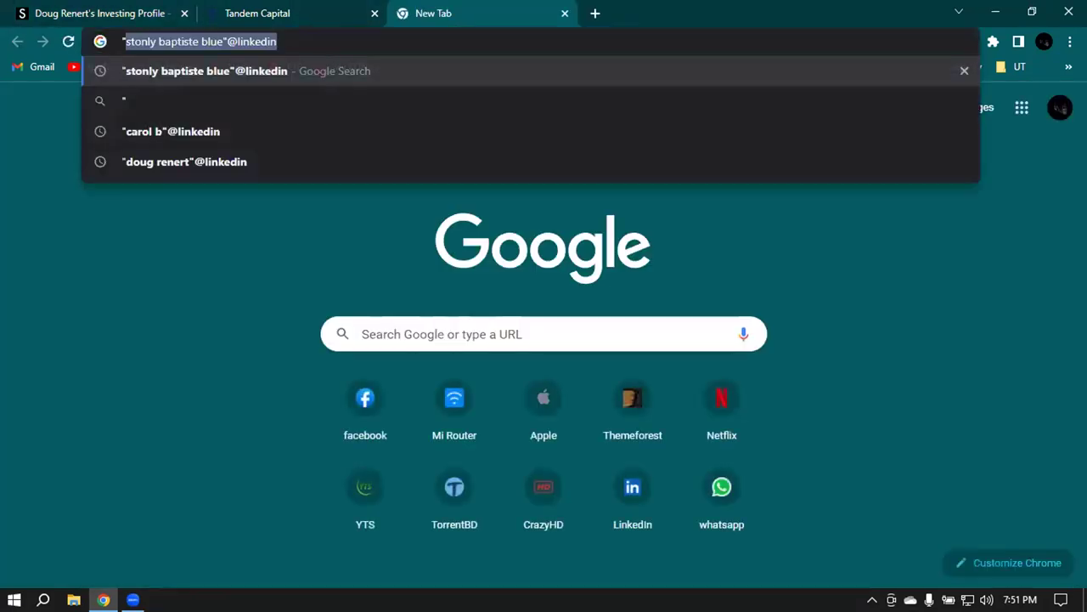
pyautogui.write('Doug Renert')
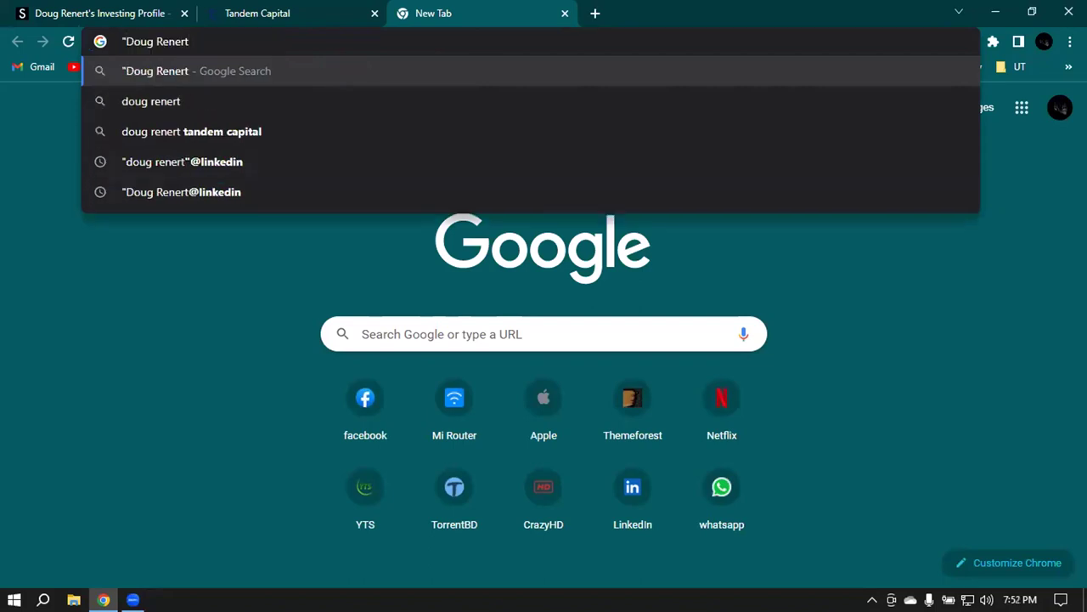
pyautogui.write('"')
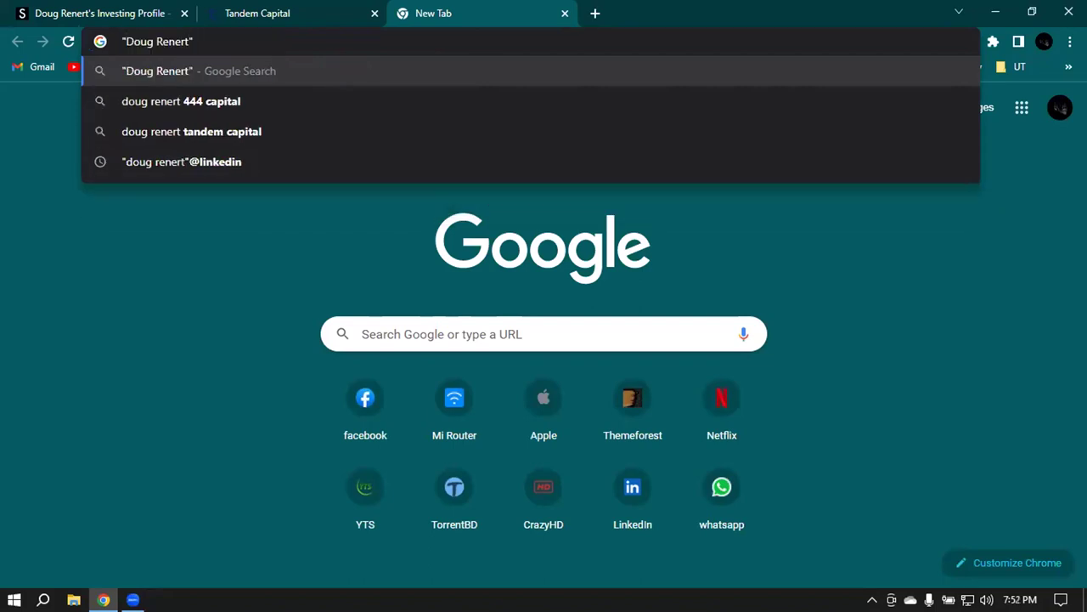
pyautogui.write('@linkedin')
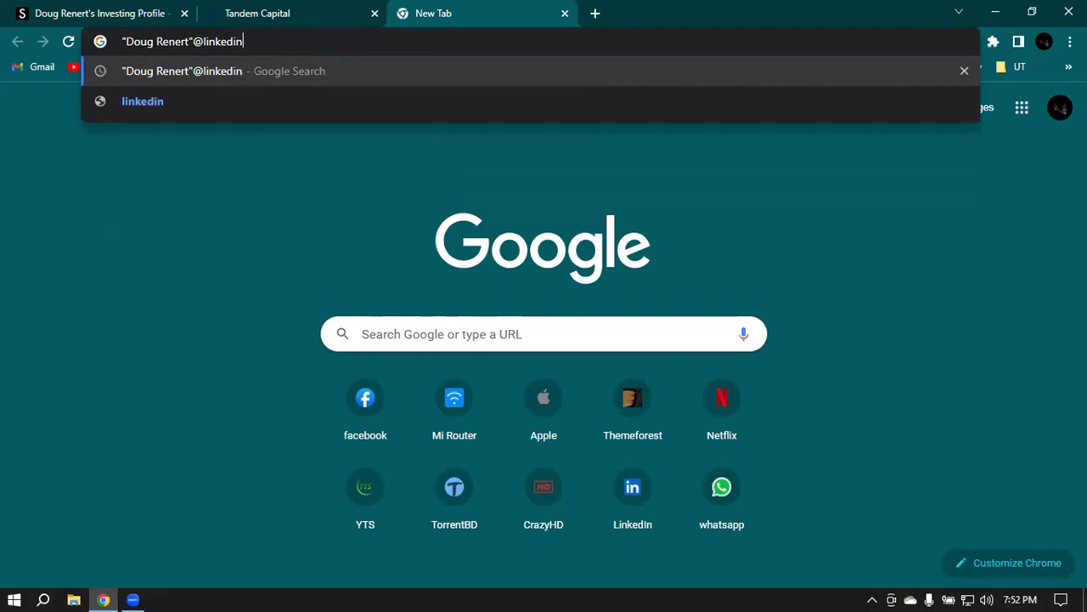
pyautogui.press('Return')
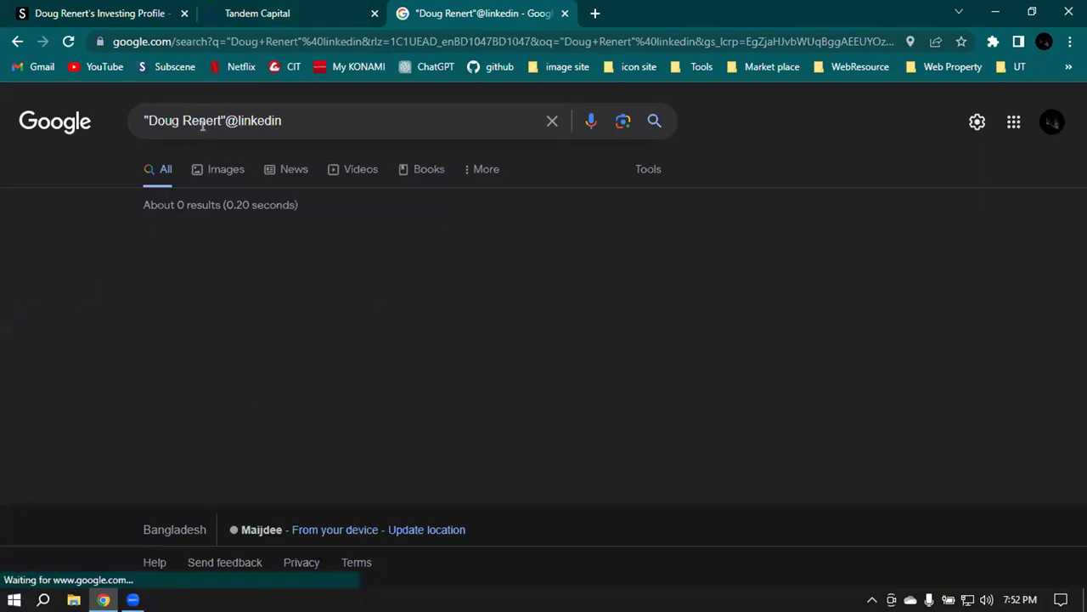
pyautogui.moveTo(238, 116); pyautogui.dragTo(340, 113)
pyautogui.write('faceboo')
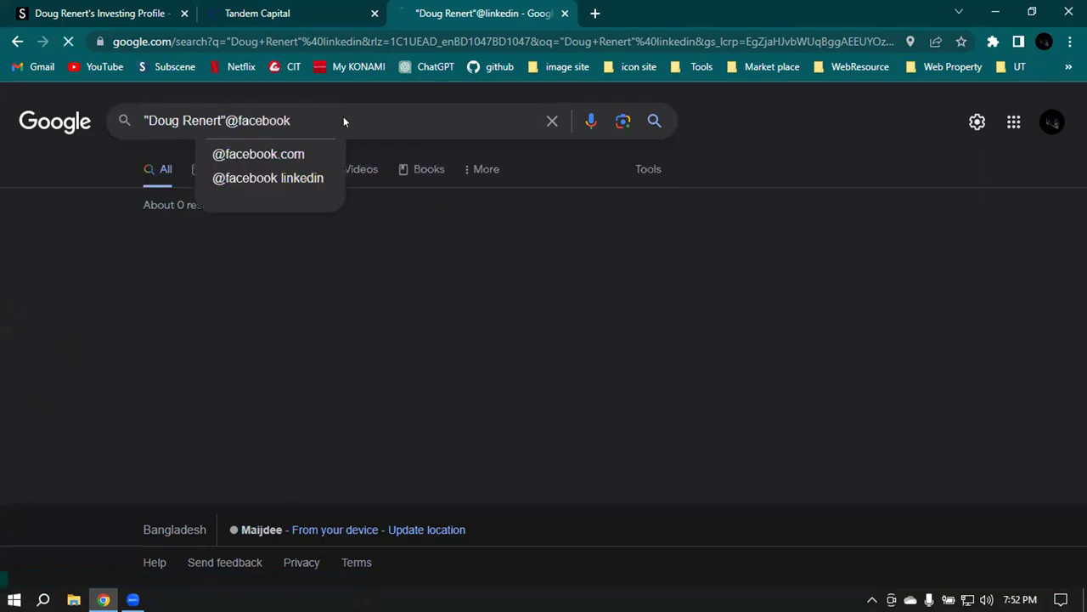
pyautogui.press('Return')
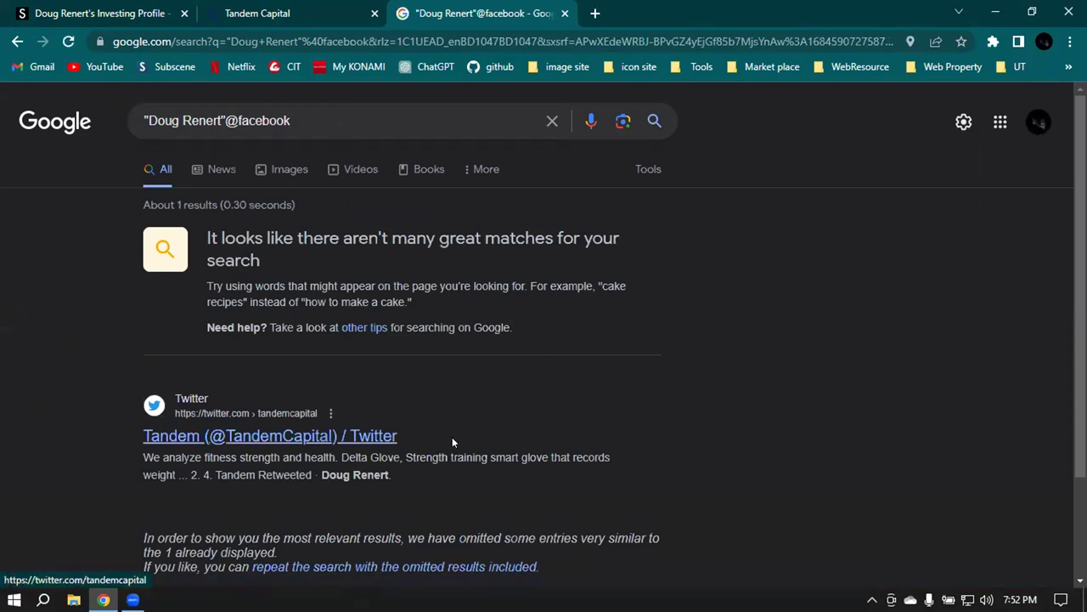
# Step: Open the Tandem Capital Twitter result, twitter.com/tandemcapital, in a new tab and look it over
pyautogui.scroll(-1, 568, 406)
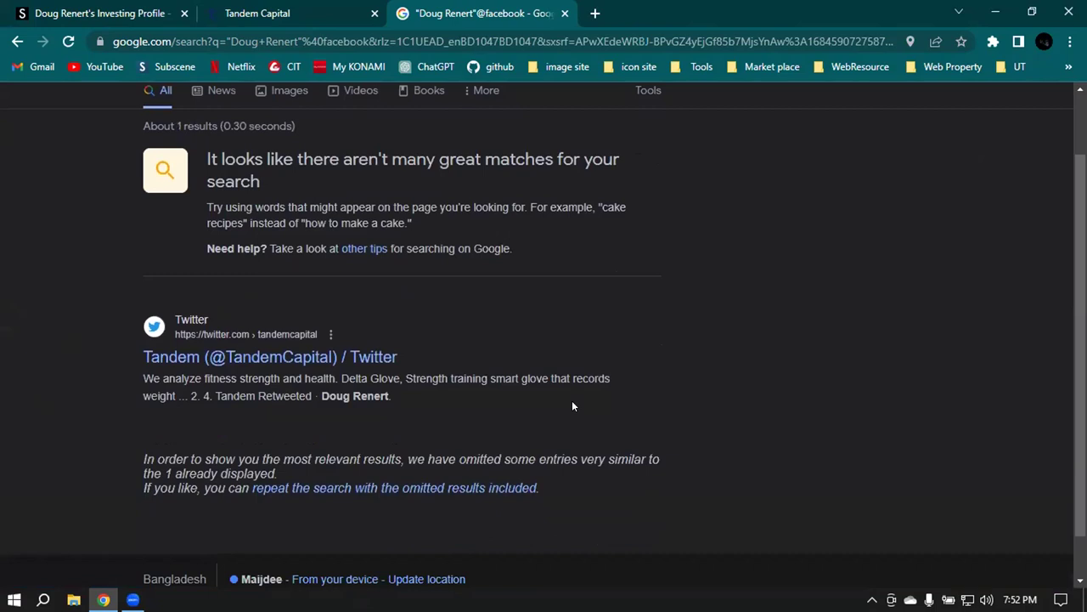
pyautogui.rightClick(198, 357)
pyautogui.click(208, 365)
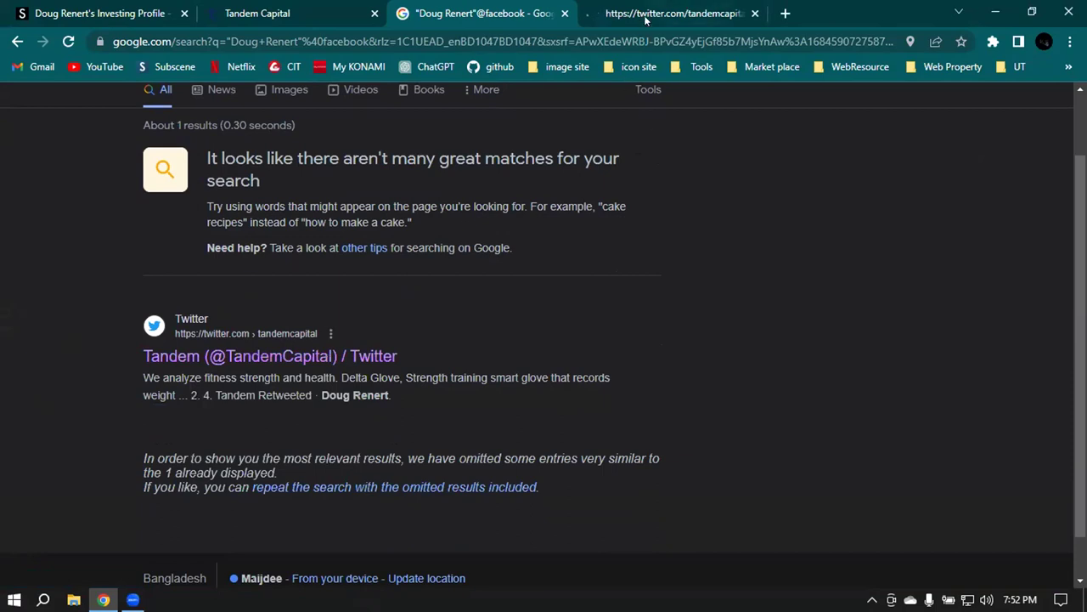
pyautogui.click(667, 14)
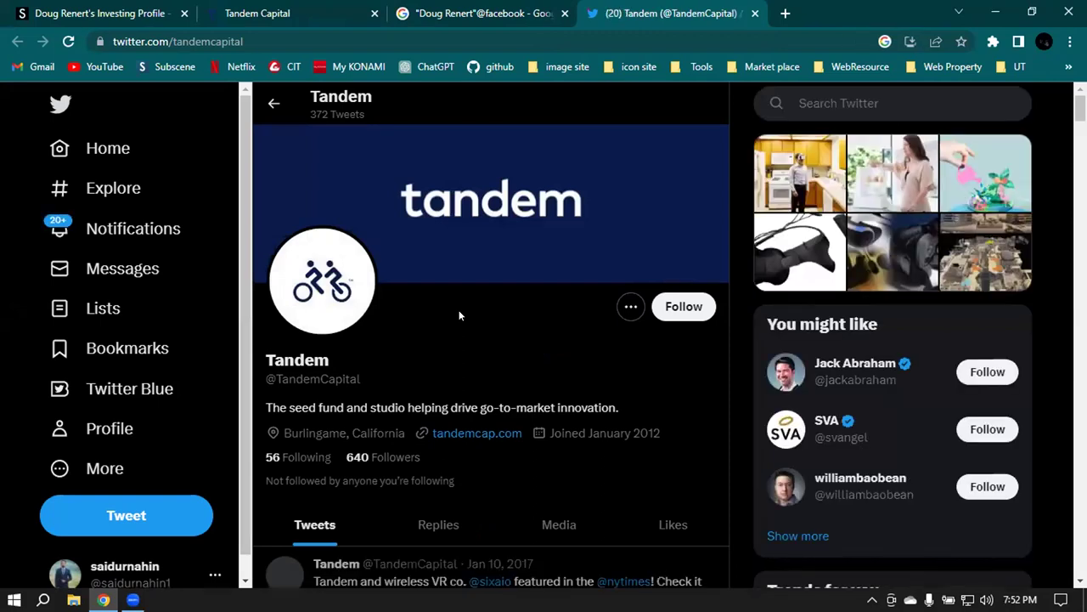
pyautogui.scroll(-4, 512, 328)
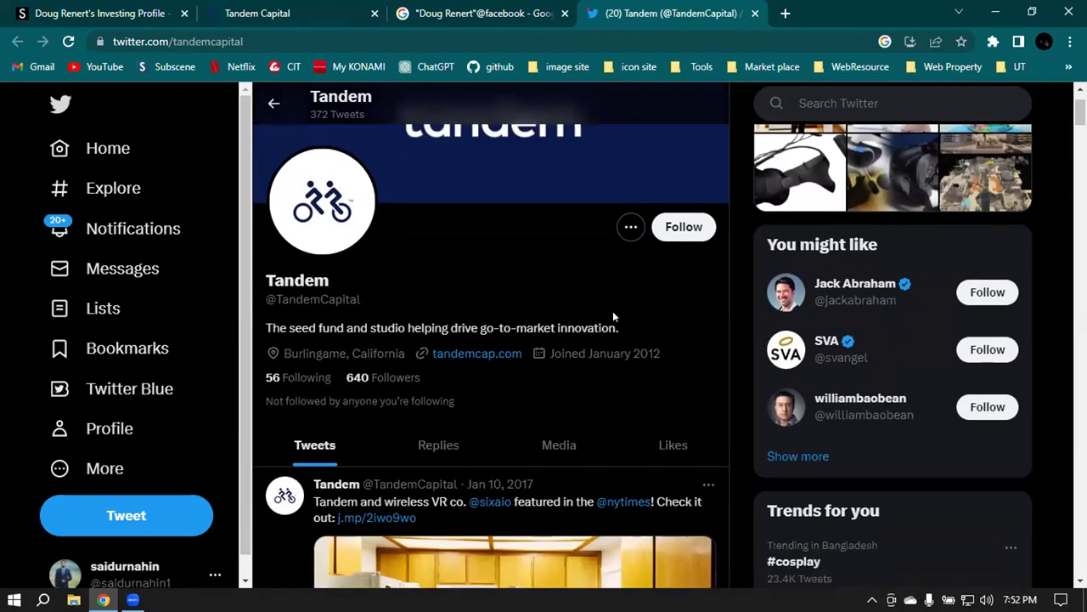
pyautogui.scroll(4, 592, 302)
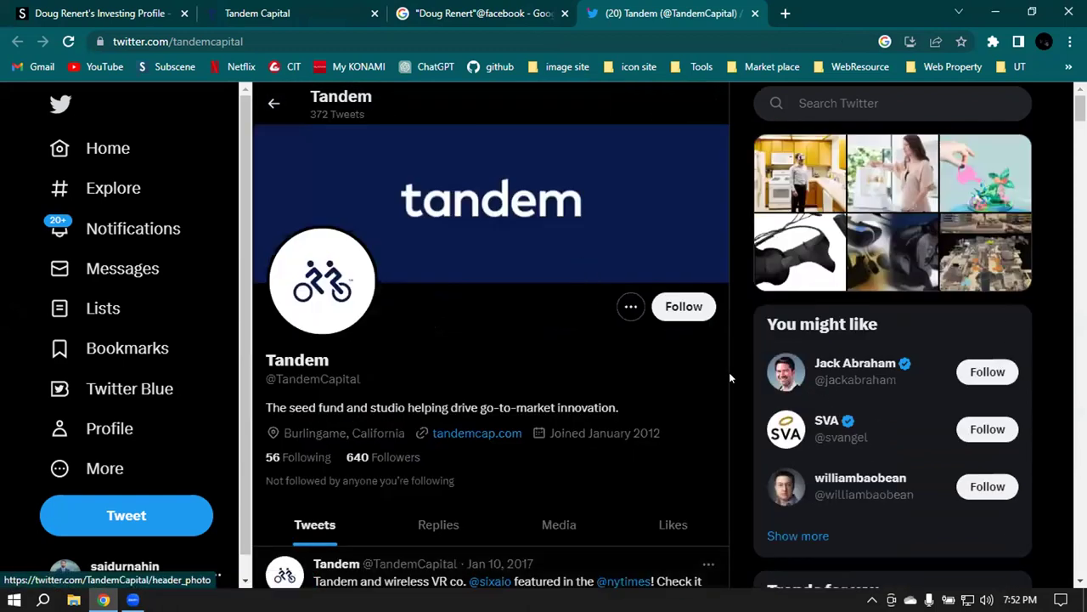
# Step: Return to the Facebook search results and browse through them
pyautogui.click(521, 19)
pyautogui.scroll(1, 680, 382)
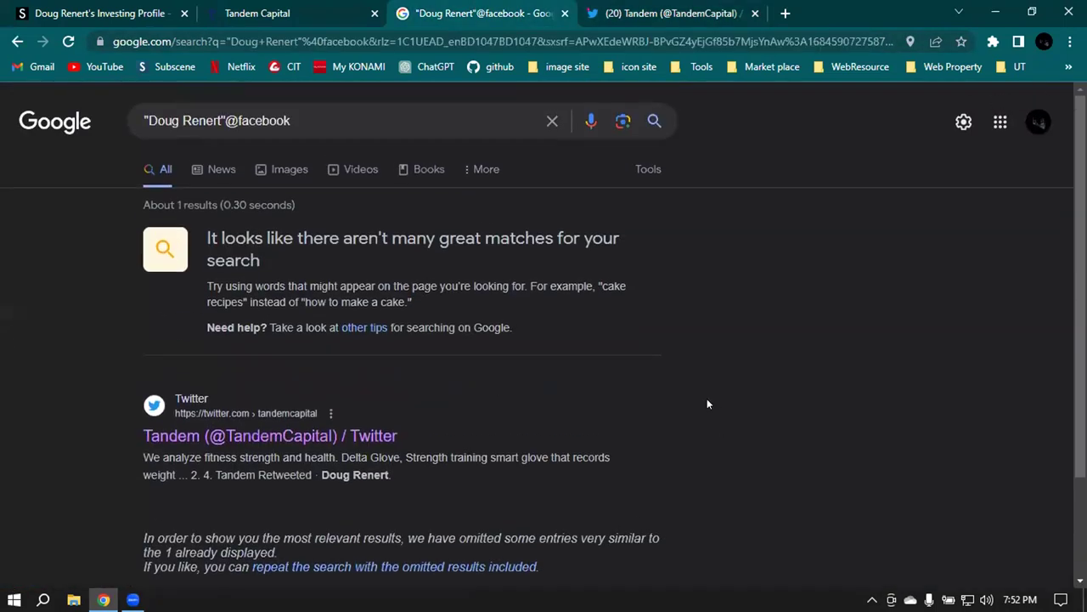
pyautogui.click(302, 126)
pyautogui.click(832, 340)
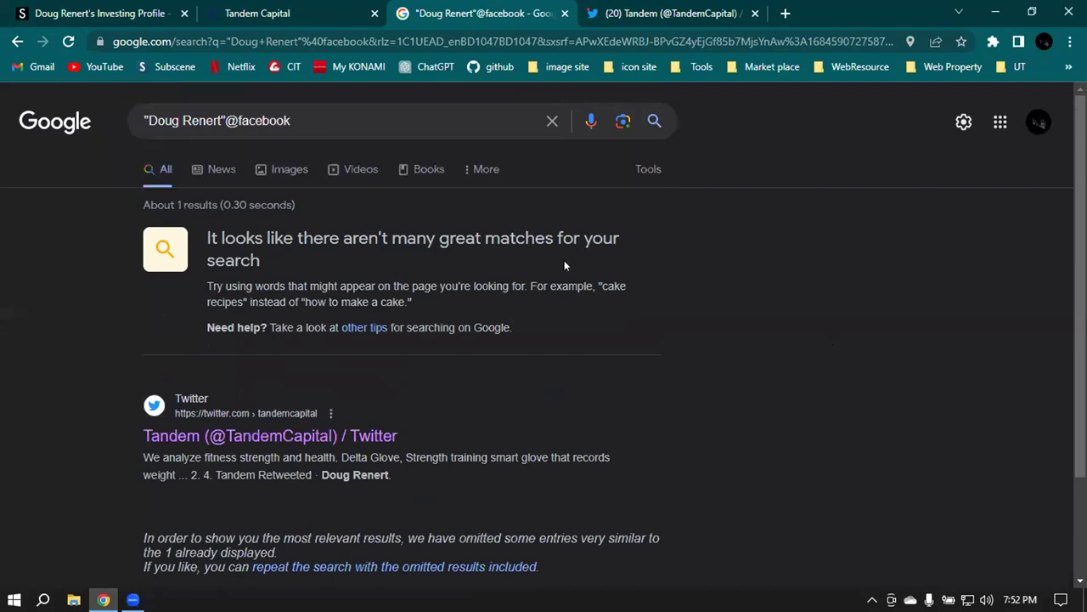
pyautogui.scroll(-2, 564, 262)
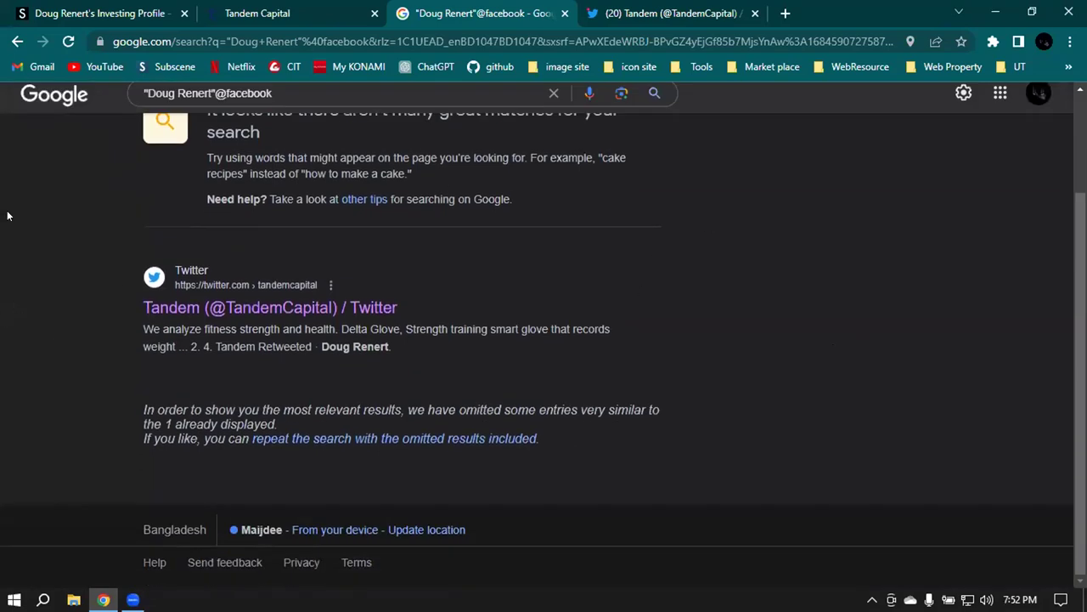
pyautogui.scroll(3, 198, 299)
pyautogui.scroll(-3, 199, 301)
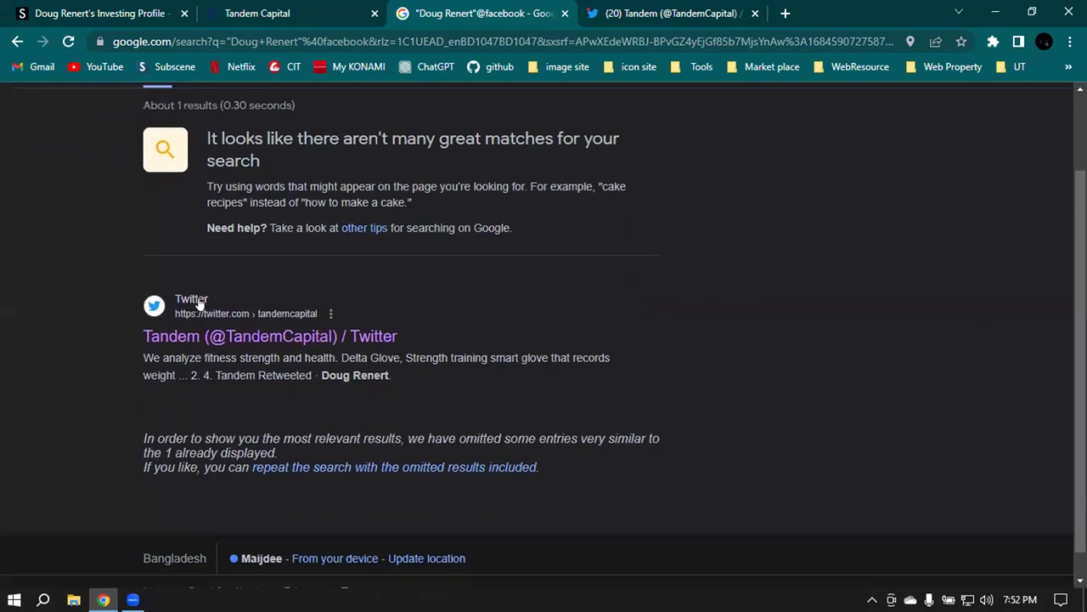
pyautogui.scroll(2, 211, 200)
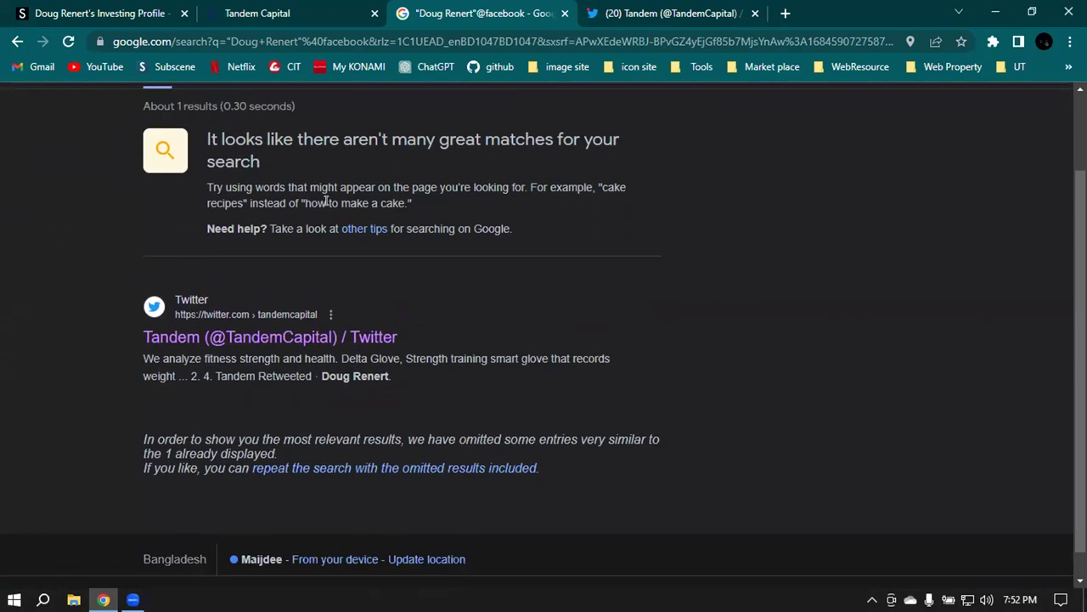
pyautogui.scroll(-2, 340, 195)
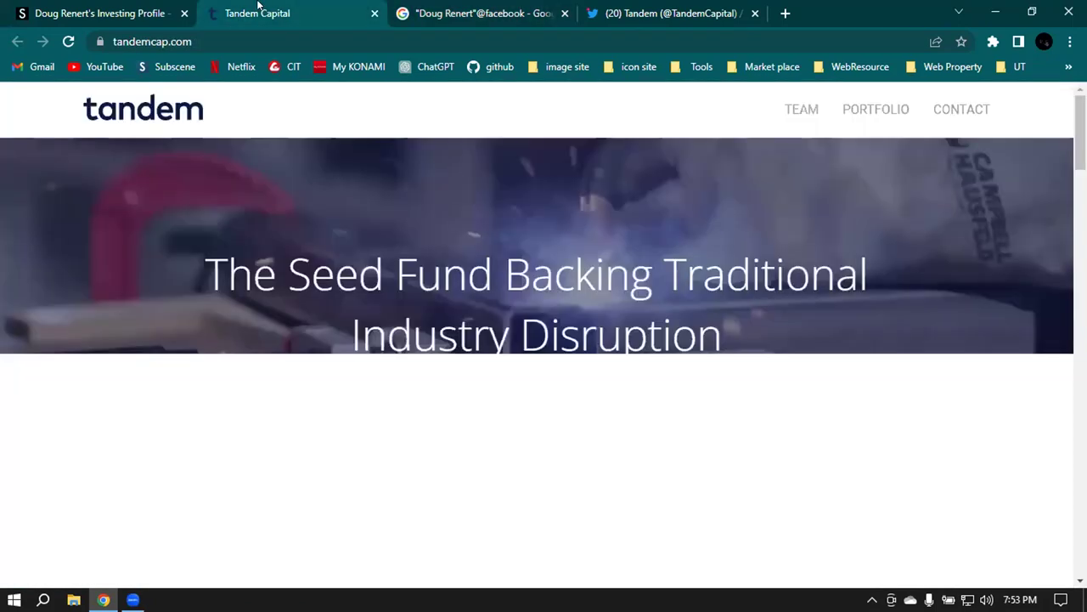
# Step: Review the Tandem website and Twitter profile, then close the Facebook search tab
pyautogui.click(263, 10)
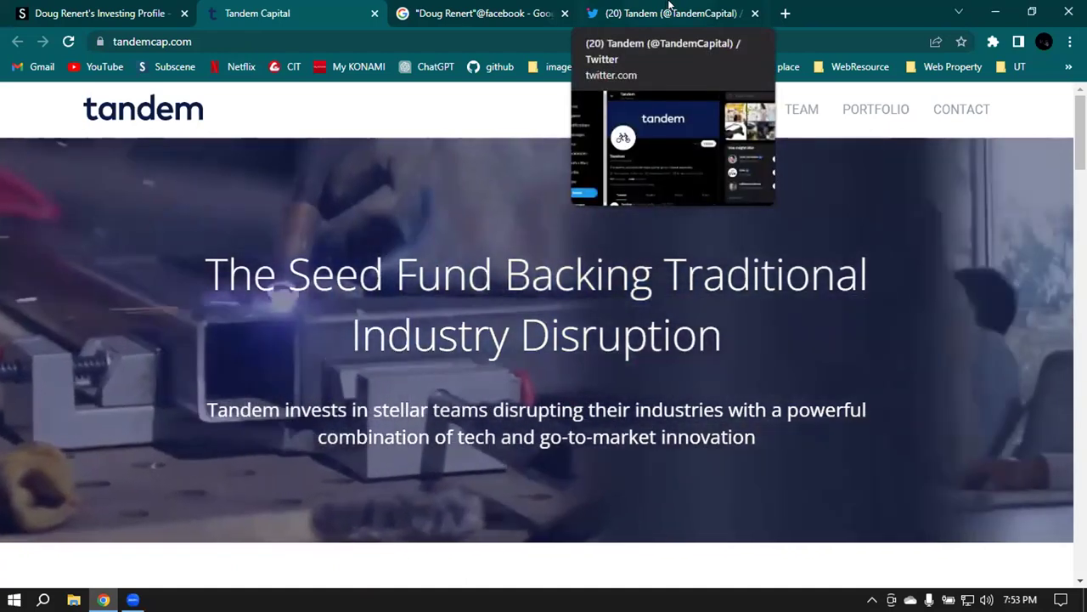
pyautogui.click(669, 7)
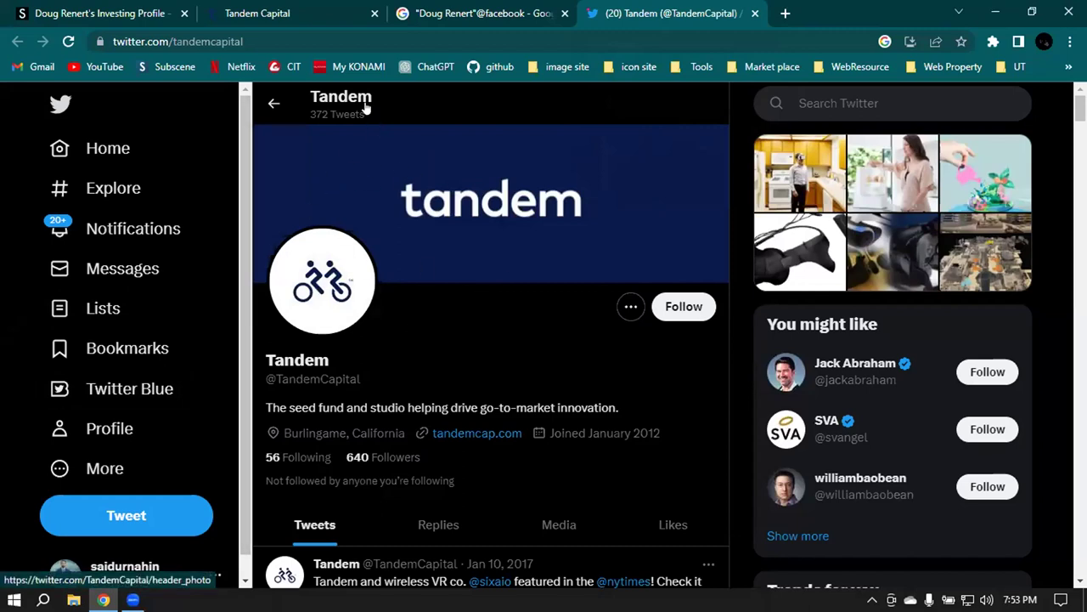
pyautogui.scroll(-2, 475, 152)
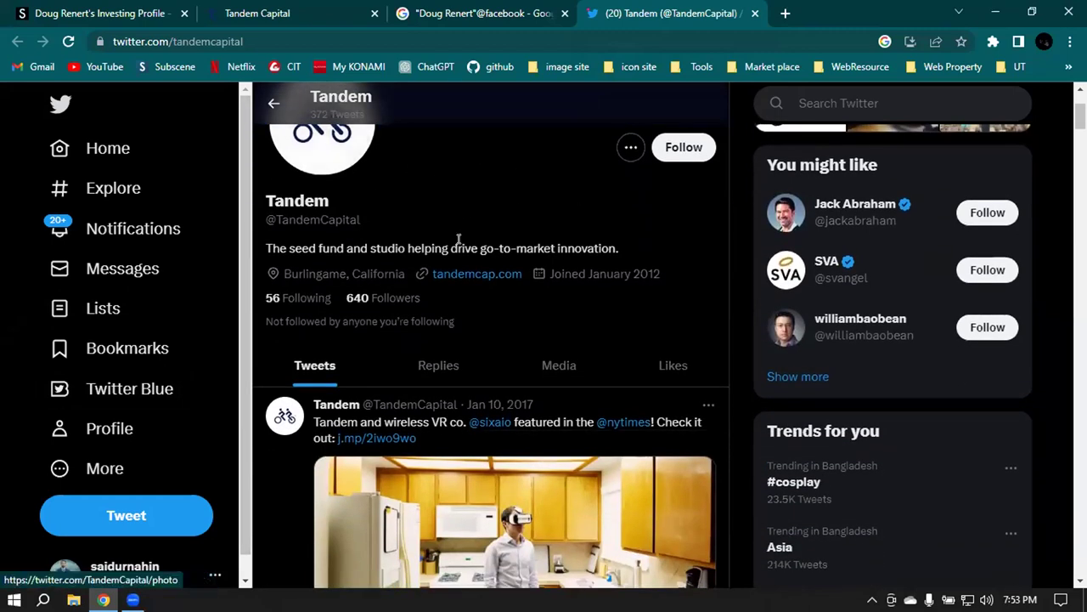
pyautogui.scroll(-1, 521, 219)
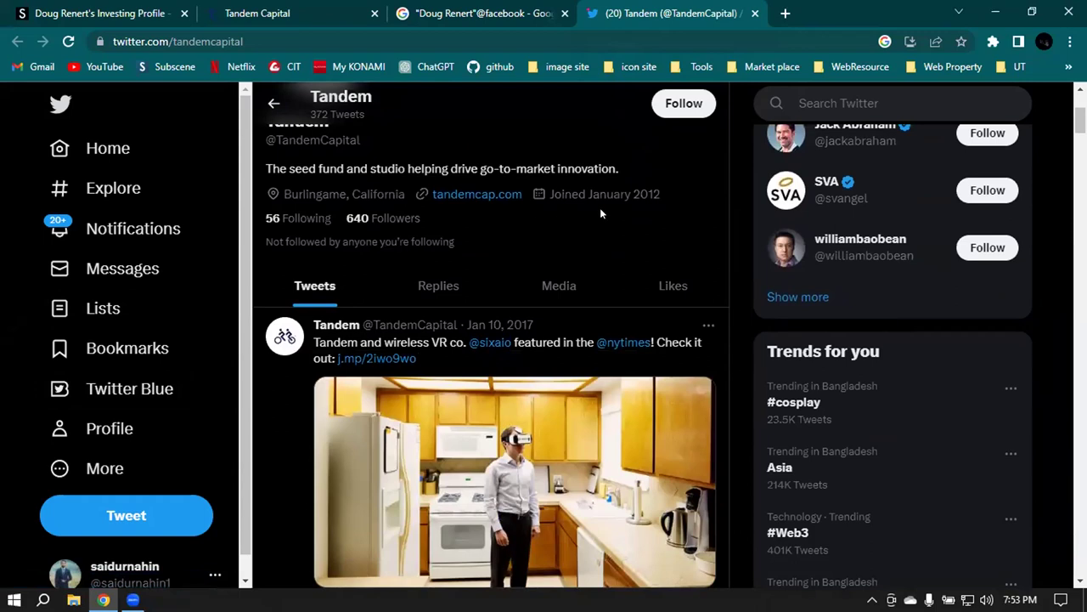
pyautogui.scroll(-3, 599, 208)
pyautogui.scroll(6, 490, 187)
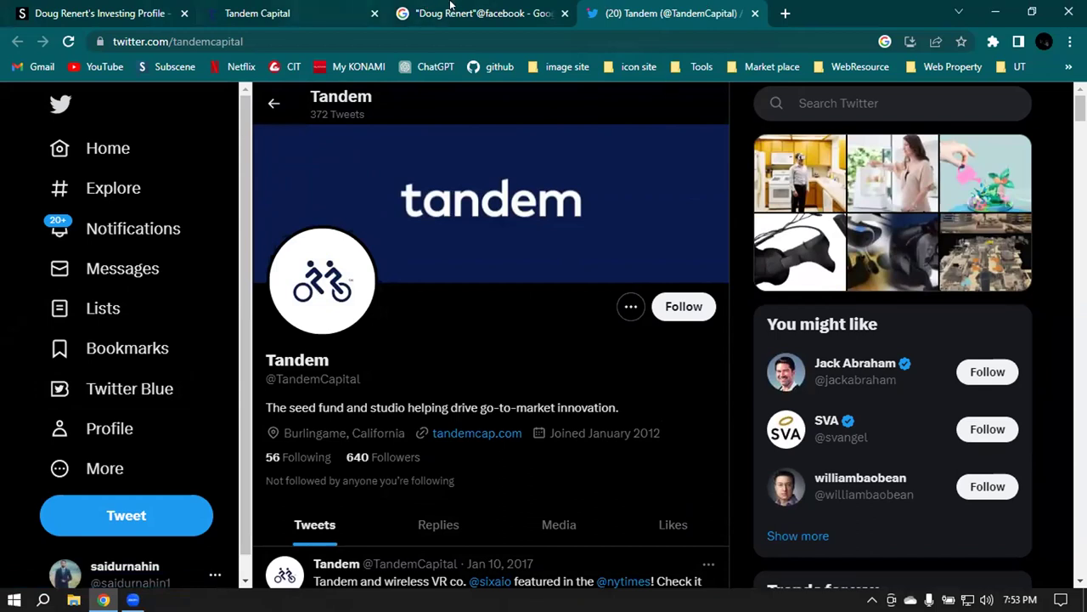
pyautogui.click(566, 15)
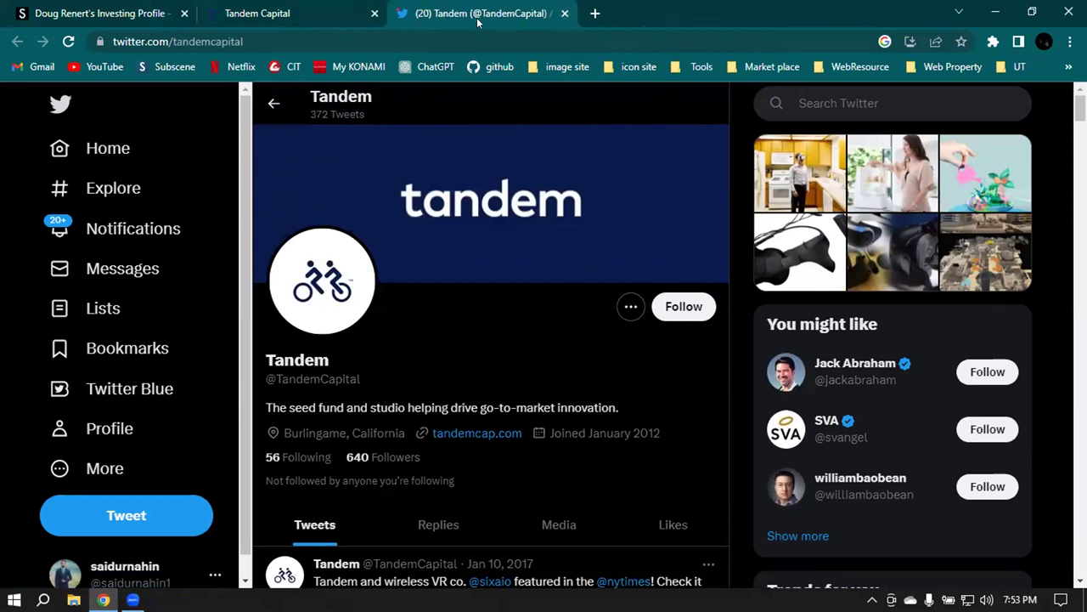
# Step: Return to the Signal profile tab and open a new tab on the Google start page
pyautogui.click(281, 10)
pyautogui.click(31, 12)
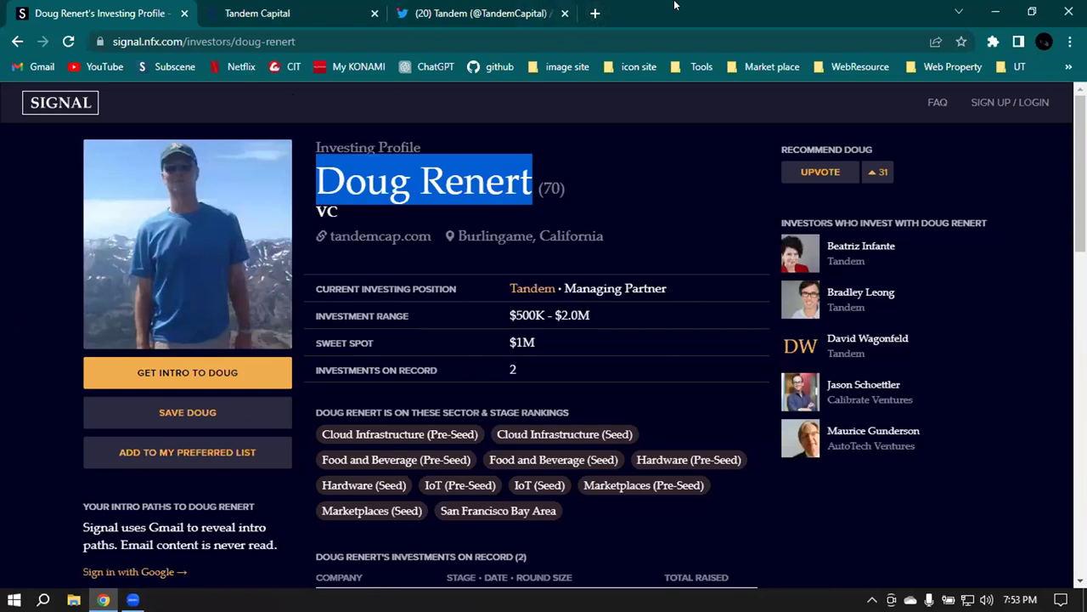
pyautogui.click(595, 13)
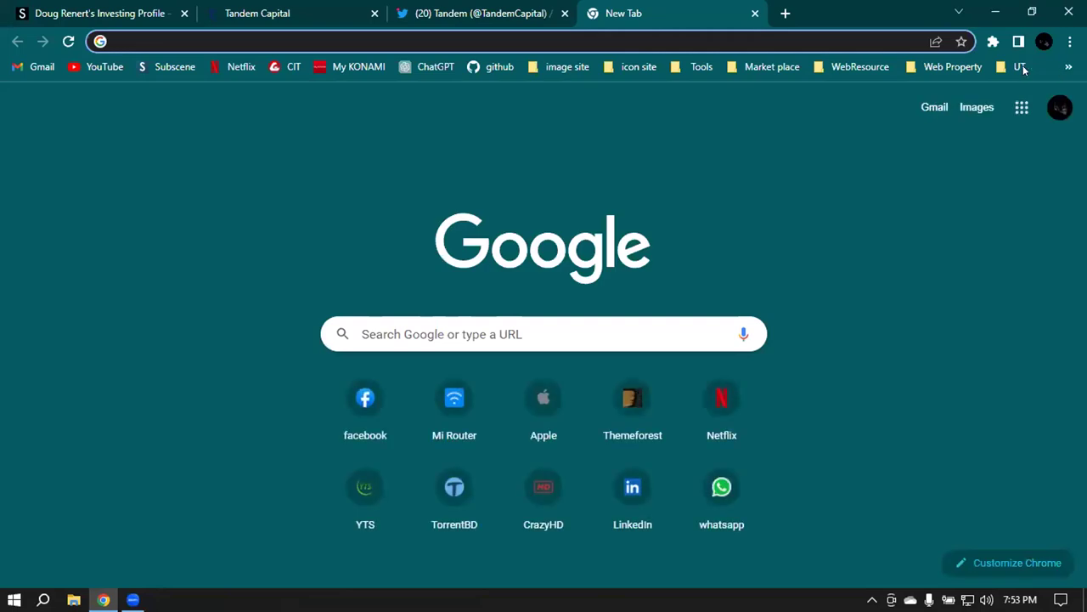
# Step: Open Google Sheets from the Google apps grid
pyautogui.click(1022, 107)
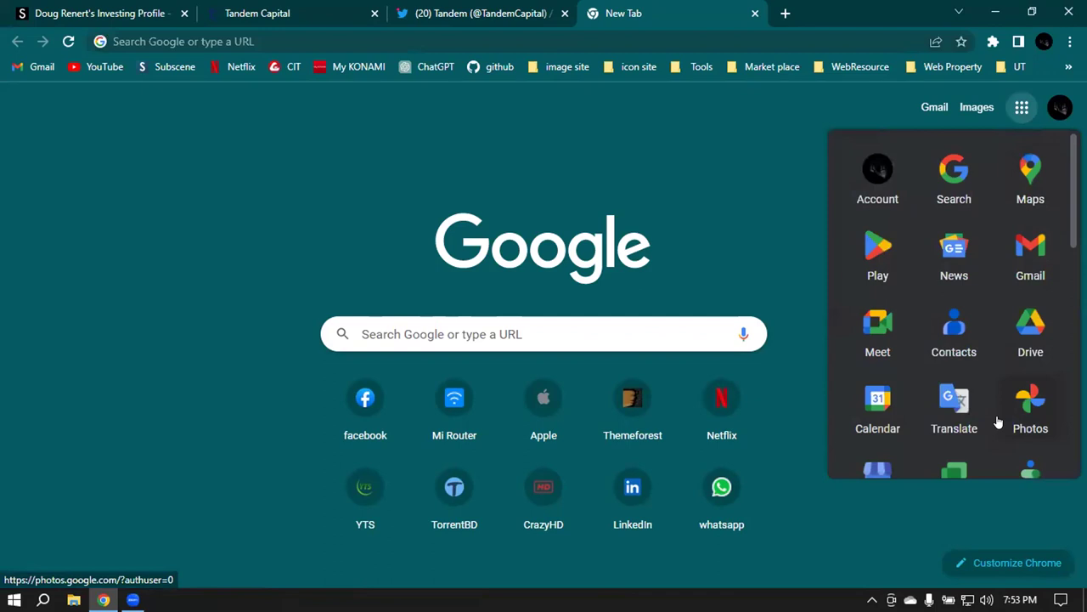
pyautogui.scroll(-3, 998, 422)
pyautogui.click(958, 412)
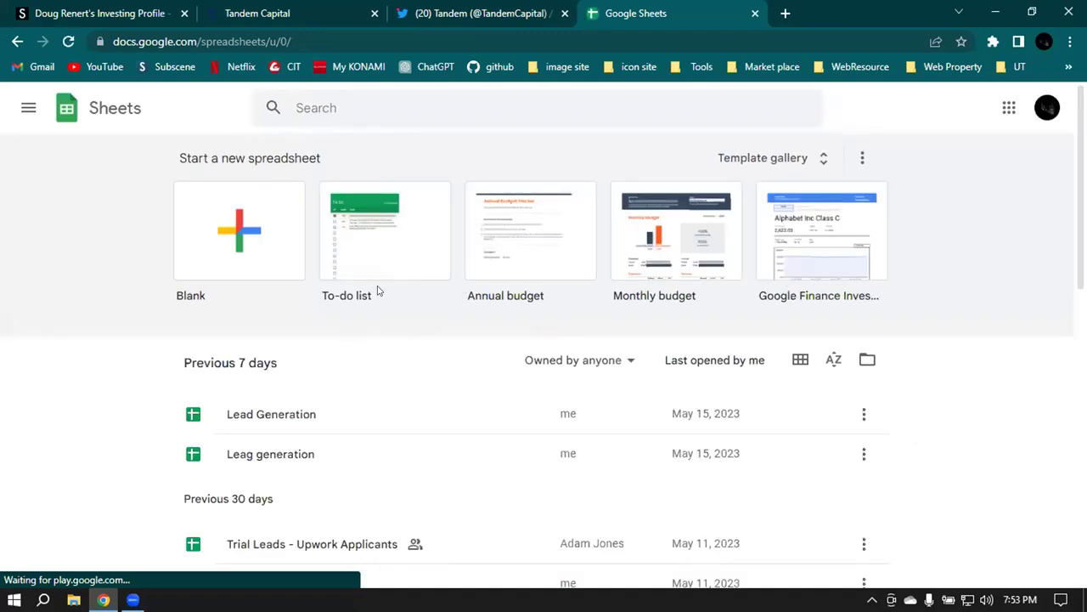
# Step: Browse the recent spreadsheets, then create a Blank spreadsheet
pyautogui.scroll(-3, 381, 289)
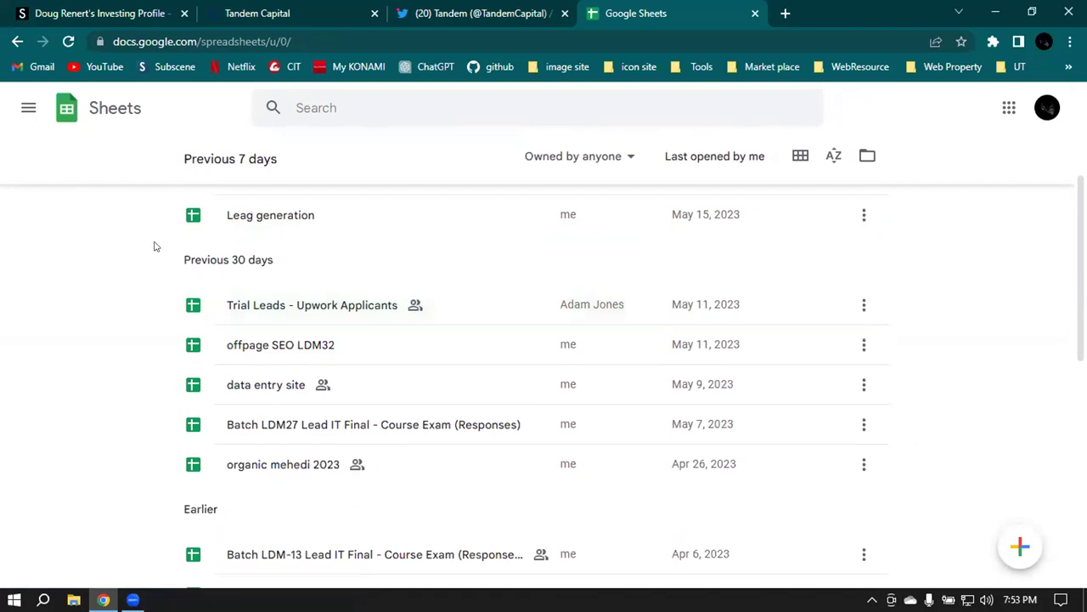
pyautogui.scroll(1, 322, 236)
pyautogui.scroll(-2, 323, 236)
pyautogui.scroll(-4, 323, 235)
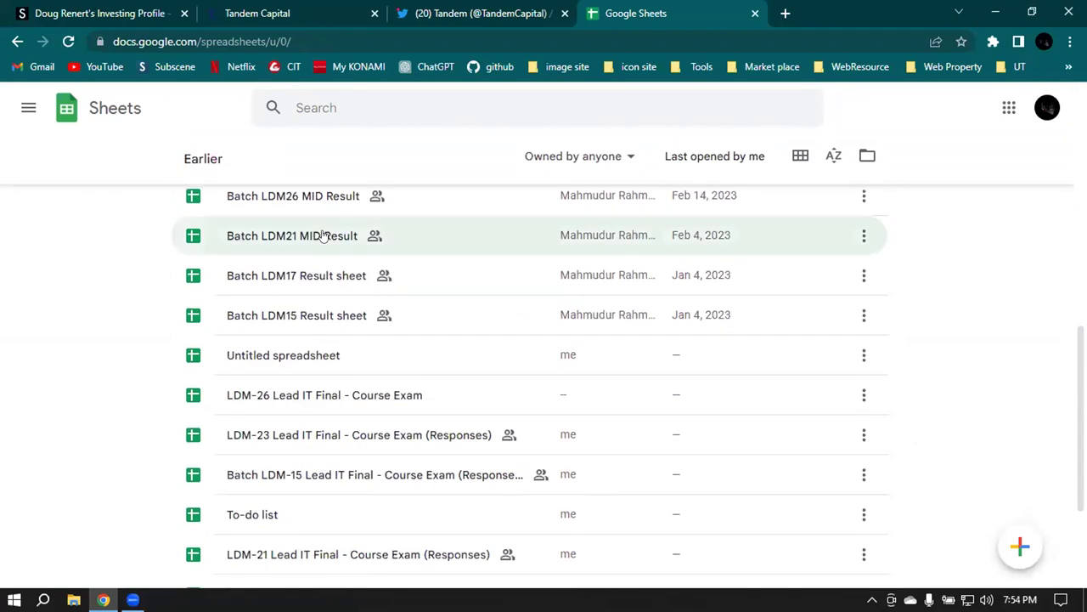
pyautogui.scroll(-3, 323, 236)
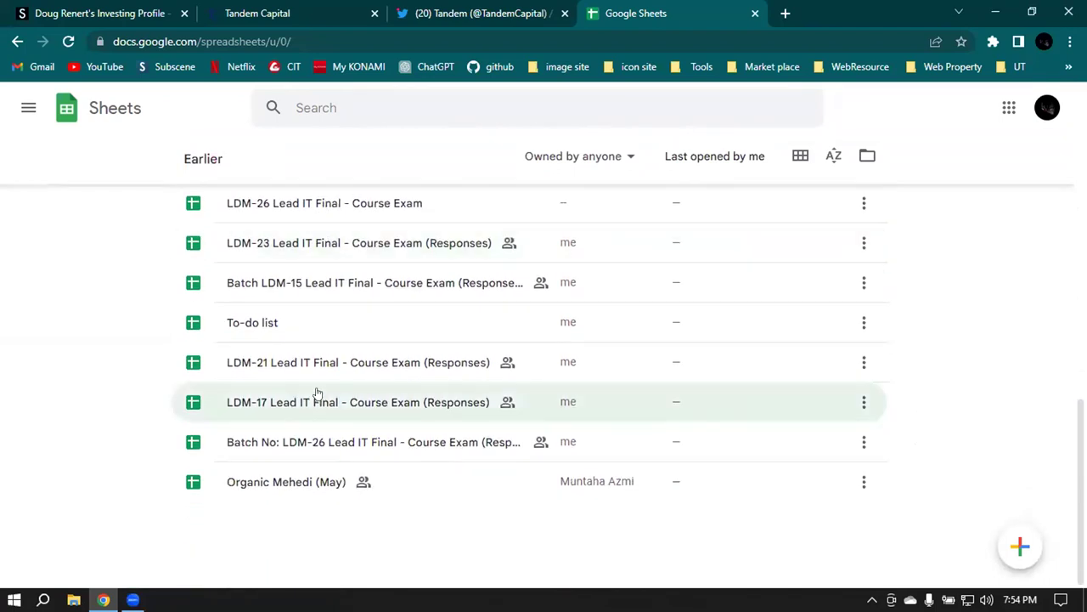
pyautogui.scroll(1, 316, 391)
pyautogui.scroll(5, 322, 366)
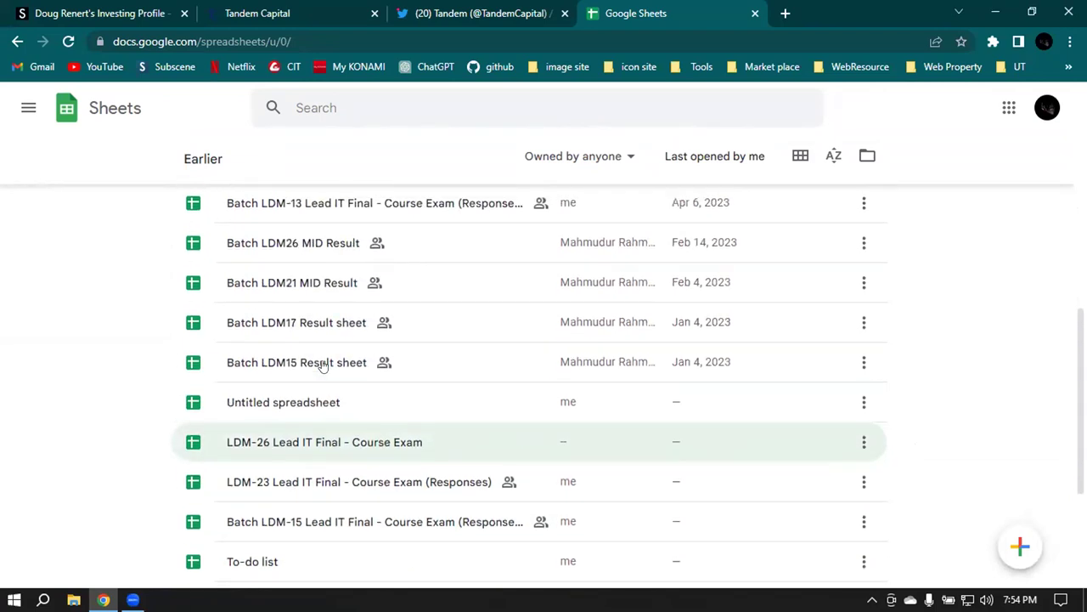
pyautogui.scroll(1, 327, 367)
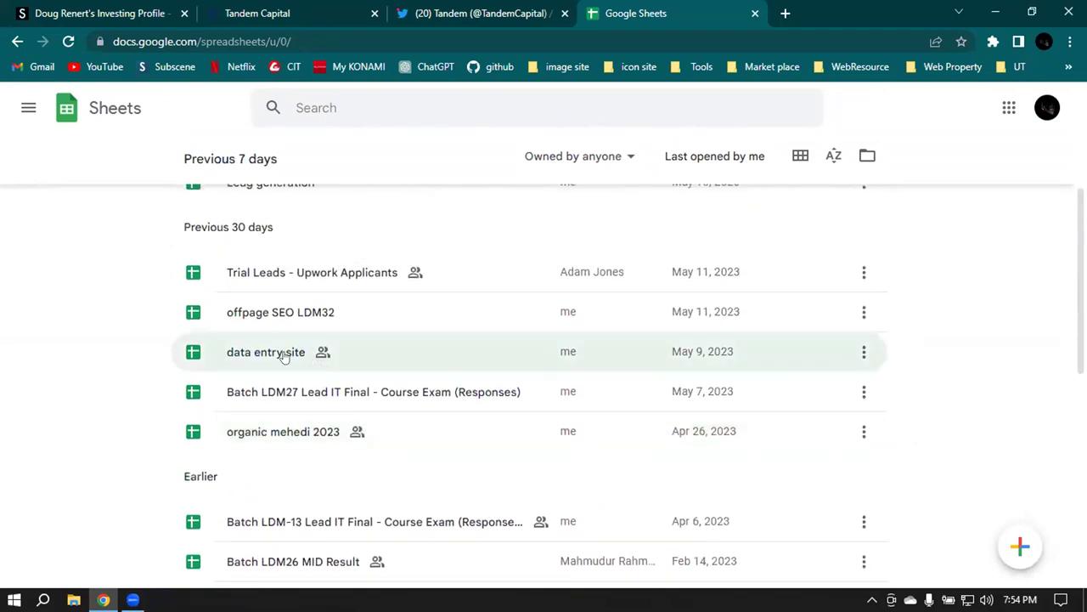
pyautogui.scroll(1, 285, 314)
pyautogui.scroll(3, 285, 321)
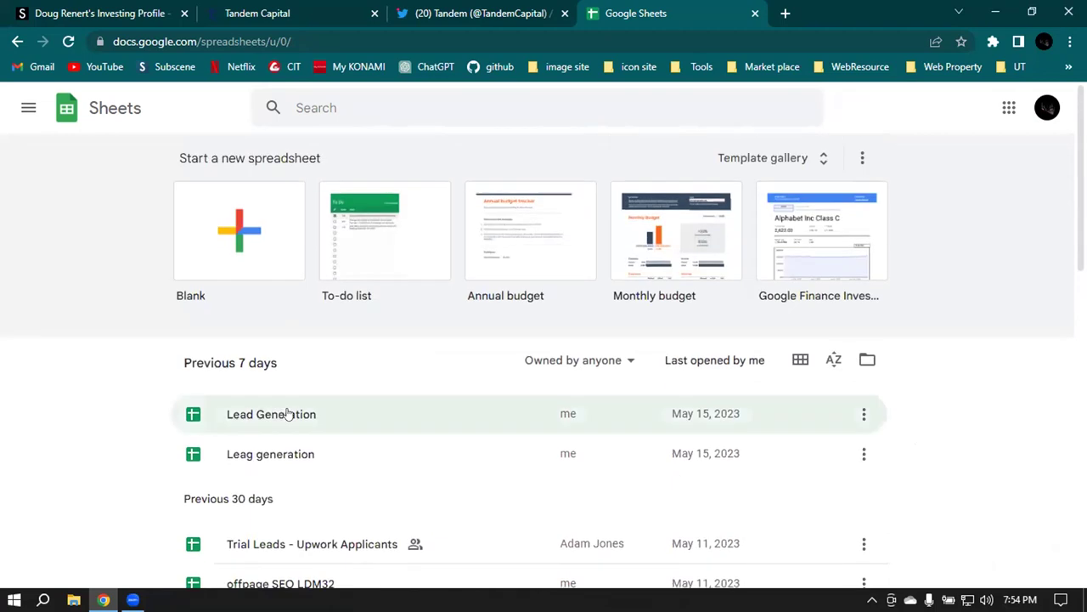
pyautogui.scroll(-1, 344, 401)
pyautogui.scroll(-10, 347, 402)
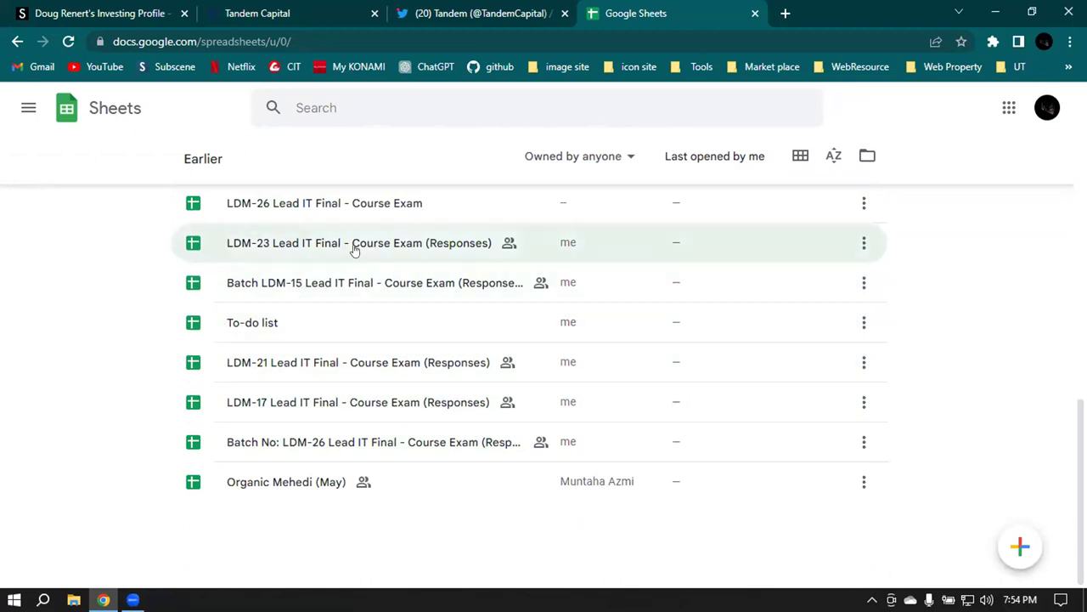
pyautogui.scroll(10, 355, 248)
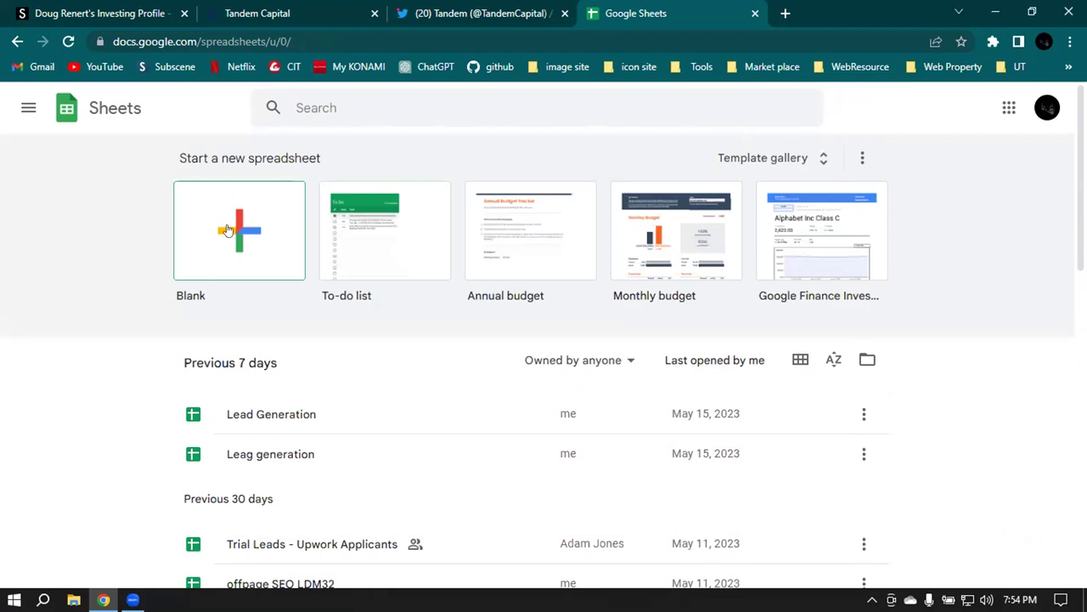
pyautogui.click(264, 243)
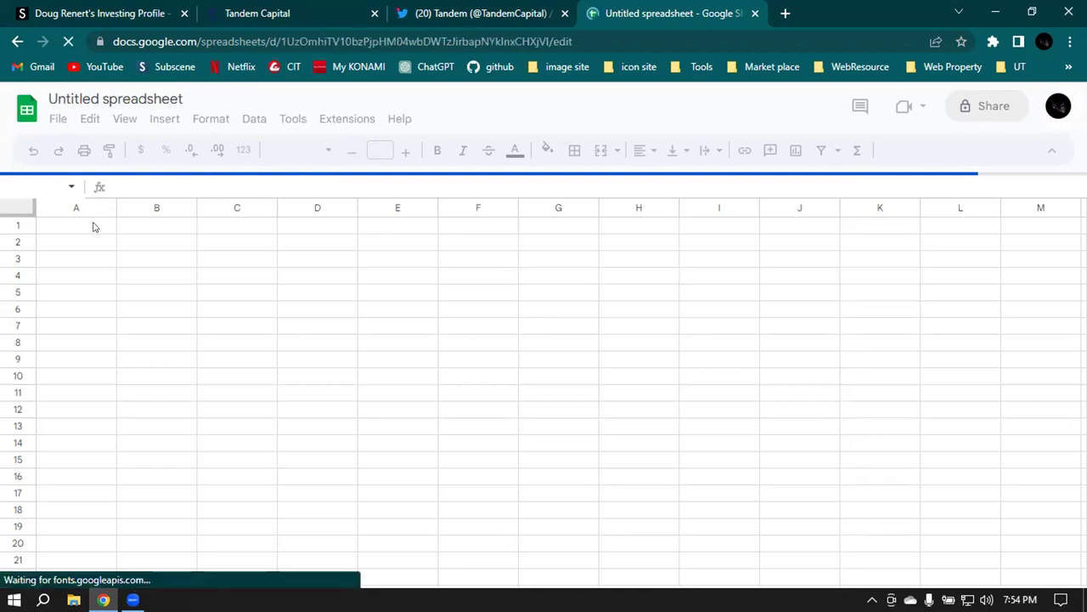
# Step: Close the Twitter tab and enter the header 'website name' in A1
pyautogui.click(564, 14)
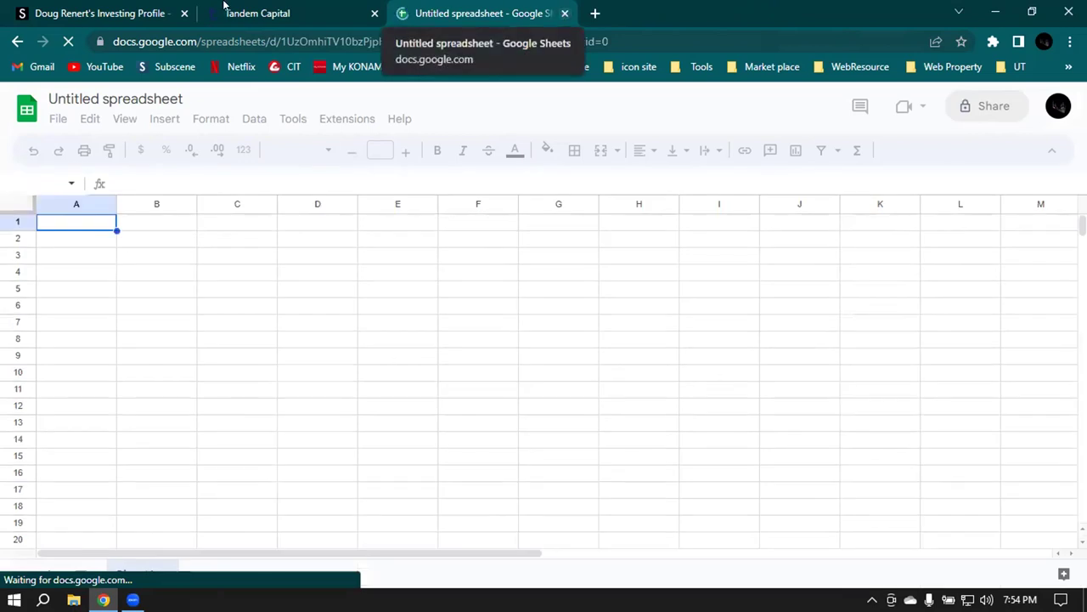
pyautogui.doubleClick(95, 224)
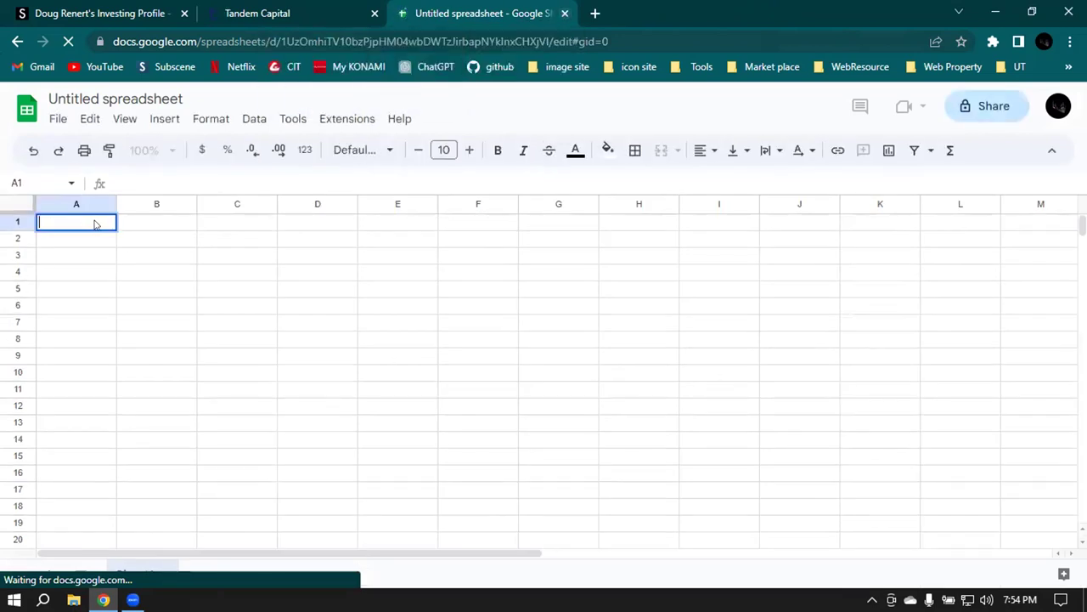
pyautogui.write('yyel')
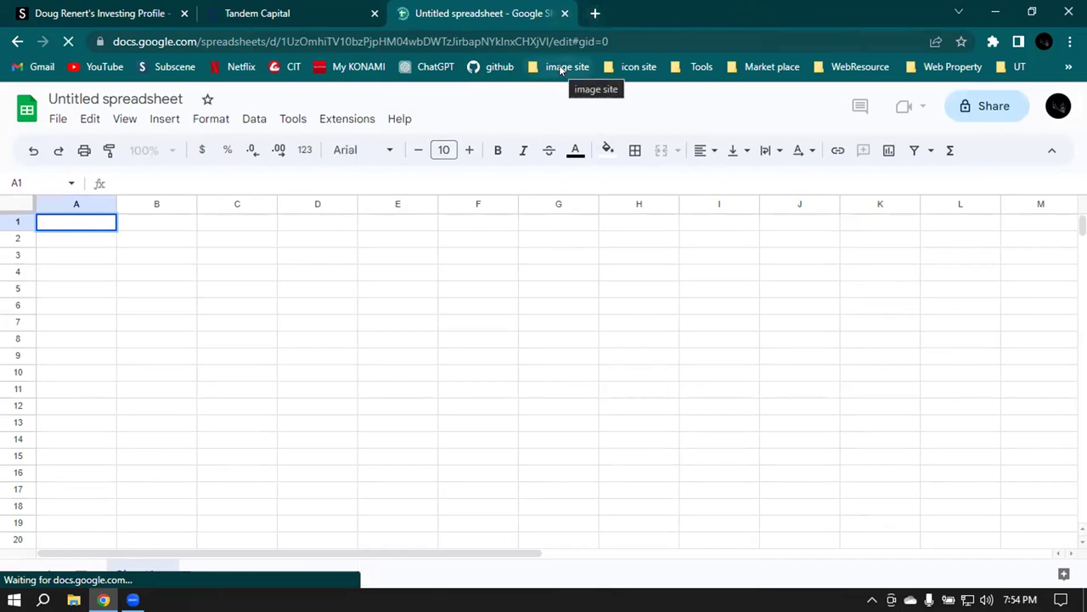
pyautogui.write('p')
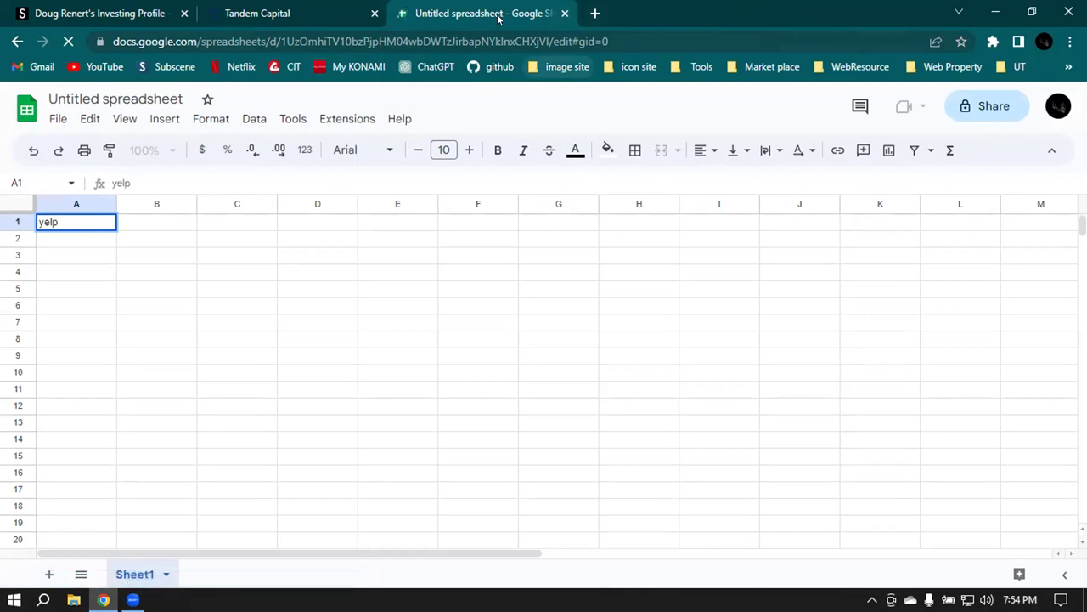
pyautogui.press('BackSpace')
pyautogui.press('BackSpace')
pyautogui.press('BackSpace')
pyautogui.press('BackSpace')
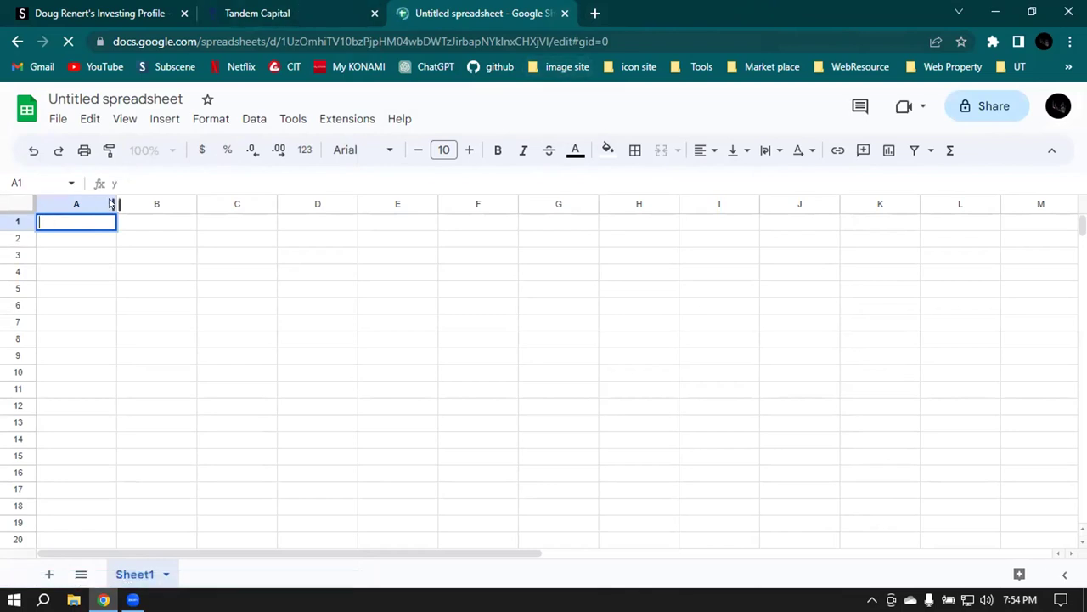
pyautogui.write('website')
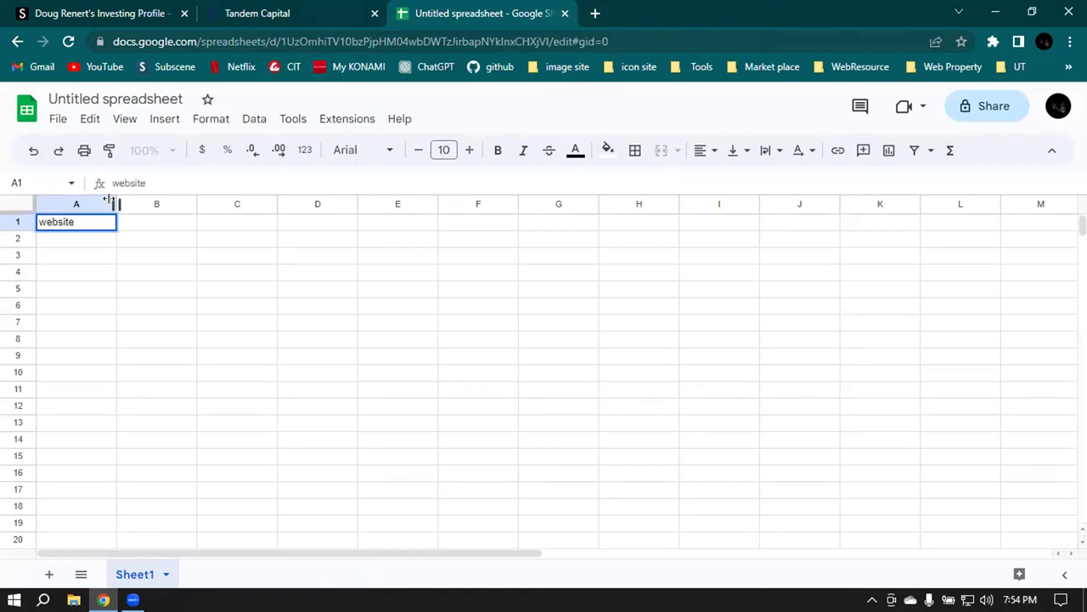
pyautogui.write(' name')
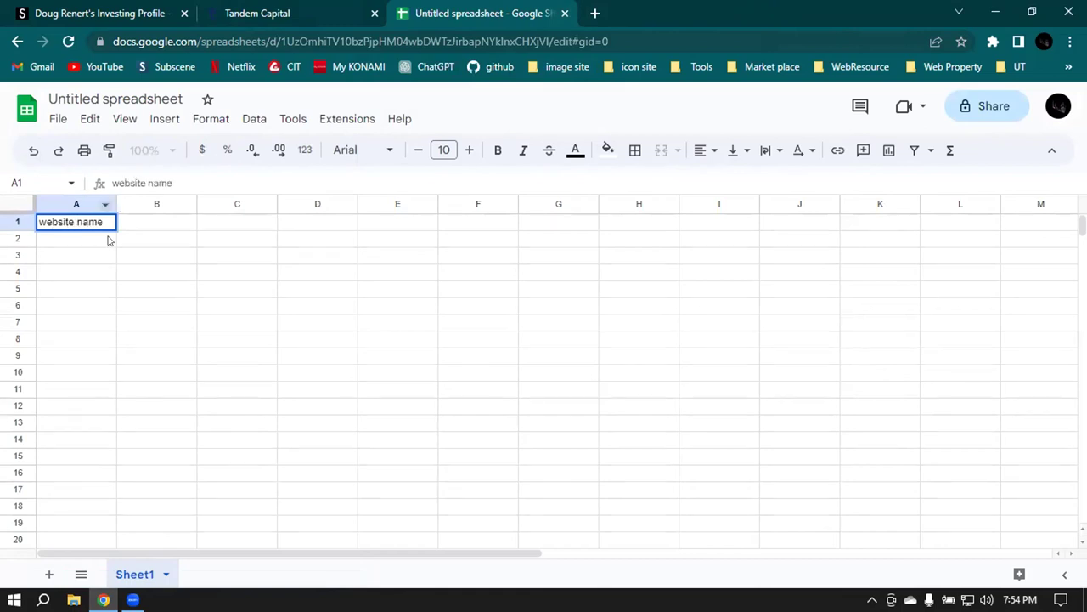
pyautogui.press('Tab')
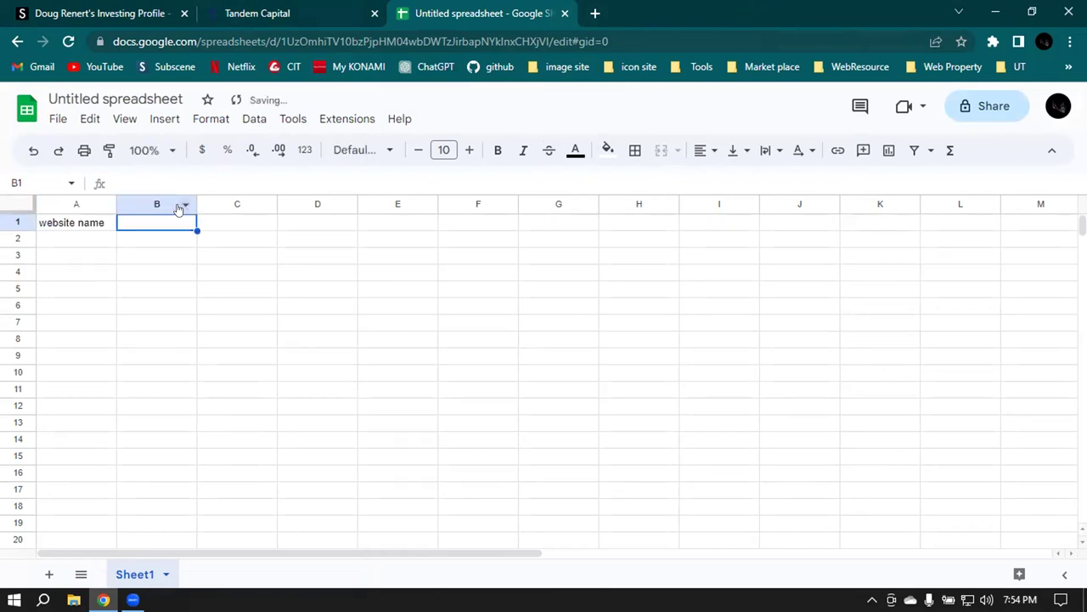
# Step: Enter the header 'website url' in B1 and 'yelp' in A2
pyautogui.doubleClick(138, 226)
pyautogui.write('website url')
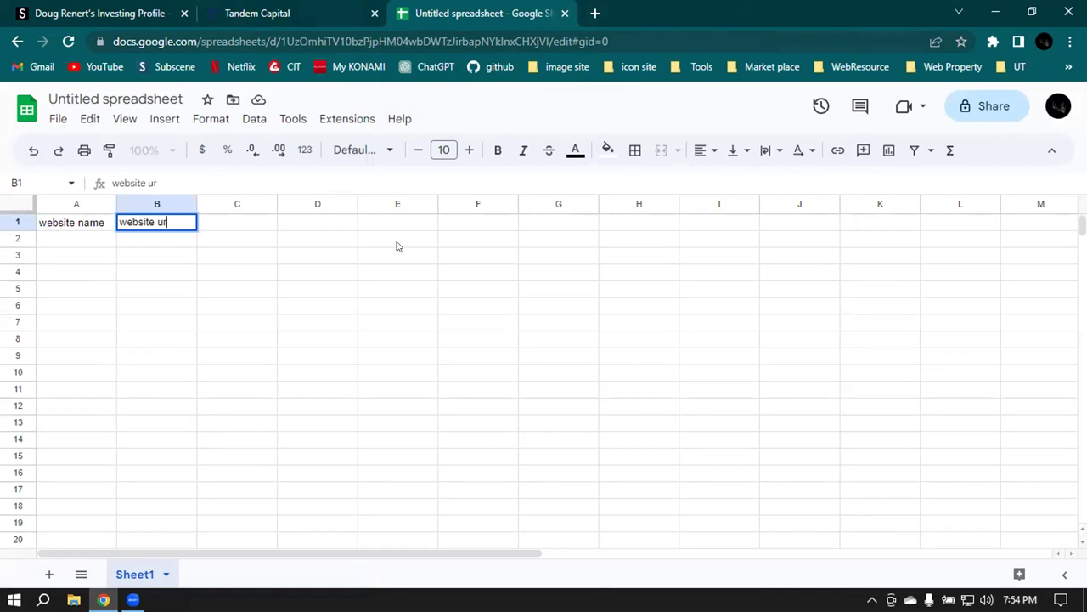
pyautogui.click(241, 245)
pyautogui.doubleClick(53, 237)
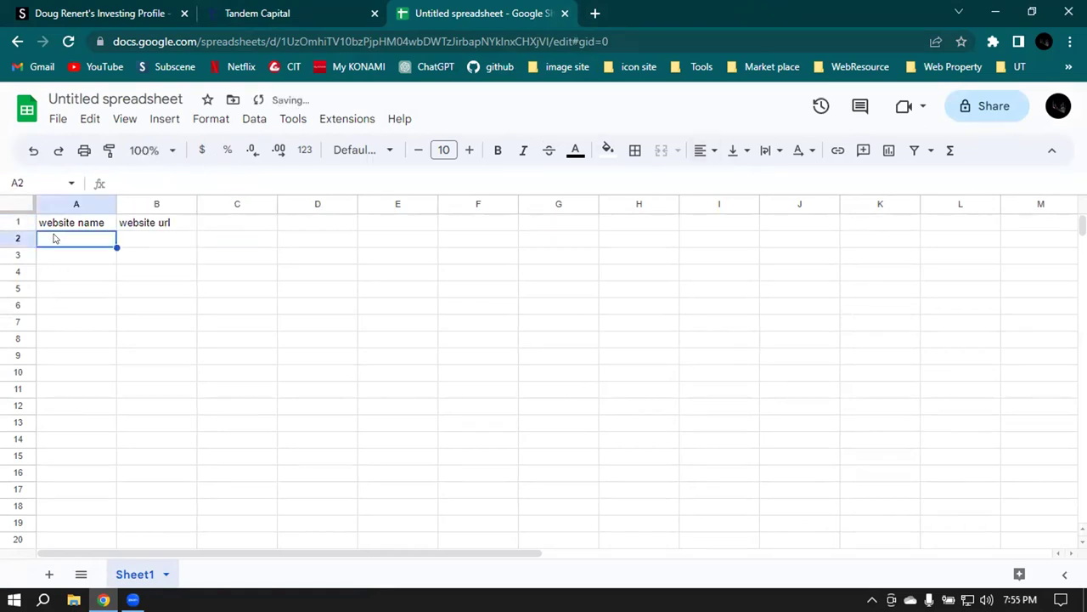
pyautogui.write('ye')
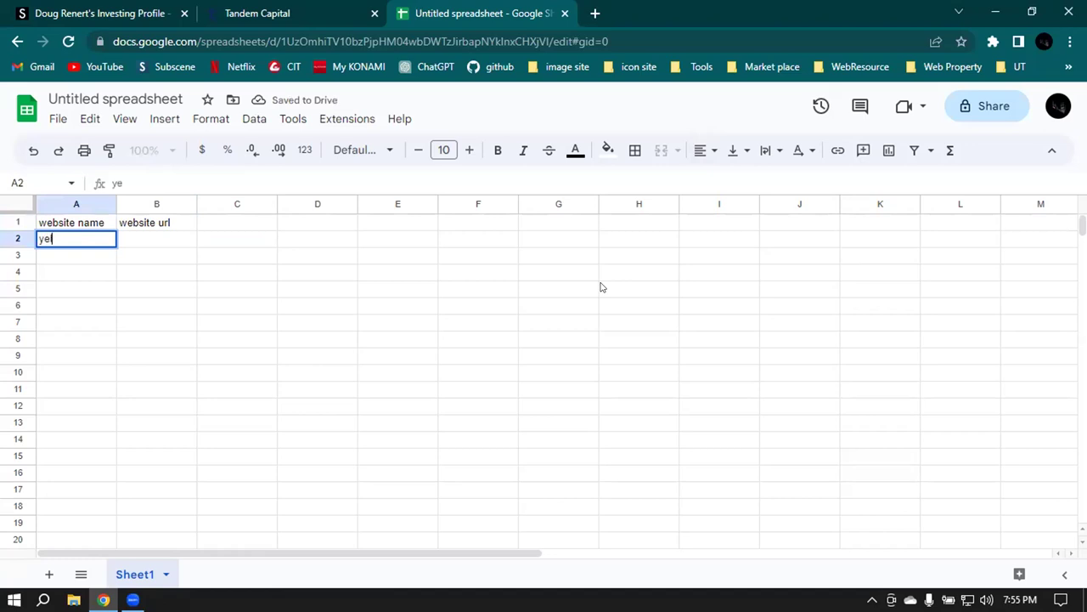
pyautogui.write('lp')
pyautogui.click(155, 238)
# Step: Load the Yelp website in a new tab and select its address
pyautogui.click(594, 13)
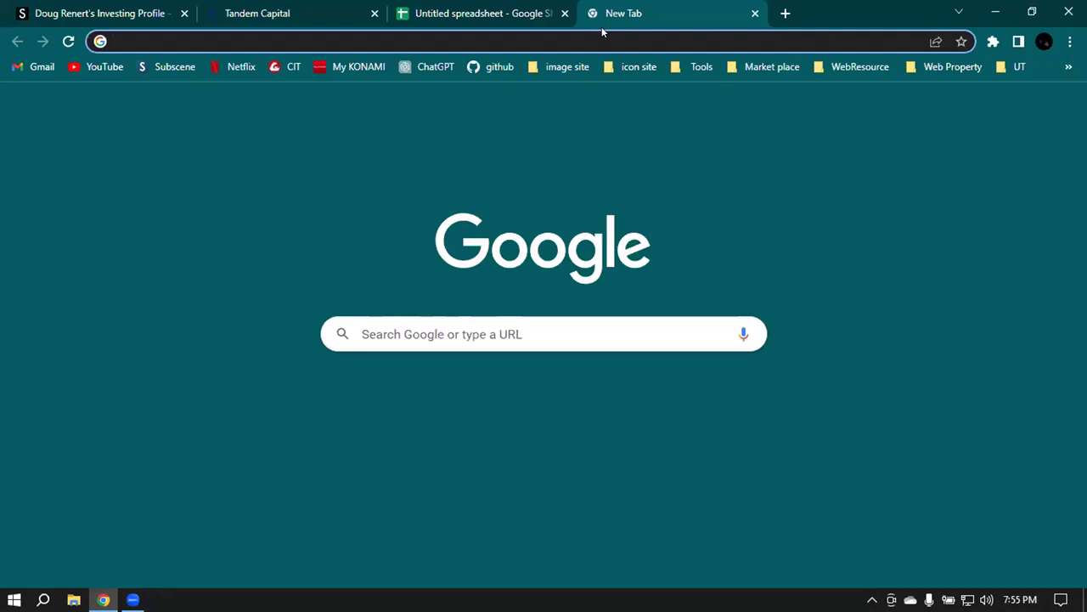
pyautogui.write('yelp')
pyautogui.press('Return')
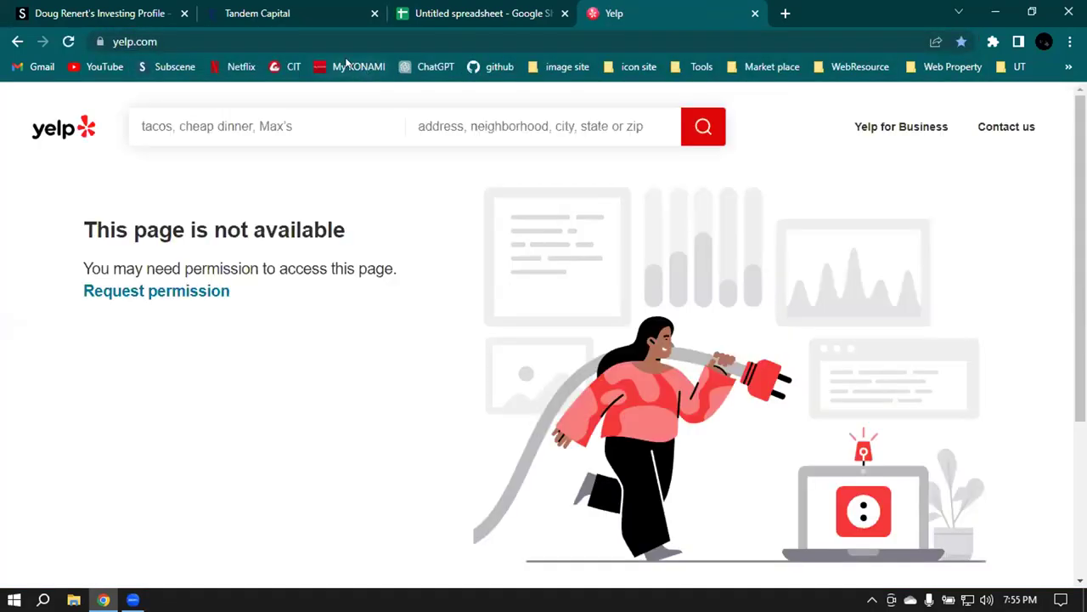
pyautogui.click(249, 39)
pyautogui.hotkey('ctrl', 'c')
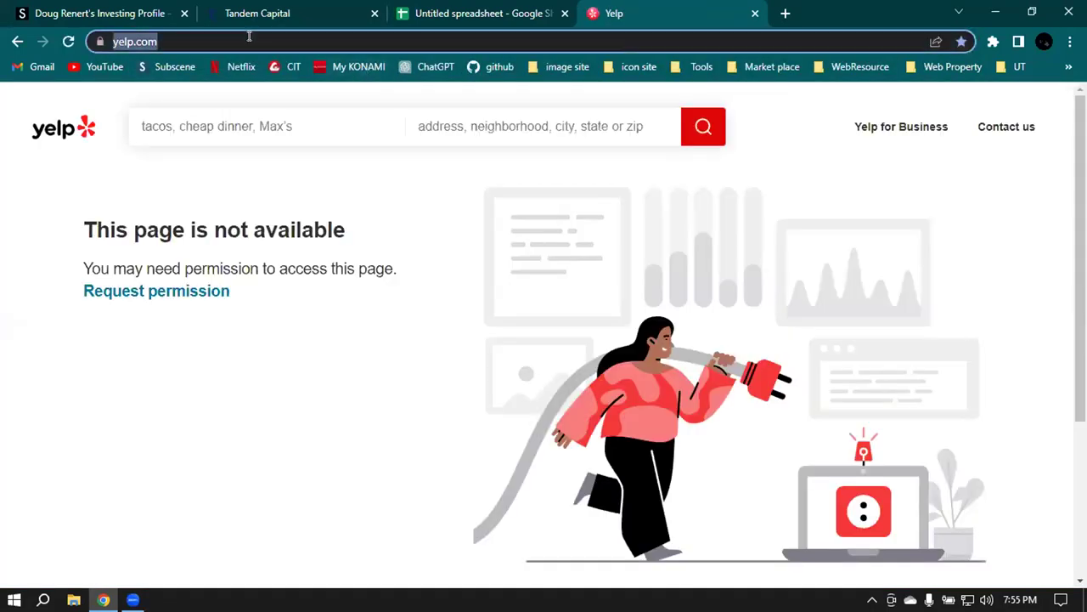
pyautogui.click(475, 13)
pyautogui.doubleClick(131, 241)
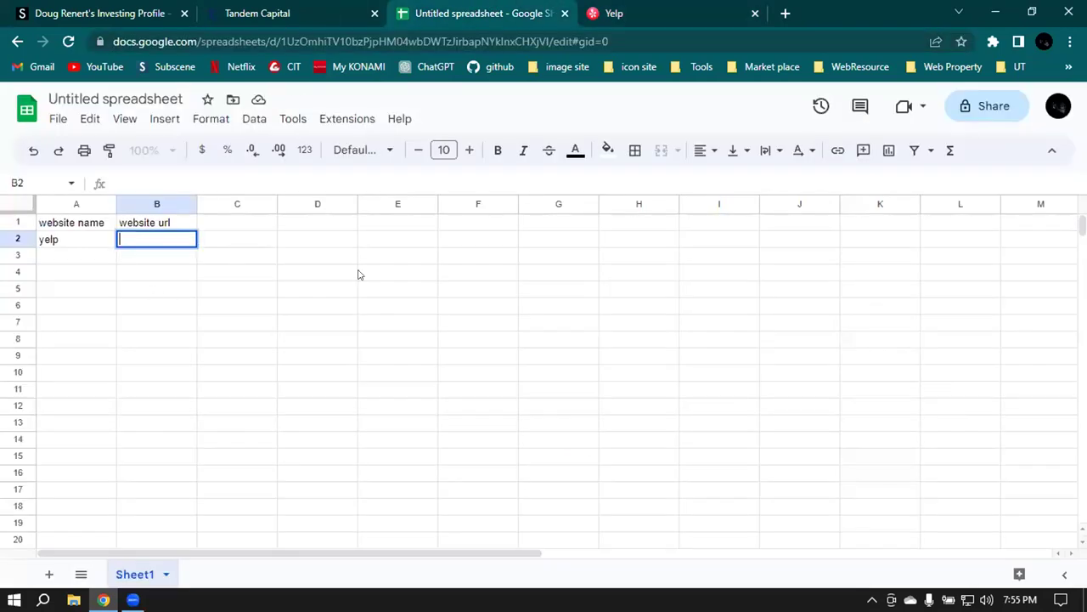
pyautogui.hotkey('ctrl', 'v')
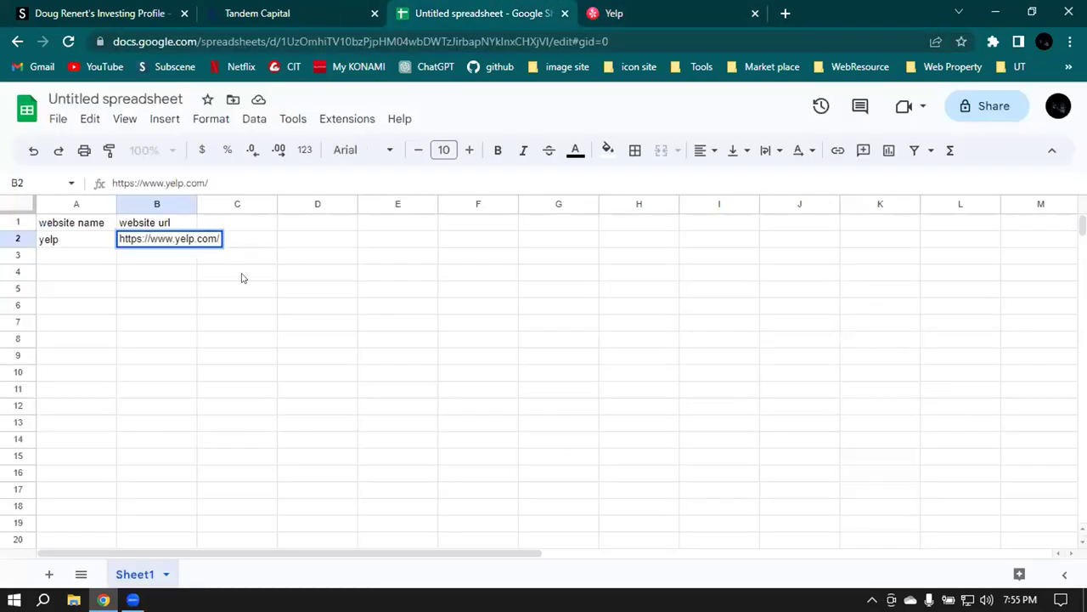
pyautogui.press('Tab')
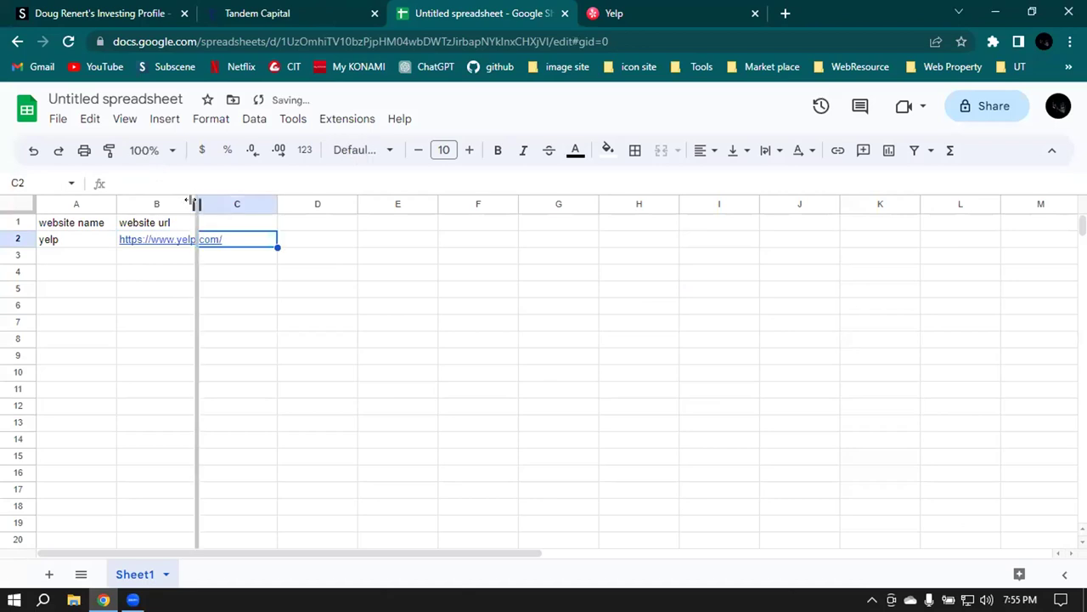
pyautogui.doubleClick(196, 204)
pyautogui.doubleClick(59, 260)
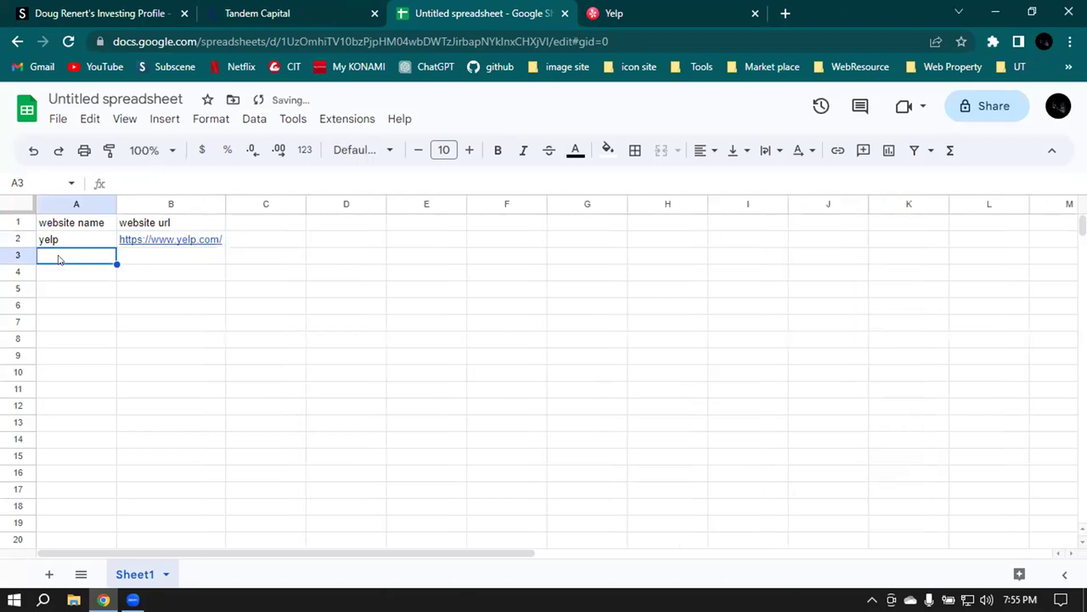
pyautogui.write('yello')
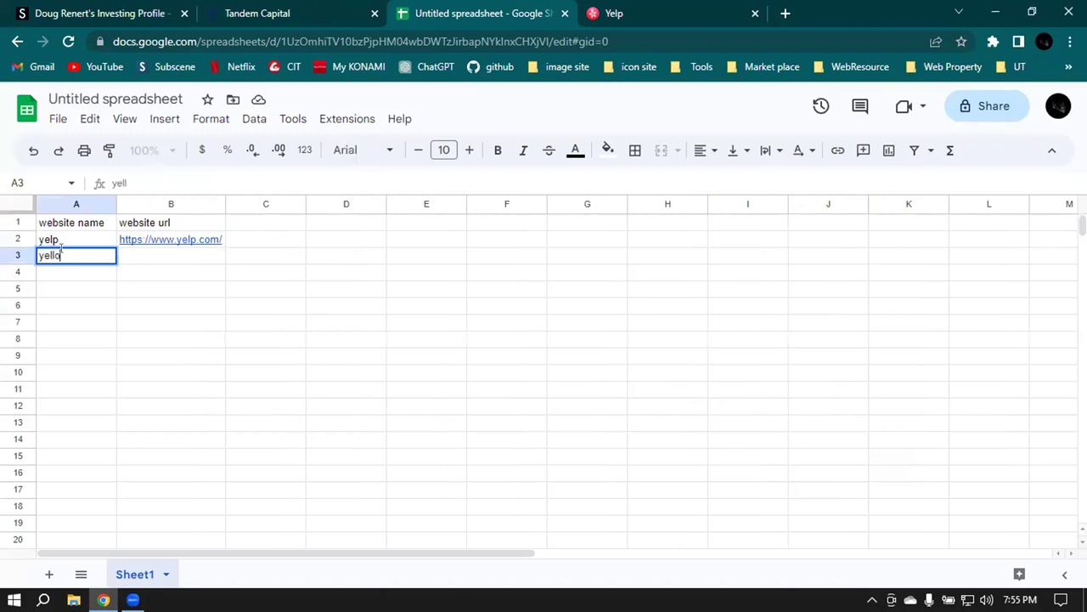
pyautogui.write('wpages')
# Step: Confirm 'yellowpages' in A3 and load yellowpages.com in the browser
pyautogui.click(143, 260)
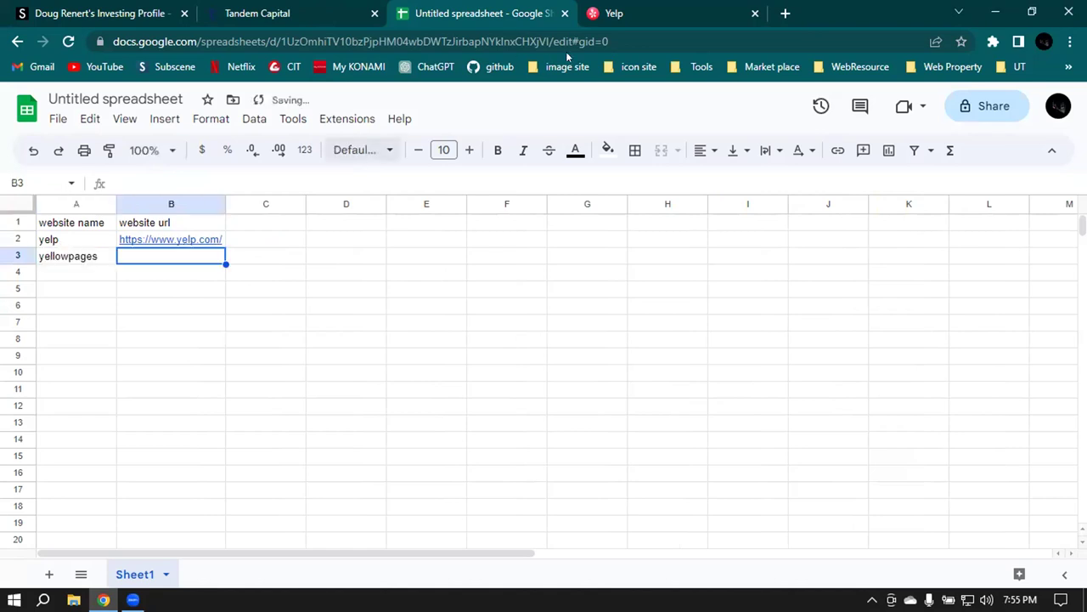
pyautogui.click(684, 14)
pyautogui.write('yello')
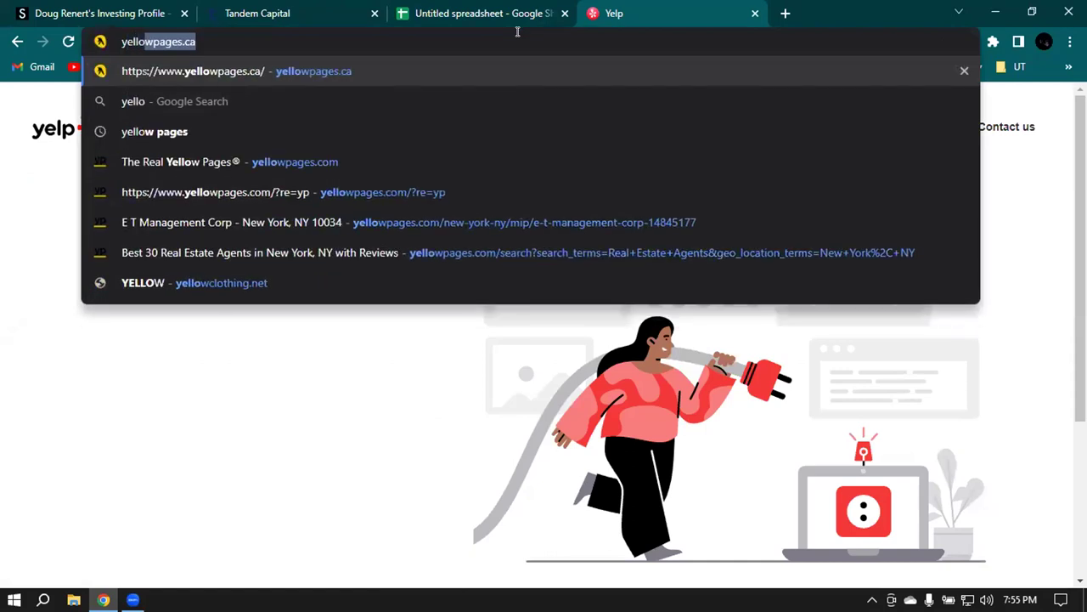
pyautogui.press('End')
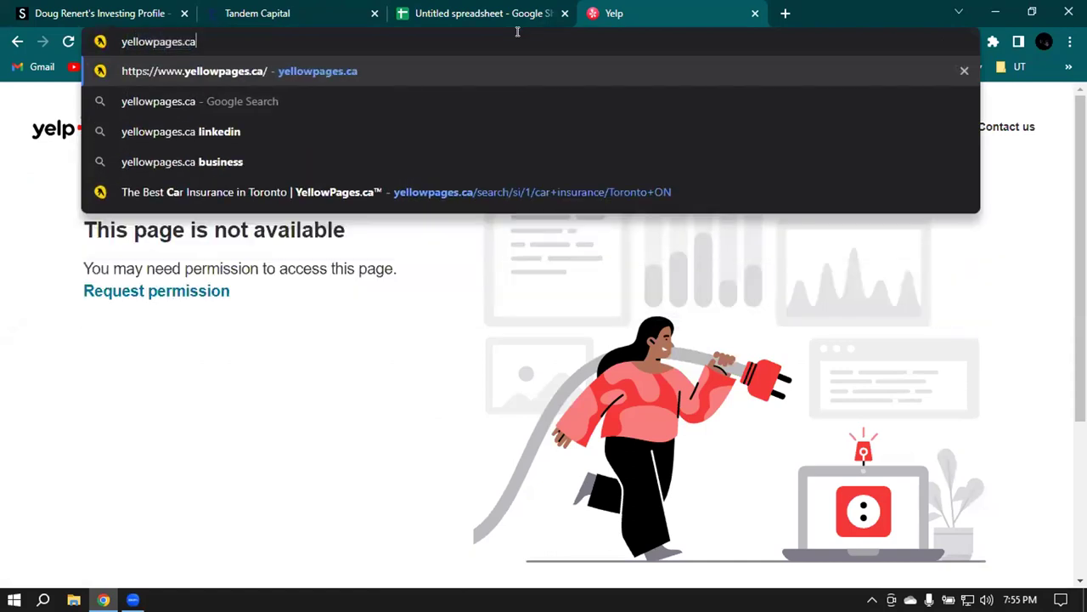
pyautogui.press('BackSpace')
pyautogui.write('om')
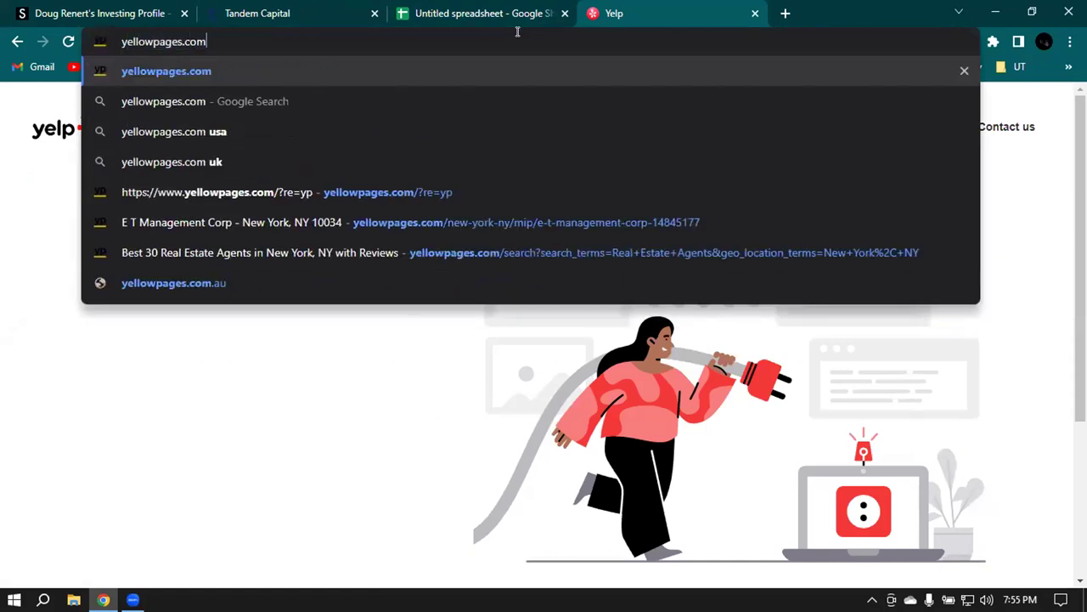
pyautogui.press('Return')
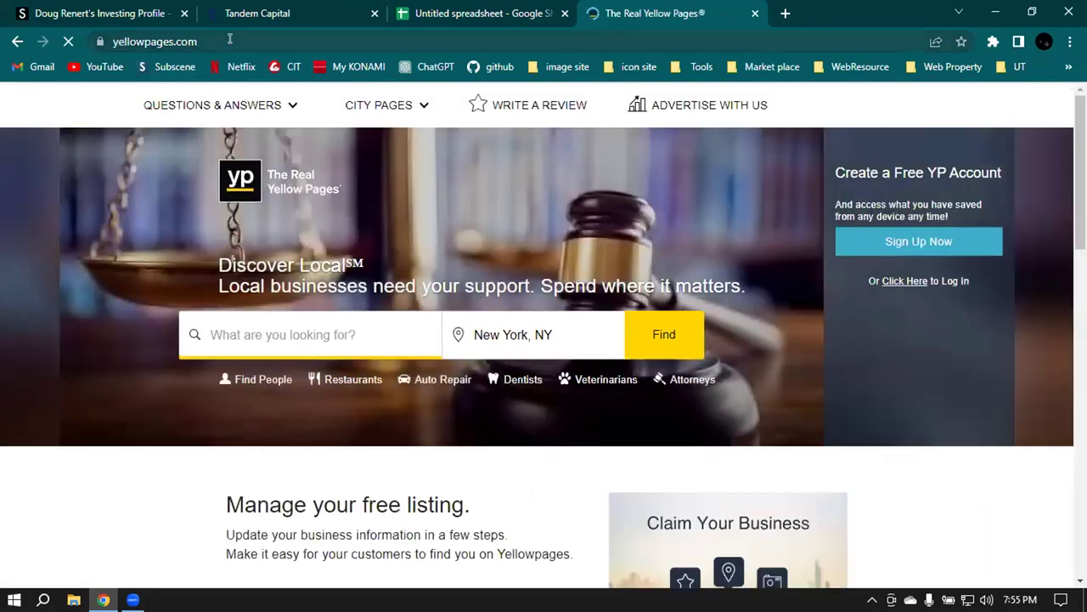
pyautogui.click(230, 38)
pyautogui.hotkey('ctrl', 'c')
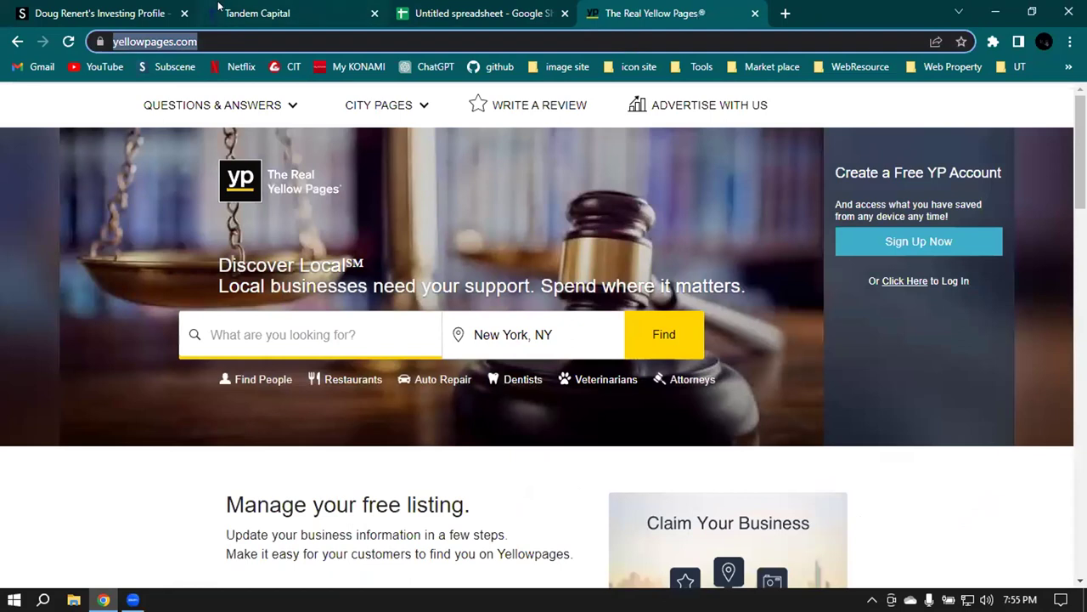
pyautogui.click(484, 12)
pyautogui.doubleClick(134, 260)
pyautogui.hotkey('ctrl', 'v')
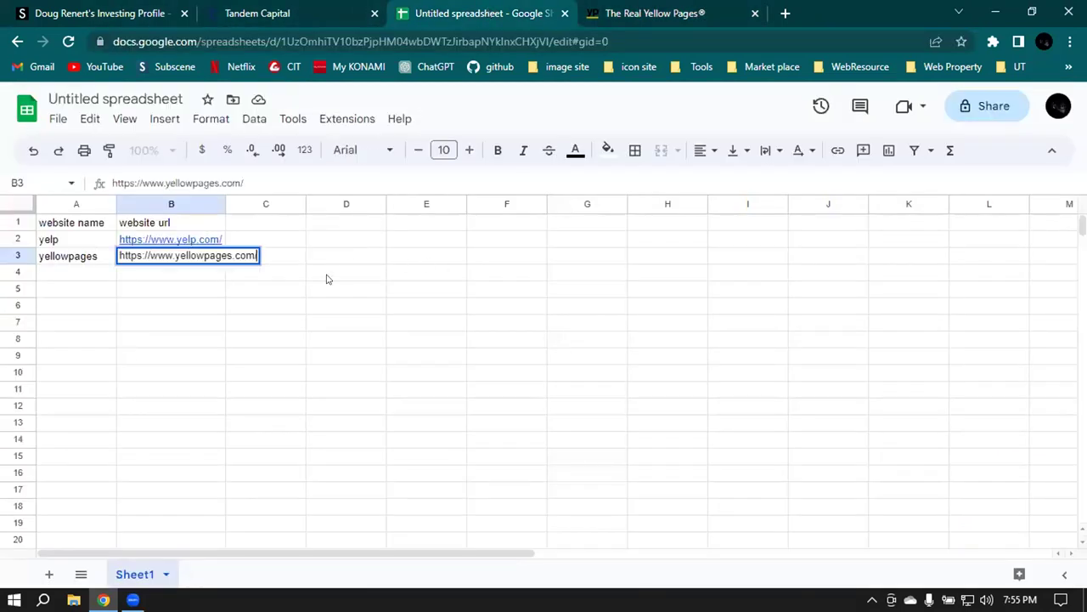
pyautogui.click(235, 277)
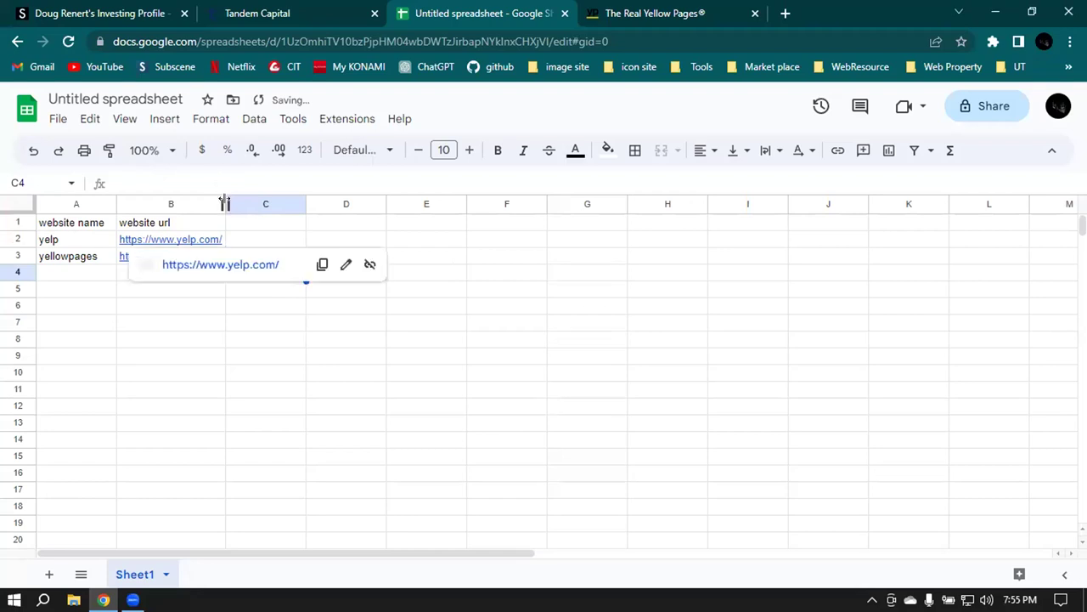
pyautogui.doubleClick(225, 203)
pyautogui.click(268, 305)
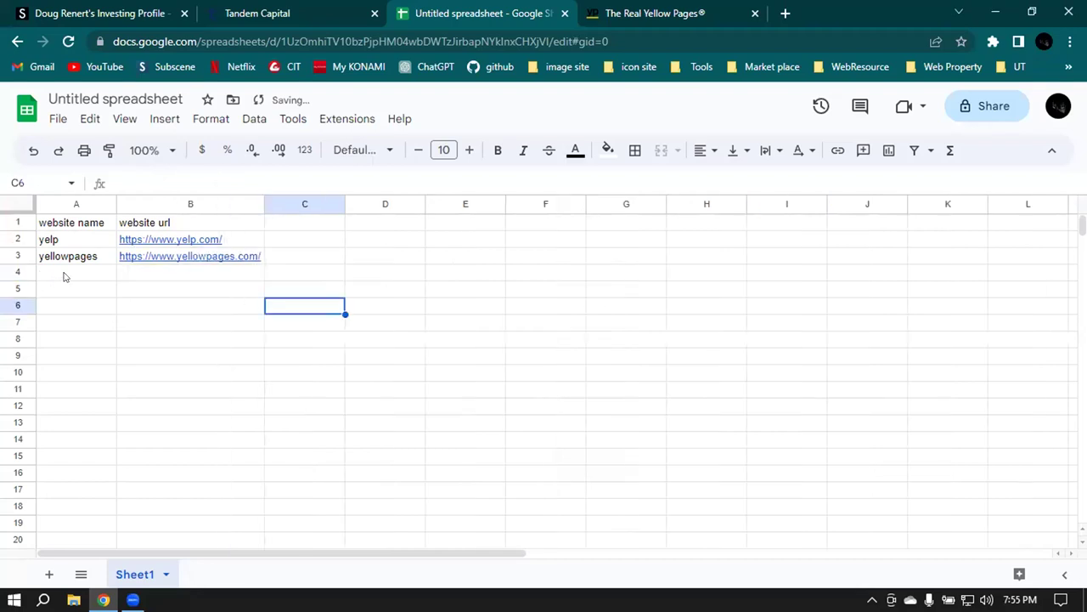
# Step: Enter a2zbookmarking in cell A4 and auto-fit column A to it
pyautogui.click(63, 273)
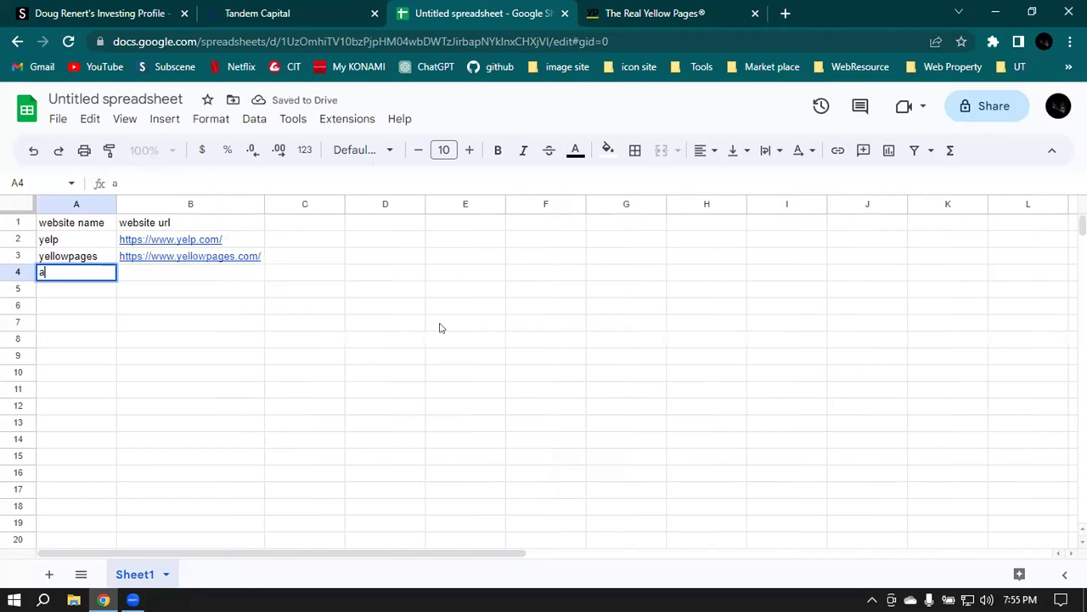
pyautogui.write('a2zbook')
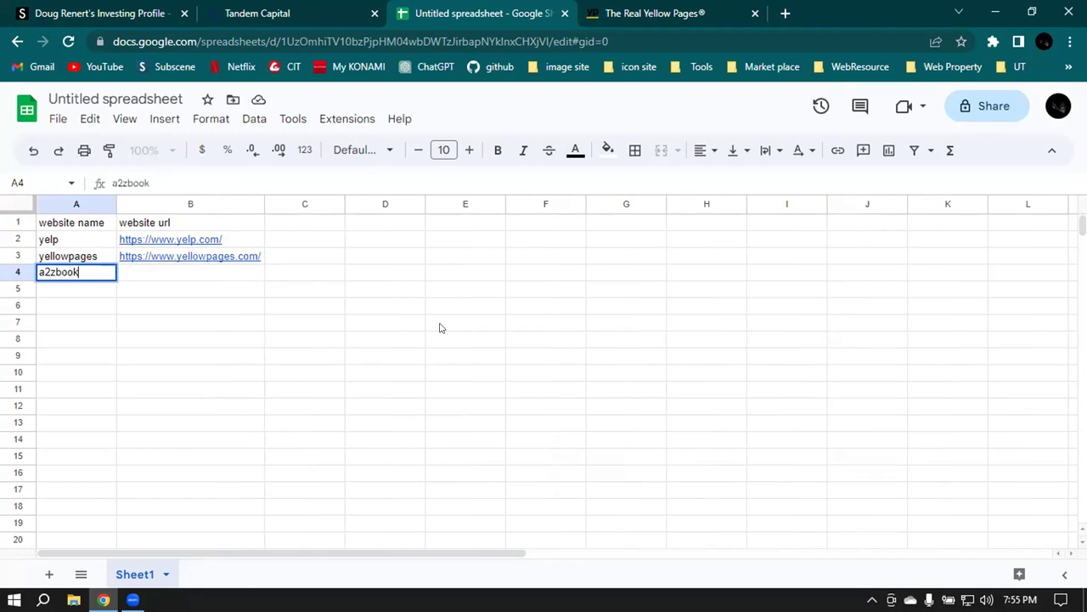
pyautogui.write('marking')
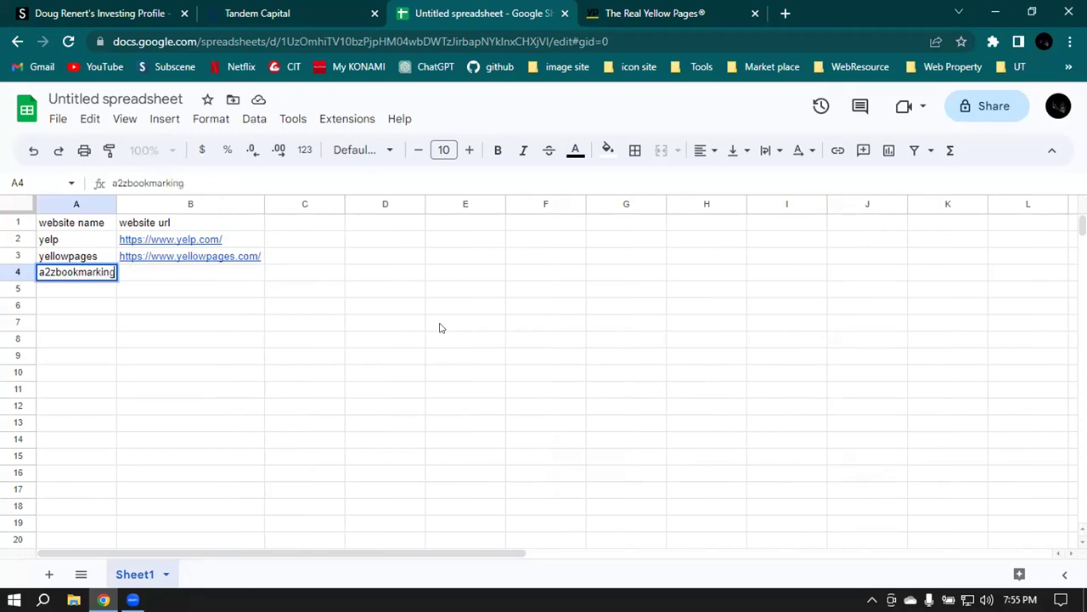
pyautogui.press('Tab')
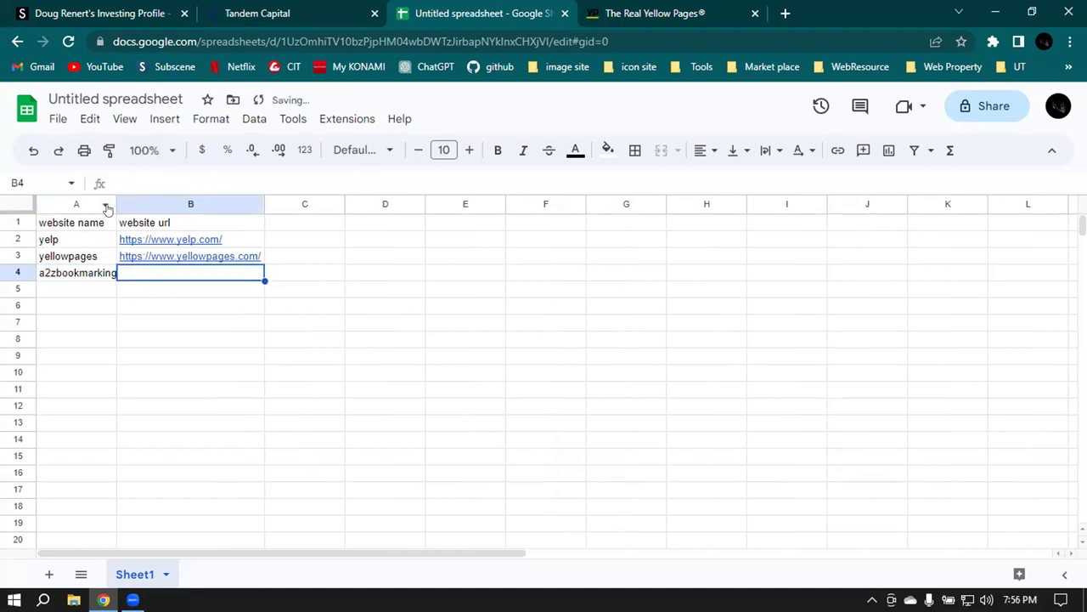
pyautogui.doubleClick(116, 204)
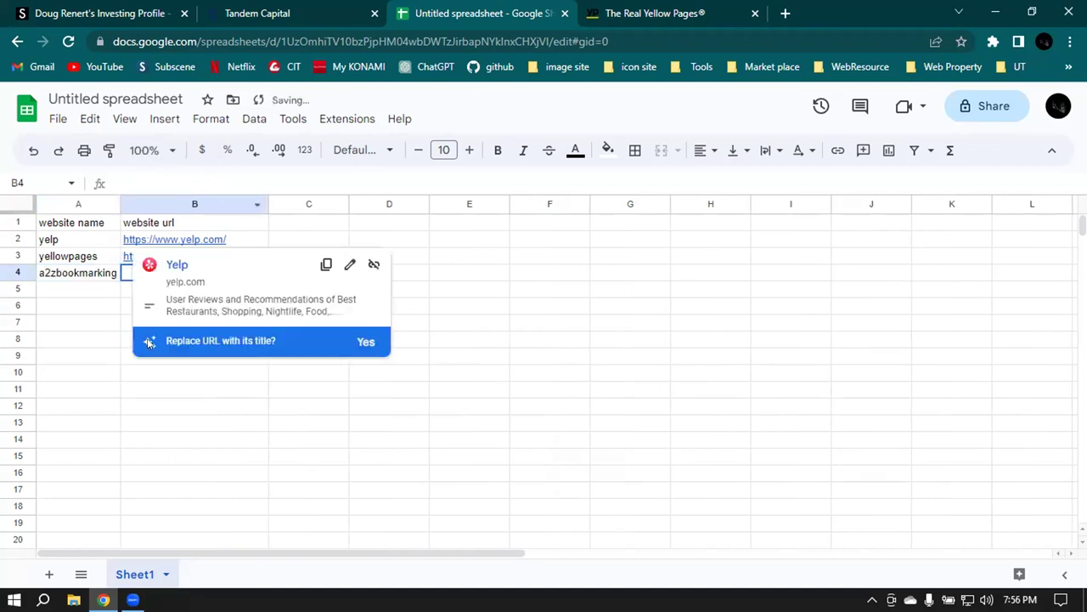
pyautogui.click(705, 12)
pyautogui.write('a2zbookmarking.com')
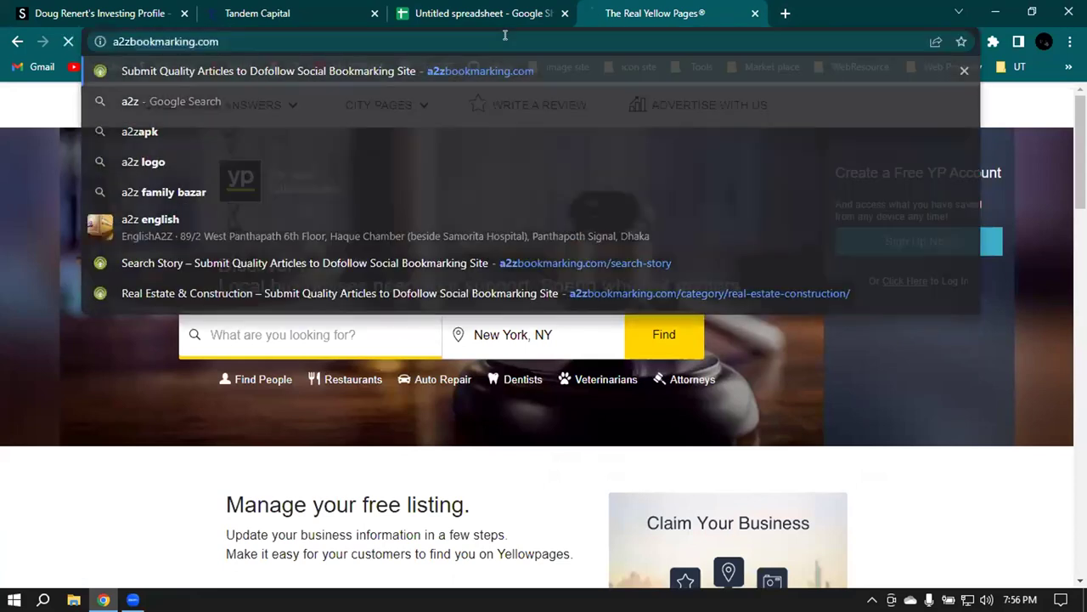
pyautogui.press('Return')
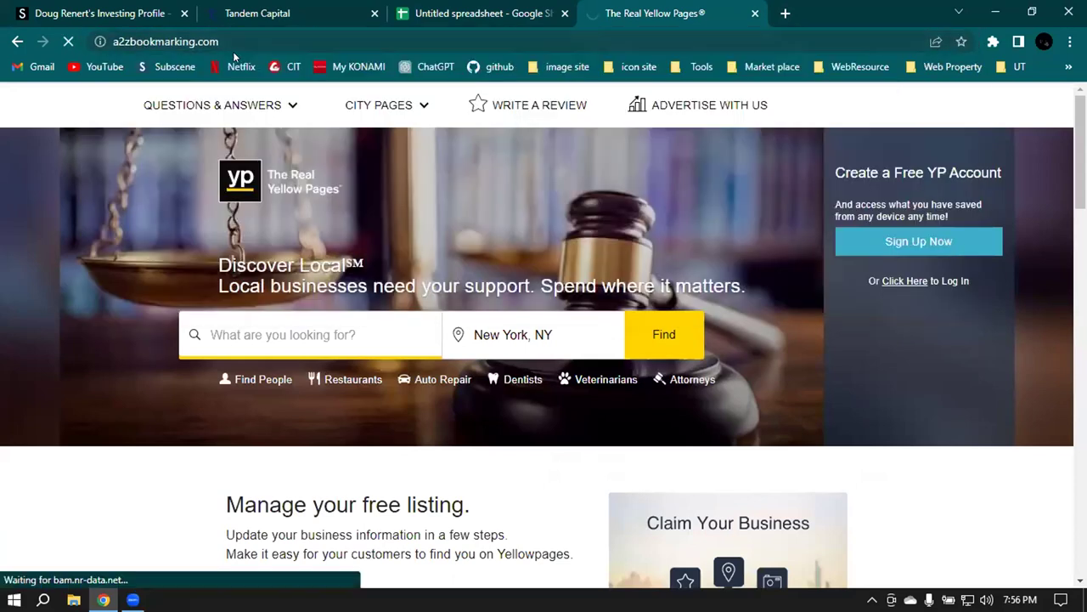
pyautogui.click(267, 40)
pyautogui.hotkey('ctrl', 'c')
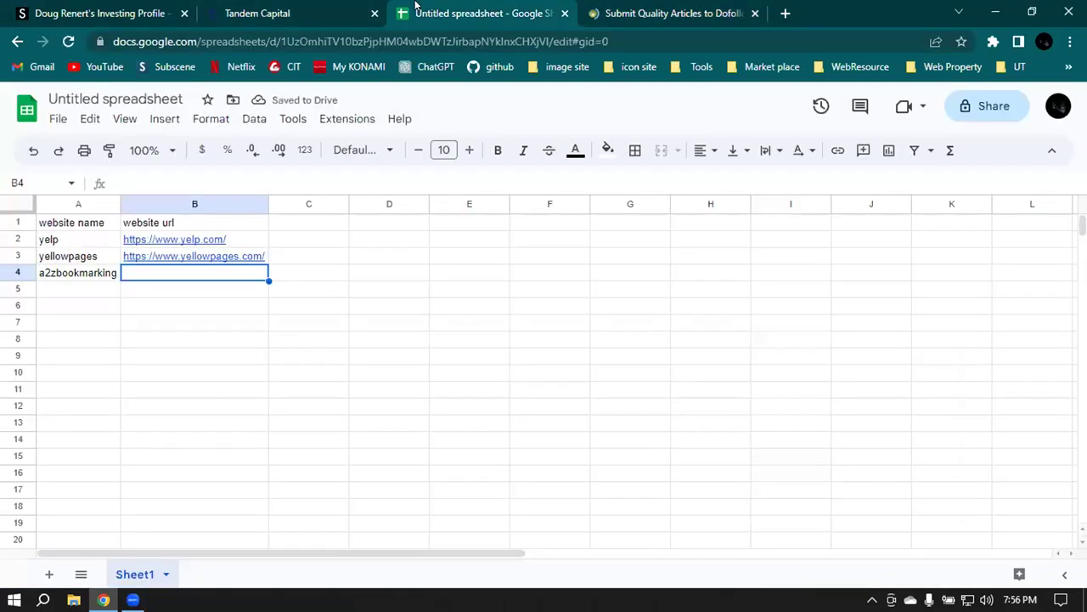
pyautogui.click(476, 13)
pyautogui.doubleClick(243, 275)
pyautogui.hotkey('ctrl', 'v')
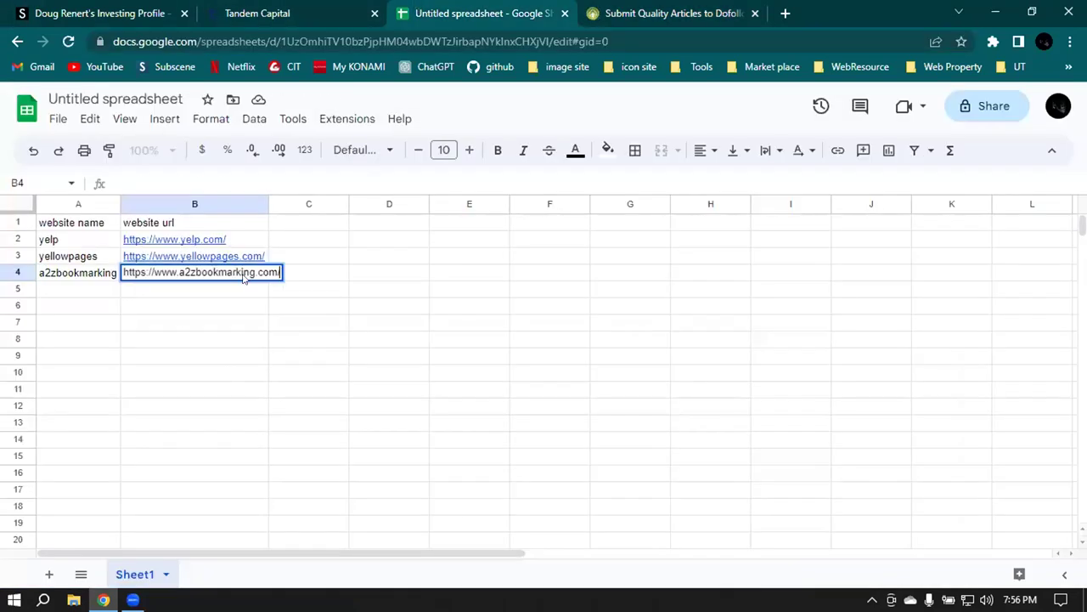
pyautogui.click(322, 275)
pyautogui.moveTo(263, 197); pyautogui.dragTo(287, 204)
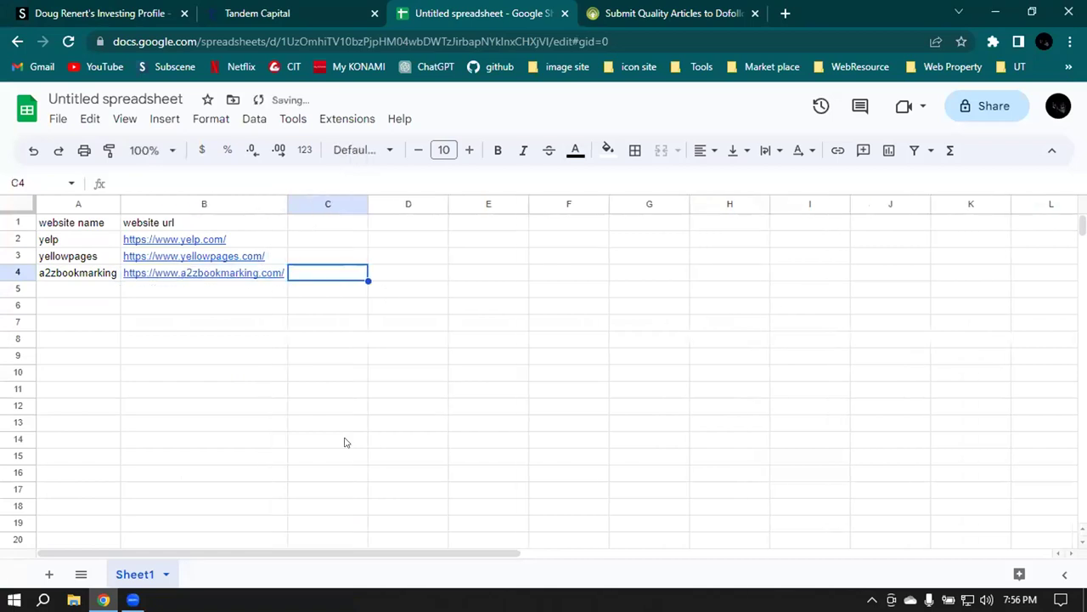
pyautogui.click(55, 290)
pyautogui.click(92, 7)
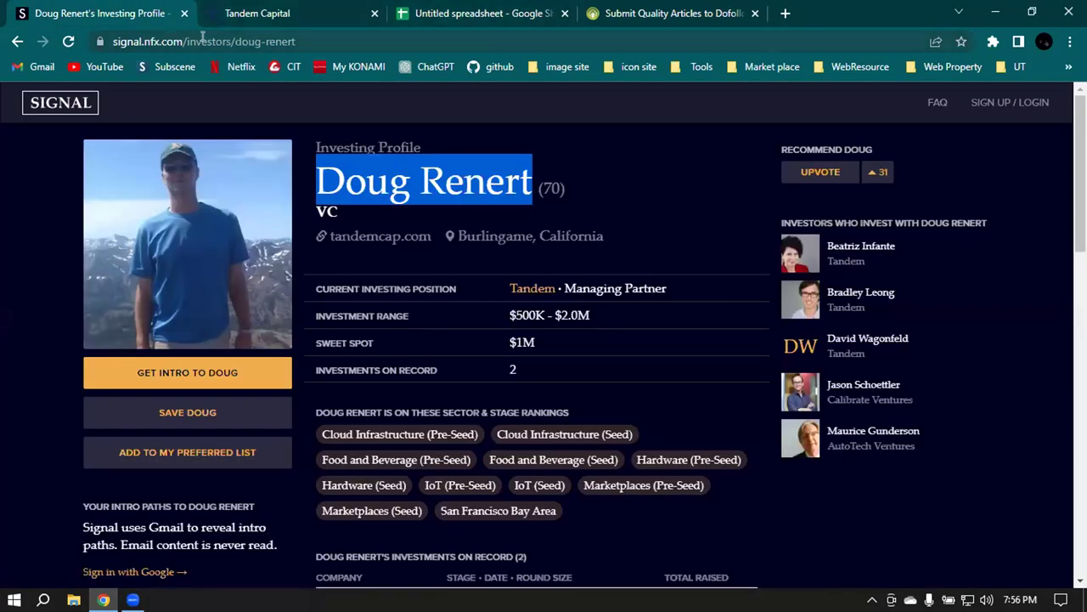
pyautogui.click(17, 41)
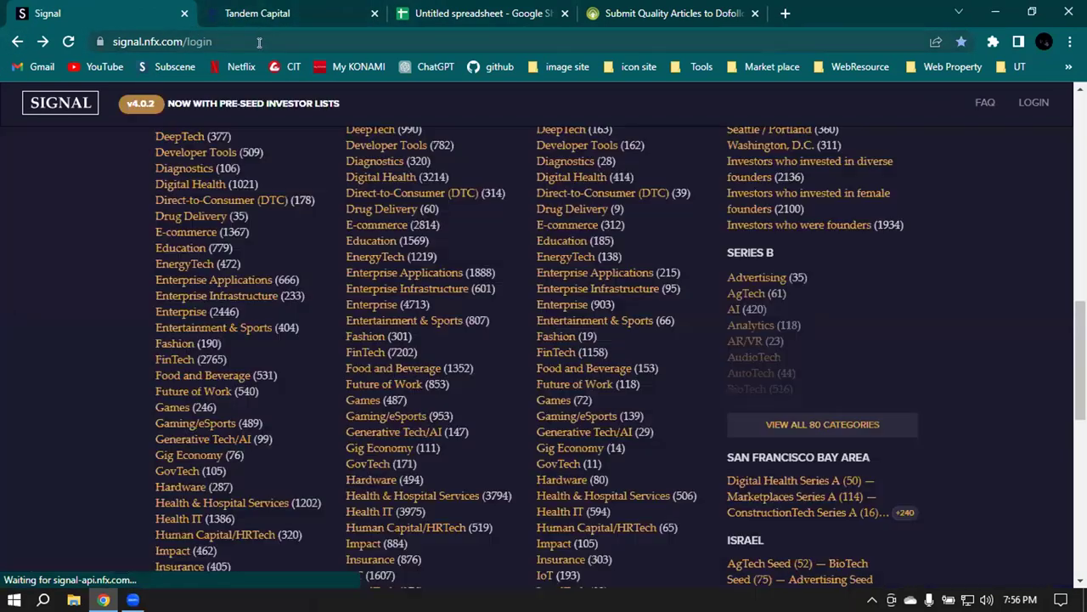
pyautogui.click(263, 39)
pyautogui.hotkey('ctrl', 'c')
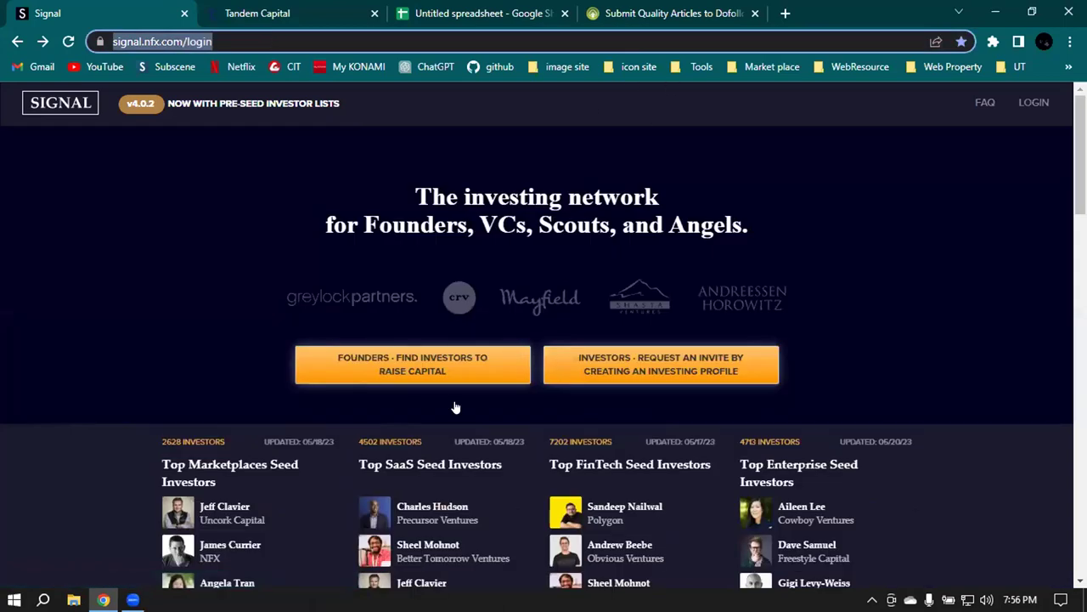
pyautogui.hotkey('ctrl', 'shift', 'Tab')
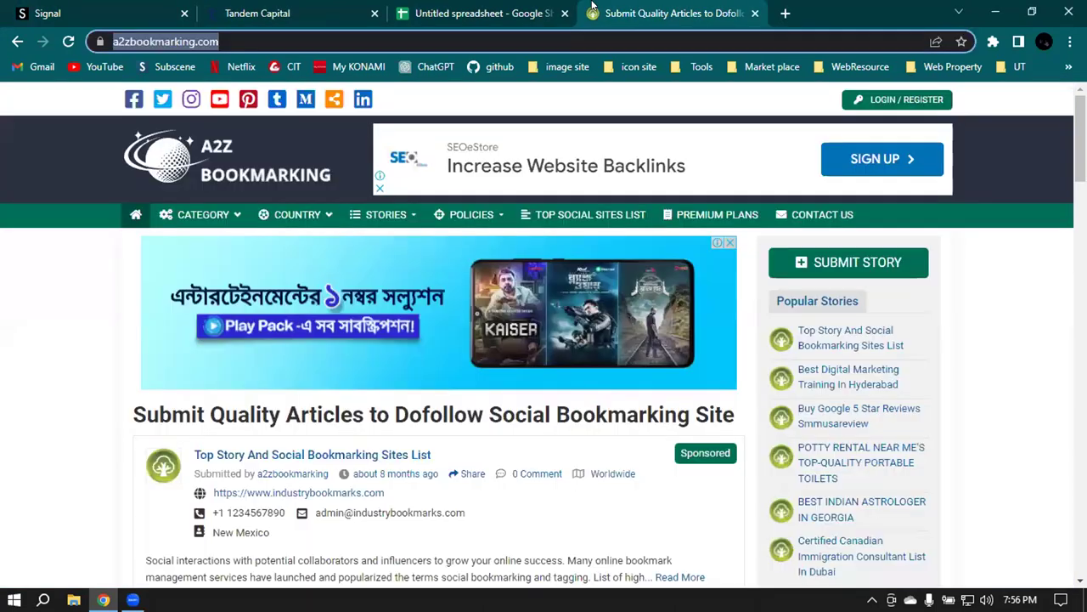
pyautogui.hotkey('ctrl', 'shift', 'Tab')
# Step: Paste the Signal URL into B5 and enter signal in A5
pyautogui.click(153, 289)
pyautogui.press('Return')
pyautogui.hotkey('ctrl', 'v')
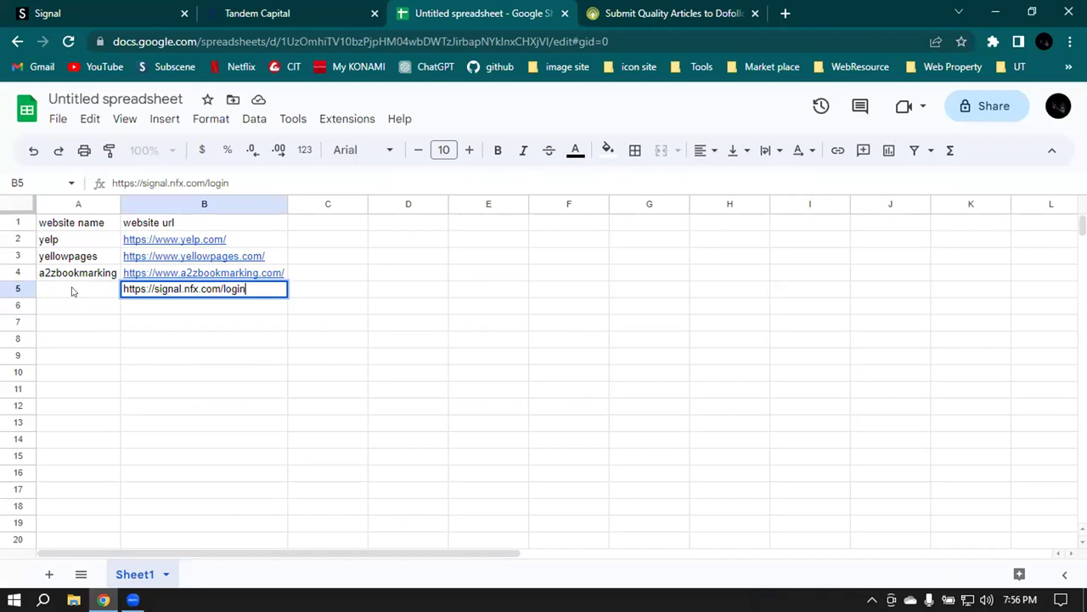
pyautogui.click(73, 291)
pyautogui.write('signal')
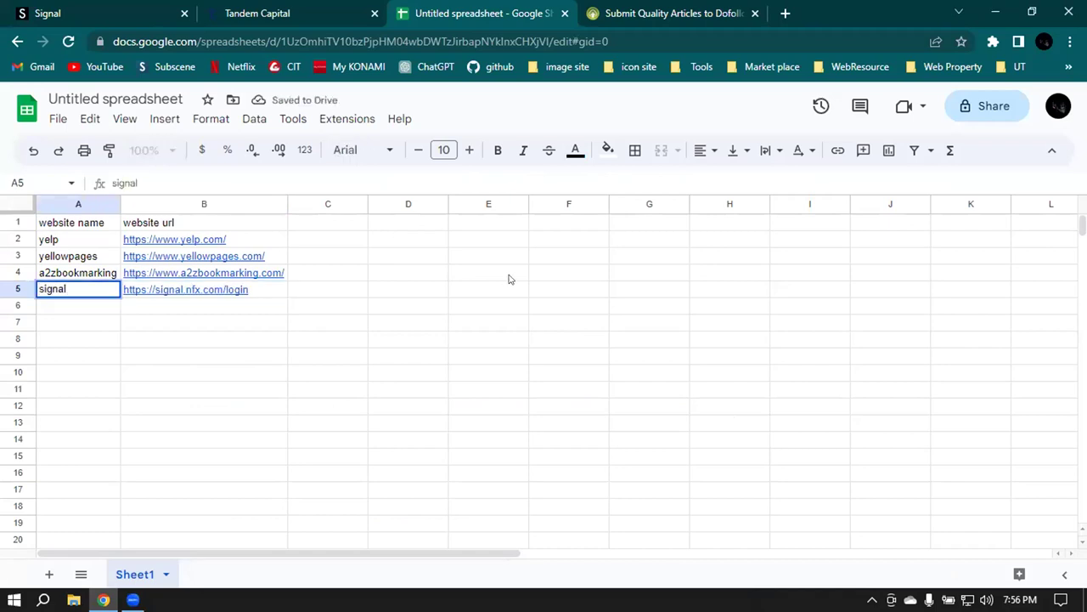
pyautogui.click(323, 294)
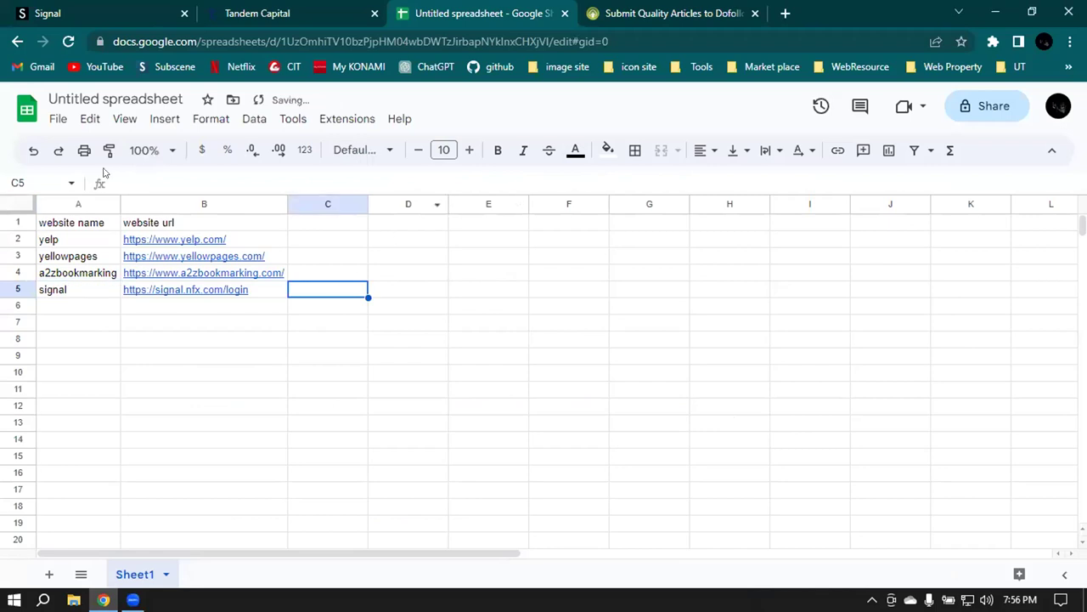
pyautogui.click(56, 202)
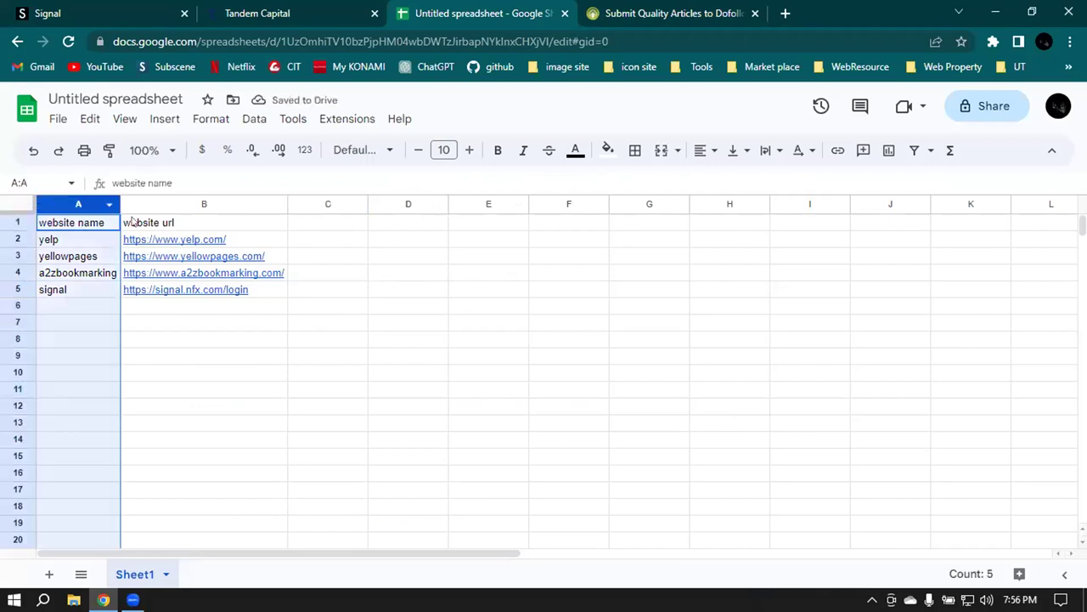
# Step: Select columns A–B, return to A1, and dismiss the Share dialog unchanged
pyautogui.press('Right')
pyautogui.press('Right')
pyautogui.keyDown('shift'); pyautogui.click(249, 202); pyautogui.keyUp('shift')
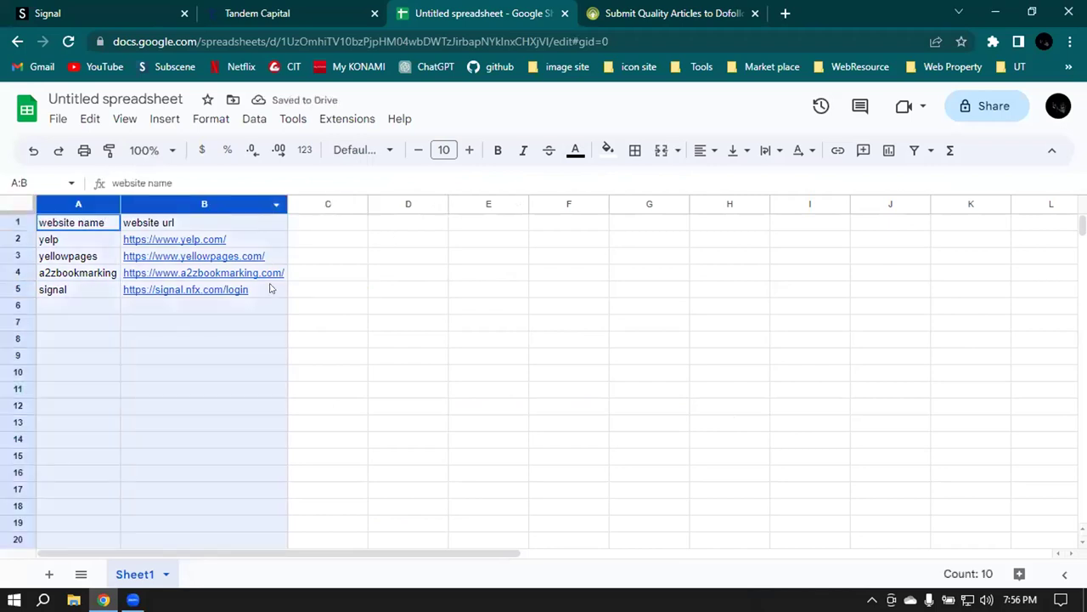
pyautogui.click(357, 303)
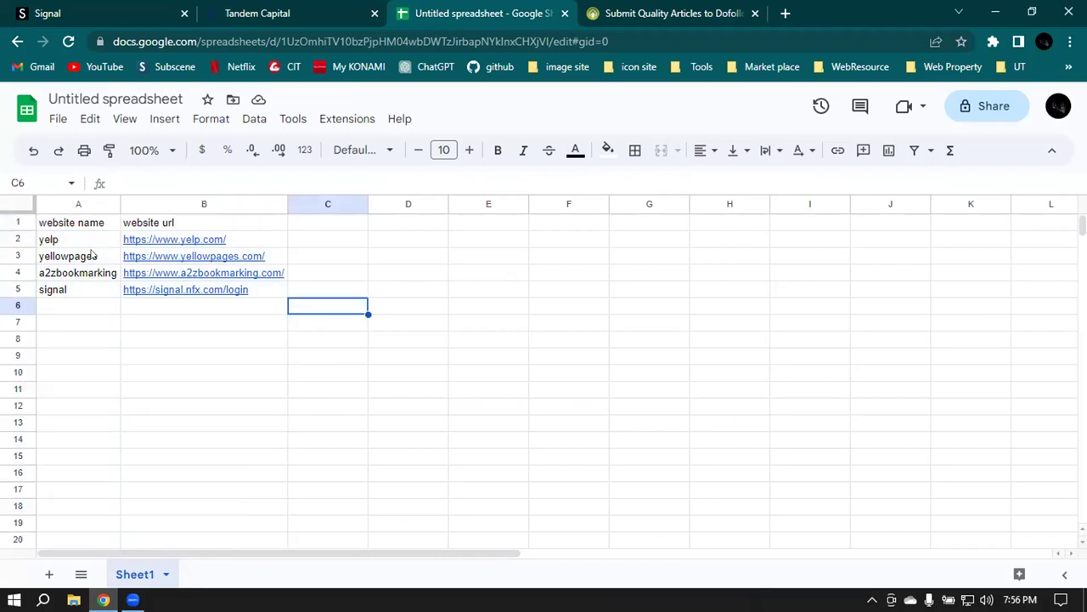
pyautogui.click(47, 222)
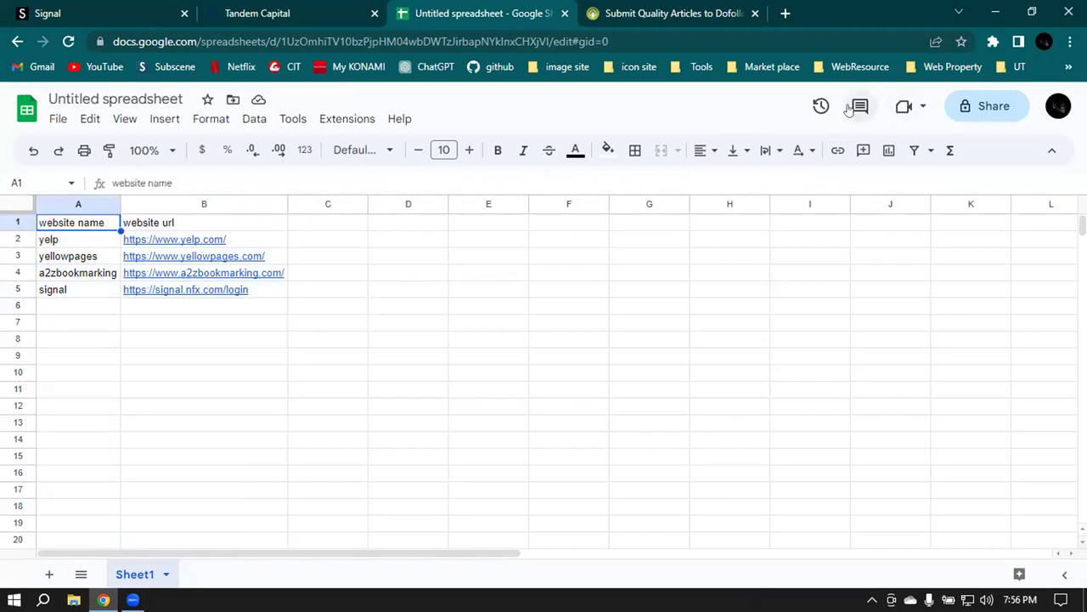
pyautogui.click(971, 102)
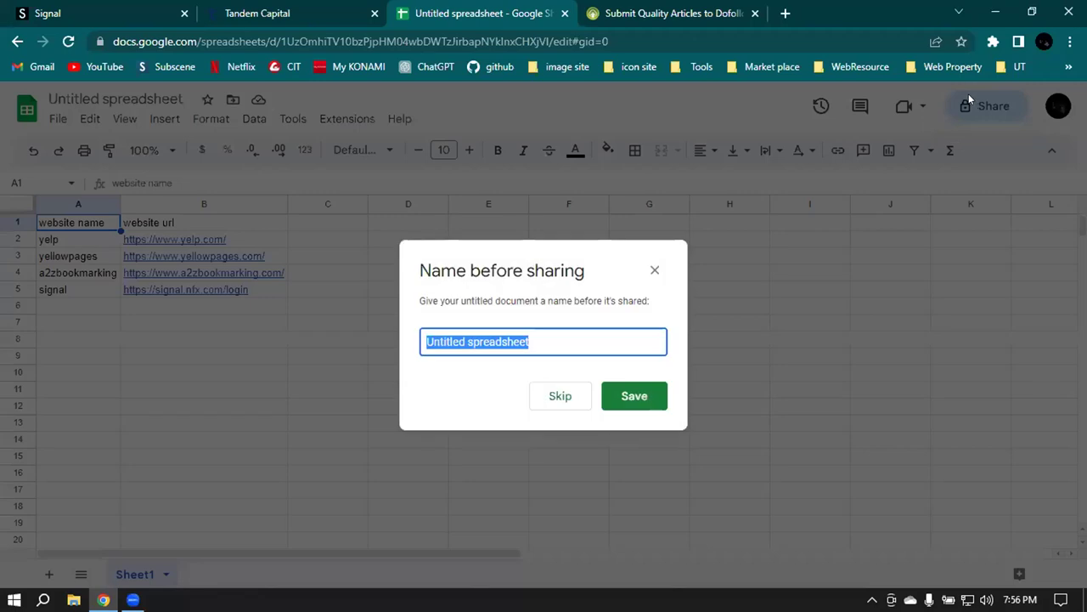
pyautogui.click(551, 396)
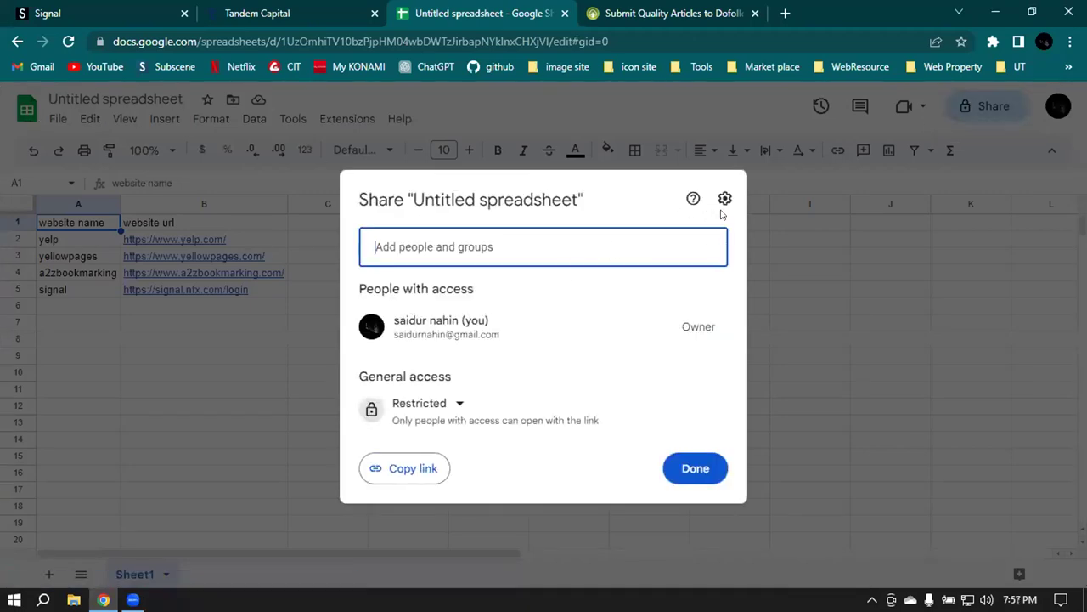
pyautogui.click(828, 205)
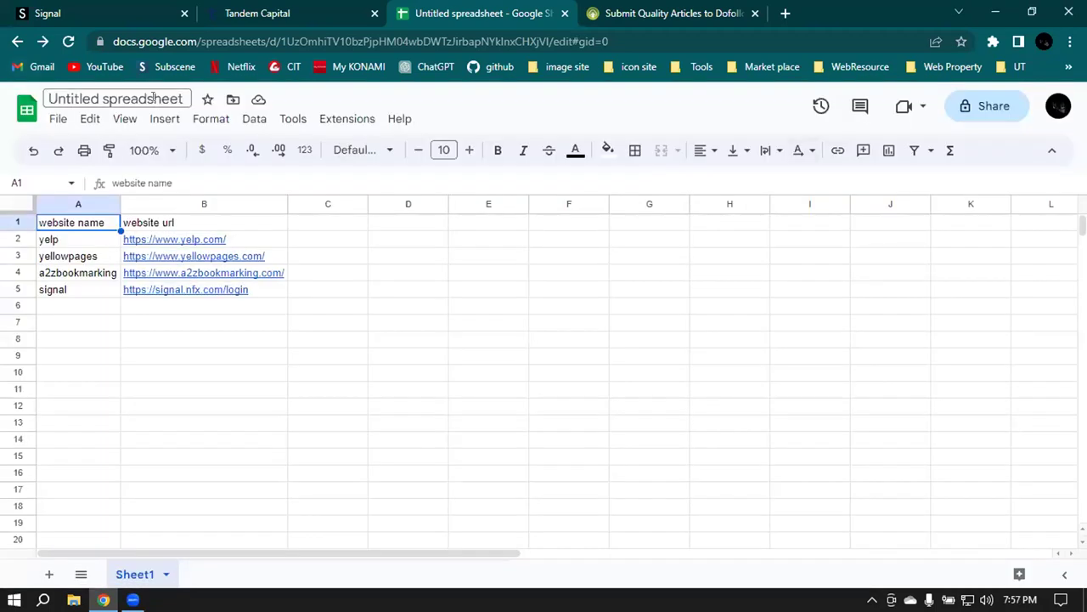
# Step: Retitle the spreadsheet from Untitled to LDM39
pyautogui.hotkey('ctrl', 'a')
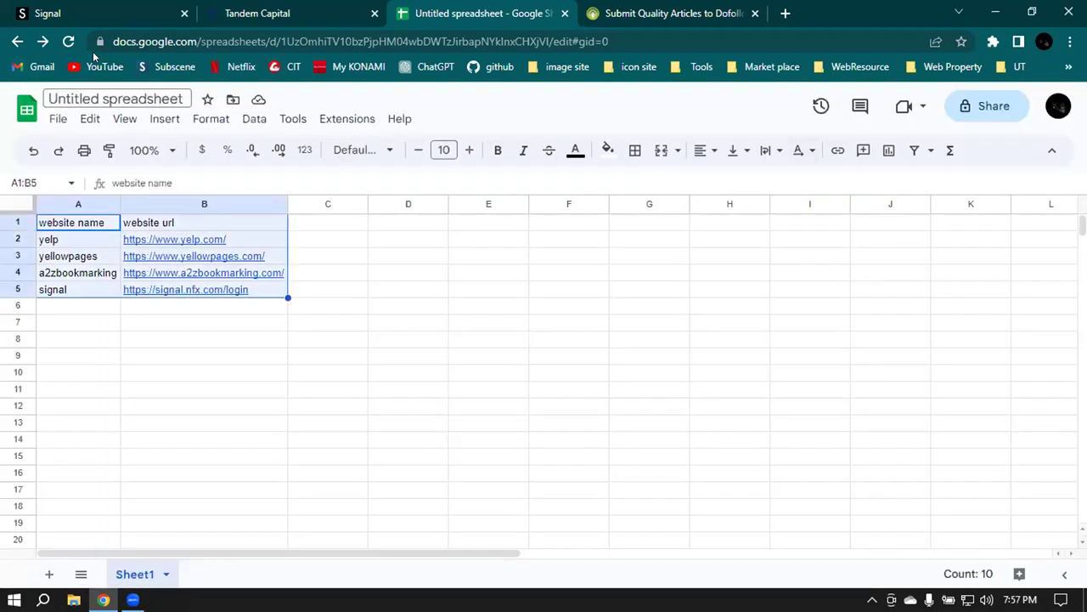
pyautogui.click(182, 97)
pyautogui.write('L')
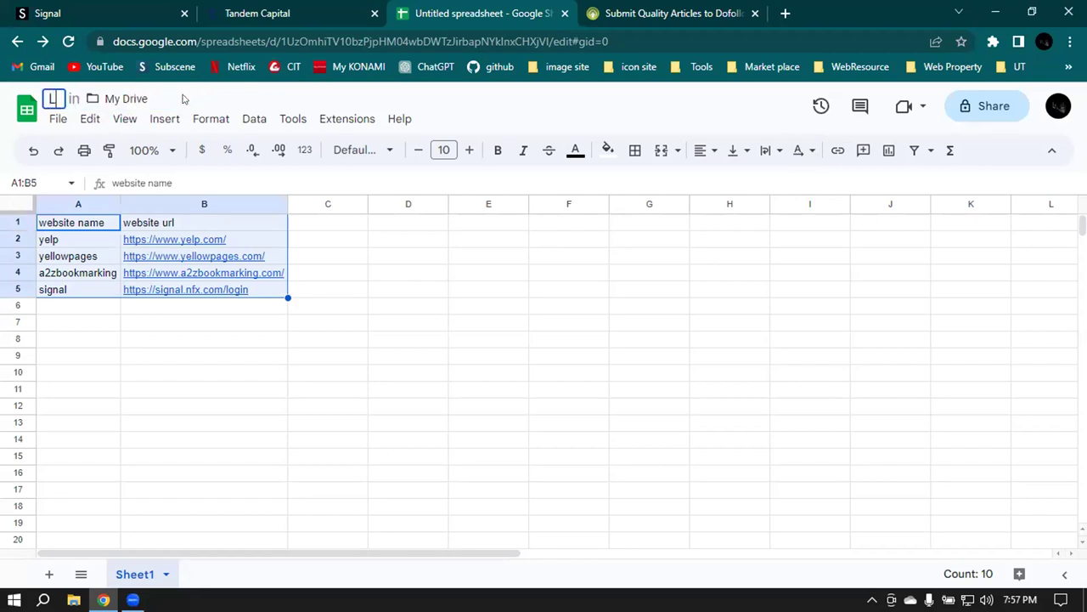
pyautogui.write('DM39')
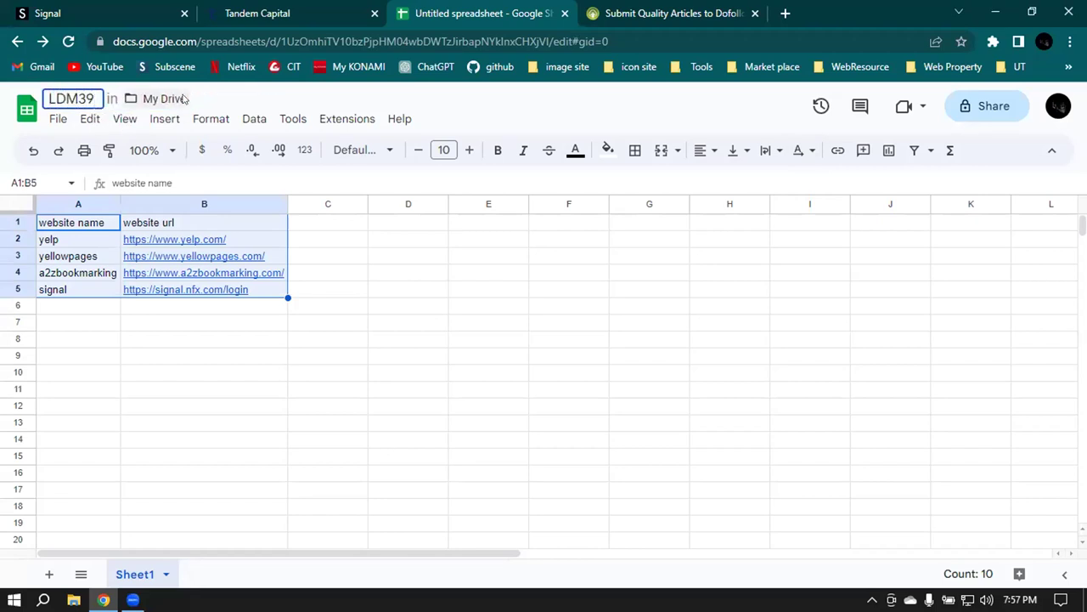
pyautogui.click(452, 279)
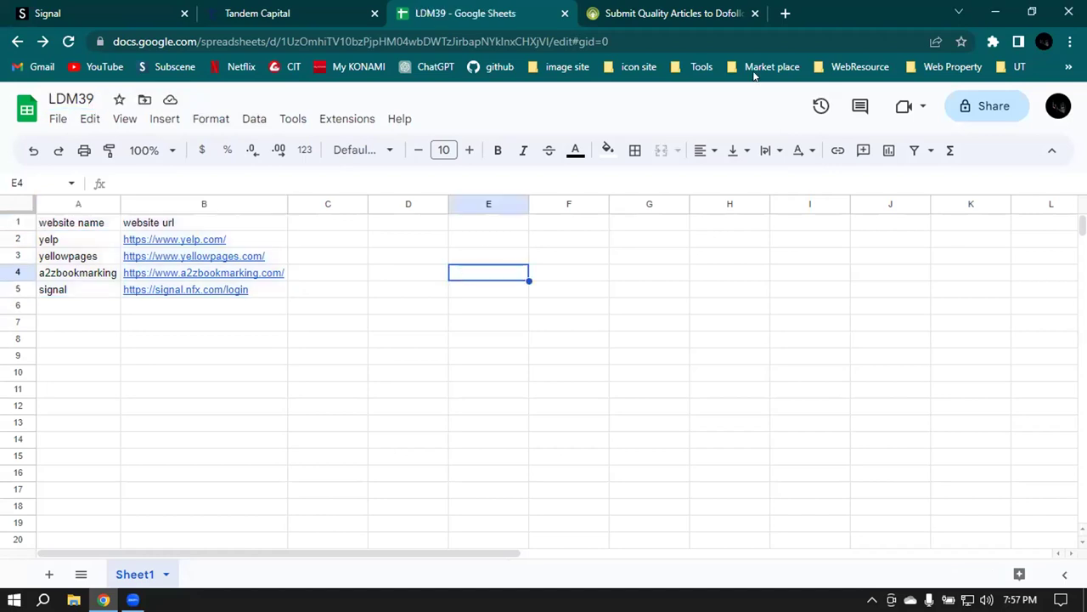
# Step: Copy the LDM39 share link with general access kept Restricted, then return to A2Z Bookmarking
pyautogui.click(990, 105)
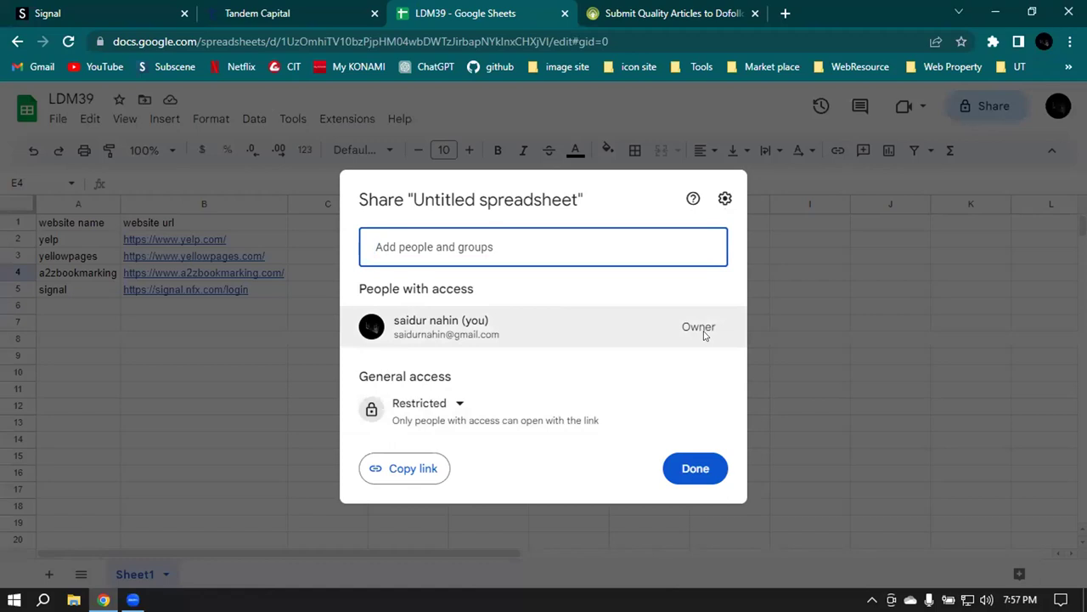
pyautogui.click(425, 403)
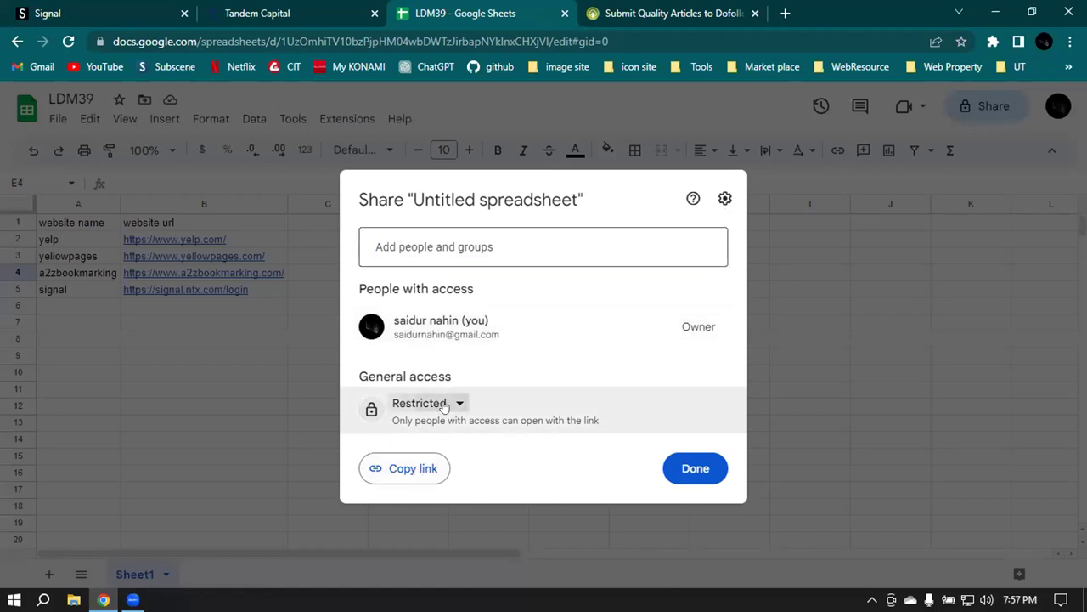
pyautogui.click(440, 429)
pyautogui.click(414, 468)
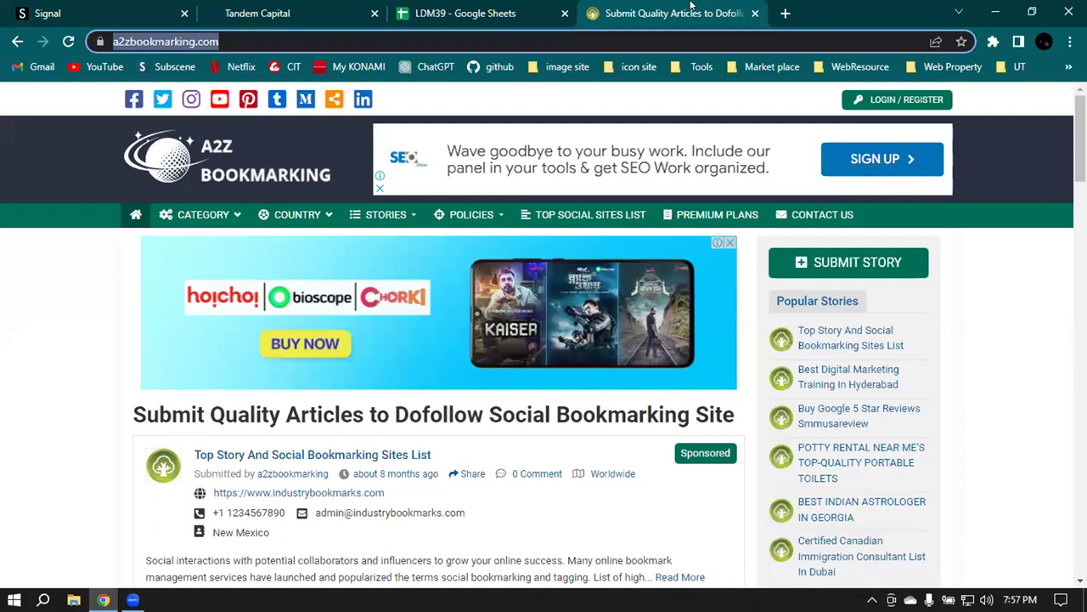
pyautogui.click(671, 13)
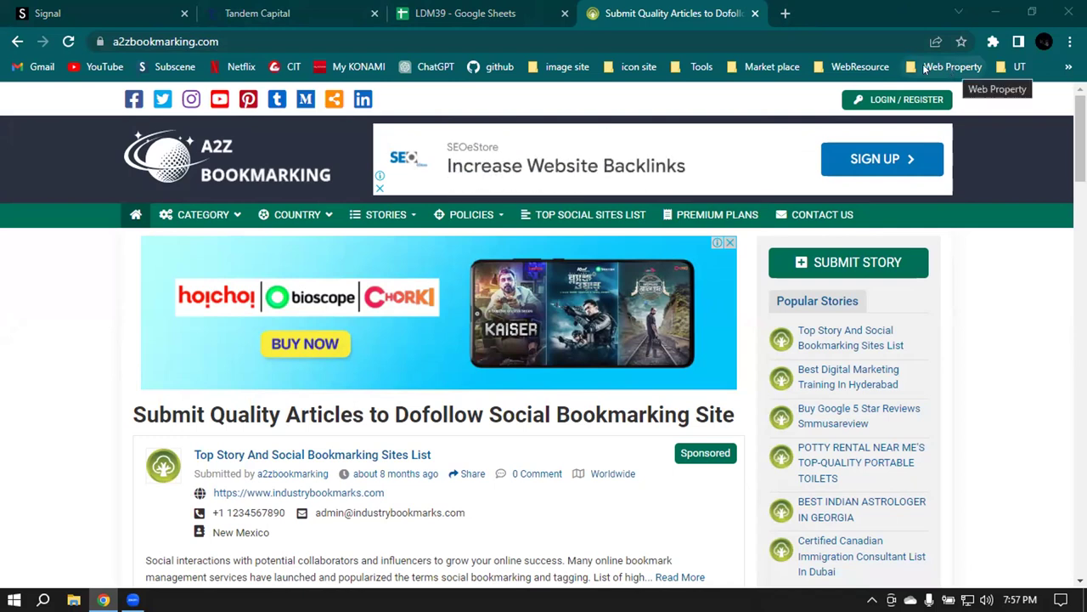
# Step: Close the Signal, Tandem Capital and A2Z Bookmarking tabs, opening a blank new tab
pyautogui.click(185, 13)
pyautogui.click(184, 13)
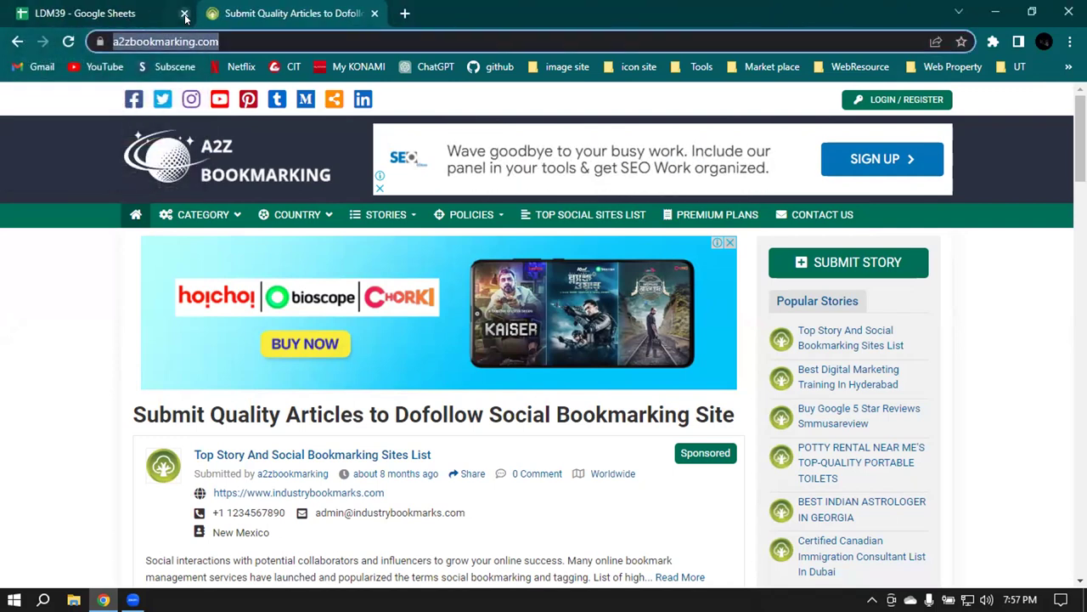
pyautogui.click(402, 13)
pyautogui.click(375, 12)
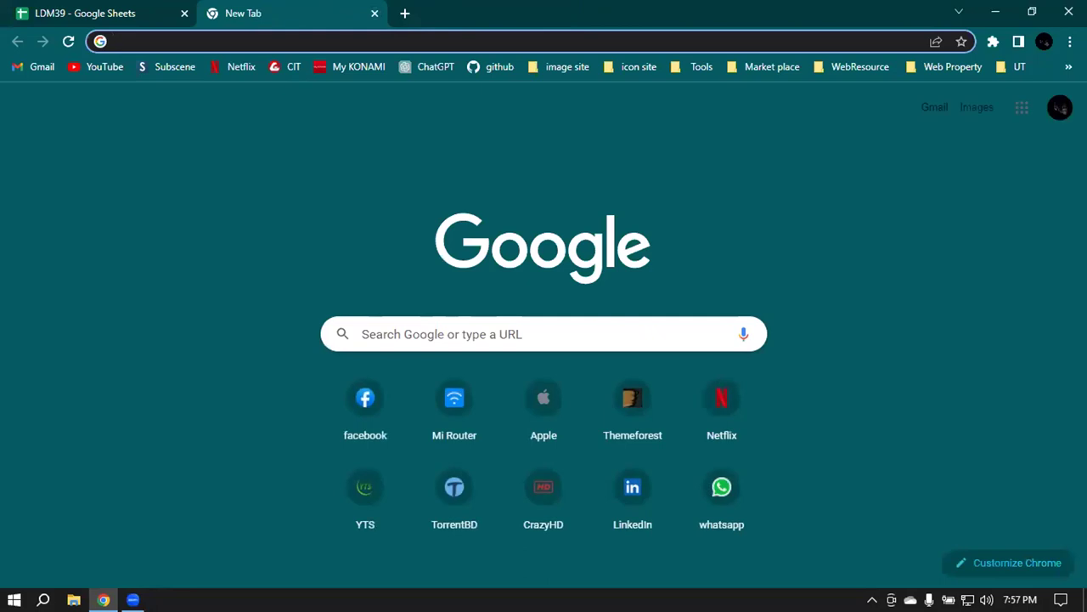
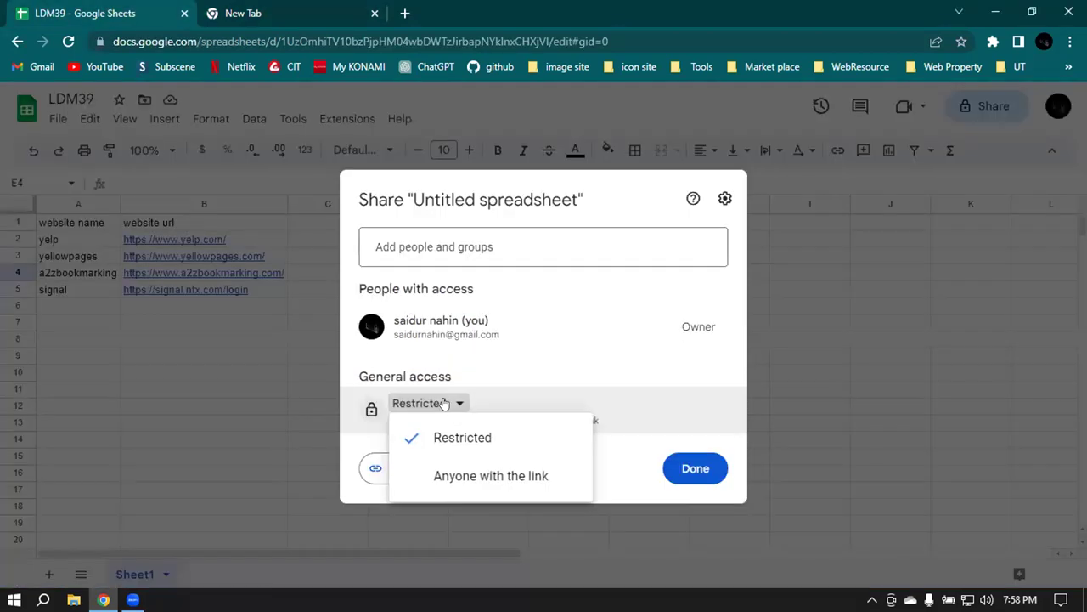
# Step: Give anyone with the link Viewer access to the LDM39 sheet, reload it, then go to the blank tab
pyautogui.click(483, 474)
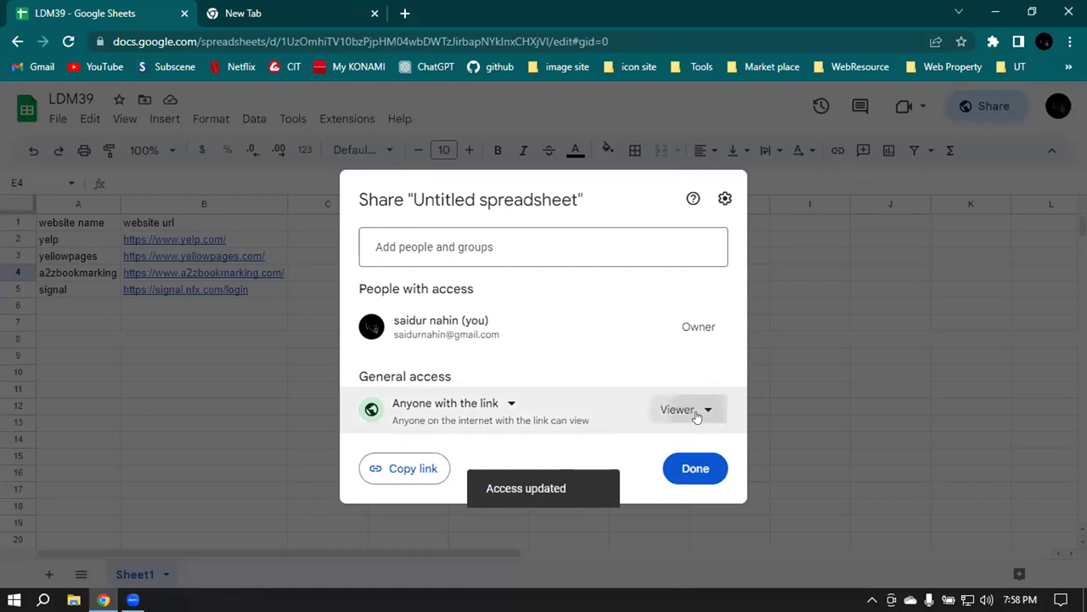
pyautogui.click(696, 412)
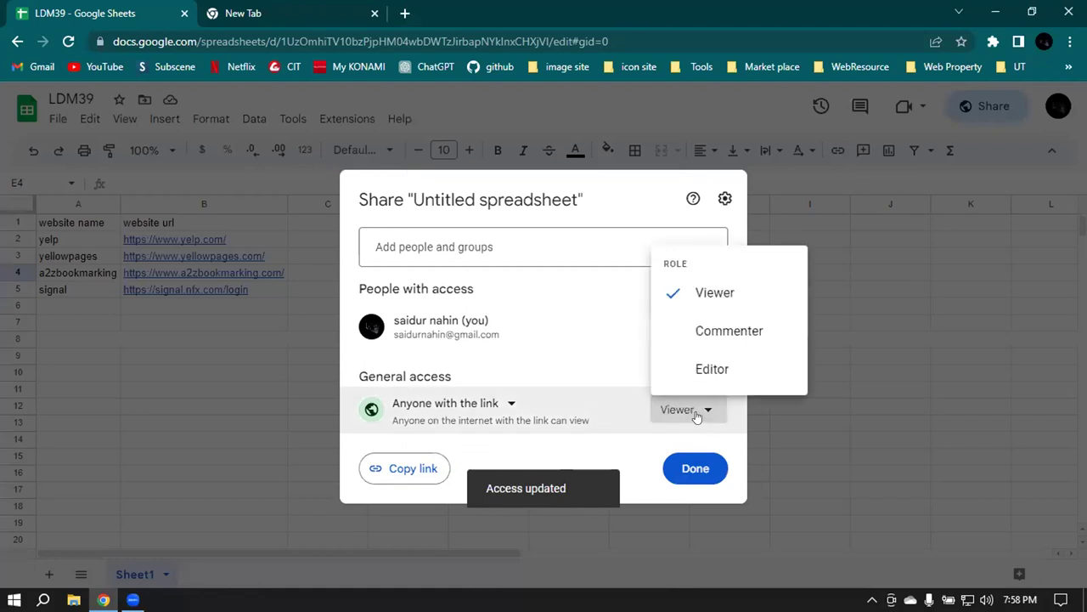
pyautogui.click(717, 293)
pyautogui.click(694, 468)
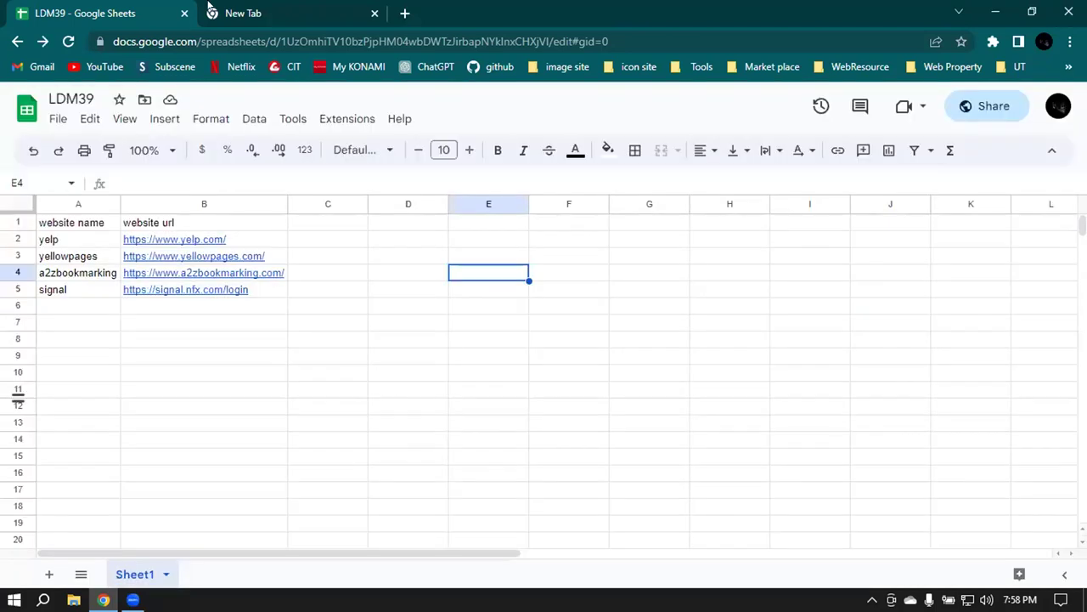
pyautogui.click(68, 40)
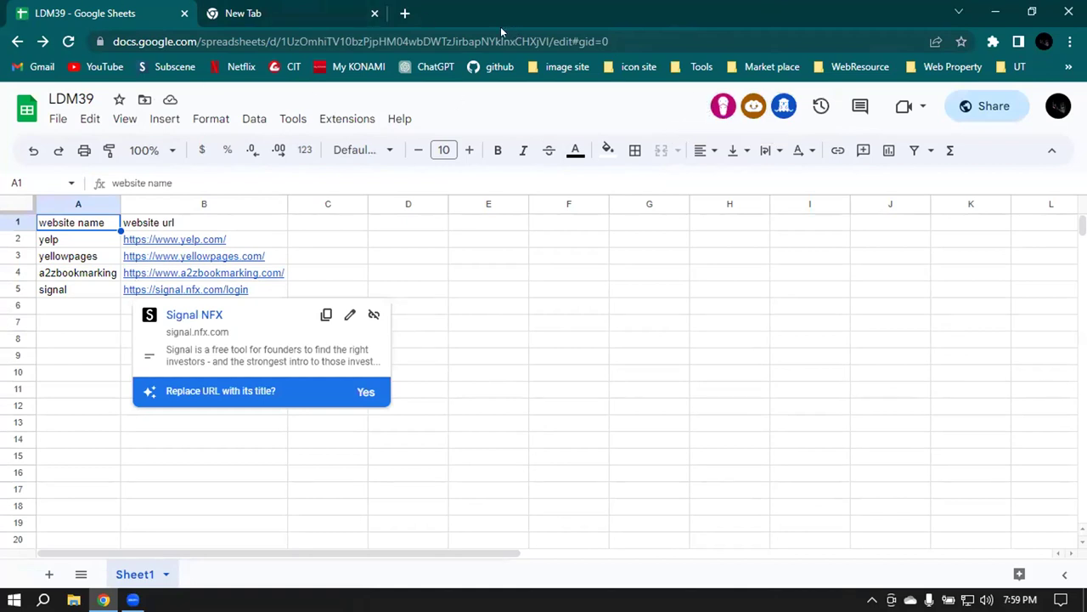
pyautogui.click(274, 13)
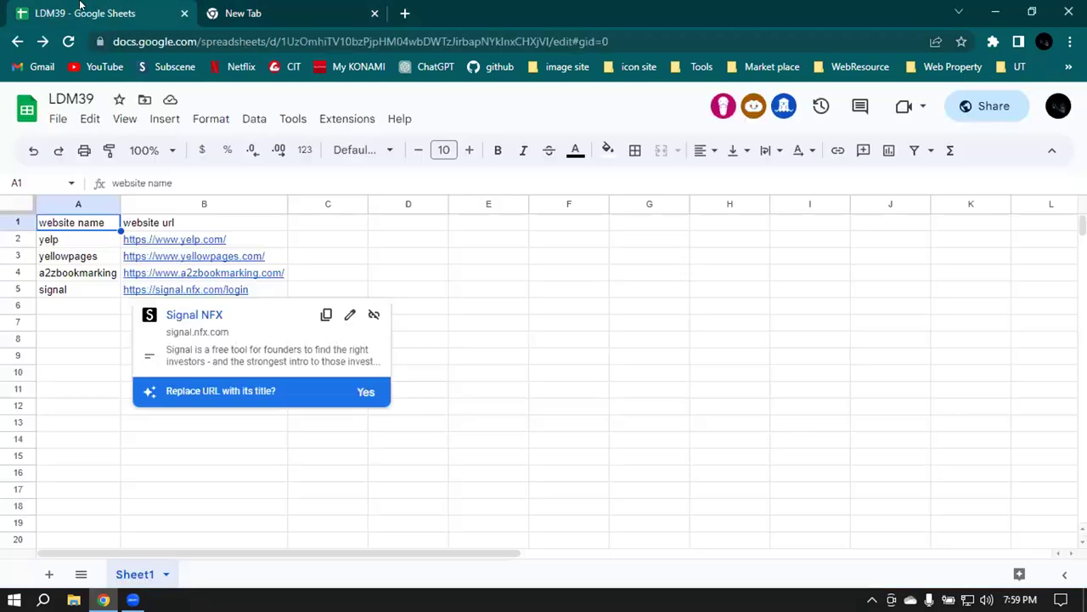
# Step: Open a third tab and load the Facebook home feed from the shortcut tiles
pyautogui.click(83, 8)
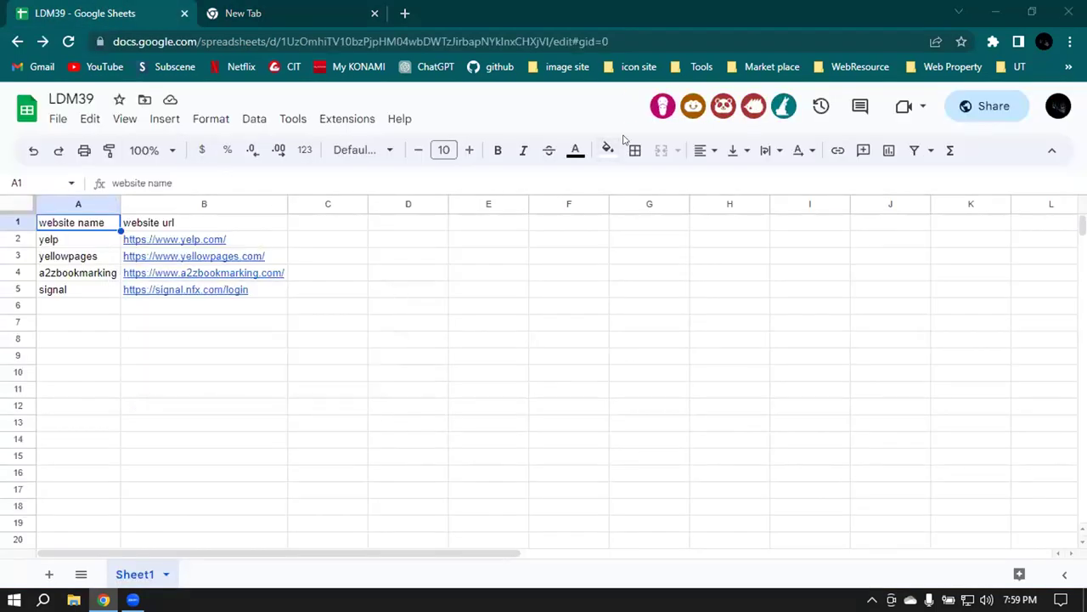
pyautogui.click(296, 8)
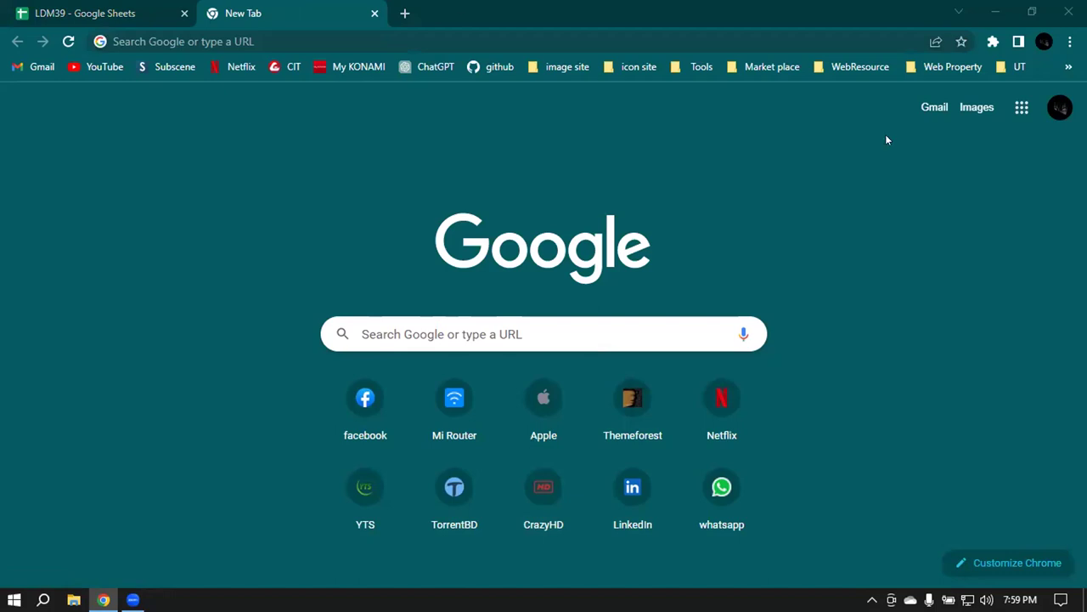
pyautogui.click(719, 5)
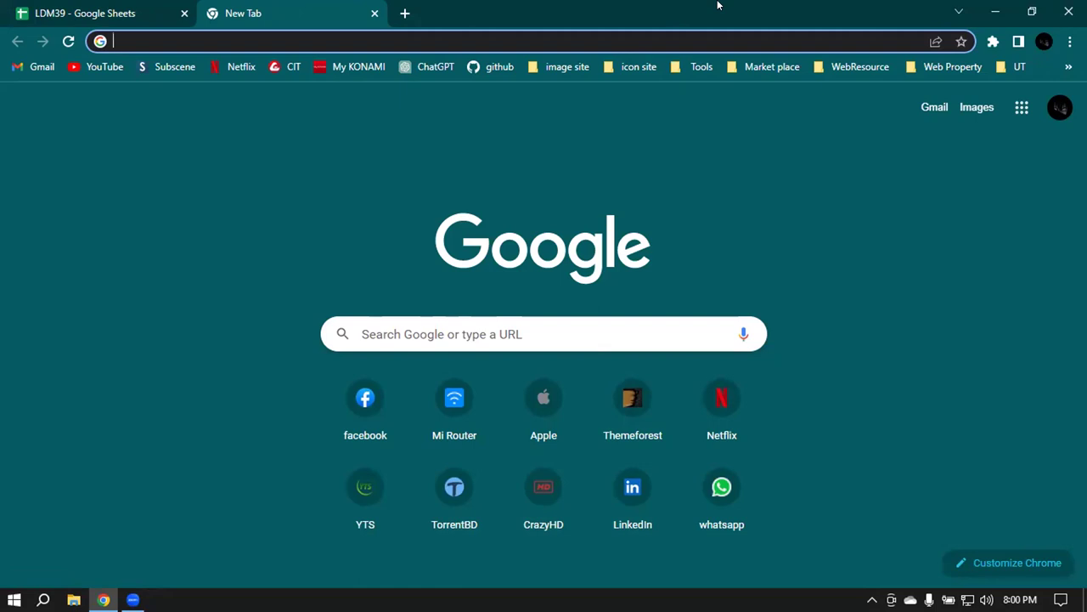
pyautogui.write('be')
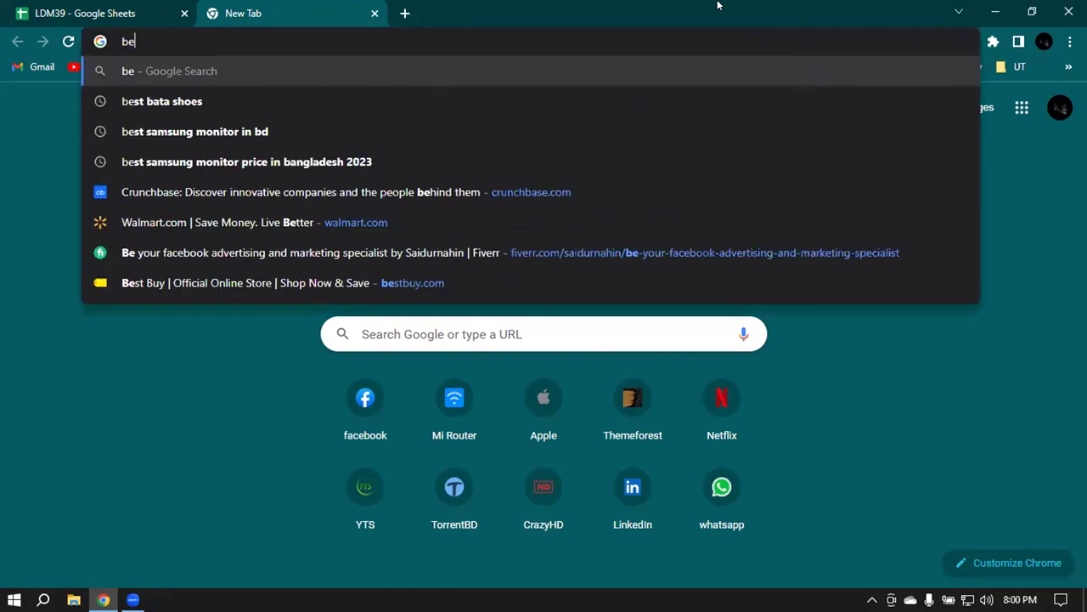
pyautogui.press('BackSpace')
pyautogui.press('BackSpace')
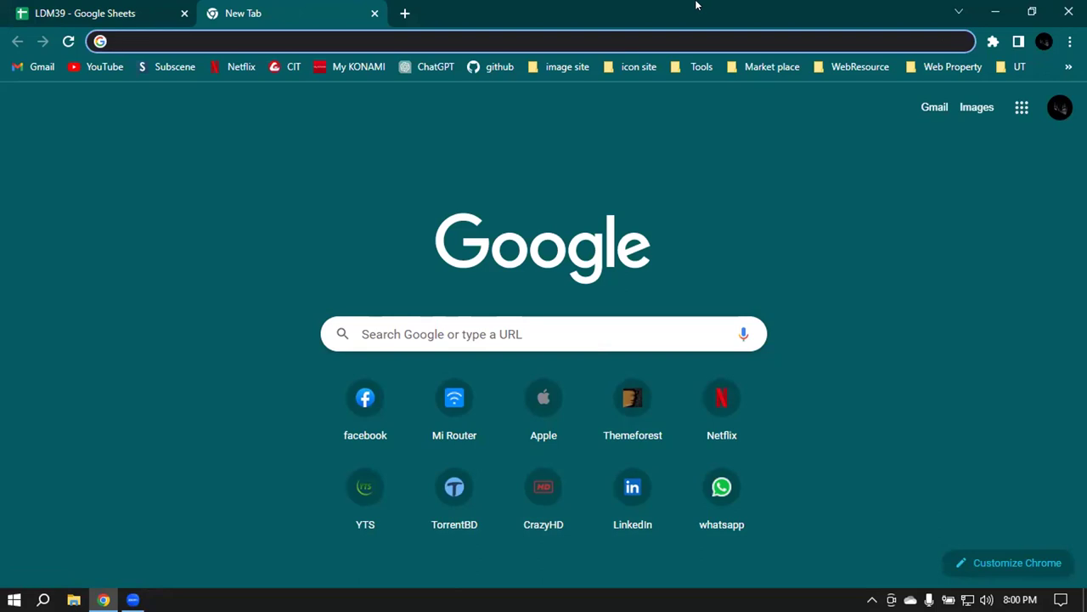
pyautogui.click(405, 12)
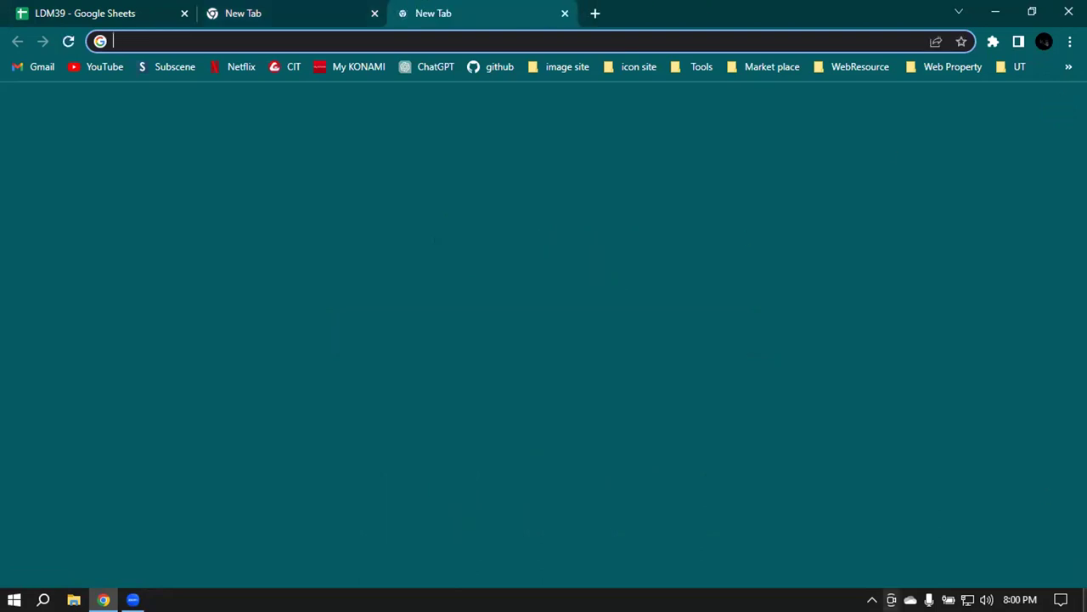
pyautogui.click(348, 397)
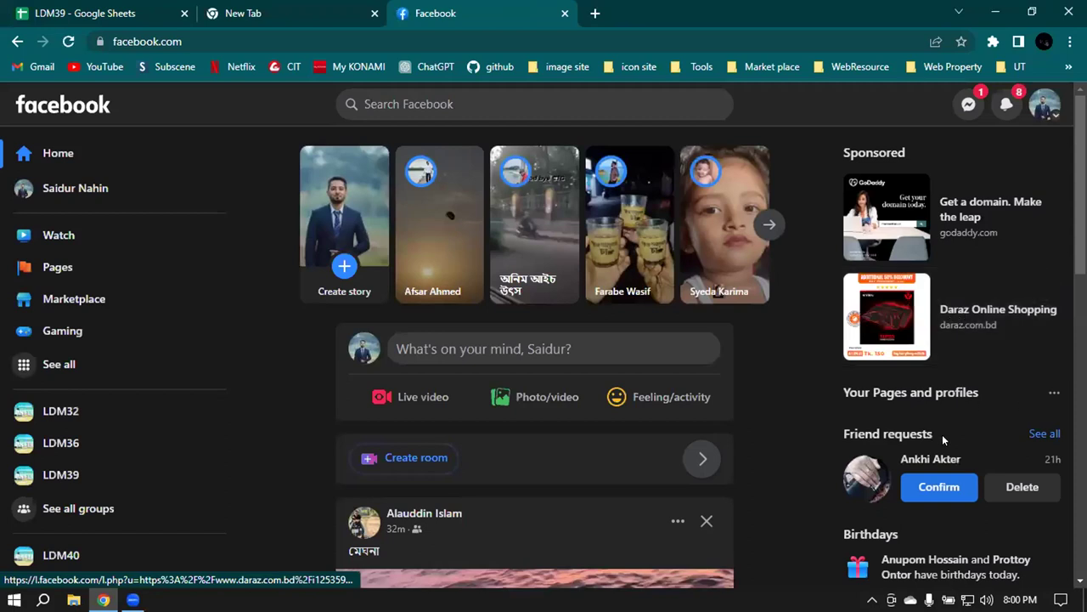
# Step: Open a recent conversation from the Messenger chat list
pyautogui.click(968, 105)
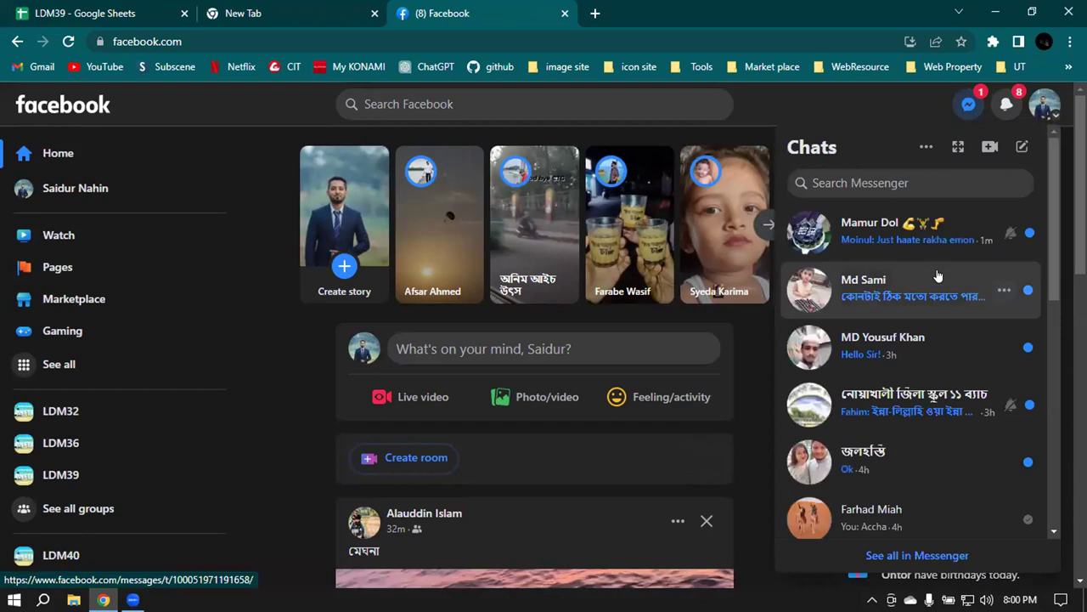
pyautogui.scroll(-3, 864, 268)
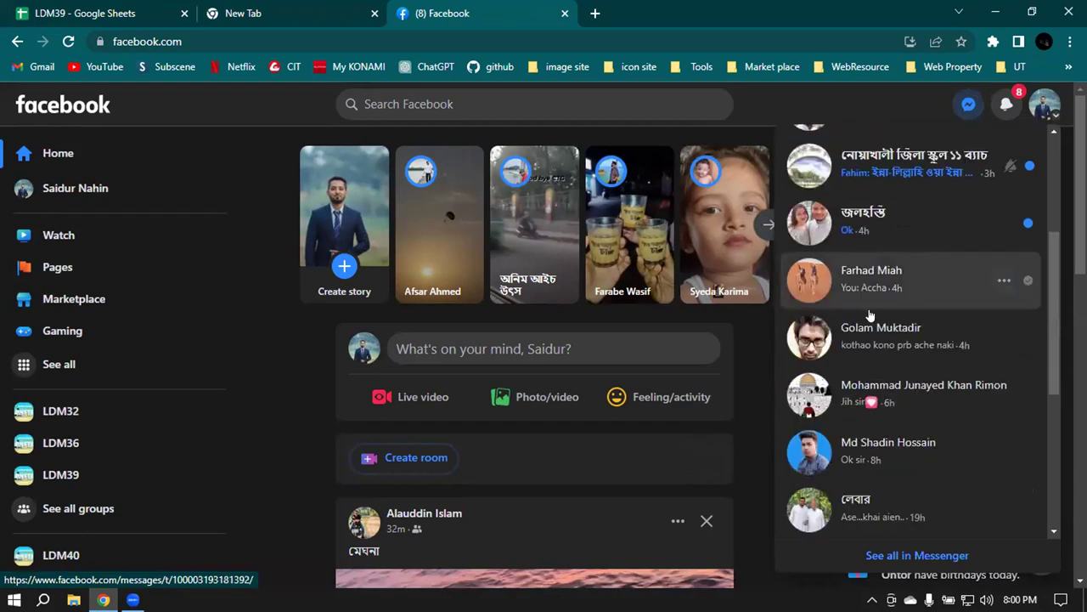
pyautogui.click(863, 280)
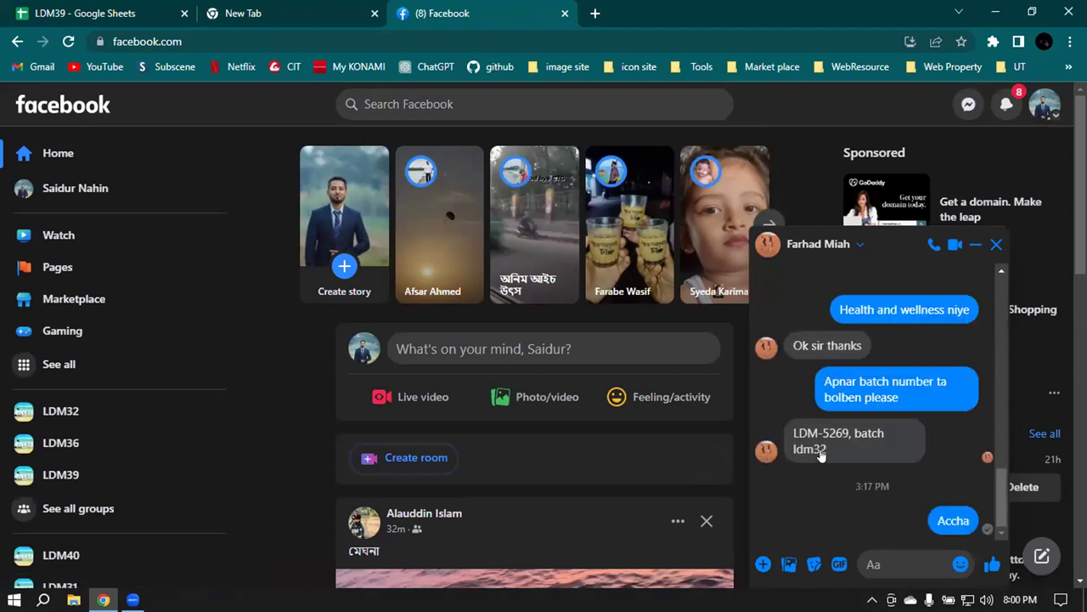
pyautogui.scroll(10, 850, 425)
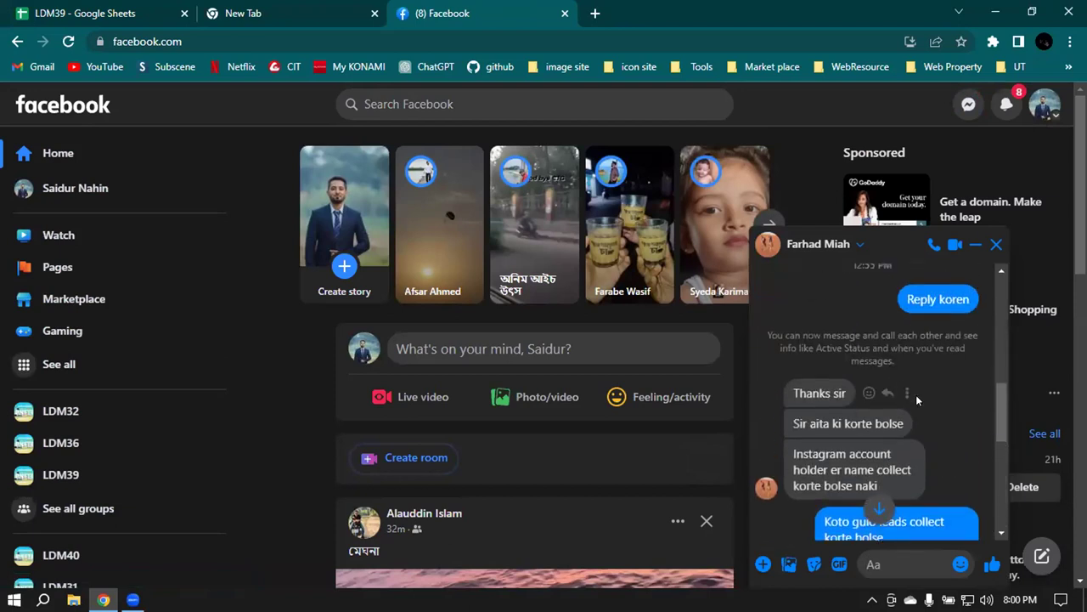
# Step: Download the shared Fiverr screenshot as a JPG into Downloads and open it
pyautogui.click(818, 463)
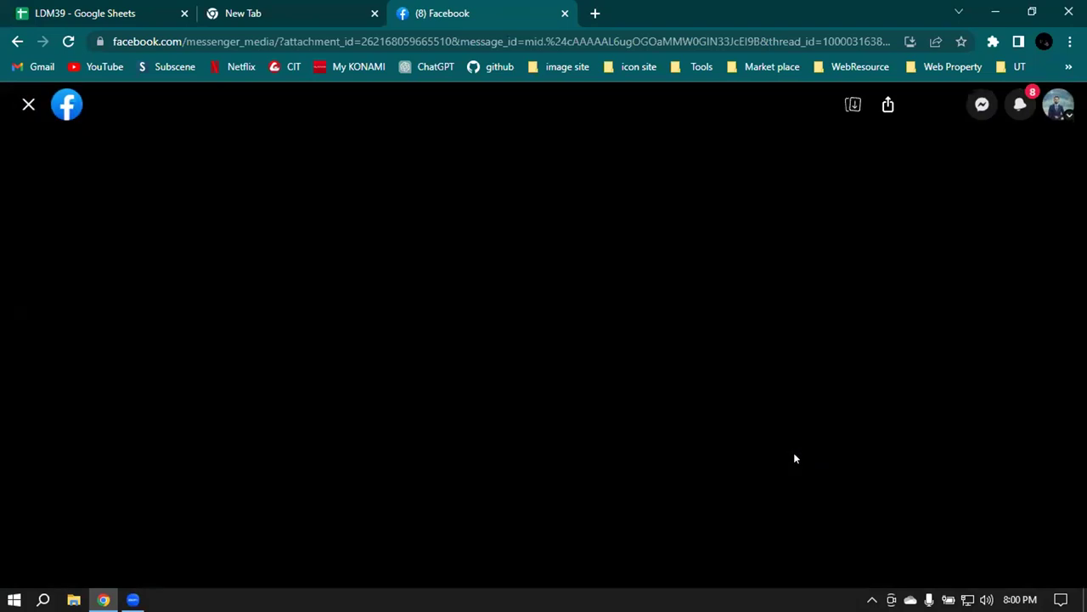
pyautogui.click(853, 105)
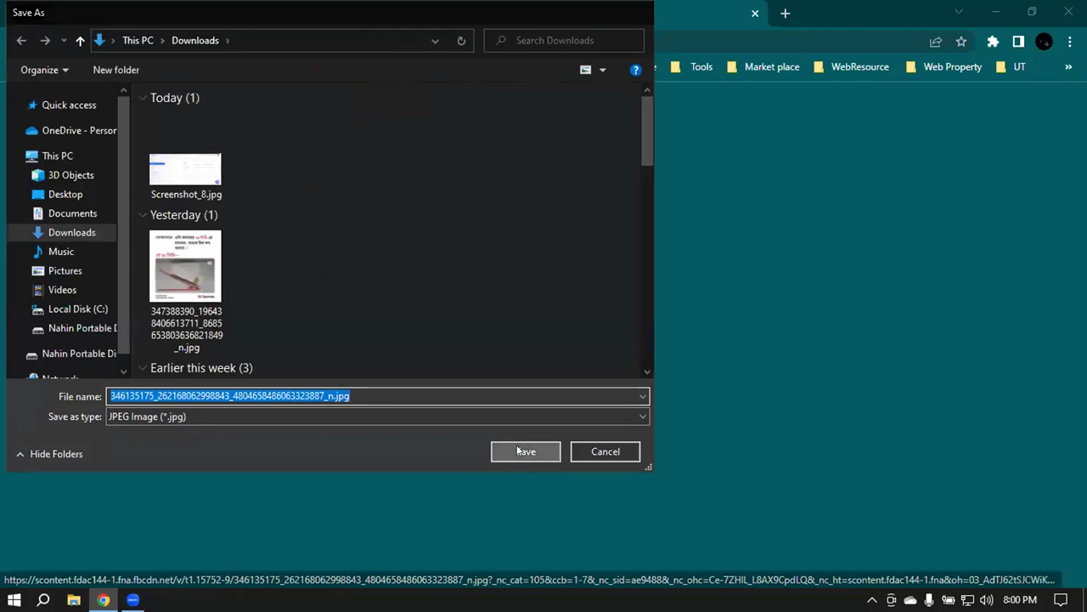
pyautogui.click(524, 451)
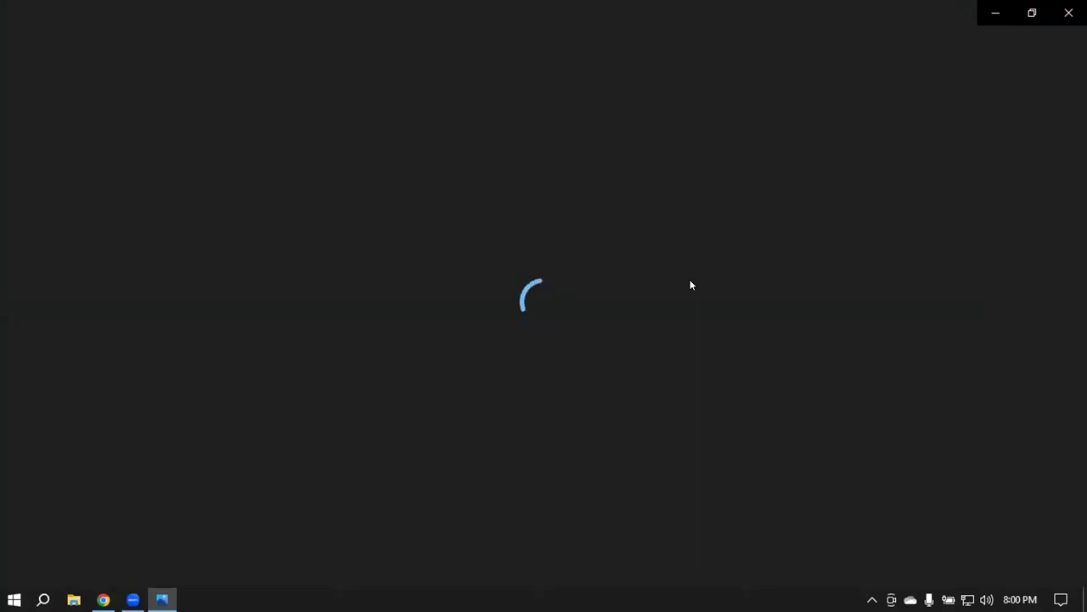
pyautogui.scroll(3, 532, 340)
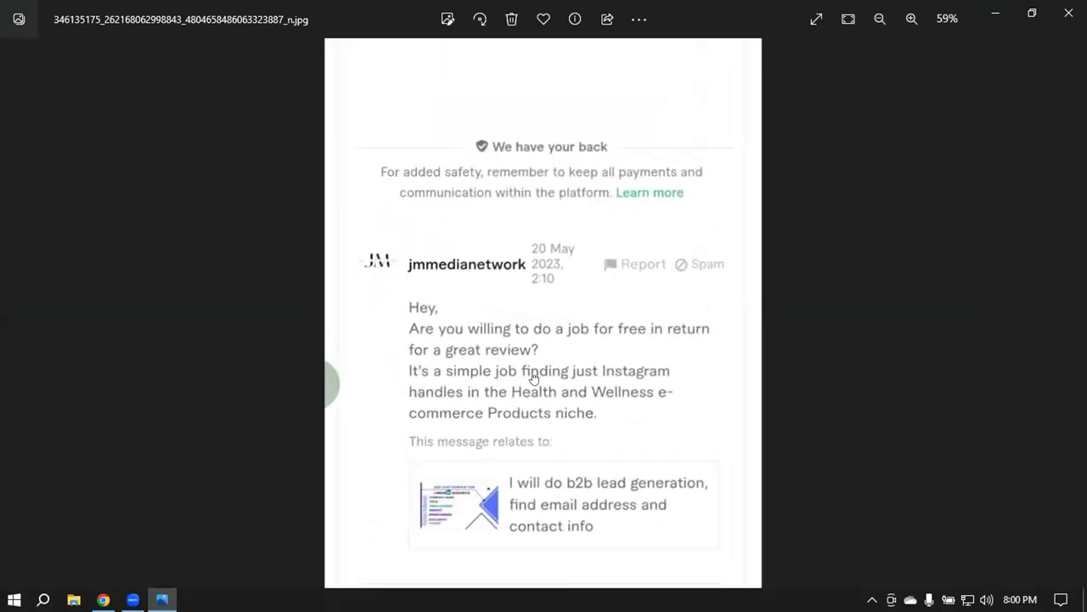
# Step: Pan and zoom the screenshot to read the buyer's request for free Instagram-handle research
pyautogui.moveTo(534, 378); pyautogui.dragTo(503, 272)
pyautogui.scroll(2, 538, 272)
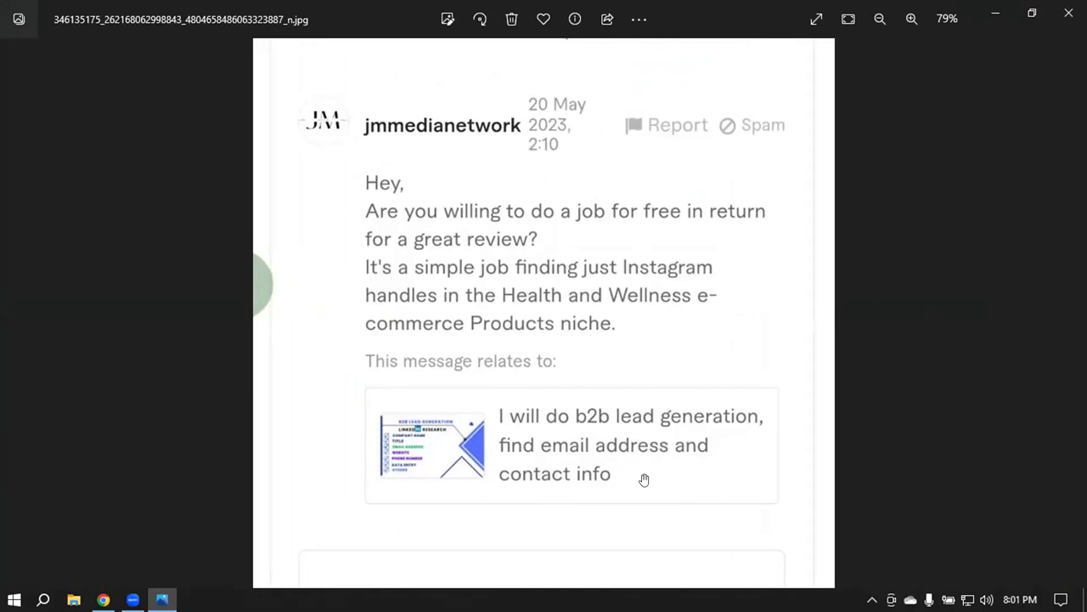
pyautogui.scroll(-3, 616, 248)
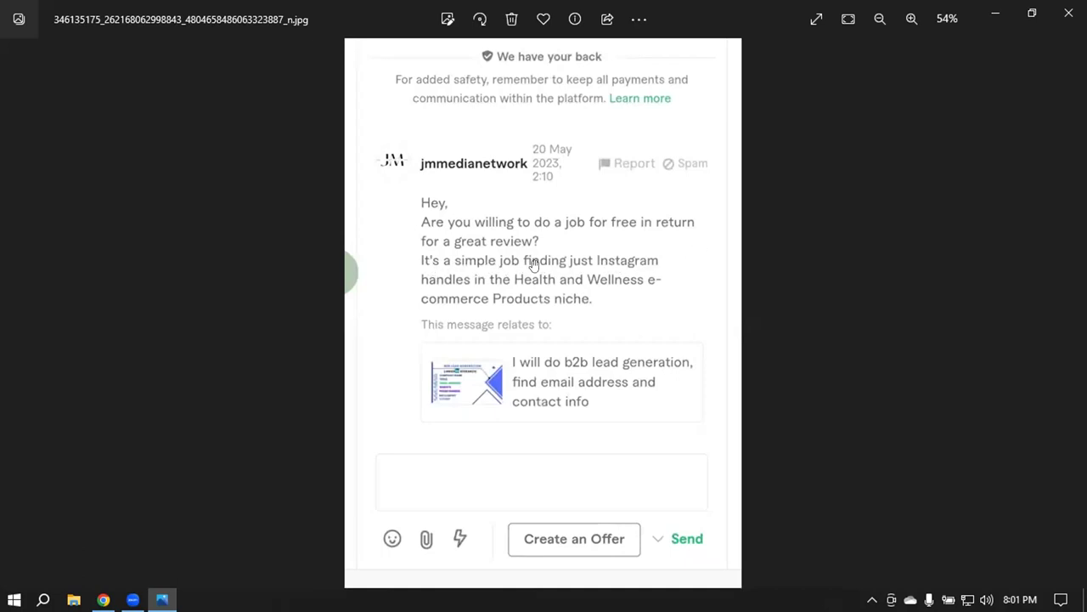
# Step: Close Photos and search Google for 'health and wellness ecommerce brands in the usa' in the new tab
pyautogui.click(1068, 12)
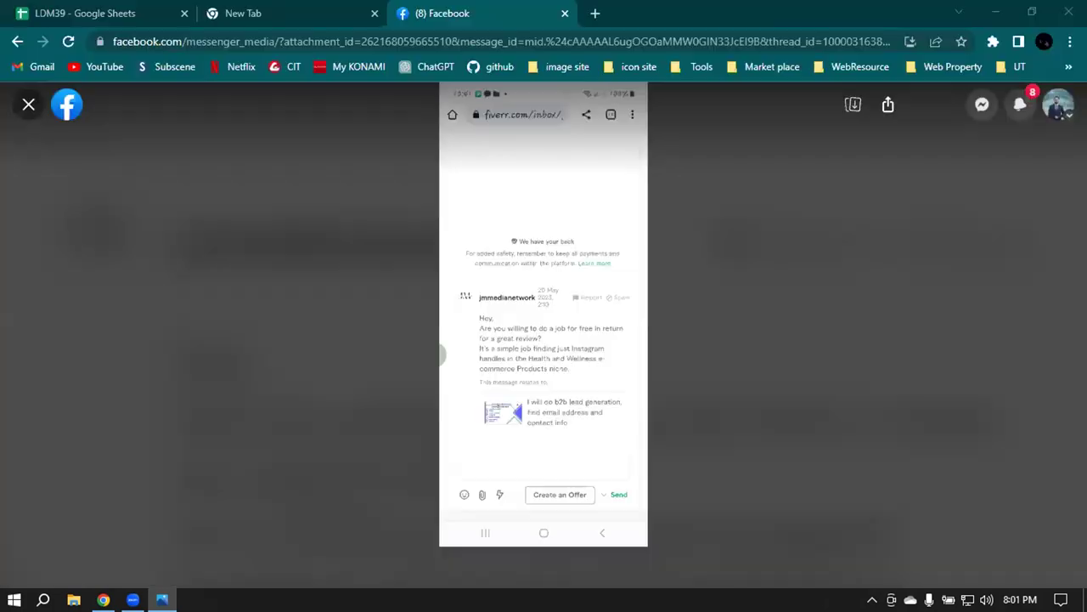
pyautogui.click(291, 15)
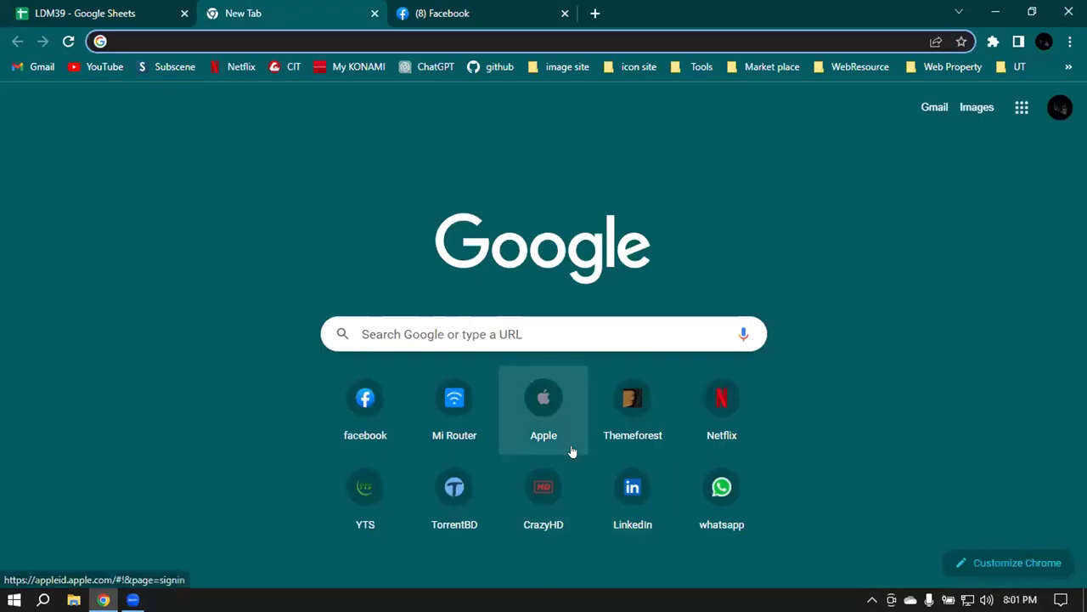
pyautogui.click(304, 34)
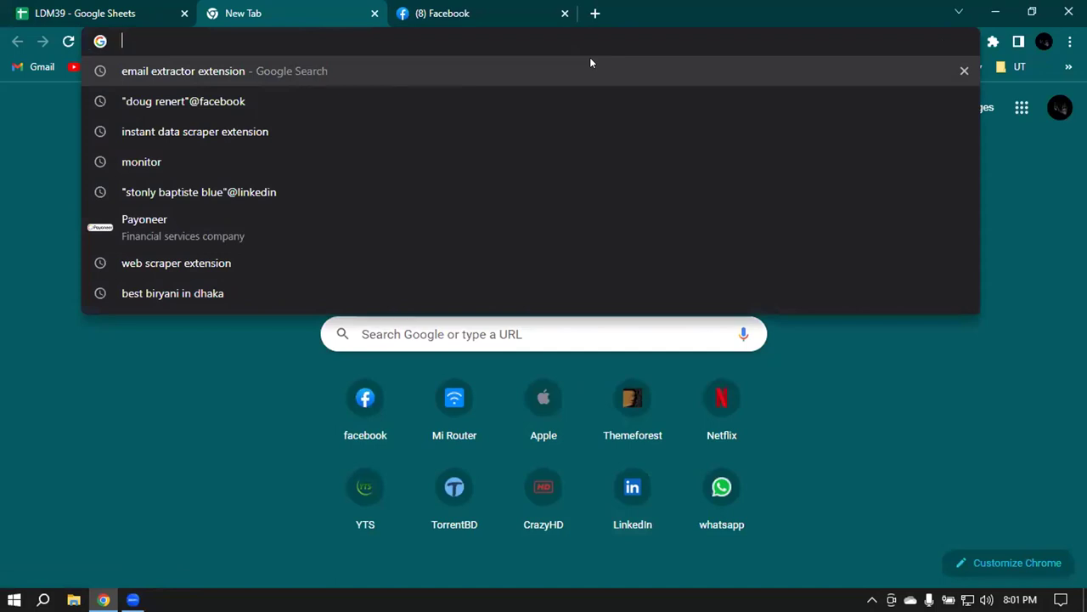
pyautogui.write('he')
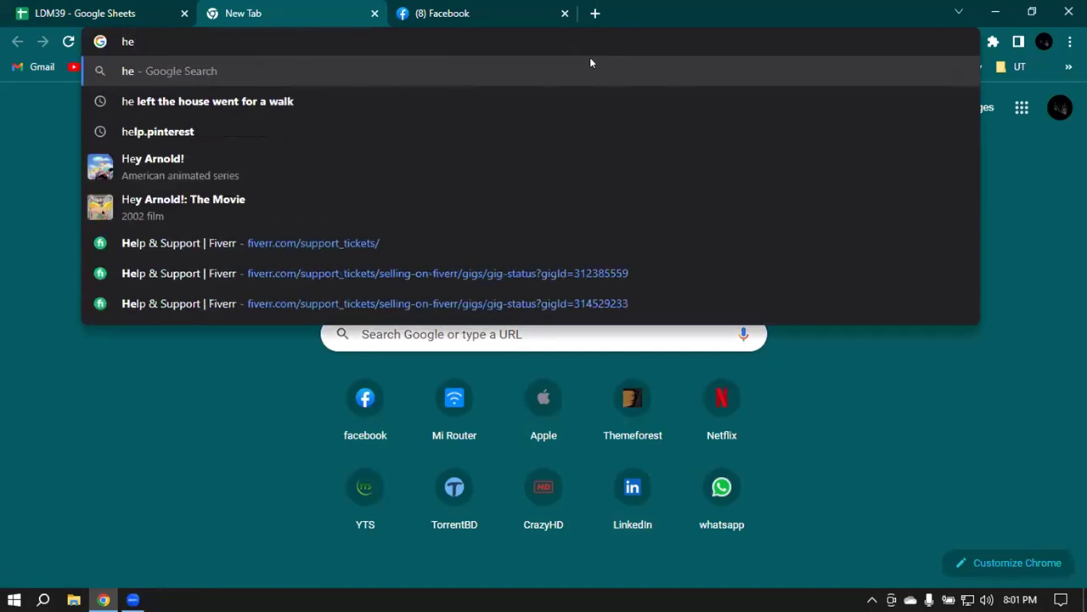
pyautogui.write('al')
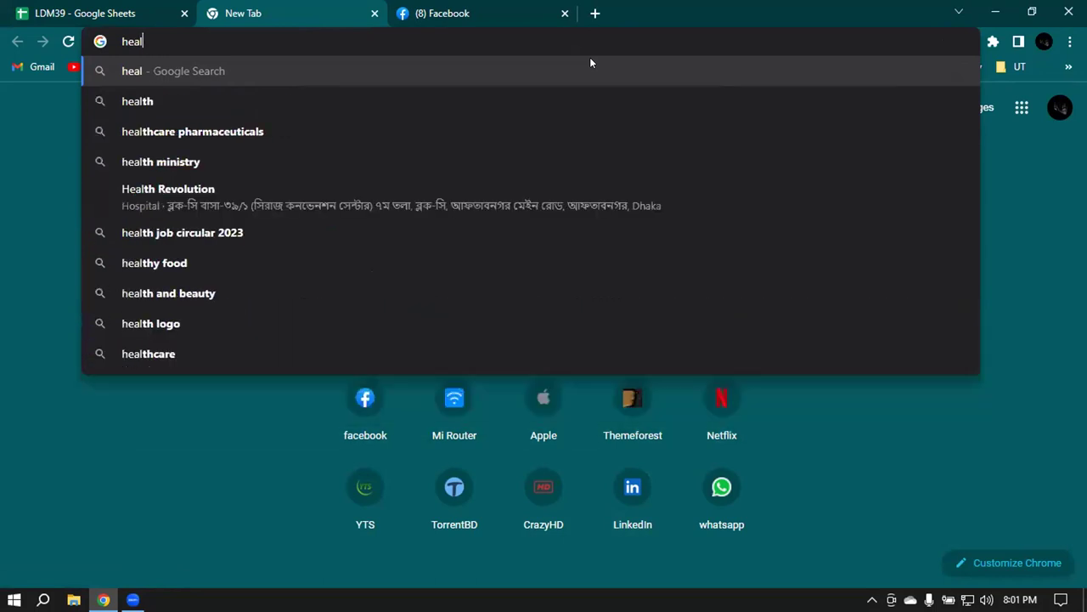
pyautogui.write('th and ')
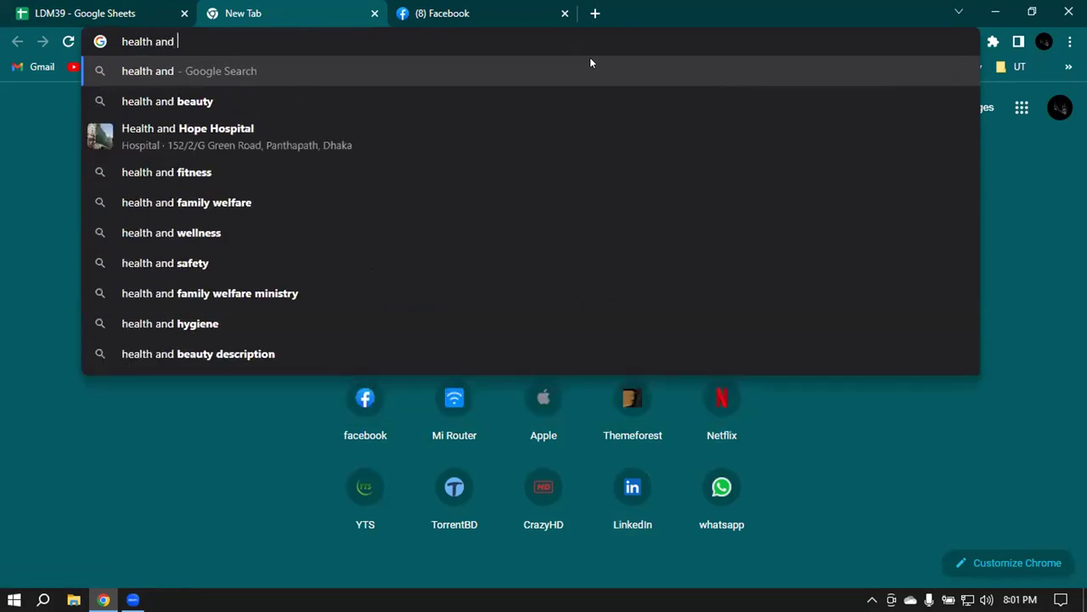
pyautogui.write('wellness')
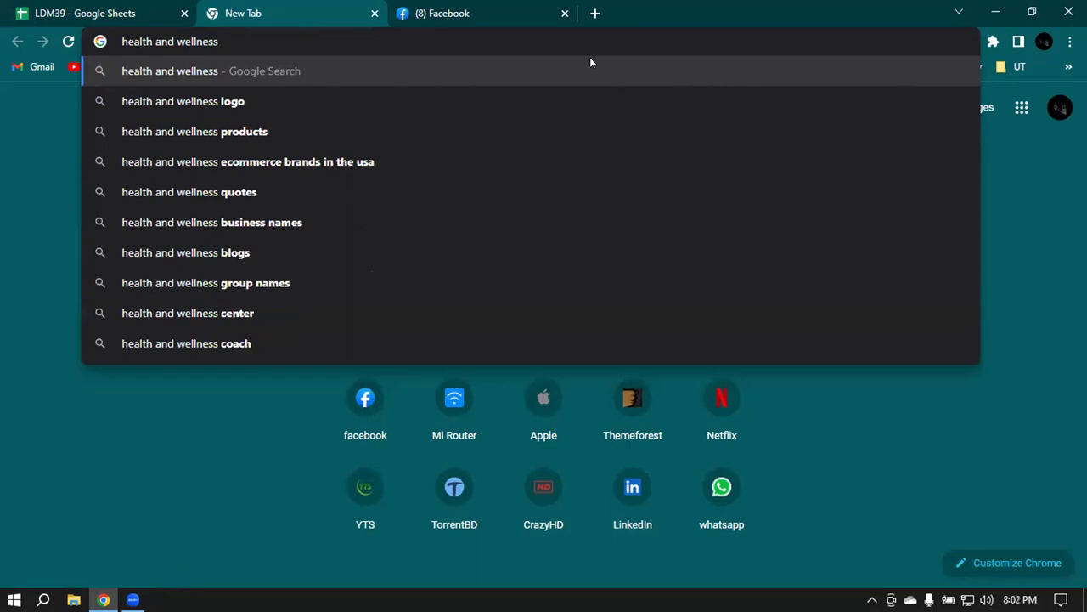
pyautogui.press('Down')
pyautogui.press('Down')
pyautogui.press('Down')
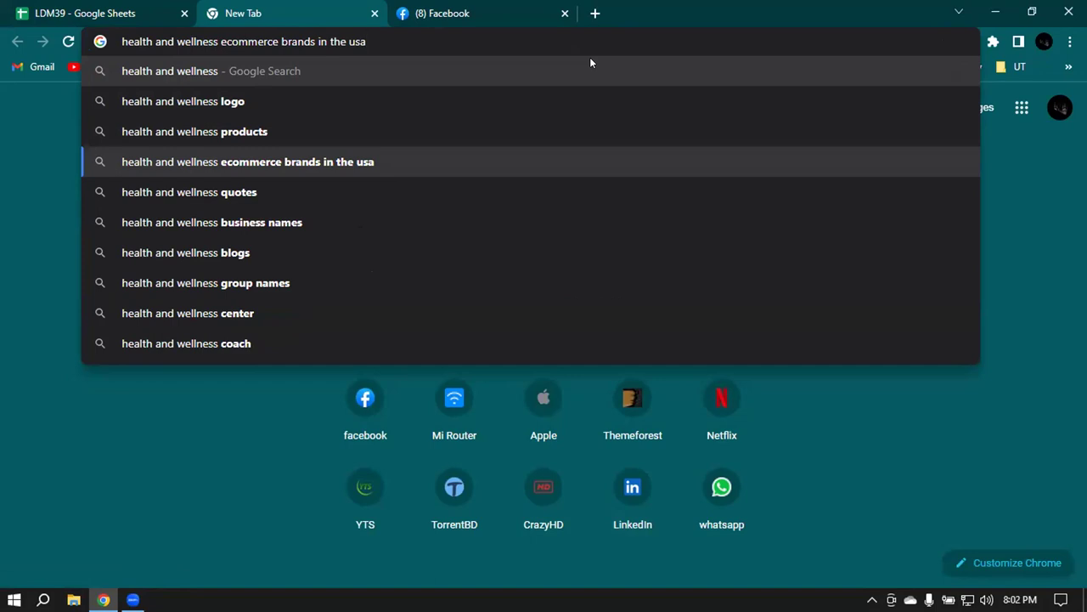
pyautogui.press('Return')
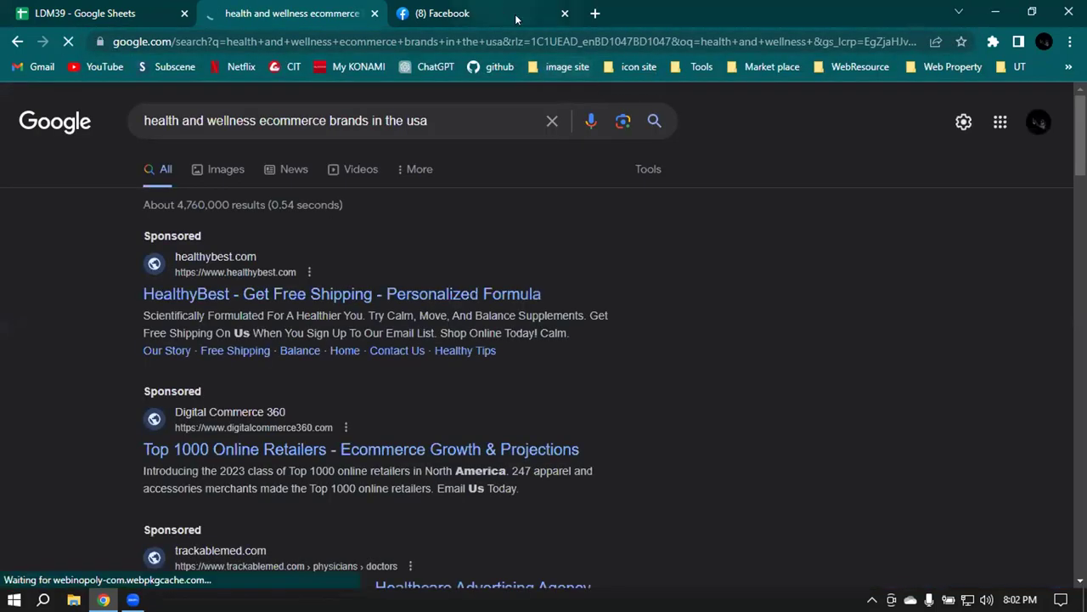
# Step: Scroll the results and expand the iHerb and Hims & Hers brand detail cards
pyautogui.scroll(-1, 169, 146)
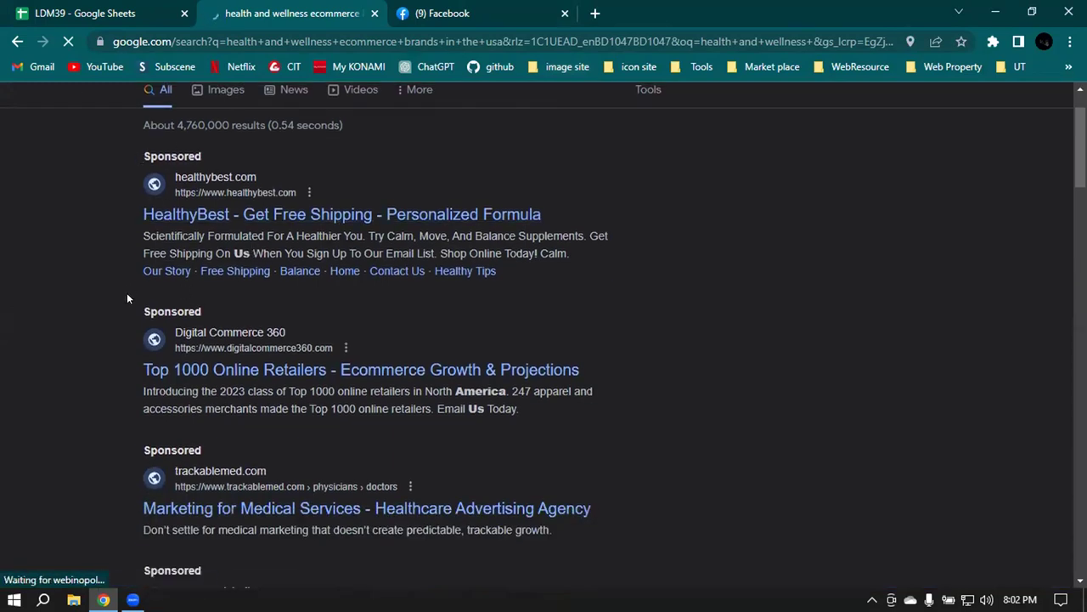
pyautogui.scroll(-3, 249, 325)
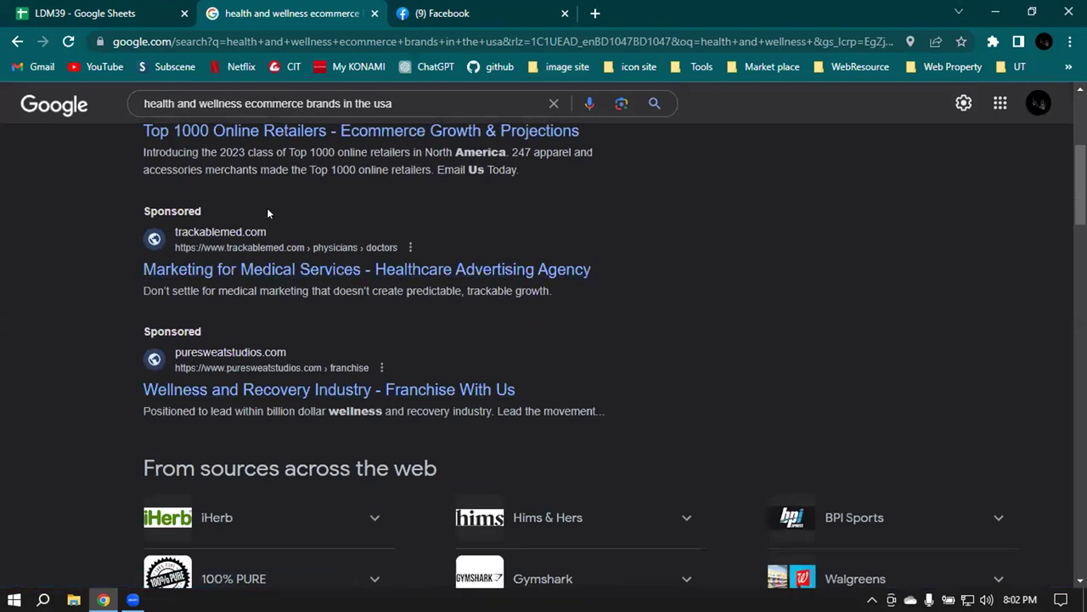
pyautogui.scroll(4, 315, 357)
pyautogui.scroll(-5, 310, 326)
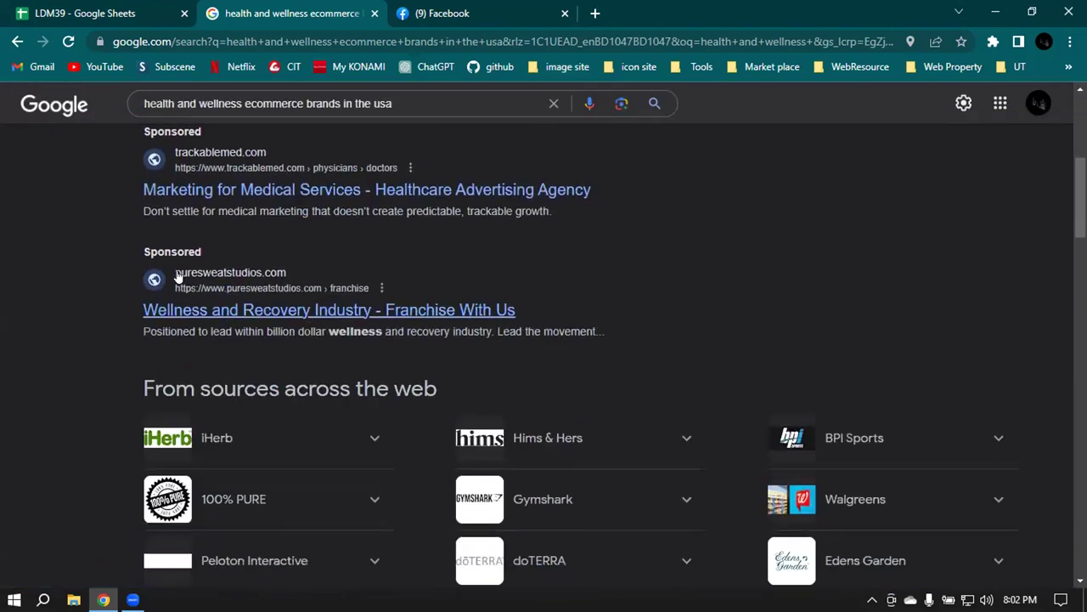
pyautogui.scroll(-1, 353, 177)
pyautogui.scroll(-1, 425, 217)
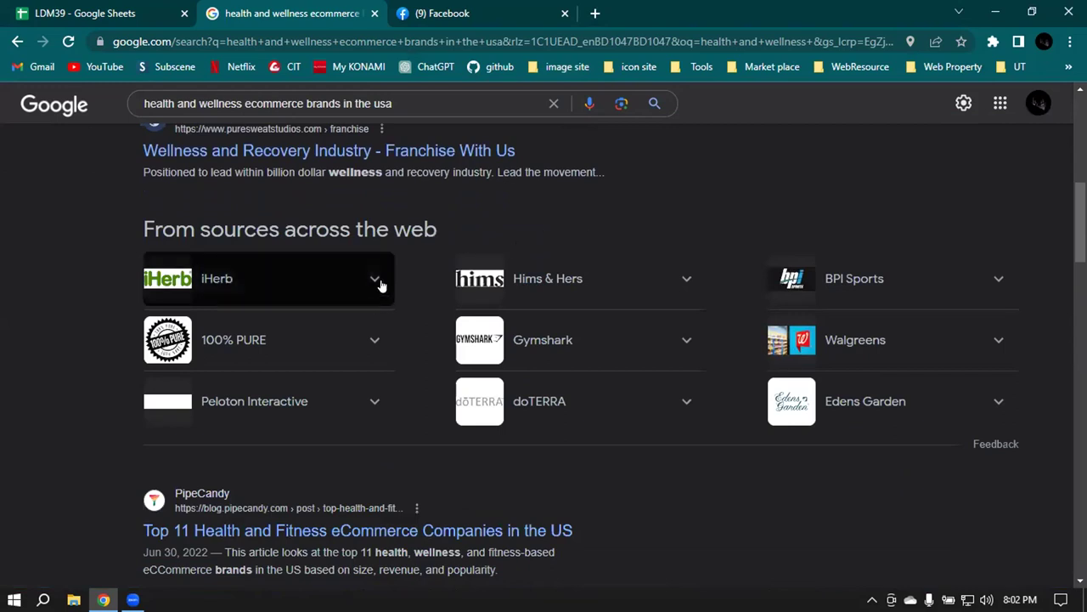
pyautogui.scroll(-1, 691, 275)
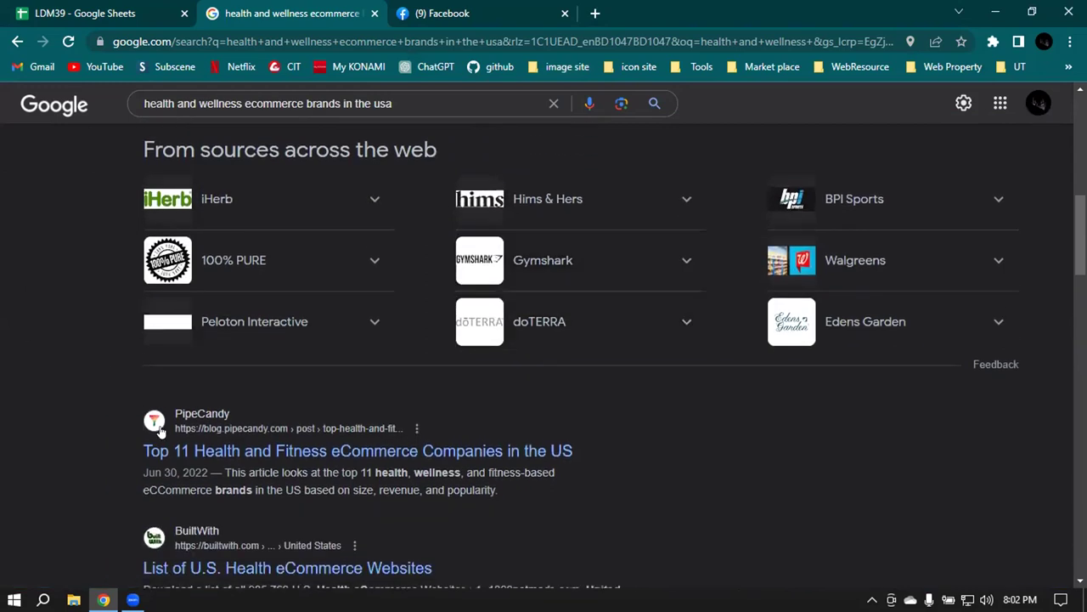
pyautogui.click(375, 202)
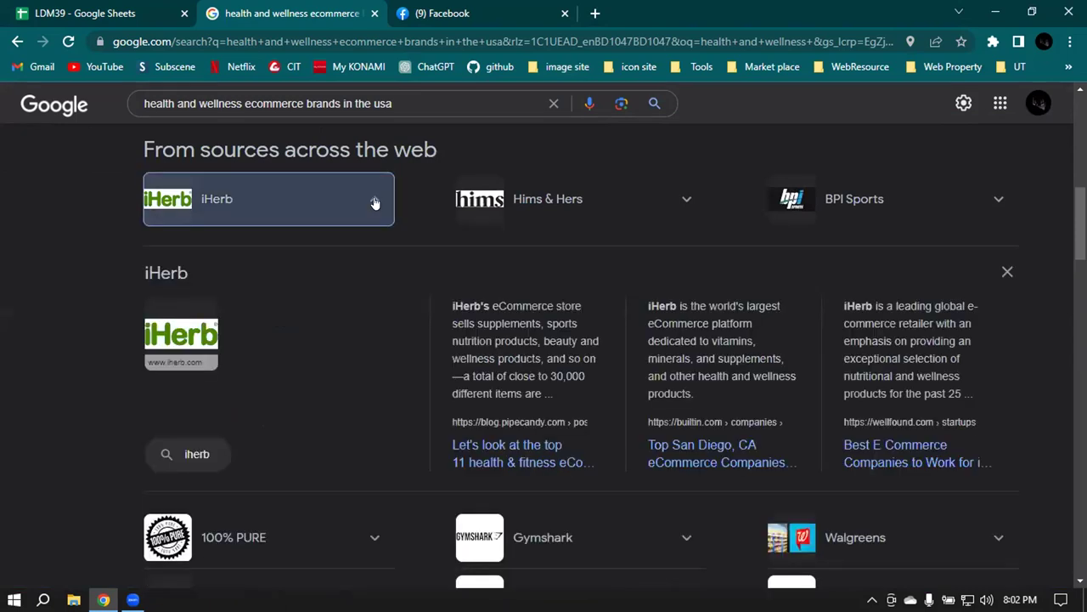
pyautogui.rightClick(179, 338)
pyautogui.click(702, 139)
pyautogui.click(668, 198)
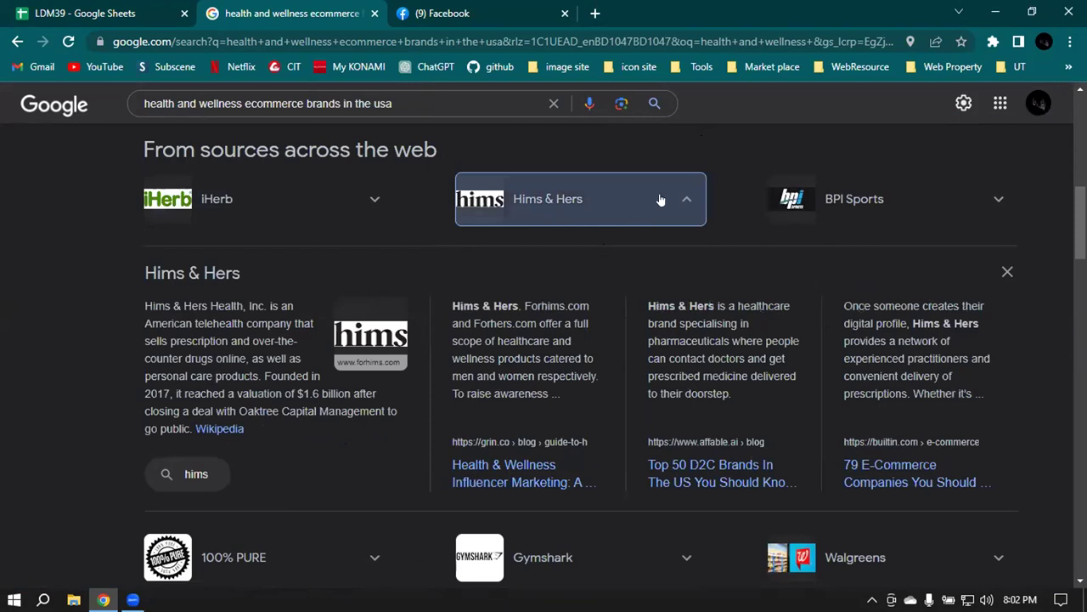
pyautogui.click(686, 199)
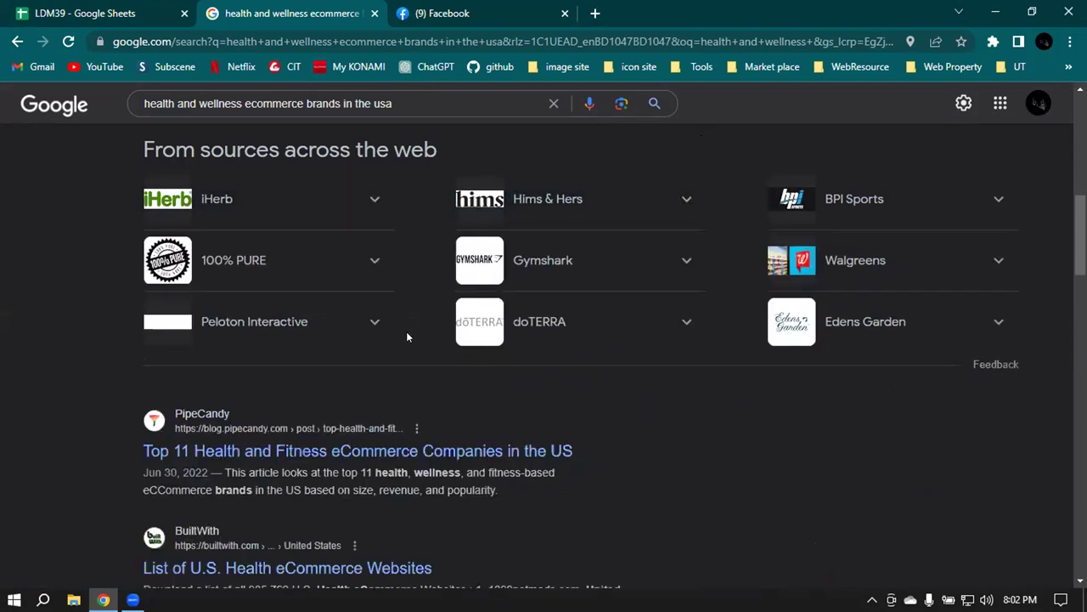
# Step: Open the PipeCandy 'Top 11 Health and Fitness eCommerce Companies' article in a new tab
pyautogui.scroll(-2, 406, 337)
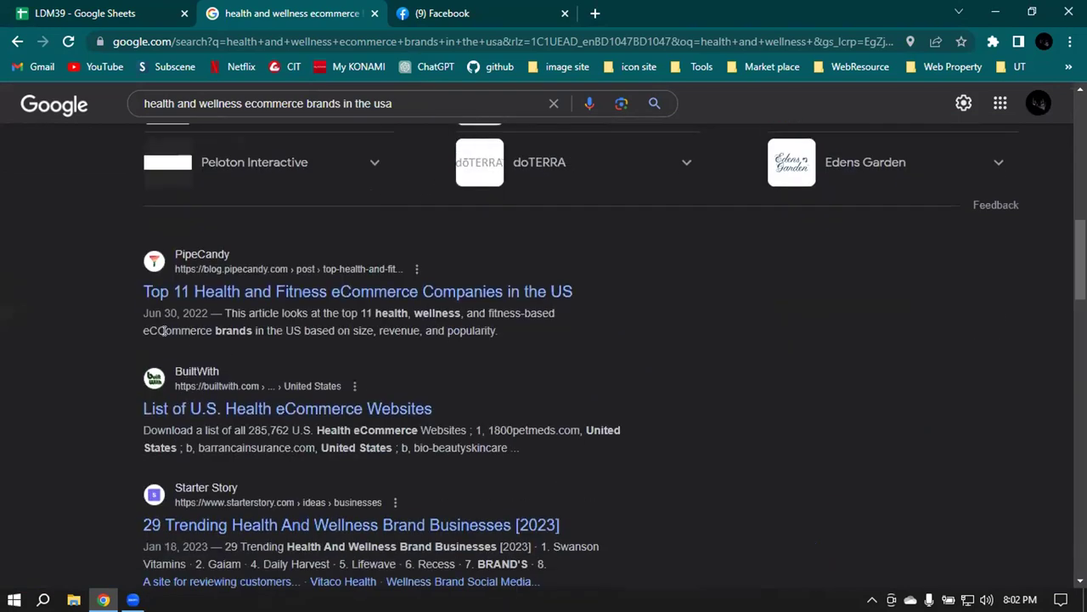
pyautogui.rightClick(273, 294)
pyautogui.click(320, 309)
# Step: Close the Facebook tab and scroll the PipeCandy article down to the Walgreens entry
pyautogui.click(665, 9)
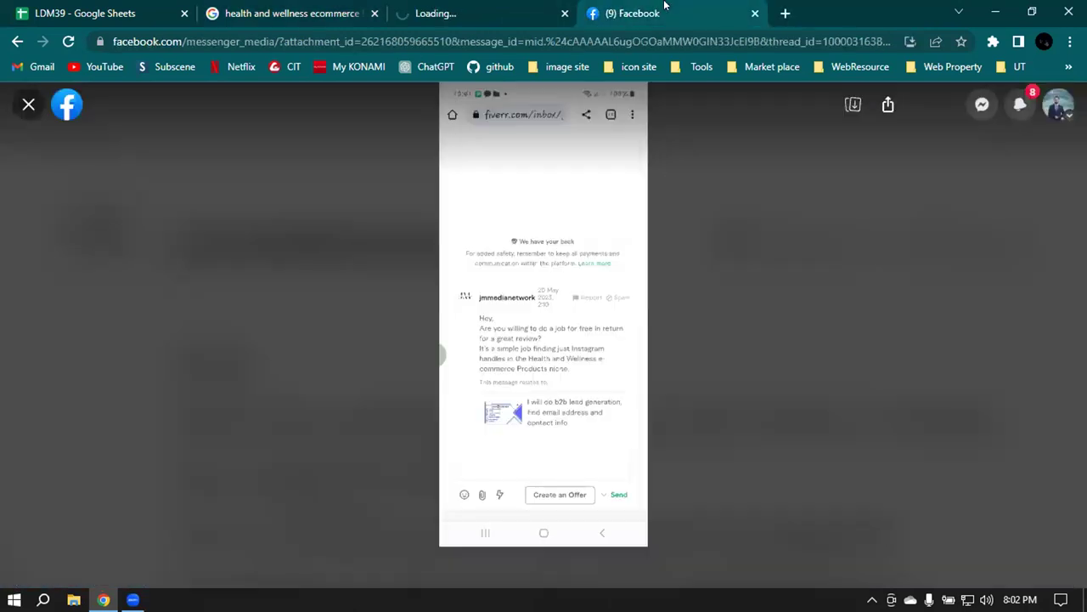
pyautogui.click(754, 13)
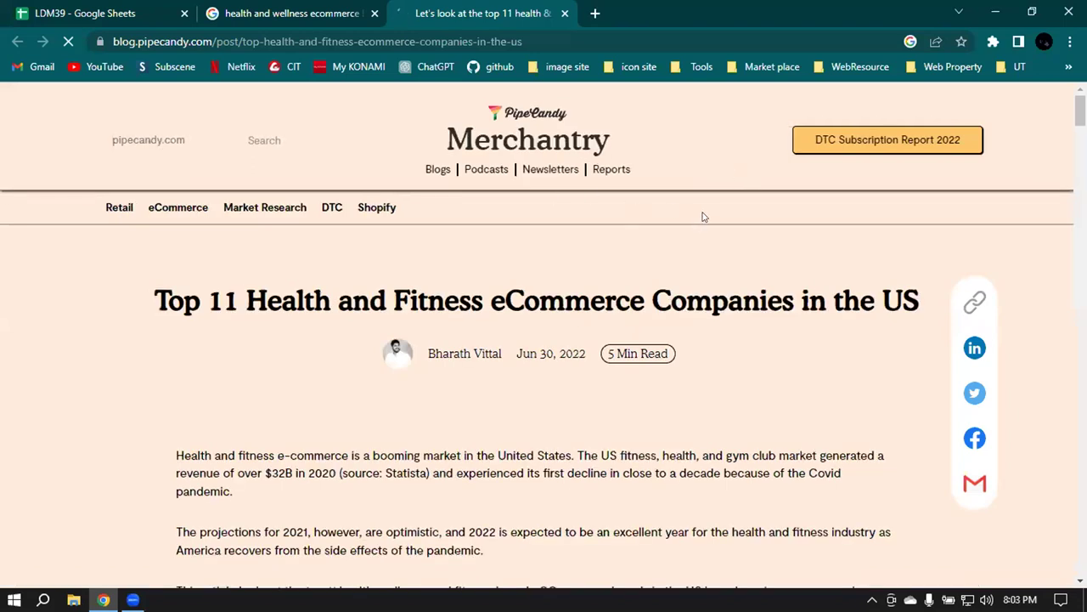
pyautogui.scroll(-1, 703, 217)
pyautogui.scroll(-10, 706, 223)
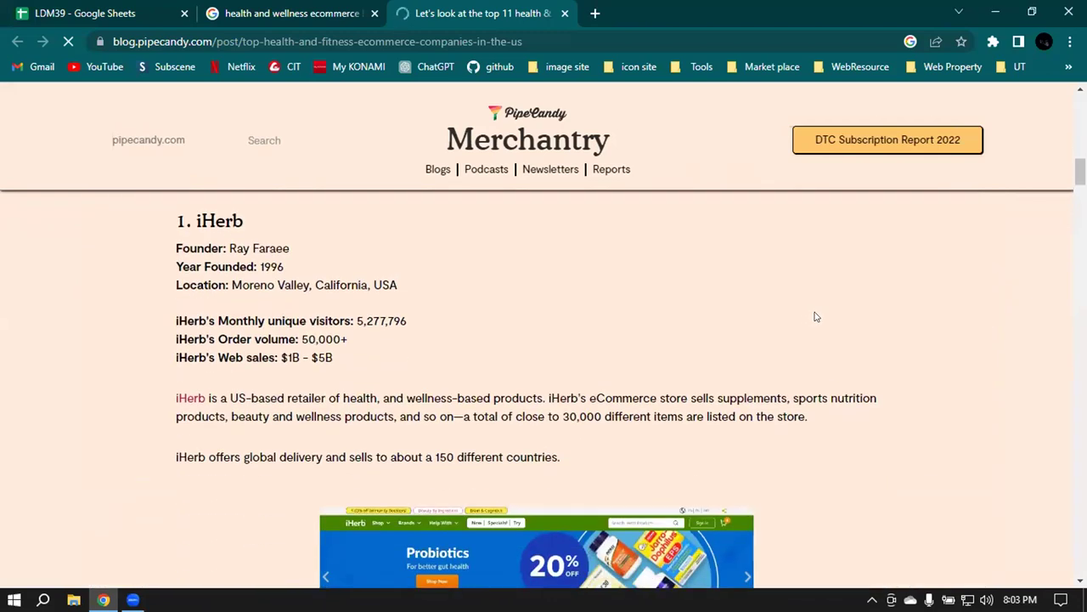
pyautogui.scroll(-6, 814, 316)
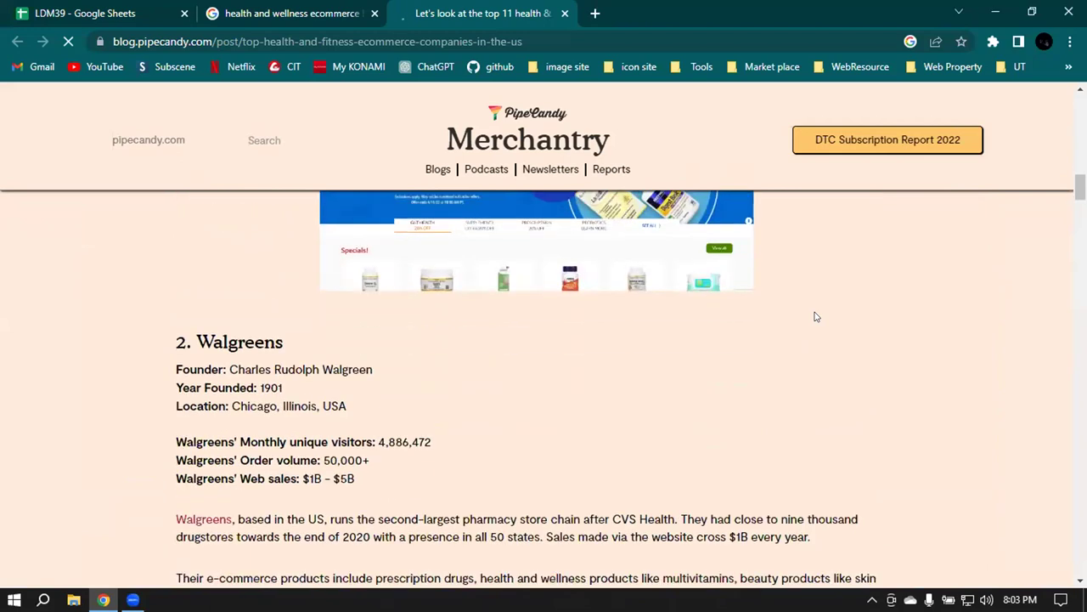
pyautogui.scroll(-2, 814, 316)
pyautogui.scroll(2, 814, 316)
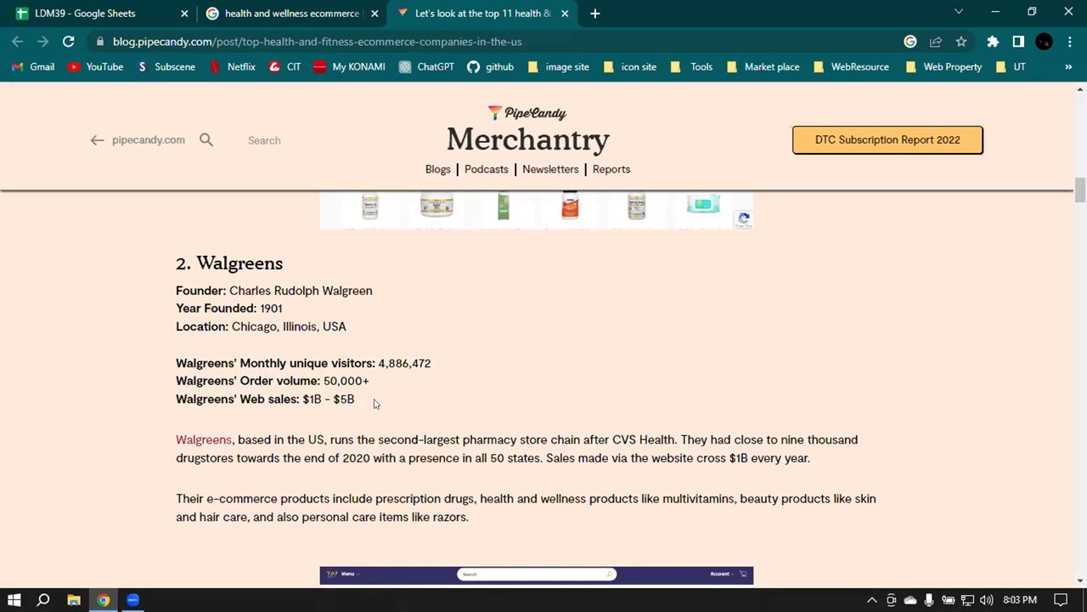
pyautogui.scroll(-3, 425, 400)
pyautogui.scroll(4, 416, 390)
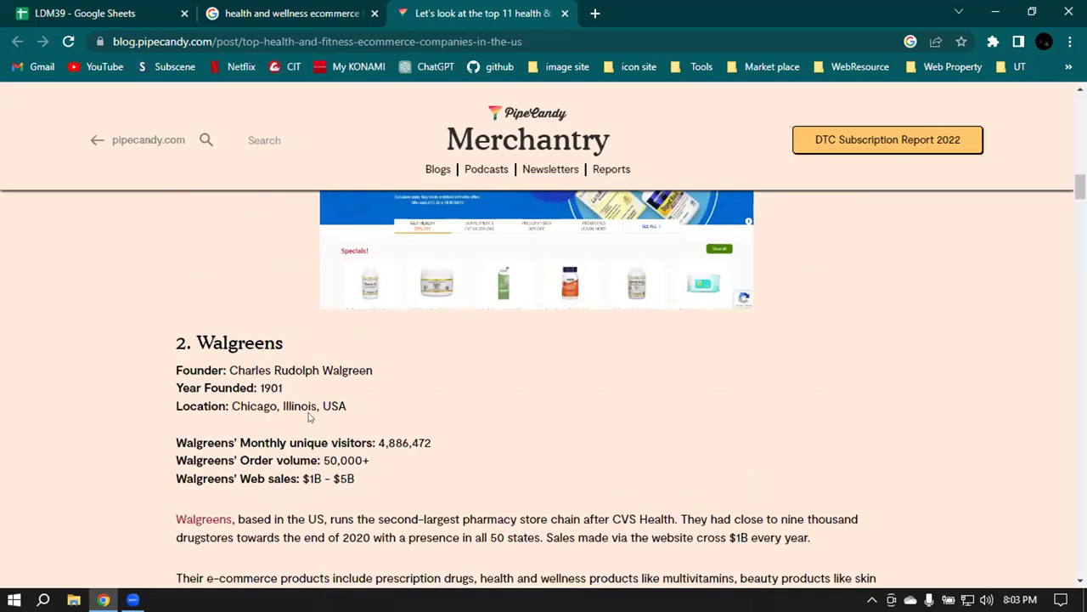
pyautogui.scroll(-1, 309, 416)
# Step: Back on the Google results, look through the search filter and time range options
pyautogui.click(311, 11)
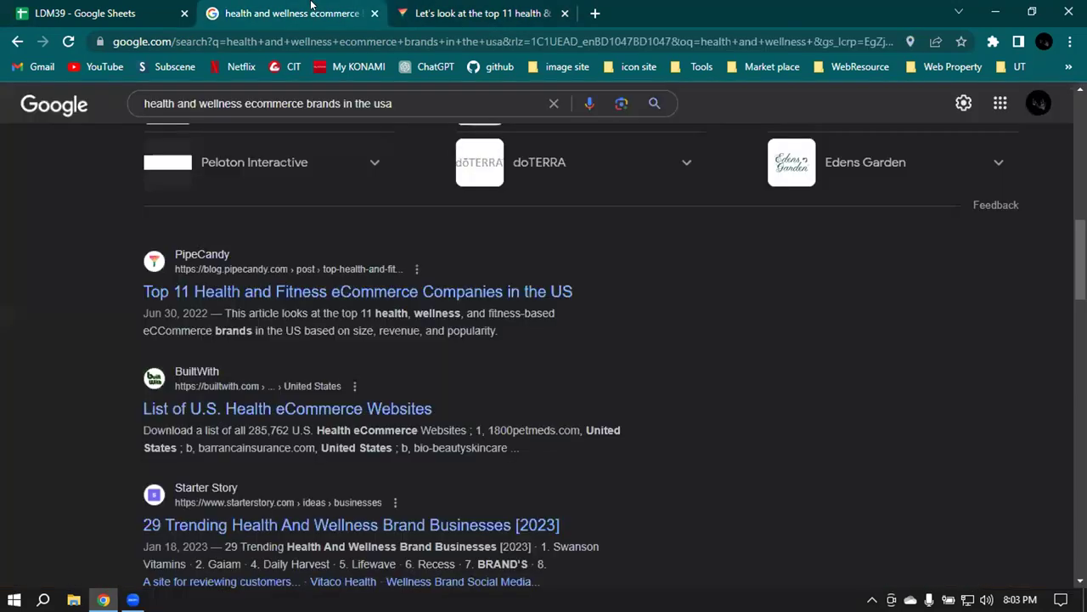
pyautogui.scroll(6, 681, 380)
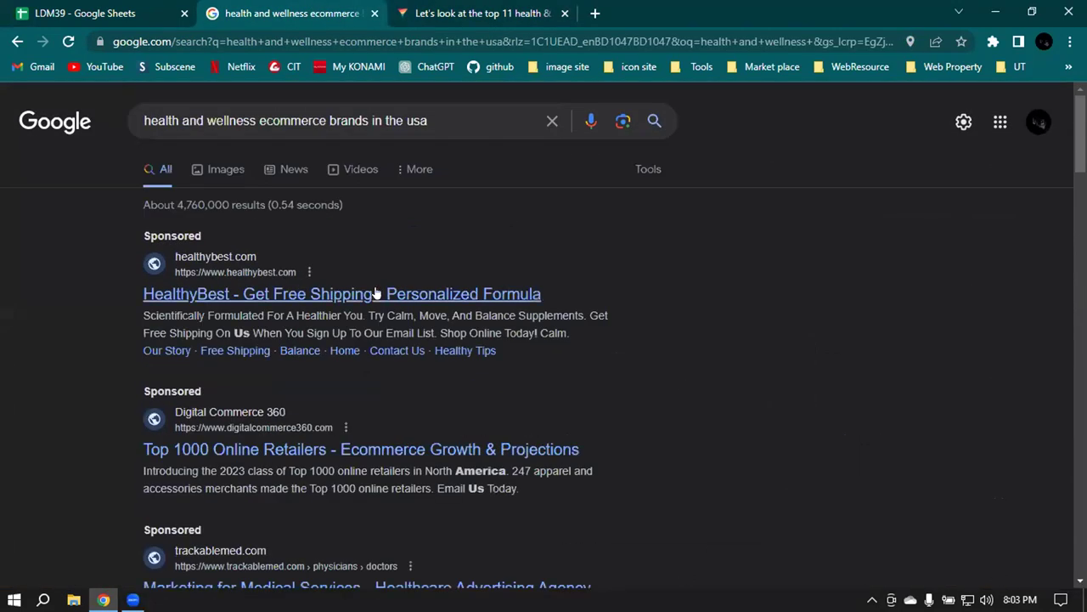
pyautogui.scroll(-15, 373, 293)
pyautogui.scroll(-3, 553, 286)
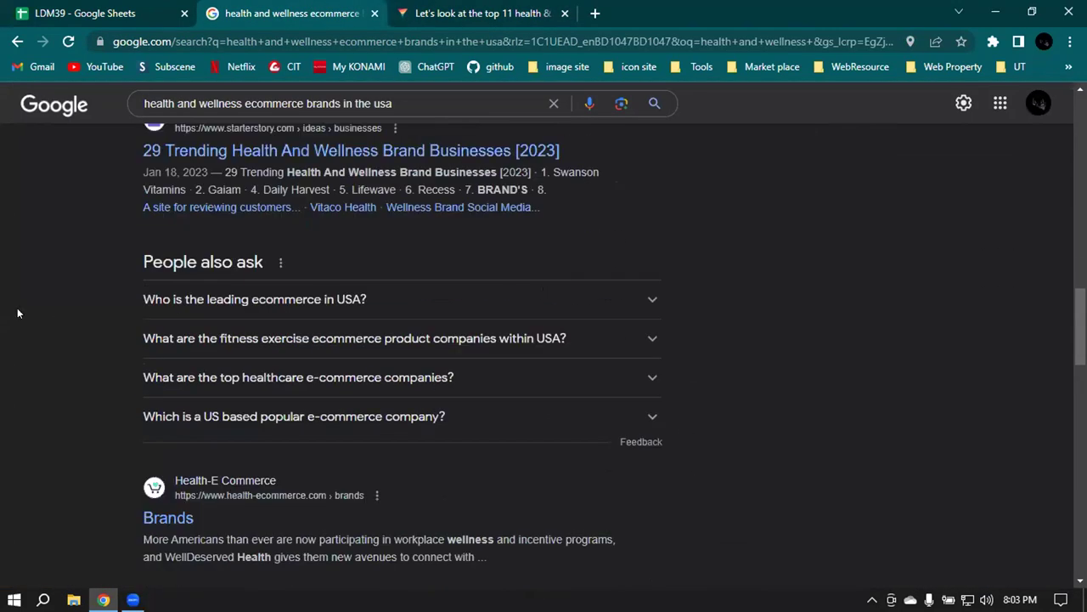
pyautogui.scroll(-3, 337, 328)
pyautogui.scroll(-3, 280, 374)
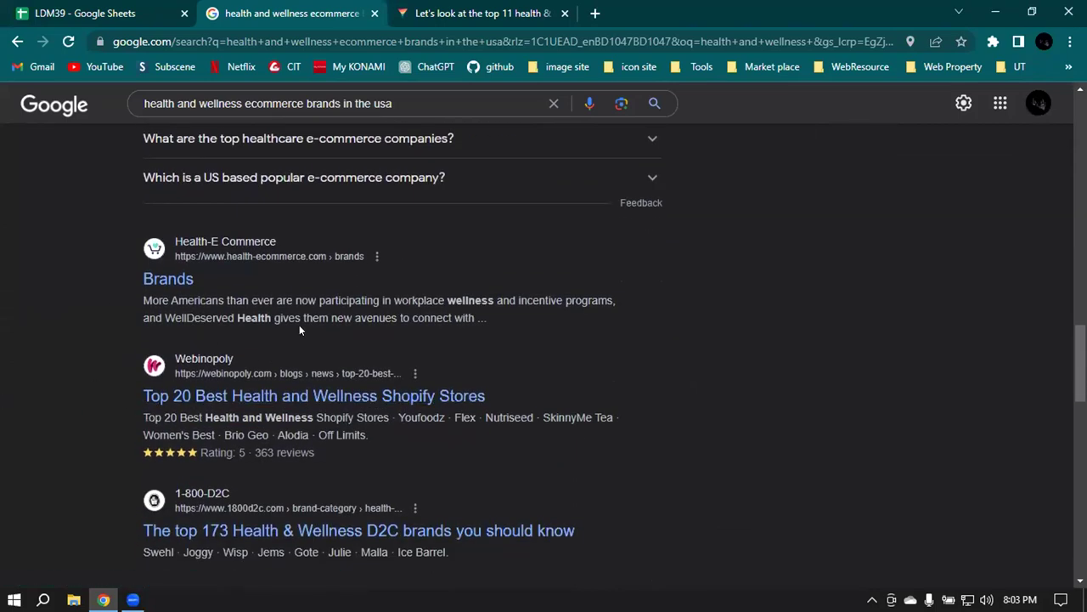
pyautogui.scroll(20, 378, 416)
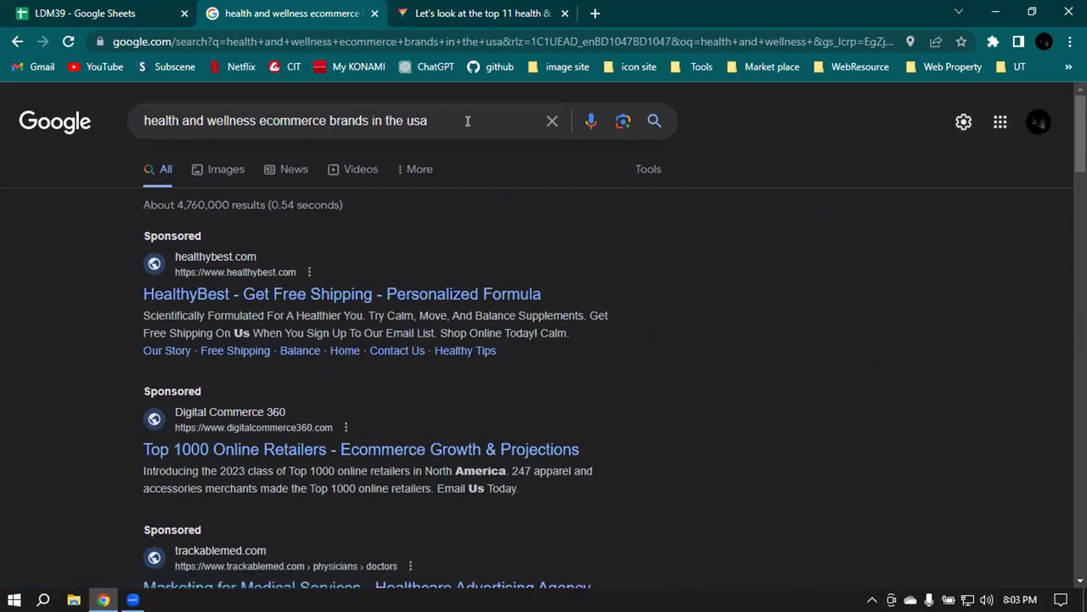
pyautogui.click(648, 169)
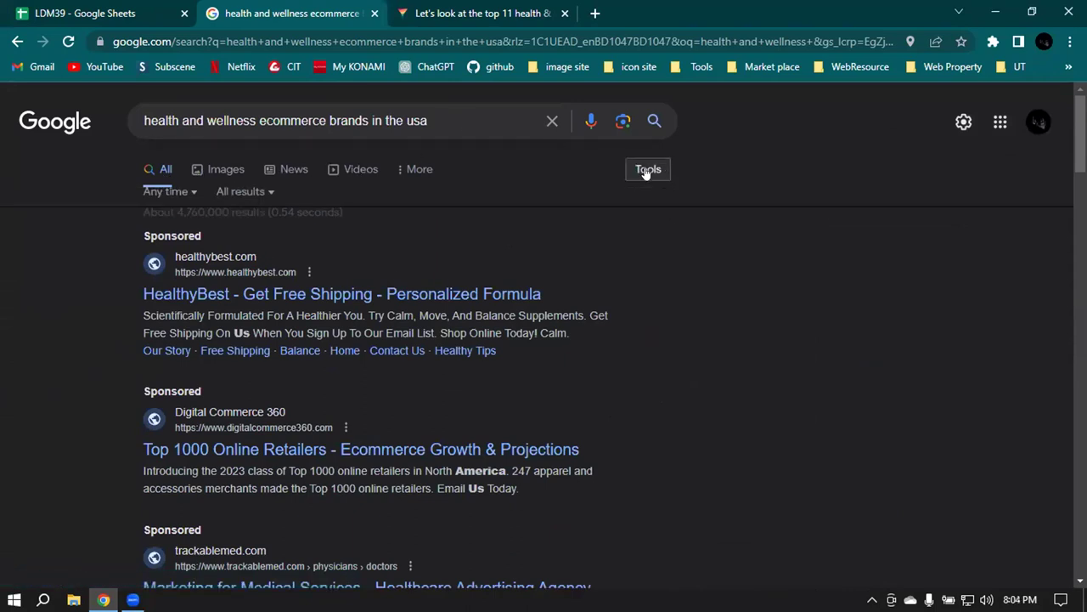
pyautogui.click(249, 207)
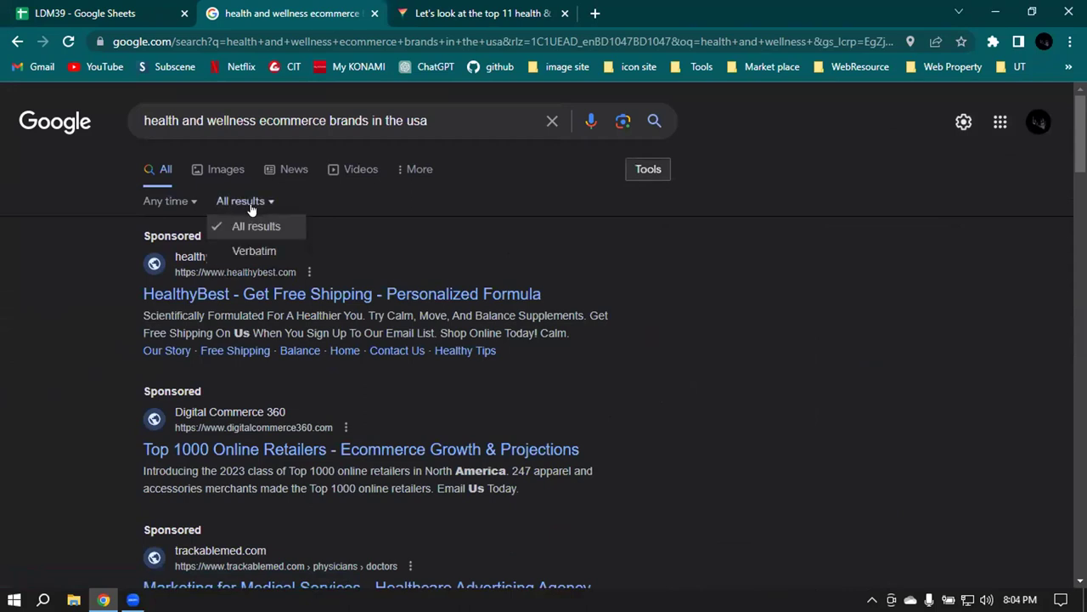
pyautogui.click(170, 204)
pyautogui.click(893, 175)
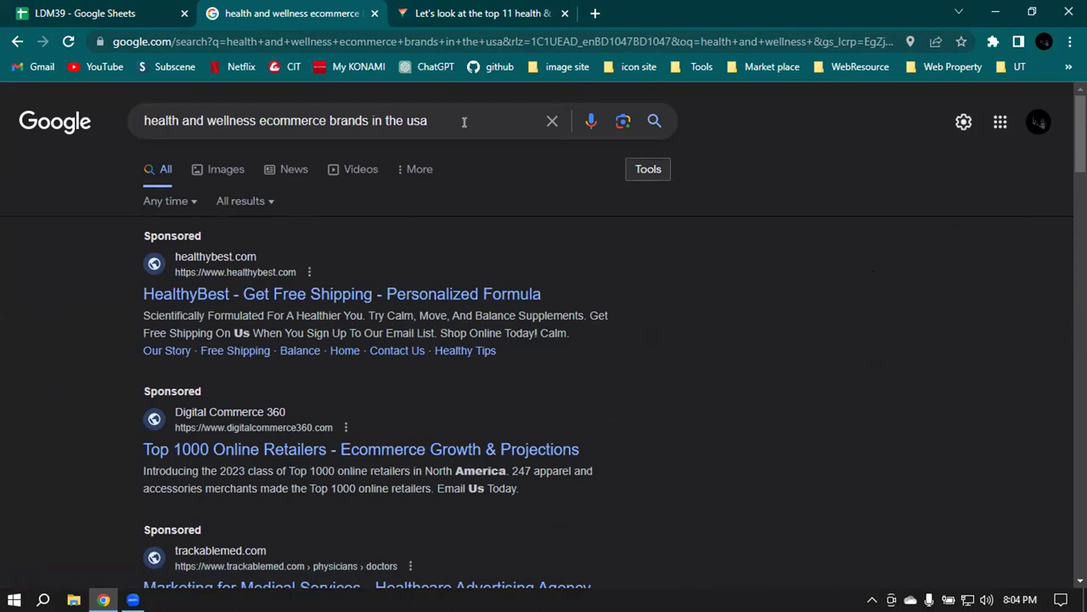
# Step: Rerun the search as 'health and wellness ecommerce brands in usa', select the query, and open a new tab
pyautogui.click(401, 121)
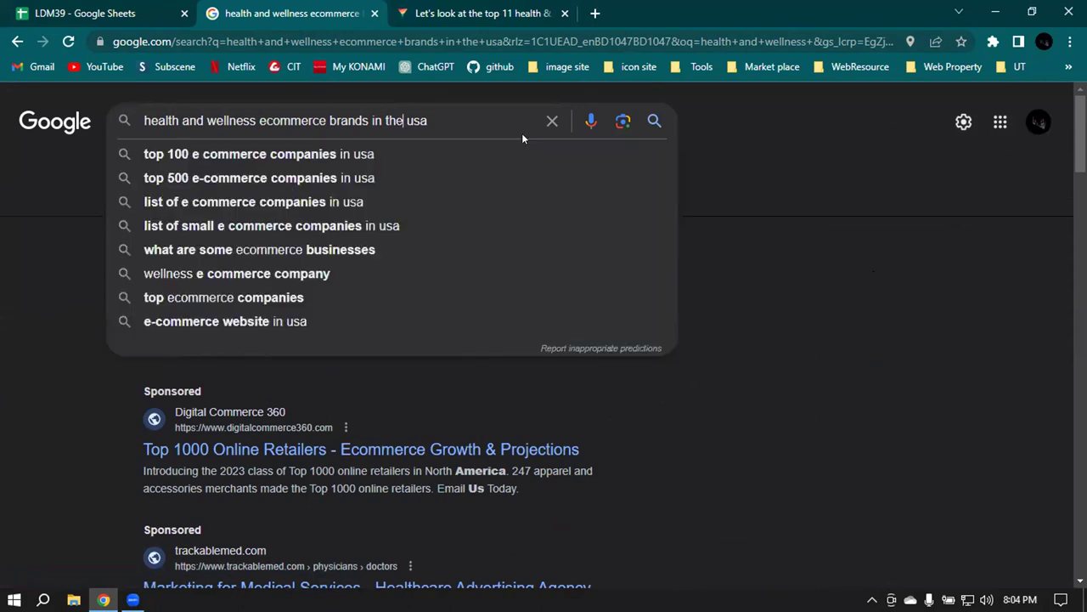
pyautogui.press('BackSpace')
pyautogui.press('BackSpace')
pyautogui.press('BackSpace')
pyautogui.press('BackSpace')
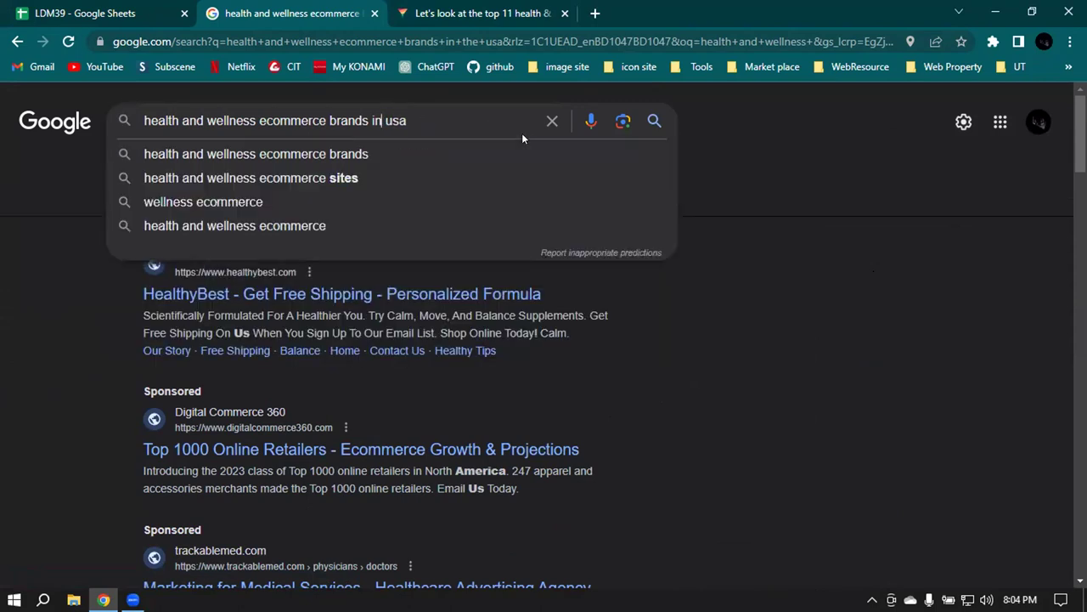
pyautogui.press('Return')
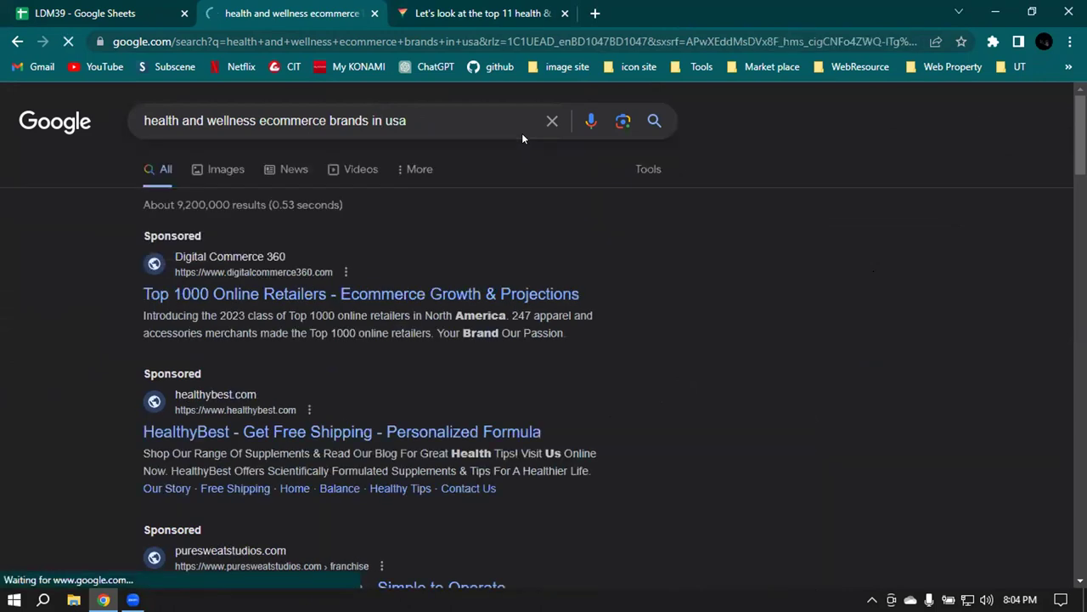
pyautogui.tripleClick(433, 121)
pyautogui.hotkey('ctrl', 'c')
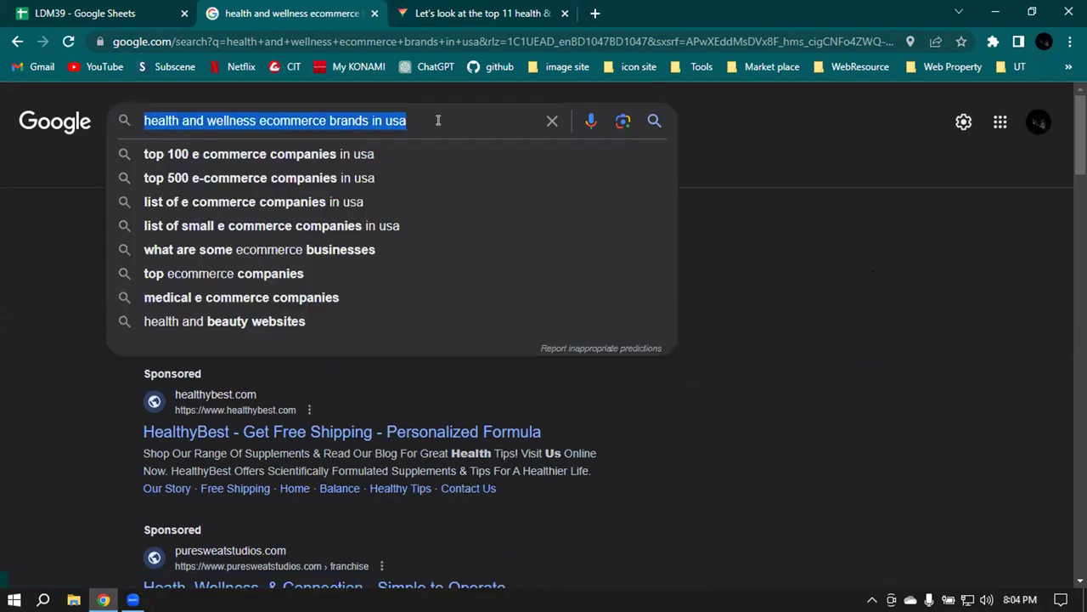
pyautogui.click(594, 14)
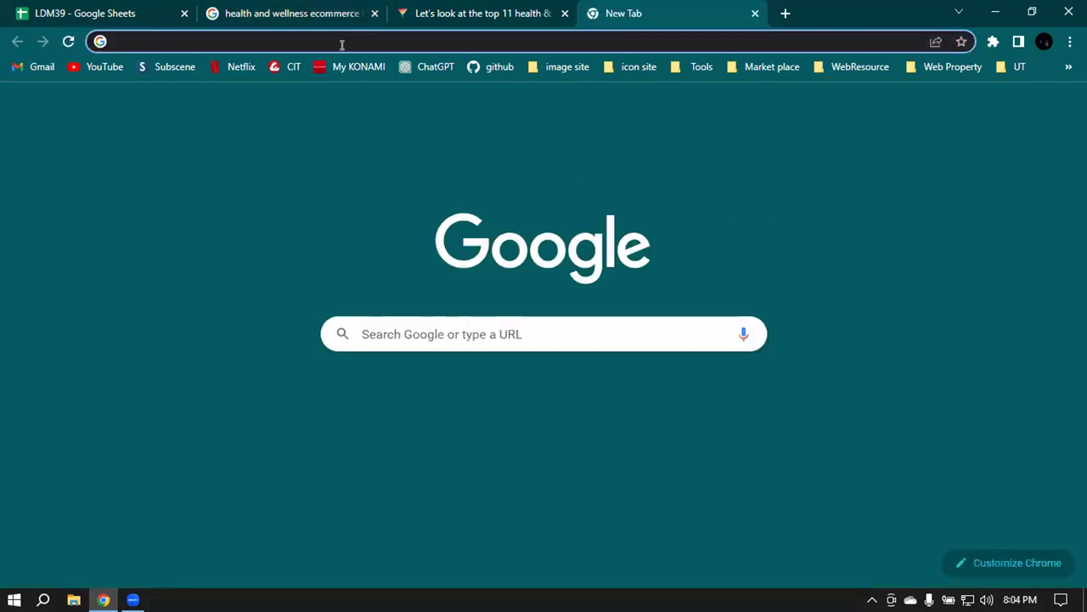
# Step: Reach Google Maps via a 'google map' search and search Maps for the pasted wellness ecommerce query
pyautogui.write('google ')
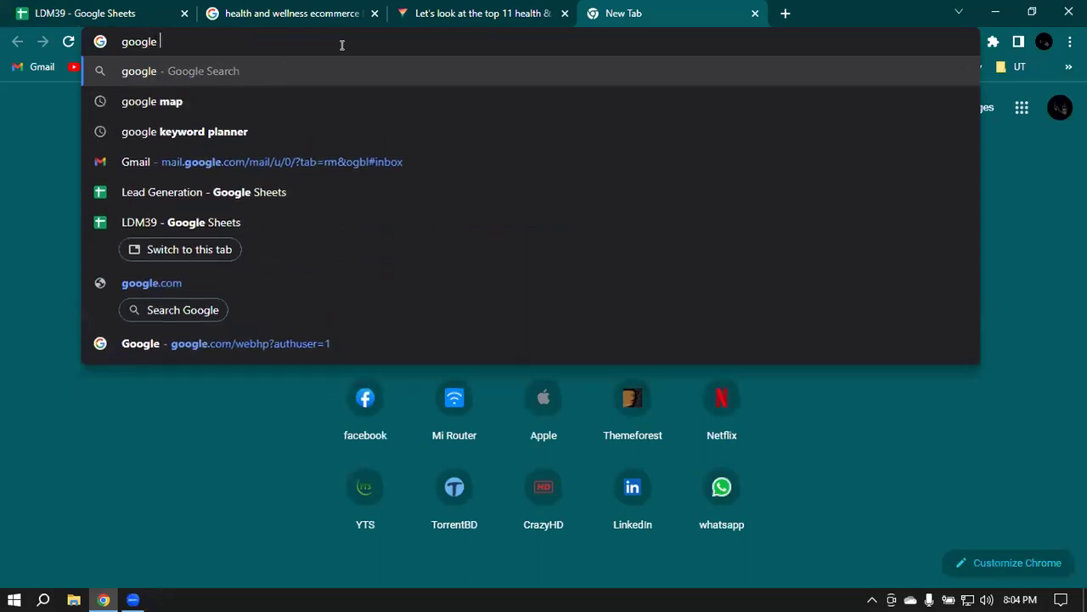
pyautogui.write('map')
pyautogui.press('Return')
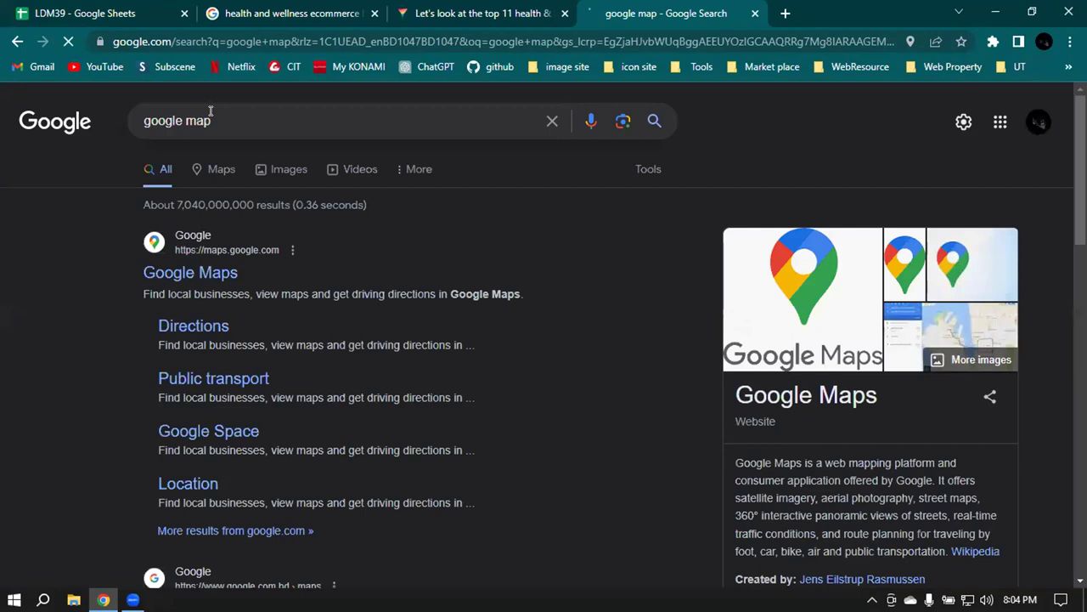
pyautogui.click(544, 204)
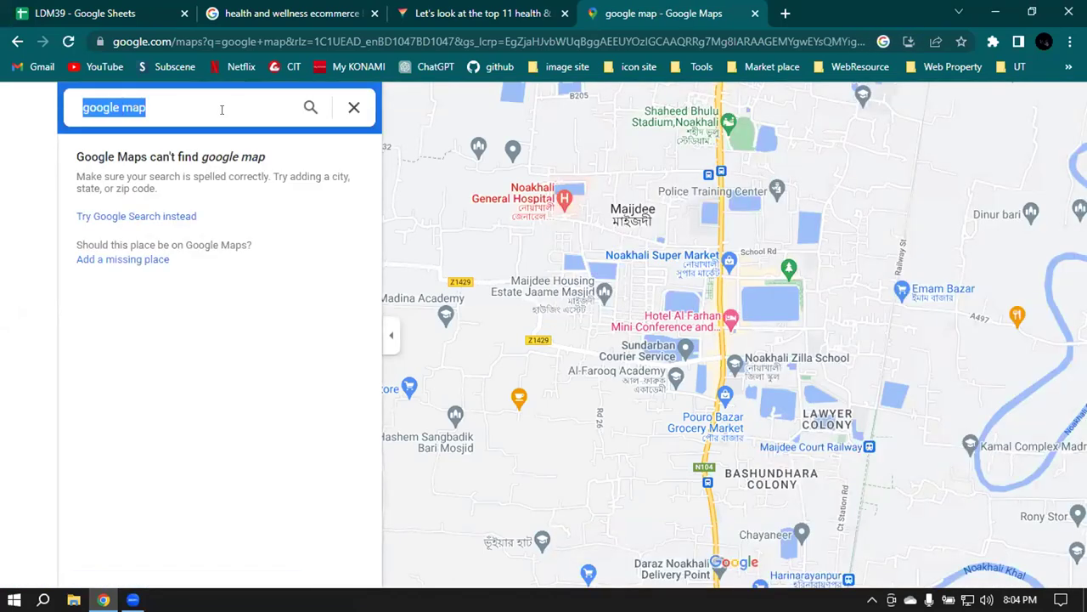
pyautogui.hotkey('ctrl', 'v')
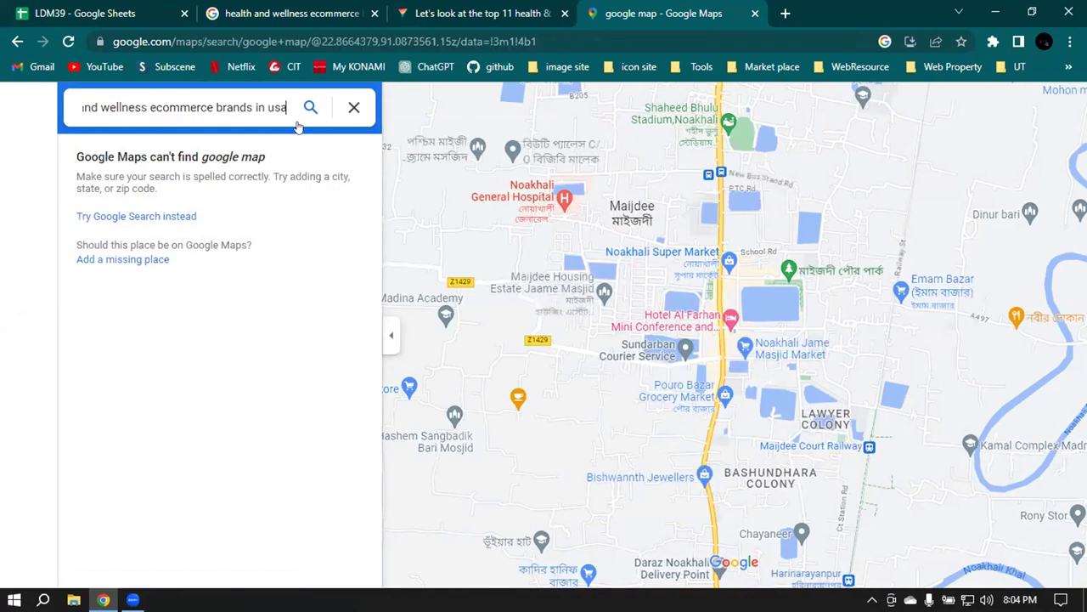
pyautogui.click(311, 107)
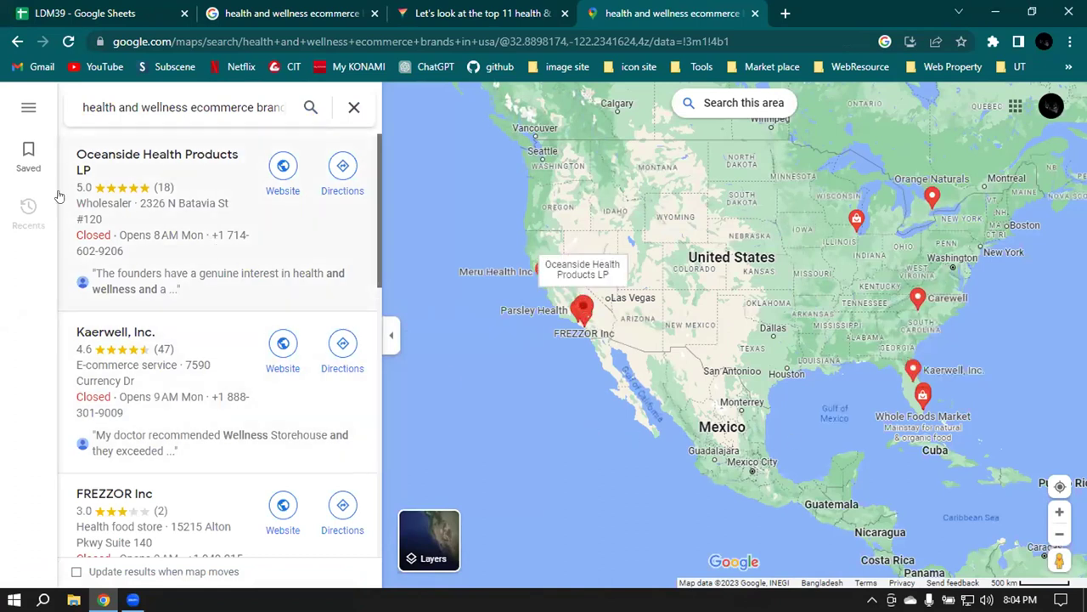
# Step: Open the Oceanside Health Products LP listing in its own tab and paste its name and rating into a new tab
pyautogui.rightClick(105, 156)
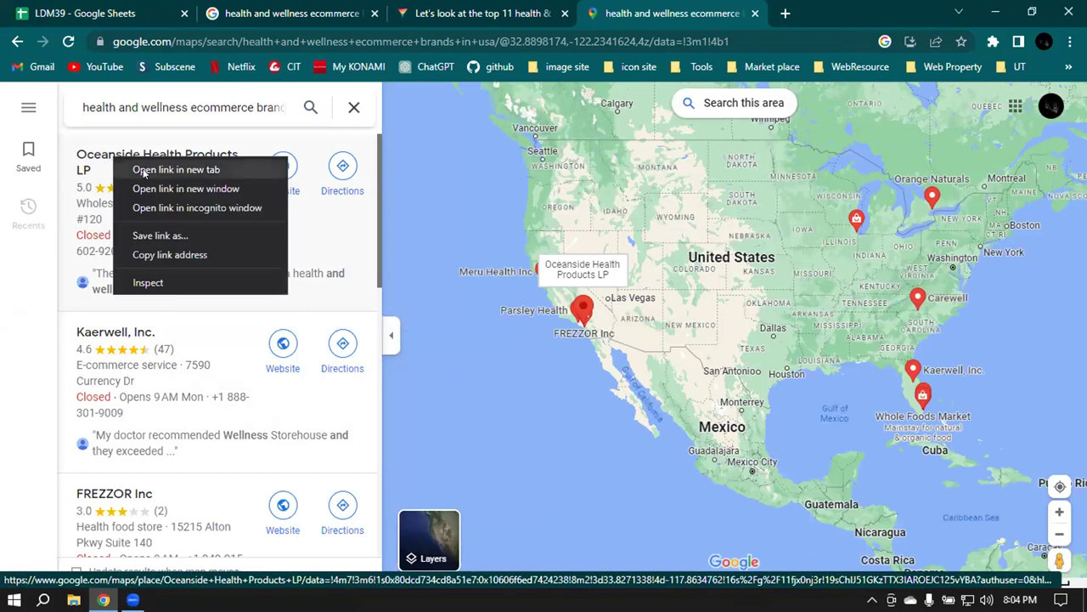
pyautogui.click(170, 164)
pyautogui.hotkey('ctrl', 'Tab')
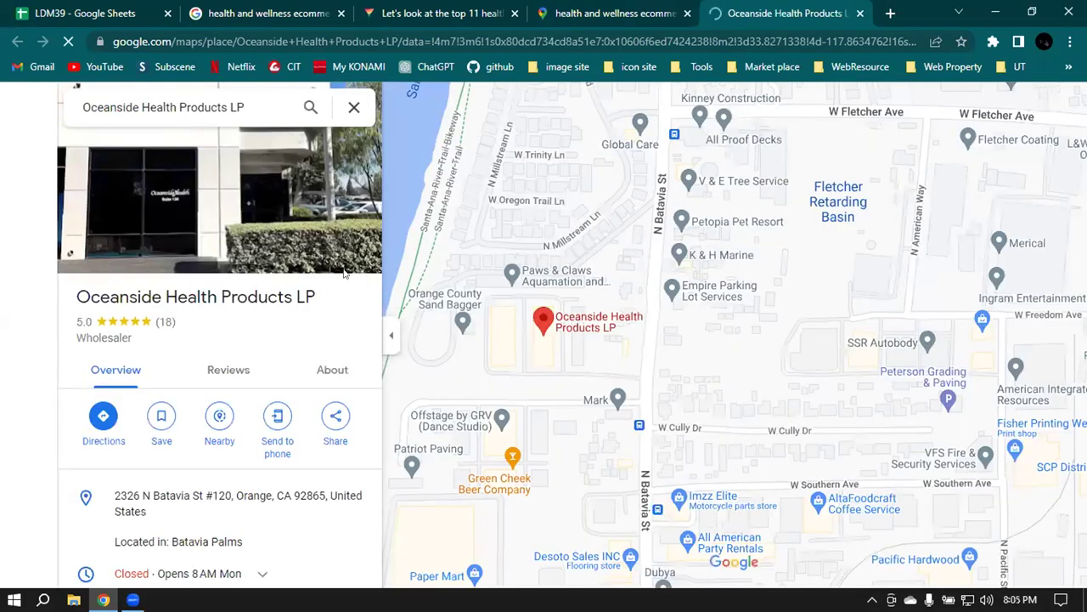
pyautogui.moveTo(76, 295); pyautogui.dragTo(255, 320)
pyautogui.hotkey('ctrl', 'c')
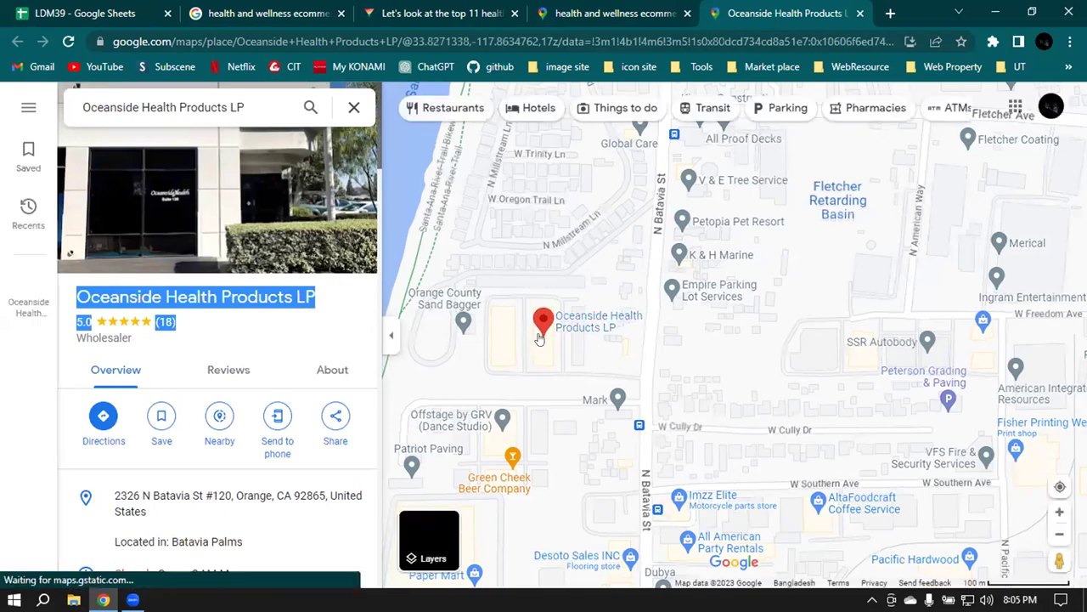
pyautogui.click(890, 12)
pyautogui.hotkey('ctrl', 'v')
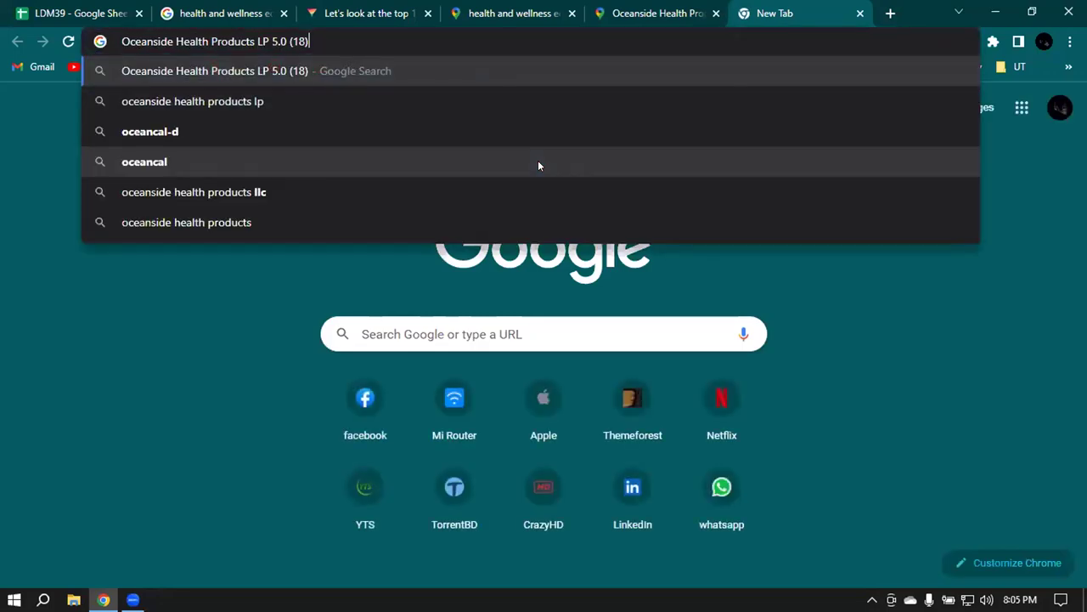
# Step: Search the pasted Oceanside details, open ocshealth.com and scroll through its services and partner brands
pyautogui.press('Return')
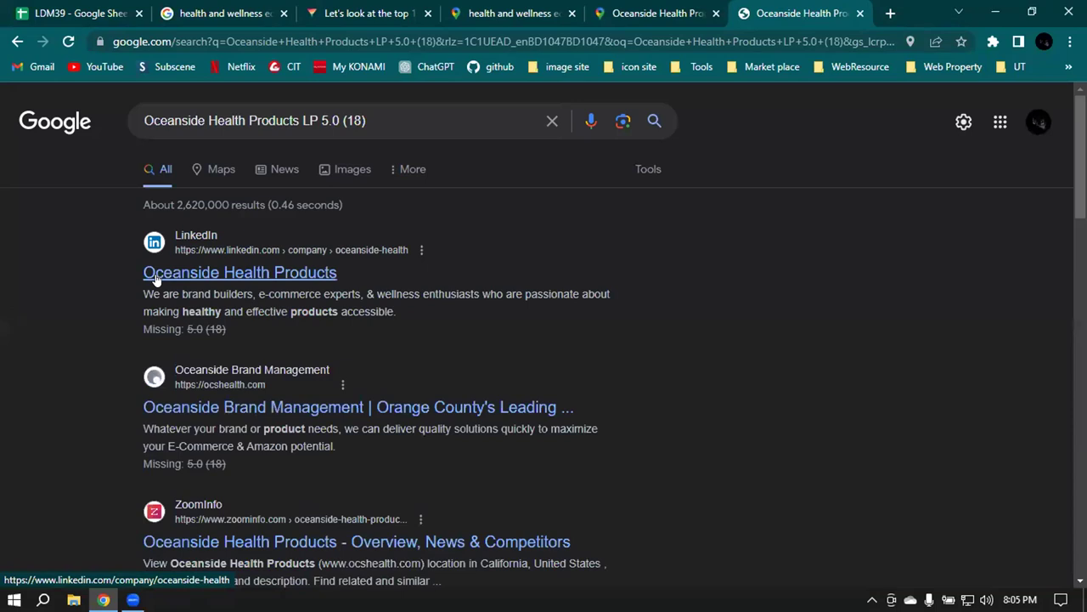
pyautogui.click(248, 370)
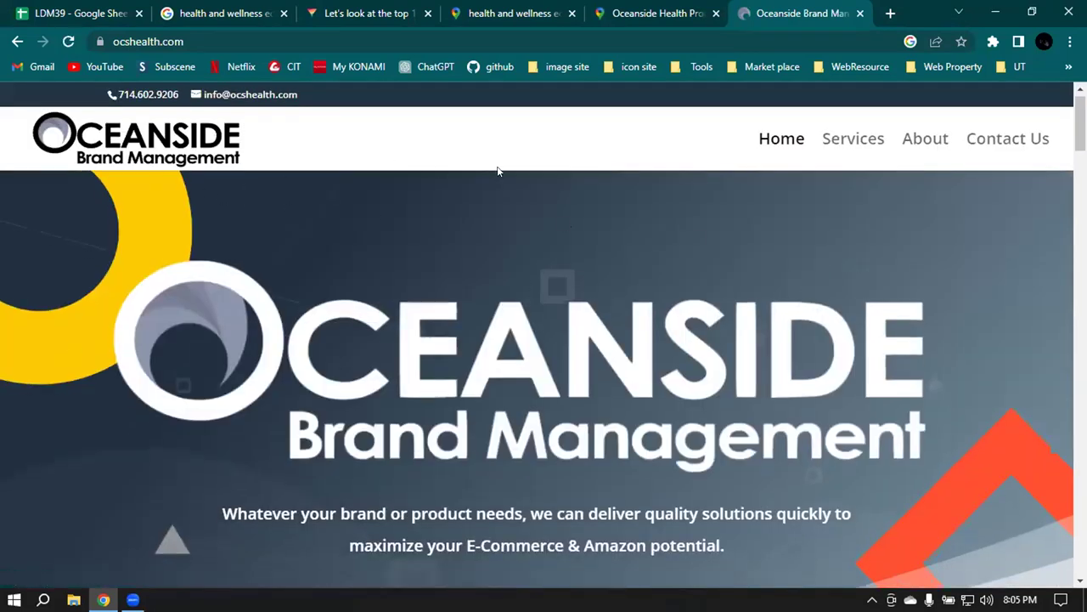
pyautogui.scroll(-15, 498, 170)
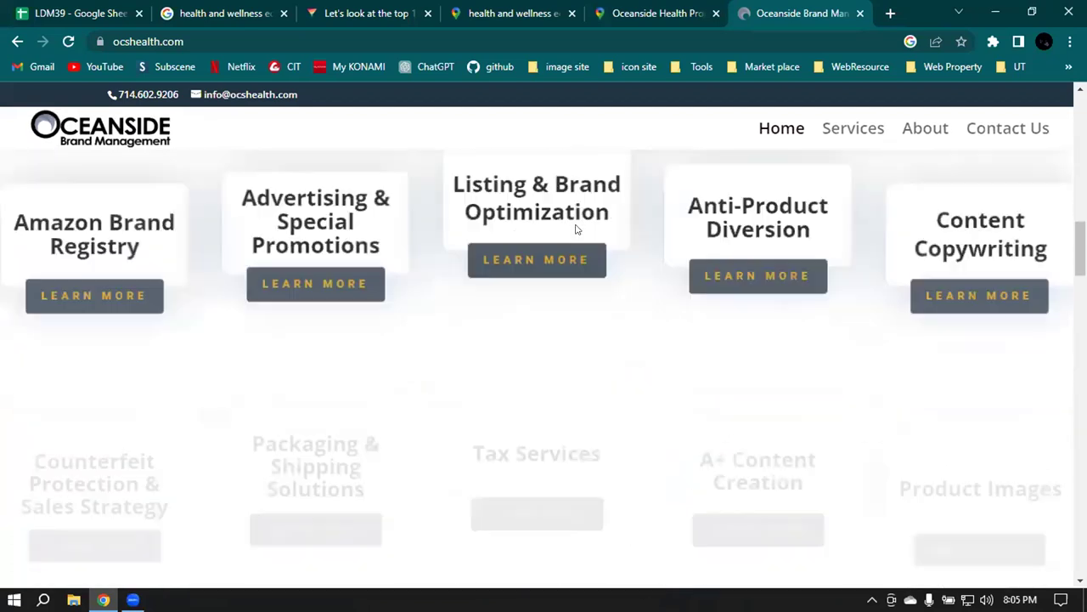
pyautogui.scroll(-3, 575, 229)
pyautogui.scroll(3, 73, 262)
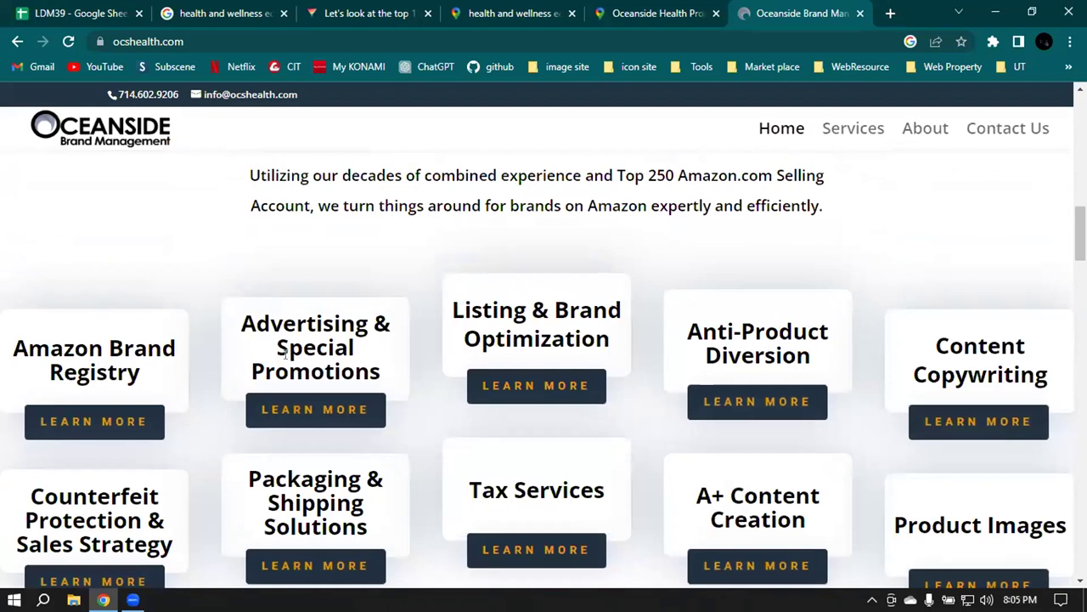
pyautogui.scroll(-10, 344, 356)
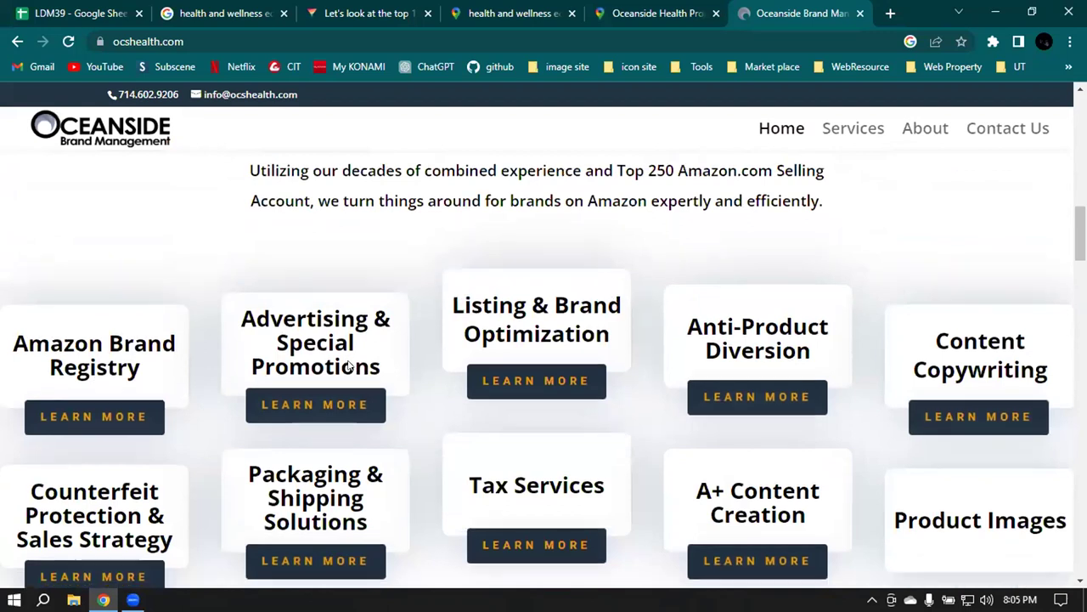
pyautogui.scroll(-1, 422, 351)
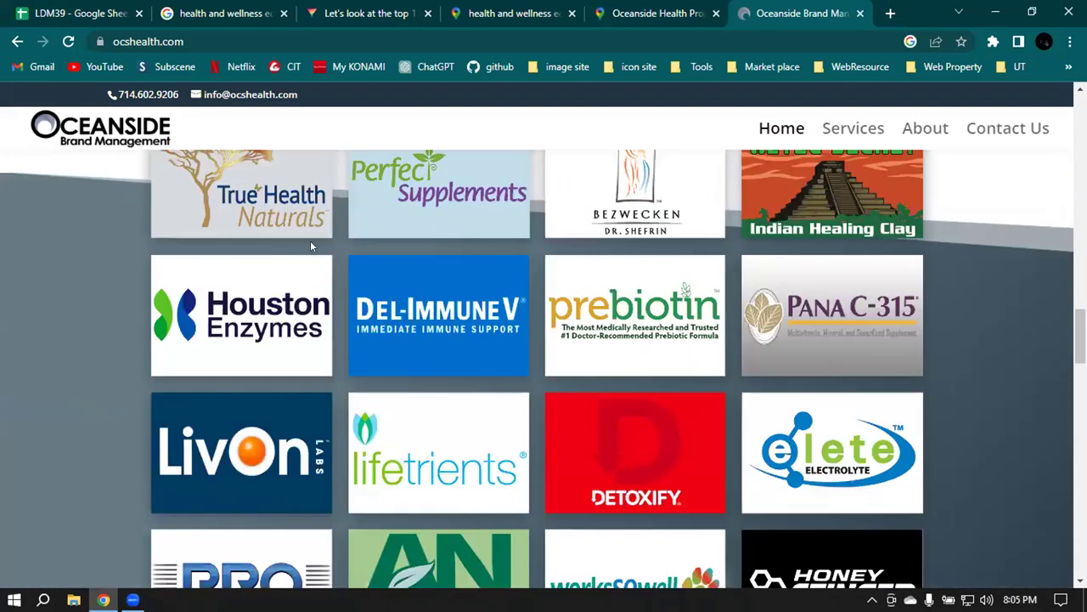
pyautogui.scroll(1, 310, 243)
pyautogui.scroll(-12, 891, 281)
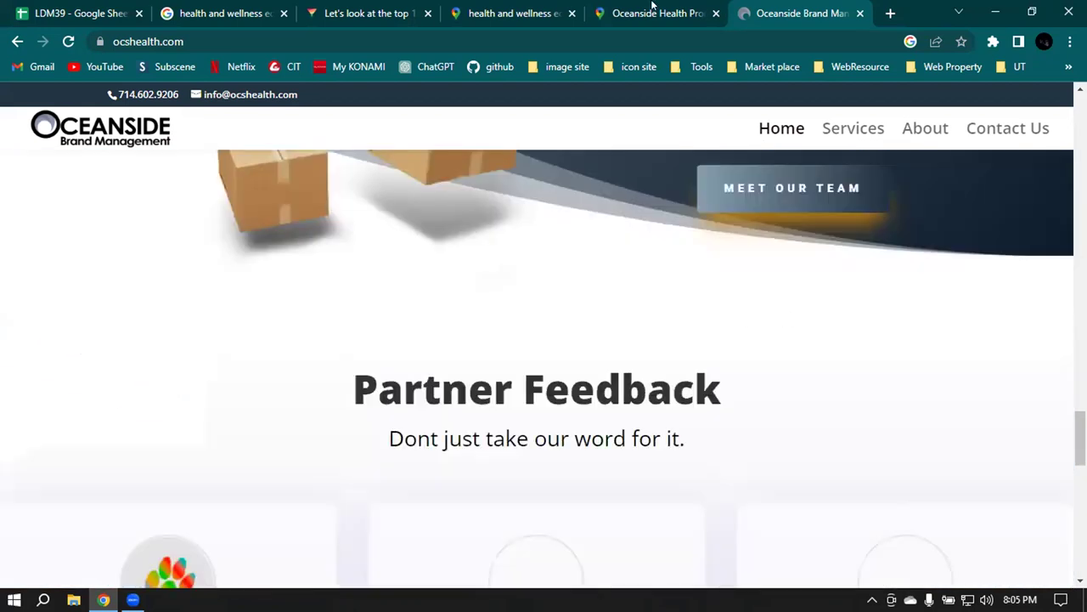
# Step: On the Oceanside Health Products LP Maps listing, select its name and view the About accessibility details
pyautogui.click(618, 7)
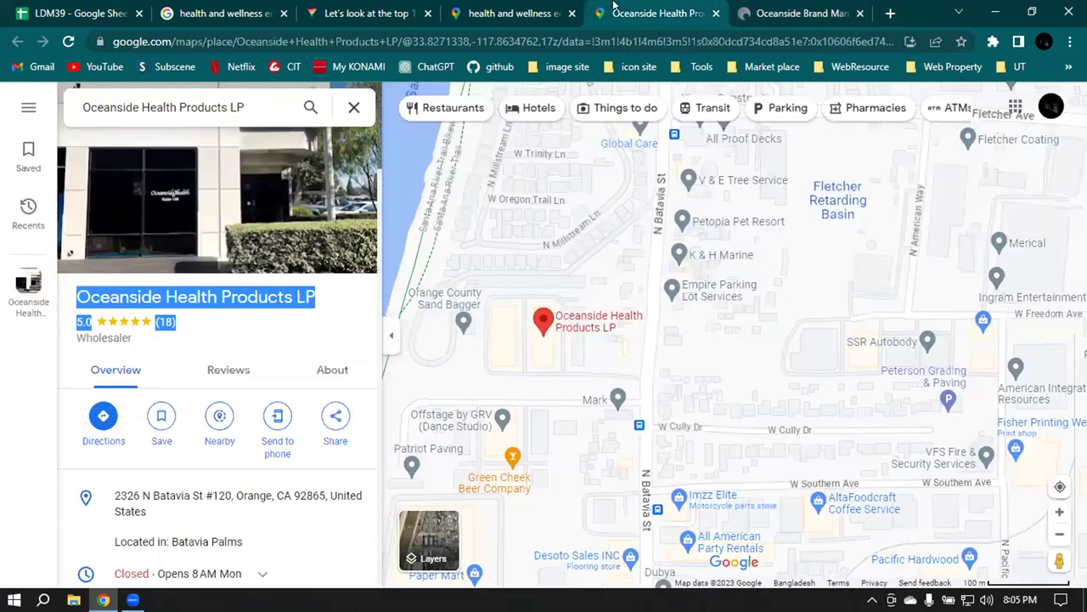
pyautogui.click(263, 337)
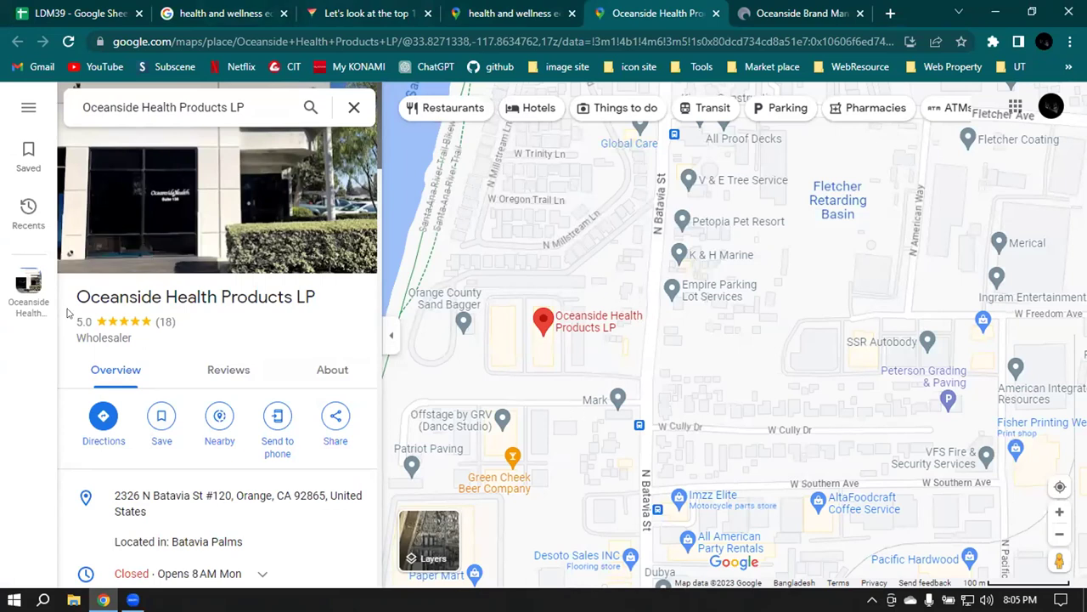
pyautogui.moveTo(76, 291); pyautogui.dragTo(341, 306)
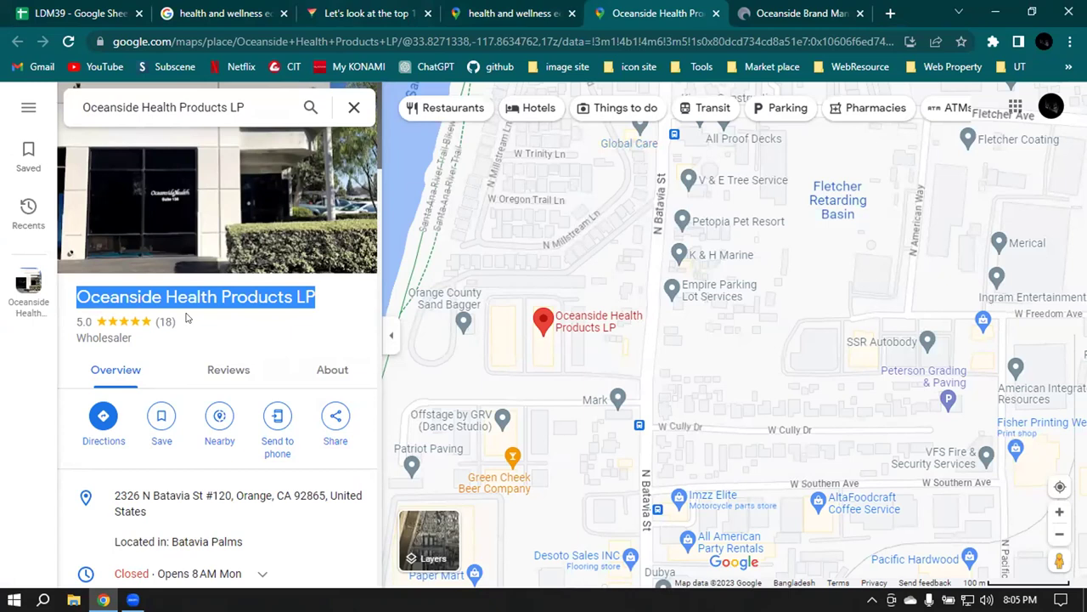
pyautogui.scroll(-2, 187, 317)
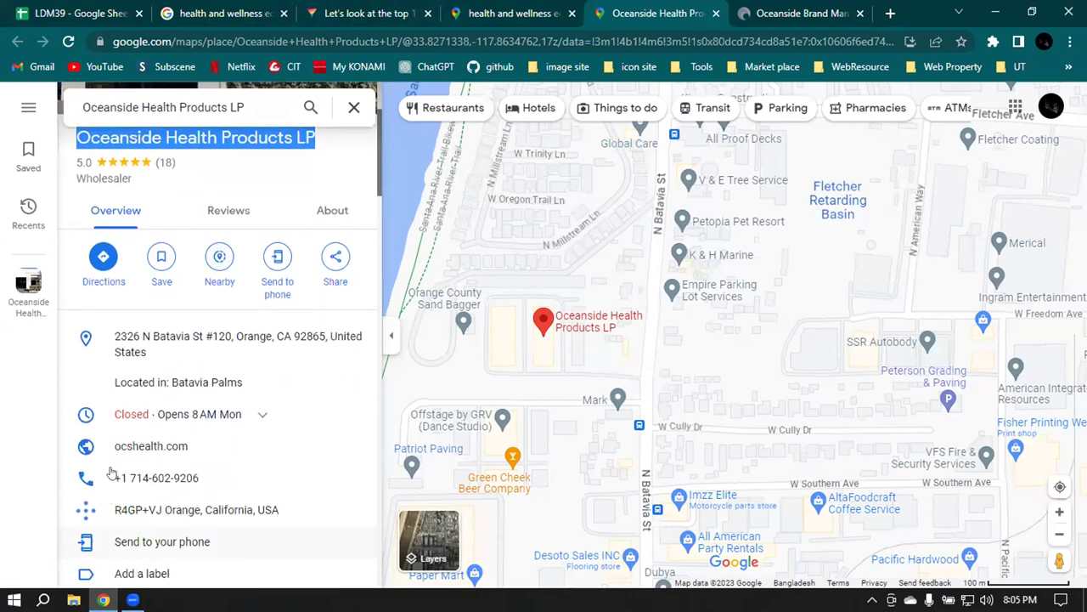
pyautogui.scroll(-2, 260, 436)
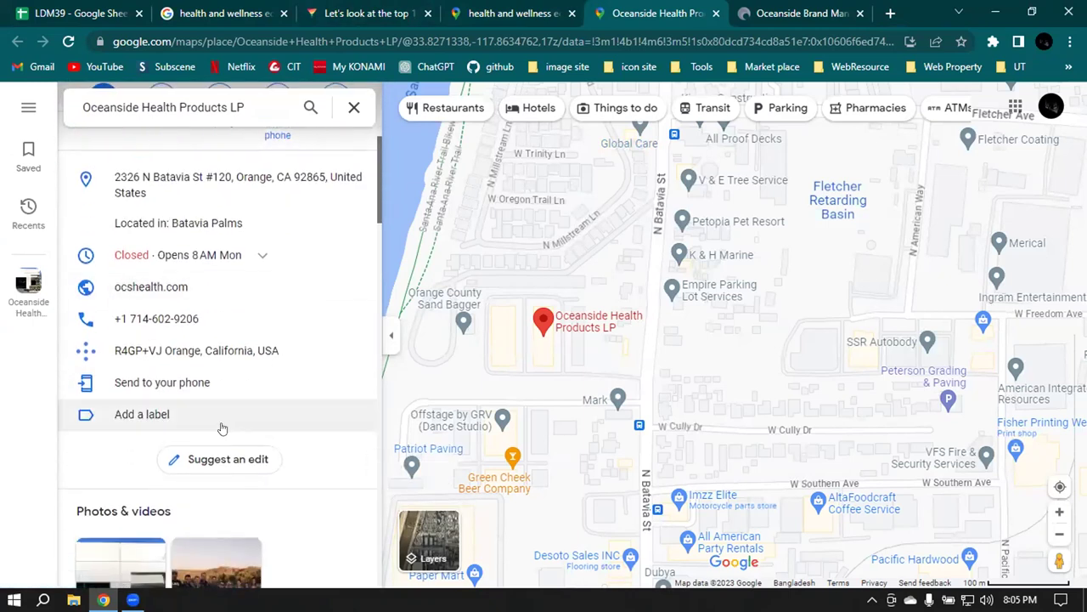
pyautogui.scroll(2, 331, 431)
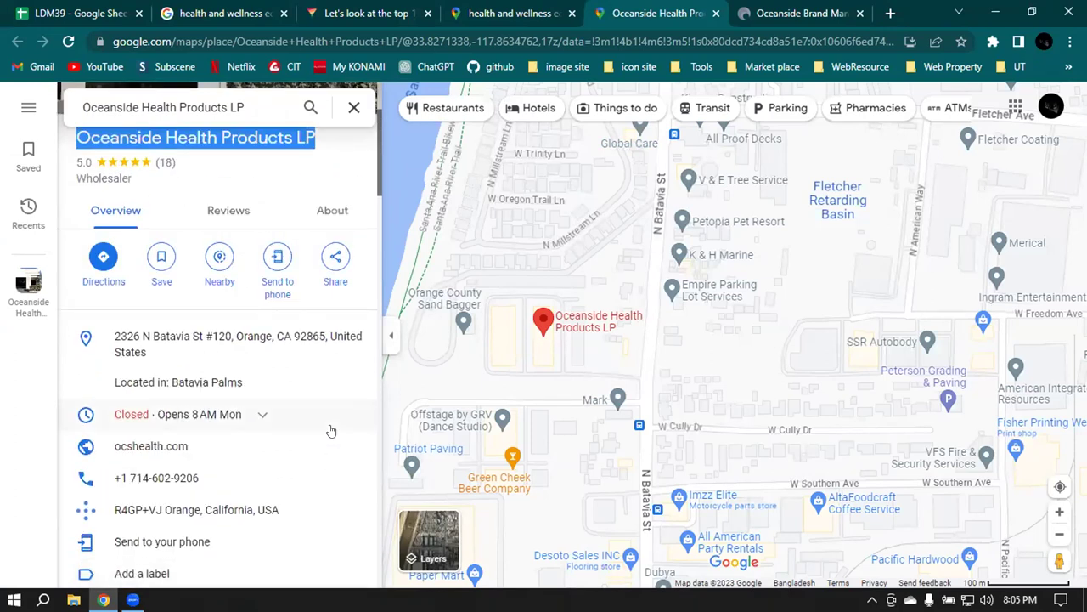
pyautogui.click(321, 211)
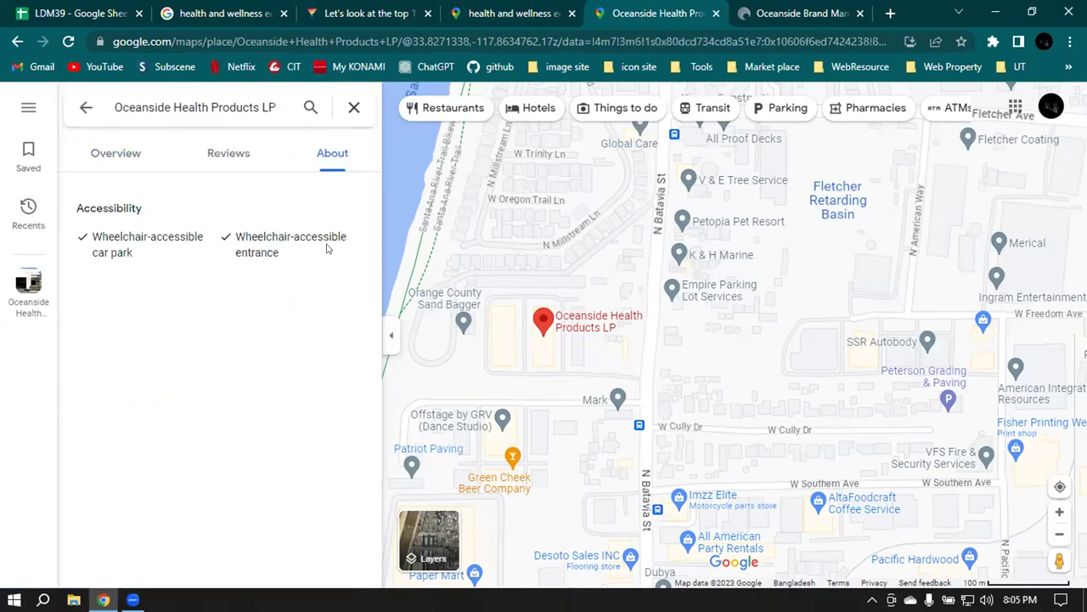
pyautogui.moveTo(338, 240); pyautogui.dragTo(89, 240)
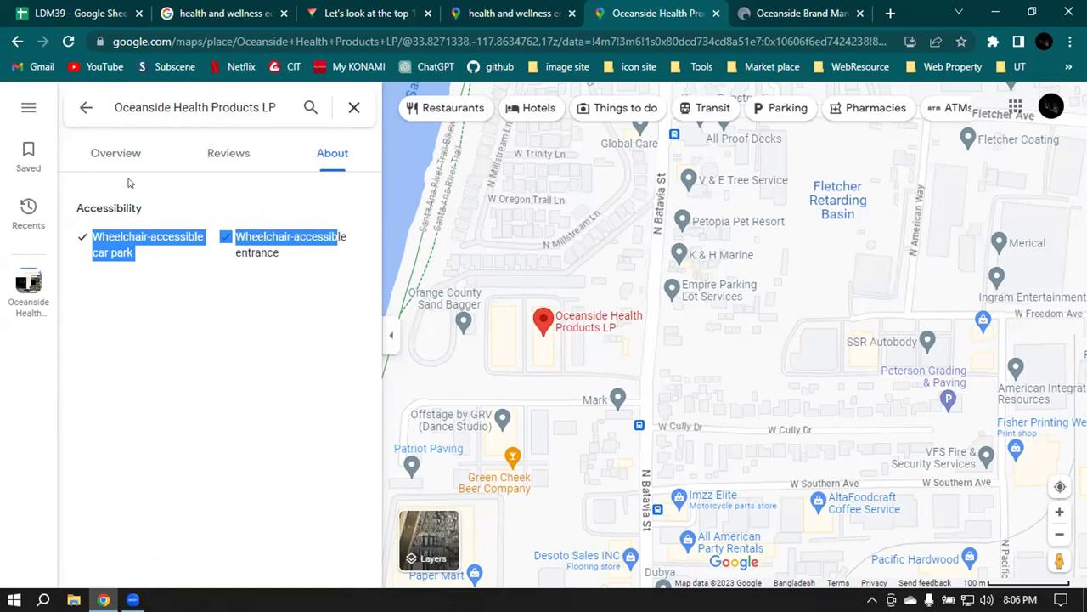
# Step: Switch the listing to Overview and scroll through its details, Q&A and 5.0-rated reviews
pyautogui.click(99, 151)
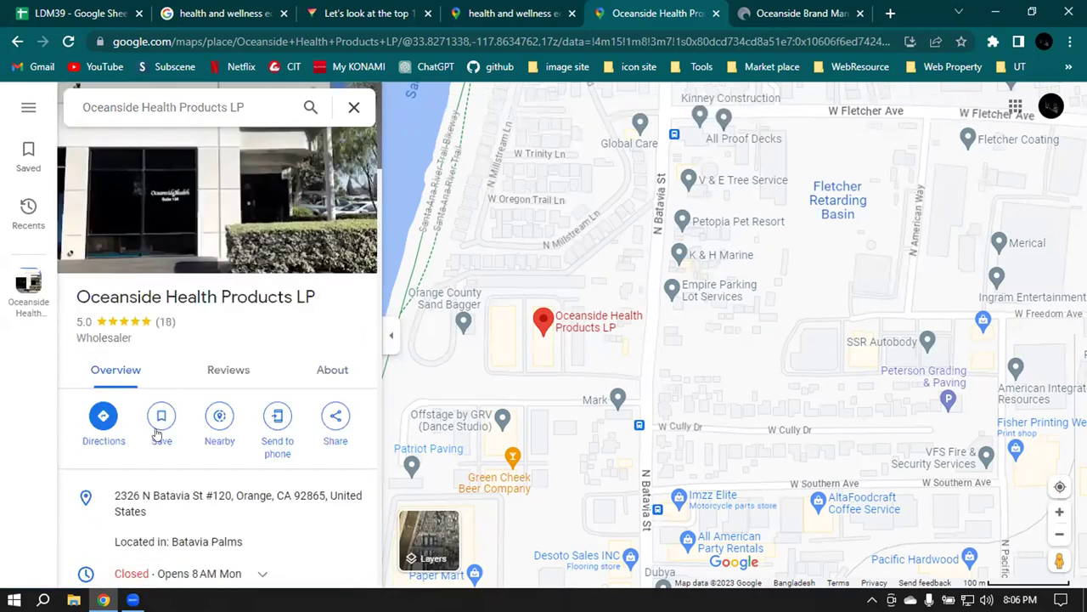
pyautogui.scroll(-2, 284, 376)
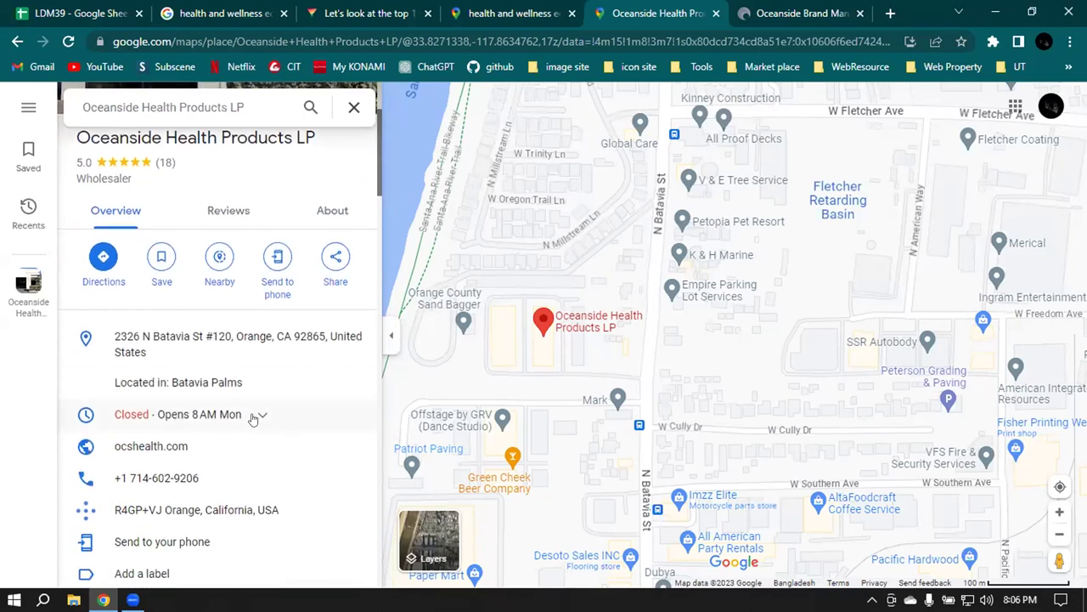
pyautogui.scroll(-1, 252, 418)
pyautogui.scroll(-8, 252, 418)
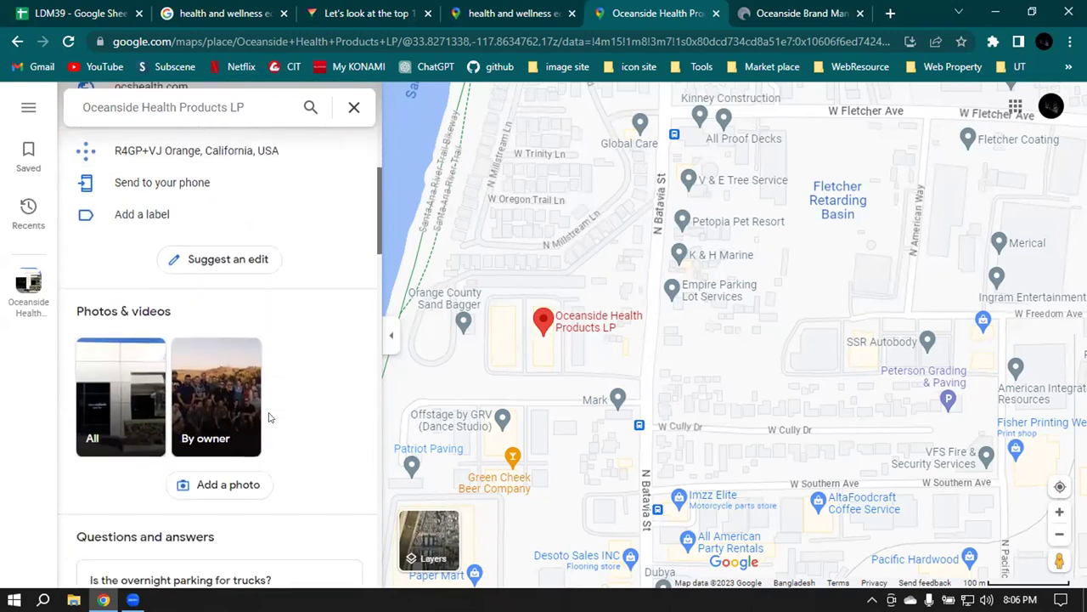
pyautogui.scroll(-3, 265, 369)
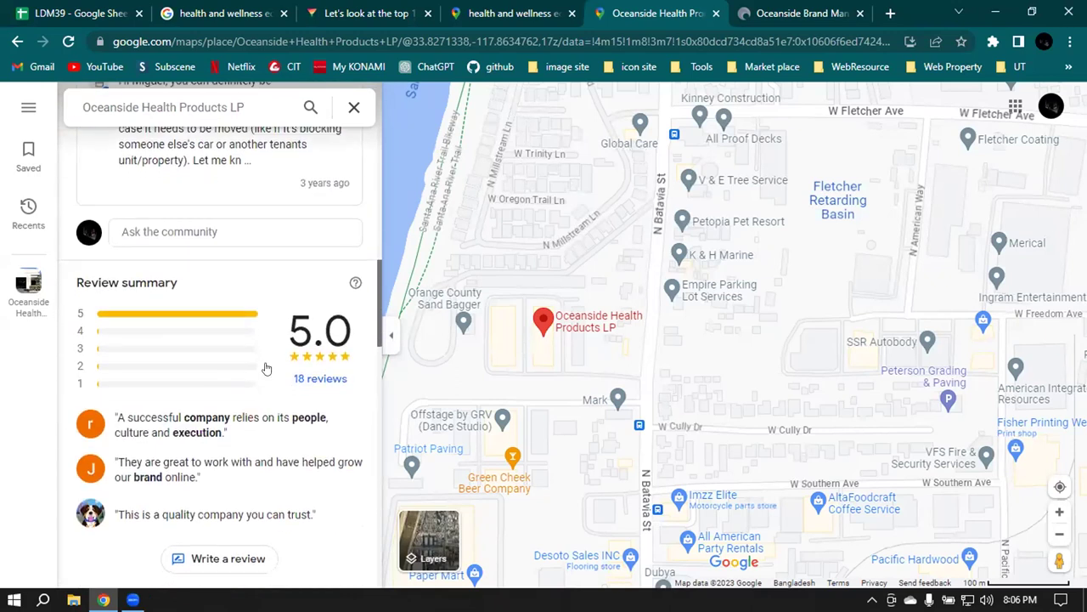
pyautogui.scroll(-4, 265, 369)
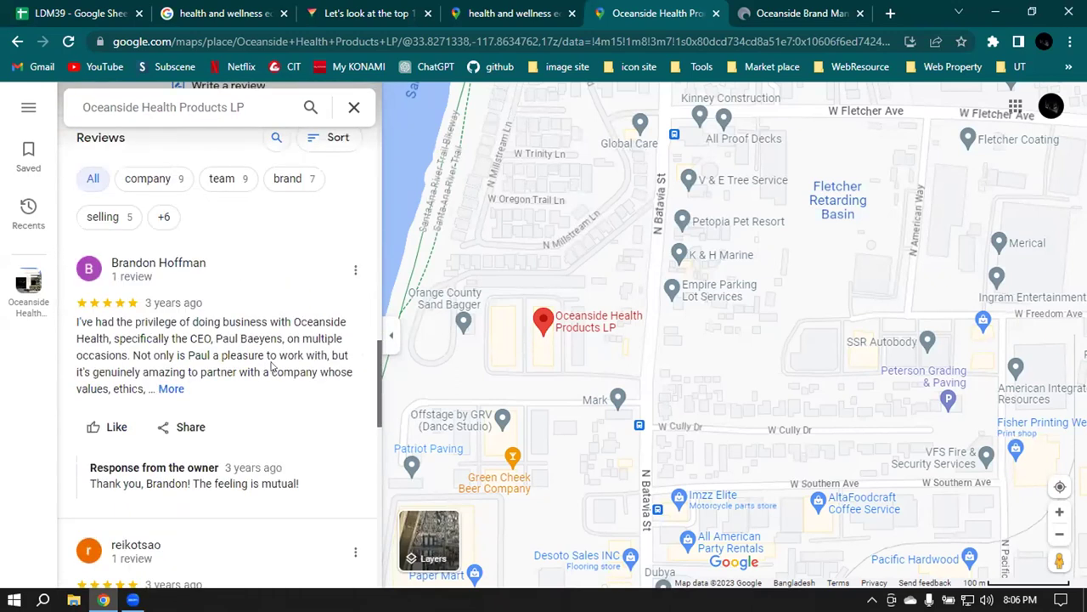
pyautogui.scroll(-2, 273, 365)
pyautogui.scroll(12, 273, 366)
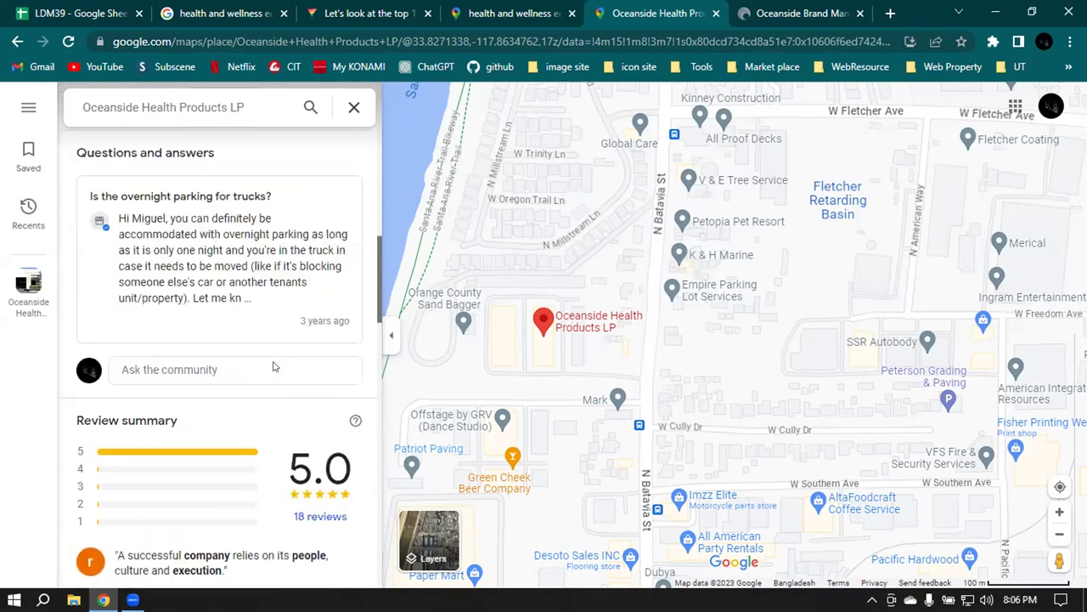
pyautogui.scroll(6, 273, 365)
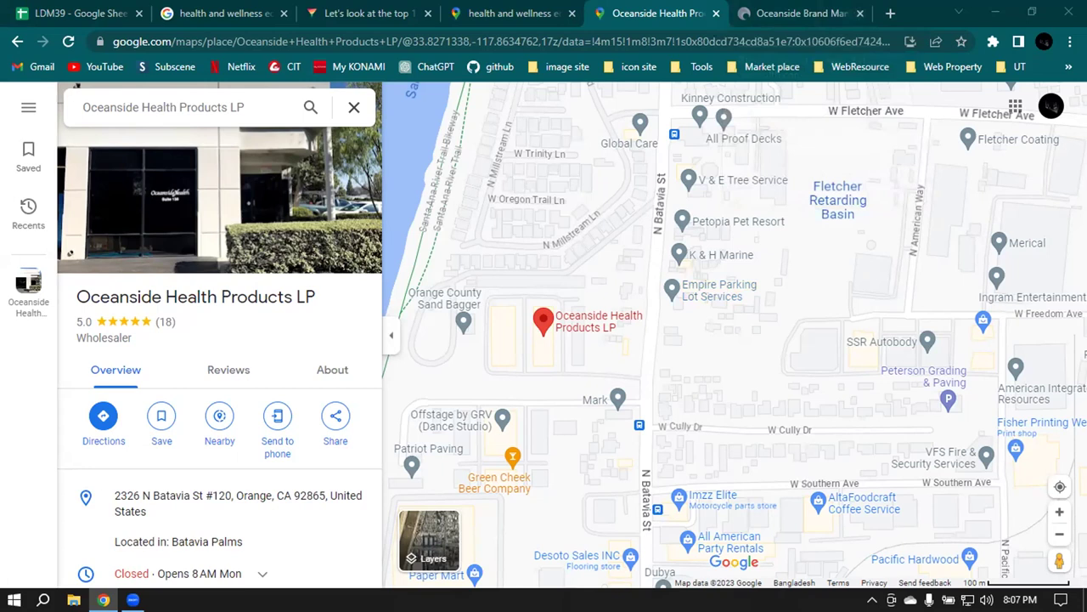
# Step: Close the Oceanside site, both Maps tabs, the top 11 companies article and the spreadsheet tab
pyautogui.click(858, 13)
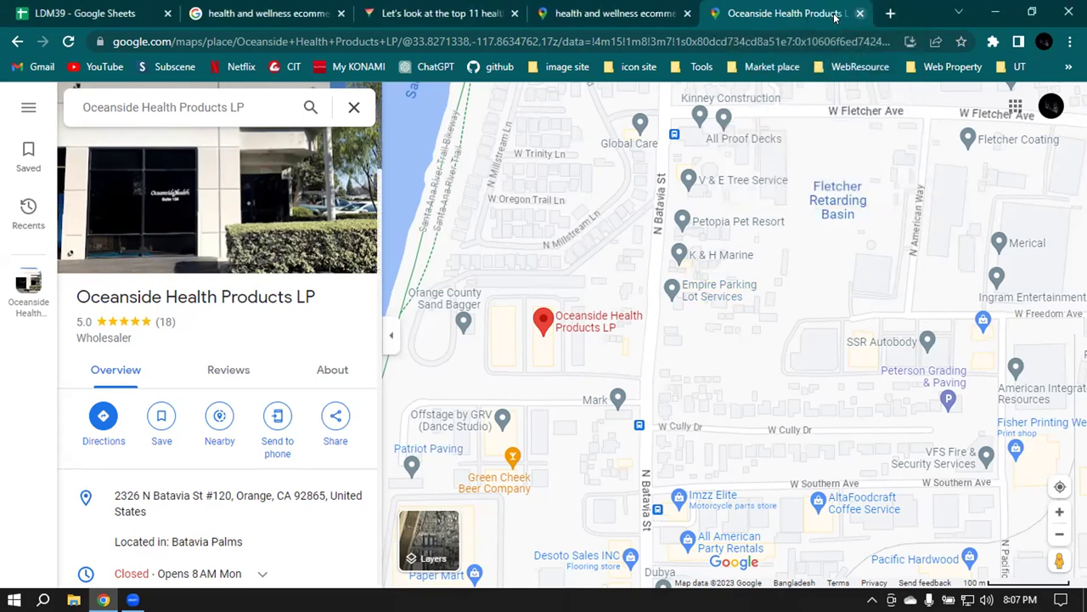
pyautogui.click(859, 13)
pyautogui.click(752, 12)
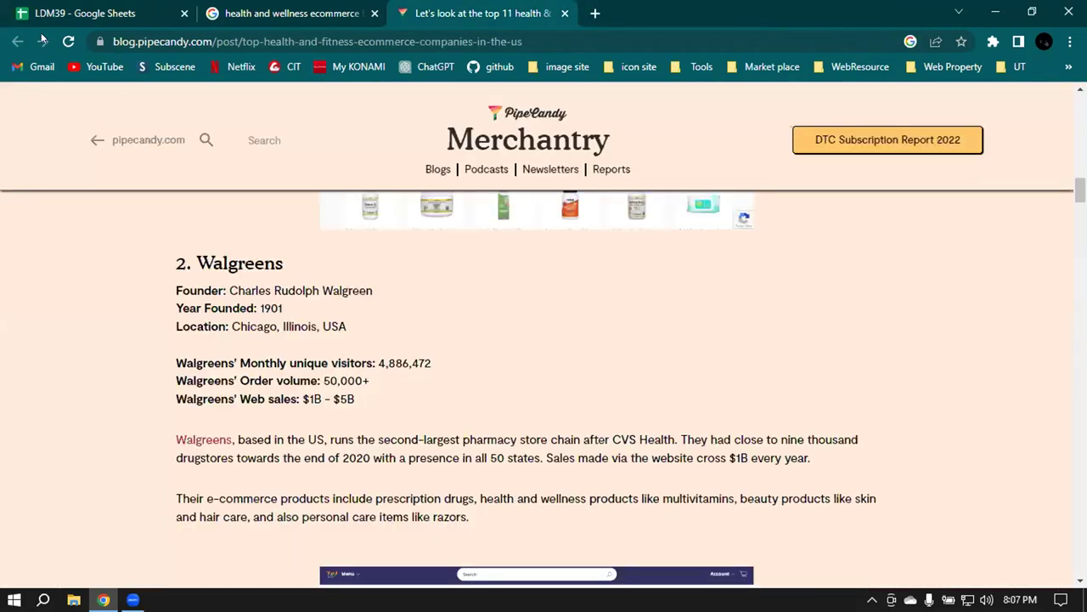
pyautogui.click(565, 14)
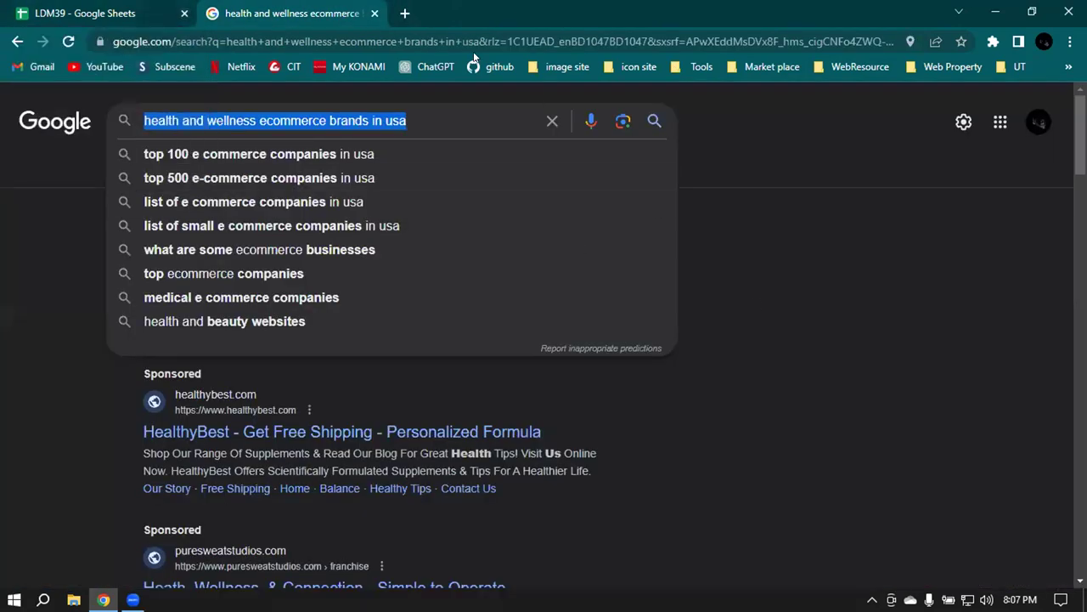
pyautogui.click(795, 144)
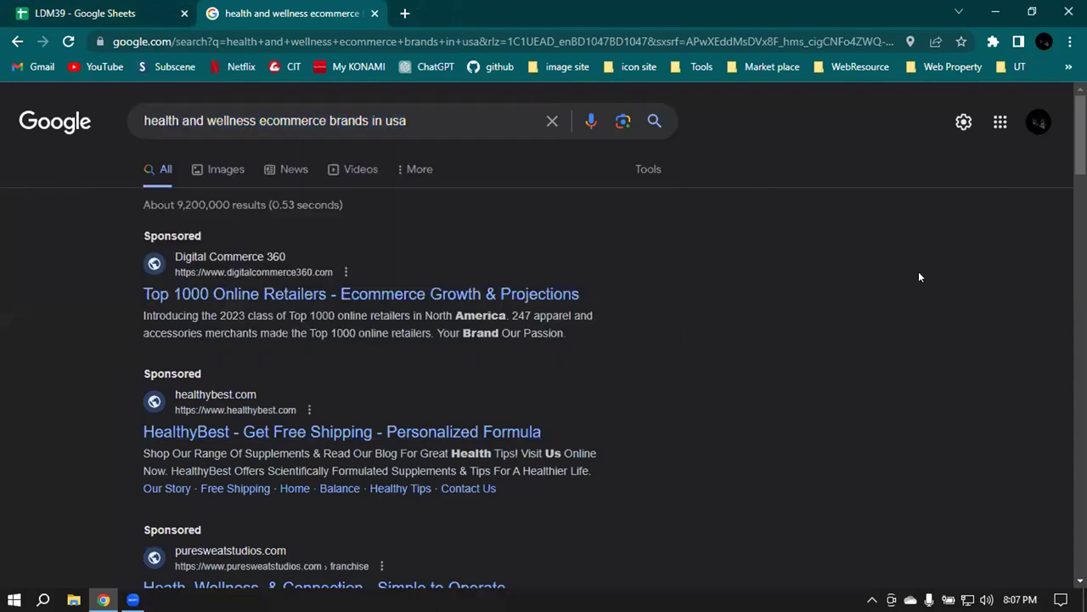
pyautogui.scroll(-4, 919, 277)
pyautogui.scroll(-2, 898, 279)
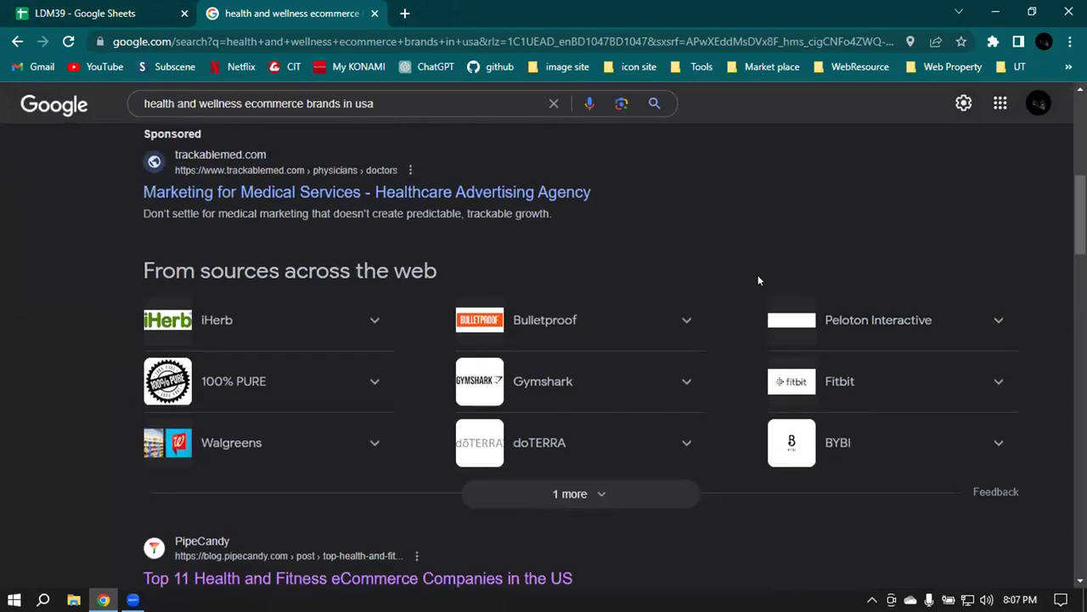
pyautogui.scroll(6, 759, 280)
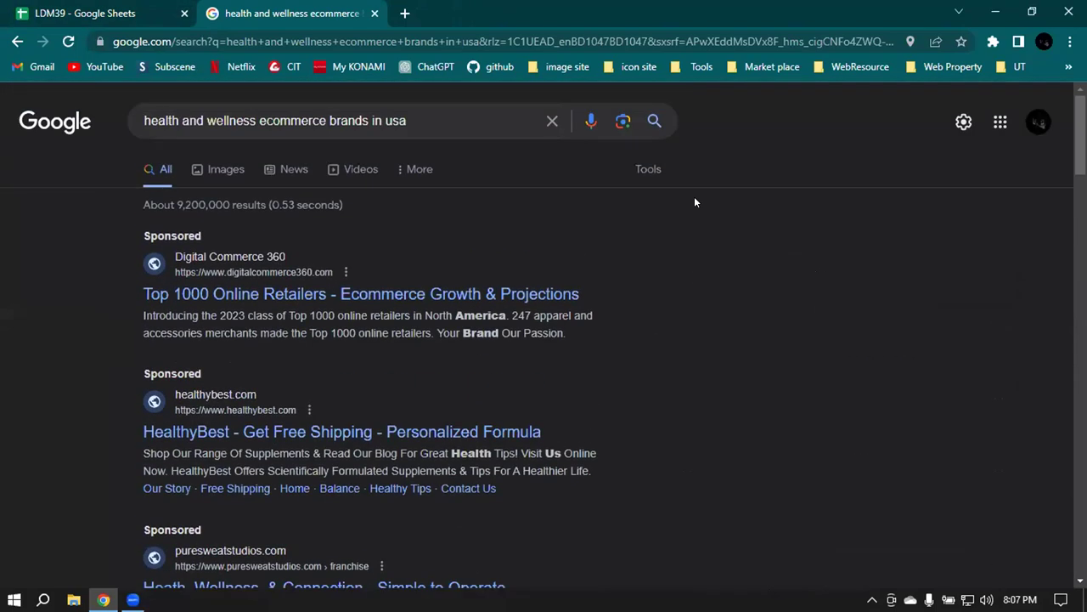
pyautogui.click(184, 13)
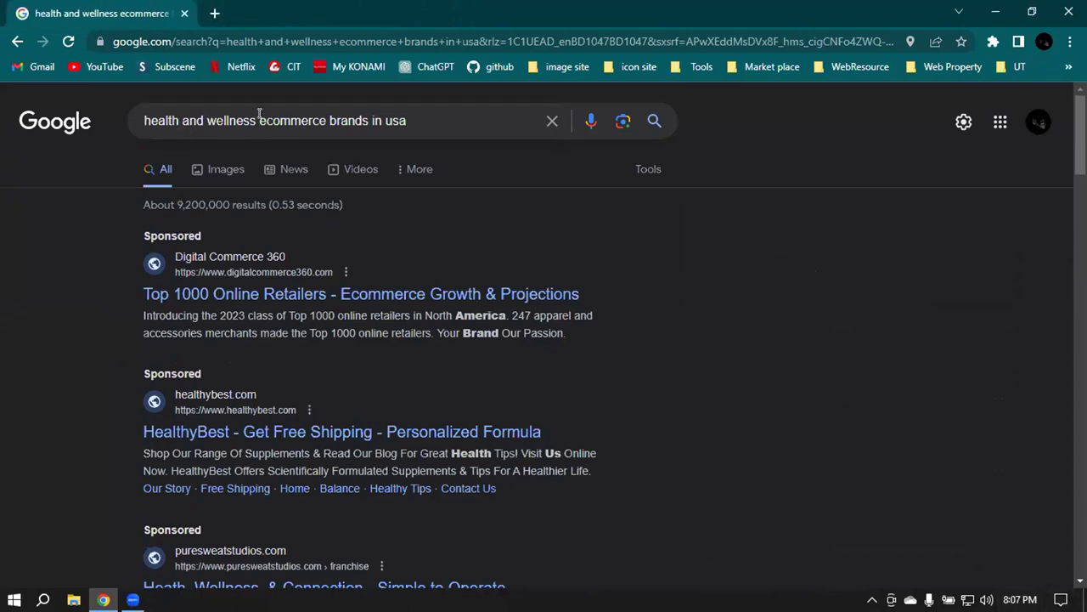
# Step: Select parts of the 'health and wellness ecommerce brands in usa' query, leave it unchanged, and rerun it
pyautogui.click(416, 116)
pyautogui.moveTo(141, 119); pyautogui.dragTo(344, 119)
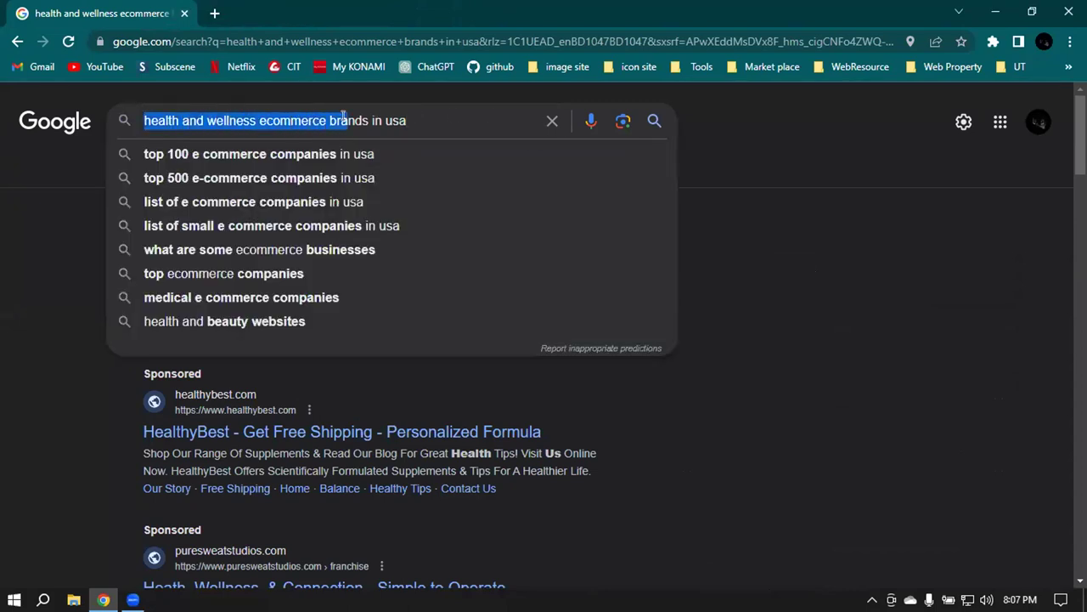
pyautogui.click(417, 114)
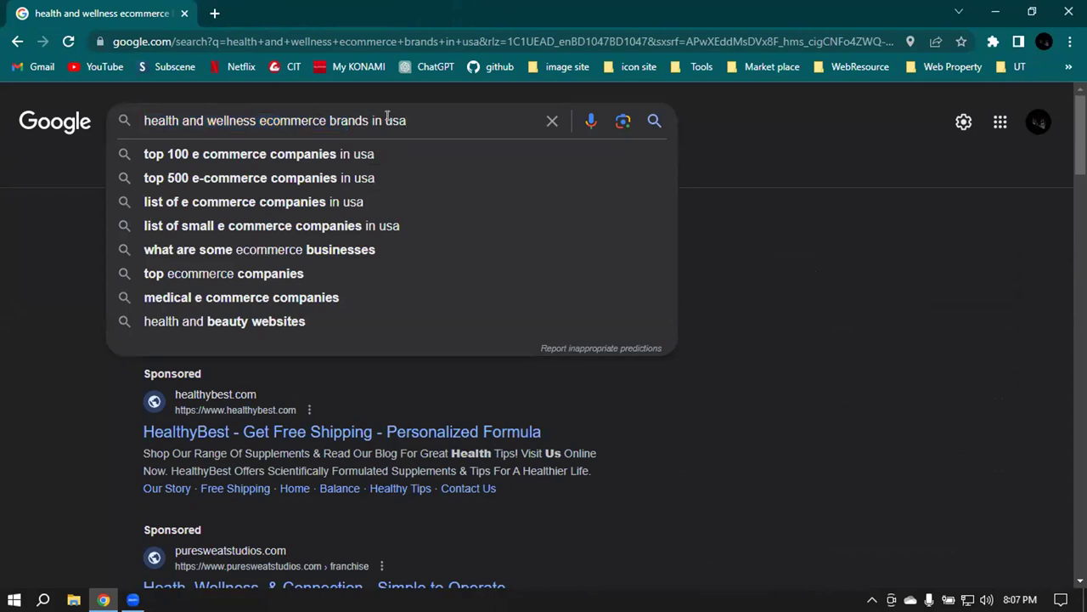
pyautogui.hotkey('ctrl', 'shift', 'Left')
pyautogui.hotkey('ctrl', 'shift', 'Left')
pyautogui.moveTo(367, 120); pyautogui.dragTo(424, 114)
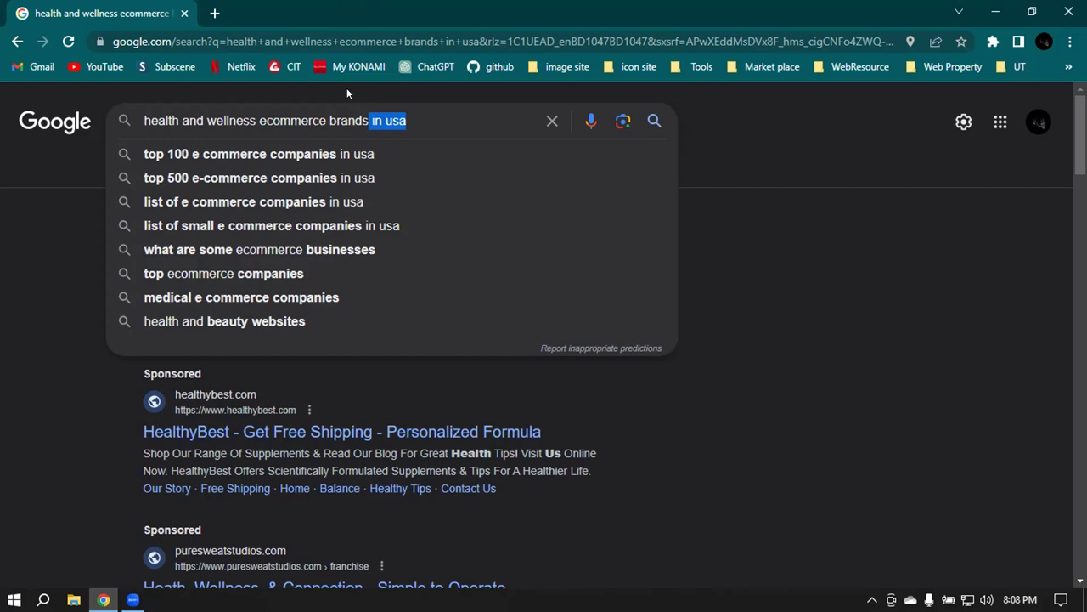
pyautogui.click(127, 113)
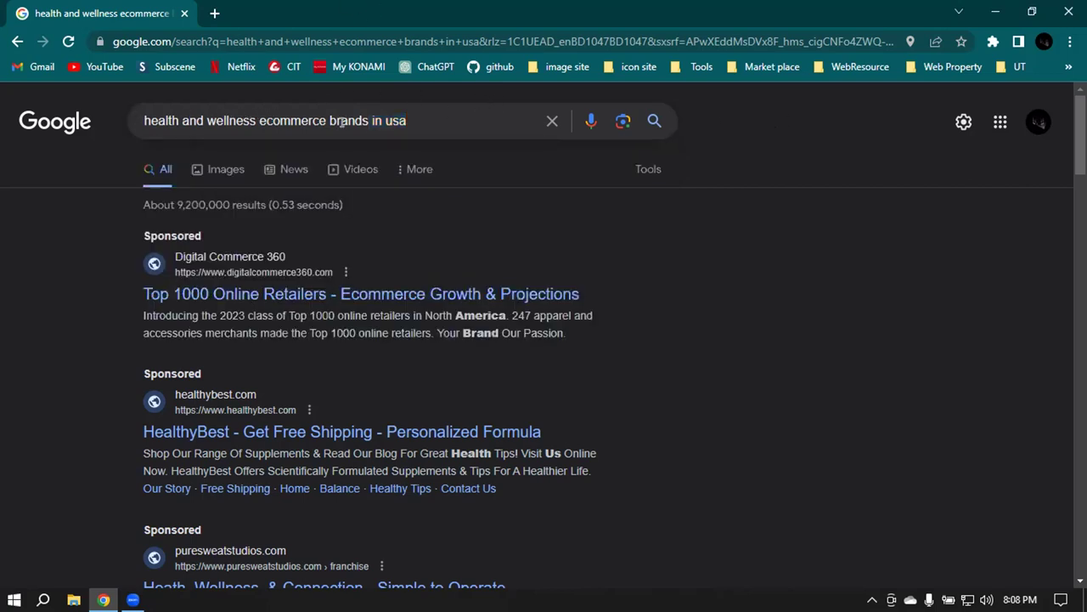
pyautogui.click(420, 116)
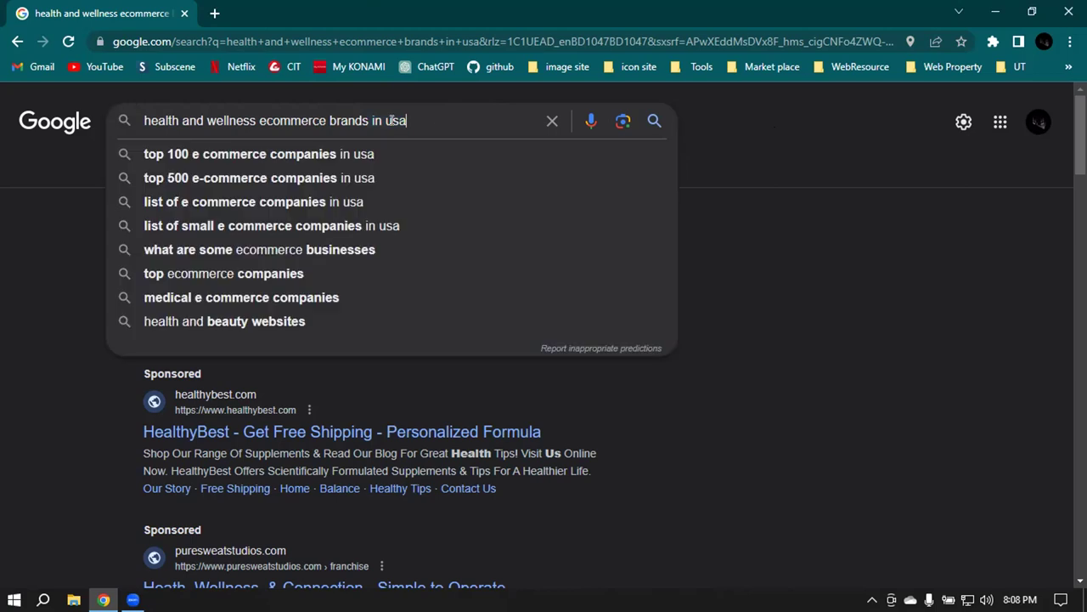
pyautogui.click(652, 125)
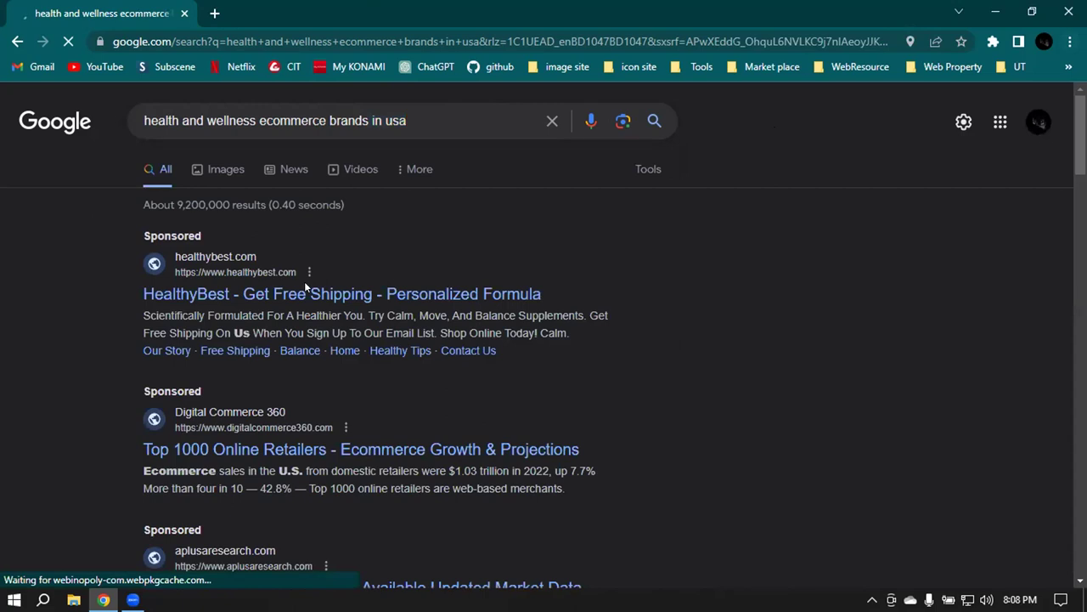
# Step: Scroll through the search results and expand the brand grid to show one more brand
pyautogui.scroll(-3, 487, 286)
pyautogui.scroll(1, 287, 274)
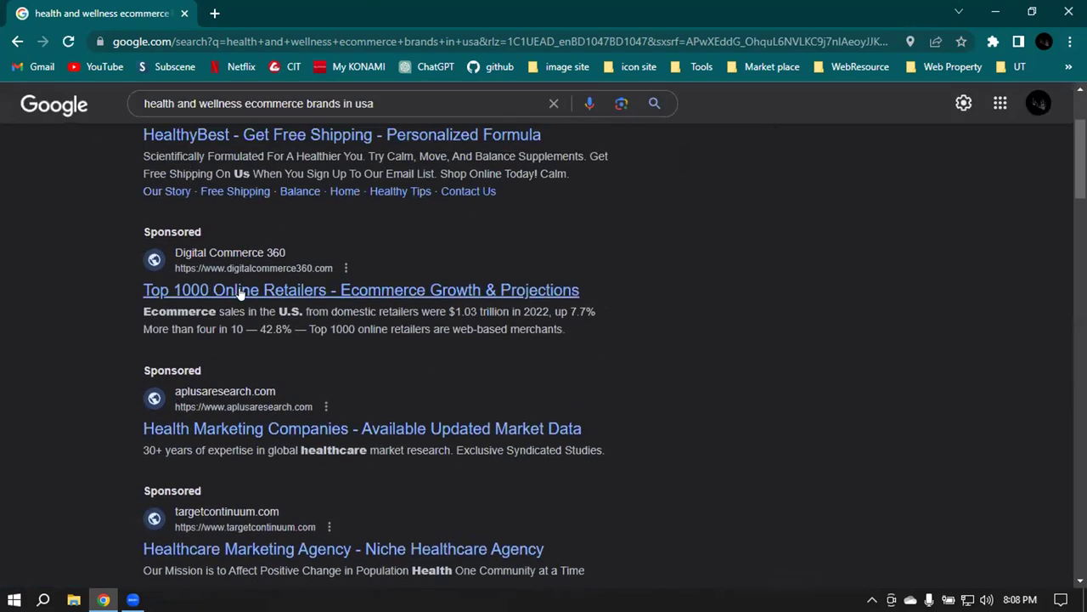
pyautogui.scroll(-3, 238, 294)
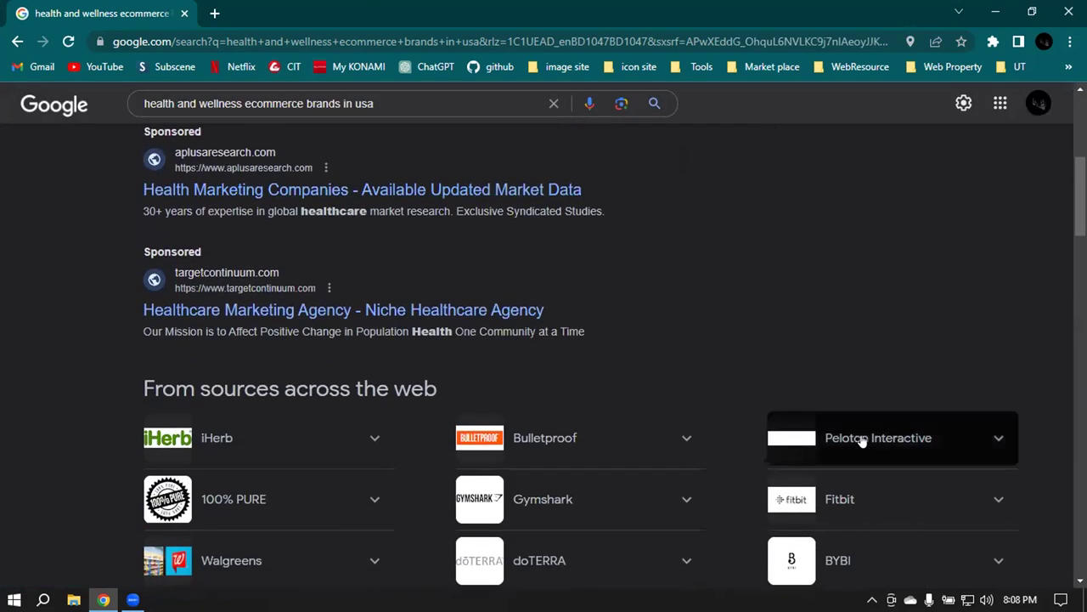
pyautogui.moveTo(278, 387); pyautogui.dragTo(688, 367)
pyautogui.scroll(-3, 689, 367)
pyautogui.click(589, 374)
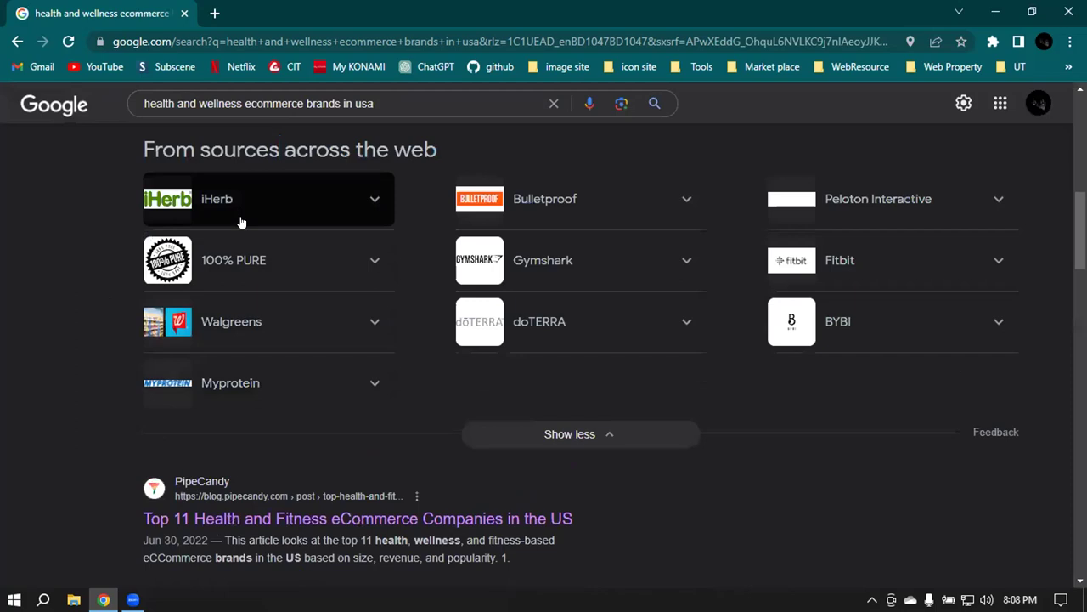
pyautogui.scroll(1, 240, 222)
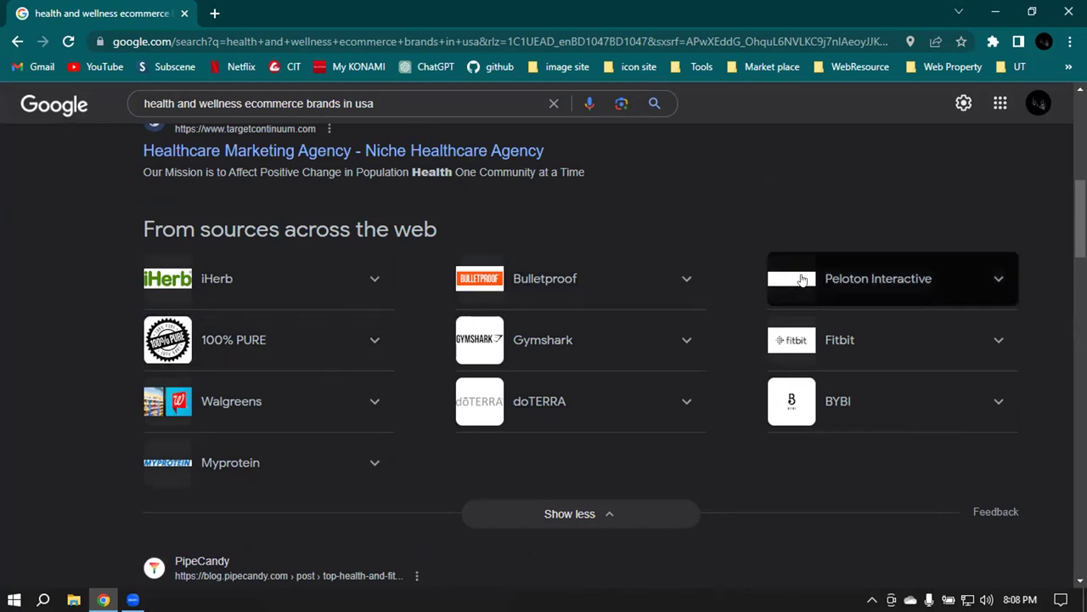
pyautogui.scroll(-2, 426, 398)
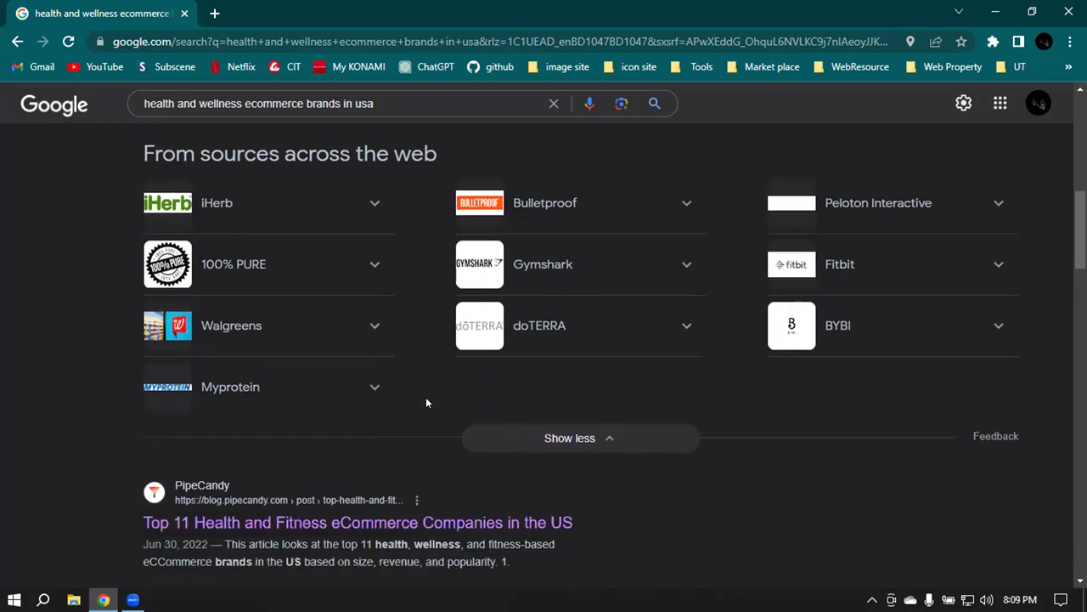
pyautogui.scroll(-4, 426, 397)
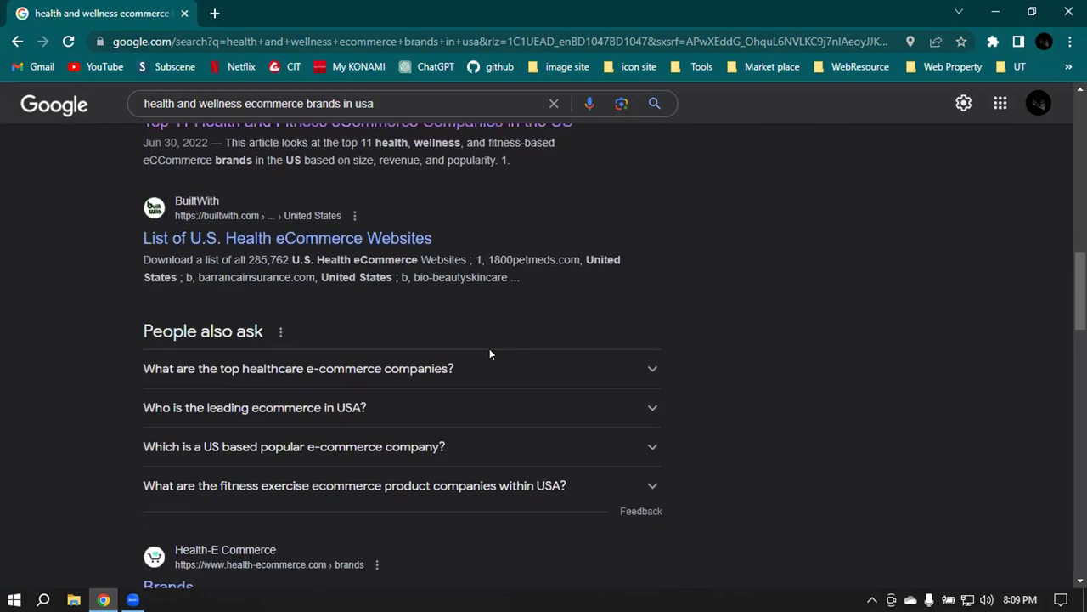
pyautogui.scroll(1, 355, 244)
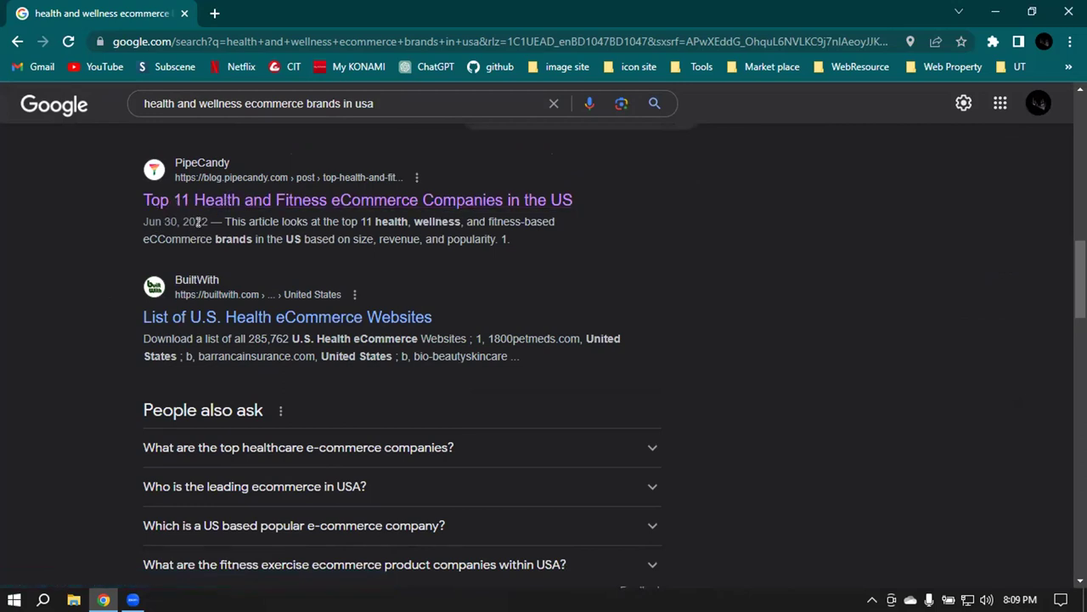
# Step: Open the PipeCandy 'Top 11 Health and Fitness eCommerce Companies' result in a new tab and switch to it
pyautogui.moveTo(208, 219); pyautogui.dragTo(153, 218)
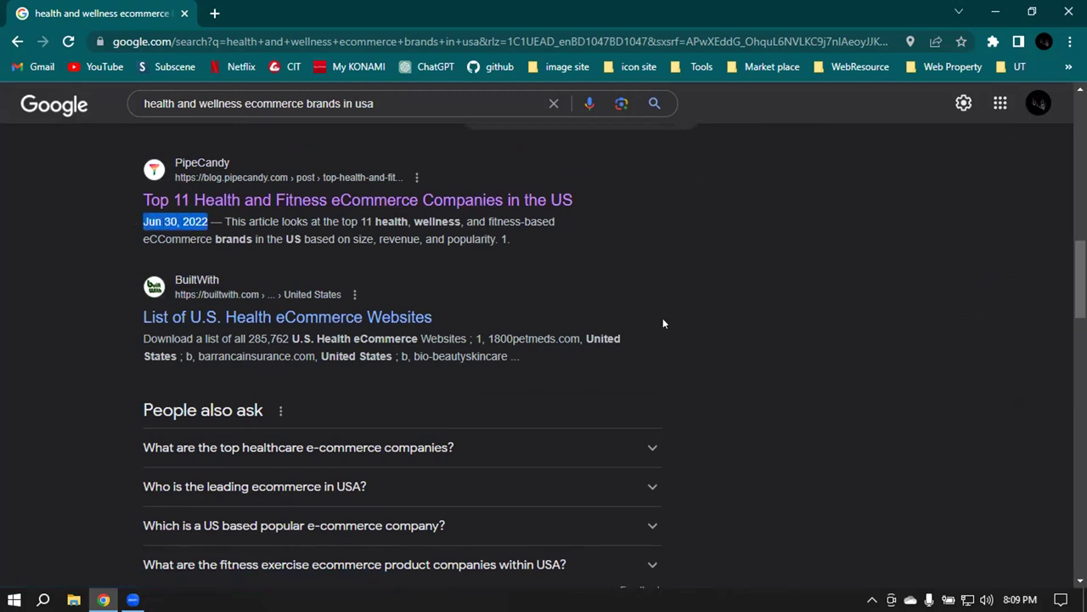
pyautogui.rightClick(184, 205)
pyautogui.click(237, 218)
pyautogui.hotkey('ctrl', 'Tab')
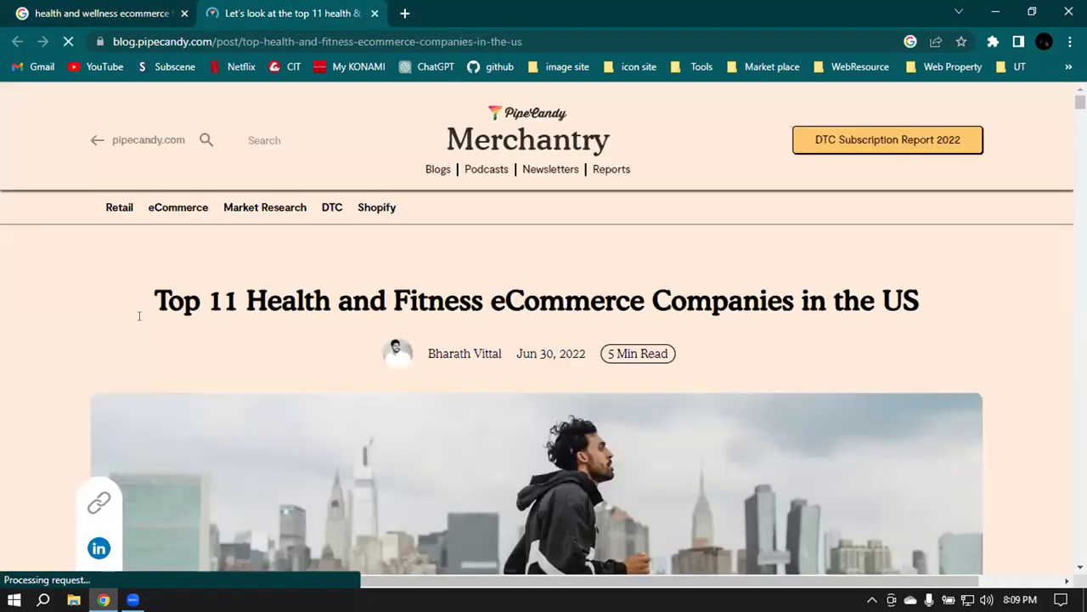
# Step: Highlight the article title and iHerb's founder, founding year 1996 and Moreno Valley, California location
pyautogui.moveTo(161, 299); pyautogui.dragTo(918, 301)
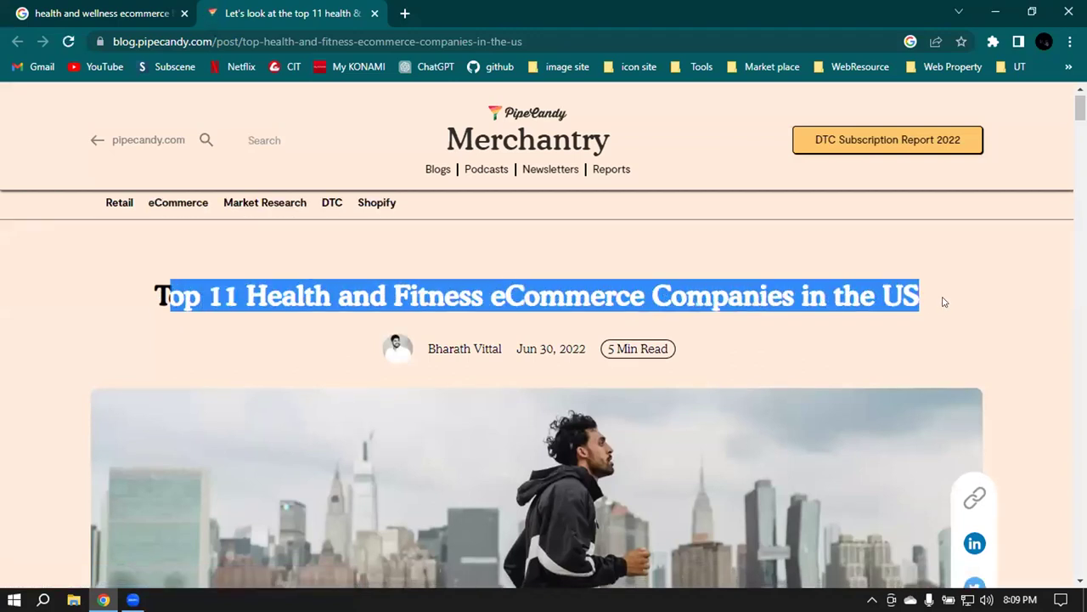
pyautogui.scroll(-15, 949, 301)
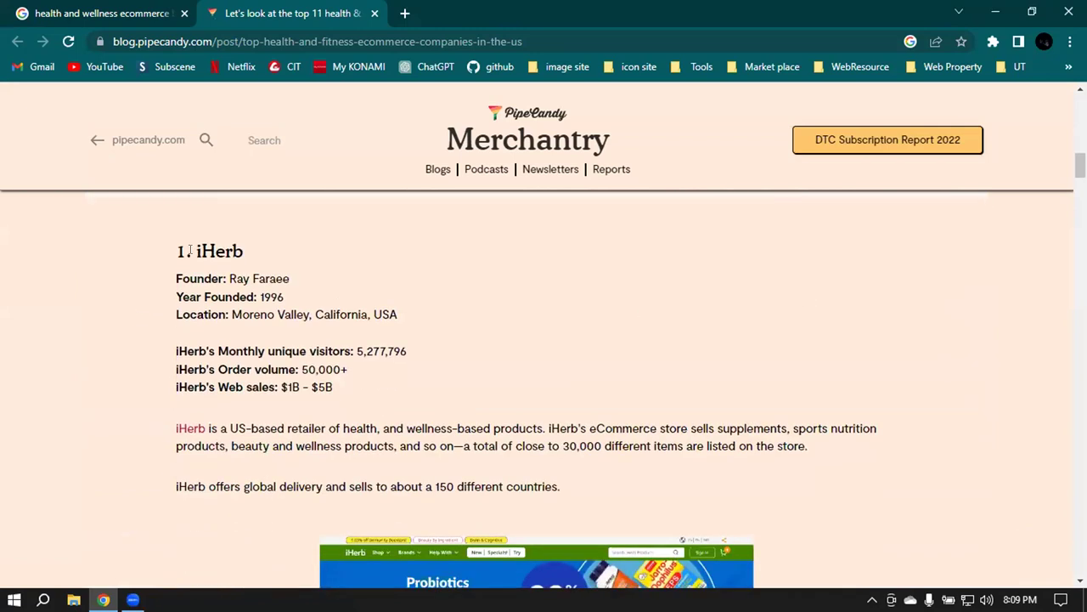
pyautogui.moveTo(190, 251); pyautogui.dragTo(271, 252)
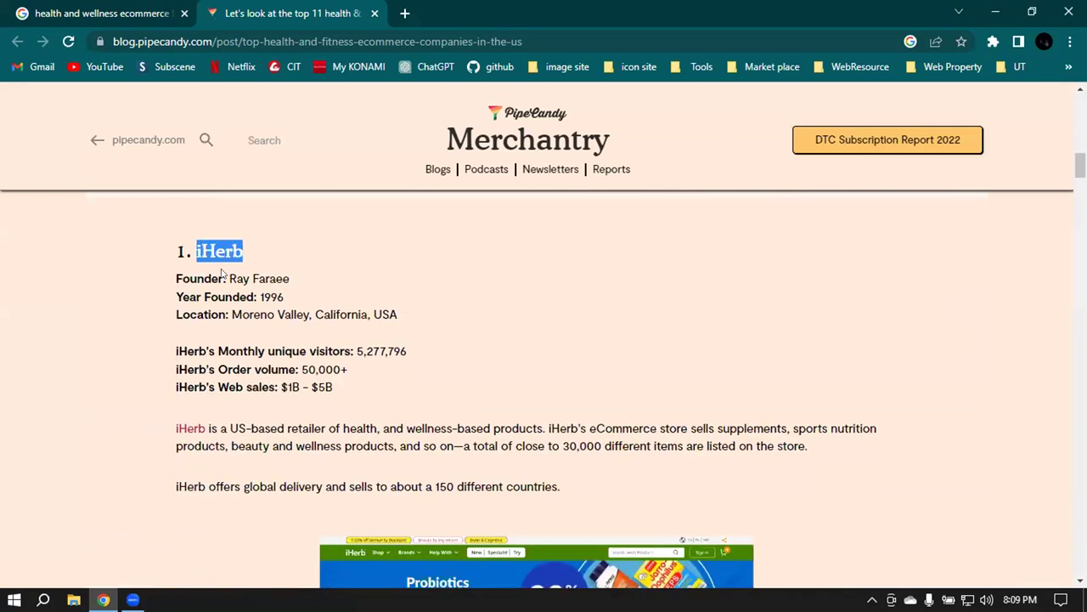
pyautogui.moveTo(234, 278); pyautogui.dragTo(323, 284)
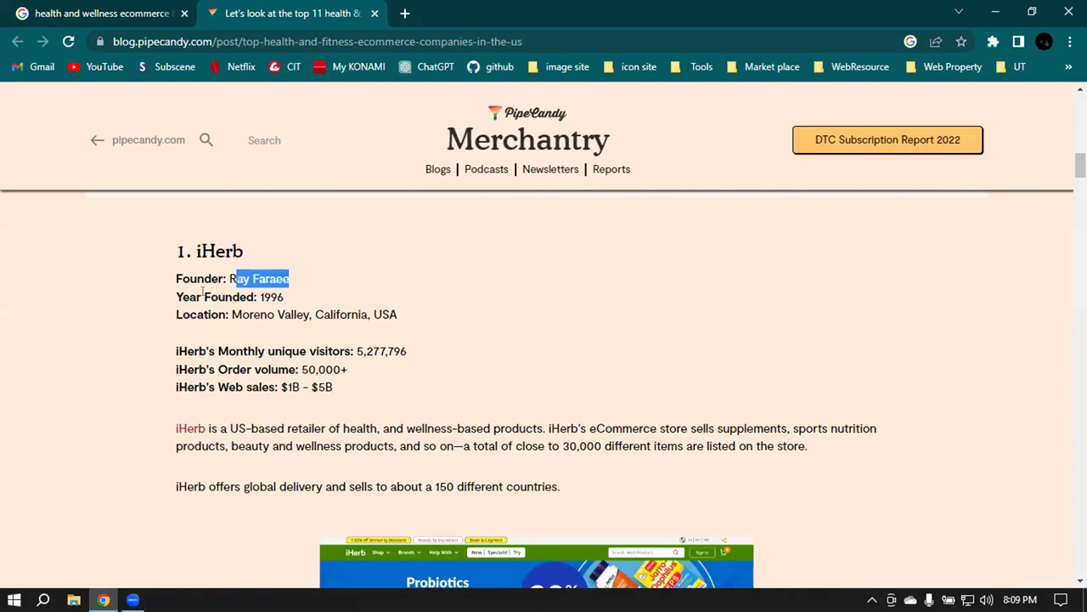
pyautogui.moveTo(254, 297); pyautogui.dragTo(325, 302)
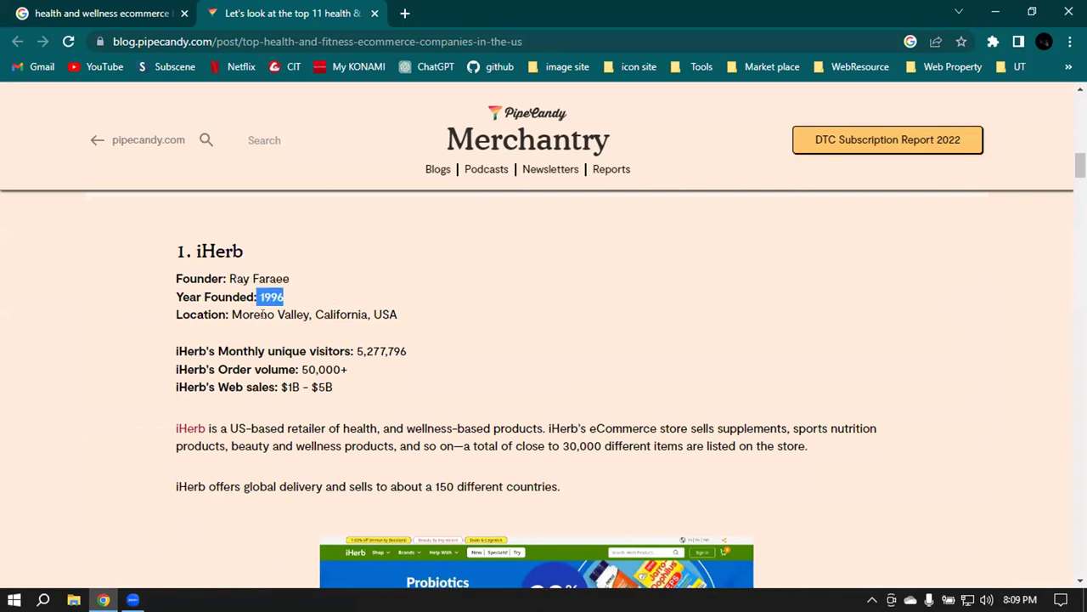
pyautogui.moveTo(229, 314); pyautogui.dragTo(426, 317)
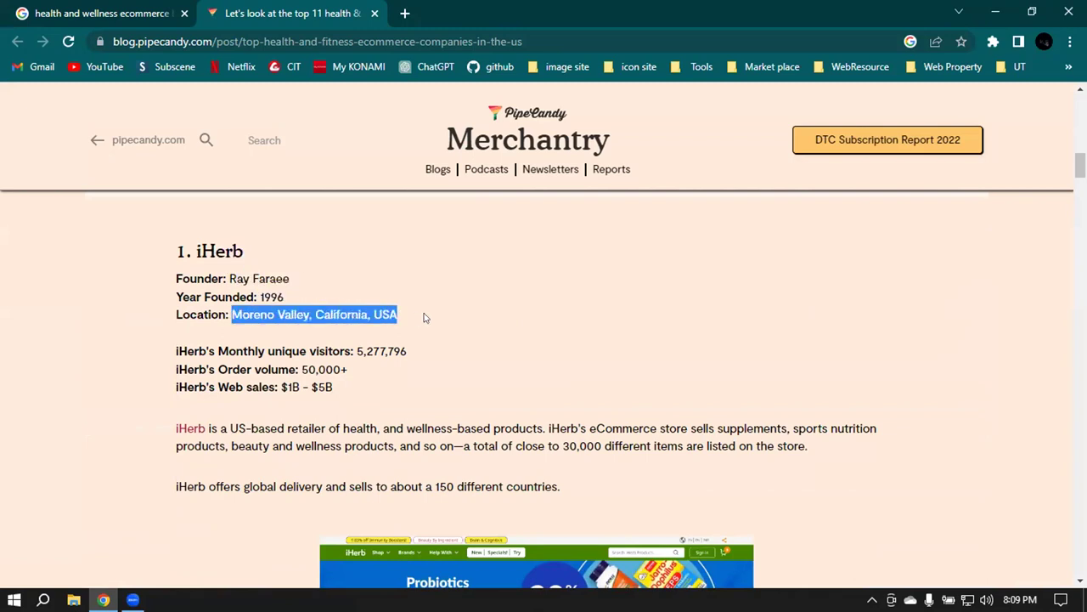
# Step: Clear the highlight and scroll on to entry 2, Walgreens, founded 1901 in Chicago
pyautogui.click(357, 352)
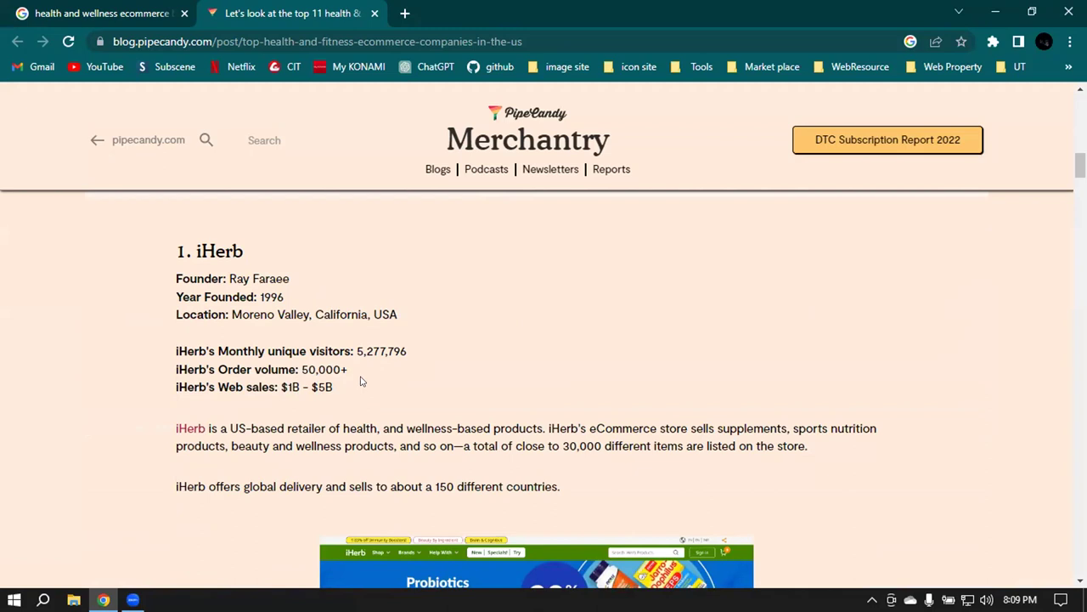
pyautogui.scroll(-2, 283, 286)
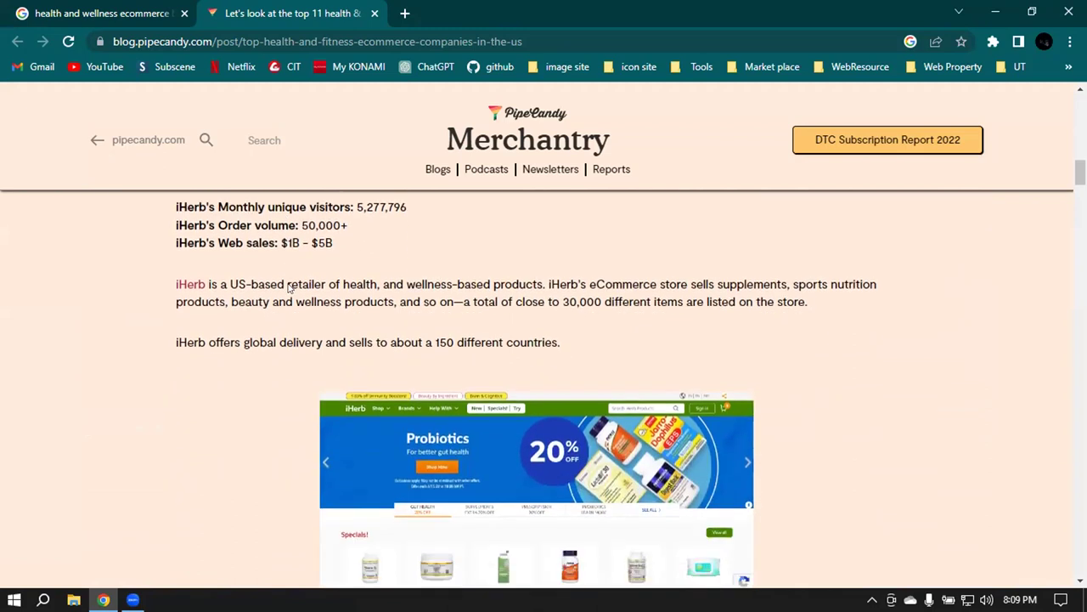
pyautogui.scroll(2, 244, 264)
pyautogui.scroll(-1, 245, 264)
pyautogui.scroll(1, 246, 268)
pyautogui.scroll(-1, 402, 264)
pyautogui.scroll(-6, 402, 264)
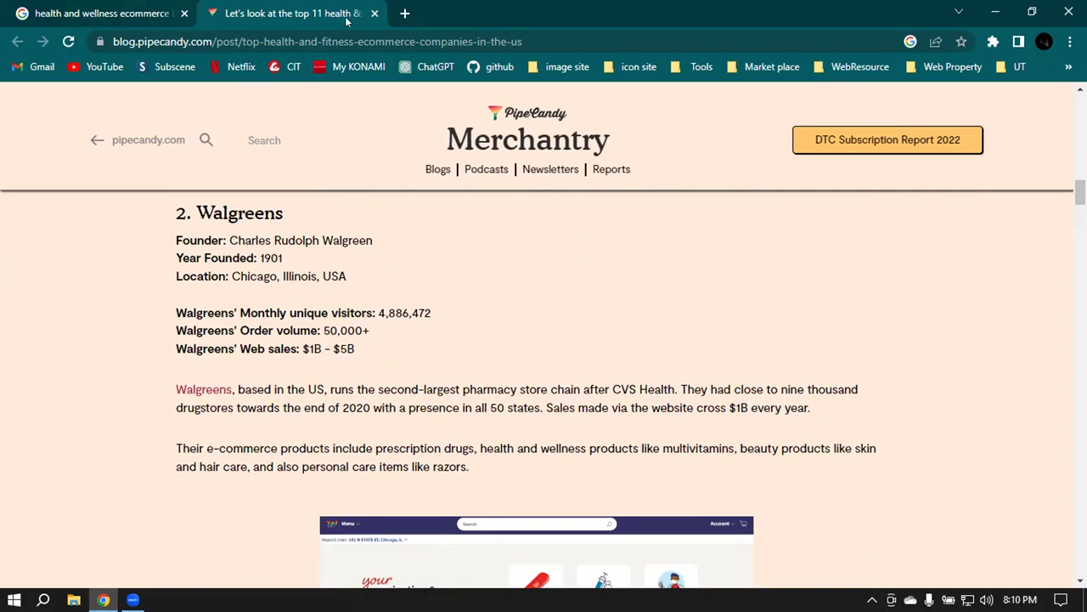
# Step: Close the PipeCandy tab and review the wellness brands results, showing then dismissing query suggestions
pyautogui.click(375, 13)
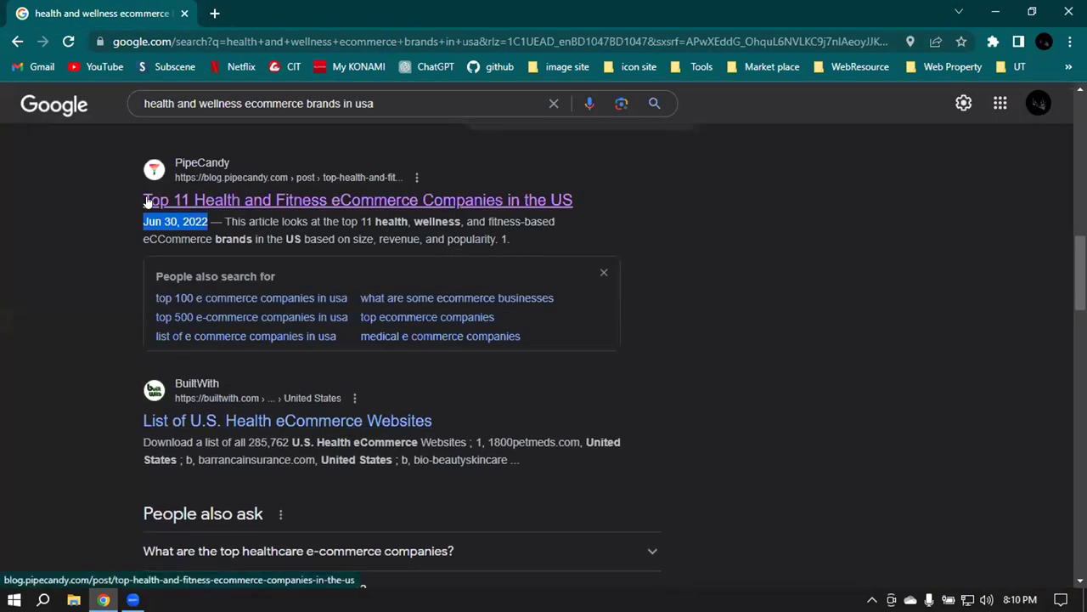
pyautogui.scroll(-1, 146, 285)
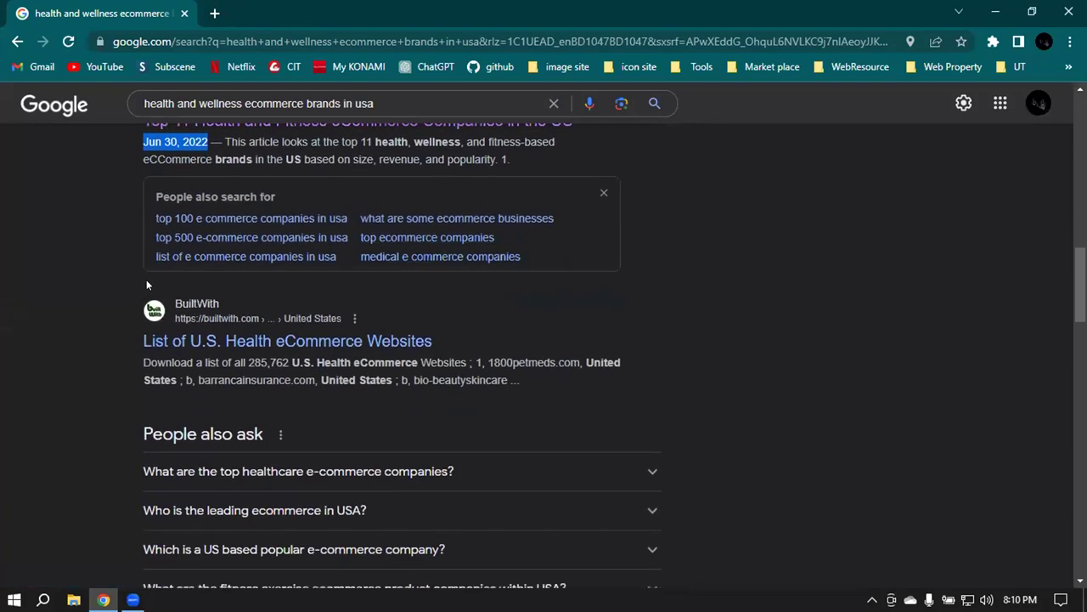
pyautogui.scroll(-4, 352, 291)
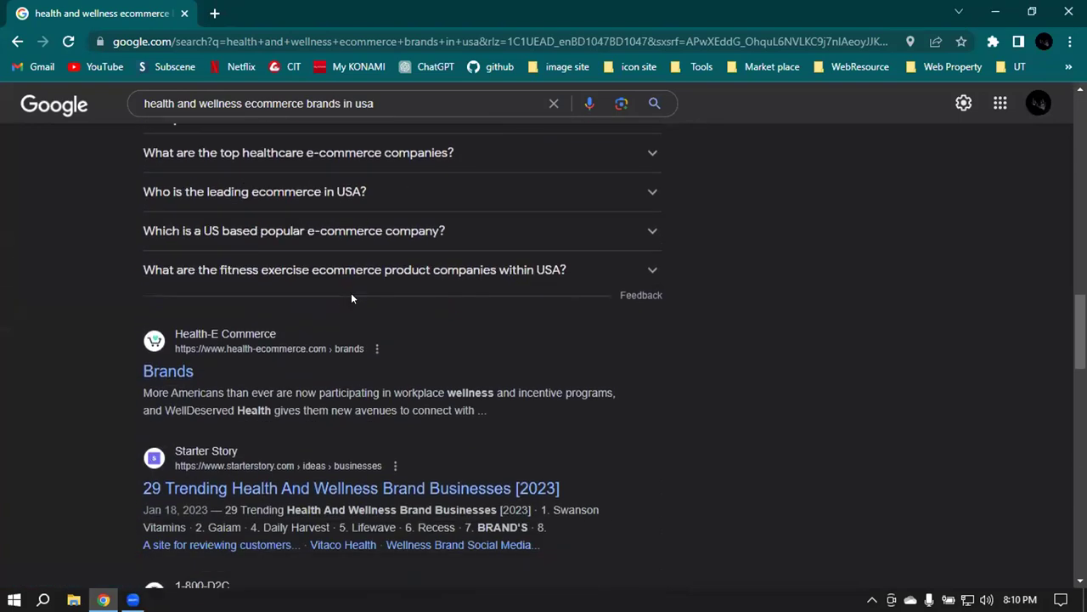
pyautogui.scroll(10, 610, 323)
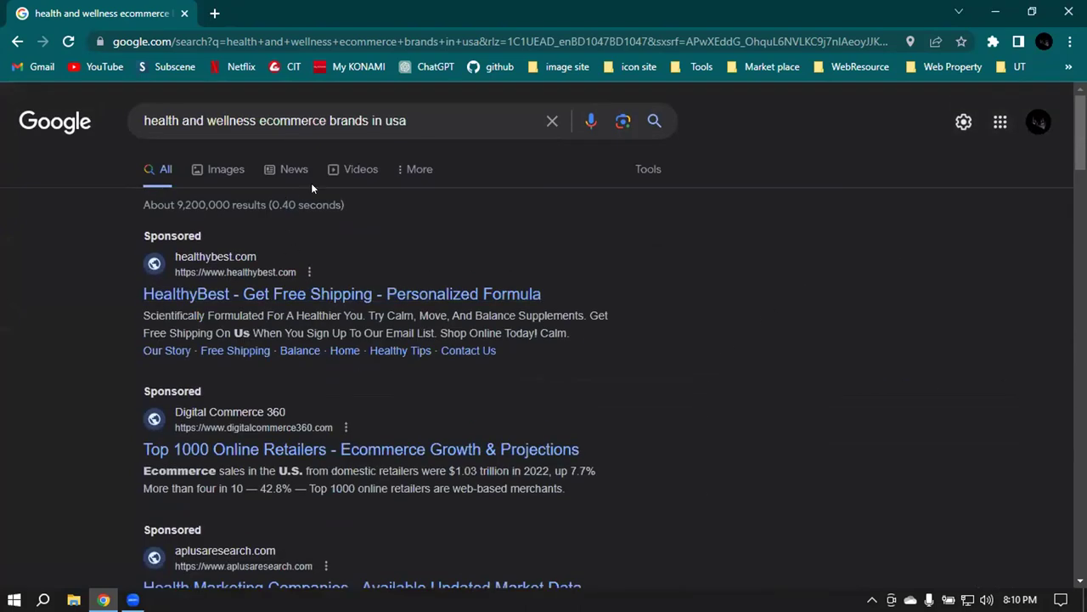
pyautogui.click(417, 120)
pyautogui.click(846, 131)
pyautogui.click(420, 120)
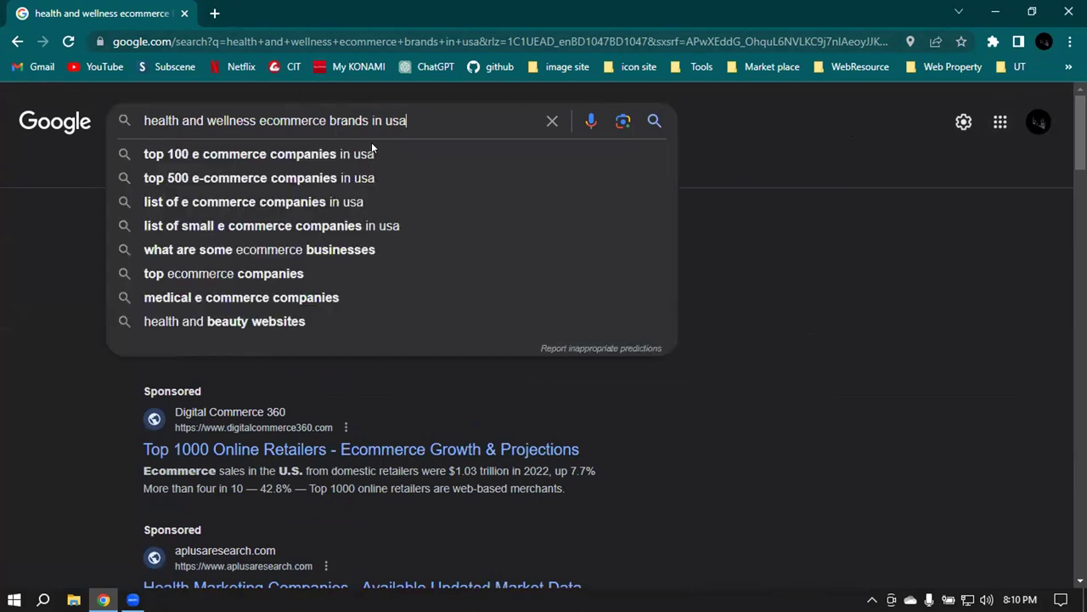
pyautogui.click(764, 119)
# Step: Load Google Maps in a new tab via the 'goo' suggestion and clear its failed search
pyautogui.click(215, 13)
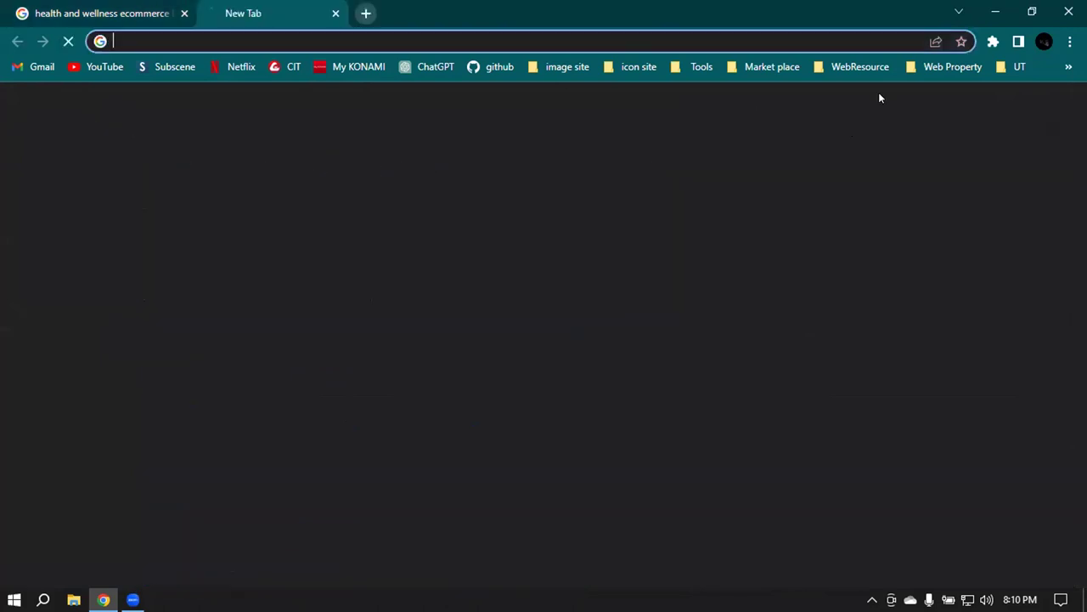
pyautogui.write('goo')
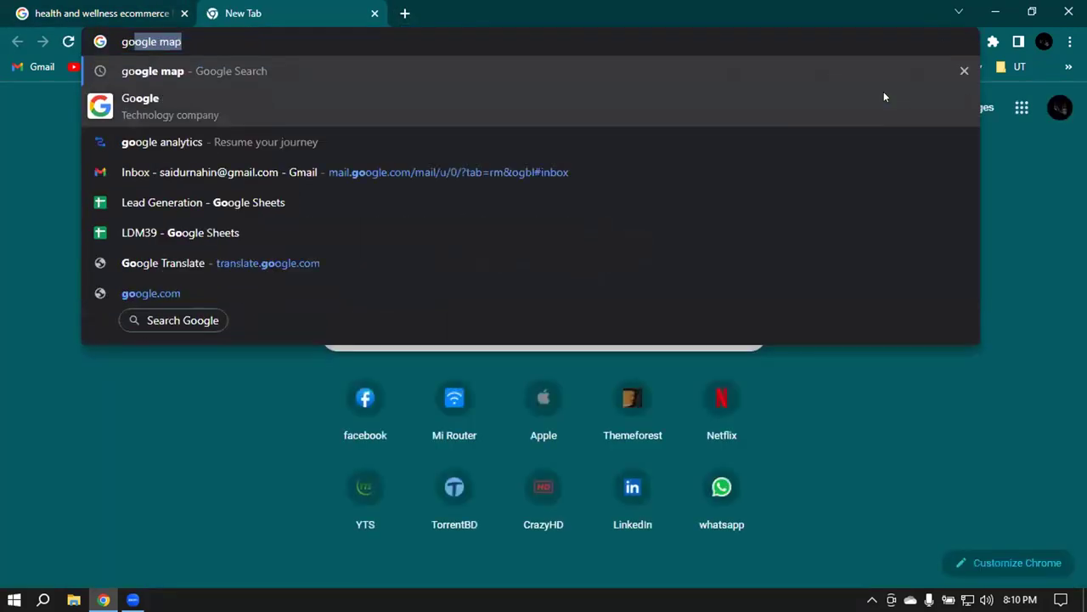
pyautogui.press('Return')
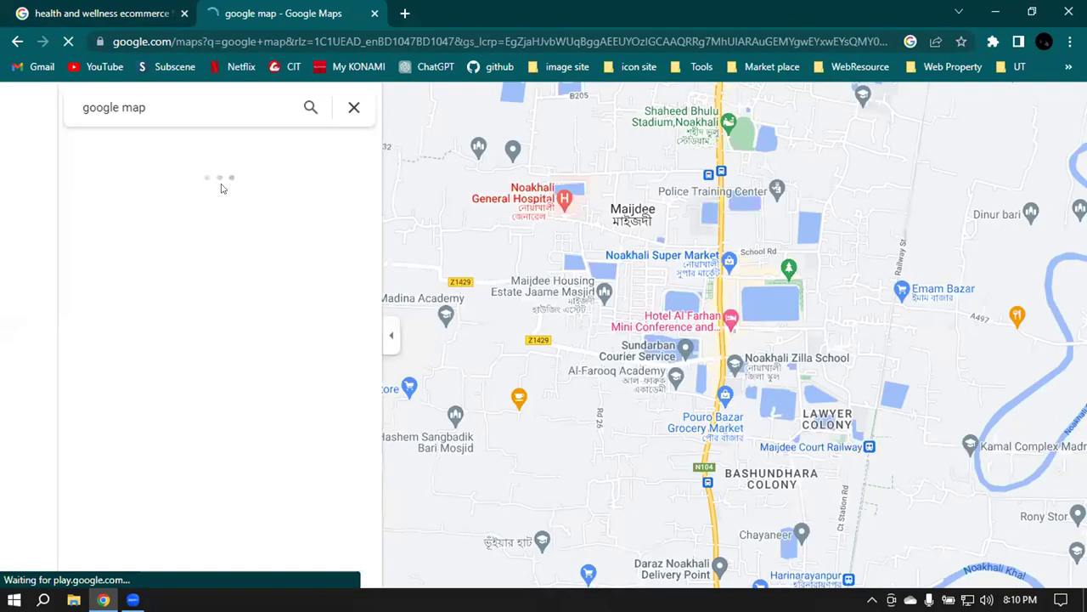
pyautogui.click(353, 107)
# Step: Copy the 'health and wellness ecommerce brands in usa' query from Google and search it in Maps
pyautogui.click(116, 7)
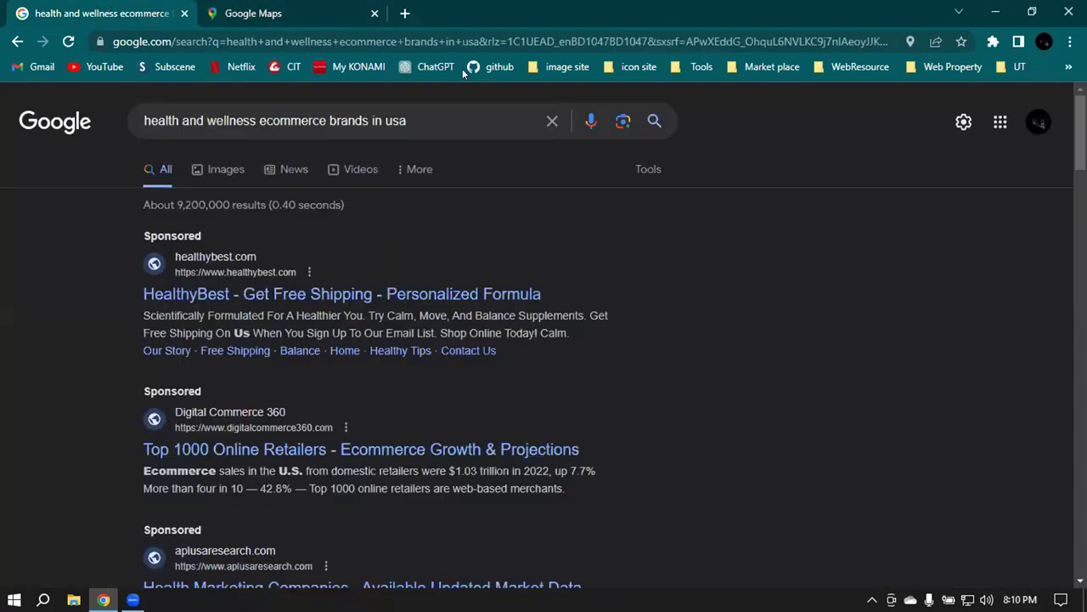
pyautogui.tripleClick(414, 115)
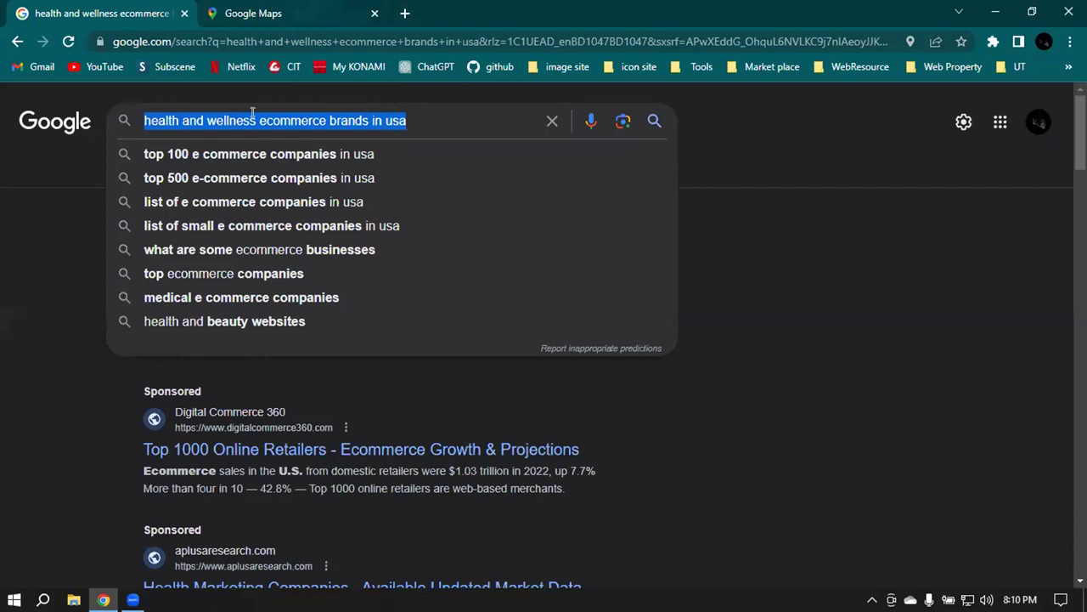
pyautogui.click(283, 12)
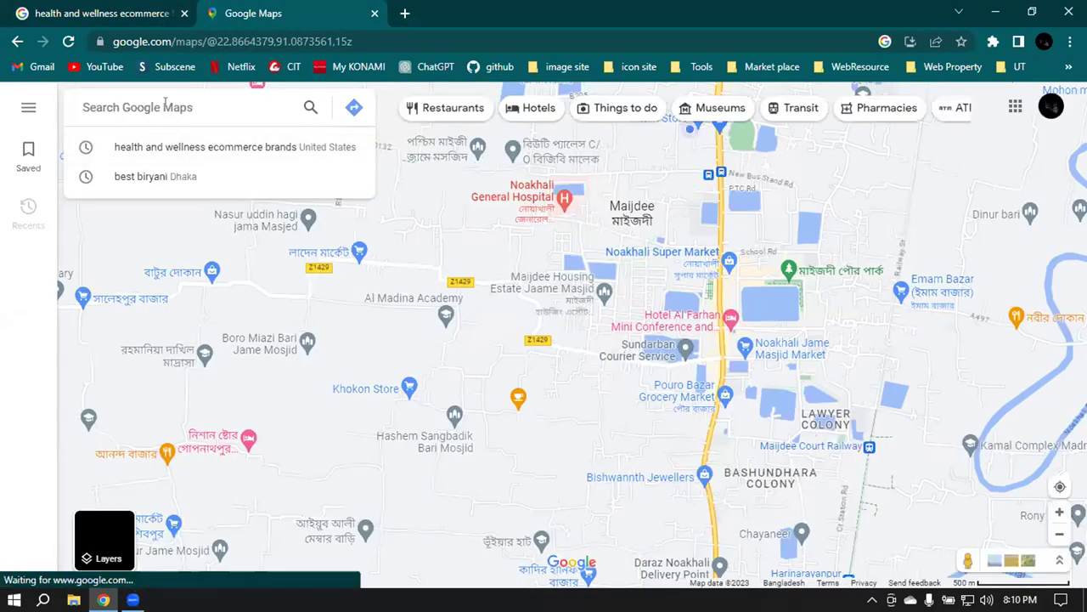
pyautogui.hotkey('ctrl', 'v')
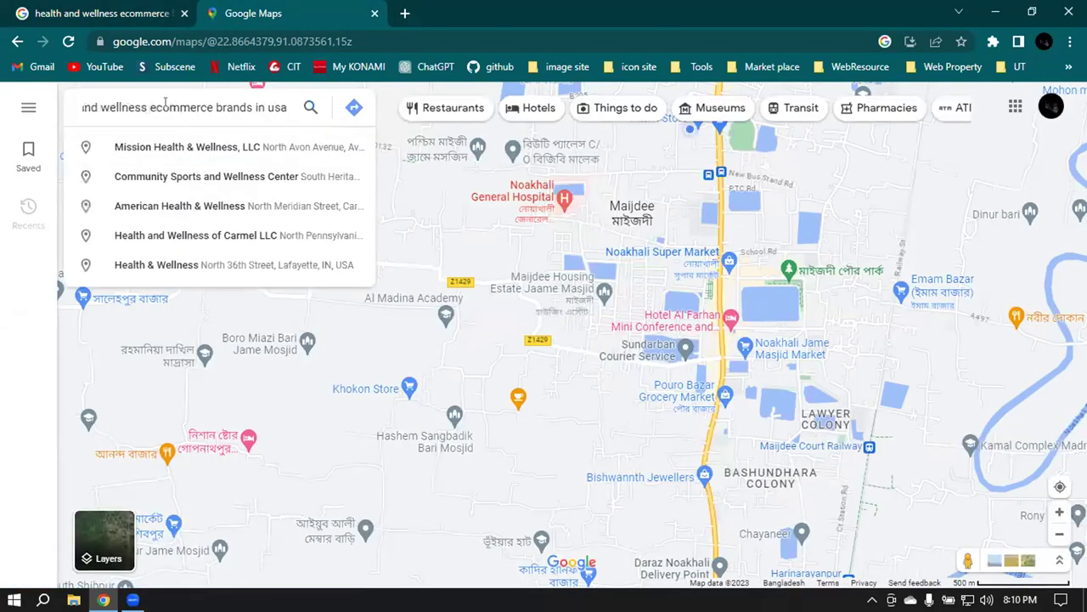
pyautogui.click(311, 107)
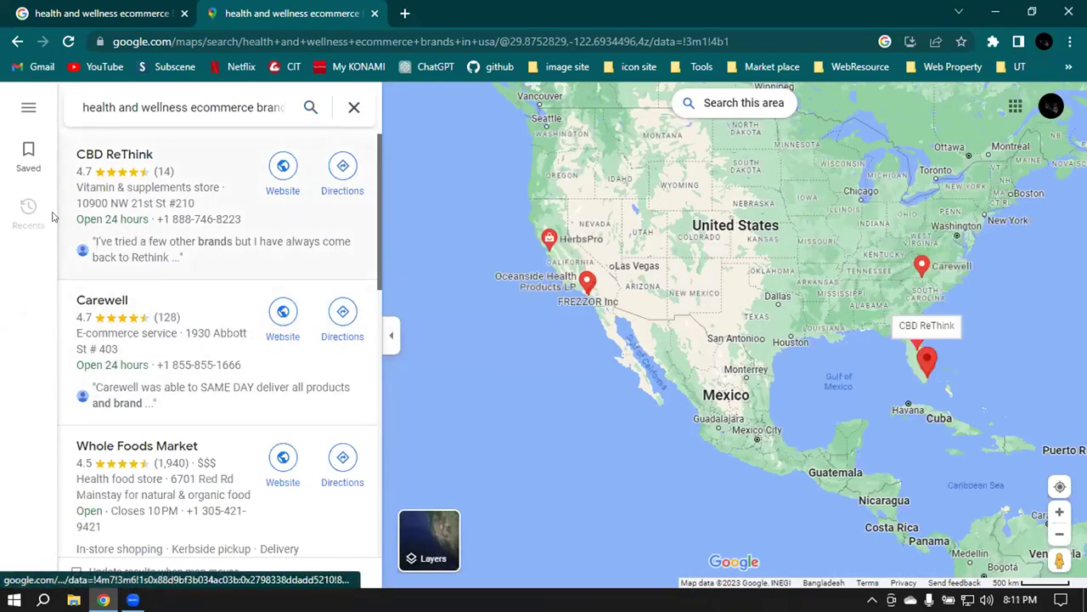
# Step: Scroll the Maps results and open the CBD ReThink listing, a 4.7-rated vitamin & supplements store
pyautogui.scroll(-3, 173, 162)
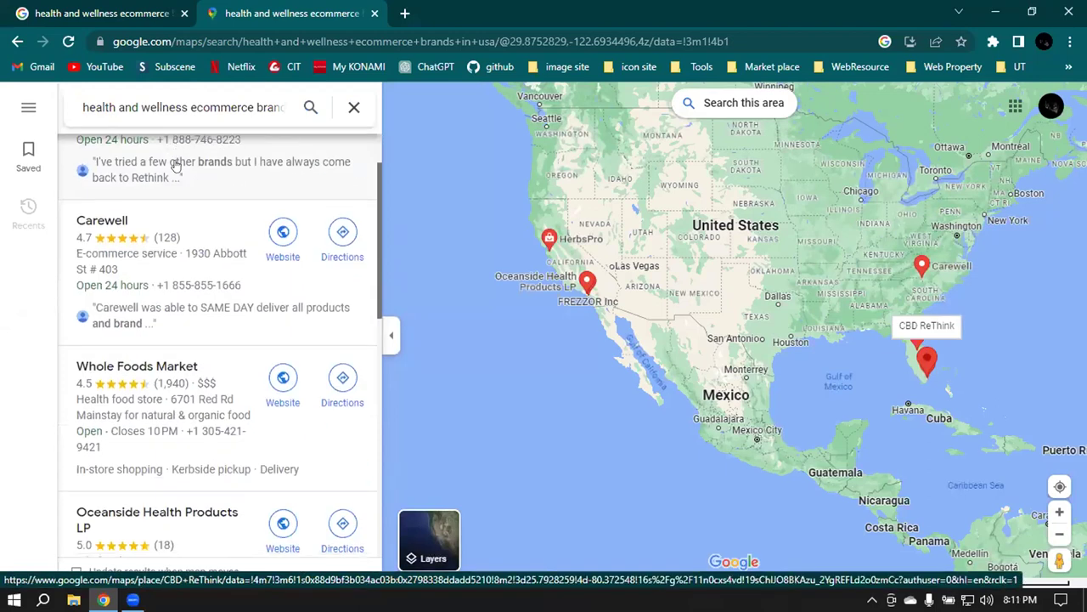
pyautogui.scroll(-2, 191, 165)
pyautogui.scroll(4, 192, 226)
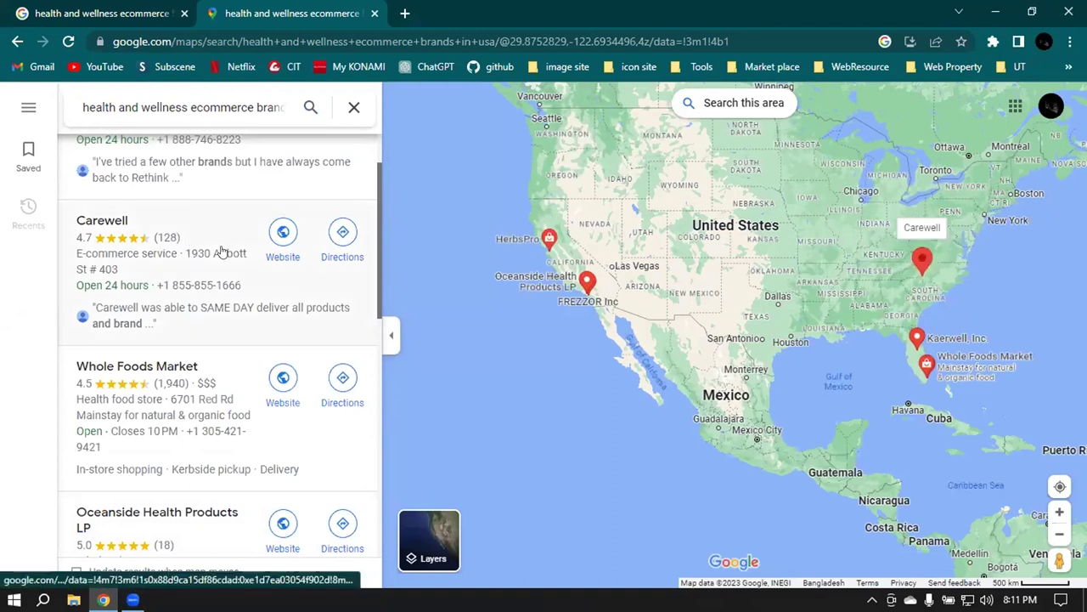
pyautogui.scroll(1, 220, 250)
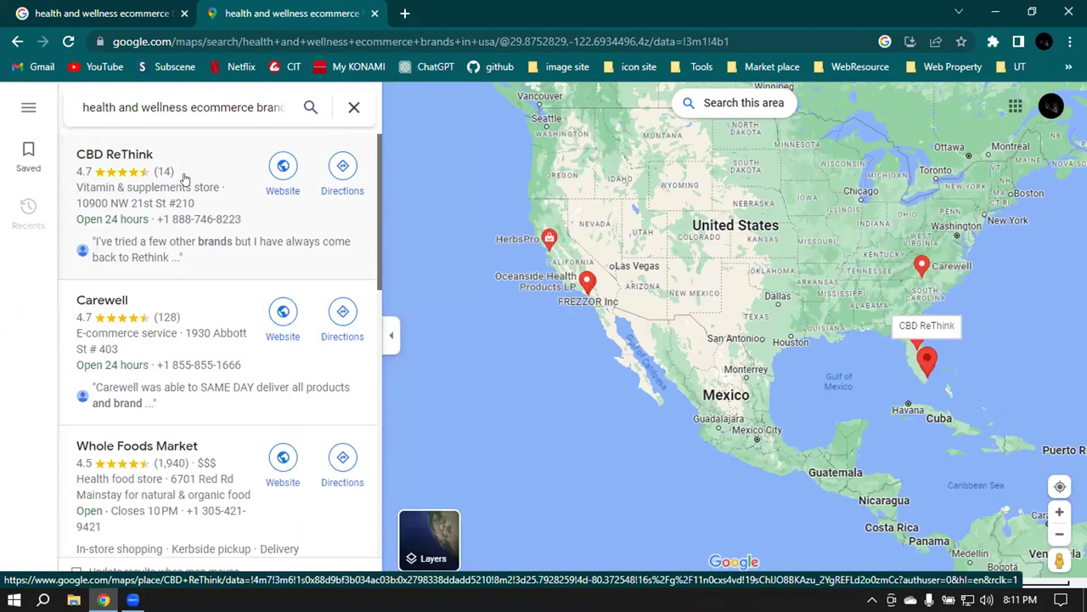
pyautogui.click(106, 158)
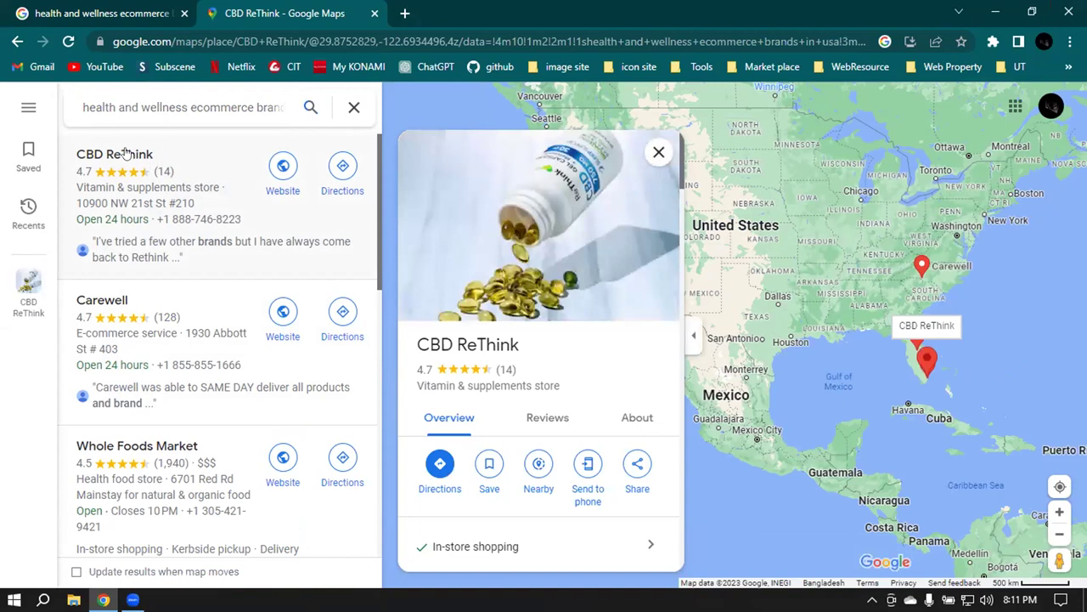
# Step: Open CBD ReThink's website in a new tab, then review the Maps listing's contact and About details
pyautogui.click(281, 170)
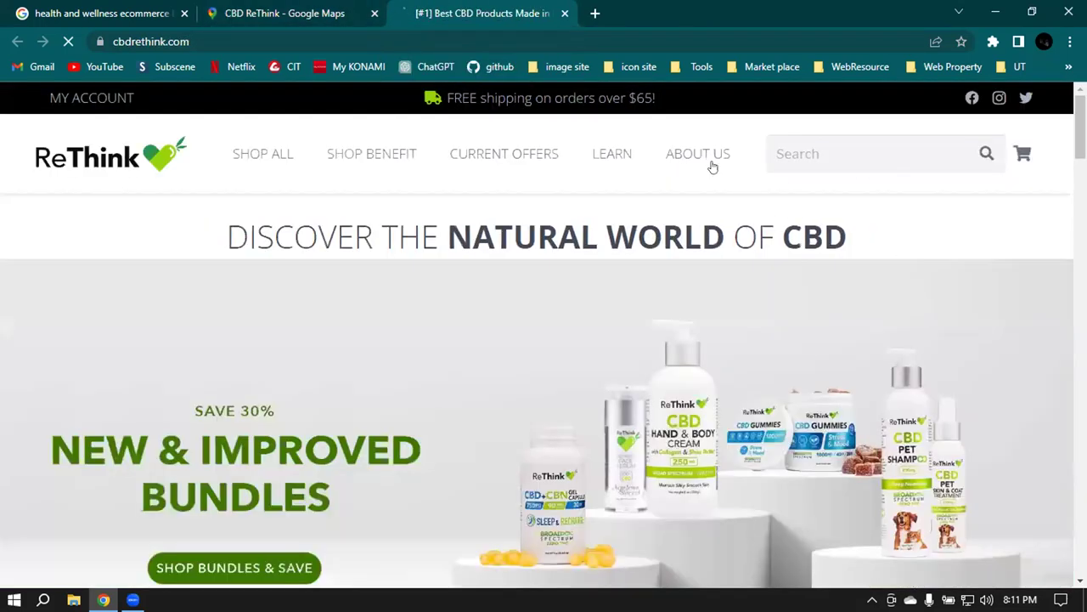
pyautogui.moveTo(698, 163)
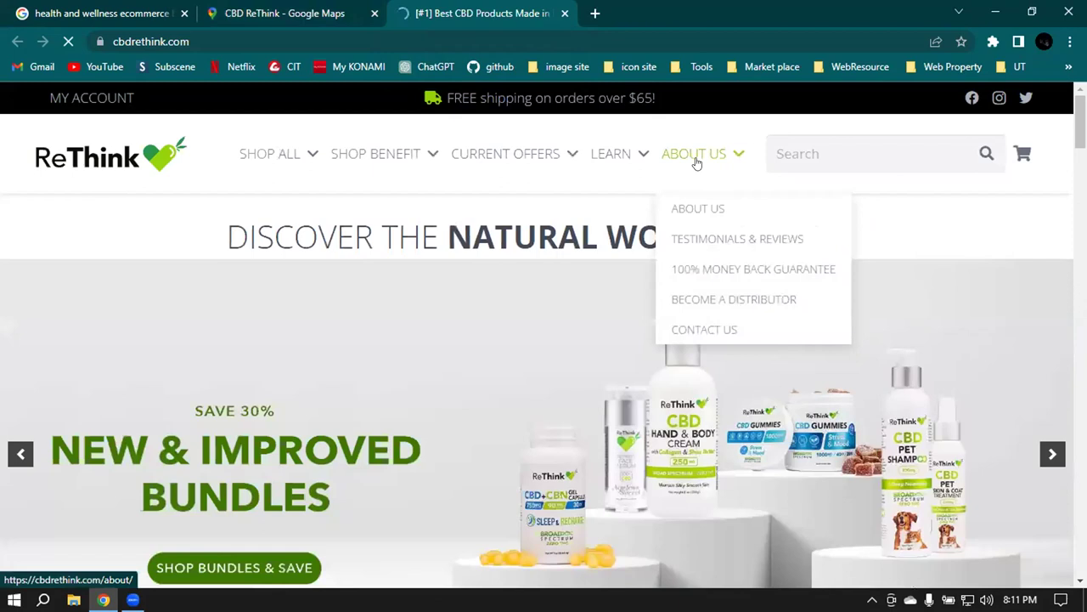
pyautogui.click(287, 11)
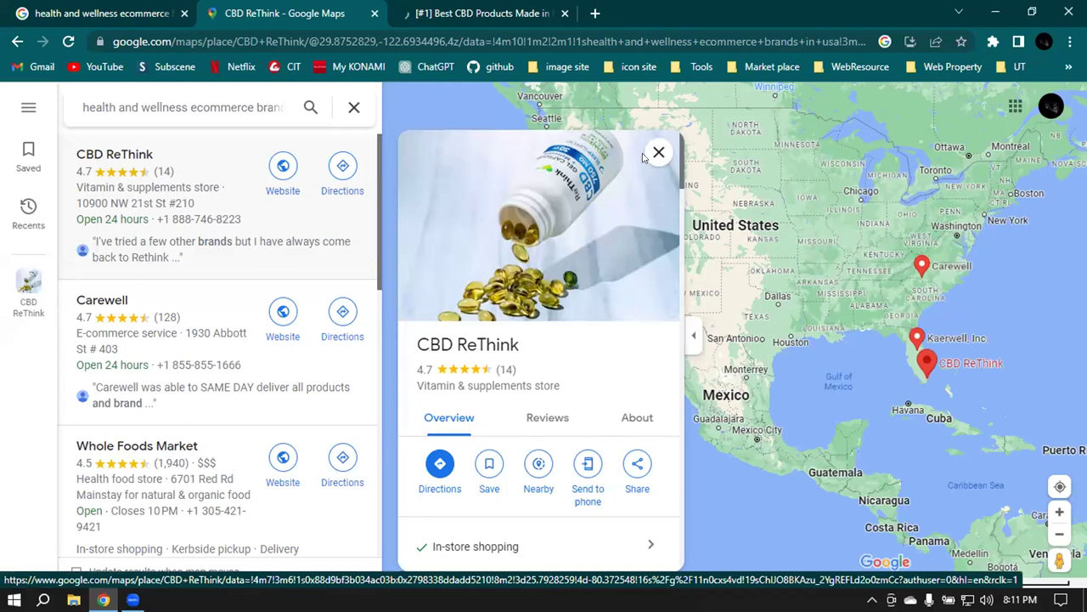
pyautogui.moveTo(491, 306)
pyautogui.scroll(-4, 491, 306)
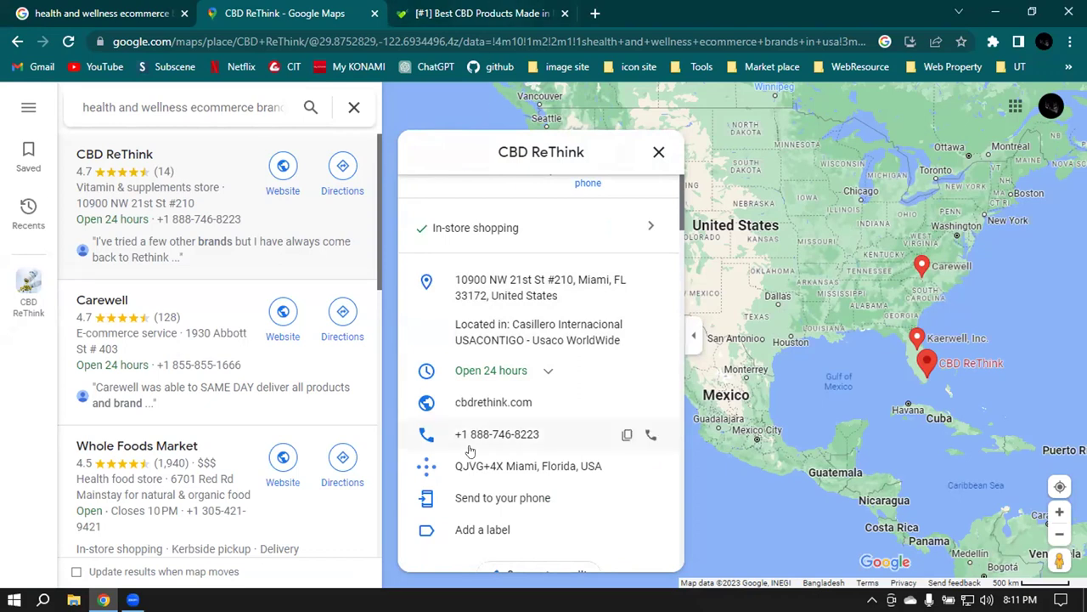
pyautogui.scroll(-2, 568, 450)
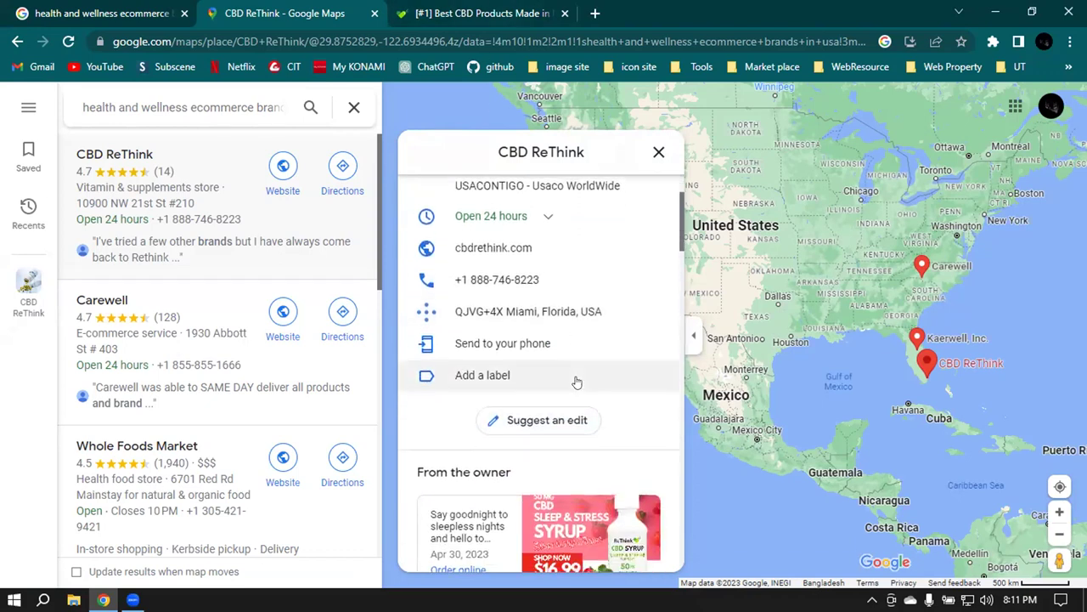
pyautogui.scroll(5, 576, 382)
pyautogui.click(635, 417)
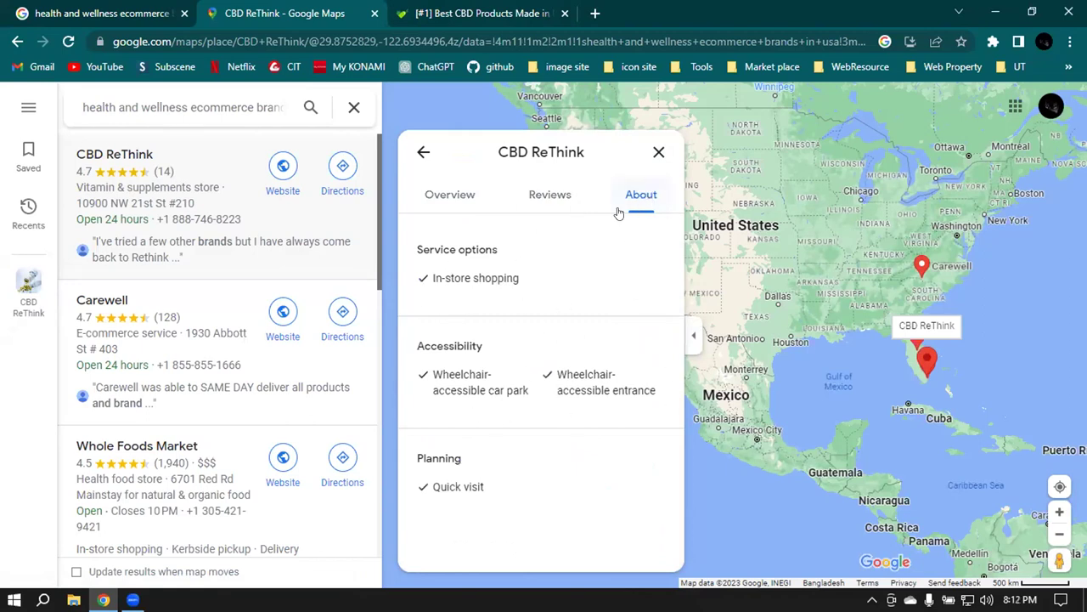
# Step: On cbdrethink.com, close the 25% off email signup and 30% off subscription popups
pyautogui.click(477, 10)
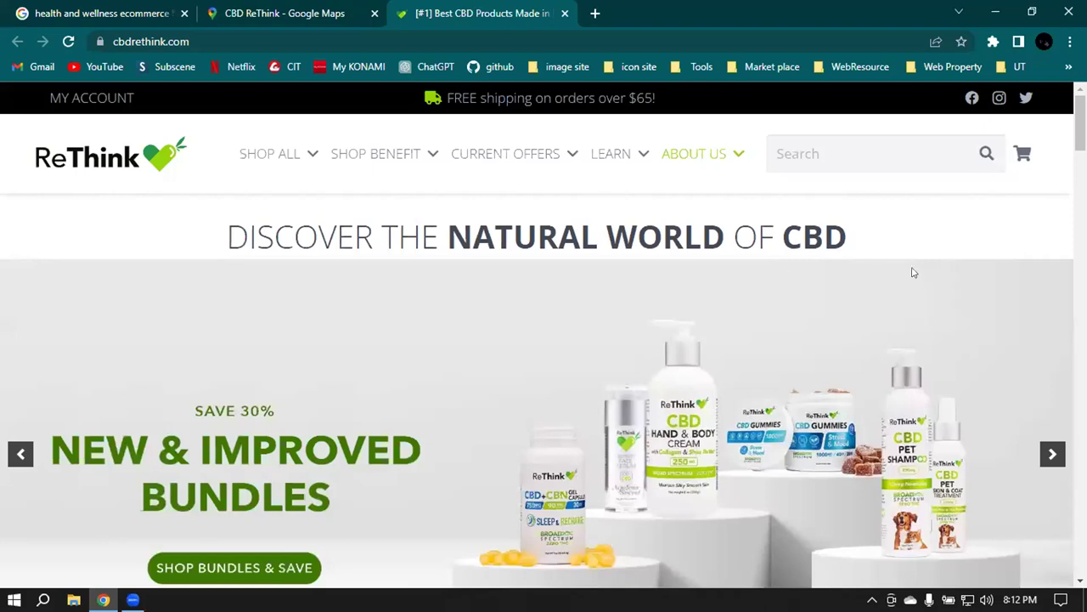
pyautogui.scroll(-3, 410, 248)
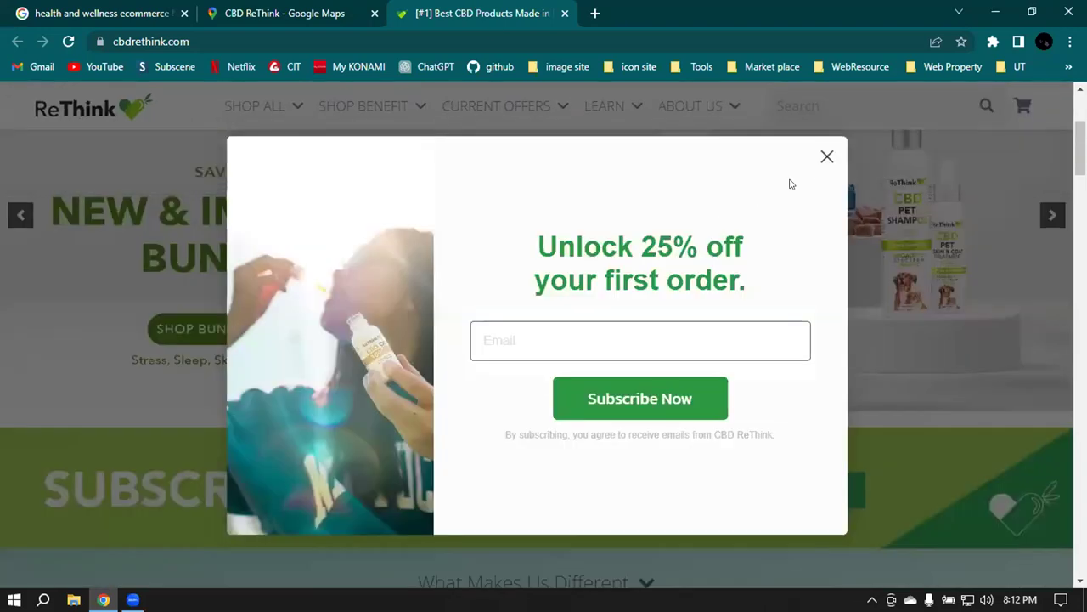
pyautogui.click(825, 158)
pyautogui.scroll(-5, 818, 323)
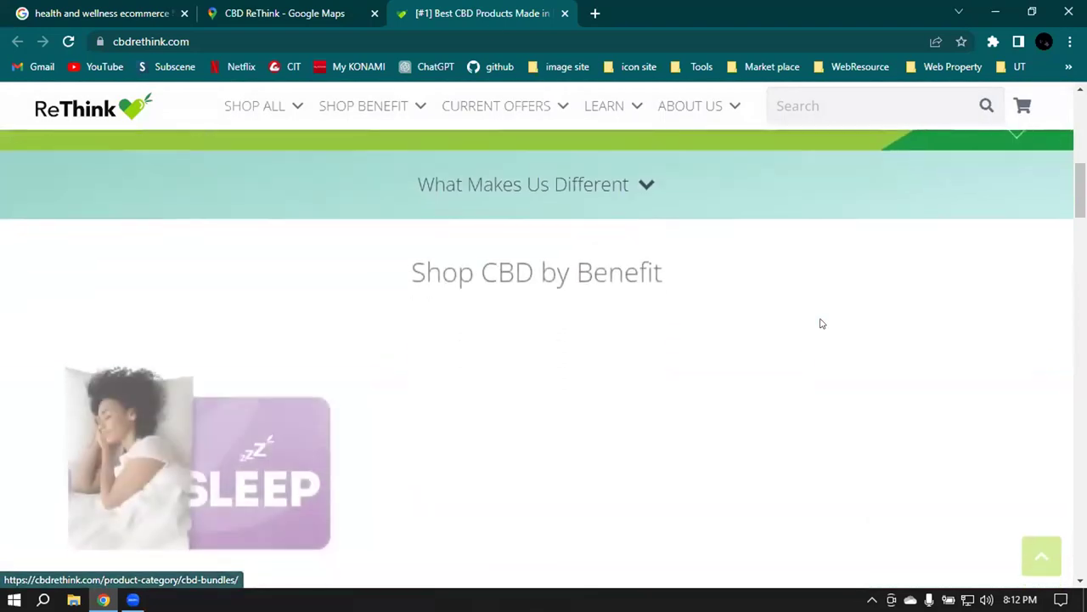
pyautogui.scroll(4, 821, 325)
pyautogui.scroll(4, 821, 324)
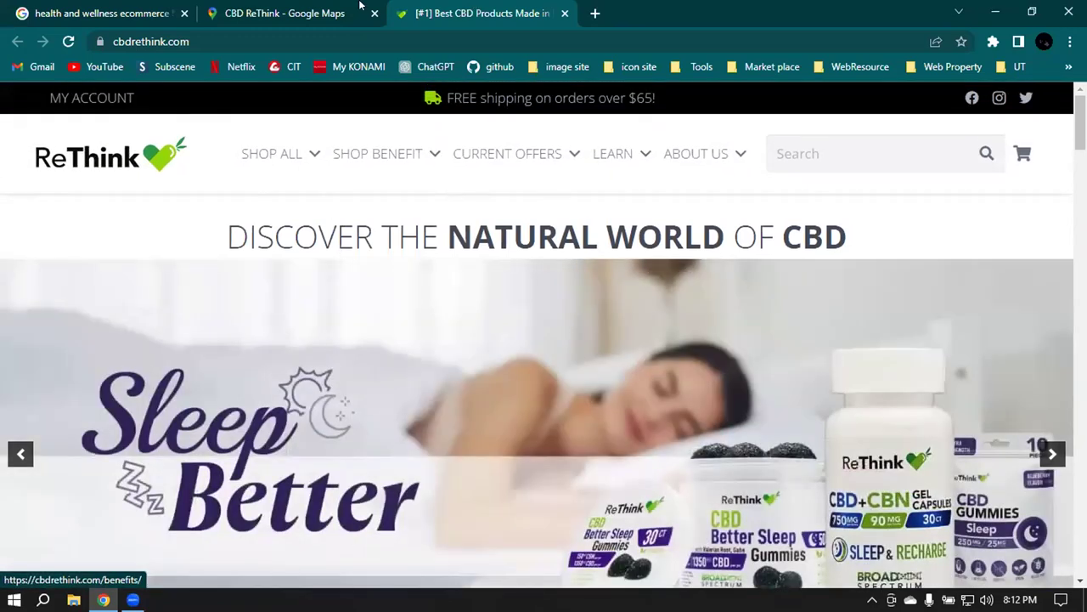
pyautogui.click(305, 10)
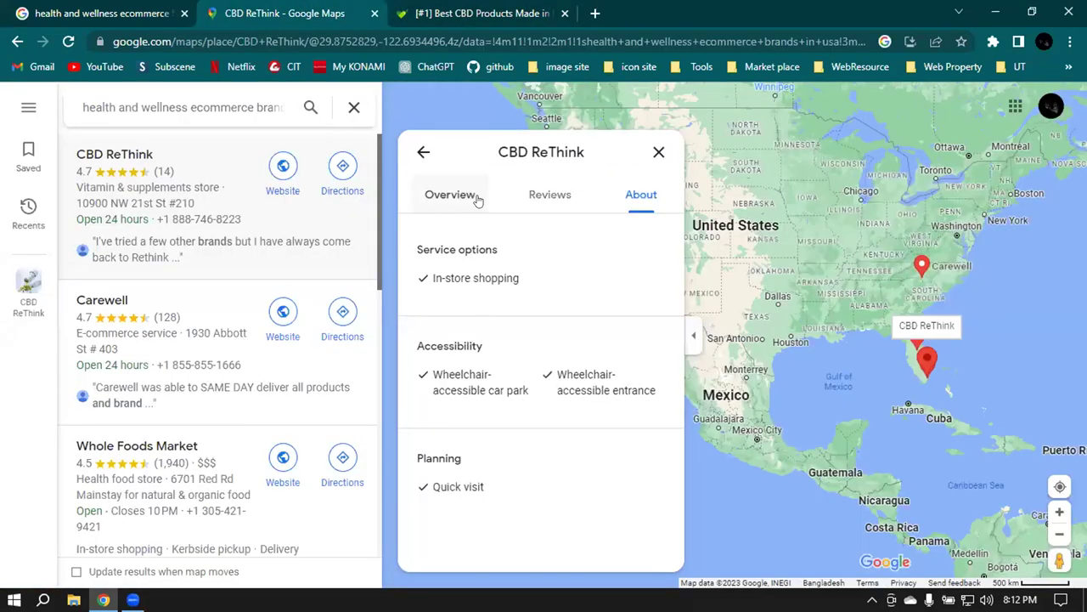
pyautogui.click(489, 11)
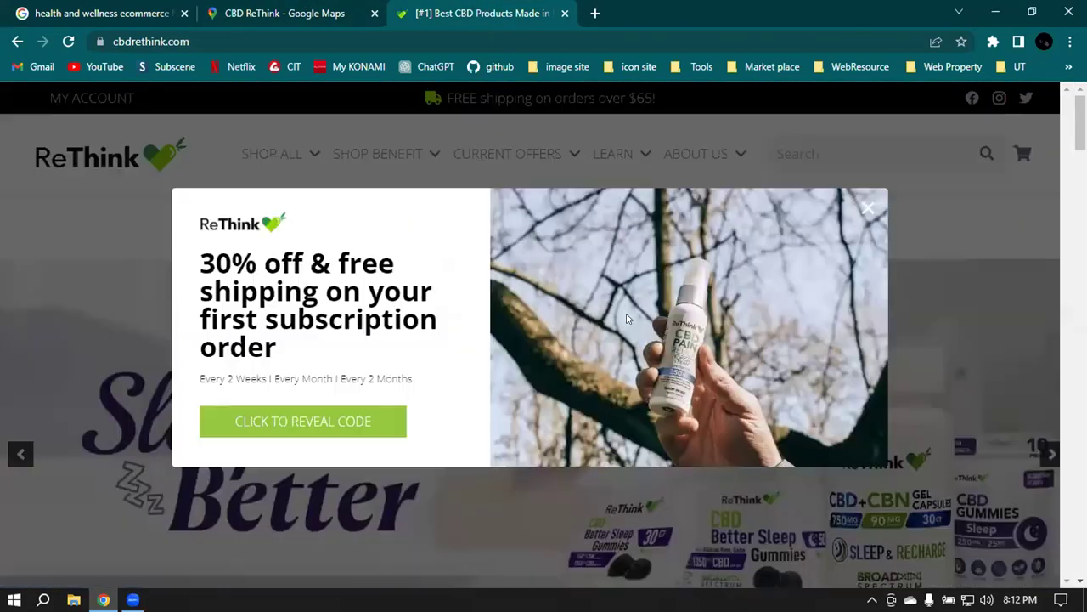
pyautogui.click(863, 208)
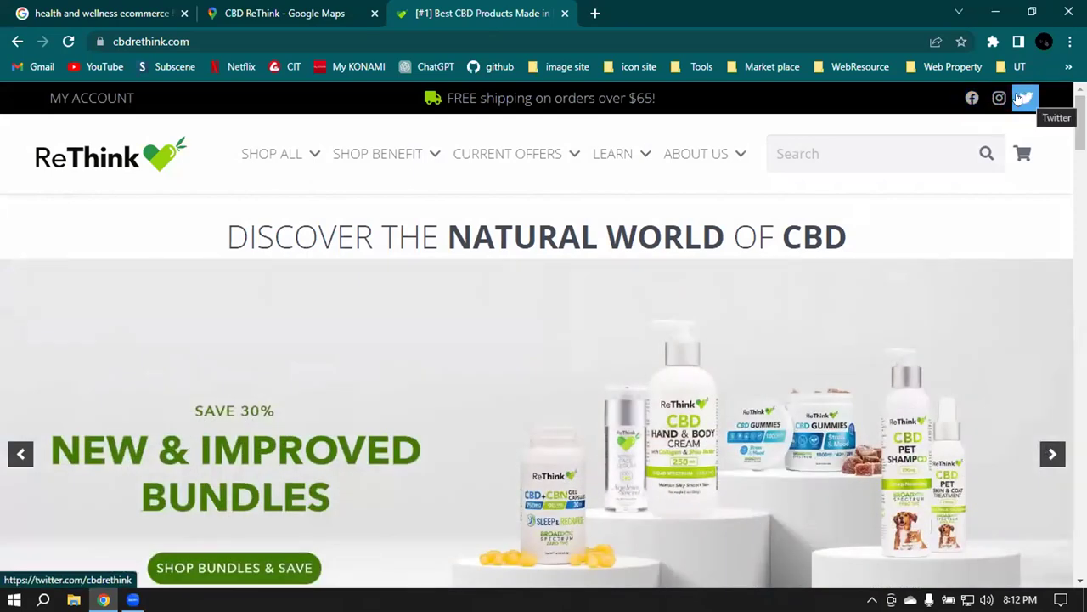
# Step: Open the store's Facebook page in a new tab and select the business email in its Intro
pyautogui.rightClick(972, 98)
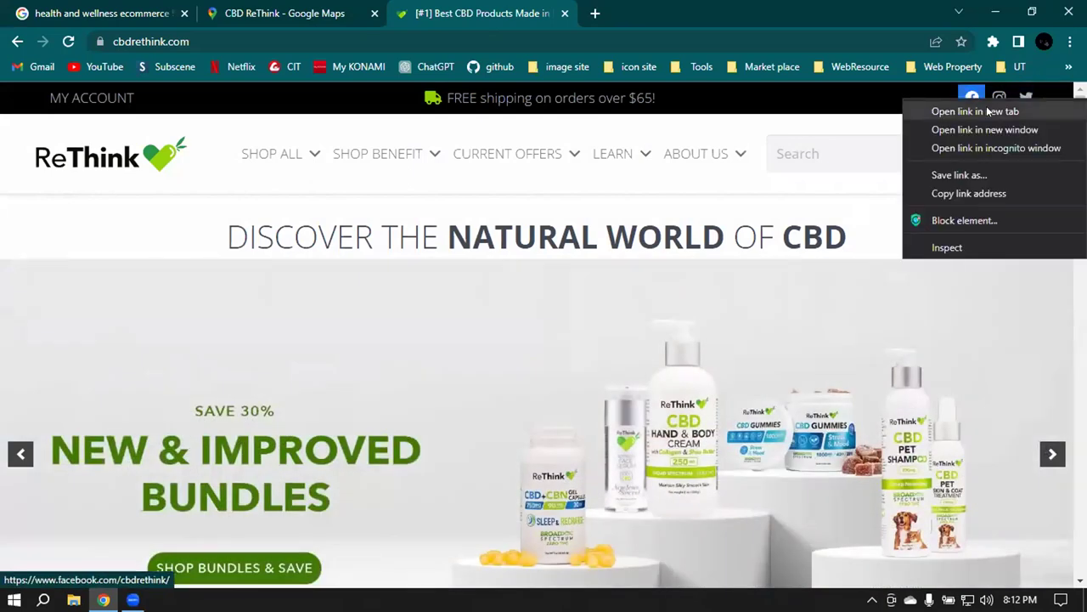
pyautogui.click(988, 112)
pyautogui.click(663, 10)
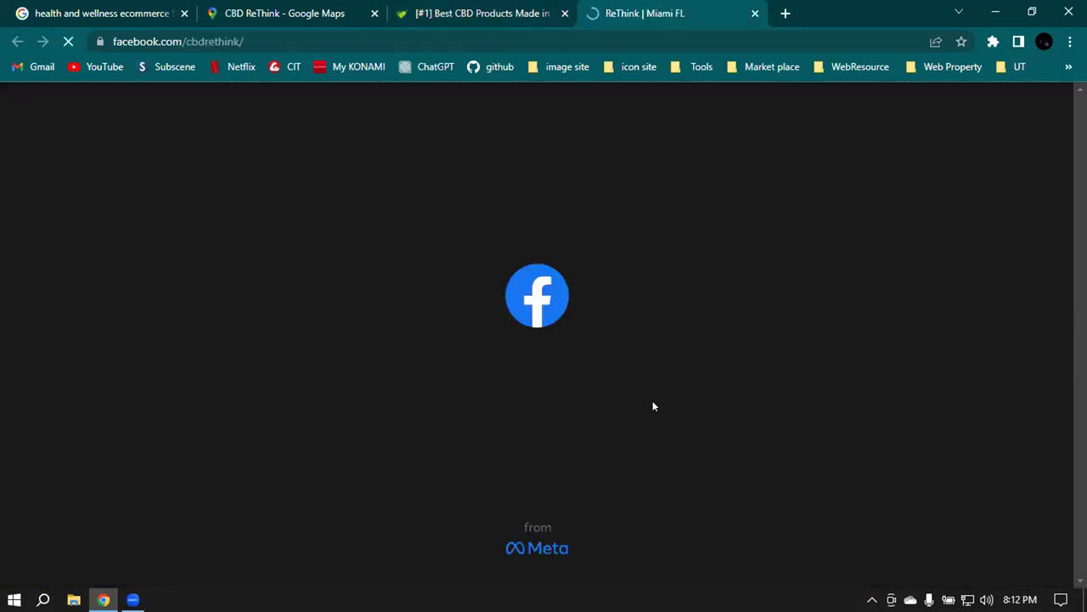
pyautogui.scroll(-2, 510, 356)
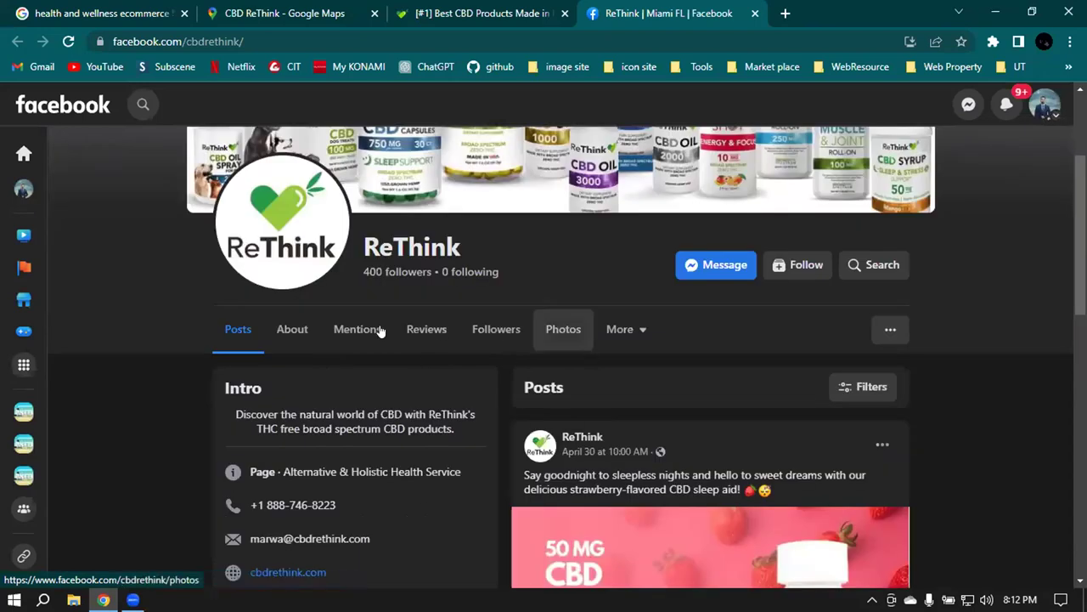
pyautogui.scroll(-1, 393, 347)
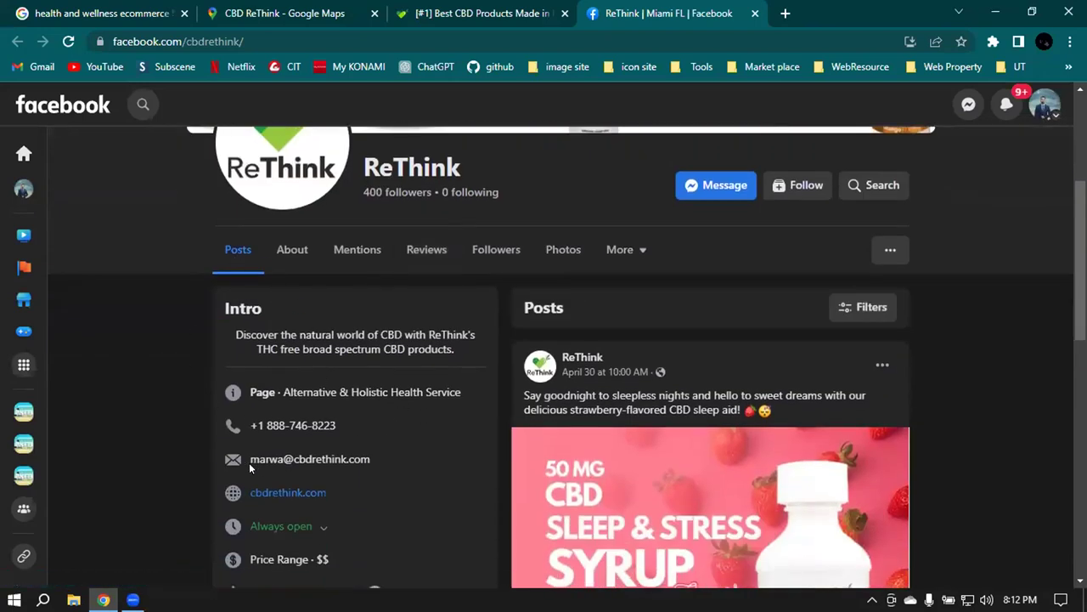
pyautogui.moveTo(248, 458); pyautogui.dragTo(376, 463)
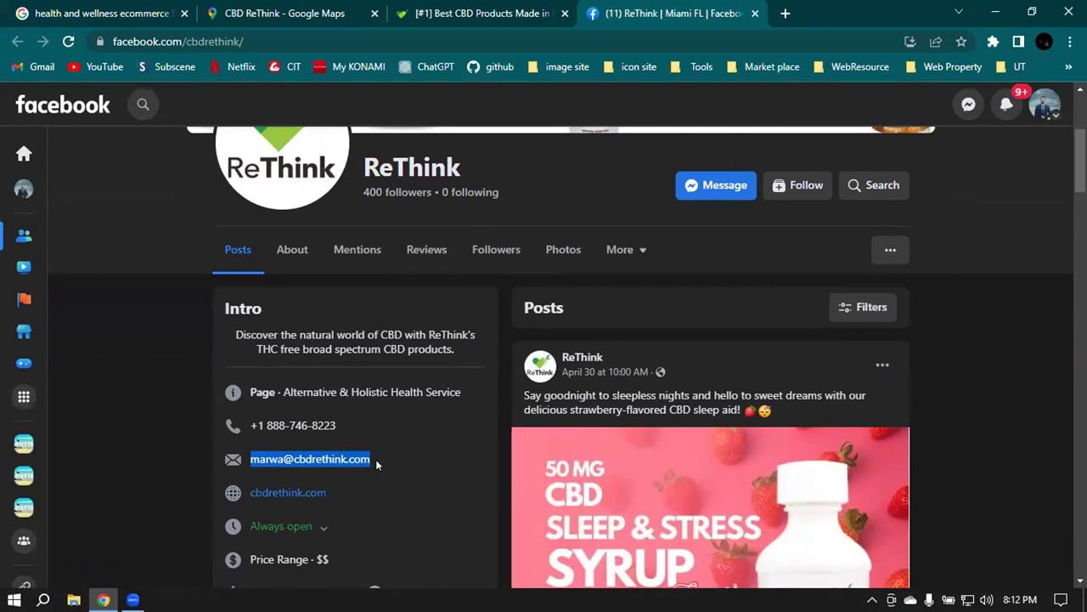
# Step: In the About section, select the Alternative & Holistic Health Service category and open the listed business website
pyautogui.click(299, 256)
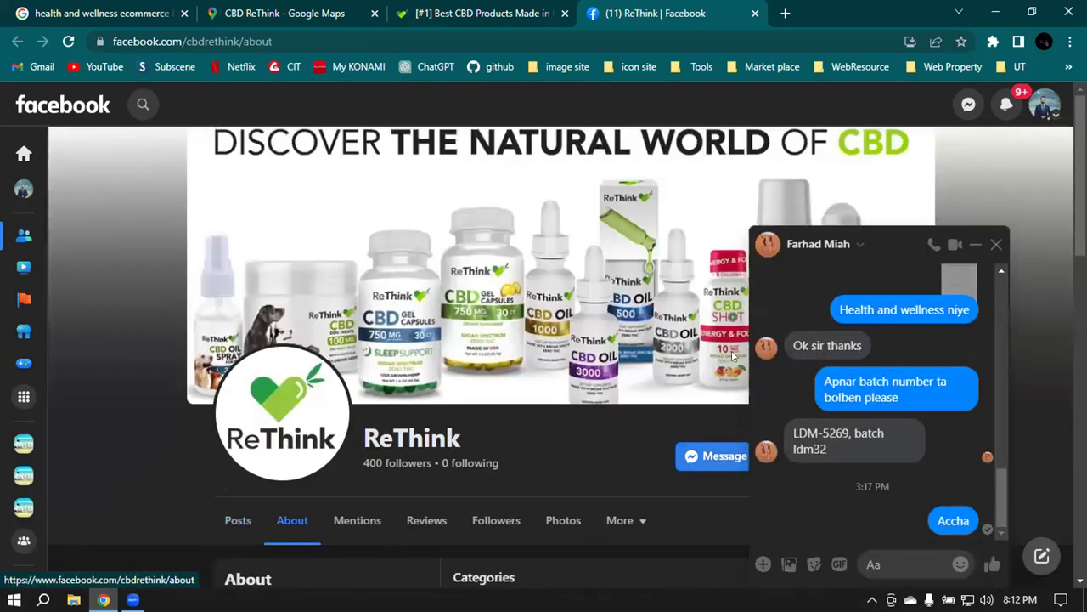
pyautogui.click(974, 245)
pyautogui.scroll(-2, 598, 353)
pyautogui.scroll(-1, 586, 353)
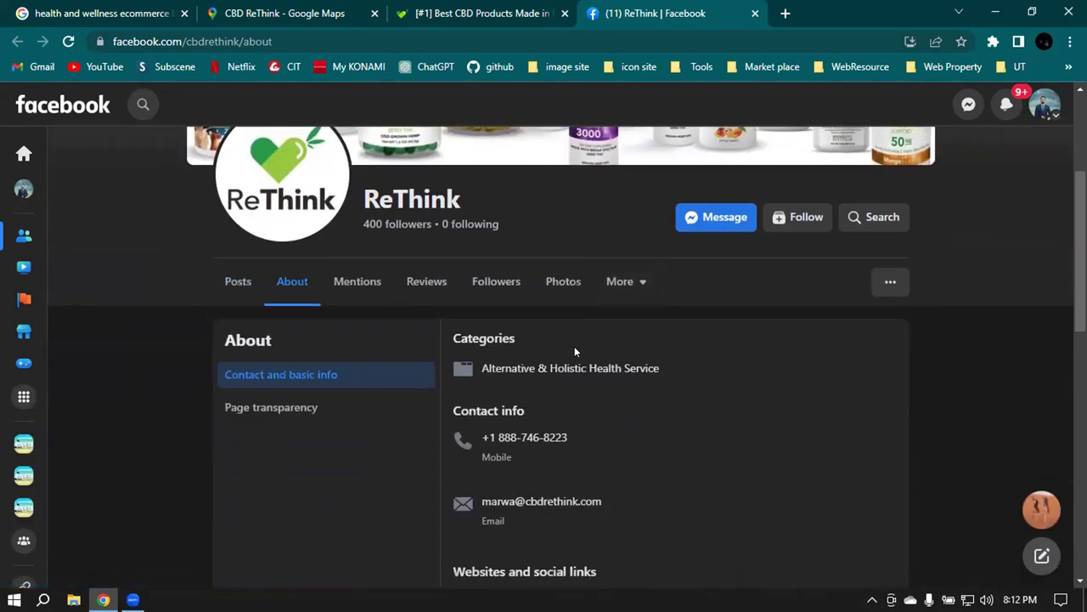
pyautogui.moveTo(489, 368); pyautogui.dragTo(650, 367)
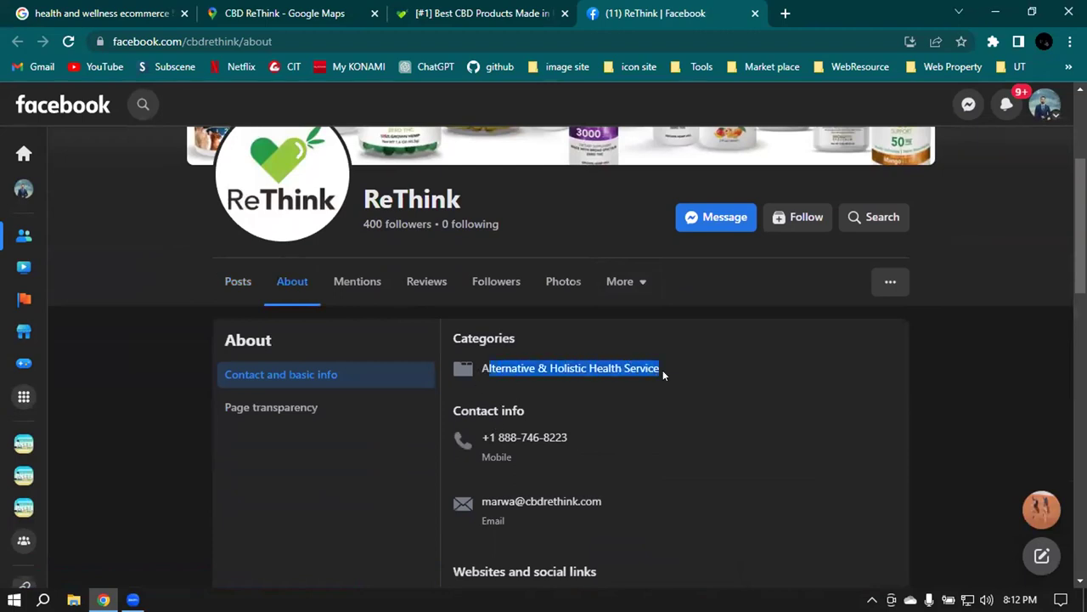
pyautogui.scroll(-2, 700, 396)
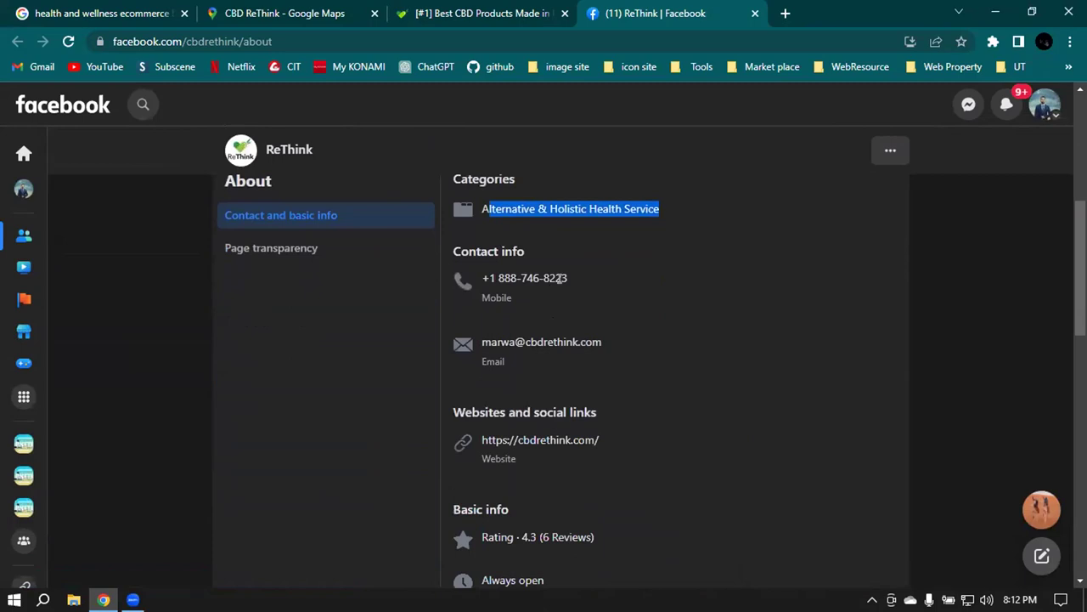
pyautogui.click(535, 440)
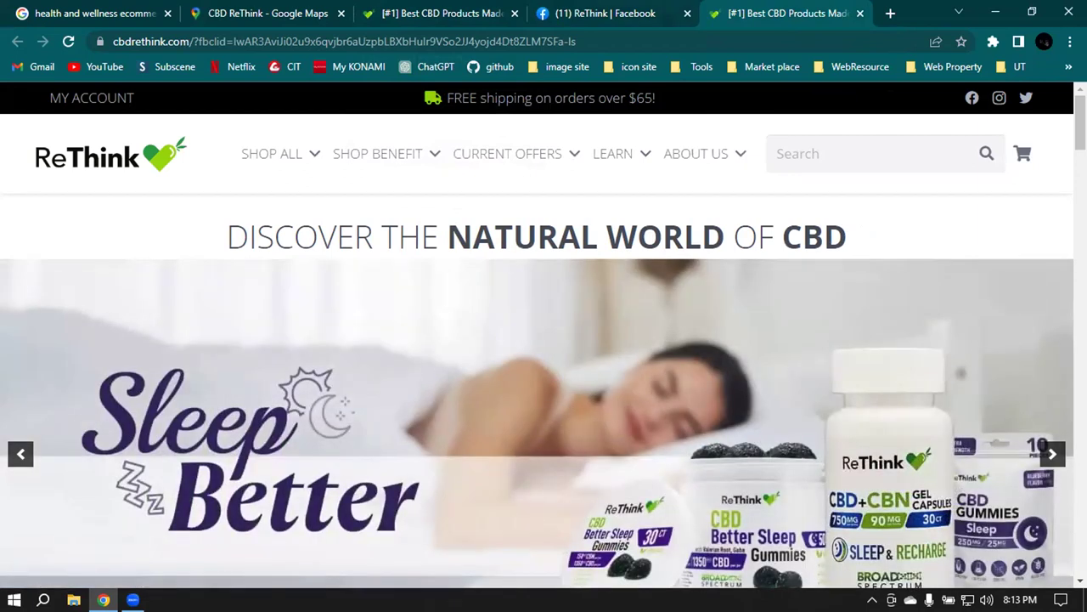
# Step: Glance back at the Facebook About info, then browse the ReThink store homepage at cbdrethink.com
pyautogui.click(603, 8)
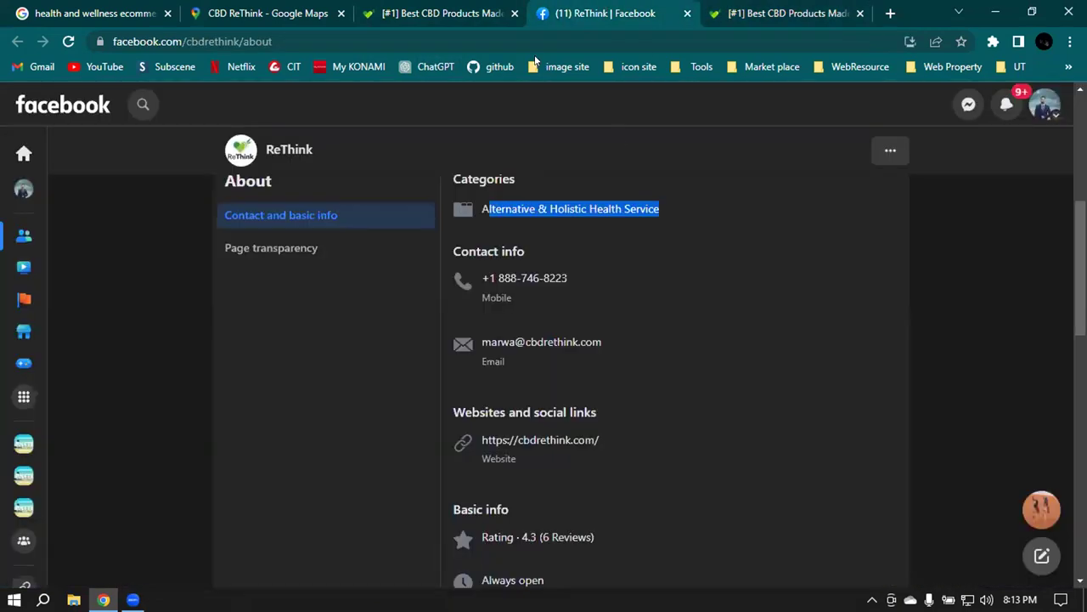
pyautogui.click(396, 7)
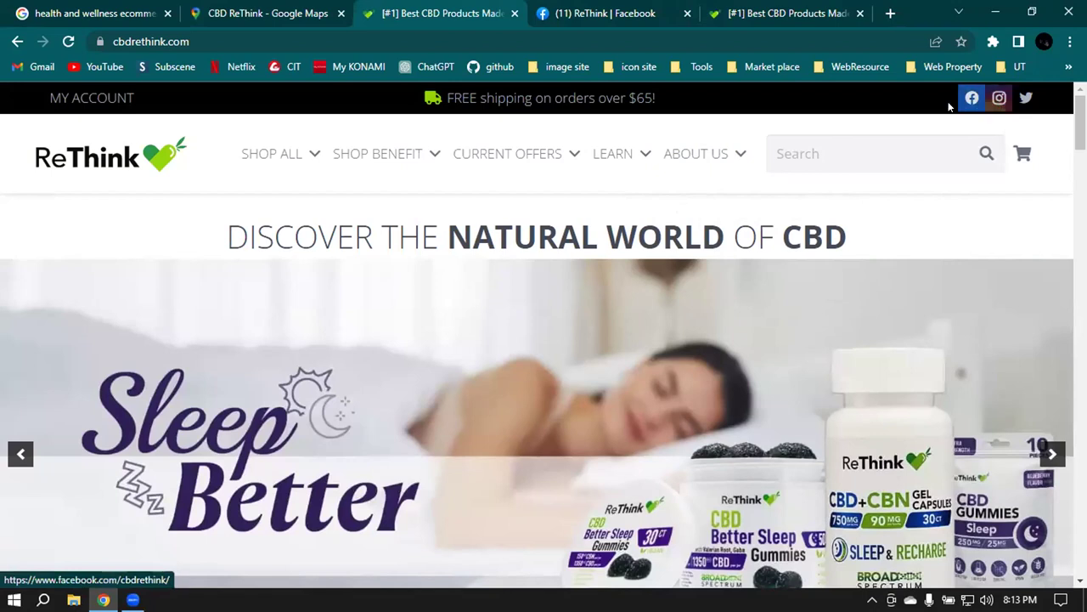
pyautogui.scroll(-3, 184, 117)
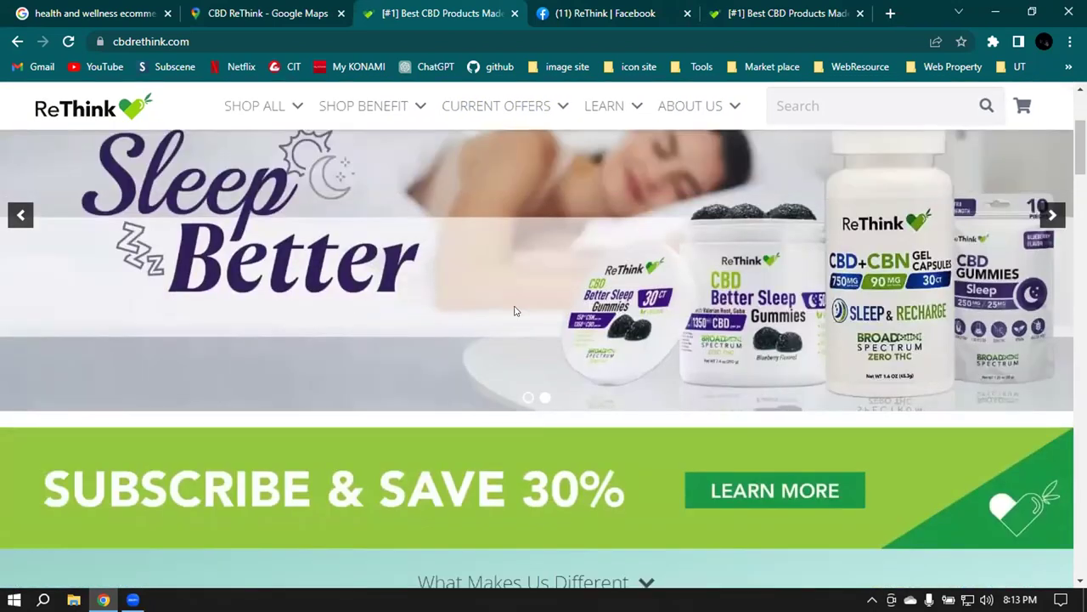
pyautogui.scroll(-3, 514, 311)
pyautogui.scroll(6, 568, 315)
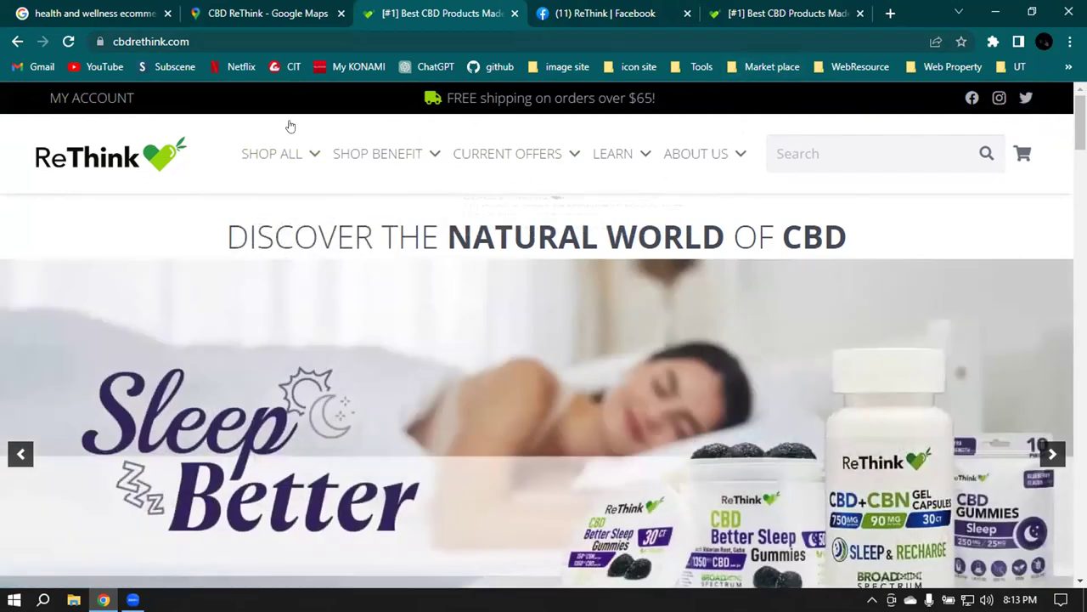
pyautogui.moveTo(696, 153)
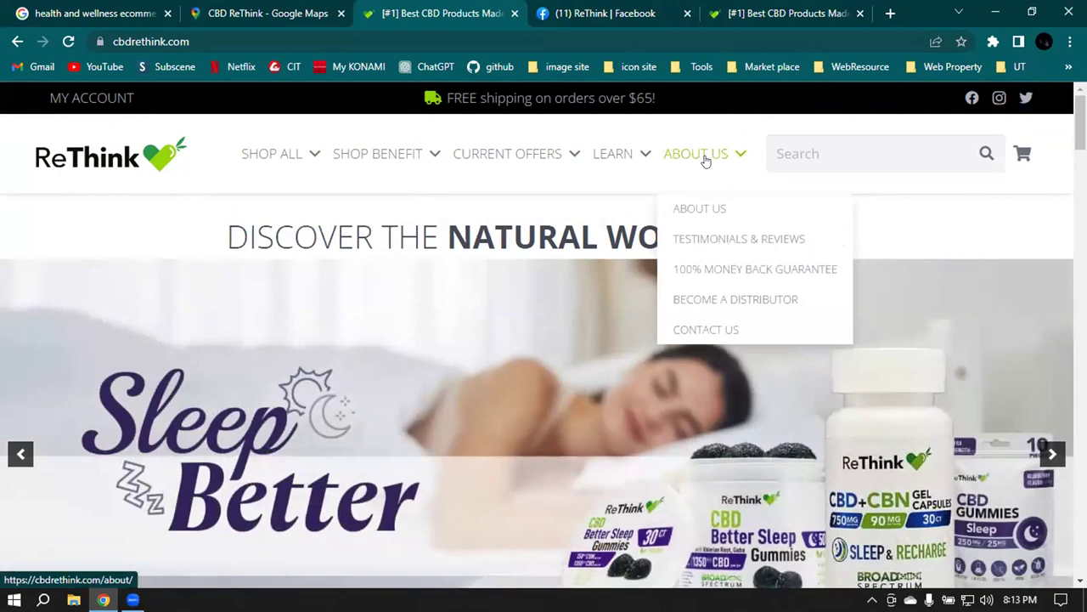
pyautogui.moveTo(332, 153)
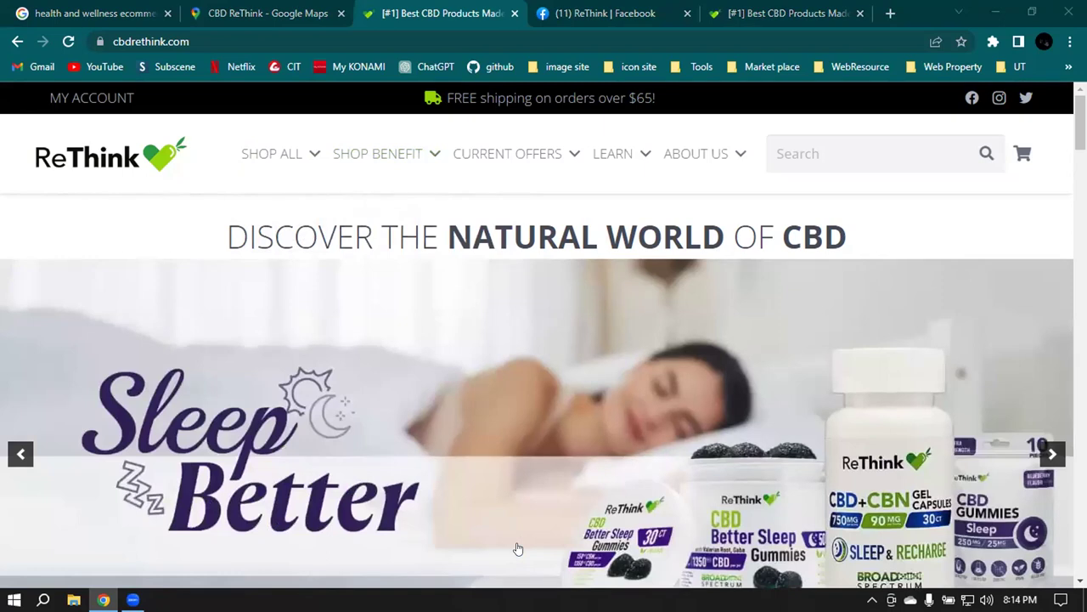
# Step: Return to CBD ReThink's Google Maps place card and scroll to its address, hours, website and phone
pyautogui.click(245, 12)
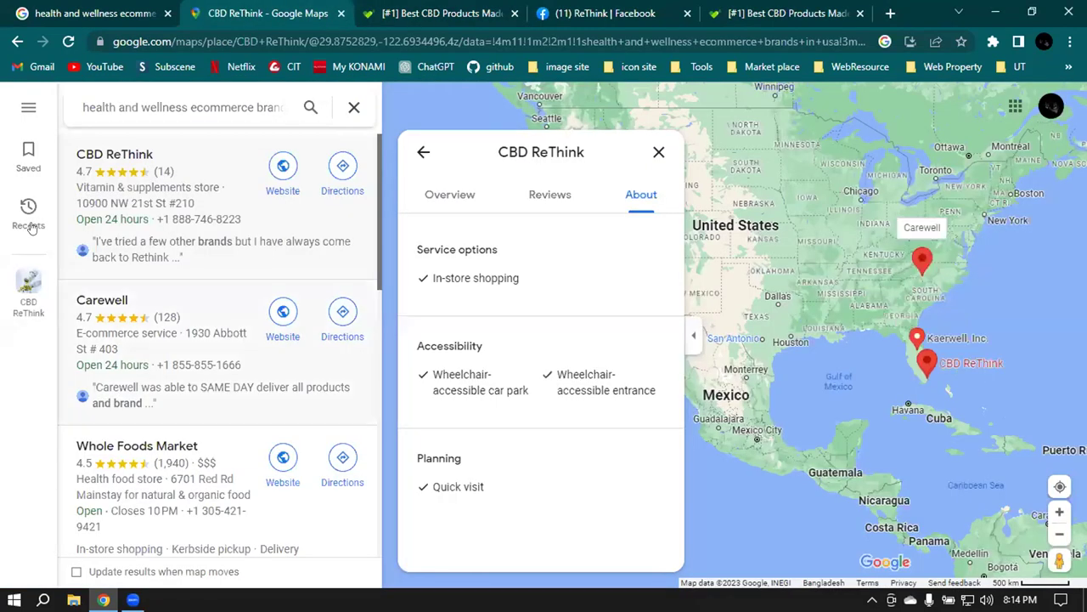
pyautogui.click(420, 152)
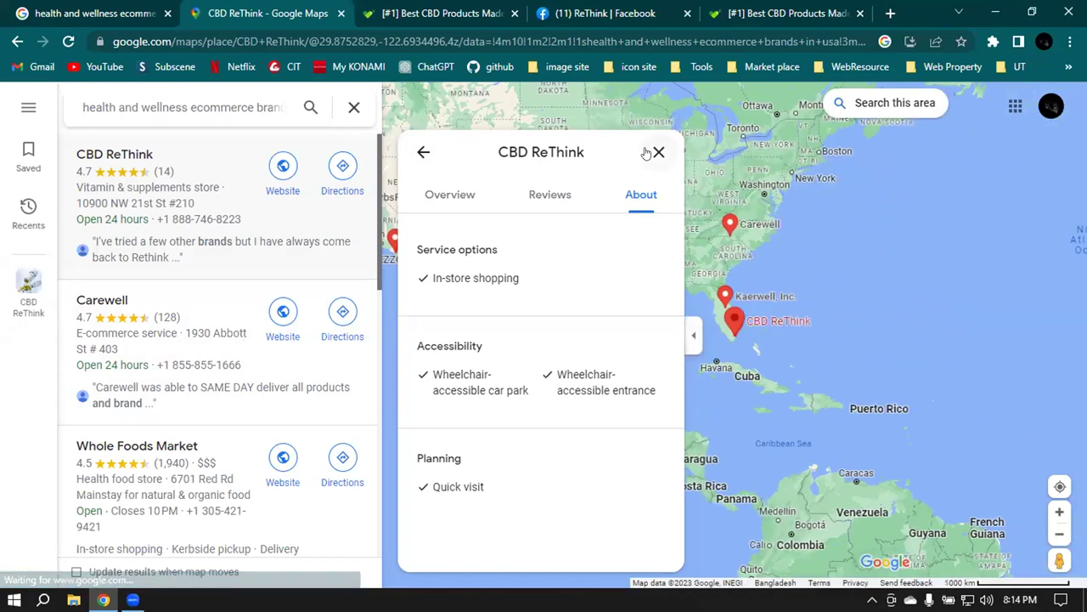
pyautogui.scroll(-5, 534, 299)
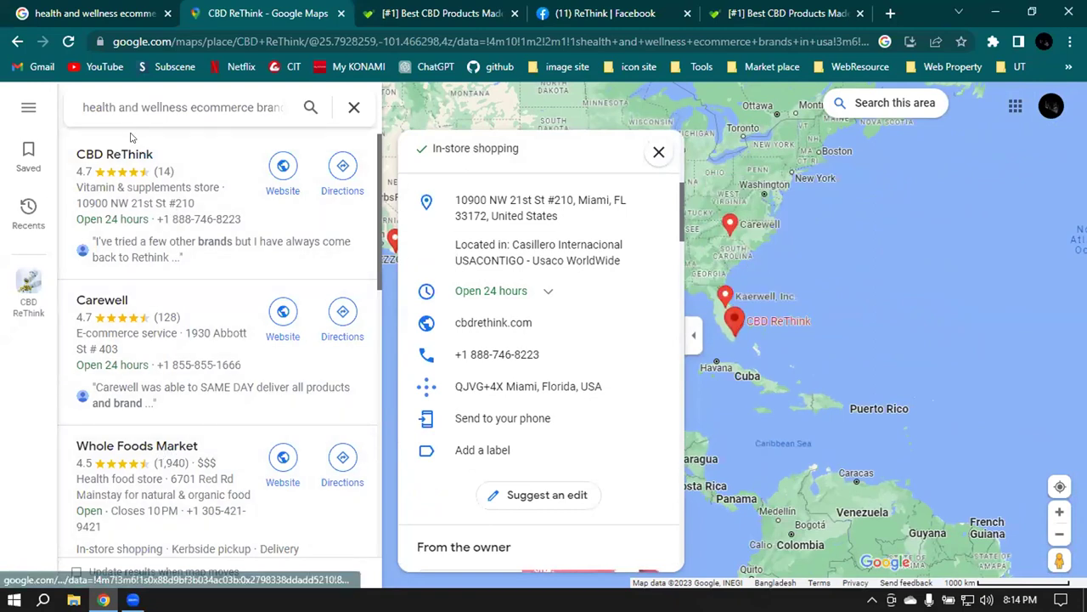
pyautogui.scroll(-3, 156, 212)
pyautogui.scroll(-2, 155, 212)
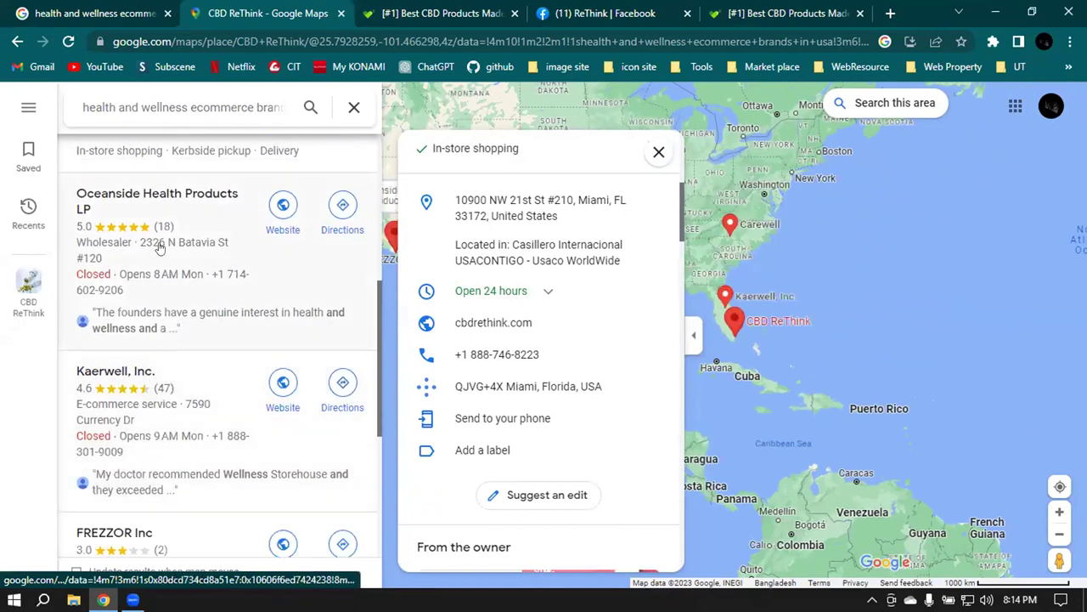
pyautogui.scroll(-4, 174, 222)
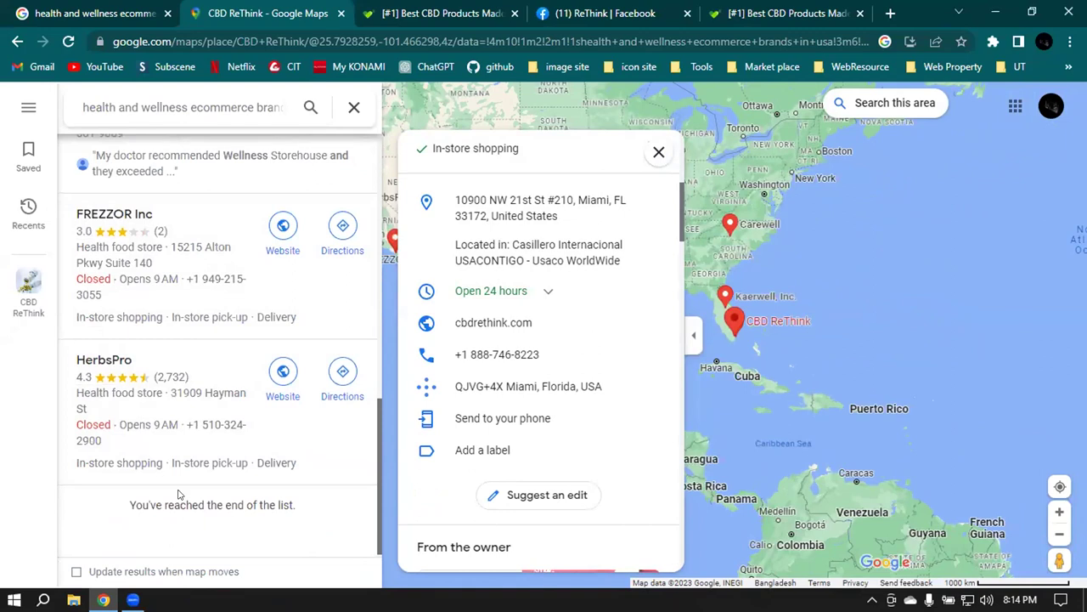
pyautogui.scroll(9, 179, 495)
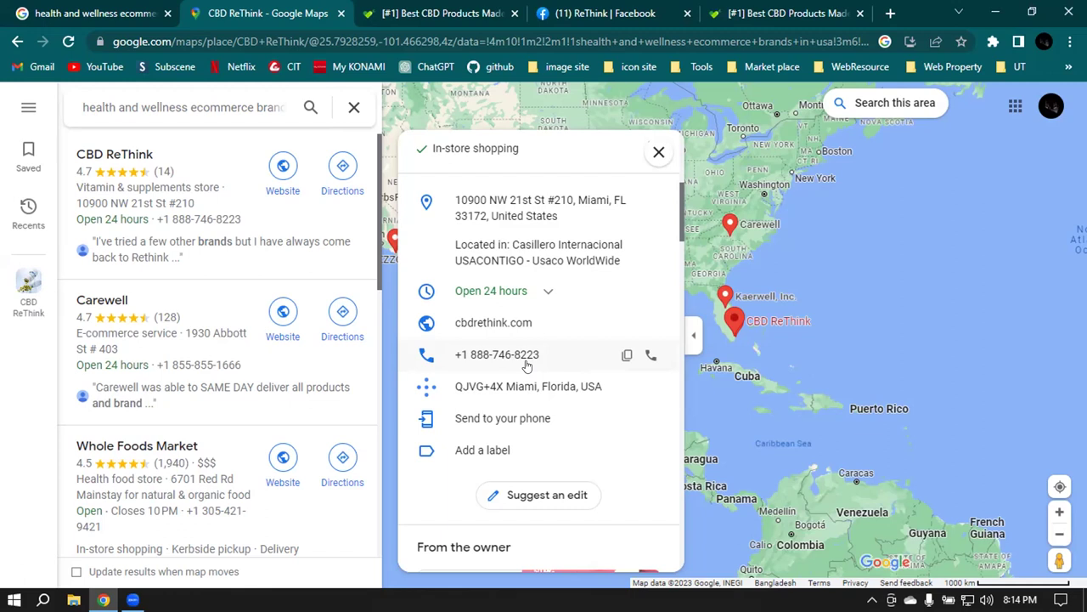
# Step: Close the place details, clear the Maps search, and close the Maps, ReThink site and search tabs
pyautogui.click(656, 152)
pyautogui.click(353, 107)
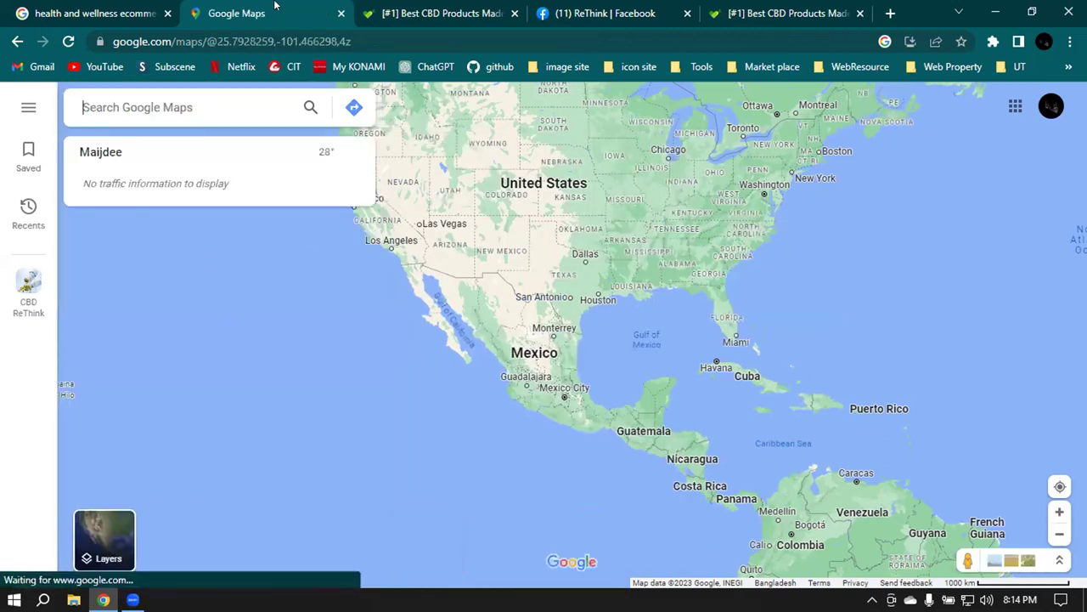
pyautogui.click(338, 12)
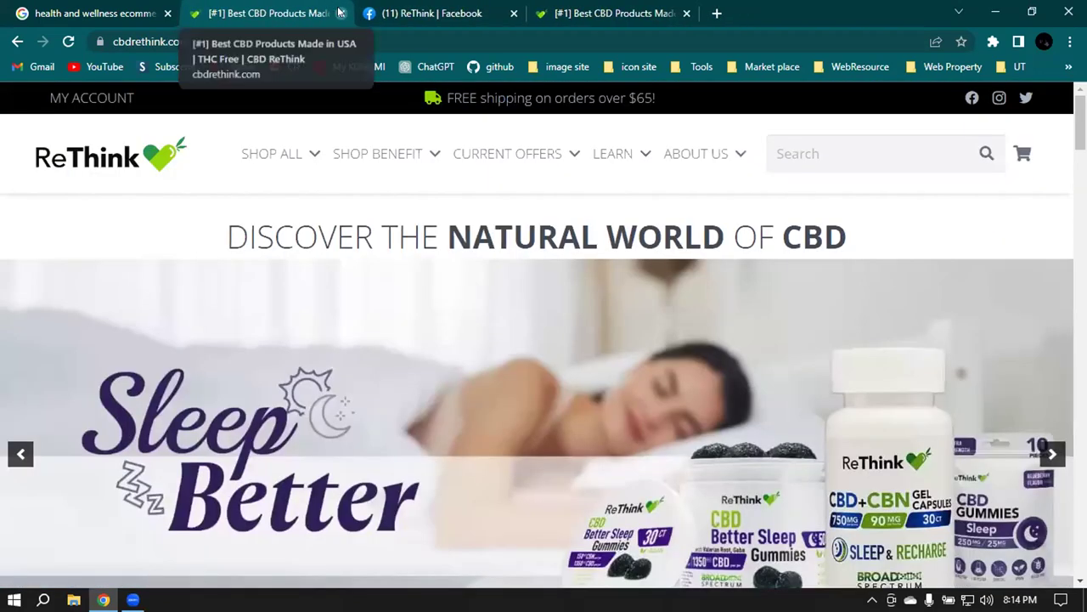
pyautogui.click(338, 12)
pyautogui.click(513, 12)
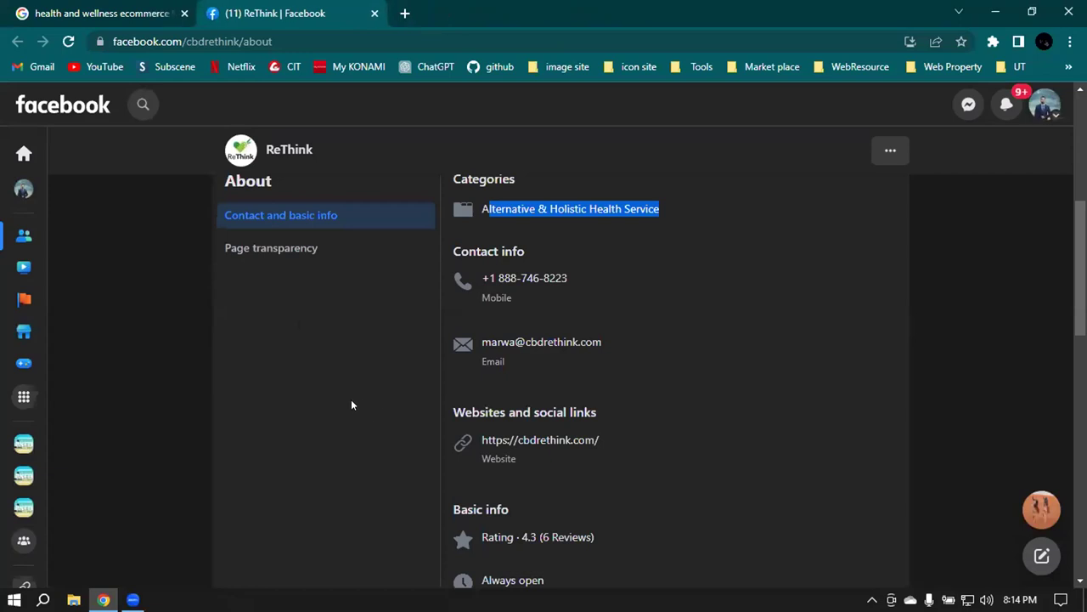
pyautogui.click(185, 13)
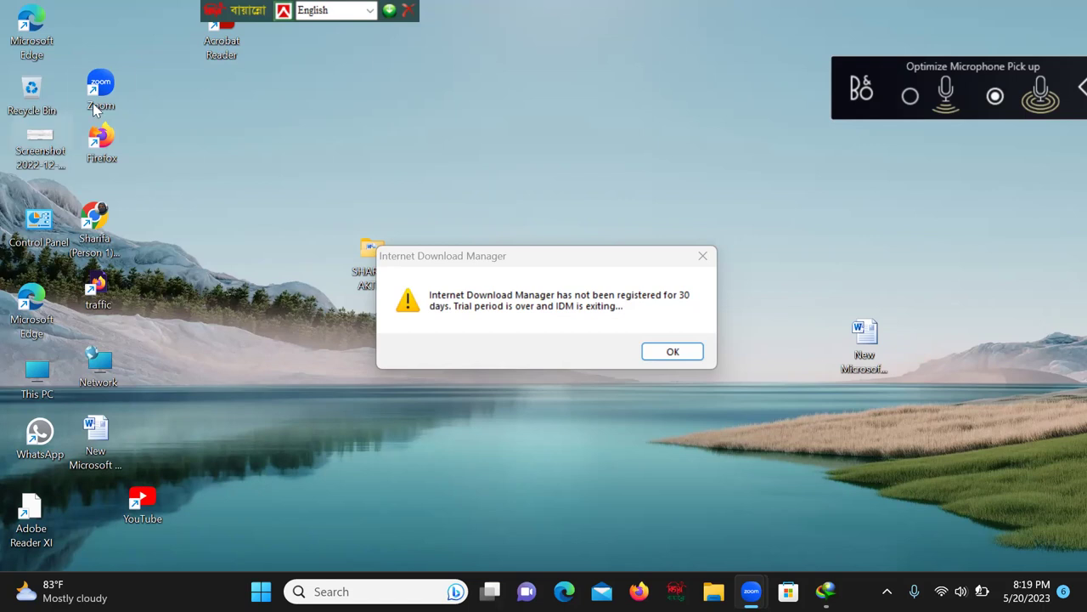
# Step: Launch Chrome with the personal profile, maximize the window, and go to the LinkedIn home feed
pyautogui.doubleClick(93, 223)
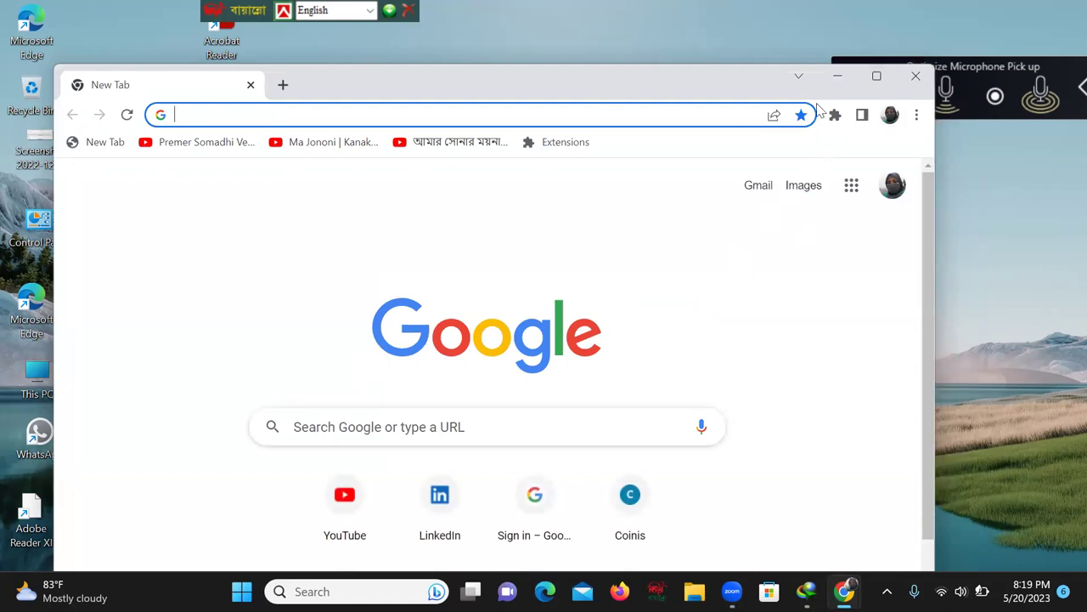
pyautogui.click(877, 77)
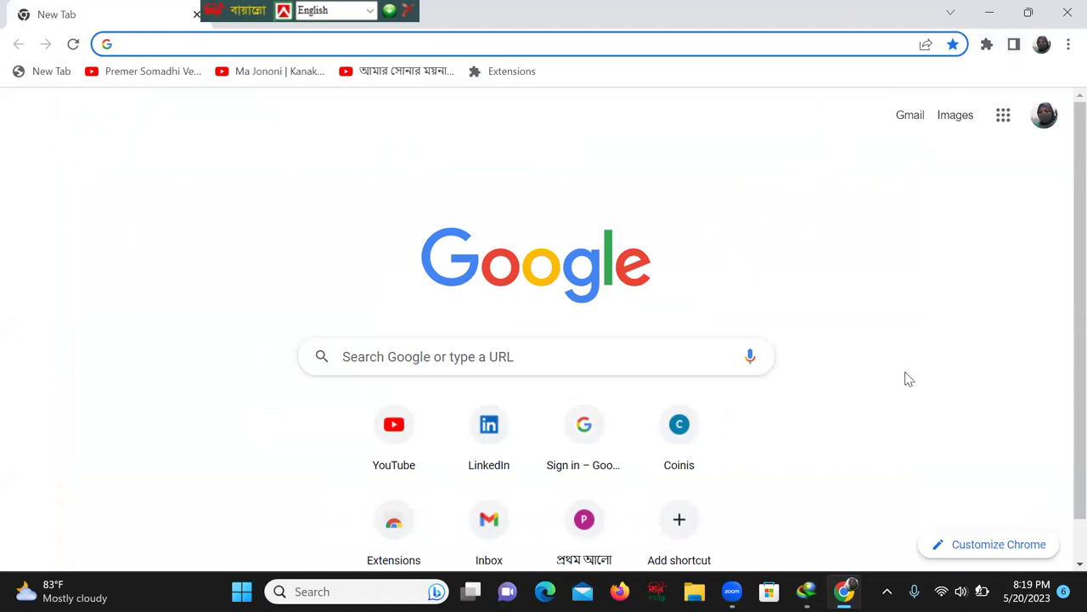
pyautogui.click(507, 424)
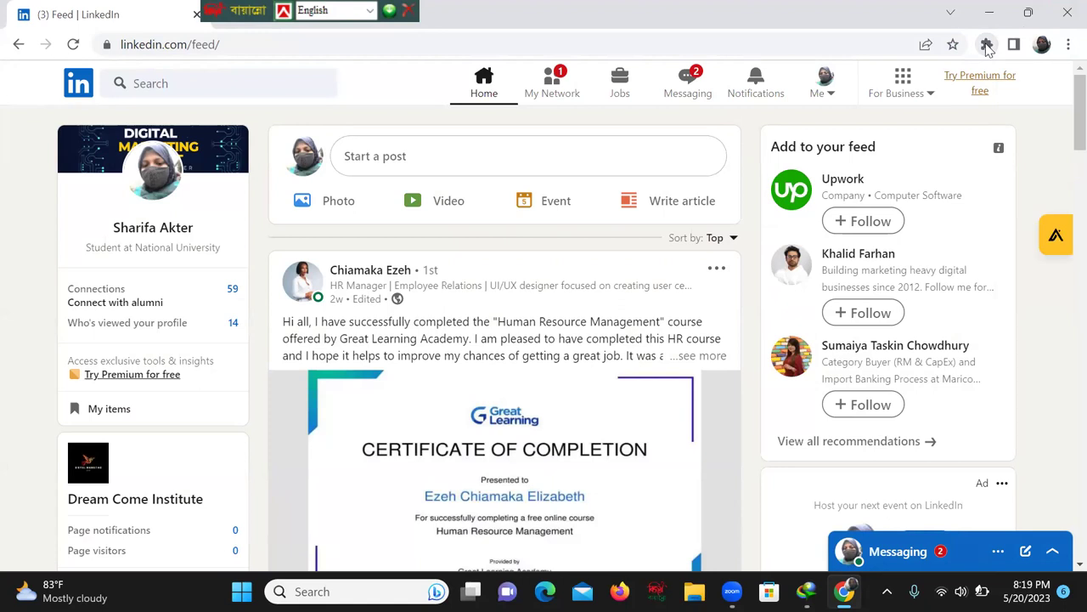
# Step: Open Apollo's login page from LinkedIn, keeping a single Apollo tab after closing the duplicate
pyautogui.click(1058, 248)
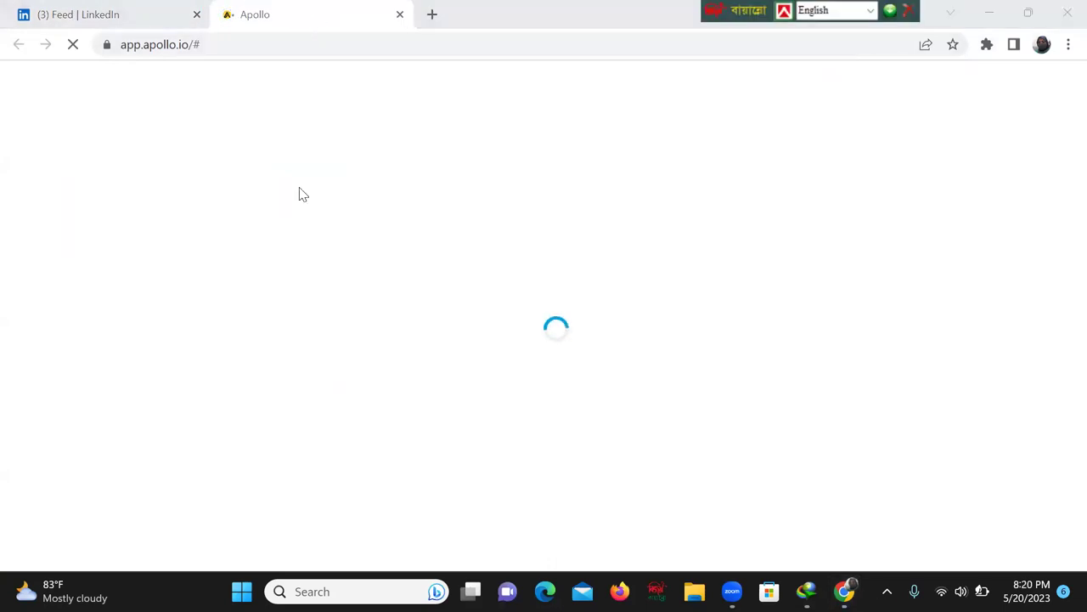
pyautogui.click(95, 17)
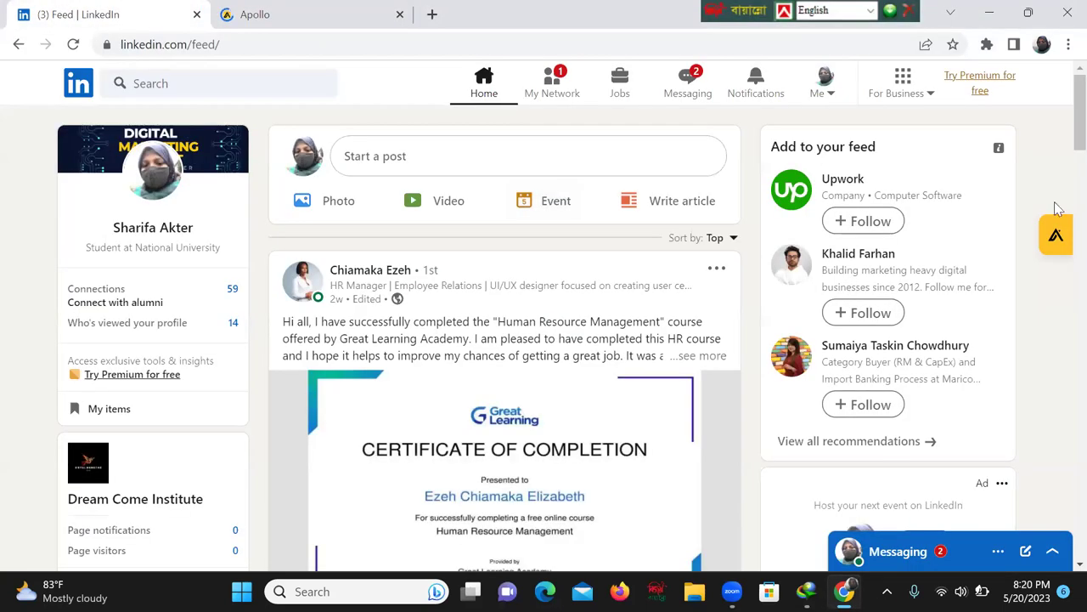
pyautogui.click(1051, 240)
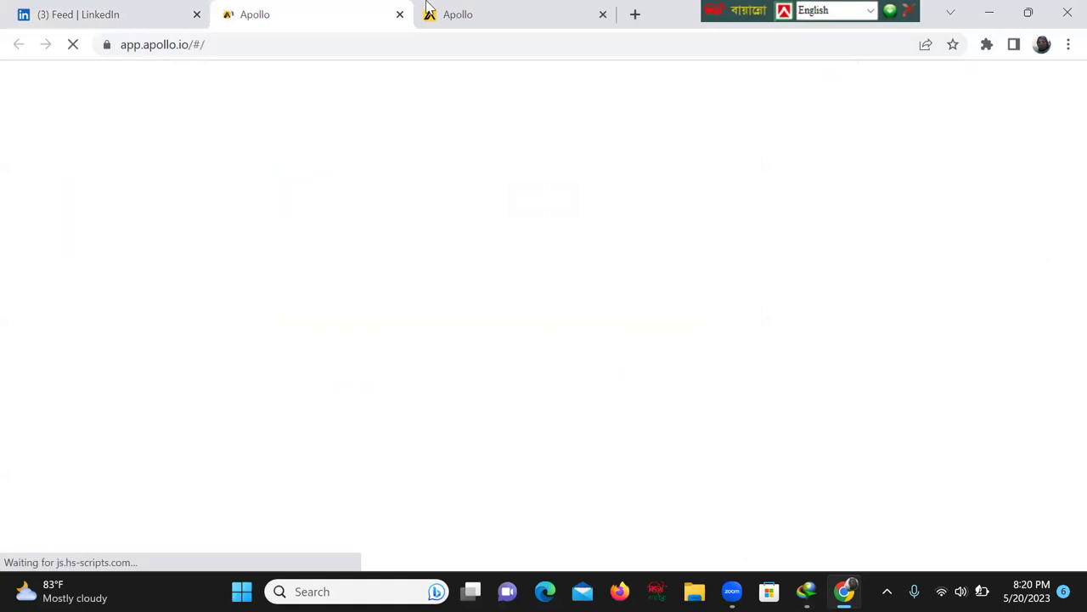
pyautogui.click(491, 12)
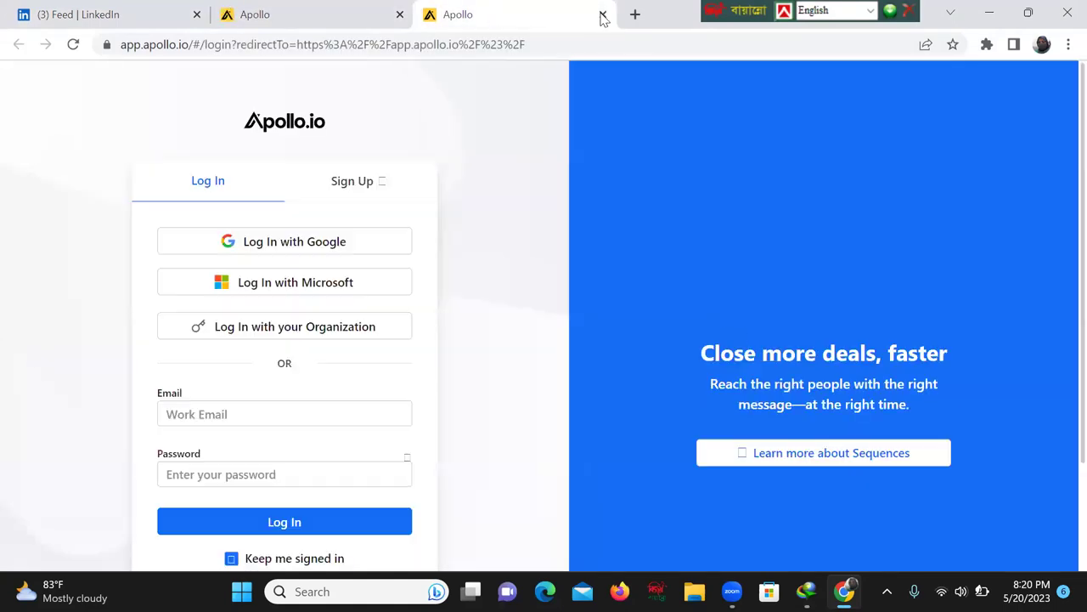
pyautogui.click(603, 16)
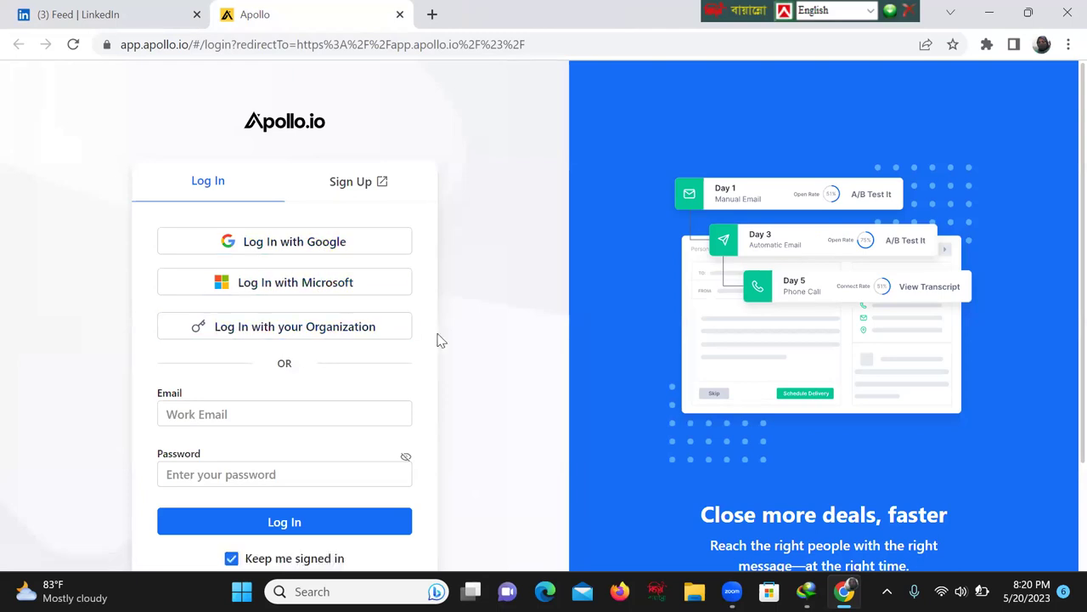
pyautogui.scroll(-2, 325, 201)
pyautogui.scroll(-1, 331, 182)
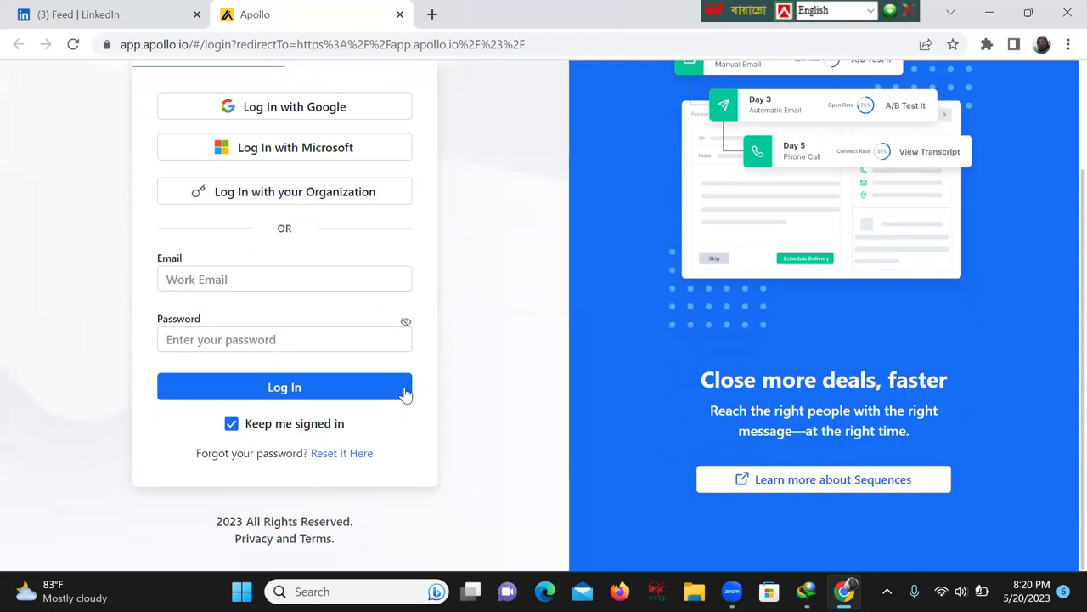
pyautogui.scroll(3, 354, 333)
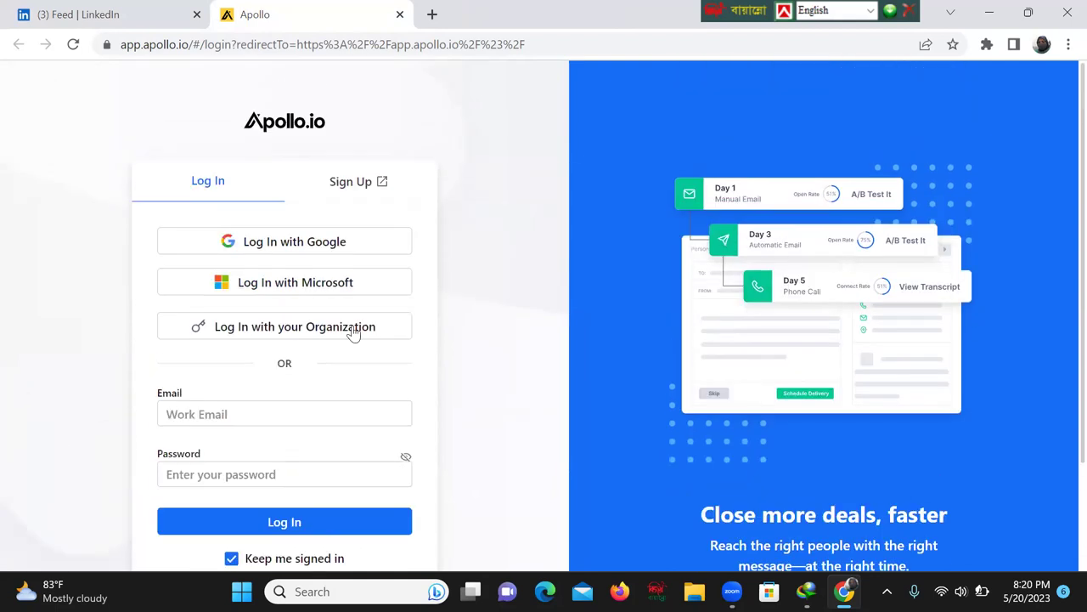
# Step: Sign in to Apollo with the Google account, grant it access, then return to the login page
pyautogui.click(331, 243)
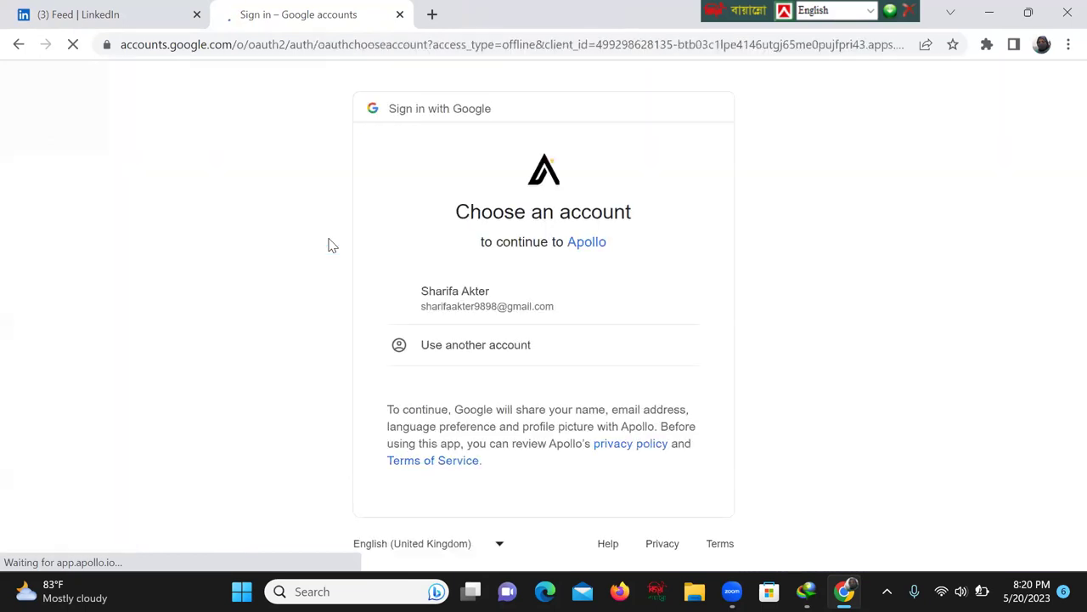
pyautogui.click(454, 291)
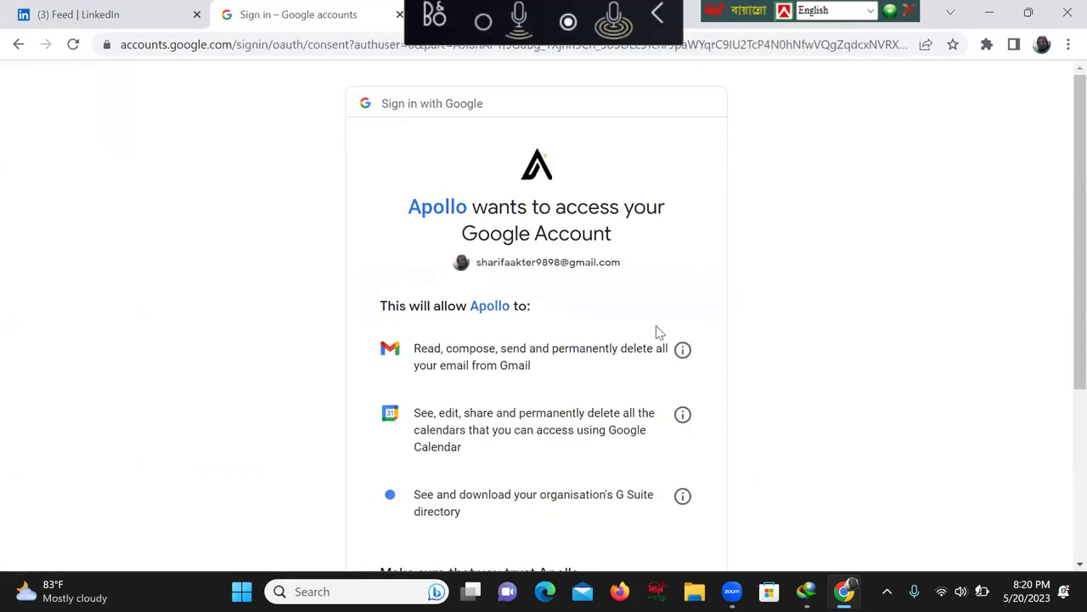
pyautogui.scroll(-3, 656, 331)
pyautogui.click(609, 448)
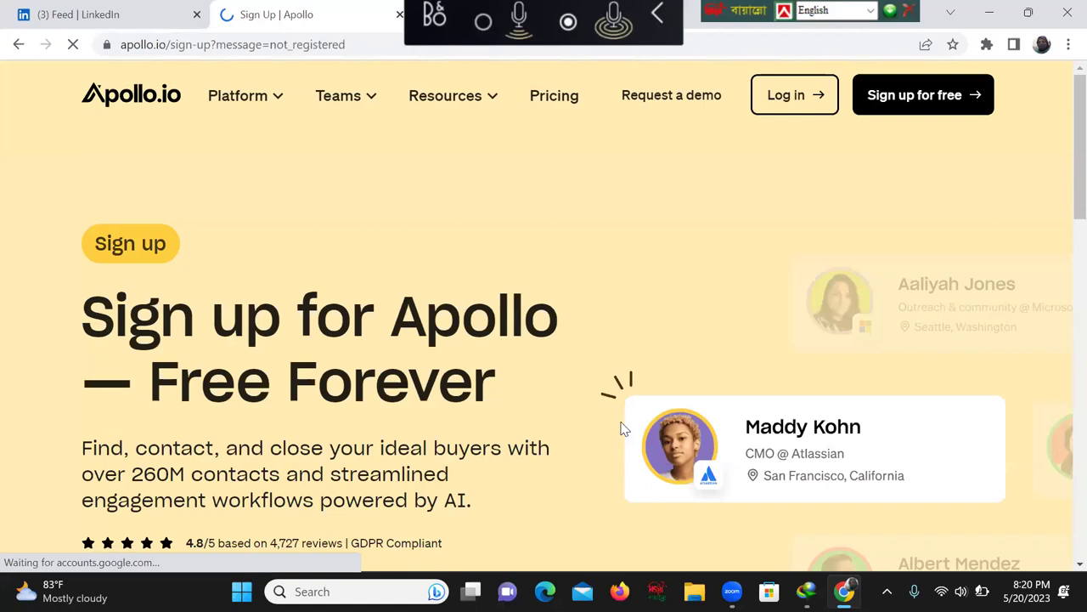
pyautogui.click(789, 97)
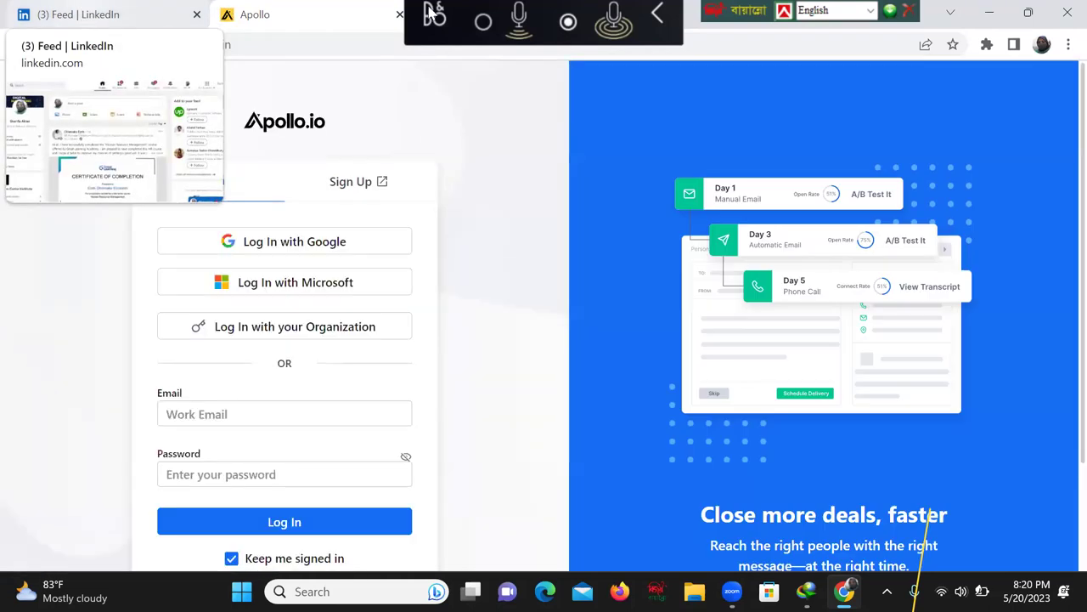
# Step: Relaunch Apollo from the LinkedIn feed and open a new tab on the Google start page
pyautogui.click(82, 12)
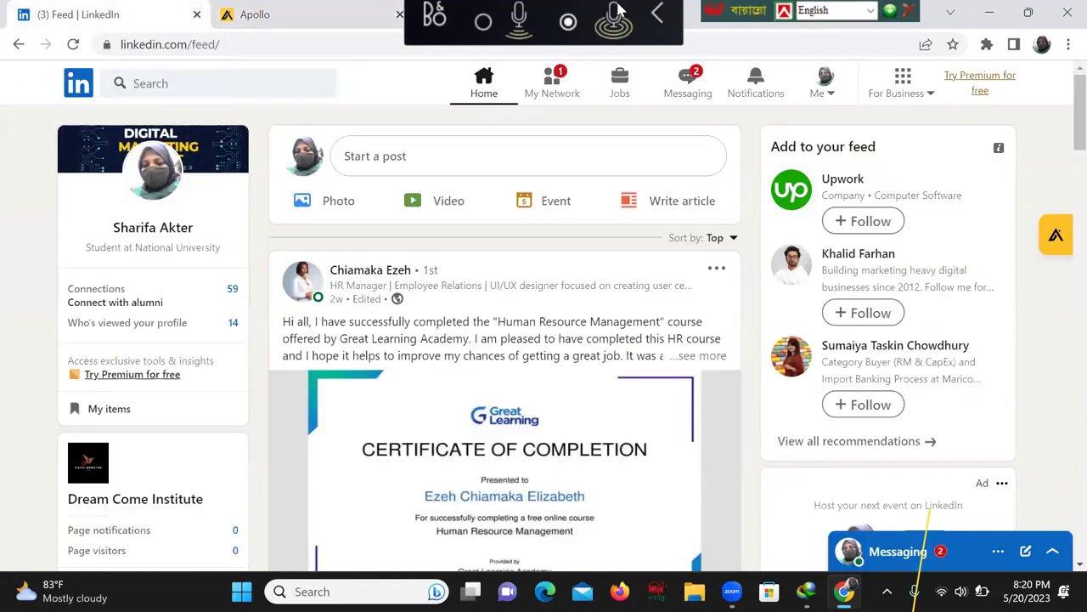
pyautogui.click(657, 13)
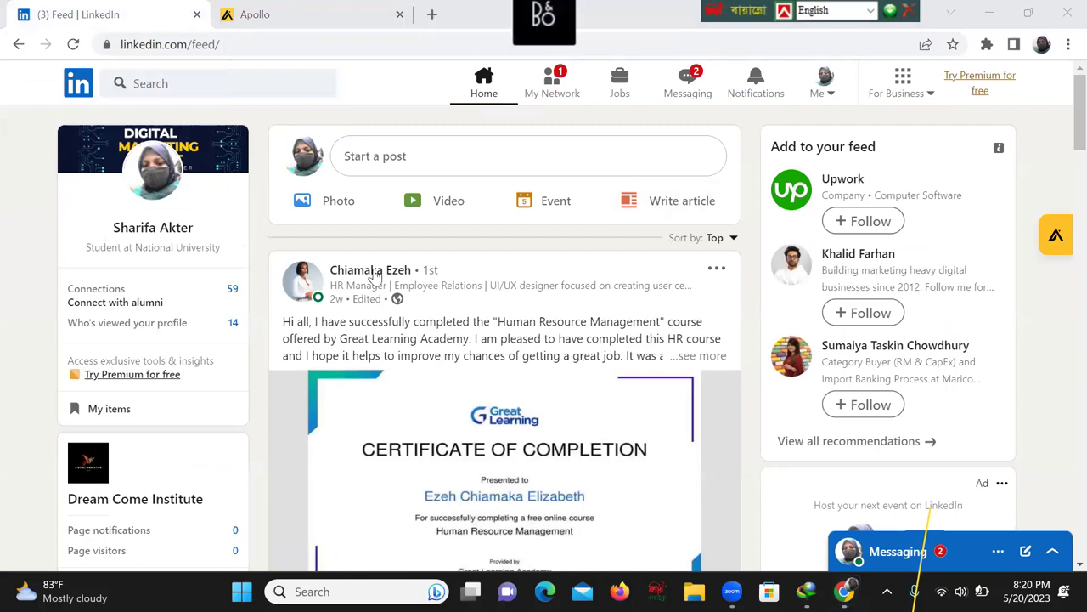
pyautogui.click(1053, 236)
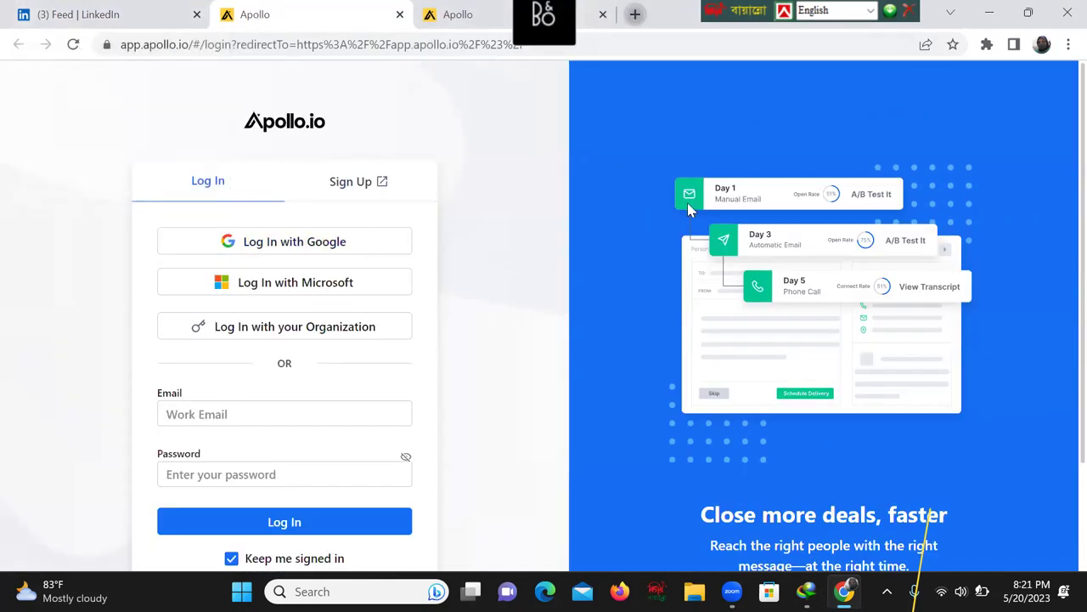
pyautogui.click(635, 15)
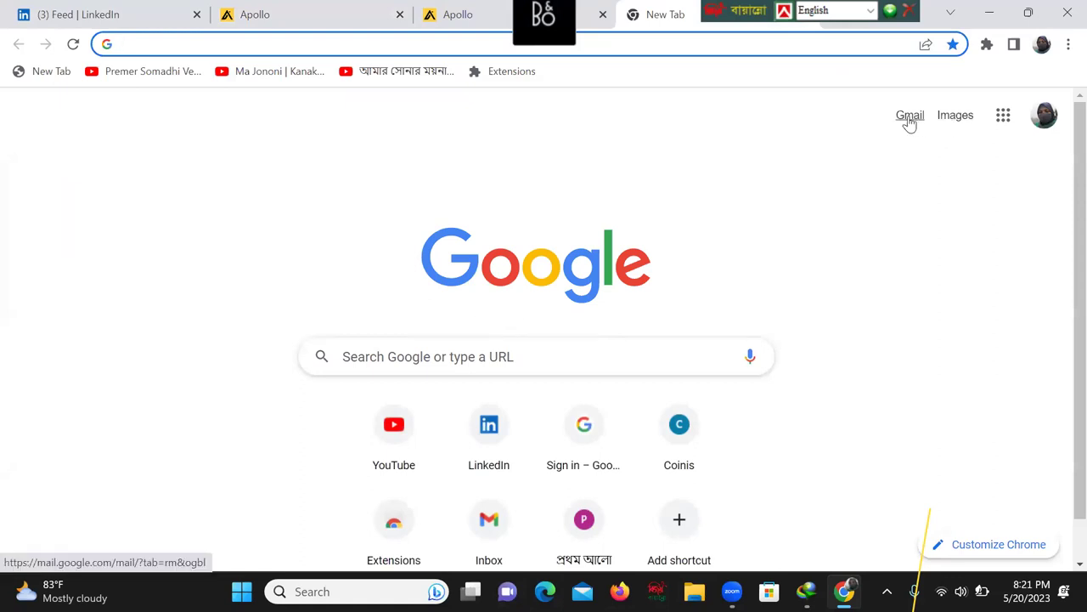
# Step: In Gmail, search for 'apollo' and open the Google security alert about Apollo
pyautogui.click(910, 117)
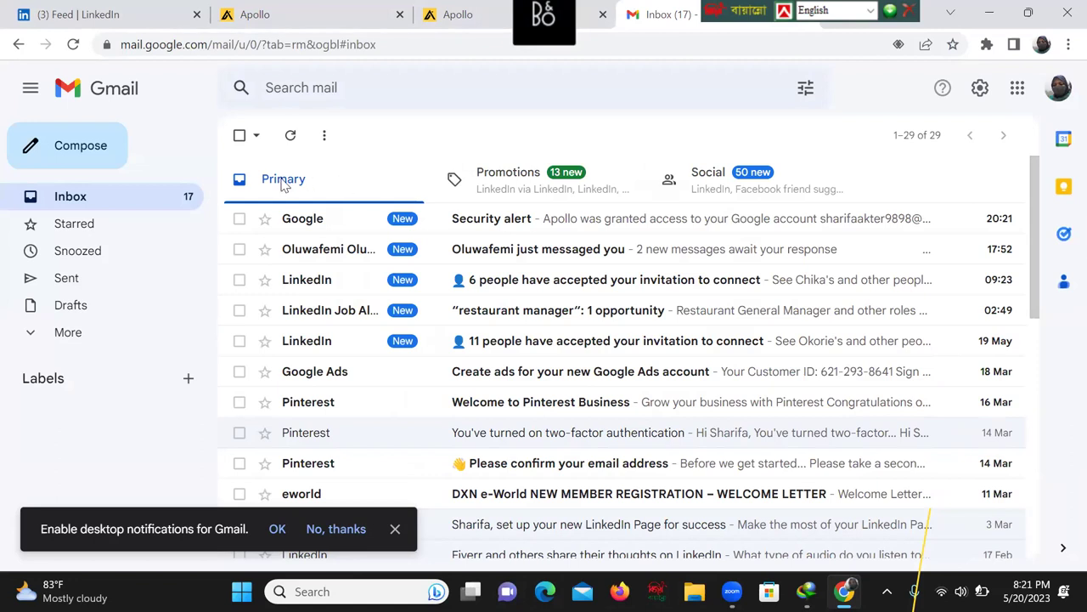
pyautogui.click(329, 92)
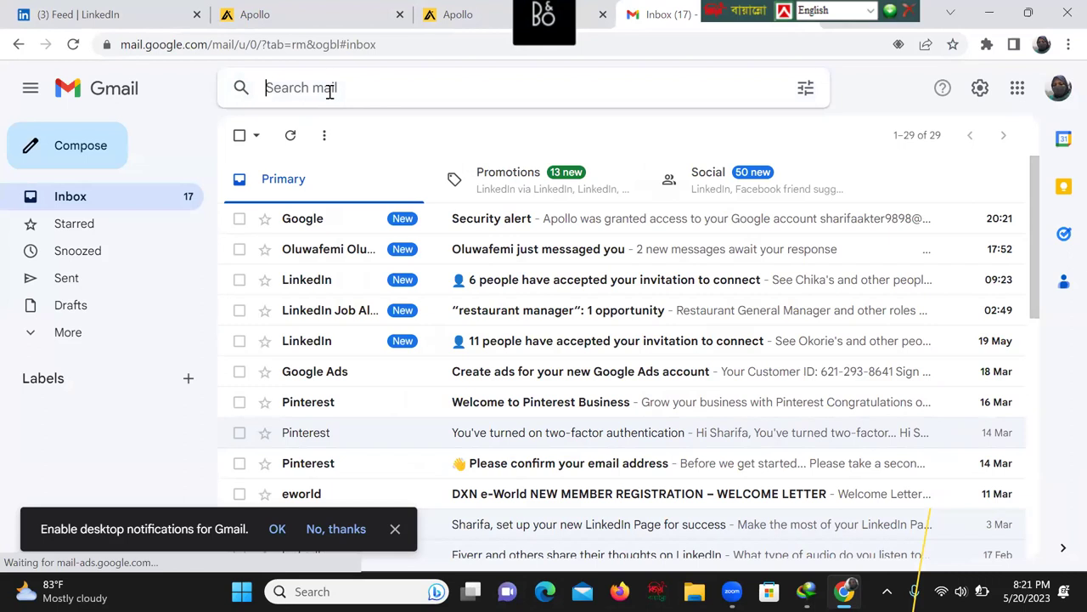
pyautogui.write('a')
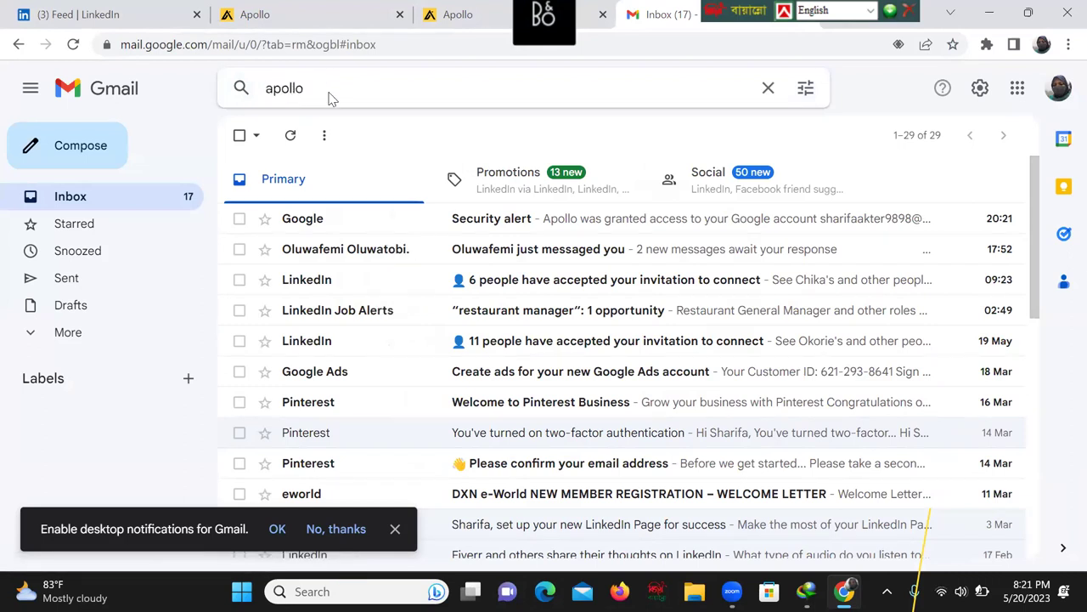
pyautogui.write('pollo')
pyautogui.press('Return')
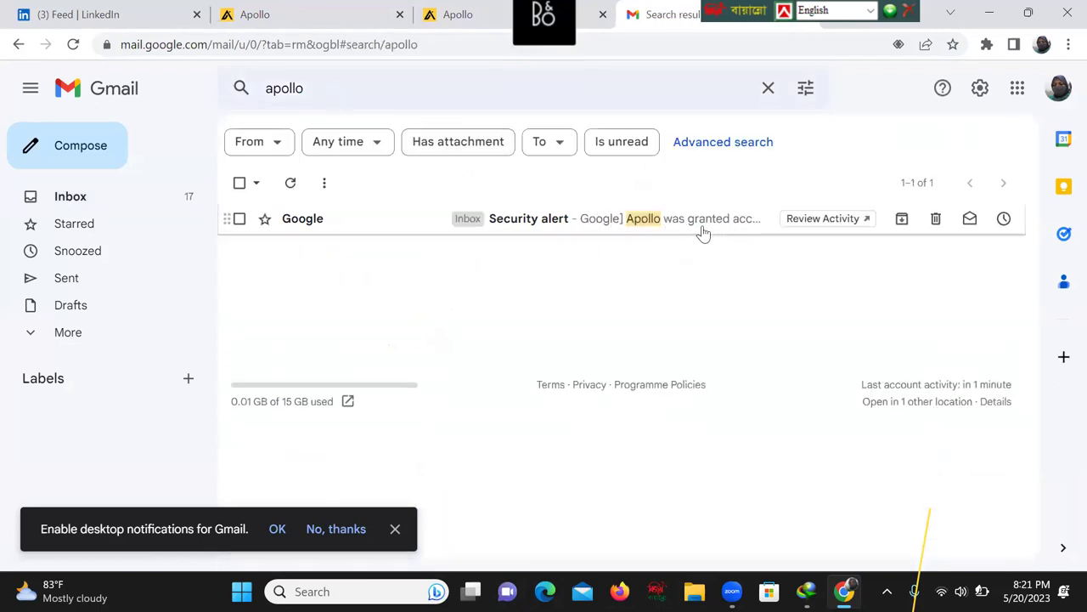
pyautogui.click(675, 220)
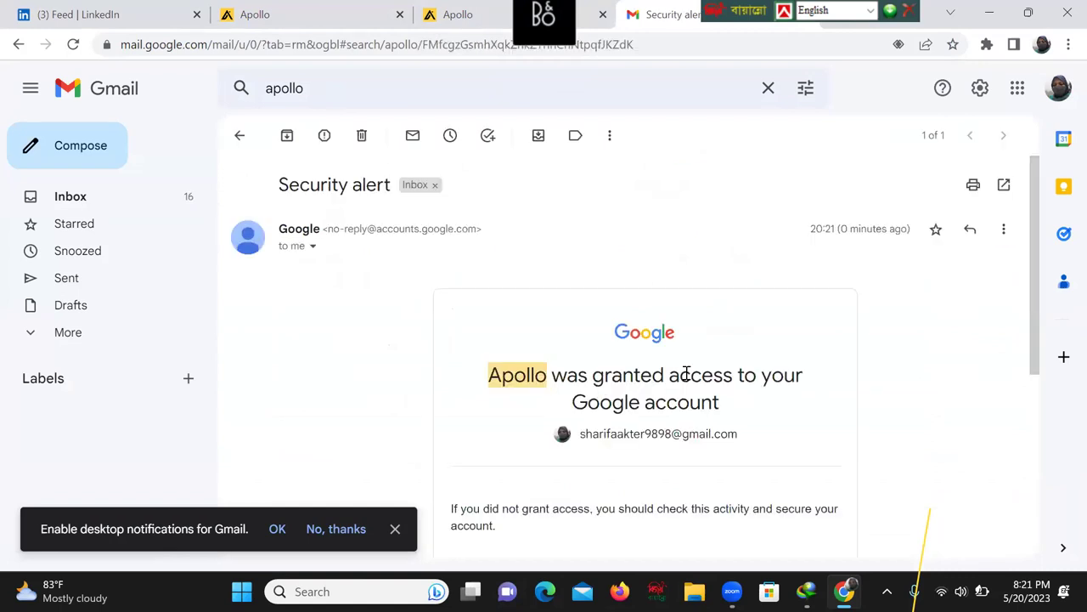
# Step: Check the Apollo access activity in Google Account and confirm 'Yes, it was me'
pyautogui.scroll(-2, 686, 373)
pyautogui.scroll(-1, 687, 373)
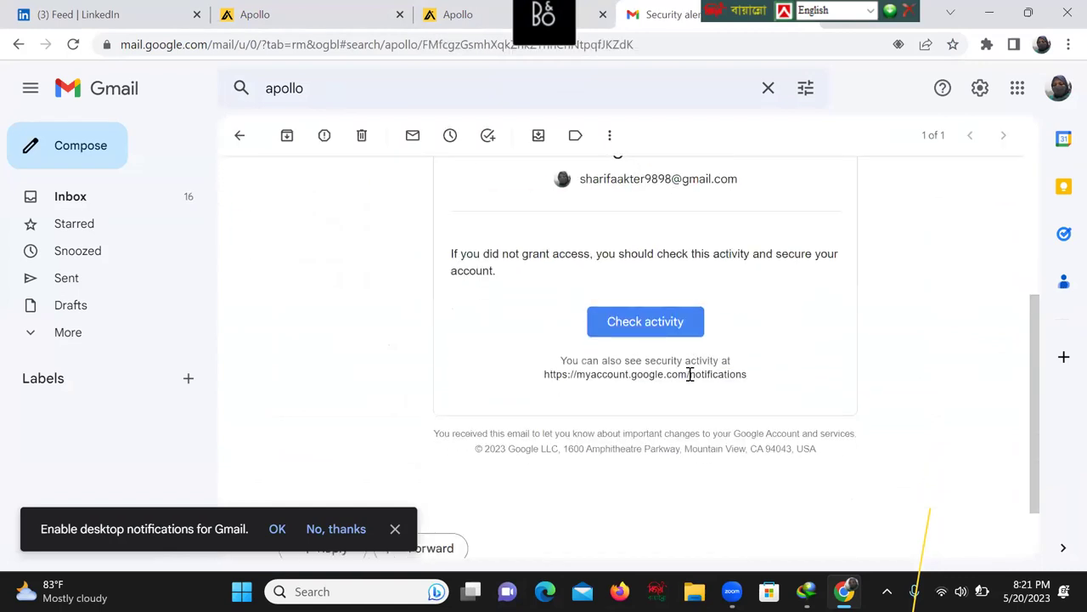
pyautogui.click(615, 328)
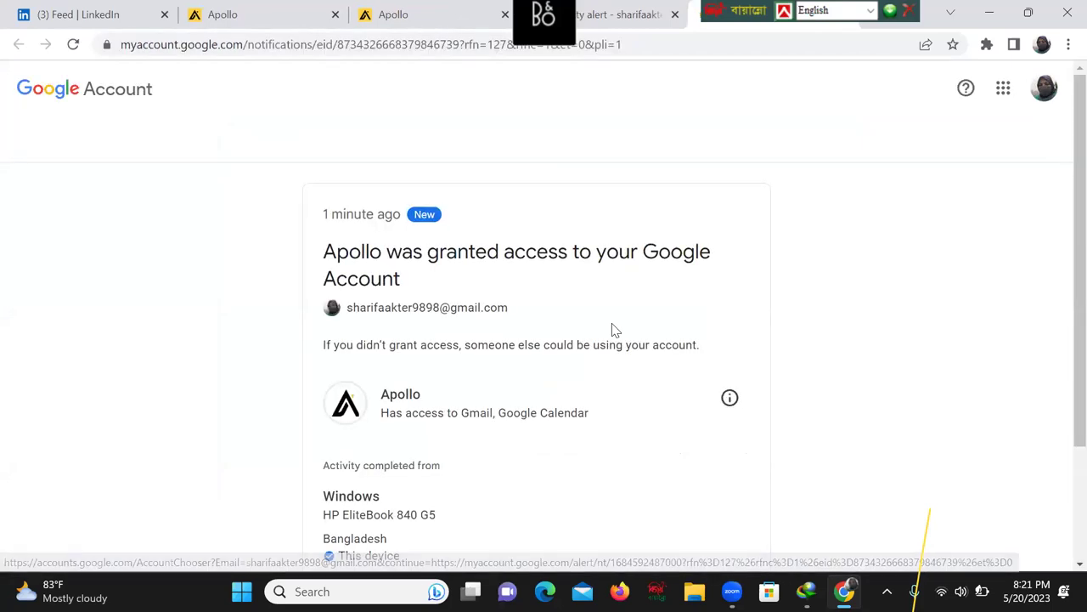
pyautogui.scroll(-2, 534, 316)
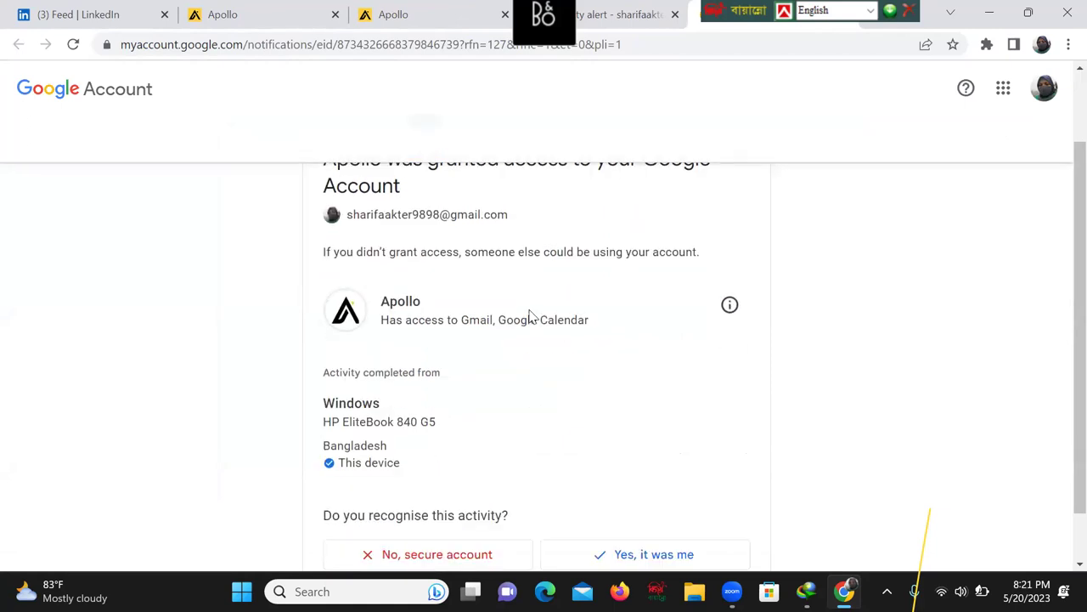
pyautogui.click(684, 504)
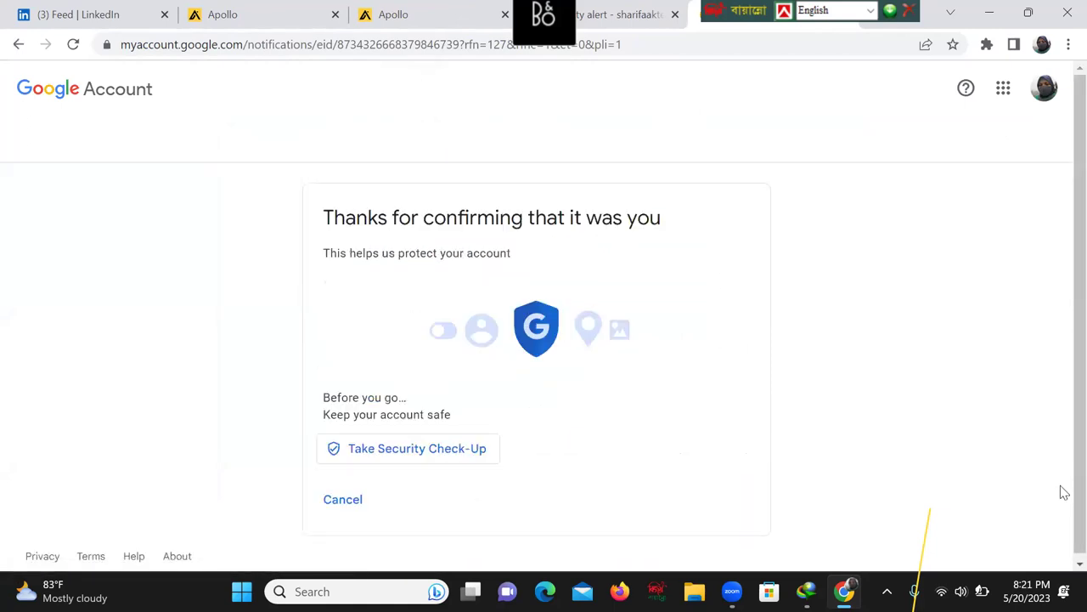
# Step: Try logging in to Apollo with Google, then go from the sign-up page back to the login form
pyautogui.click(237, 23)
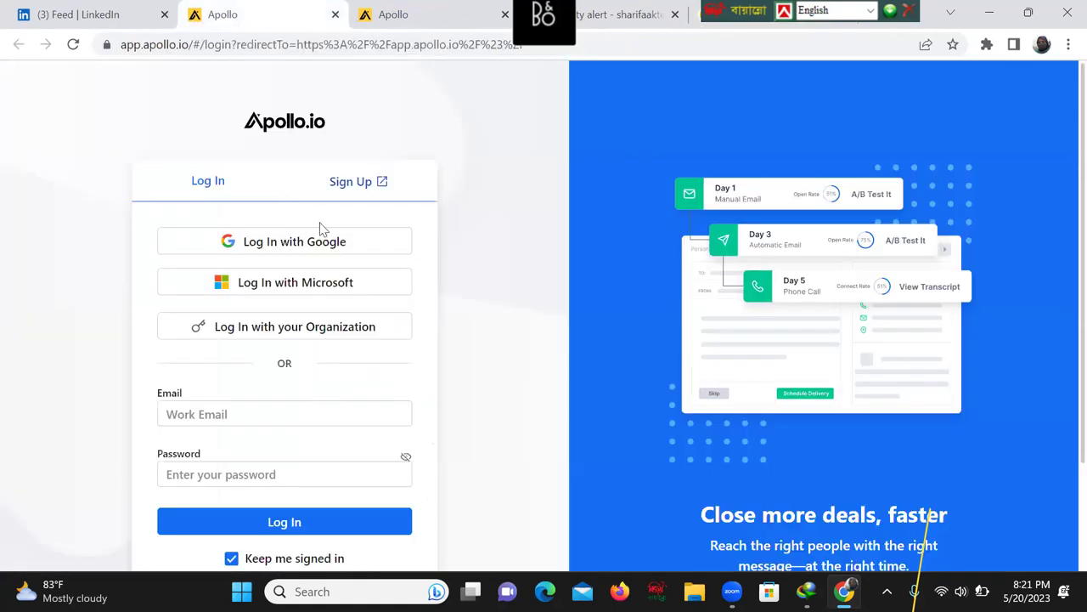
pyautogui.click(294, 244)
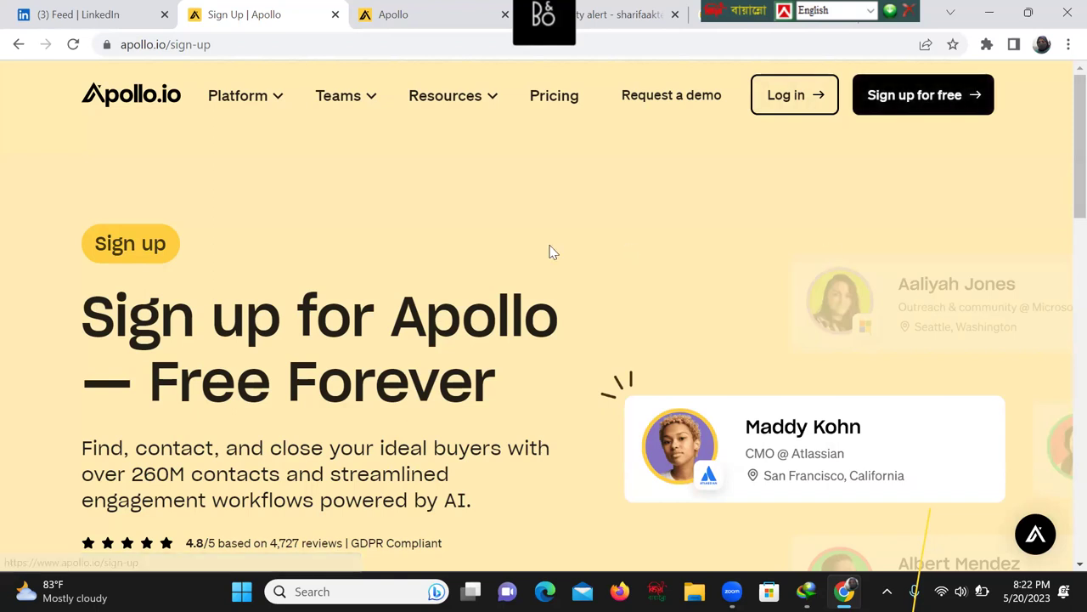
pyautogui.moveTo(241, 119)
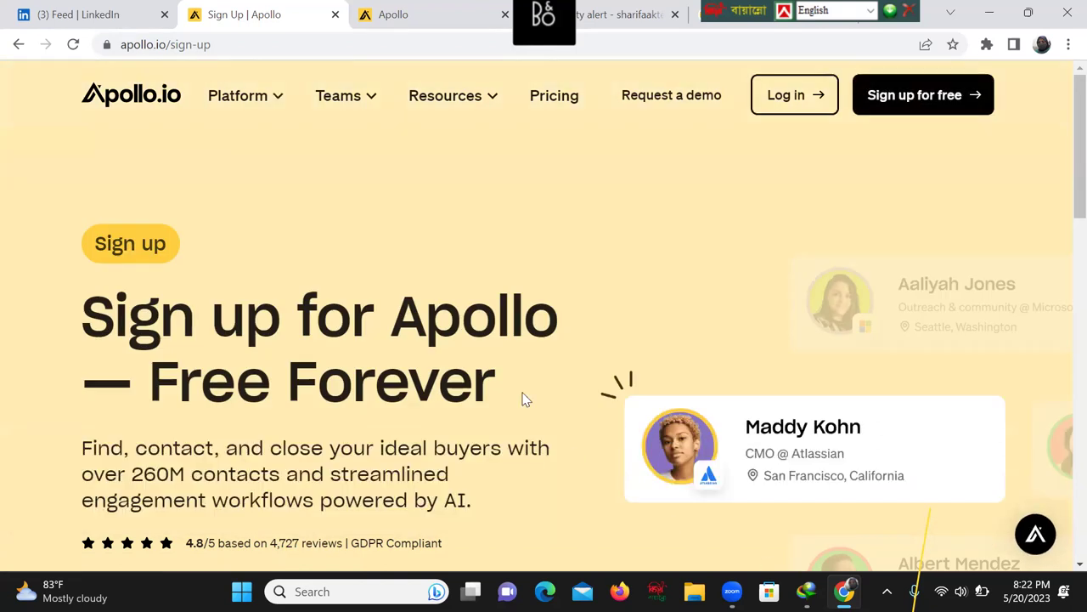
pyautogui.click(790, 96)
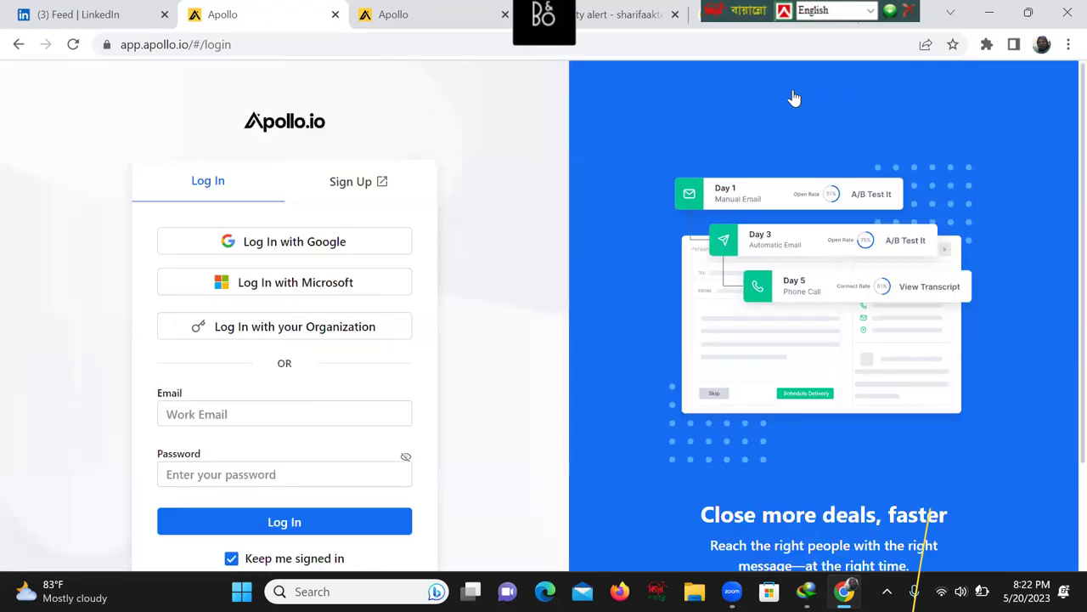
pyautogui.scroll(-3, 359, 308)
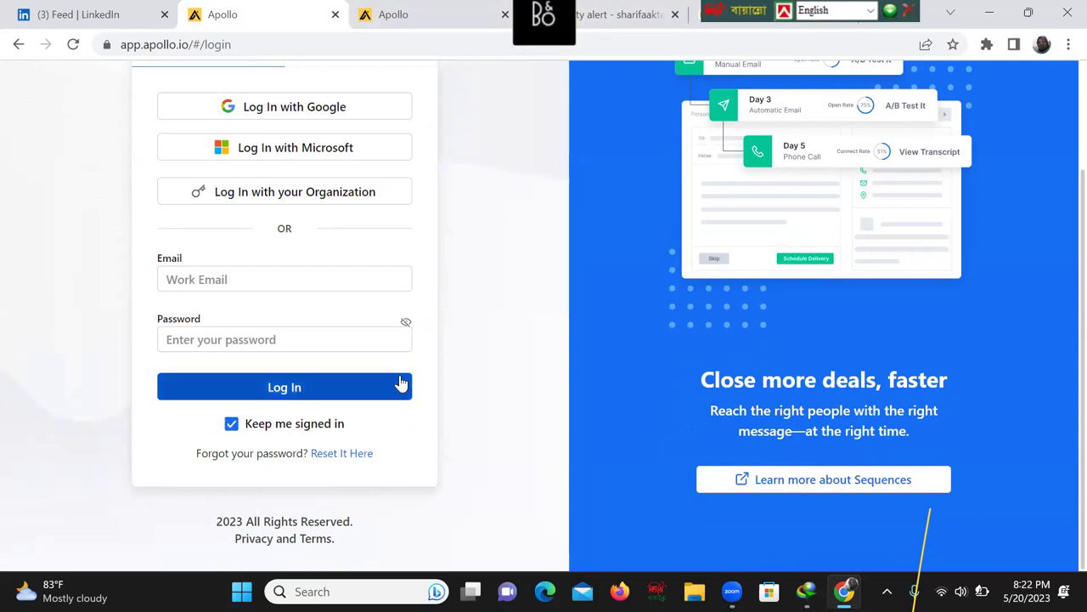
pyautogui.scroll(1, 527, 350)
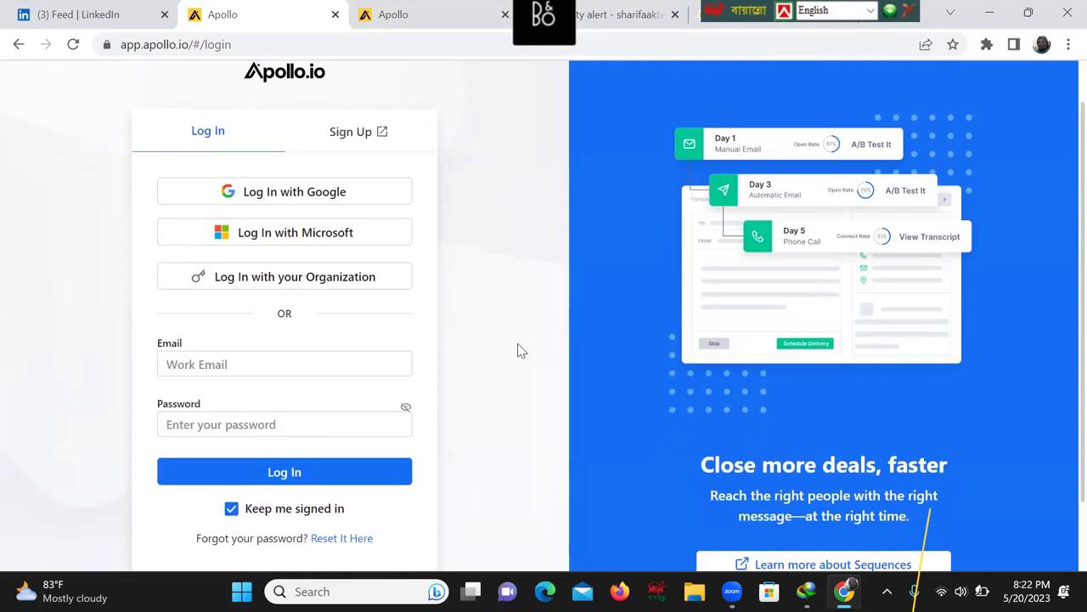
# Step: Open Apollo's sign-up page, accept the Terms of Service and Privacy Policy, and submit the form
pyautogui.click(363, 137)
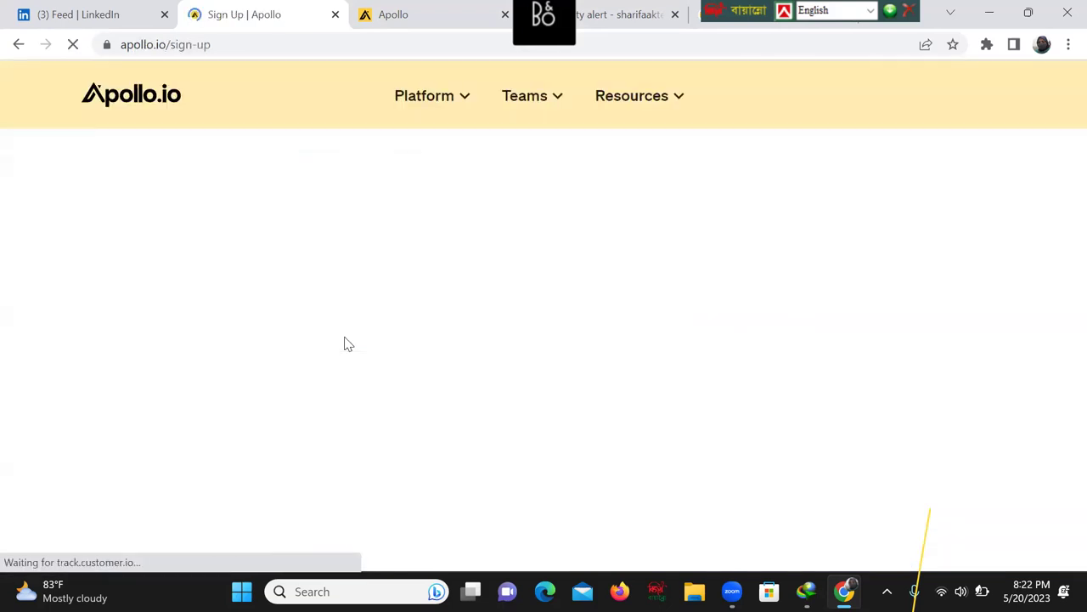
pyautogui.scroll(-10, 406, 255)
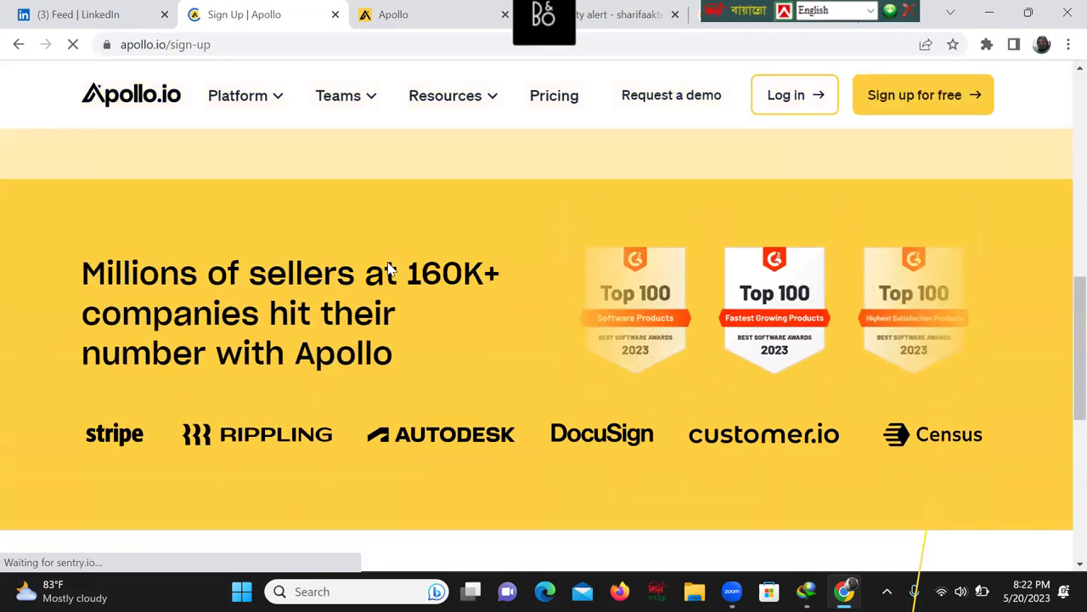
pyautogui.scroll(3, 388, 264)
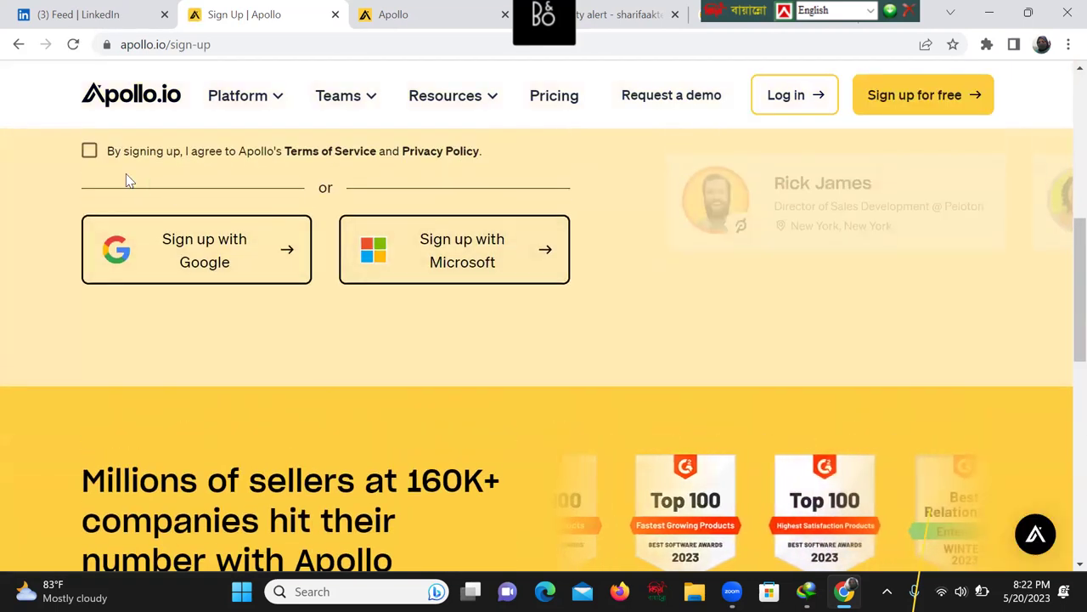
pyautogui.scroll(1, 126, 178)
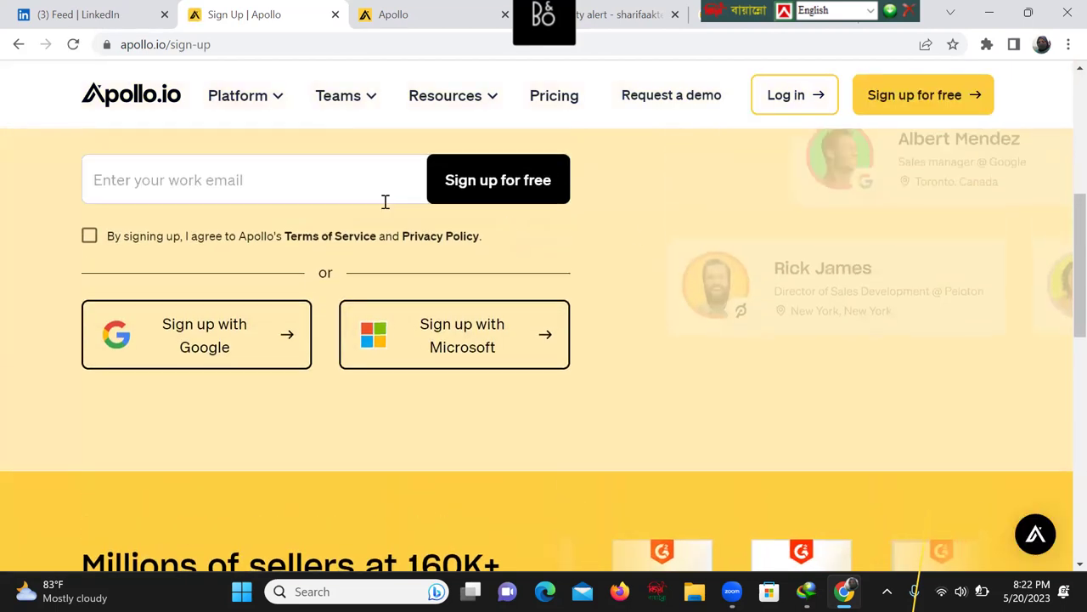
pyautogui.click(89, 236)
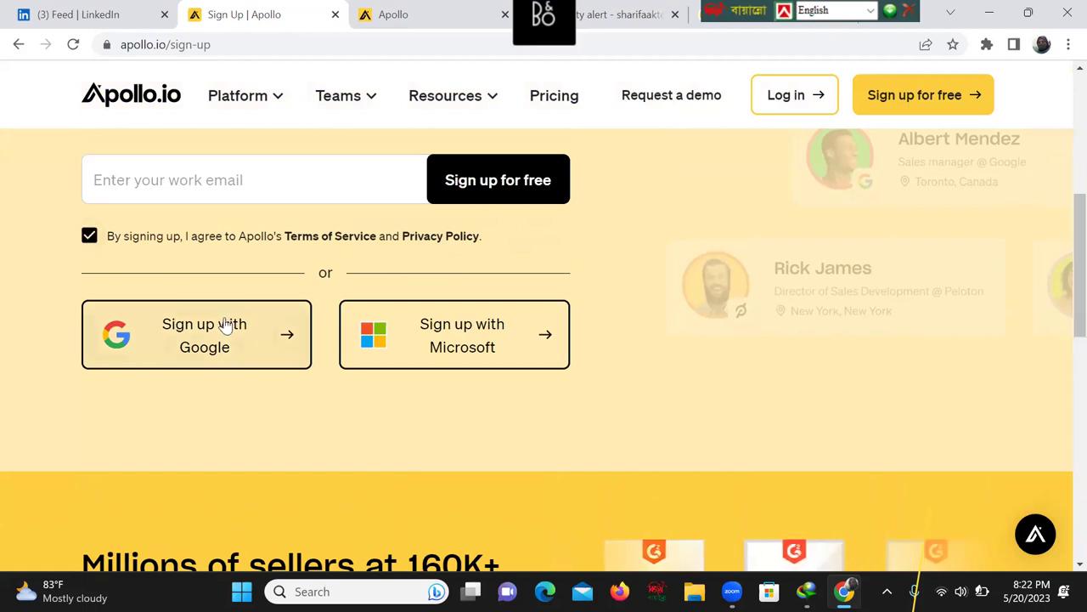
pyautogui.click(495, 183)
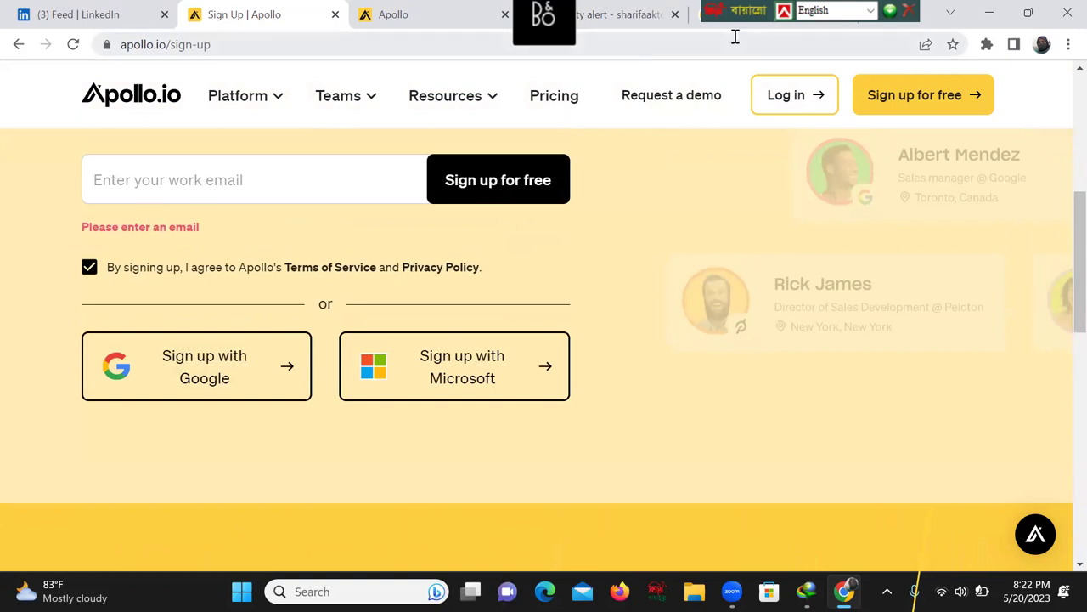
# Step: Copy the Gmail account's address, paste it as the work email, and submit the sign-up
pyautogui.click(505, 16)
pyautogui.click(453, 16)
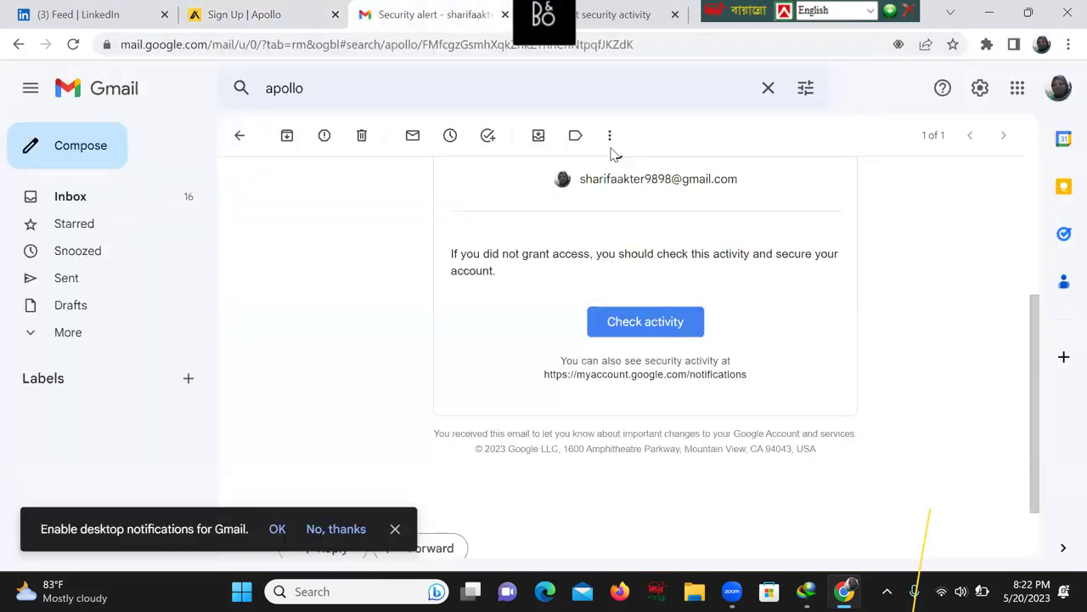
pyautogui.click(1057, 88)
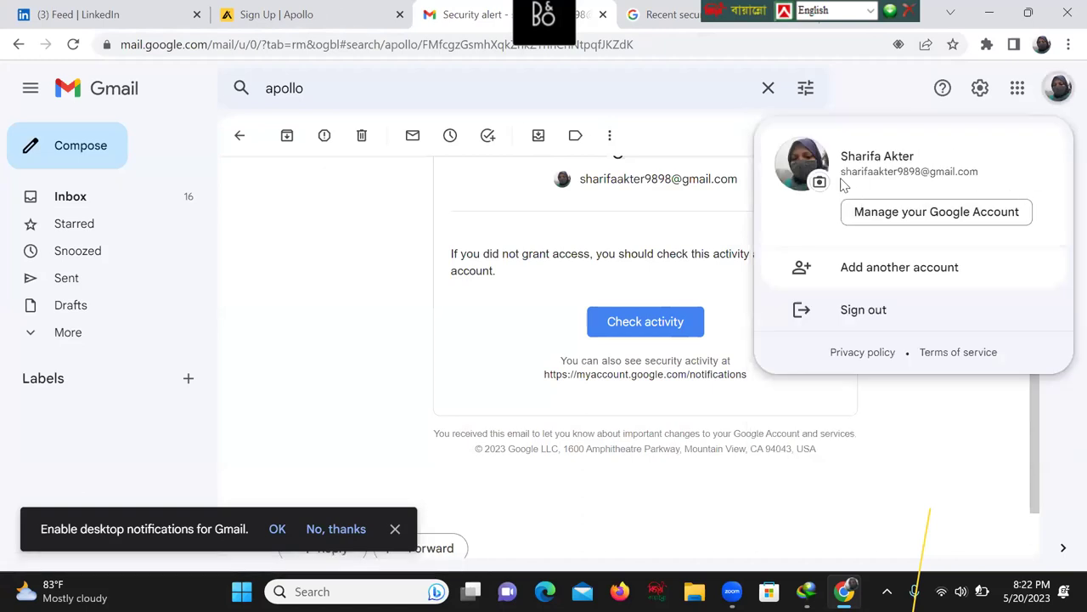
pyautogui.moveTo(843, 173); pyautogui.dragTo(974, 169)
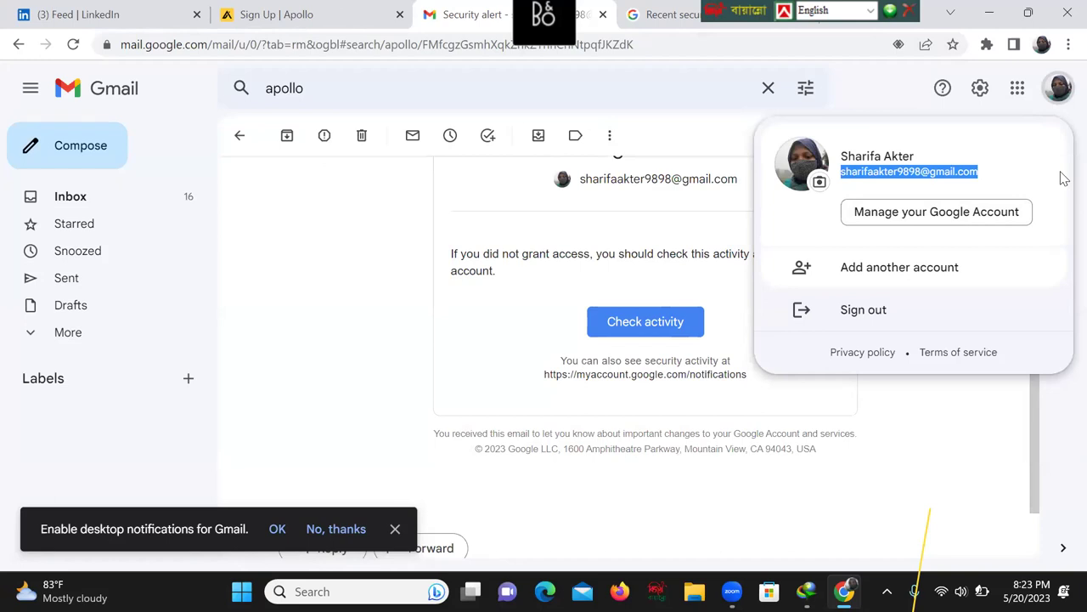
pyautogui.click(263, 12)
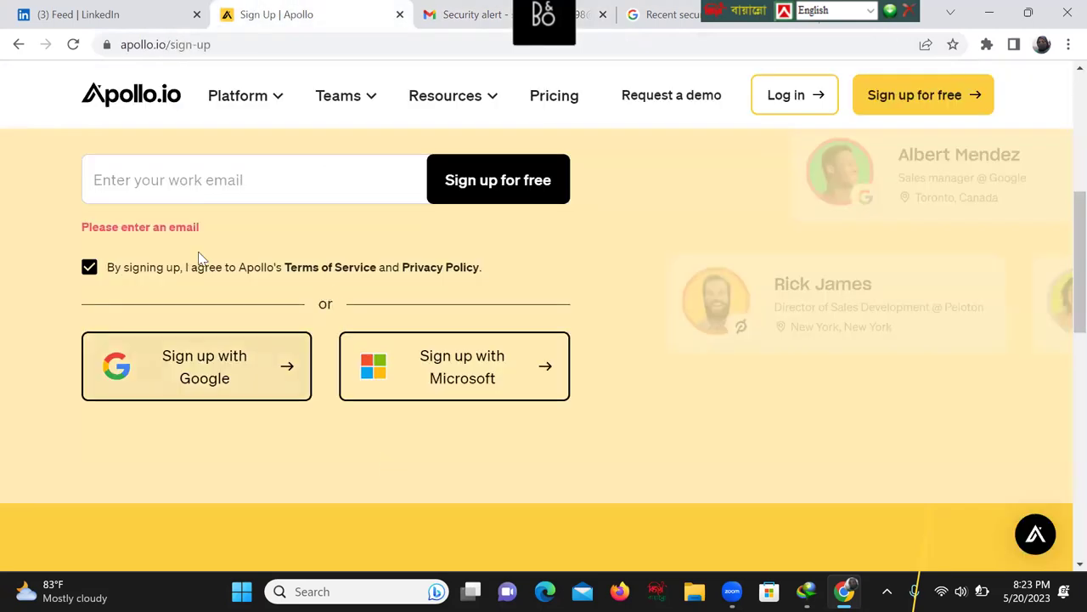
pyautogui.click(145, 174)
pyautogui.hotkey('ctrl', 'v')
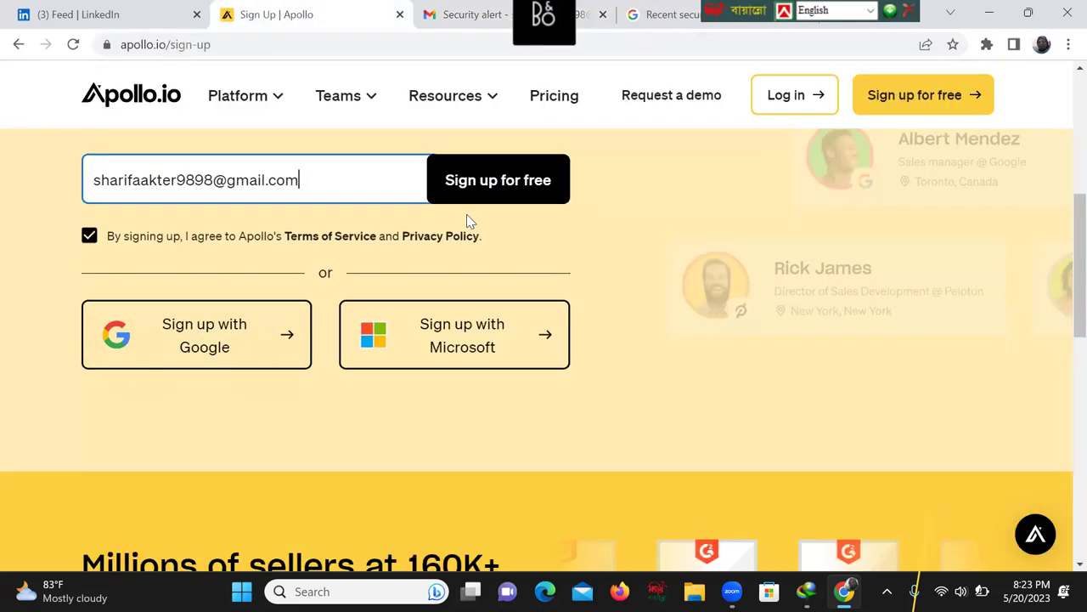
pyautogui.click(497, 183)
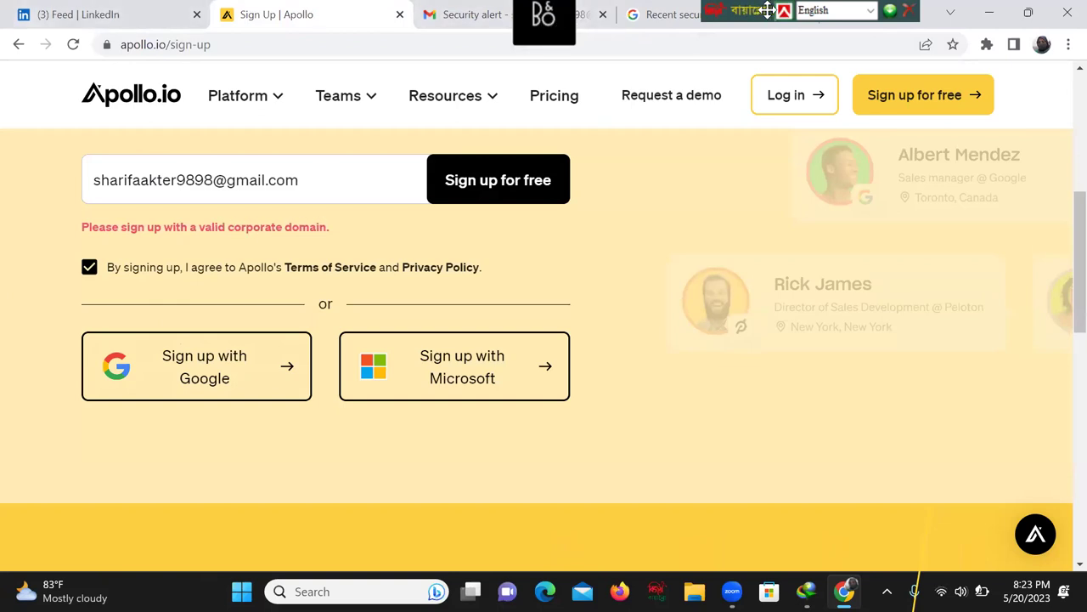
pyautogui.click(985, 47)
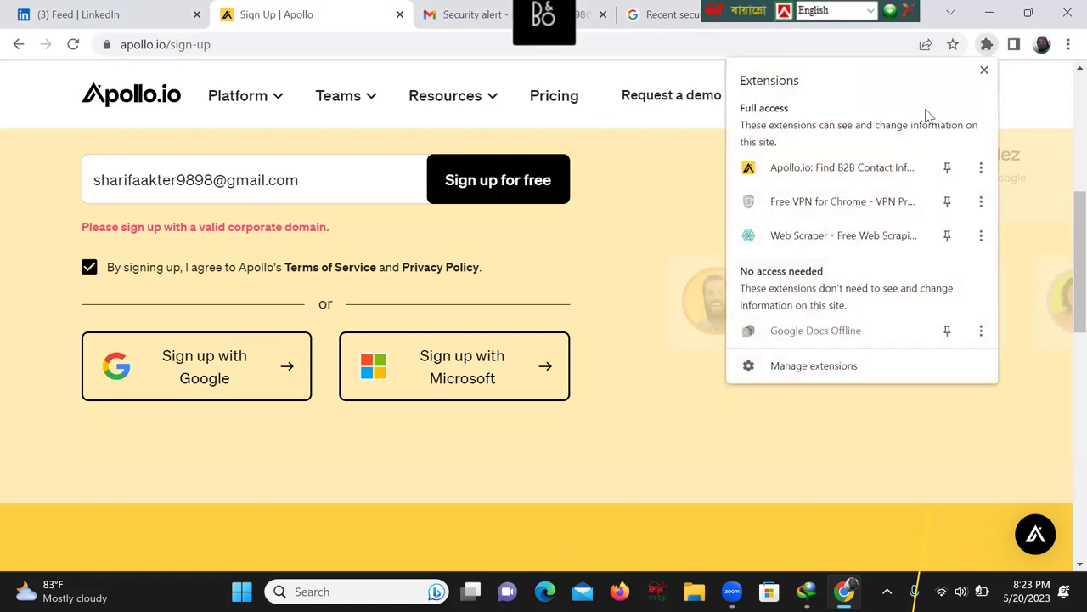
# Step: Disable the Apollo.io and Free VPN extensions, then retry Sign up for free on Apollo
pyautogui.click(795, 366)
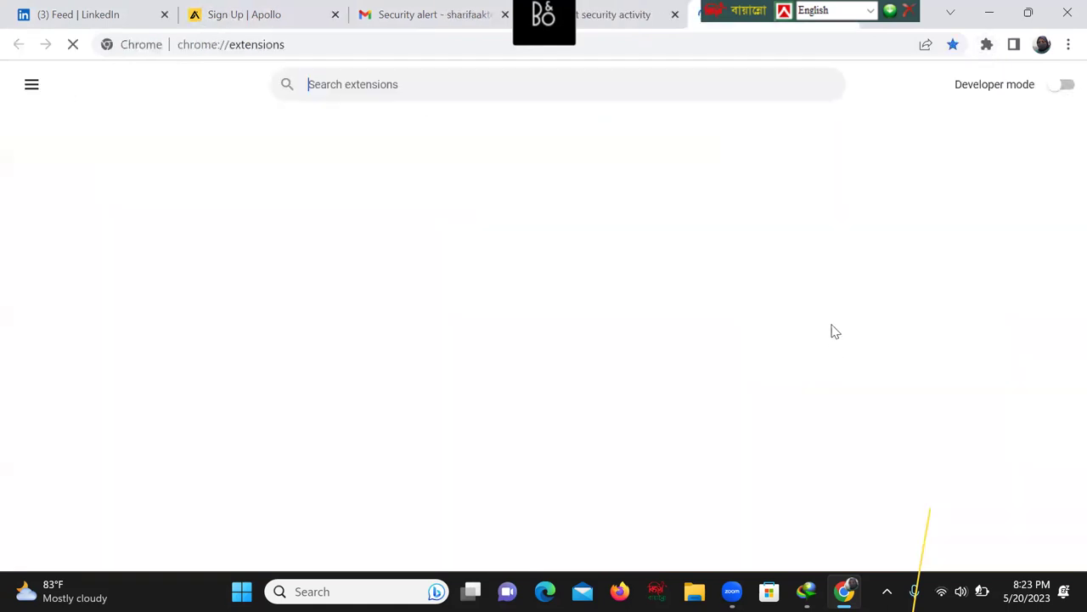
pyautogui.click(508, 246)
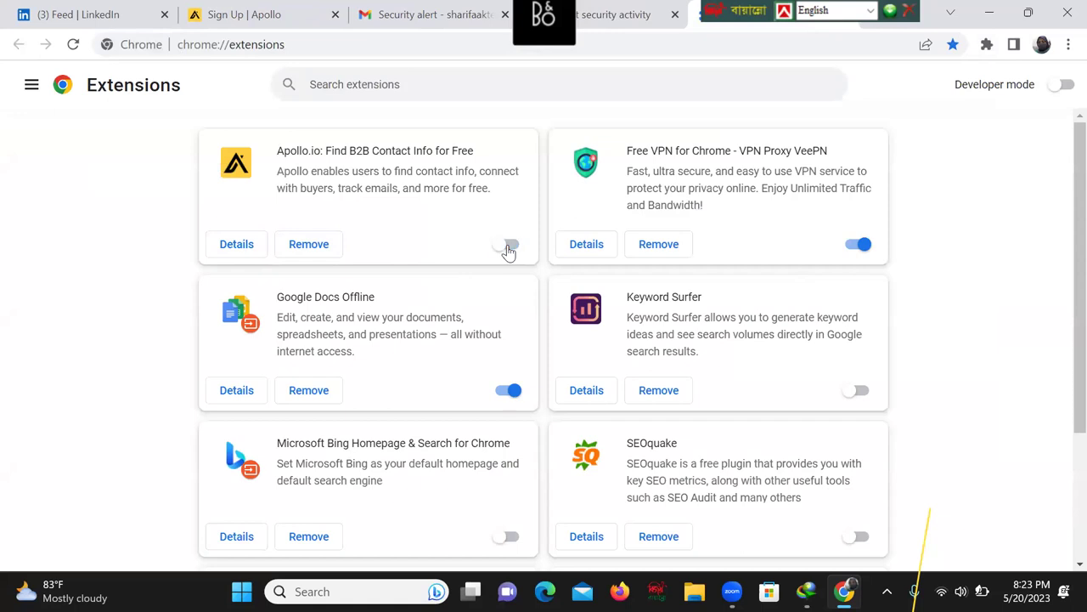
pyautogui.click(860, 245)
pyautogui.click(987, 50)
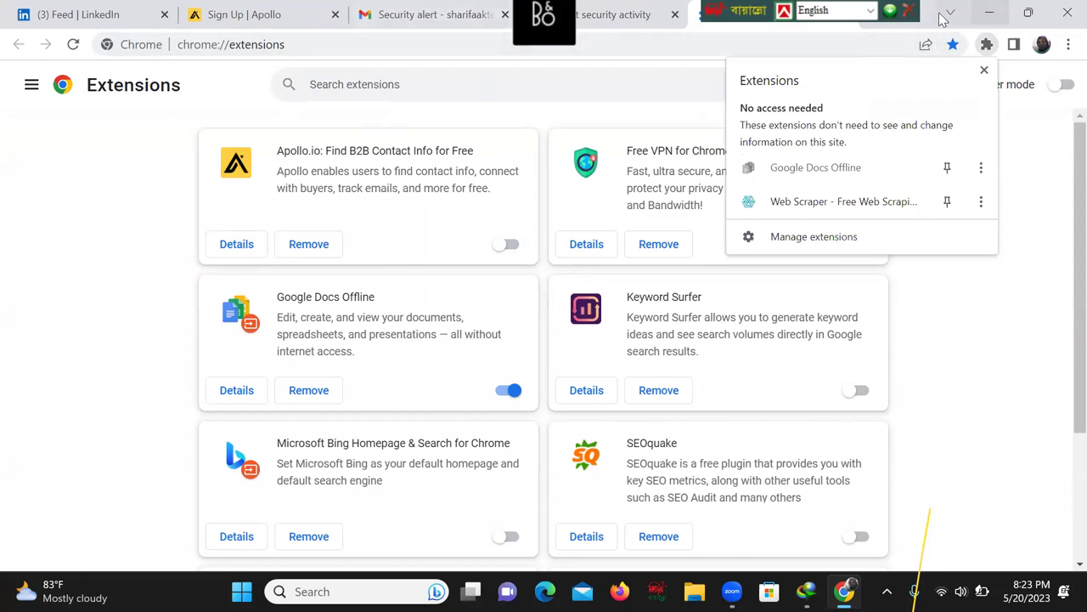
pyautogui.click(1031, 93)
pyautogui.click(215, 23)
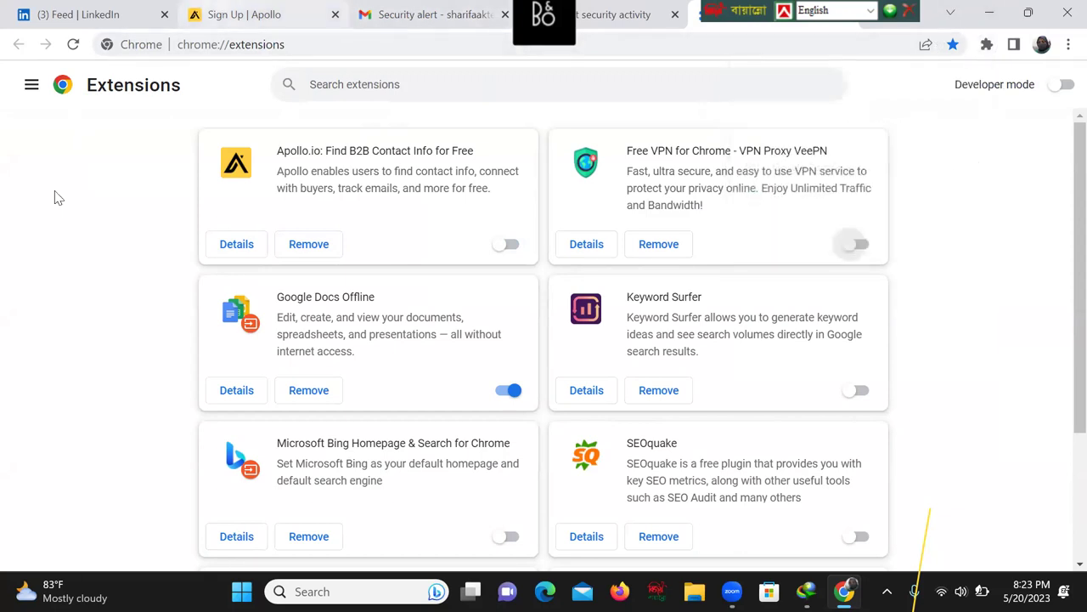
pyautogui.click(463, 182)
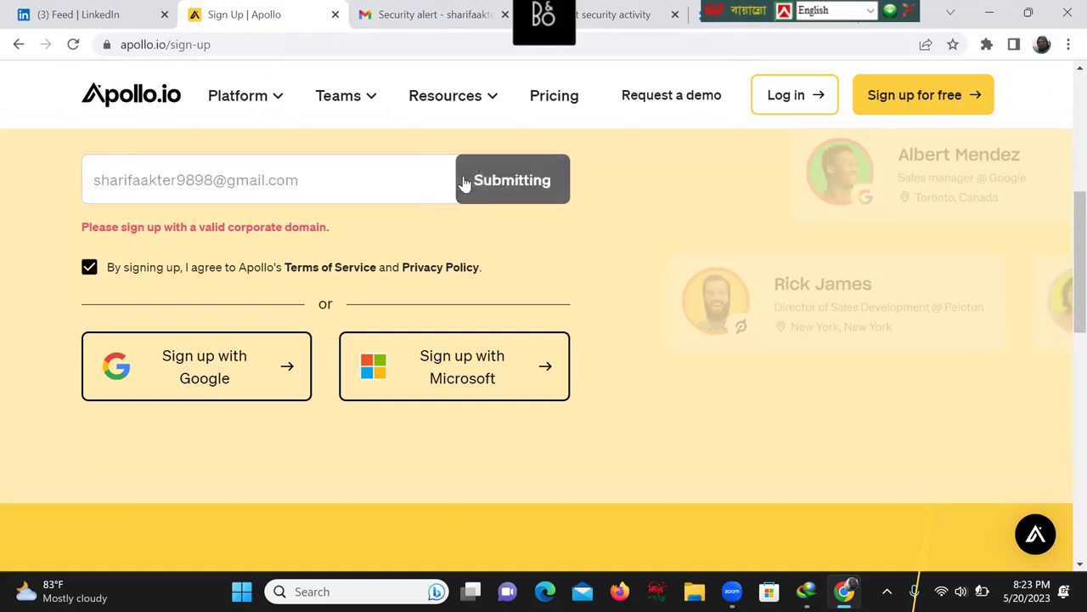
# Step: Dismiss the Safer Sign in with Google card on the Google Account home page, then open Gmail
pyautogui.click(573, 26)
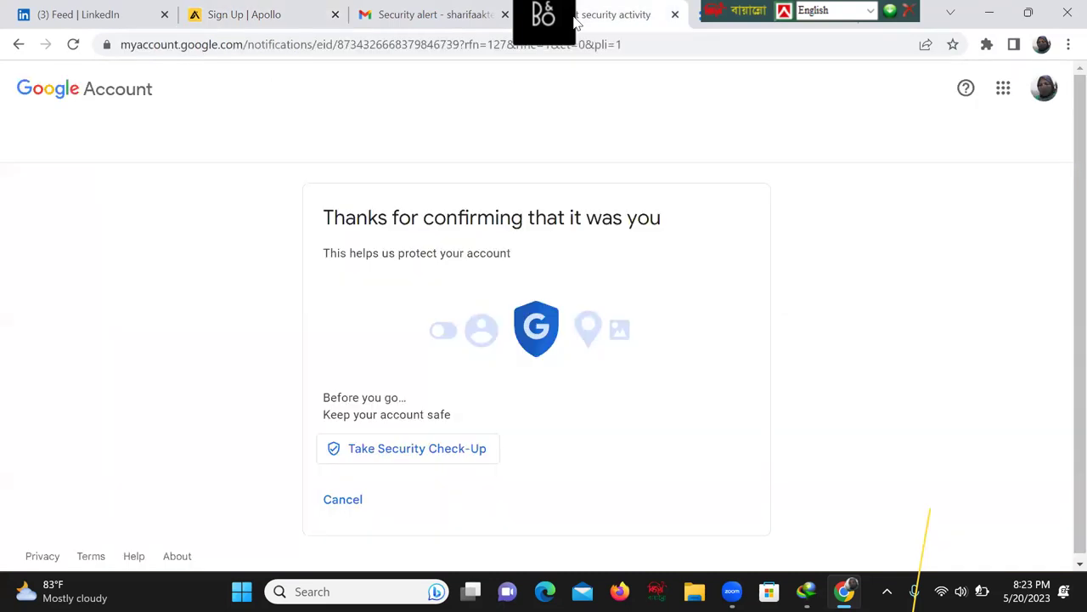
pyautogui.click(37, 89)
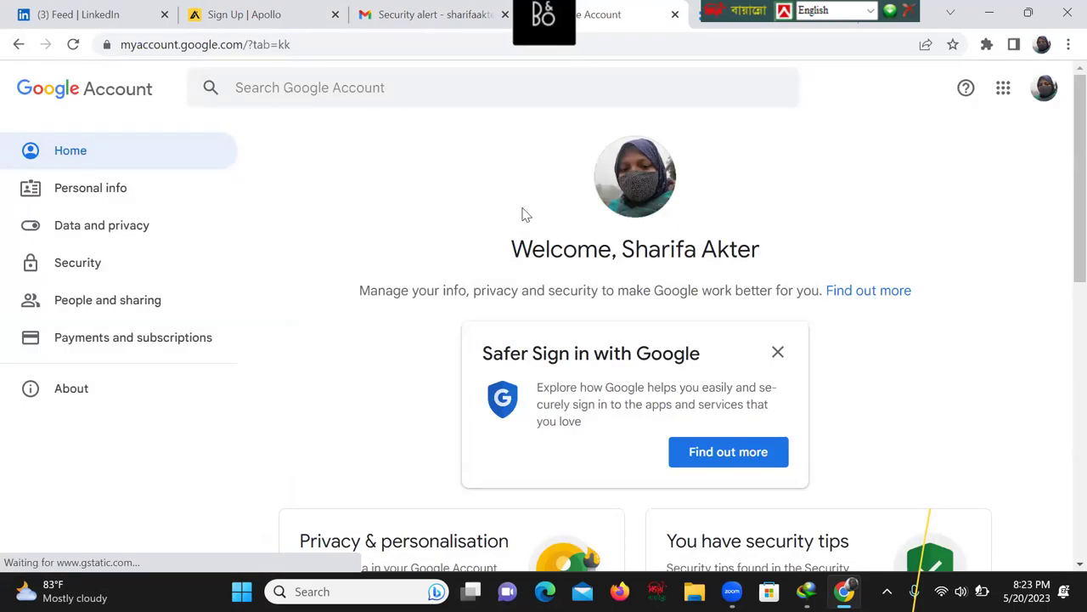
pyautogui.click(778, 352)
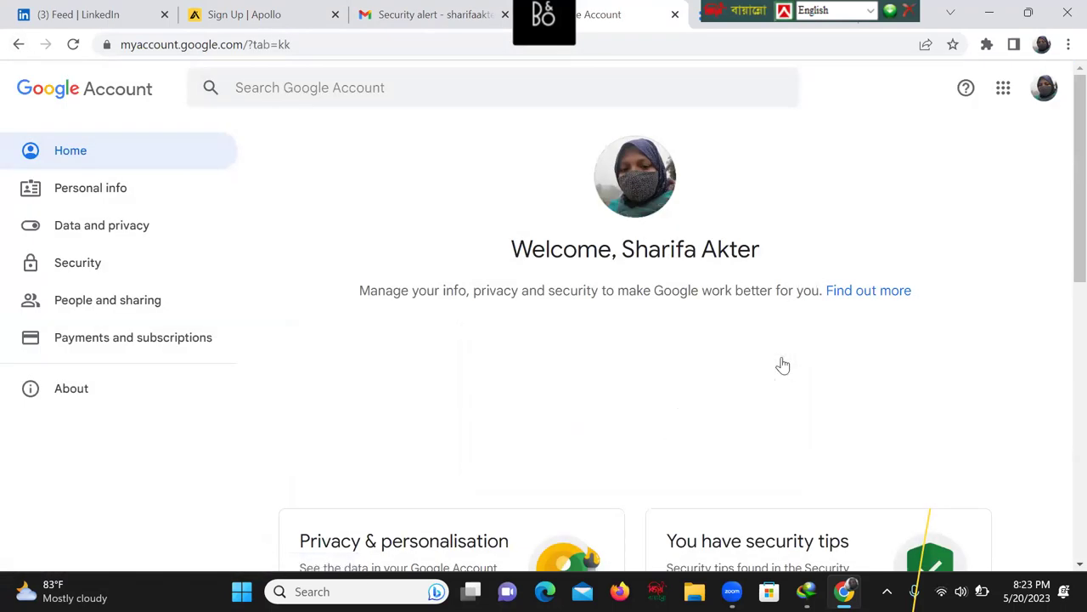
pyautogui.scroll(-5, 618, 352)
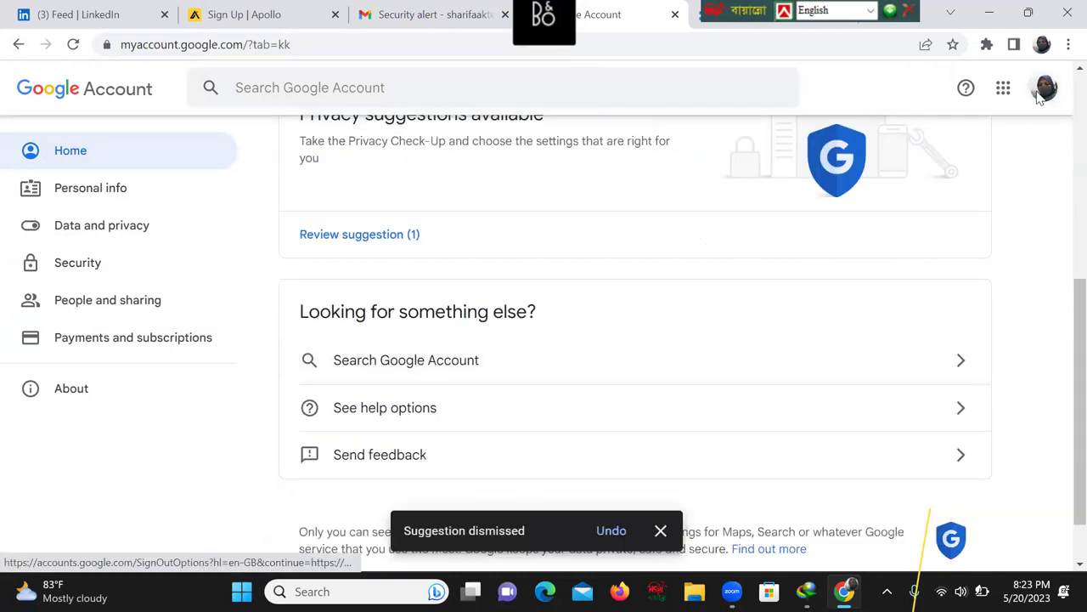
pyautogui.click(1003, 87)
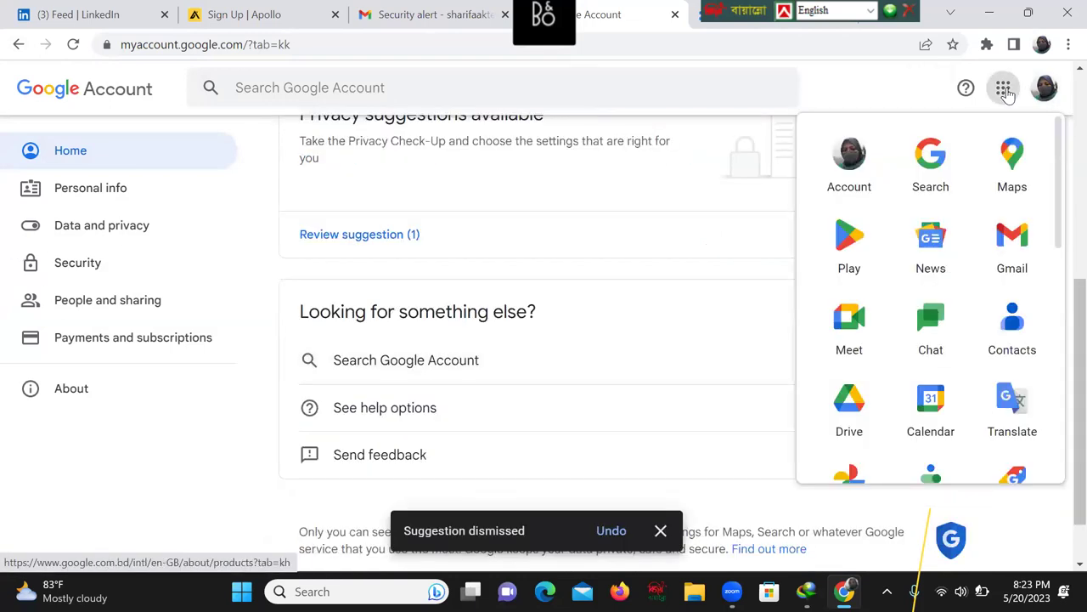
pyautogui.click(1011, 242)
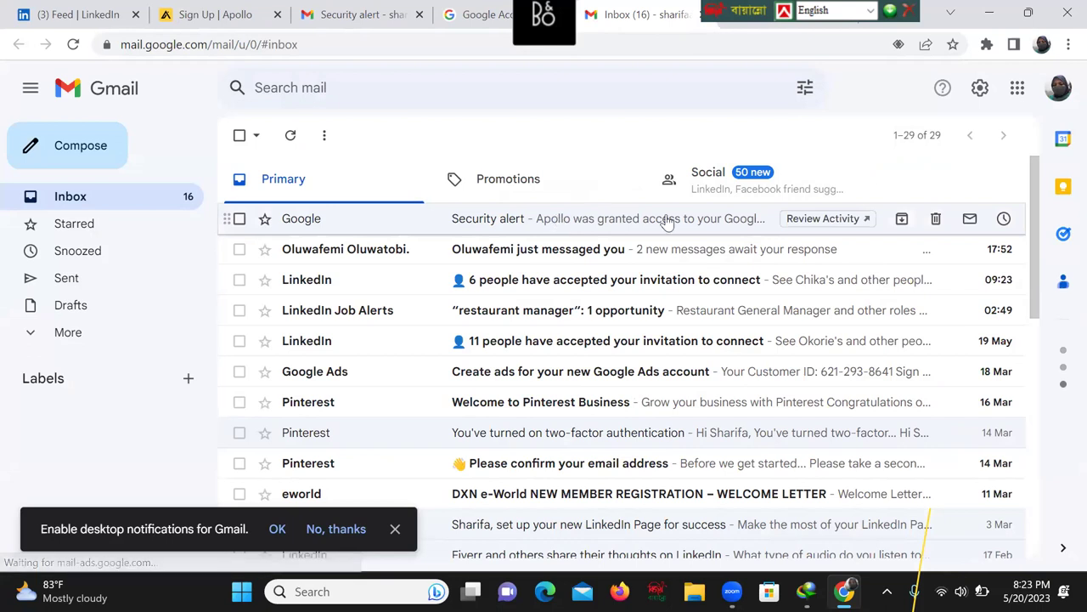
# Step: Read the Apollo security alert email and confirm the account access as recognised activity
pyautogui.click(702, 225)
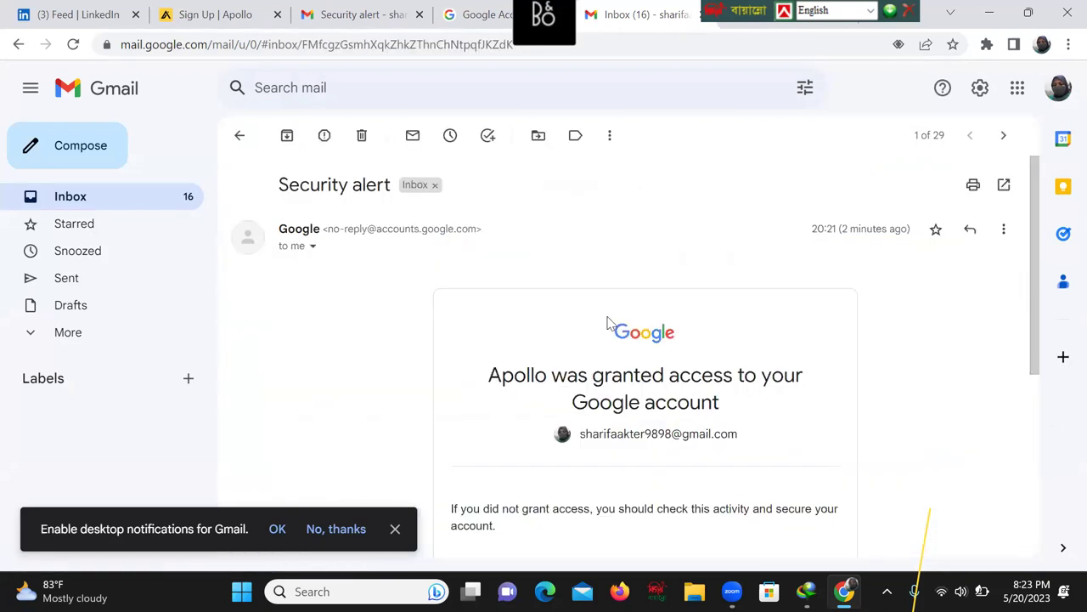
pyautogui.scroll(-3, 650, 308)
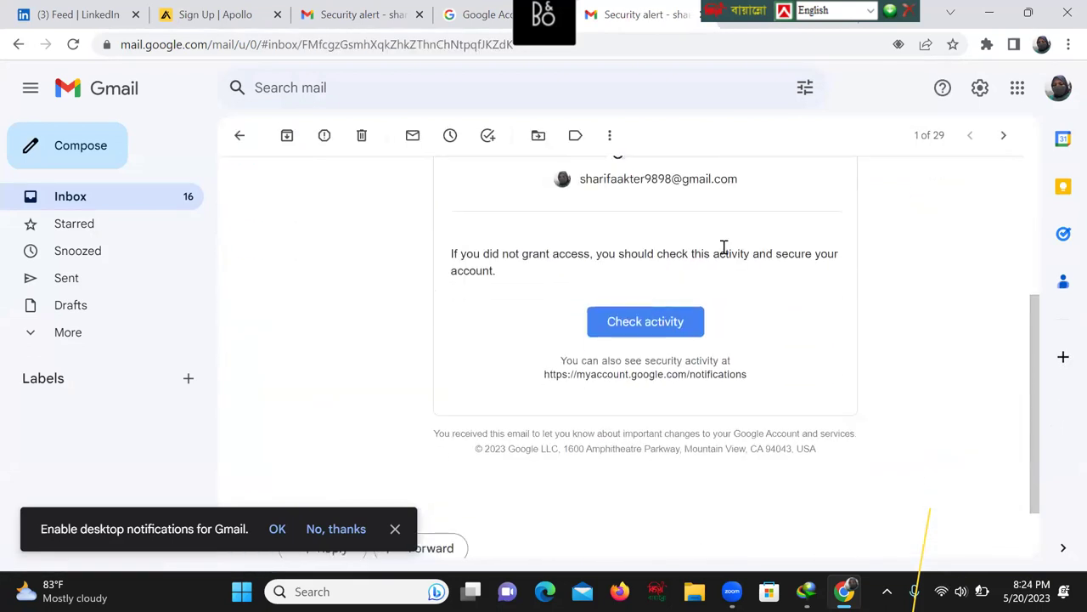
pyautogui.scroll(2, 723, 247)
pyautogui.scroll(1, 900, 239)
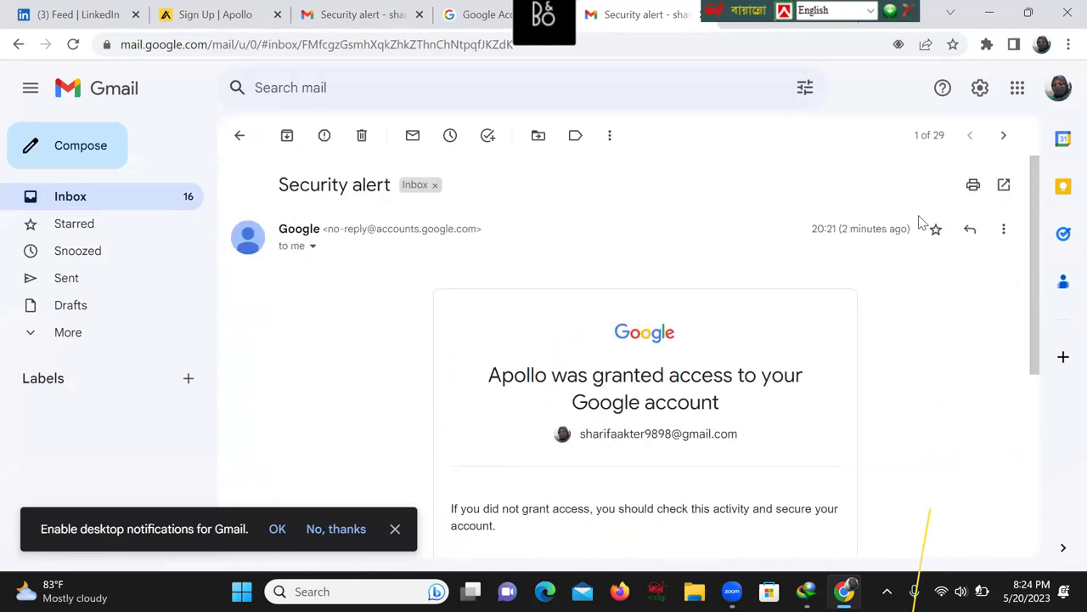
pyautogui.scroll(-4, 915, 289)
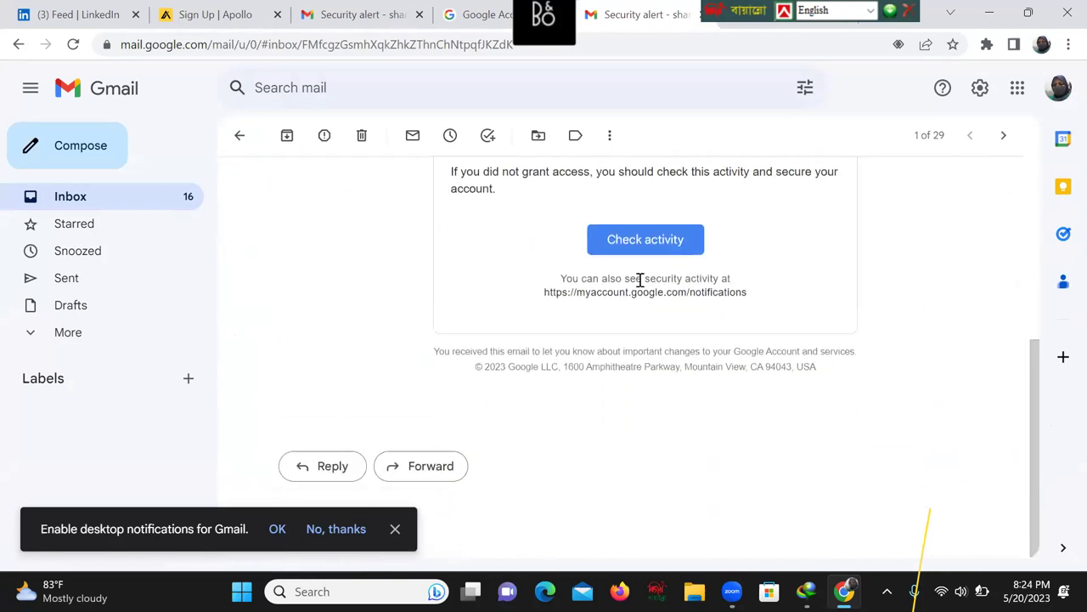
pyautogui.click(661, 258)
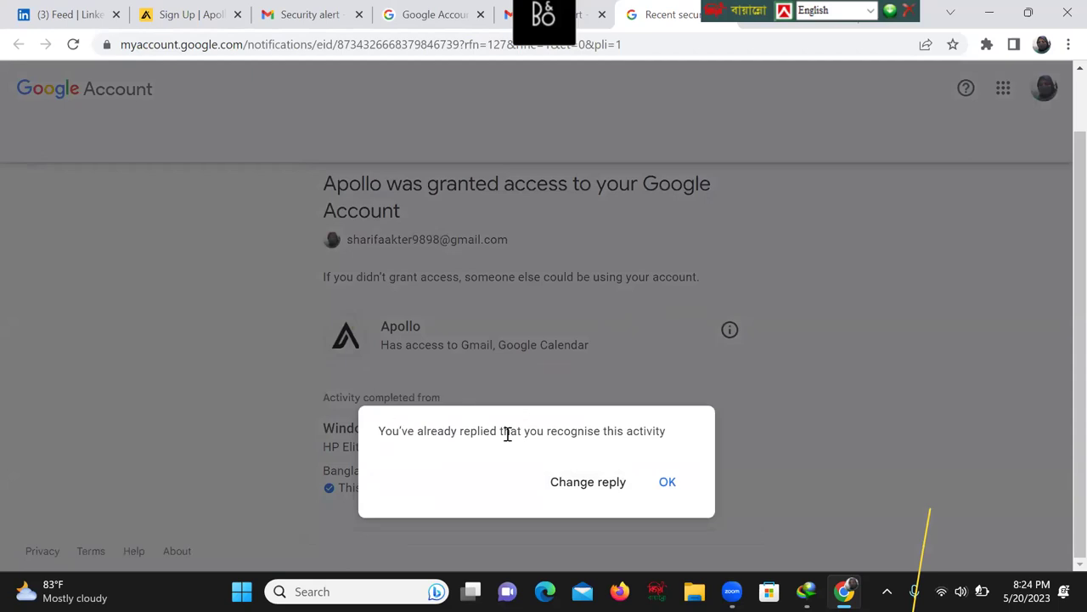
pyautogui.click(665, 482)
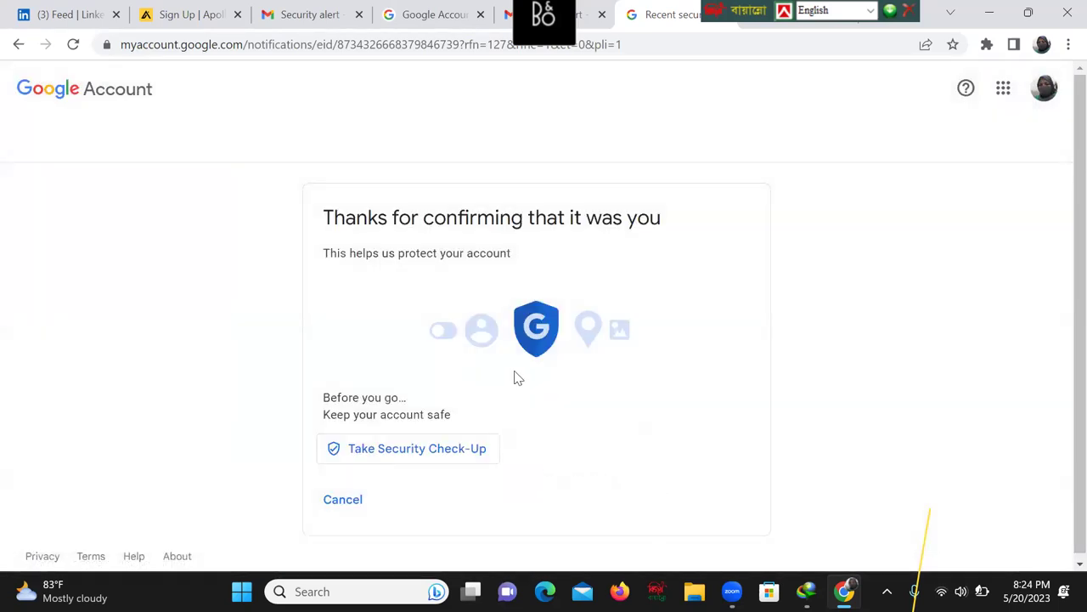
pyautogui.scroll(-1, 520, 378)
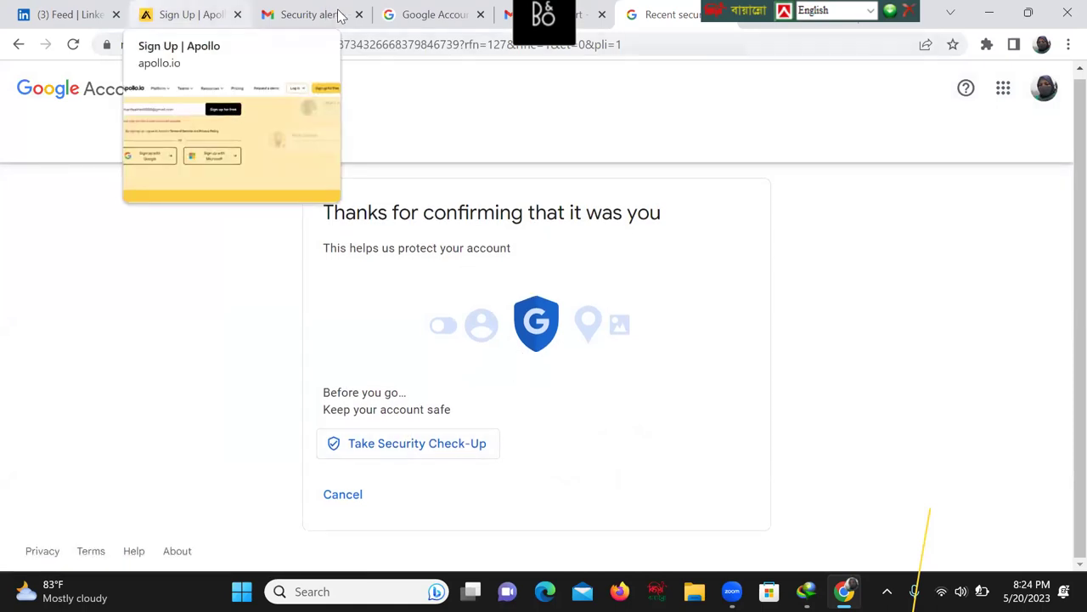
# Step: Go back through the alert email and Apollo tabs to the LinkedIn feed
pyautogui.click(260, 15)
pyautogui.click(191, 15)
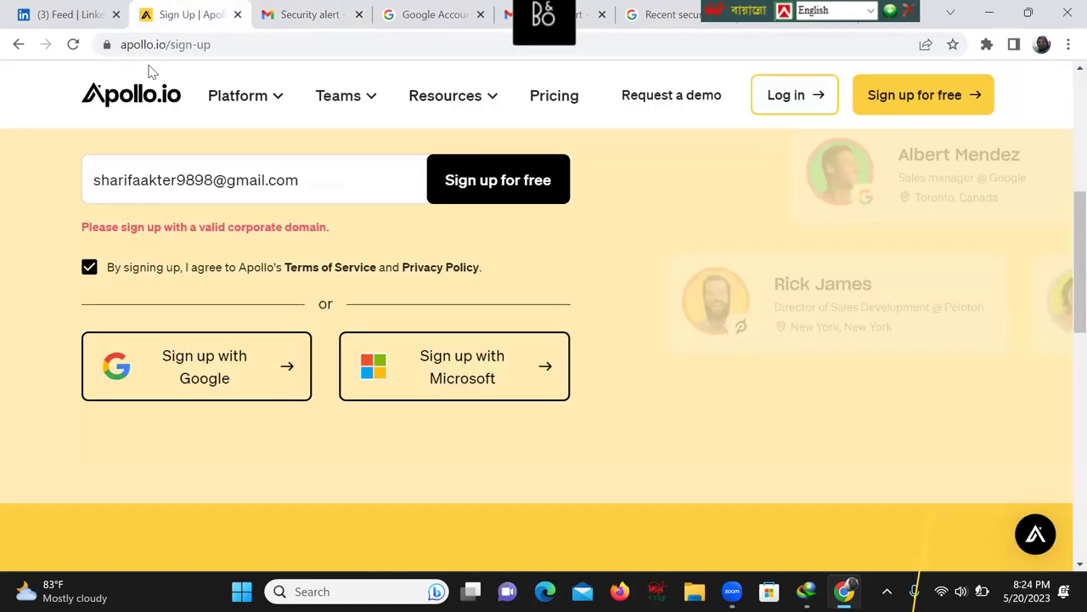
pyautogui.click(25, 14)
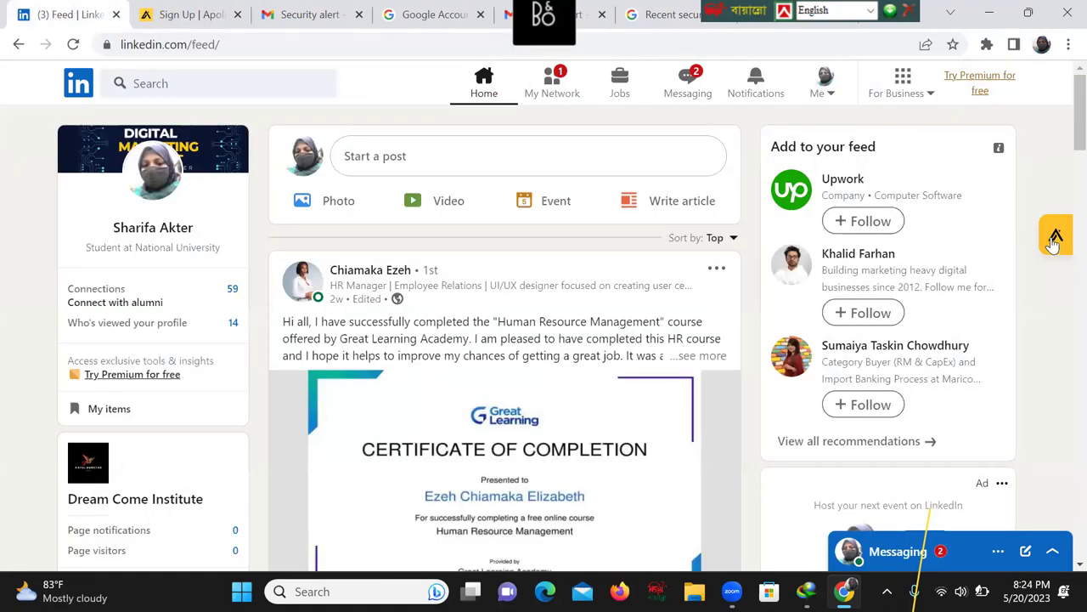
# Step: Reload LinkedIn and switch the Apollo.io extension back on under Manage extensions
pyautogui.click(73, 45)
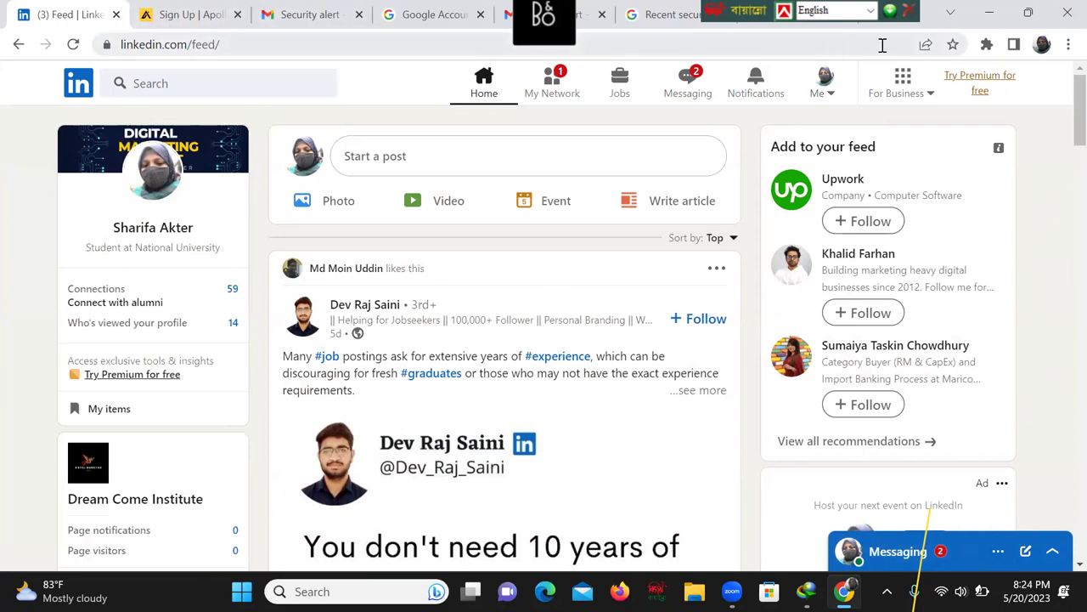
pyautogui.click(987, 48)
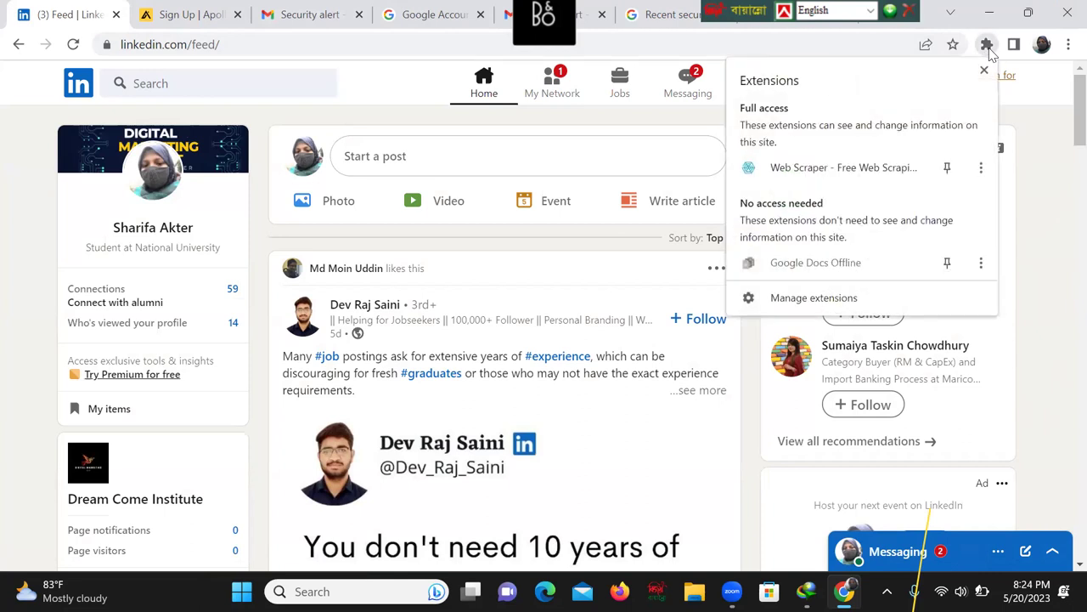
pyautogui.click(754, 298)
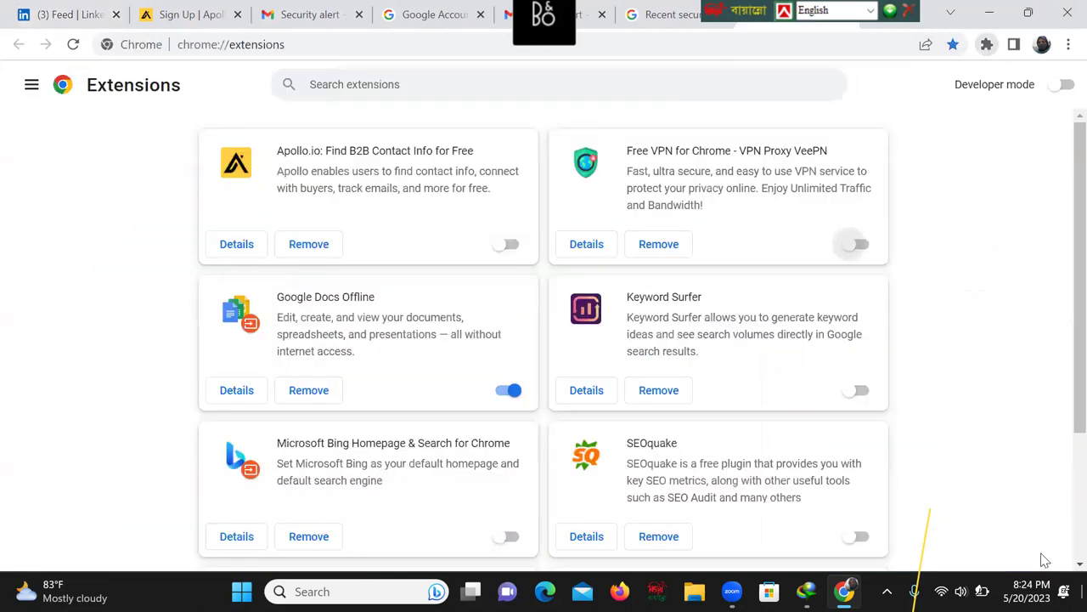
pyautogui.click(510, 245)
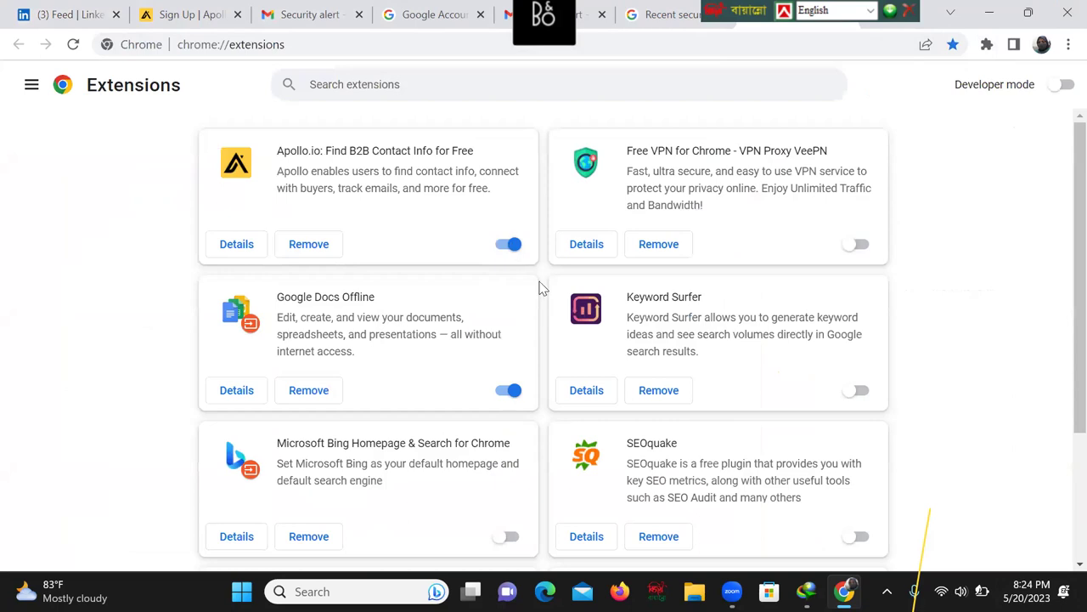
# Step: Reload the LinkedIn feed so Apollo loads, and launch Apollo from its side button
pyautogui.click(27, 10)
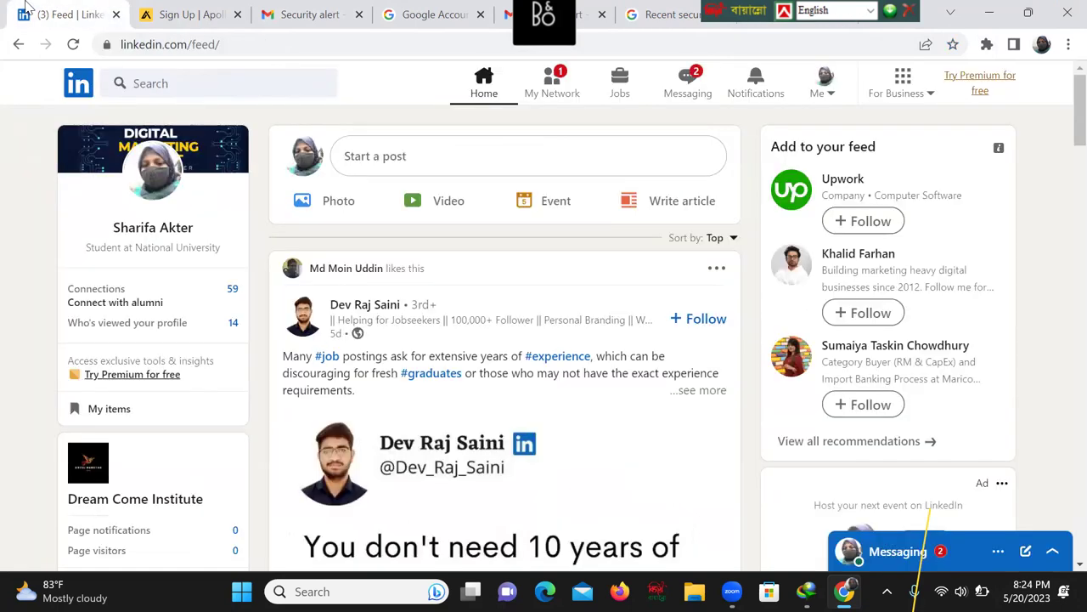
pyautogui.click(73, 44)
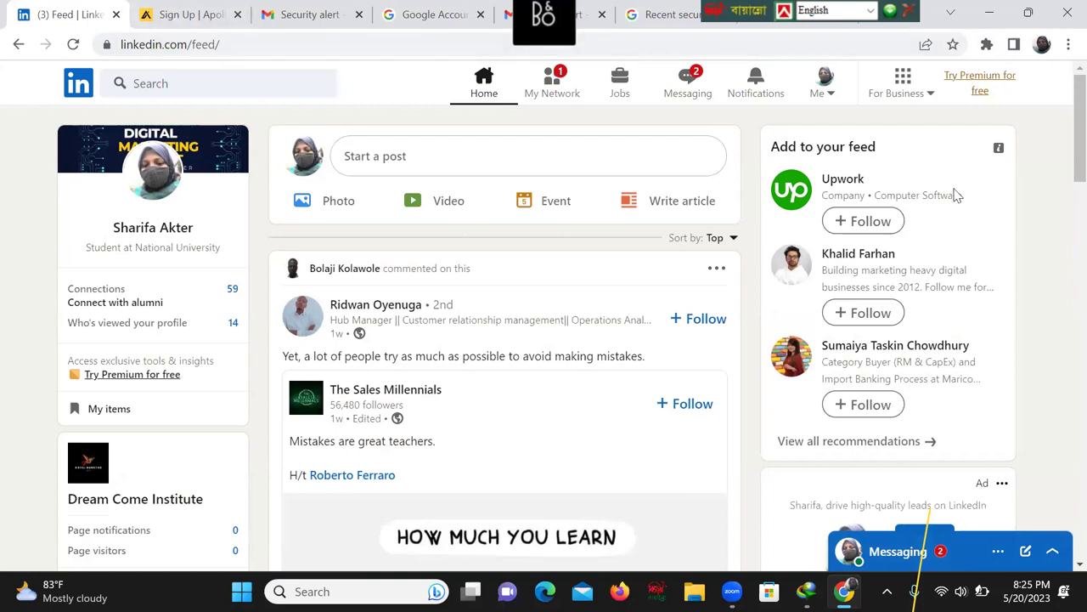
pyautogui.click(986, 44)
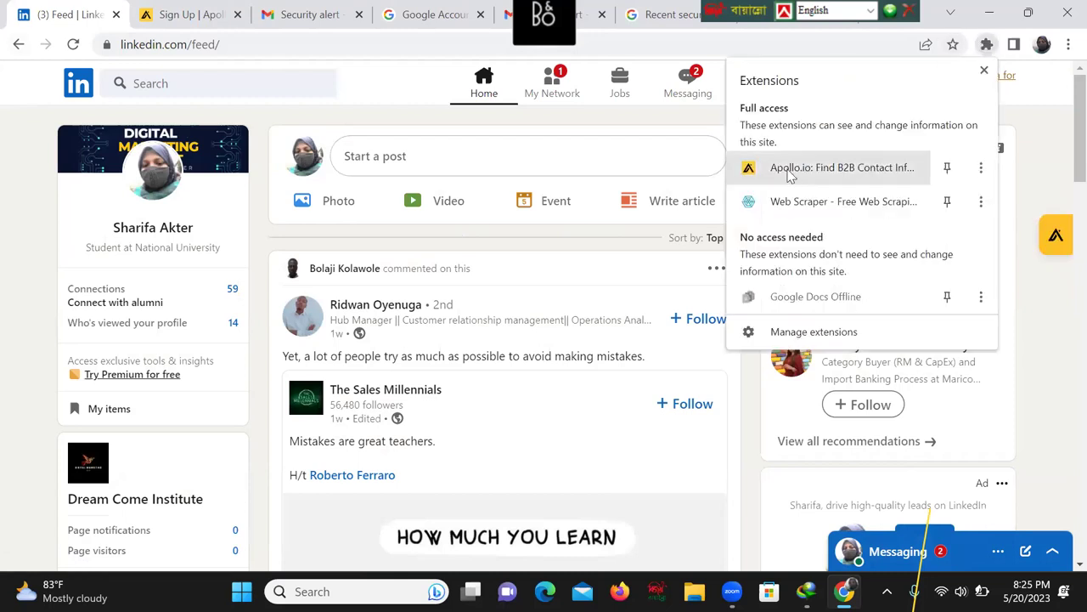
pyautogui.click(1057, 246)
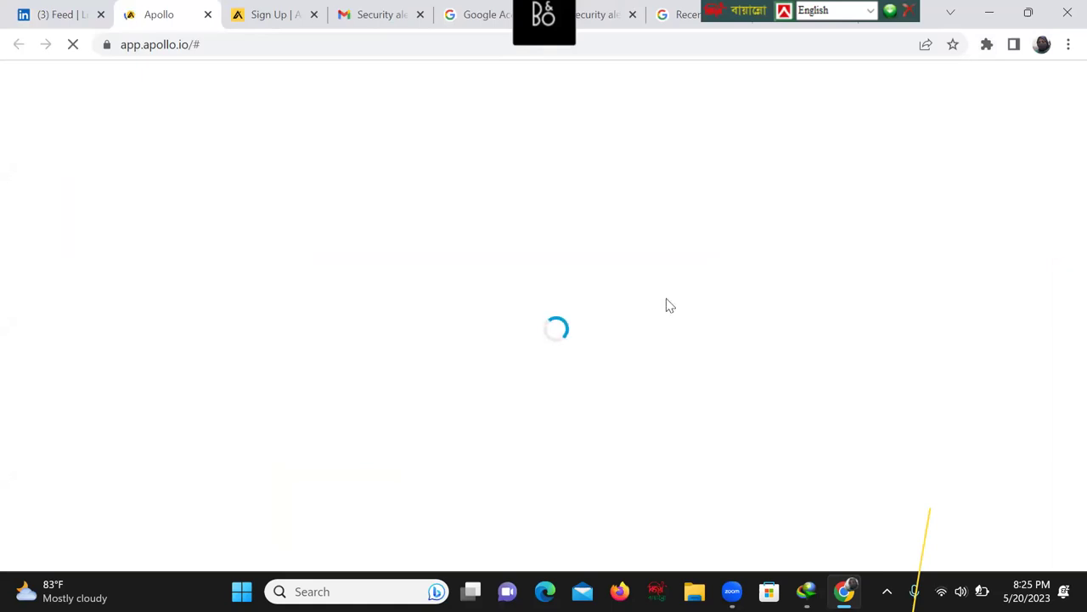
# Step: Close the 'Sign Up | Apollo' tab and focus the login page's Email field, dismissing autofill
pyautogui.click(314, 16)
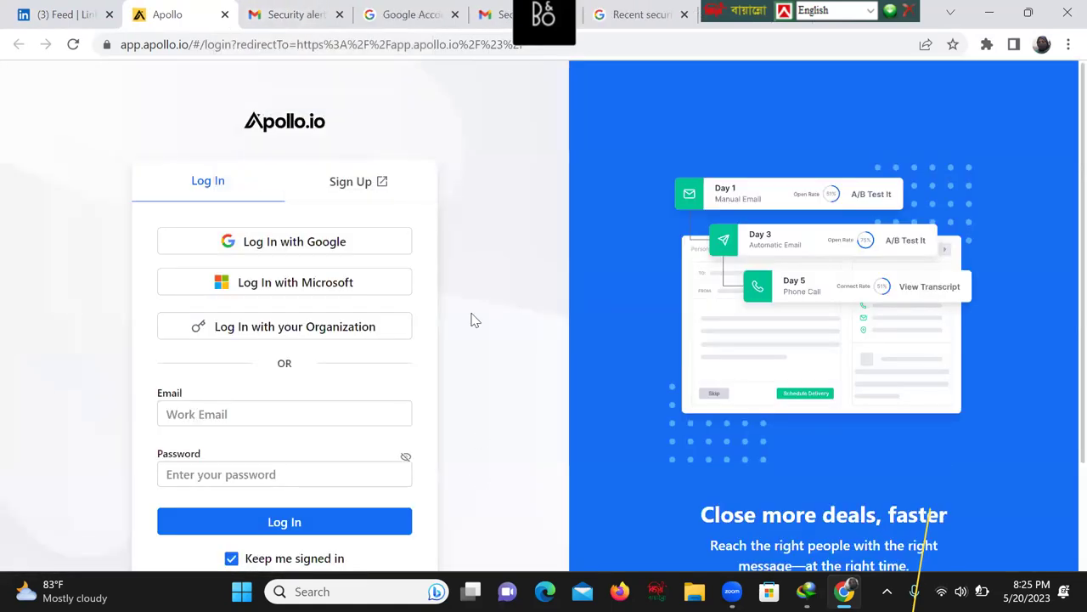
pyautogui.scroll(-2, 499, 353)
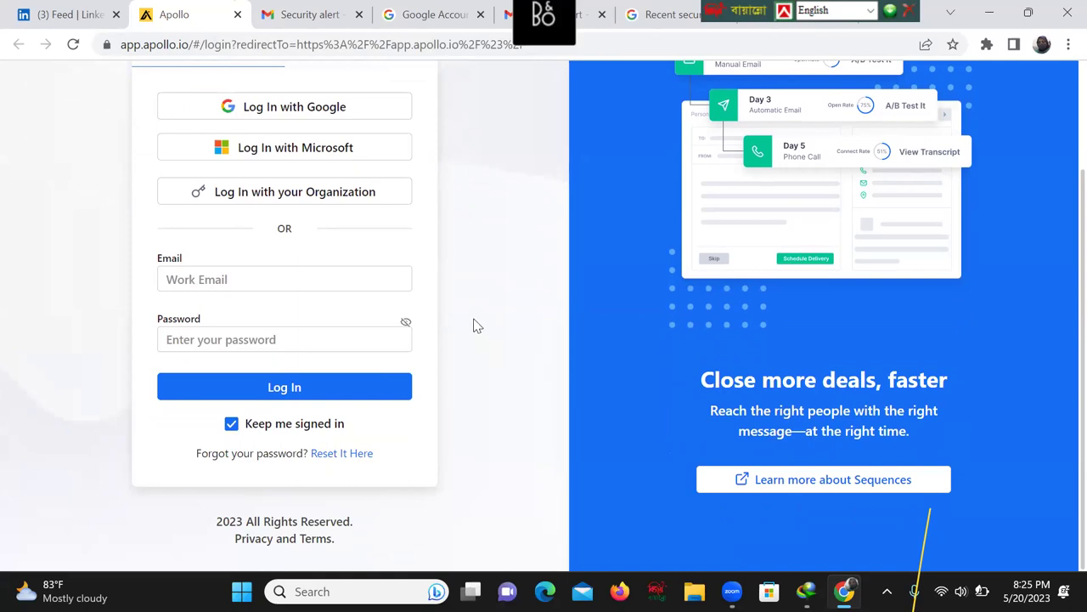
pyautogui.click(239, 279)
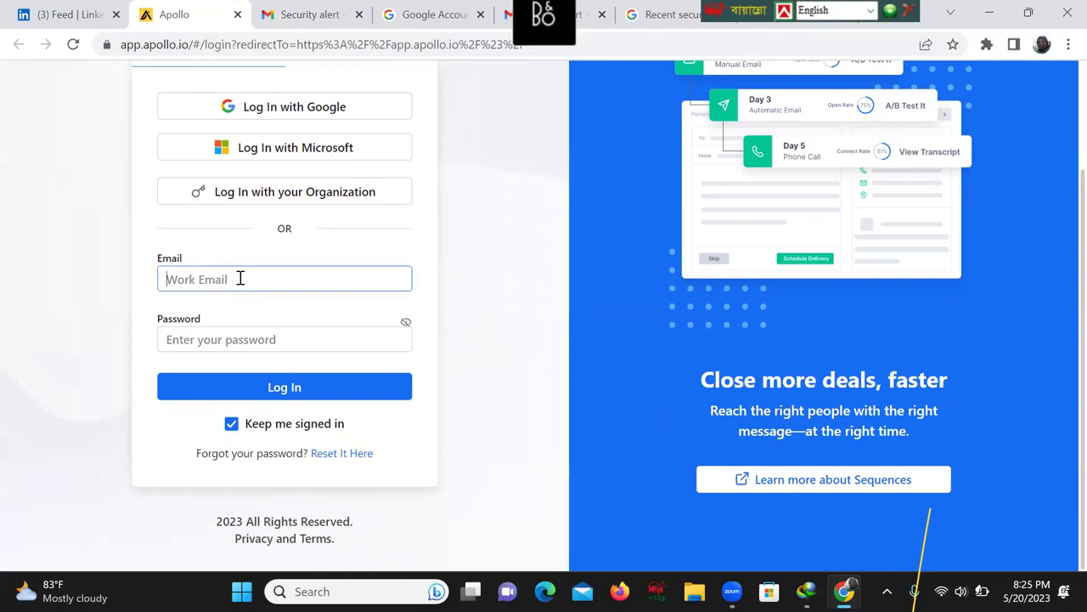
pyautogui.click(242, 277)
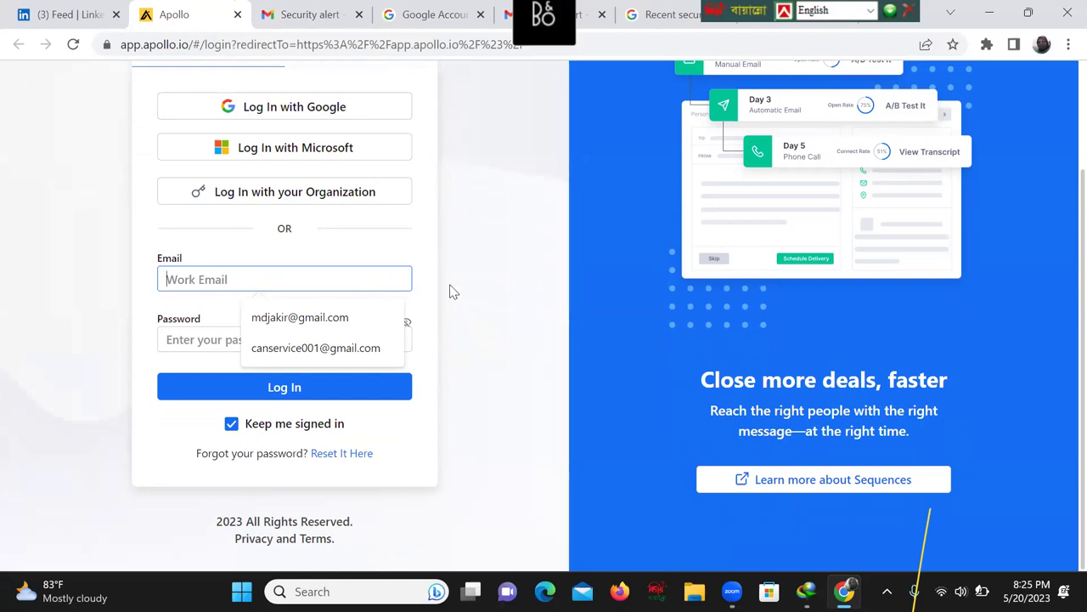
pyautogui.click(308, 458)
# Step: Send Apollo password-reset instructions to the Gmail address, then check the Gmail inbox
pyautogui.click(320, 454)
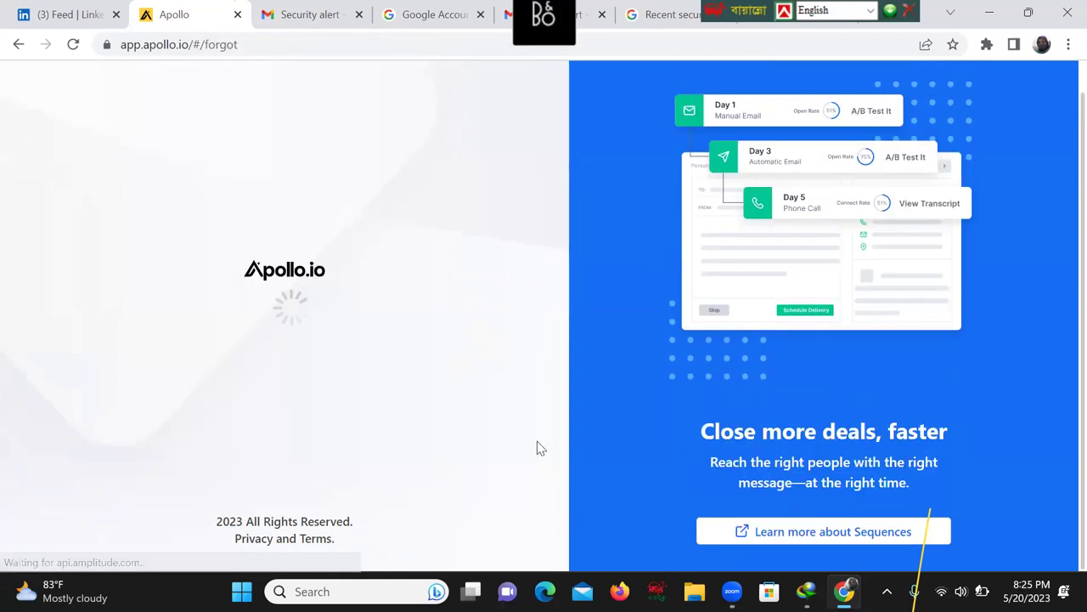
pyautogui.click(198, 271)
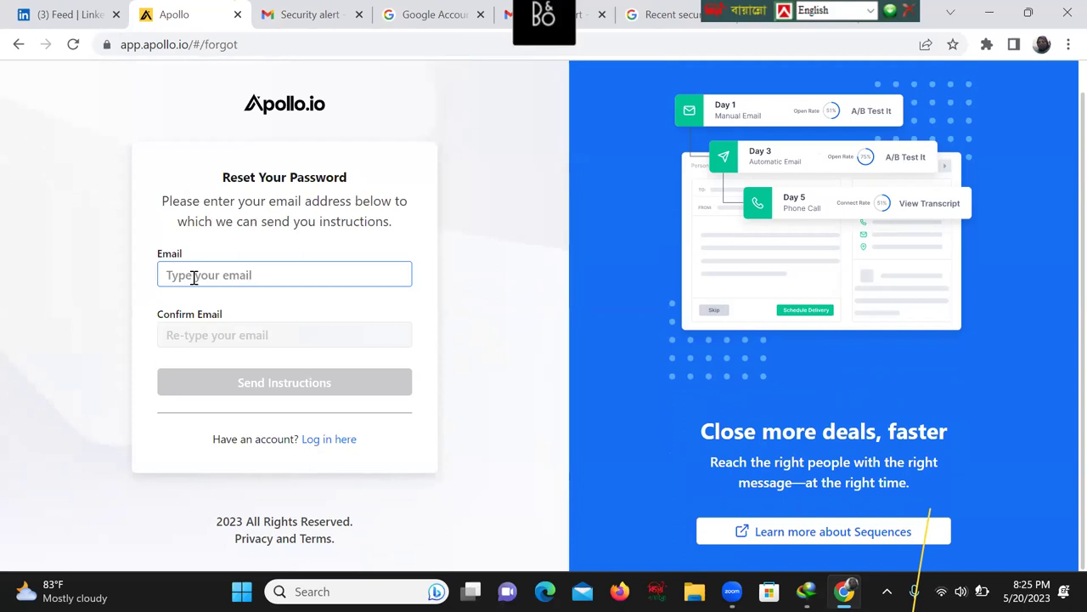
pyautogui.click(197, 275)
pyautogui.hotkey('ctrl', 'v')
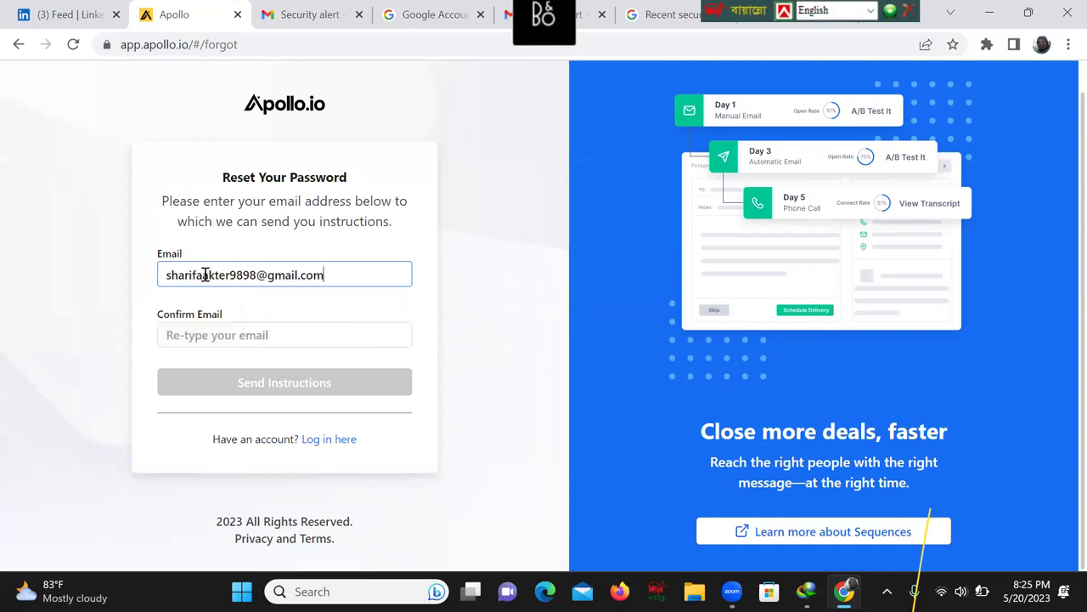
pyautogui.click(196, 337)
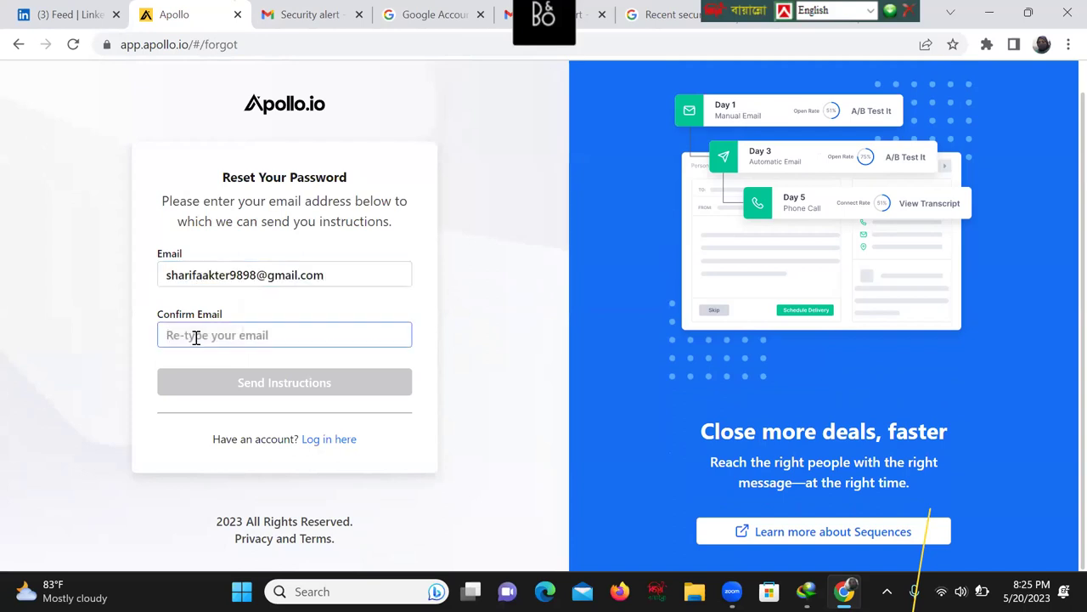
pyautogui.hotkey('ctrl', 'v')
pyautogui.click(288, 383)
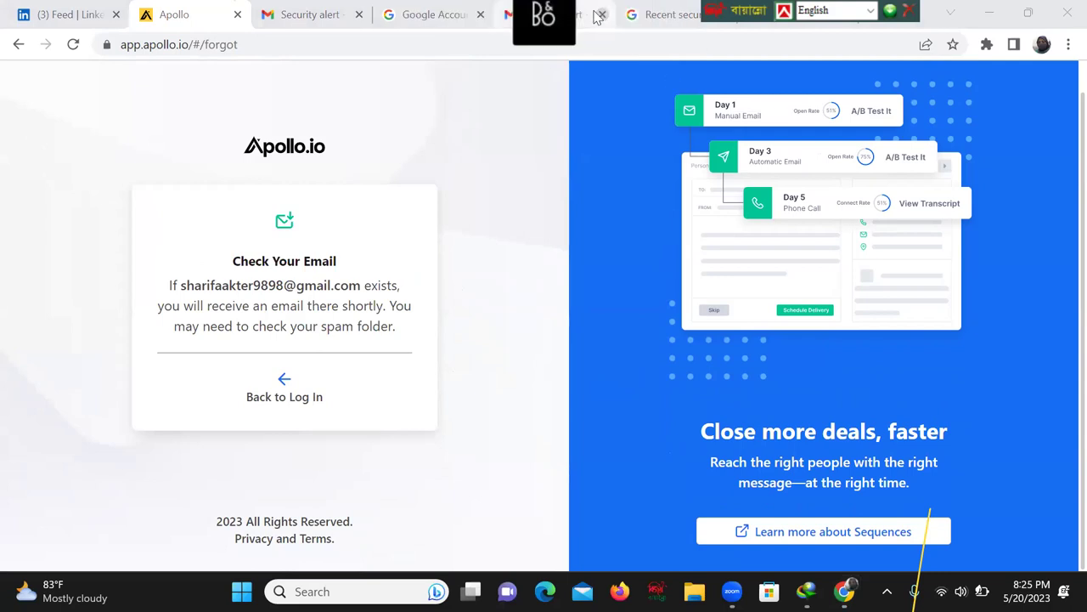
pyautogui.hotkey('ctrl', '5')
pyautogui.click(134, 210)
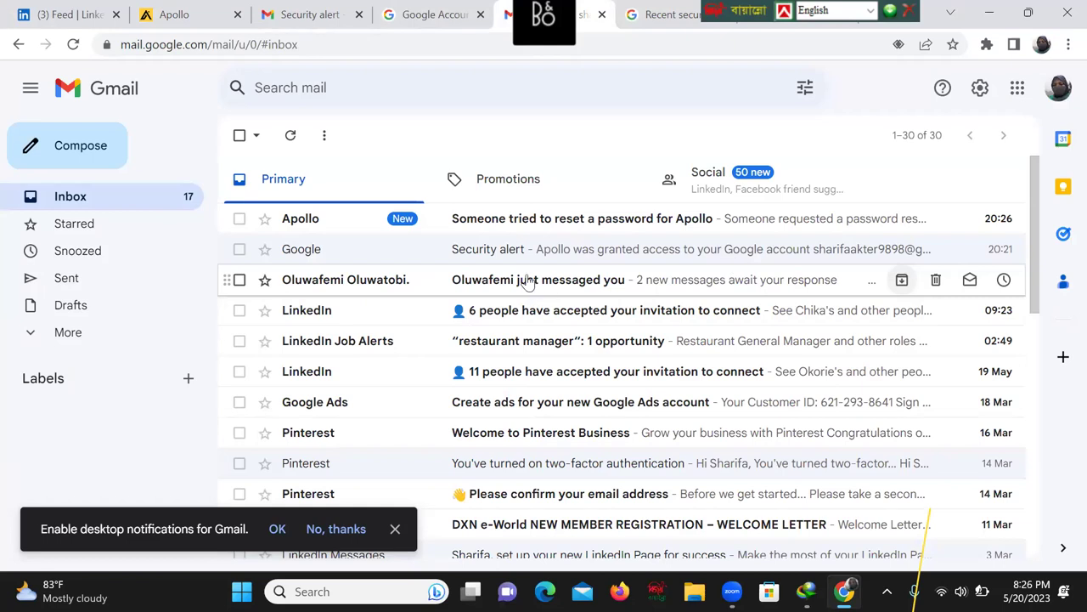
# Step: Open the 'Someone tried to reset a password for Apollo' email and follow its Sign Up link
pyautogui.click(555, 222)
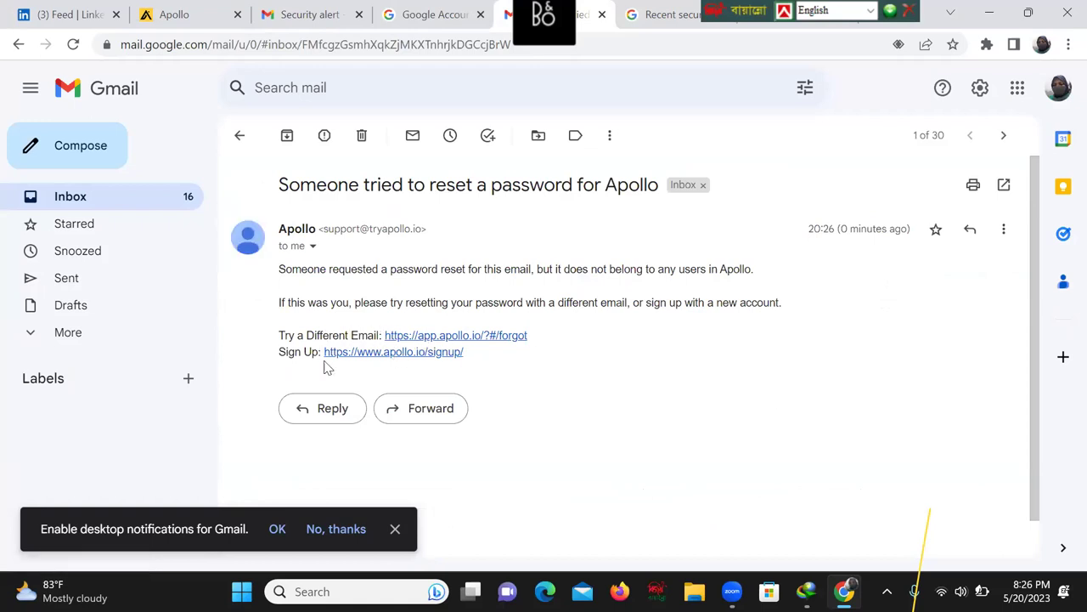
pyautogui.click(378, 353)
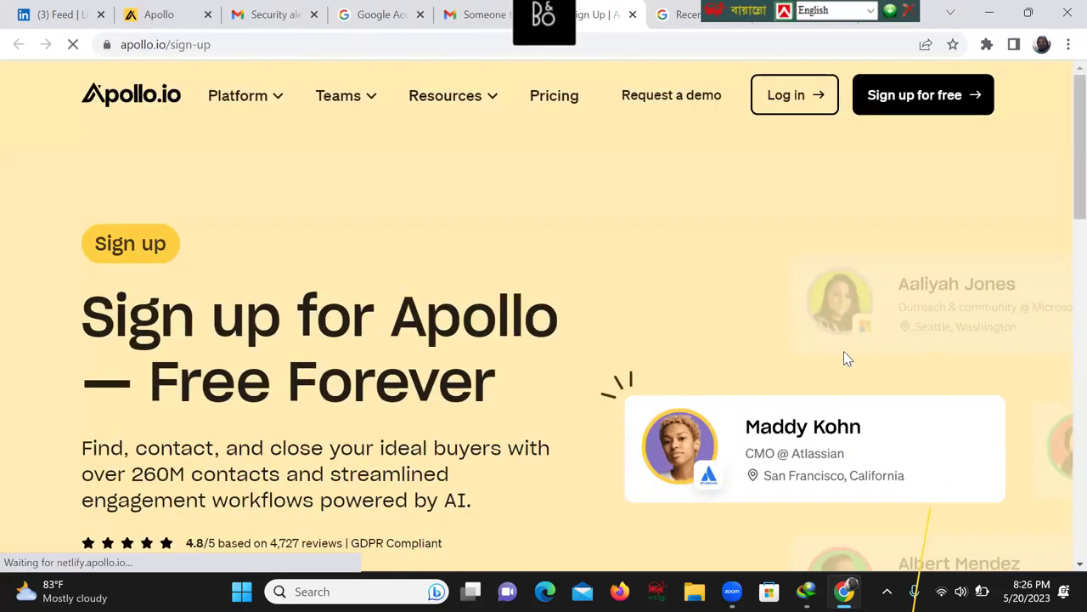
# Step: Accept the terms and try signing up free with the Gmail address, which is rejected
pyautogui.scroll(-4, 491, 310)
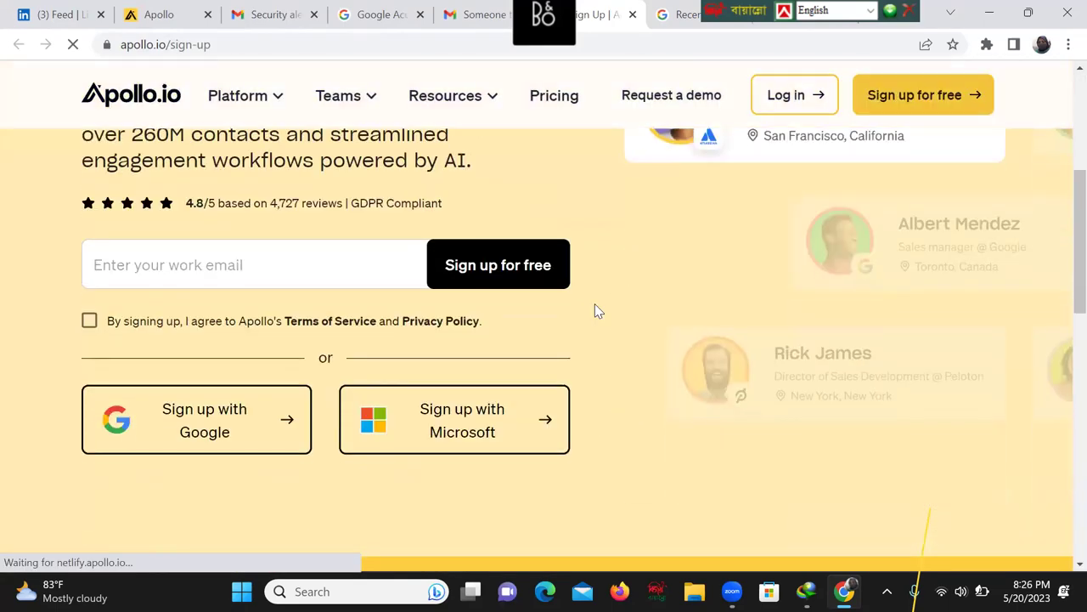
pyautogui.click(87, 323)
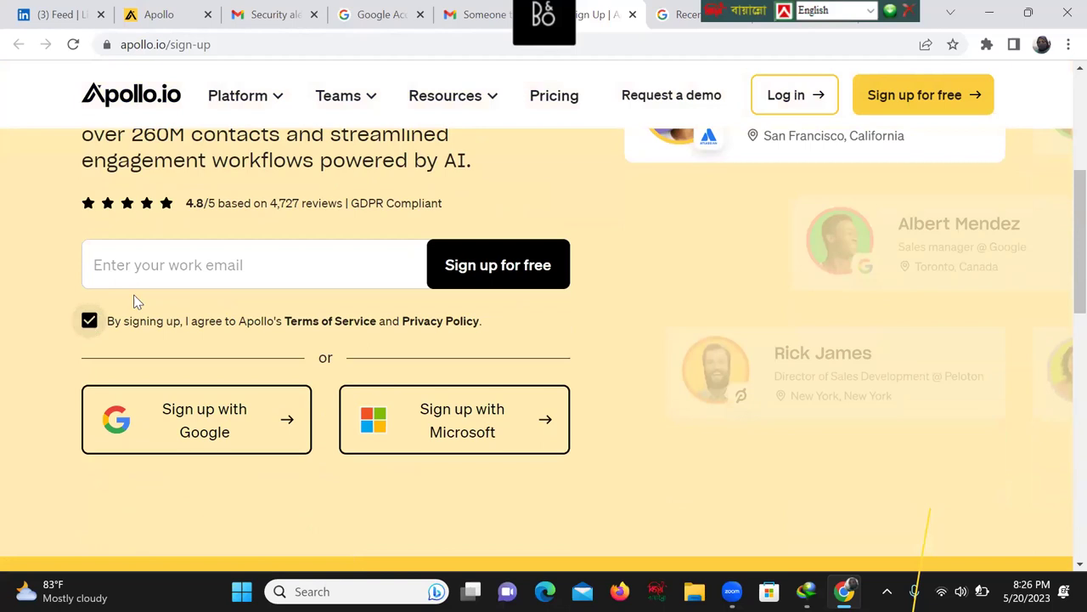
pyautogui.click(195, 255)
pyautogui.hotkey('ctrl', 'v')
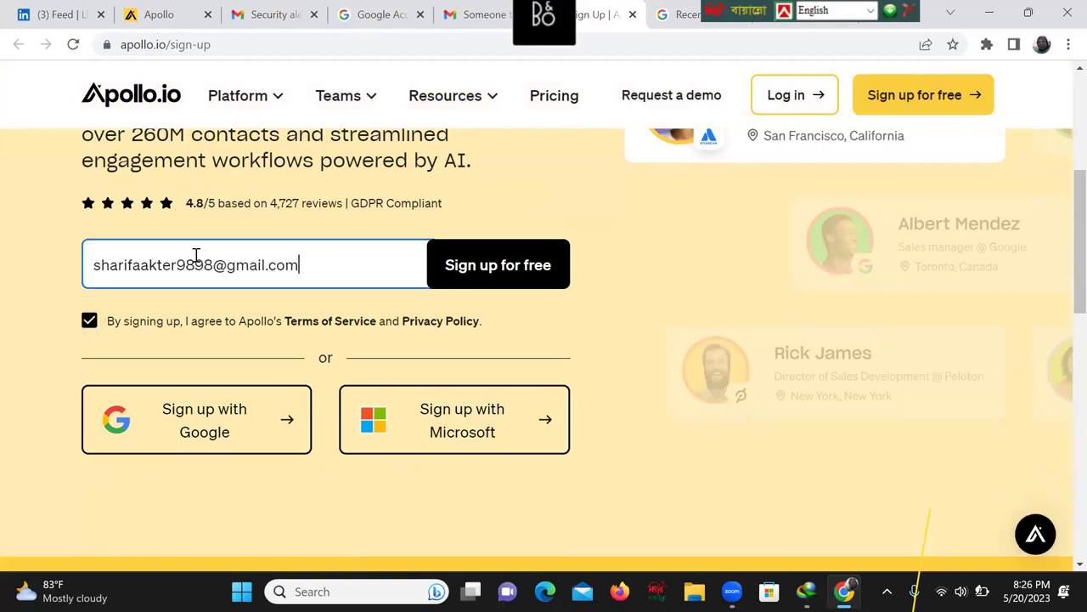
pyautogui.click(490, 271)
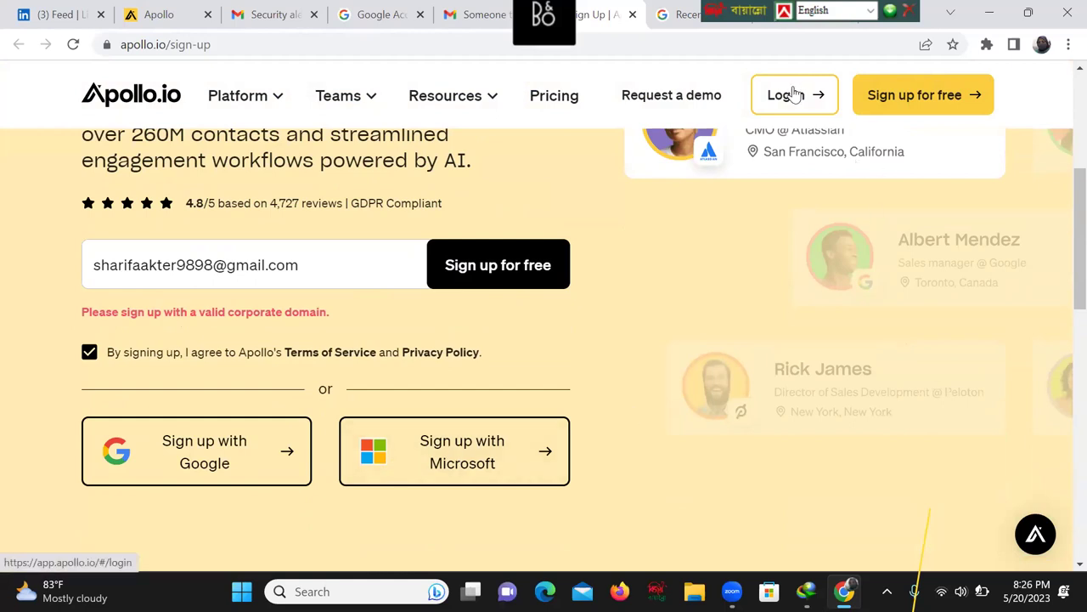
pyautogui.click(468, 252)
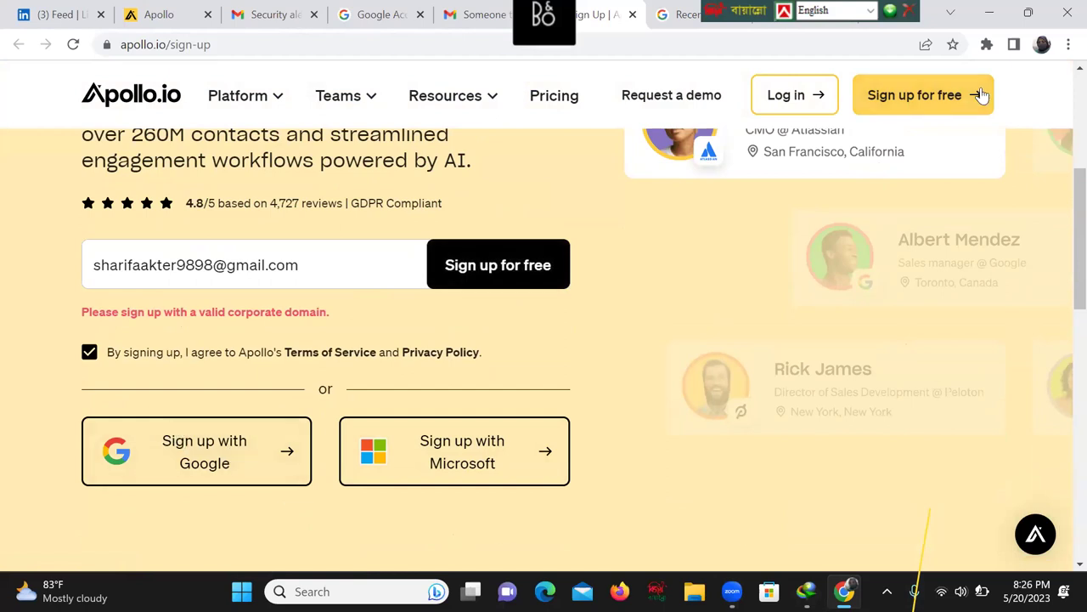
# Step: Go to Apollo's login page, then back to the other Apollo tab and Gmail
pyautogui.click(786, 95)
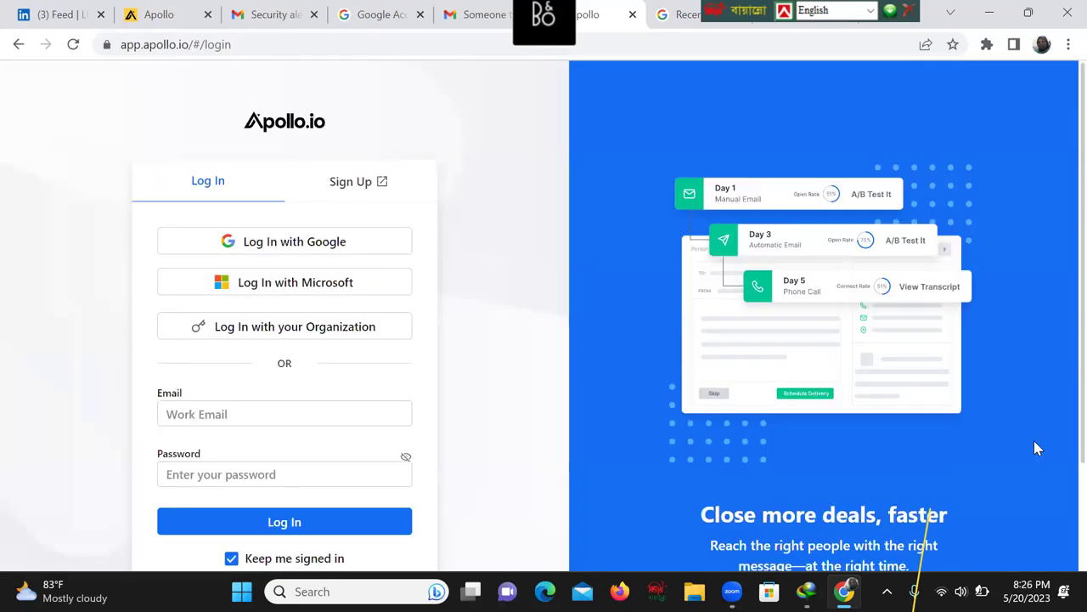
pyautogui.click(154, 12)
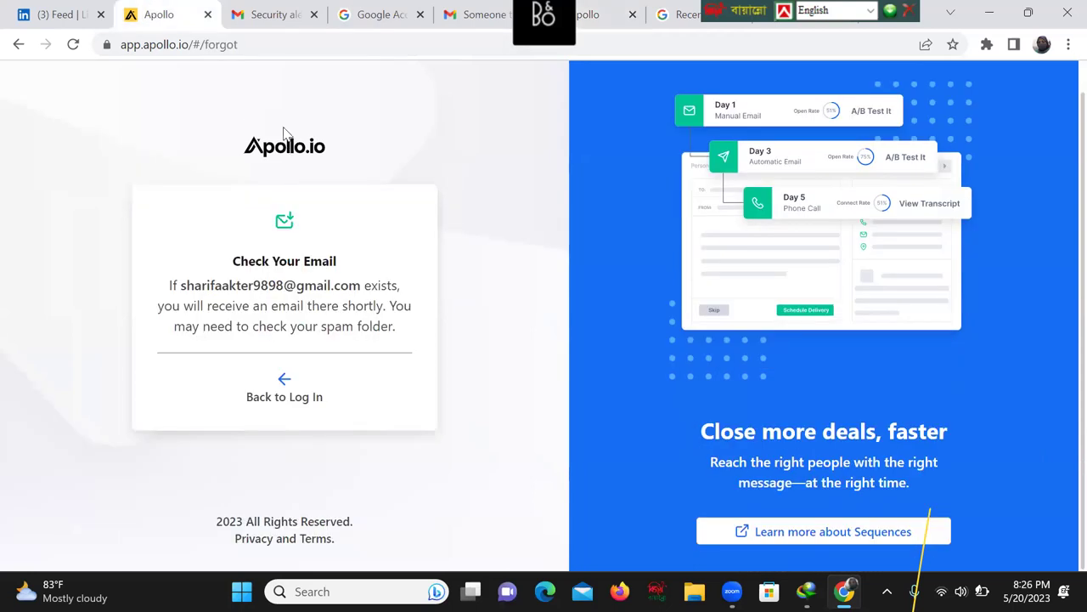
pyautogui.click(477, 12)
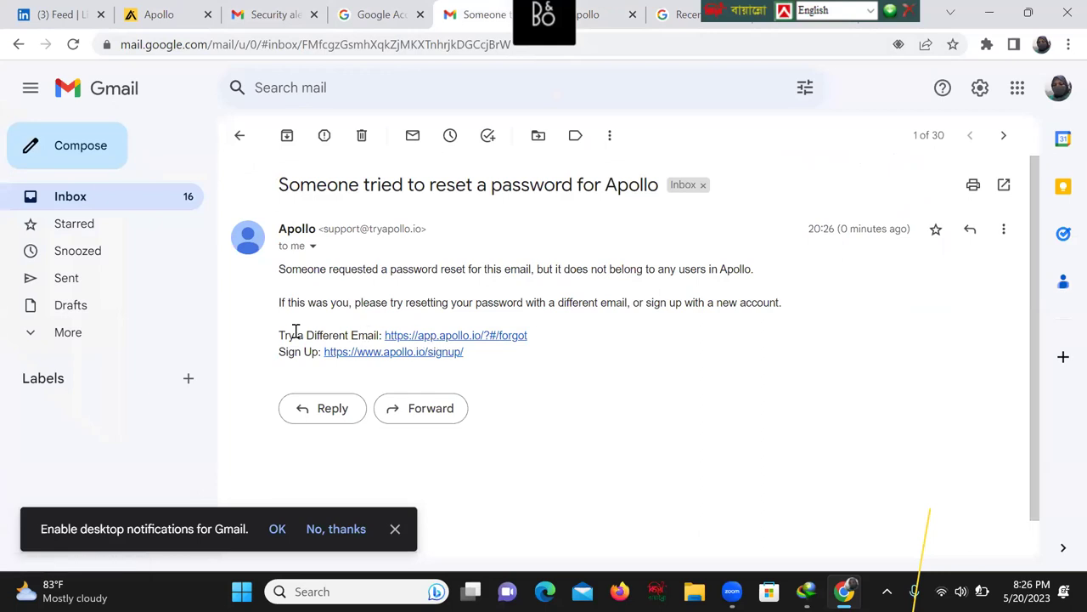
# Step: Glance over the different-email line in Apollo's reset email, then return to the LinkedIn feed
pyautogui.moveTo(307, 335); pyautogui.dragTo(376, 336)
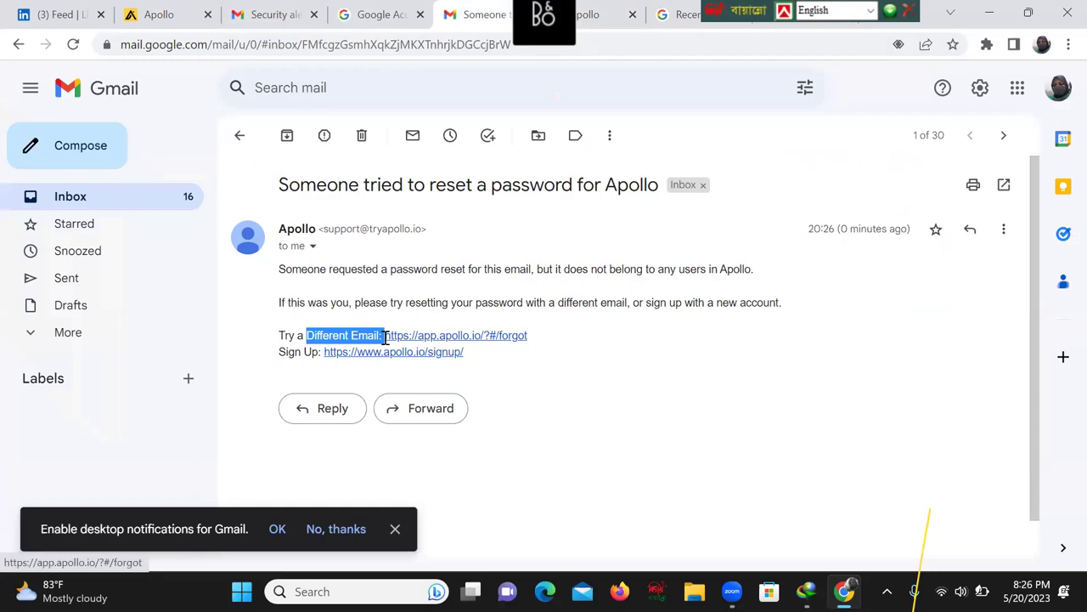
pyautogui.click(720, 378)
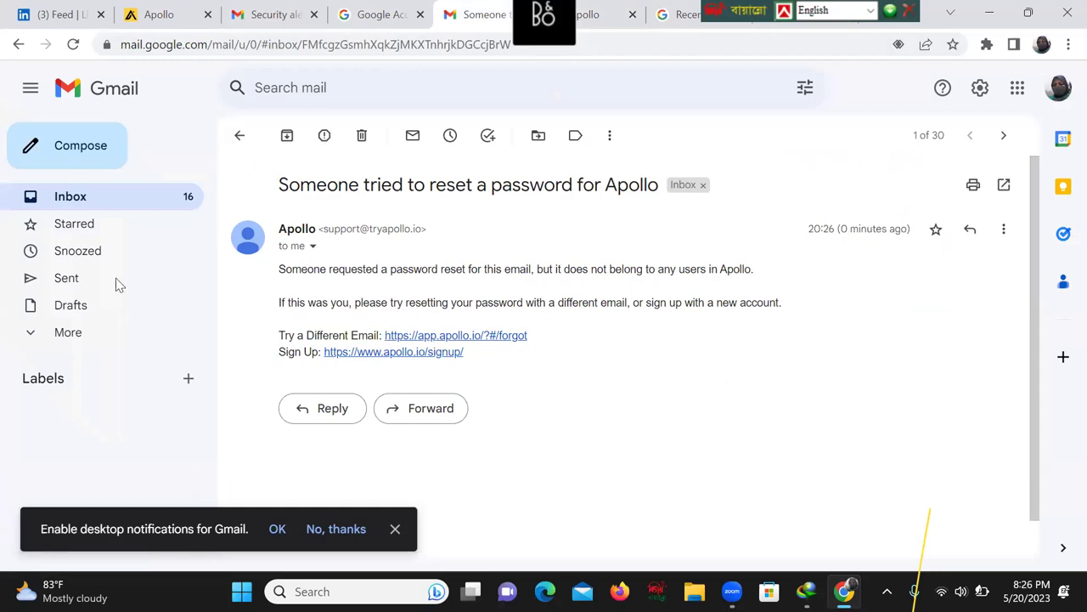
pyautogui.click(64, 15)
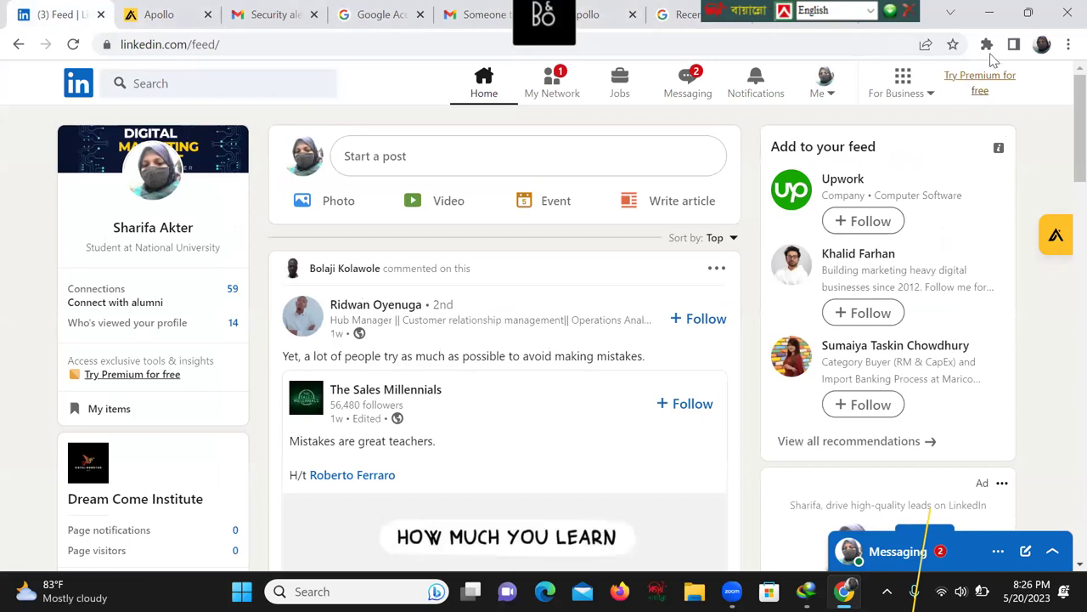
# Step: Open chrome://extensions from the Extensions menu to check that Apollo.io is enabled
pyautogui.click(987, 45)
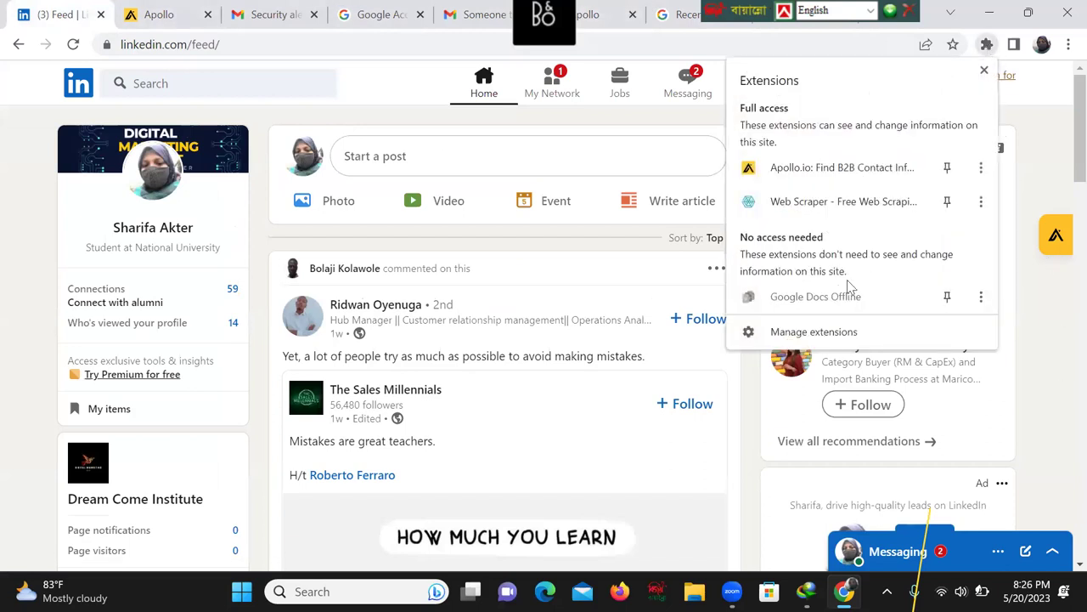
pyautogui.click(773, 334)
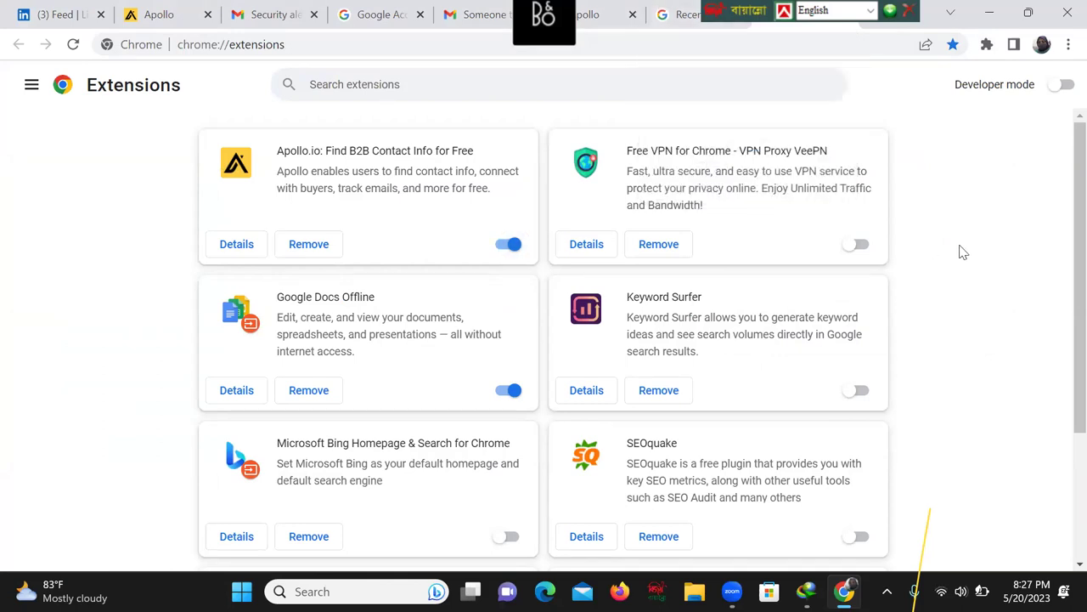
pyautogui.scroll(-3, 964, 252)
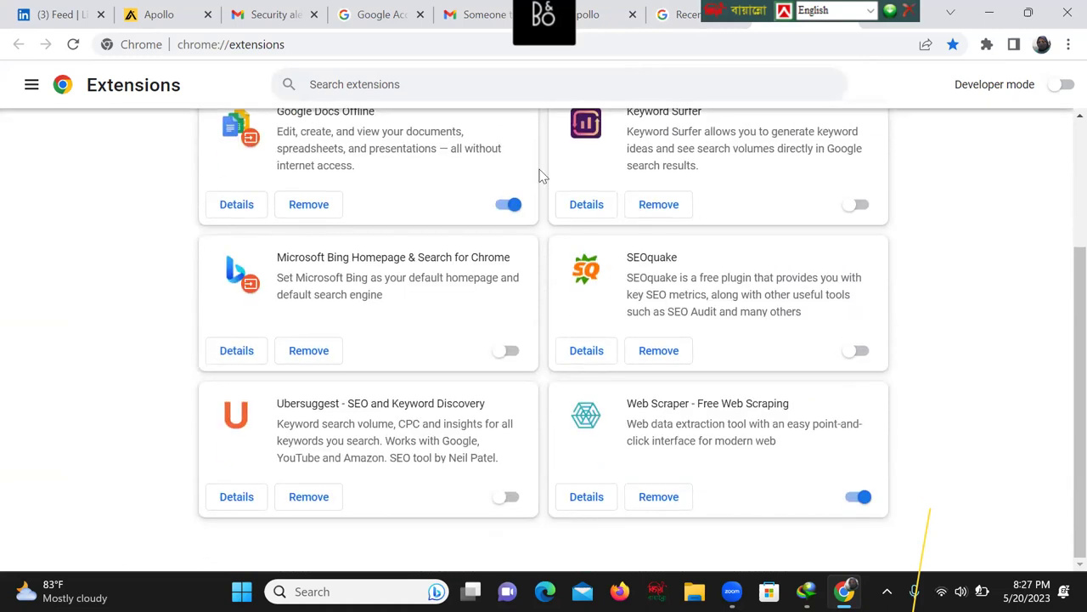
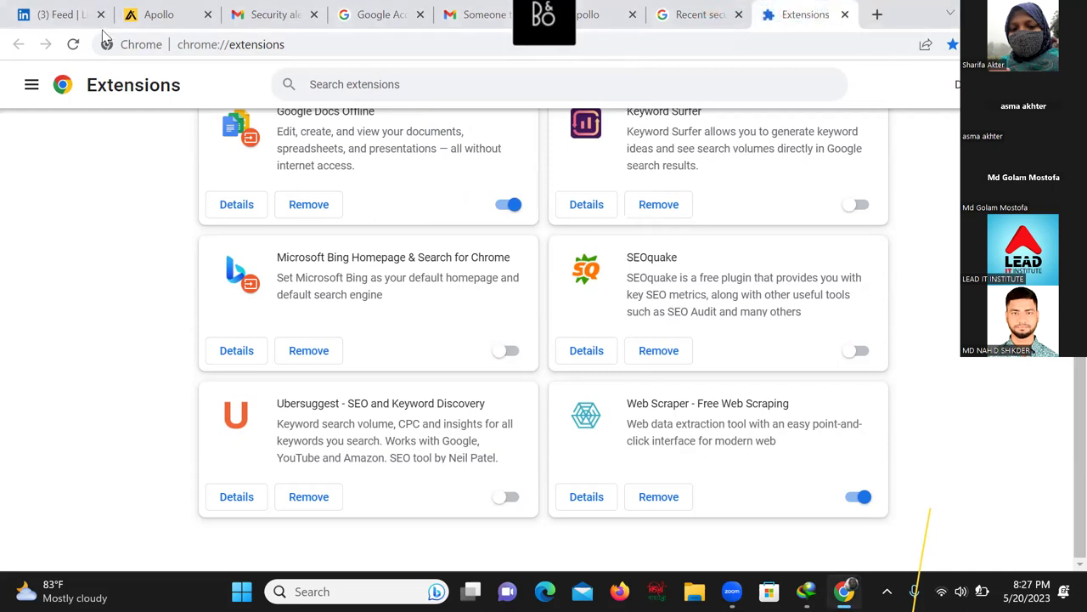
# Step: Close both Apollo tabs, both Gmail tabs, the Google account tab and the security activity tab
pyautogui.click(202, 17)
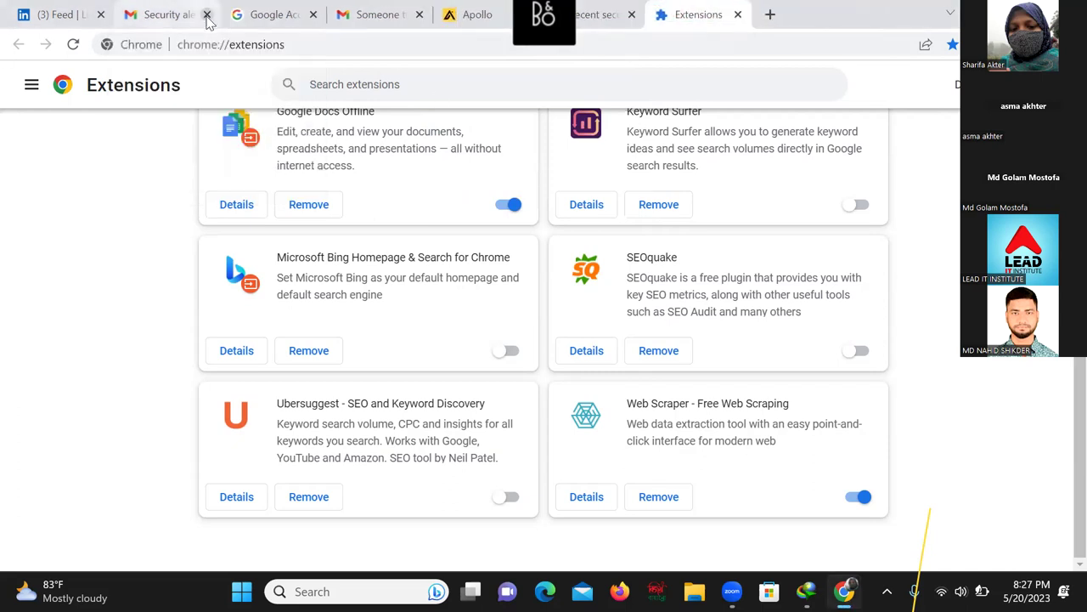
pyautogui.click(206, 18)
pyautogui.click(207, 16)
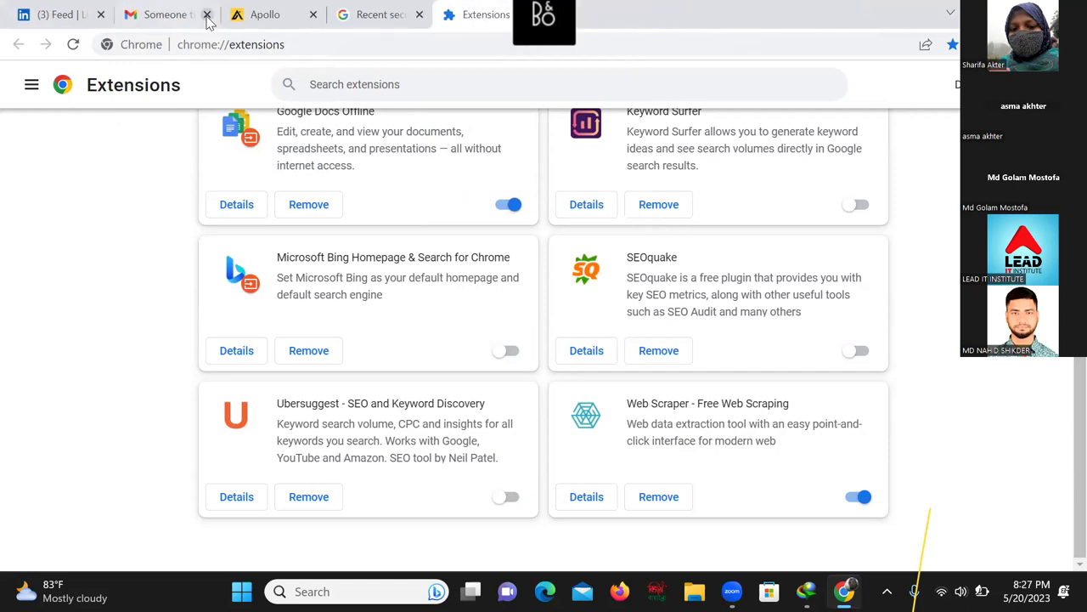
pyautogui.click(206, 16)
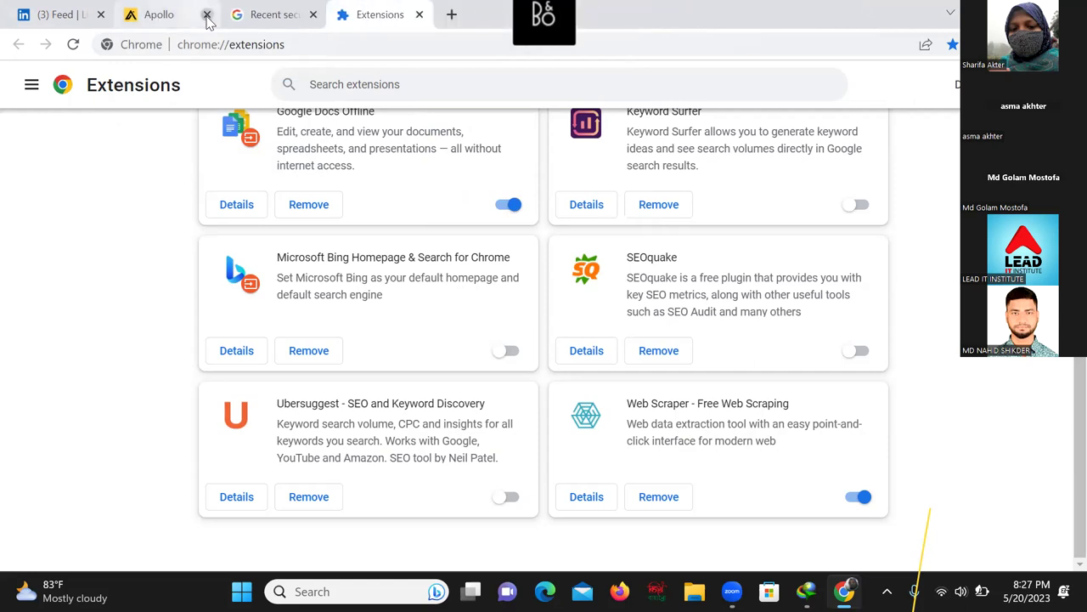
pyautogui.click(207, 16)
pyautogui.click(206, 16)
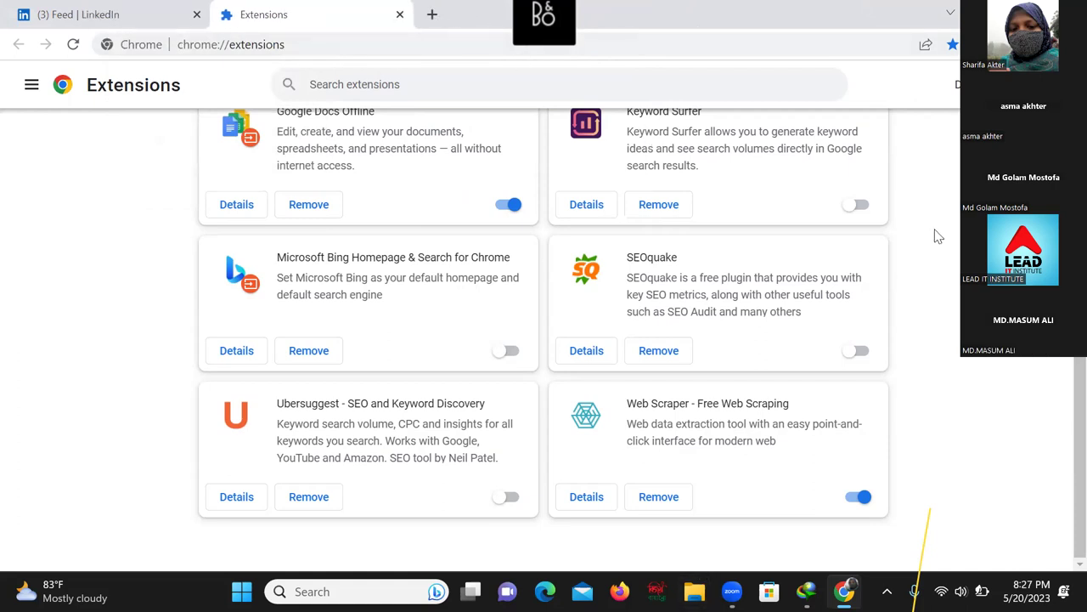
# Step: Open a new blank tab, then close the LinkedIn feed and Extensions tabs
pyautogui.click(431, 15)
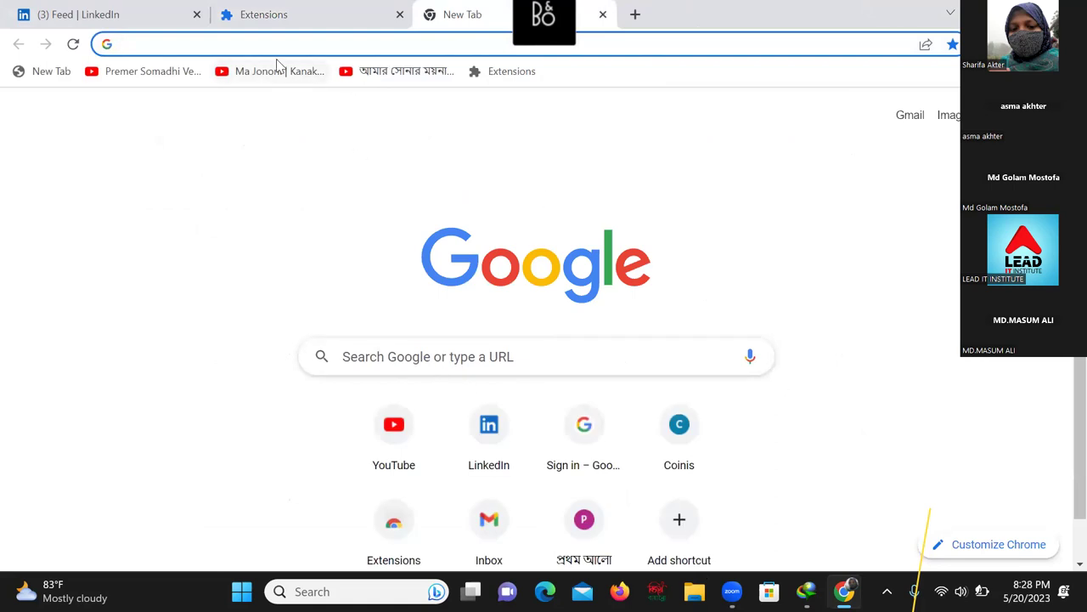
pyautogui.click(196, 15)
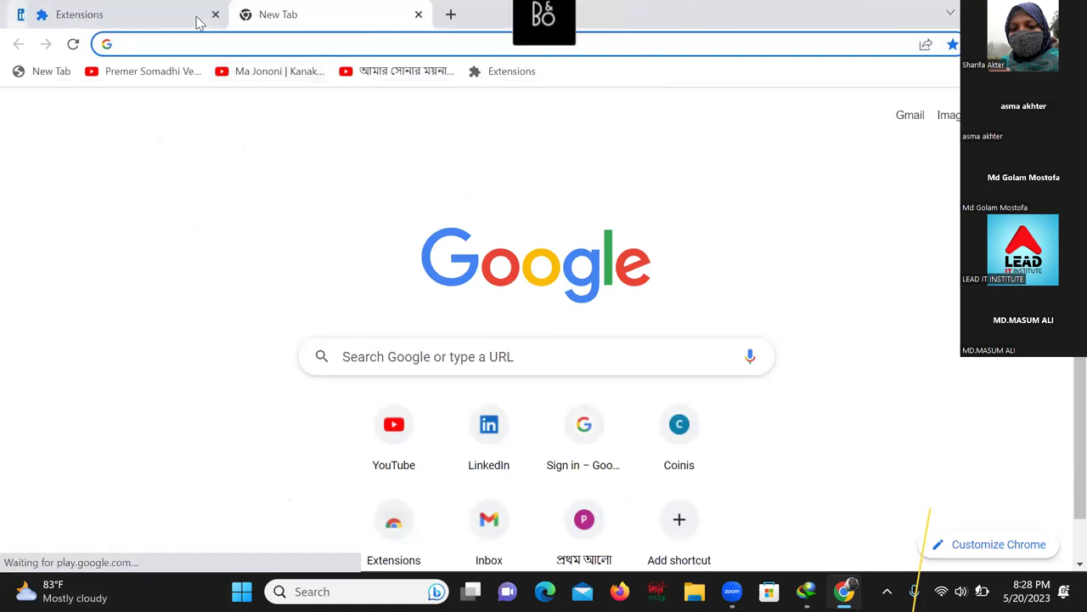
pyautogui.click(196, 15)
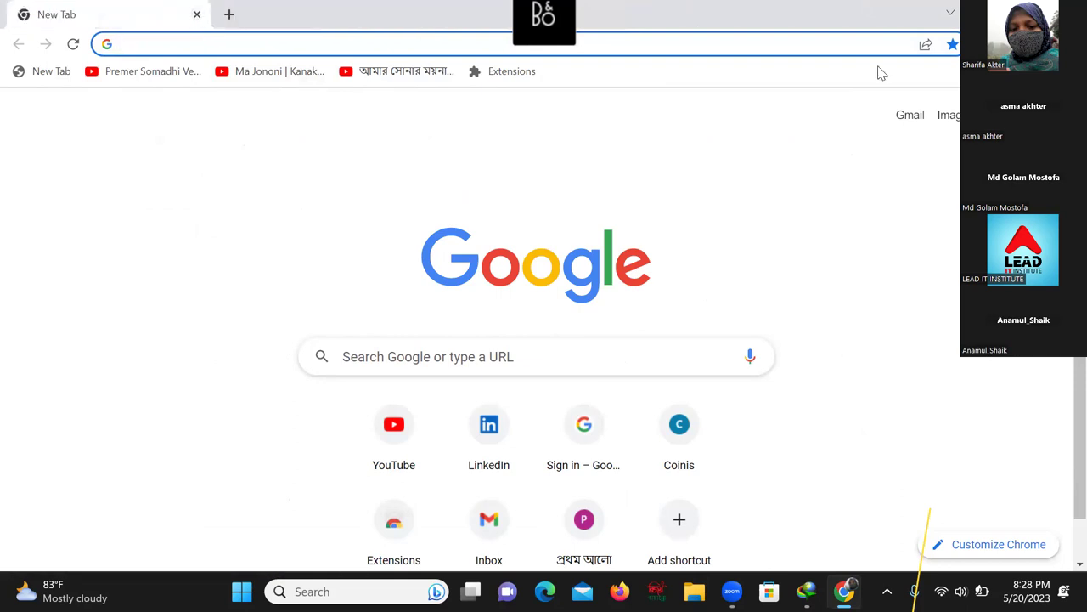
pyautogui.click(144, 45)
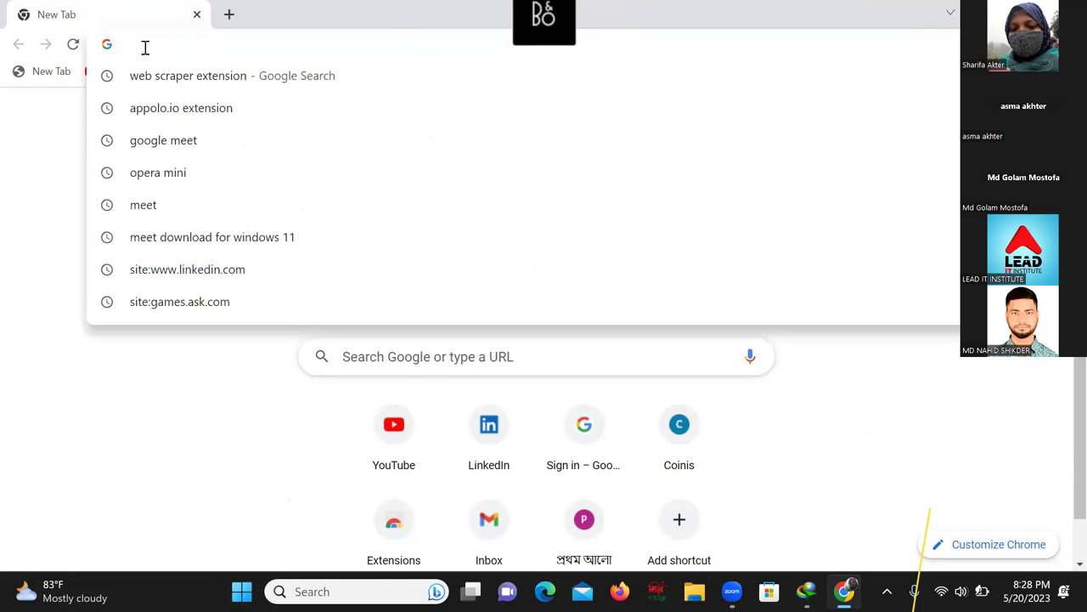
# Step: Search 'yellowpages' to reach yellowpages.com, then open Inspect from the page's context menu
pyautogui.write('yello')
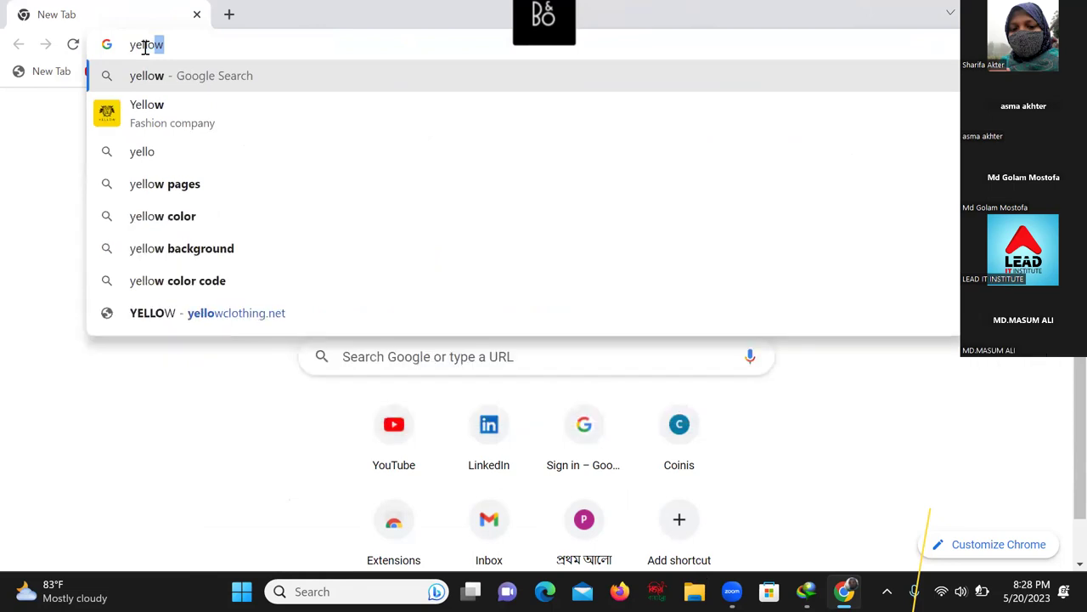
pyautogui.write('w')
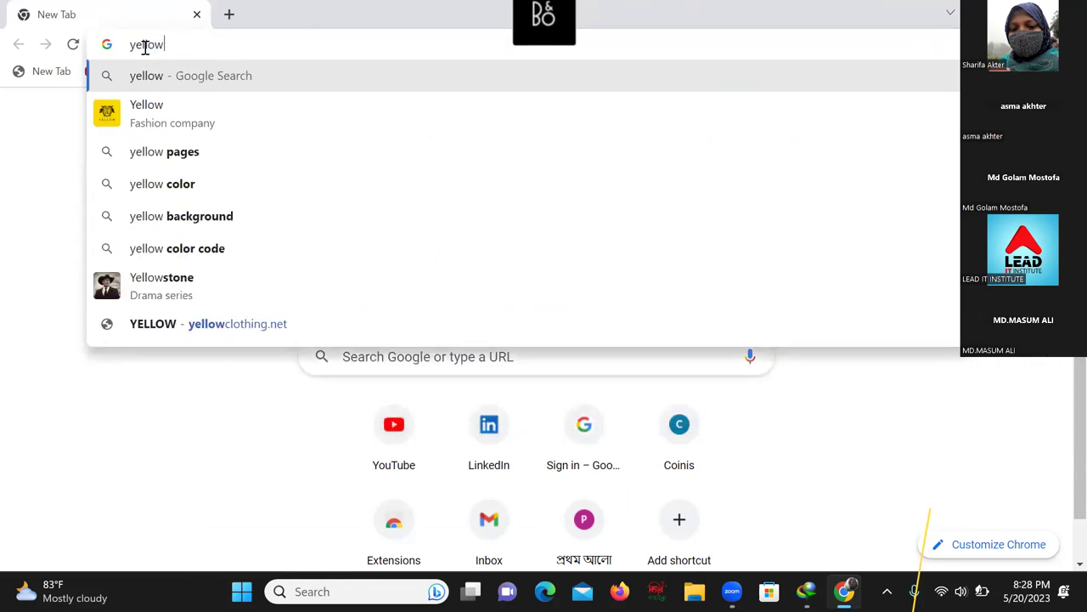
pyautogui.write('pages')
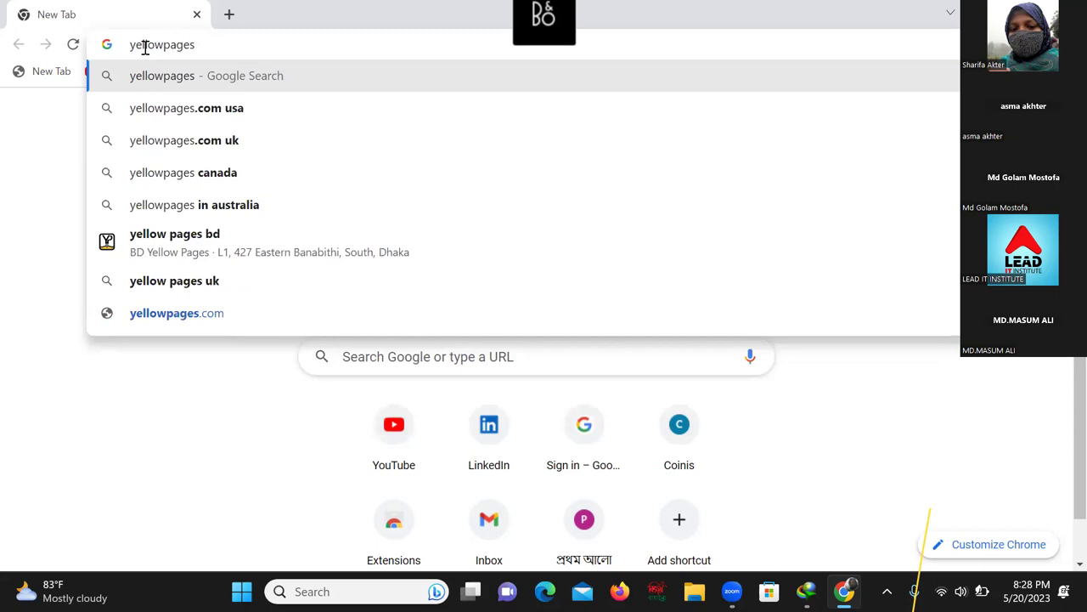
pyautogui.press('Return')
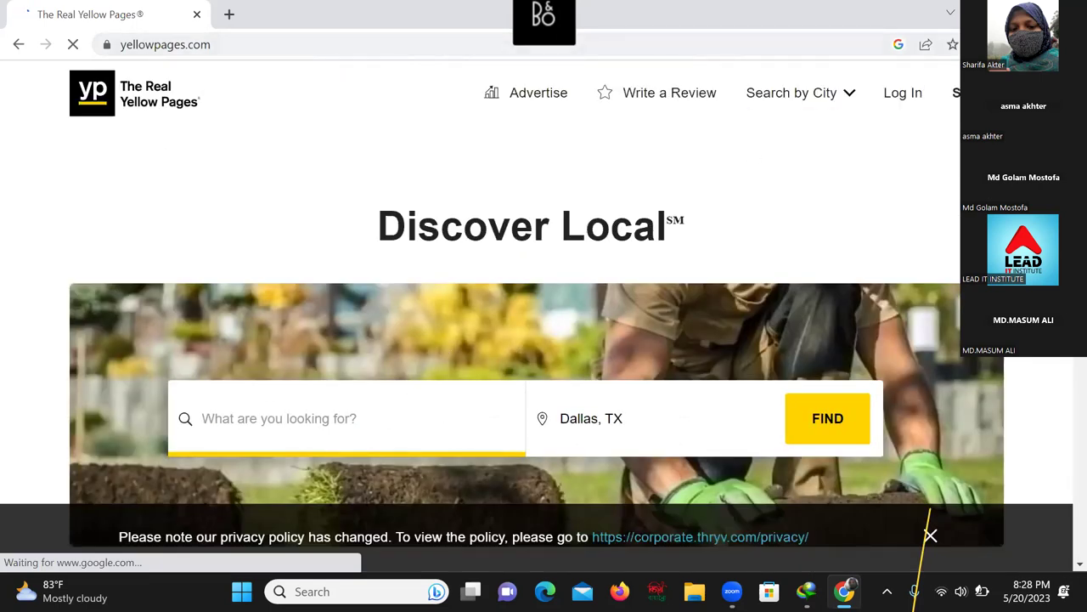
pyautogui.rightClick(736, 513)
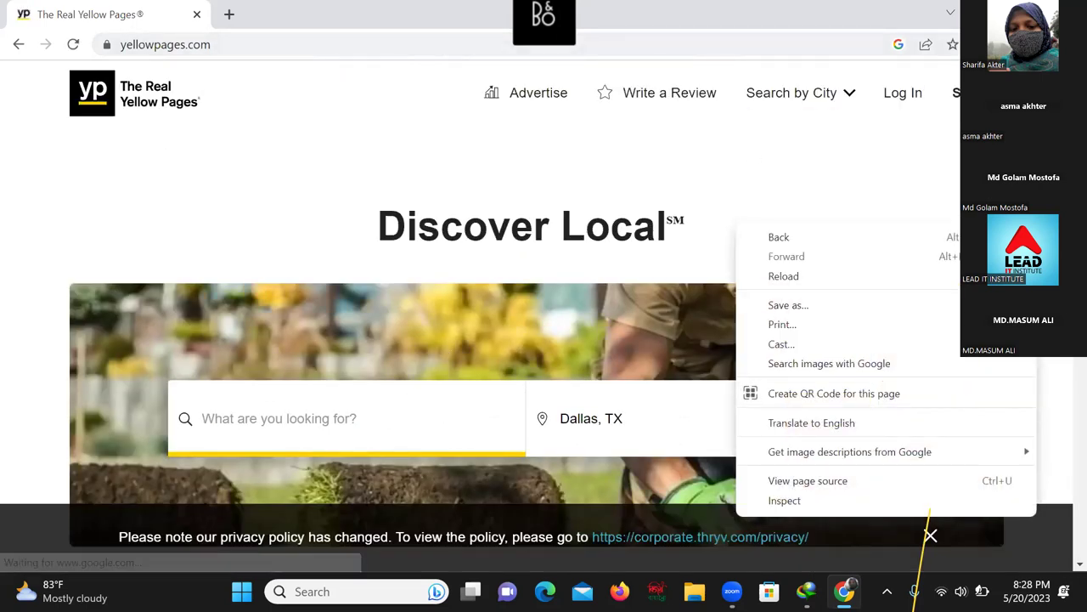
pyautogui.click(775, 501)
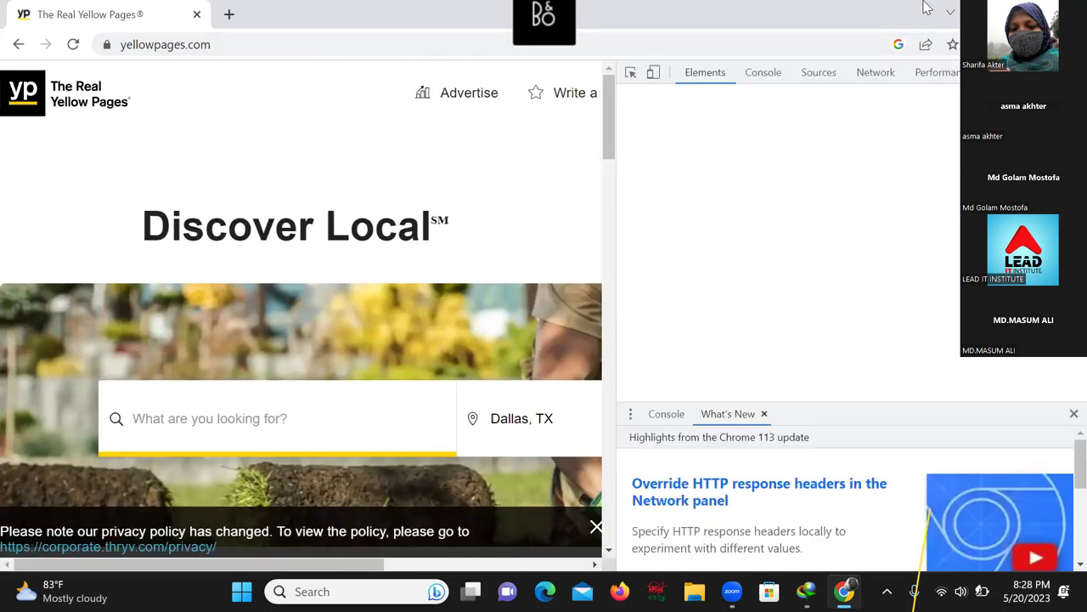
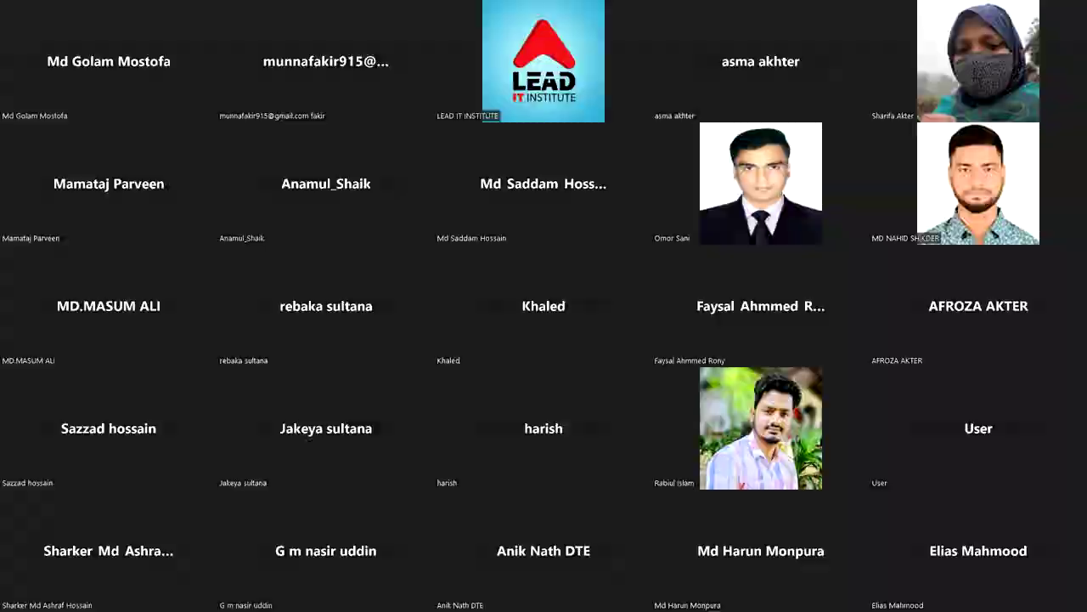
# Step: Minimize the full-screen Zoom meeting with Win+D to show the Windows desktop
pyautogui.press('super+d')
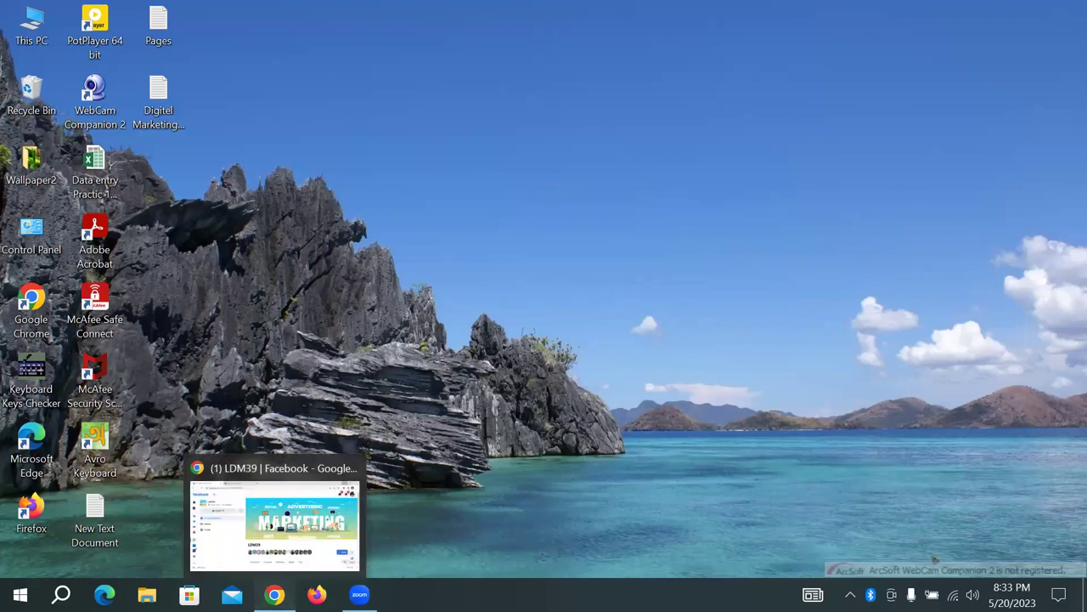
# Step: In Chrome, open a new tab, close the Facebook and LinkedIn tabs, and dismiss the download bar
pyautogui.click(275, 594)
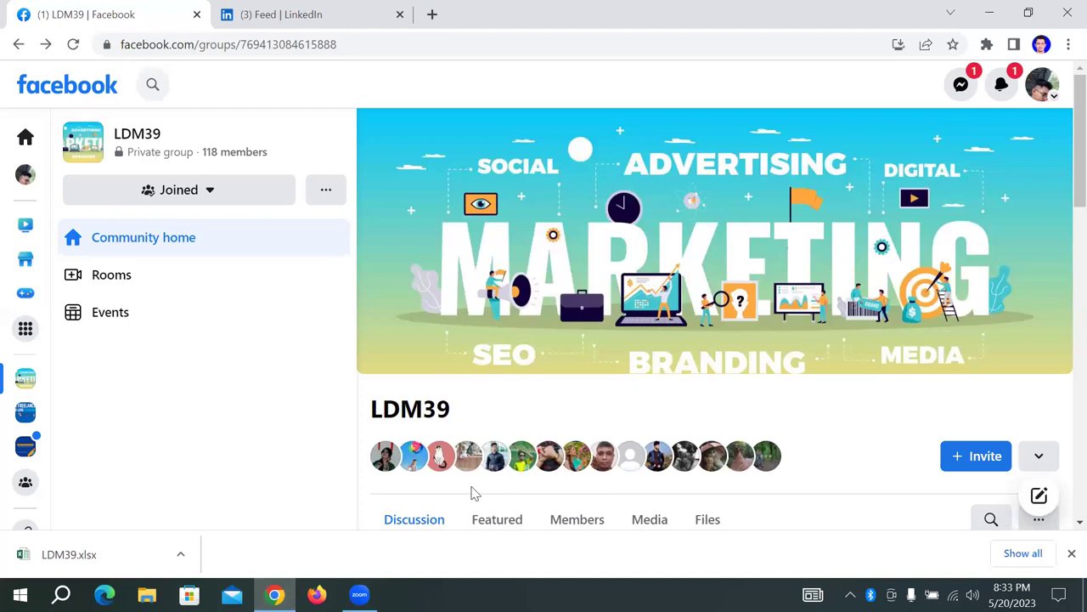
pyautogui.click(433, 15)
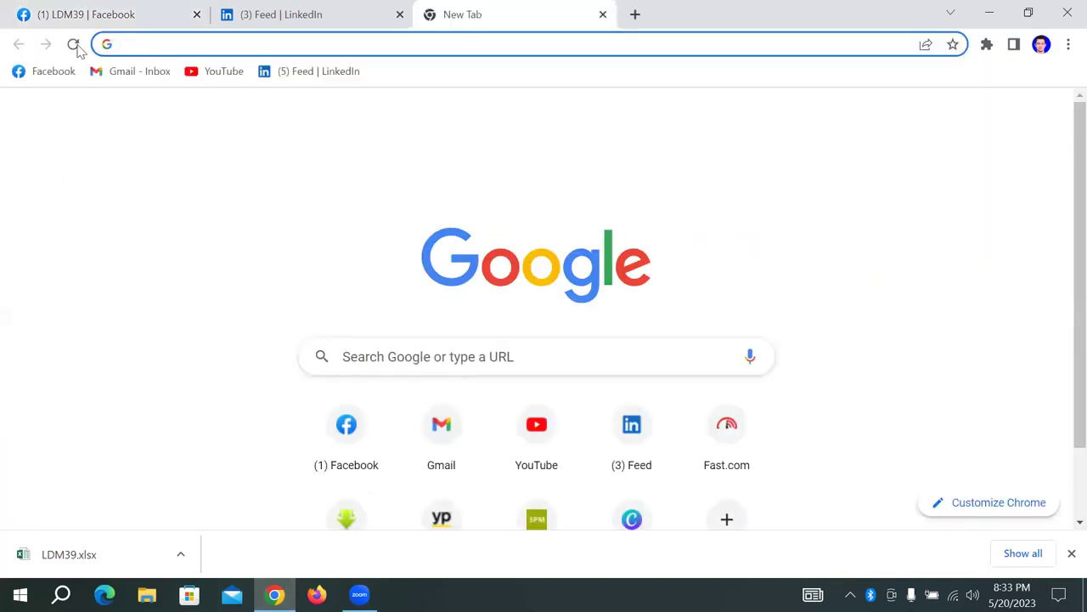
pyautogui.click(196, 15)
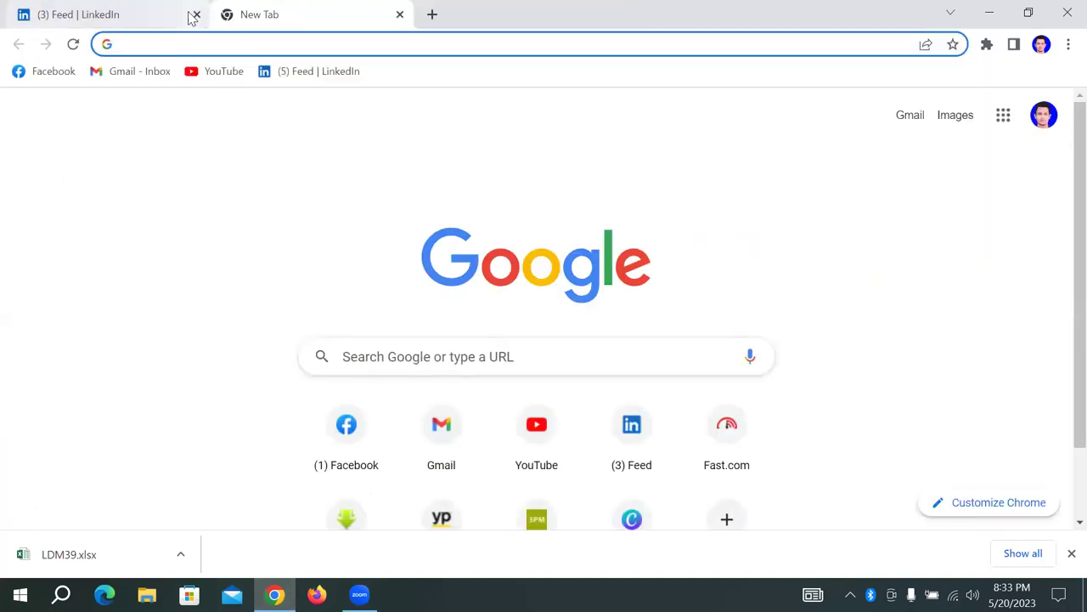
pyautogui.click(196, 15)
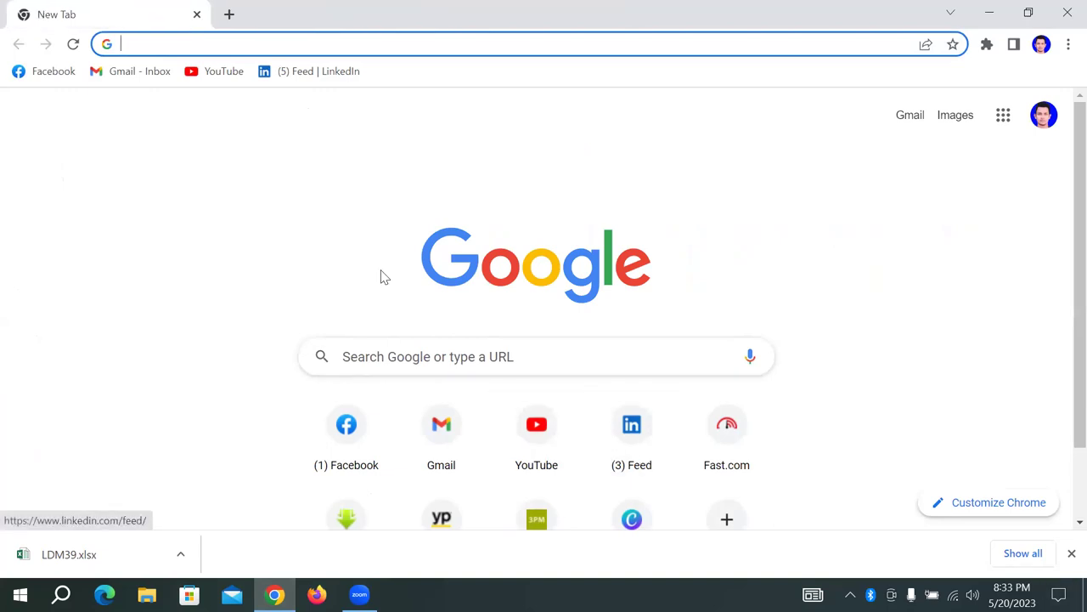
pyautogui.click(1067, 556)
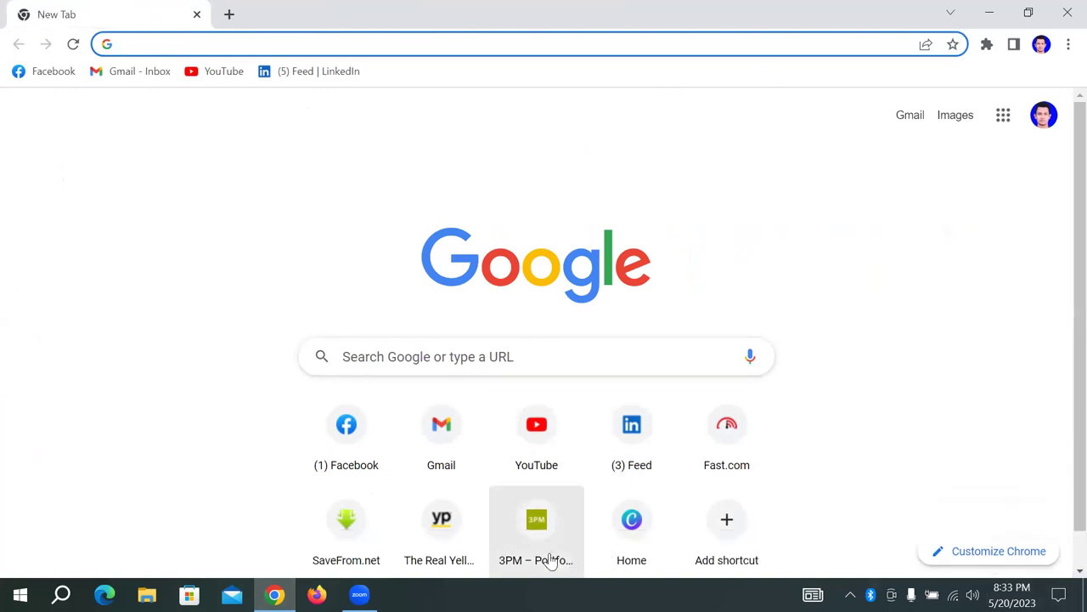
# Step: Load yellowpages.com, which returns Forbidden, and open the Free VPN for Chrome extension
pyautogui.click(443, 532)
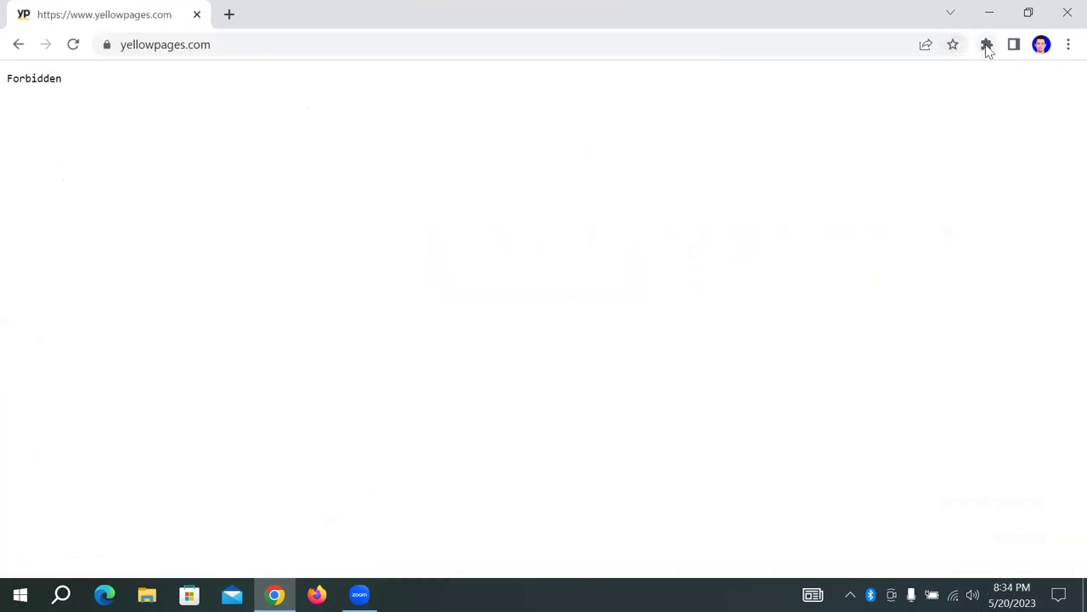
pyautogui.click(988, 47)
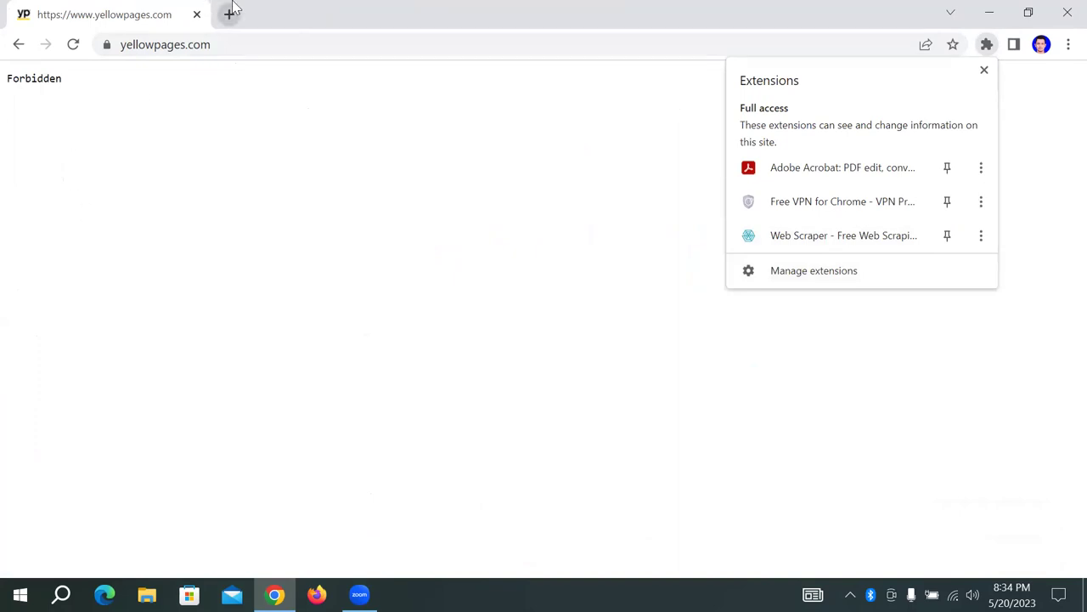
pyautogui.click(806, 210)
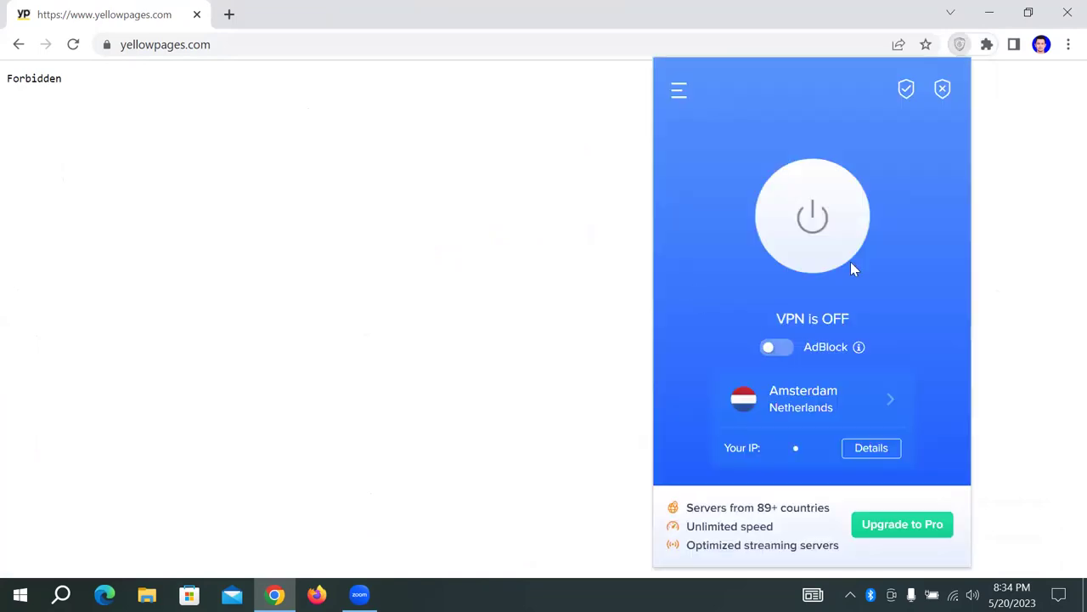
# Step: Switch Free VPN on and reload yellowpages.com twice
pyautogui.click(811, 224)
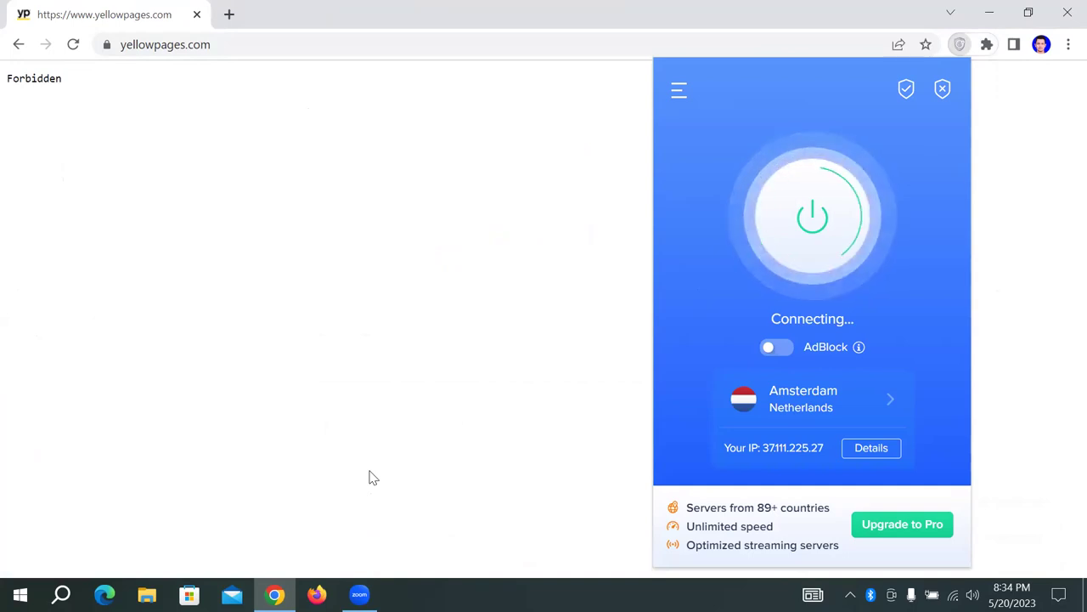
pyautogui.click(73, 44)
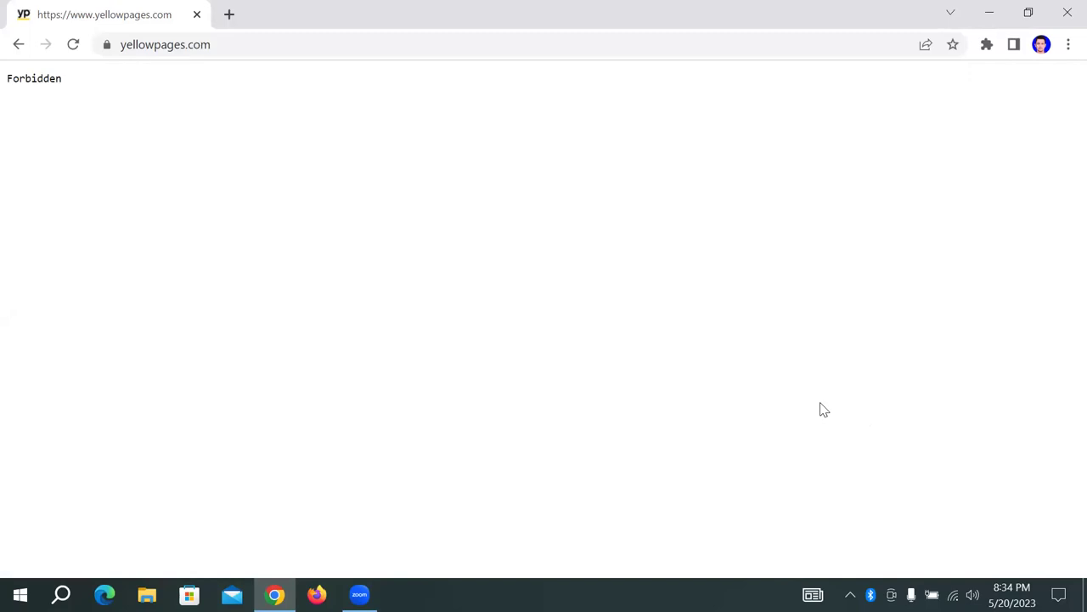
pyautogui.click(74, 44)
# Step: Change the VPN location to the Oregon, USA server and reload yellowpages.com
pyautogui.click(986, 46)
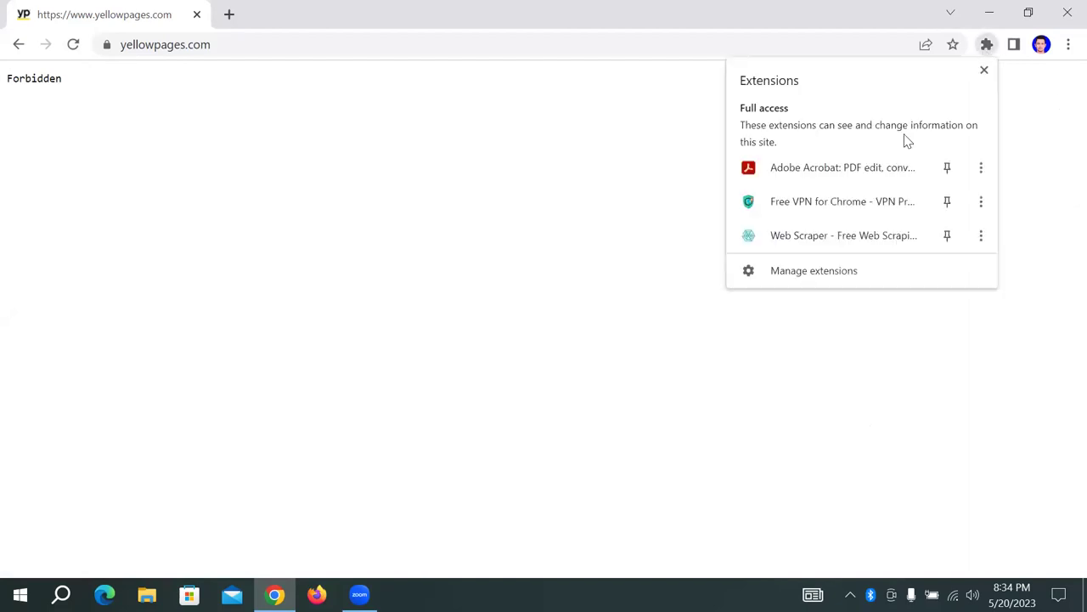
pyautogui.click(790, 204)
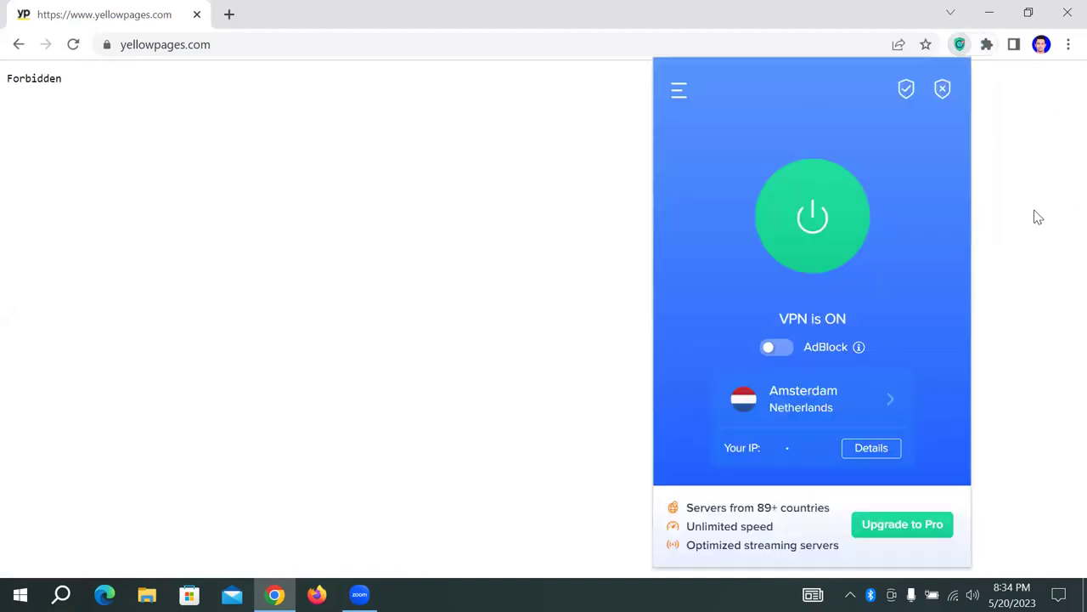
pyautogui.click(795, 396)
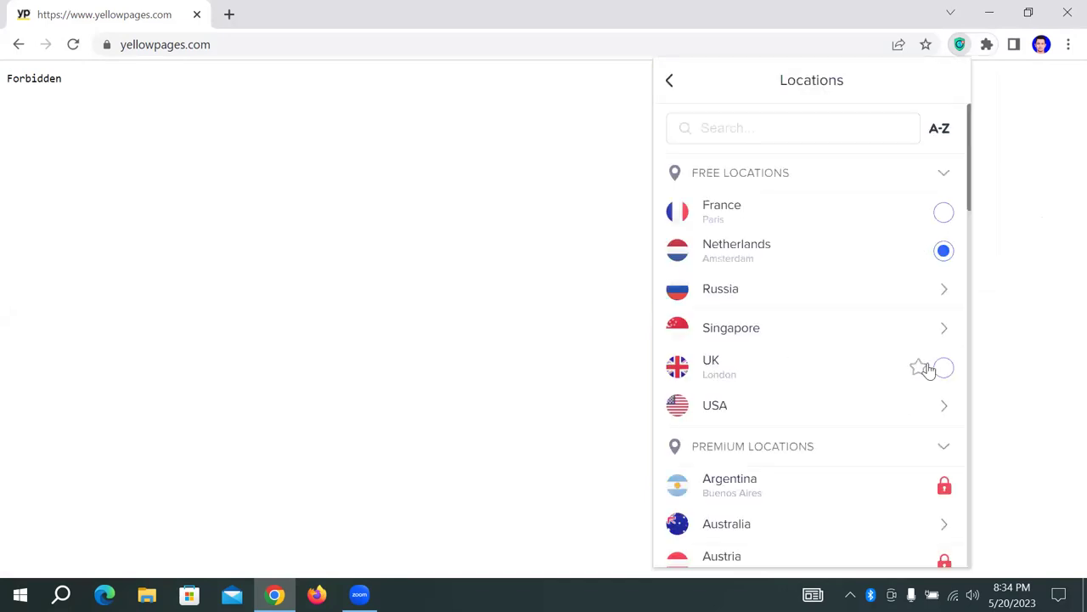
pyautogui.click(716, 405)
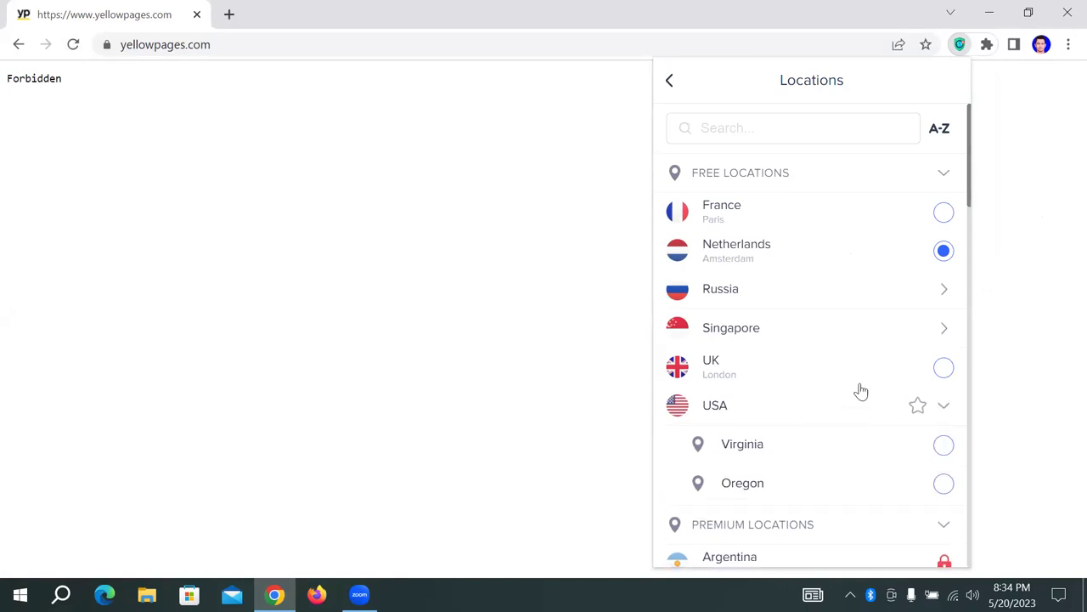
pyautogui.click(943, 485)
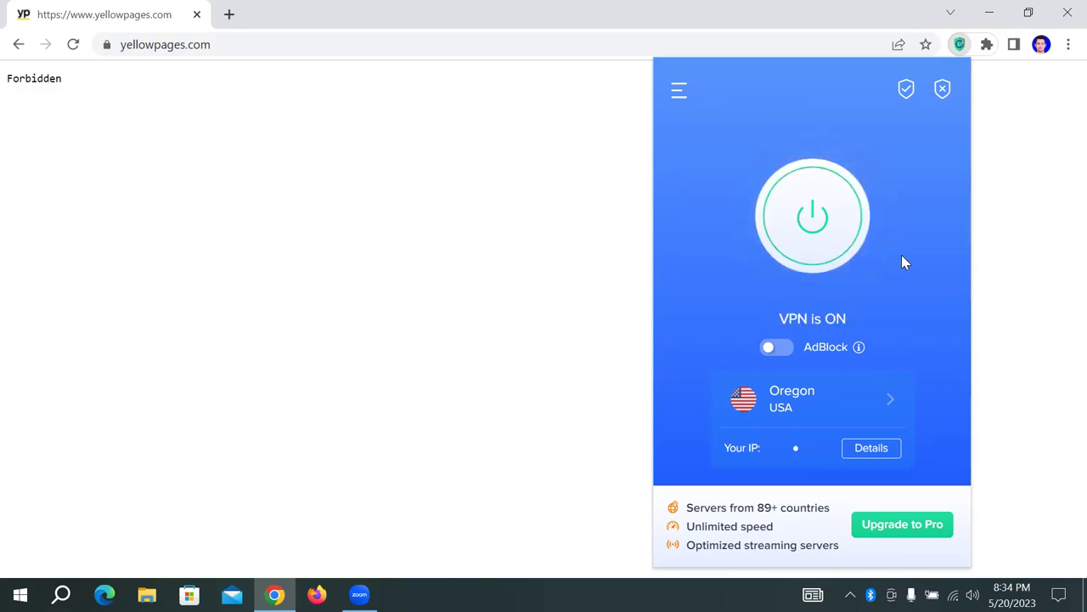
pyautogui.click(396, 7)
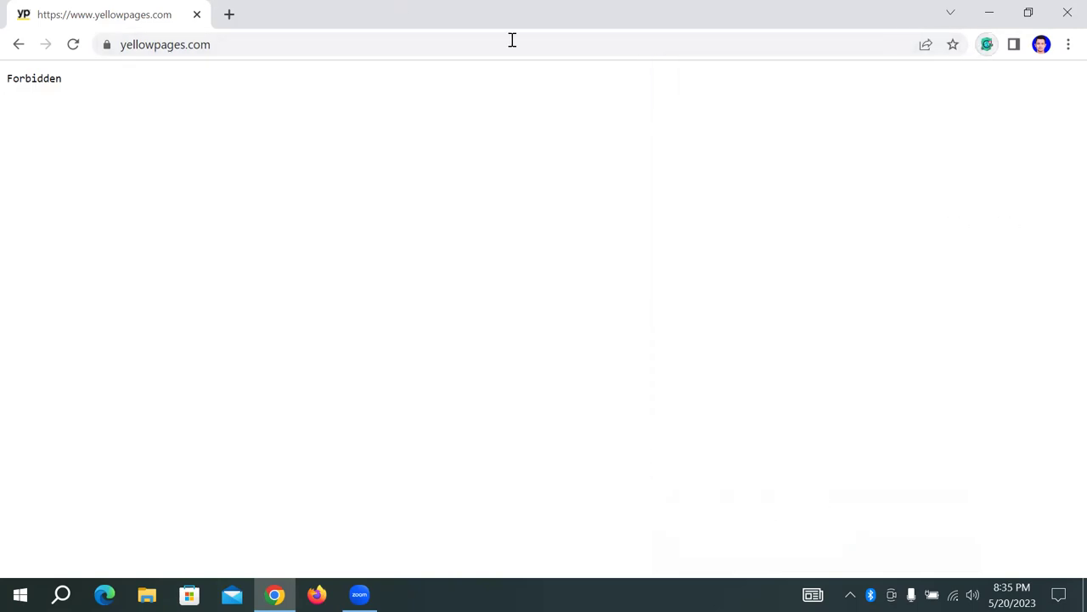
pyautogui.click(73, 44)
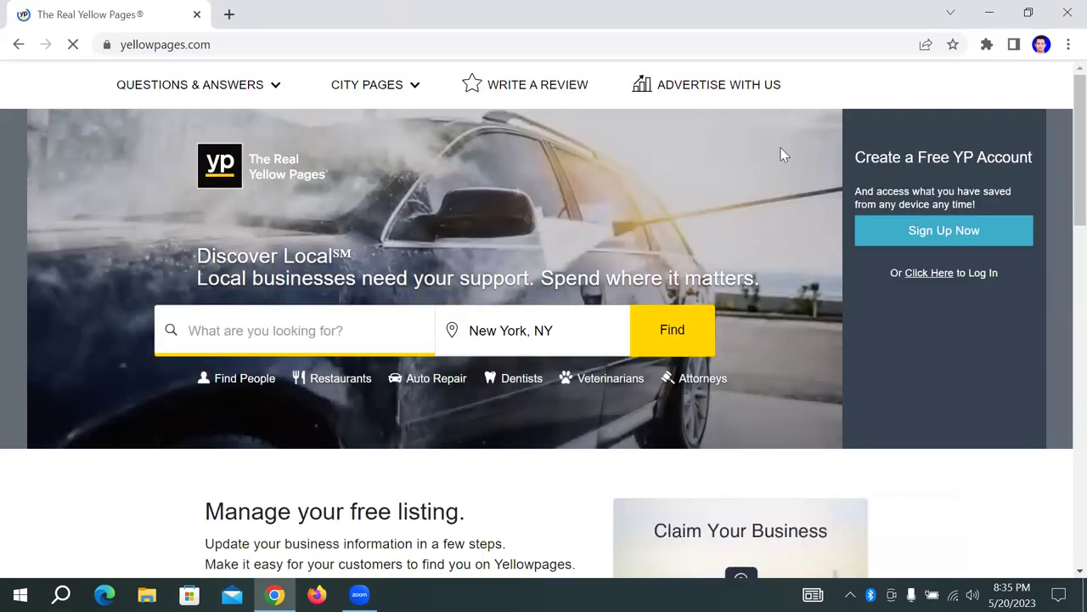
# Step: Inspect the page and show the Web Scraper tab in DevTools
pyautogui.rightClick(782, 151)
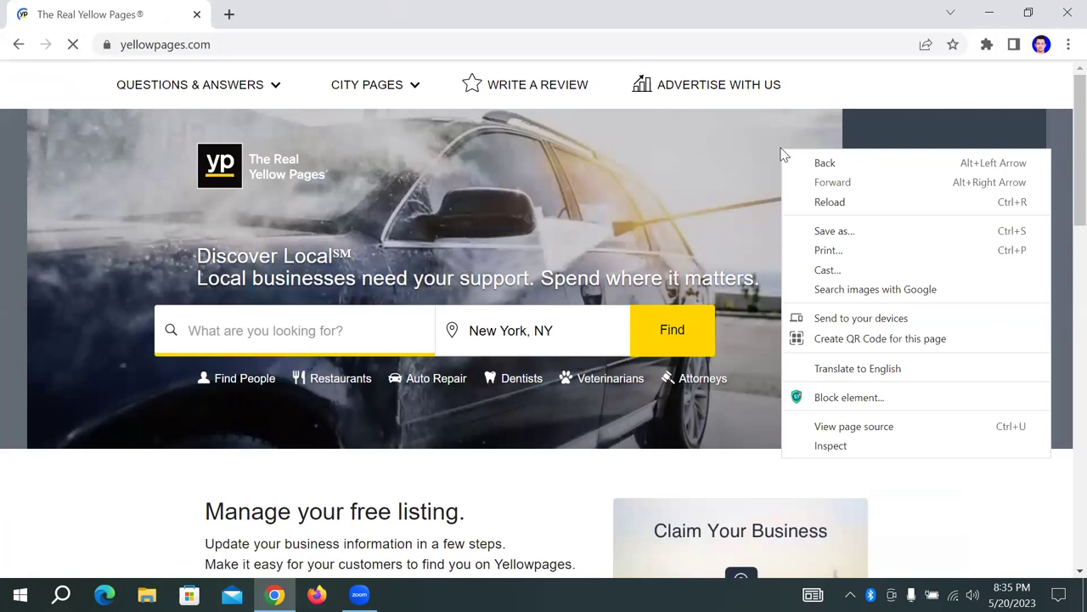
pyautogui.click(856, 448)
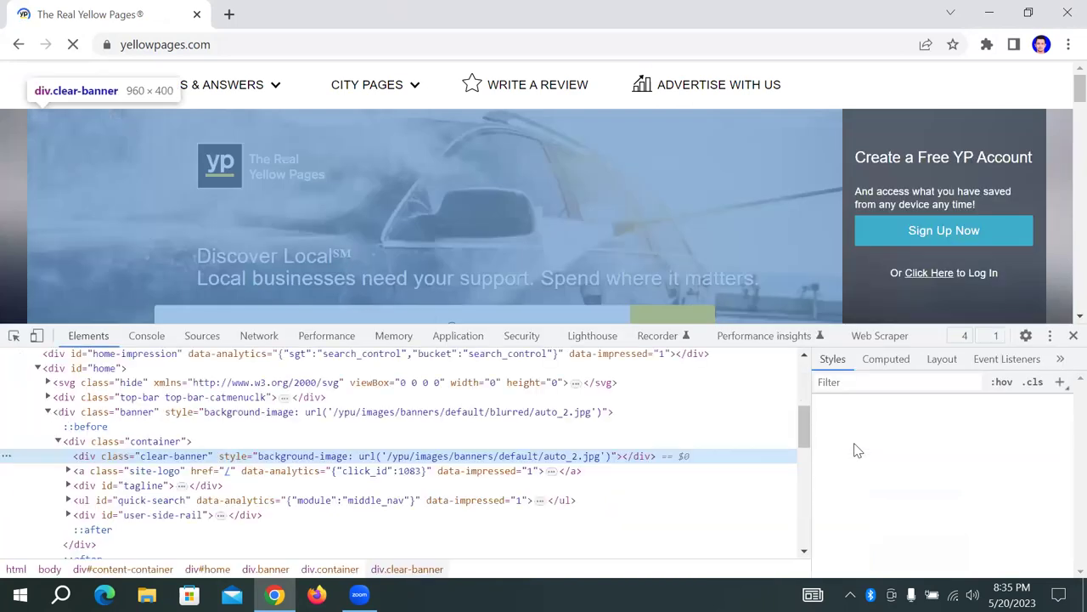
pyautogui.click(883, 336)
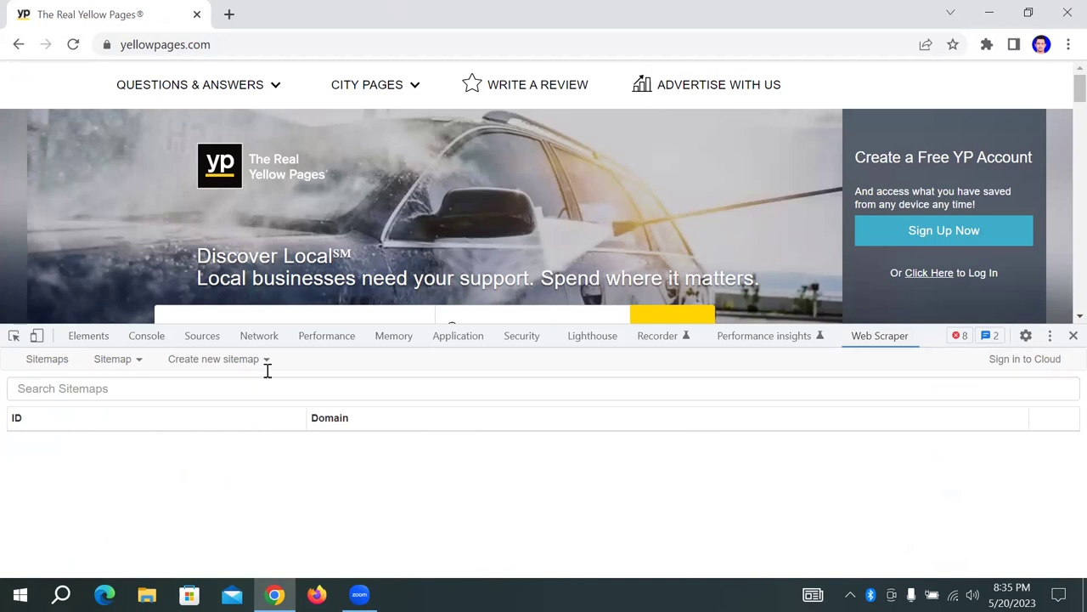
# Step: Rerun the recent Yellow Pages search for Real Estate Agents in New York, NY
pyautogui.scroll(-1, 404, 284)
pyautogui.click(280, 260)
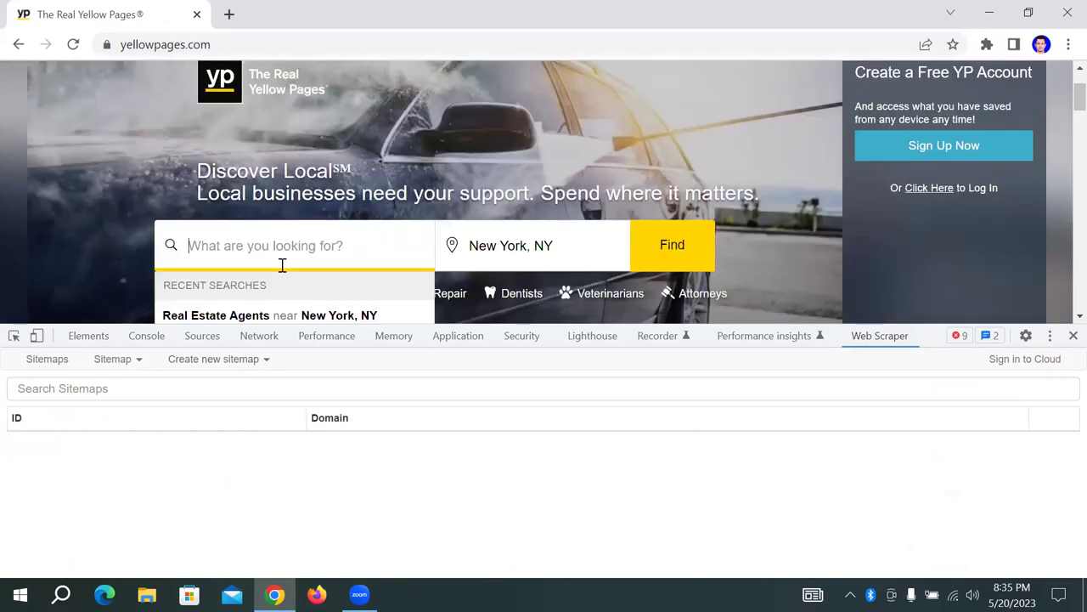
pyautogui.click(251, 316)
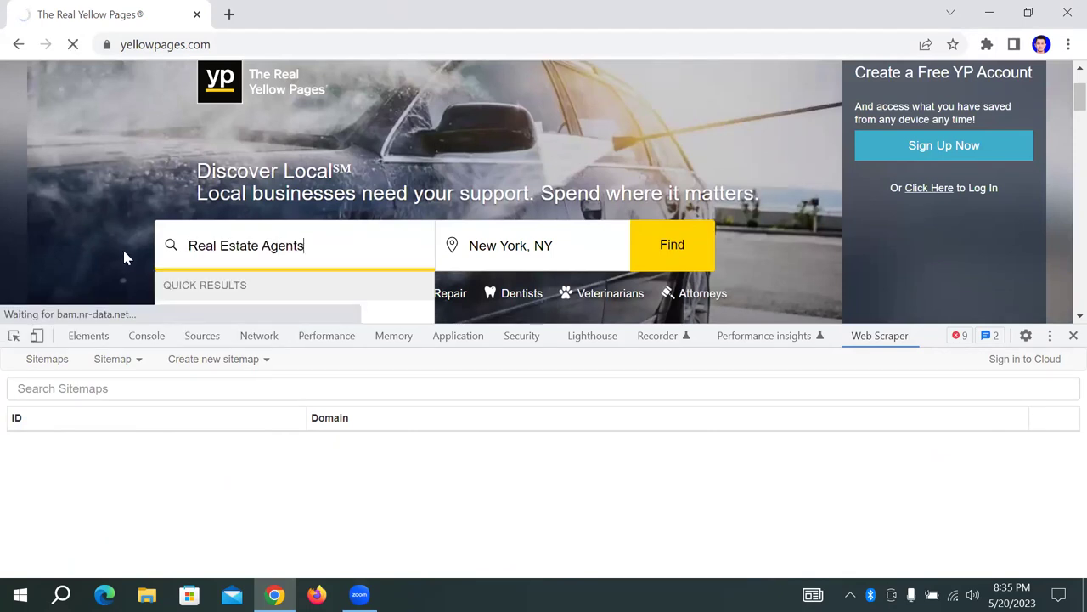